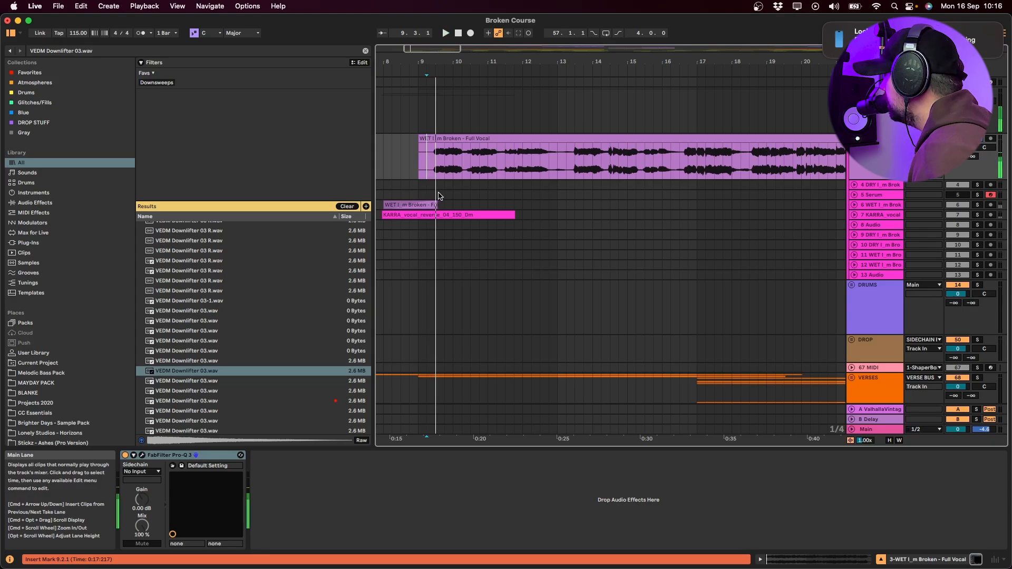
- Inspect the FabFilter Pro-Q 3 curve on the full vocal track and play further sections of the vocal
click(142, 455)
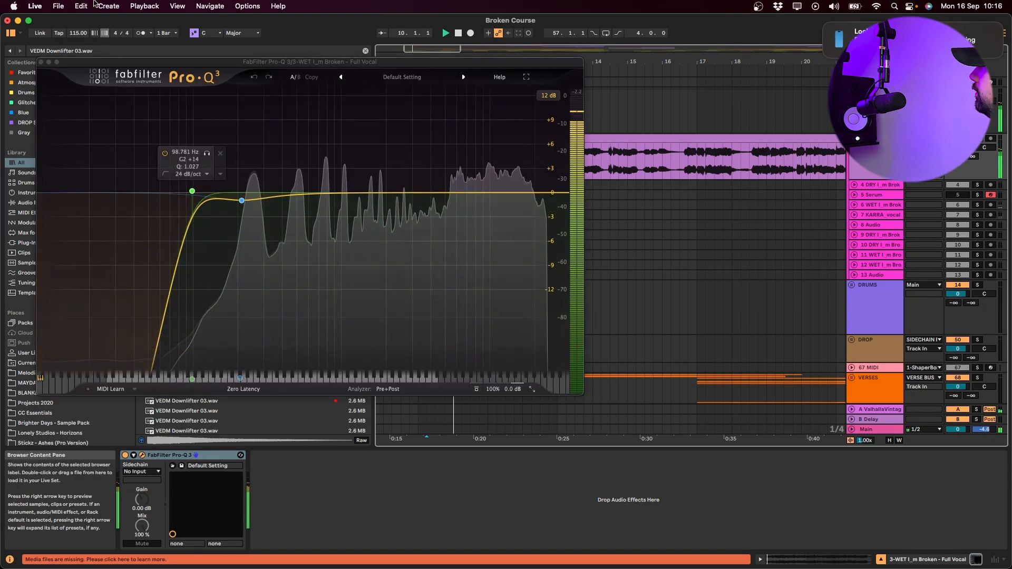
click(40, 62)
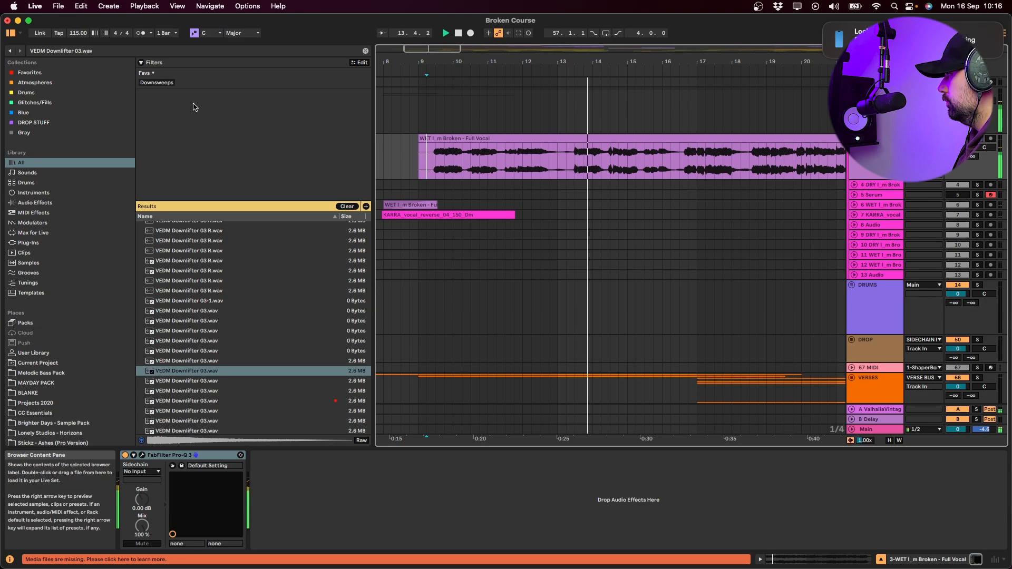
scroll(698, 162, right, 5)
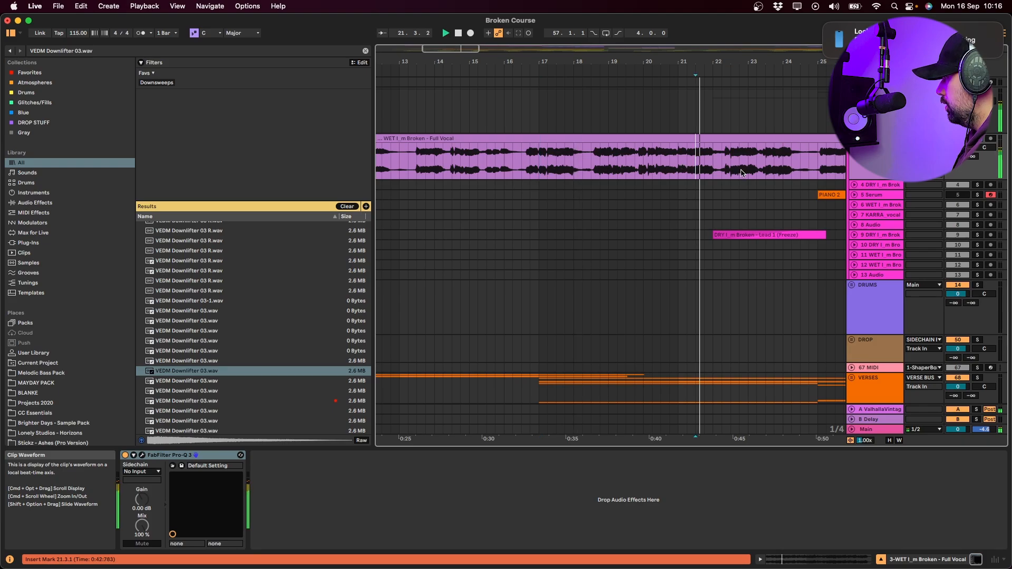
click(757, 168)
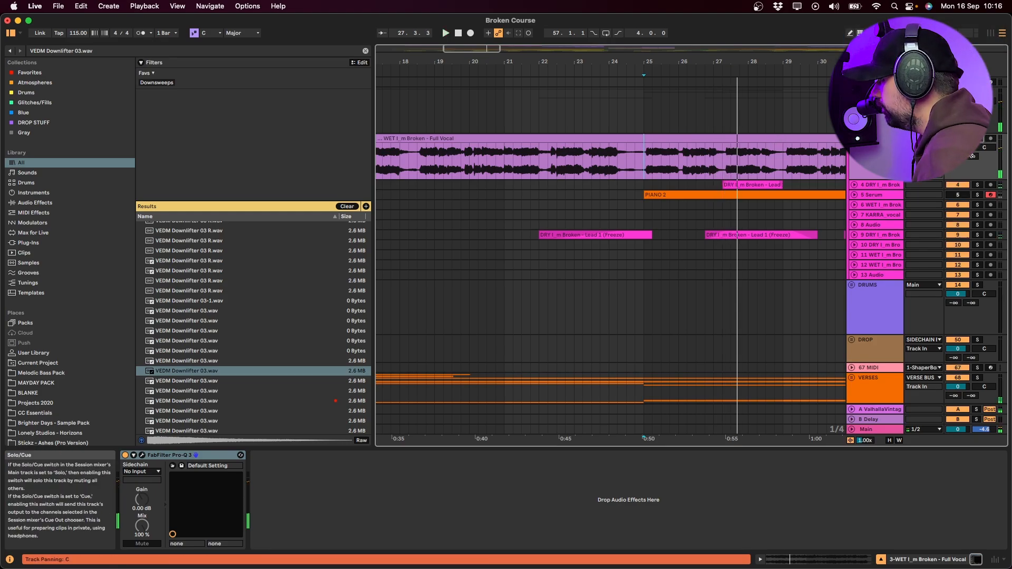
- Place the playback start marker at bar 9, where the first WET I_m Broken - Full Vocal clip begins
click(670, 257)
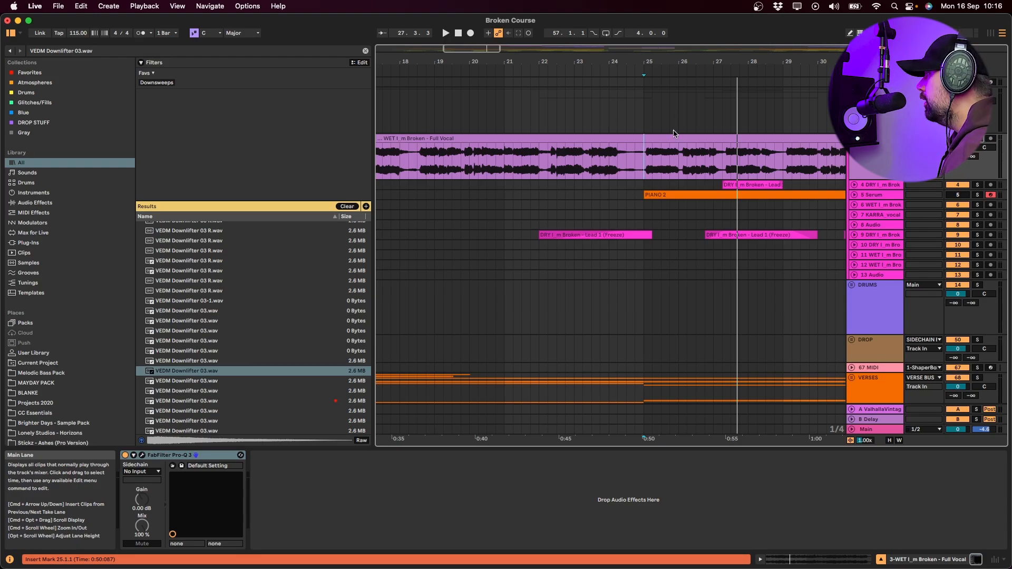
scroll(646, 170, down, 5)
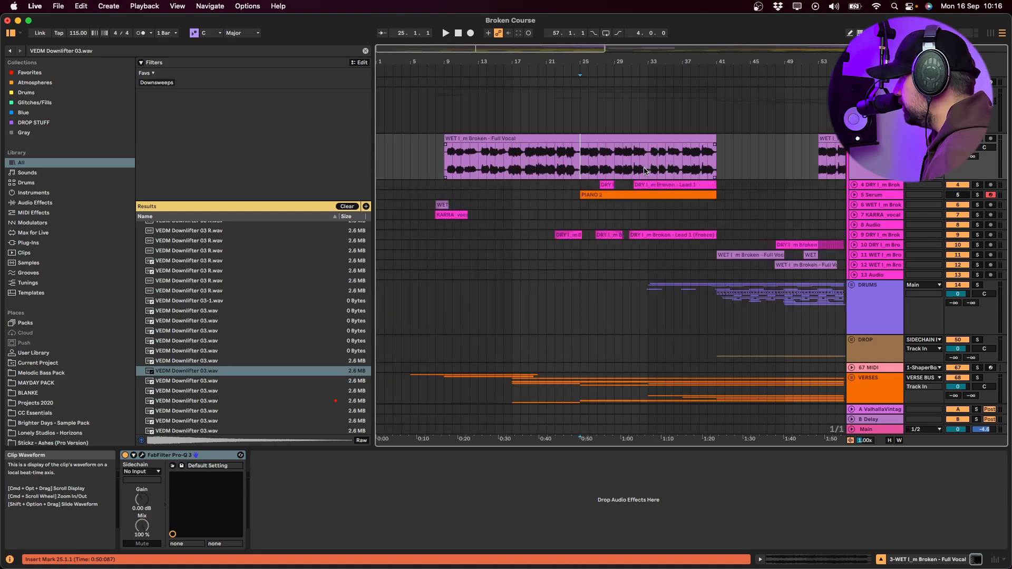
click(455, 167)
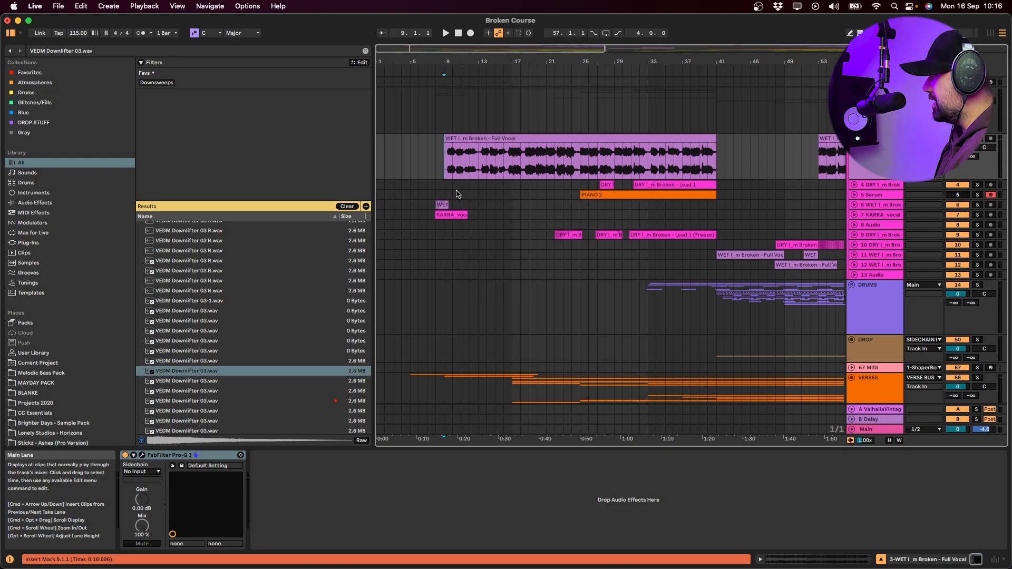
scroll(457, 193, up, 4)
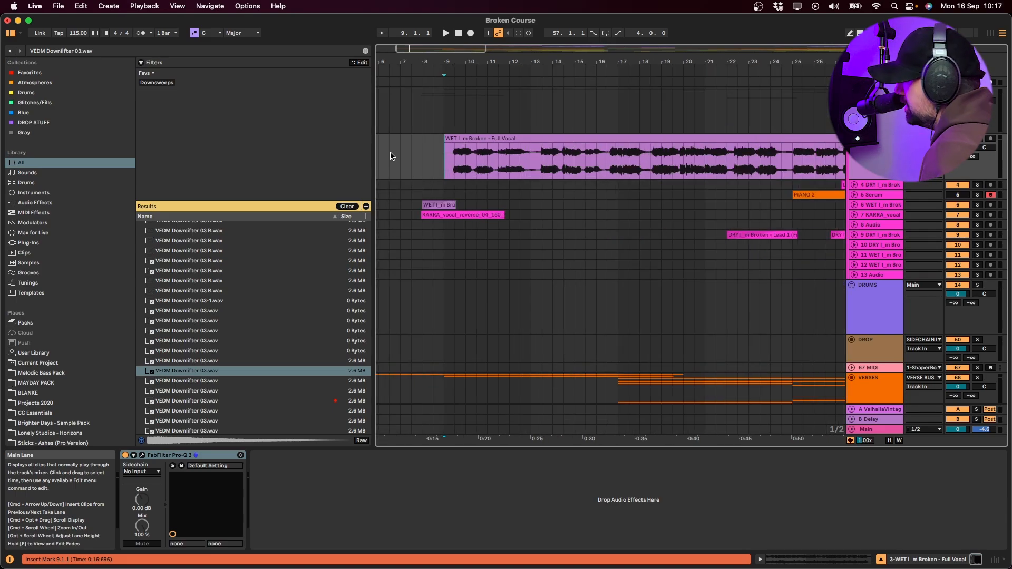
- Unfold the VERSES group and bring its piano and Omnisphere tracks into view
scroll(429, 193, down, 5)
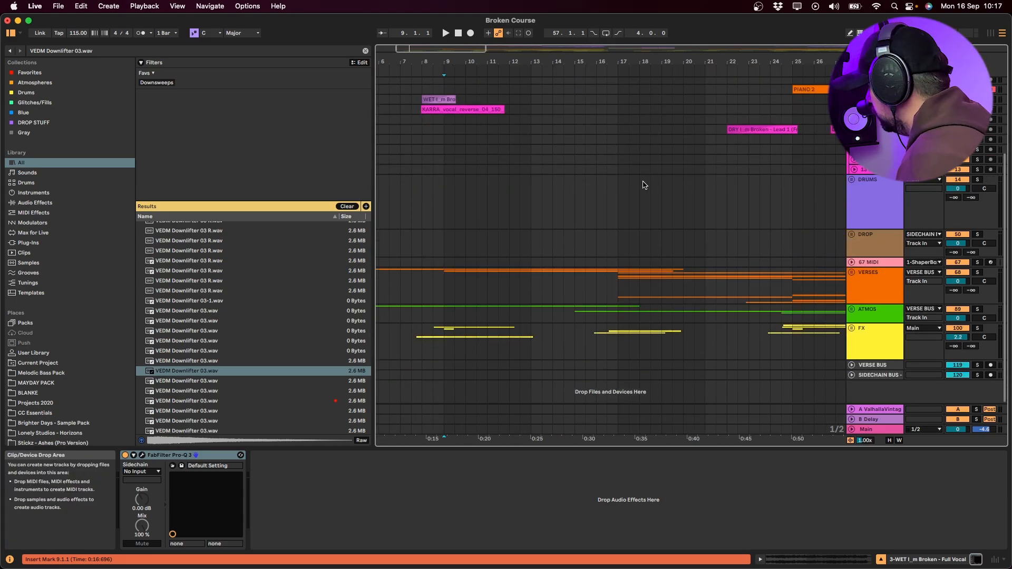
scroll(543, 266, left, 4)
click(445, 285)
scroll(591, 304, up, 3)
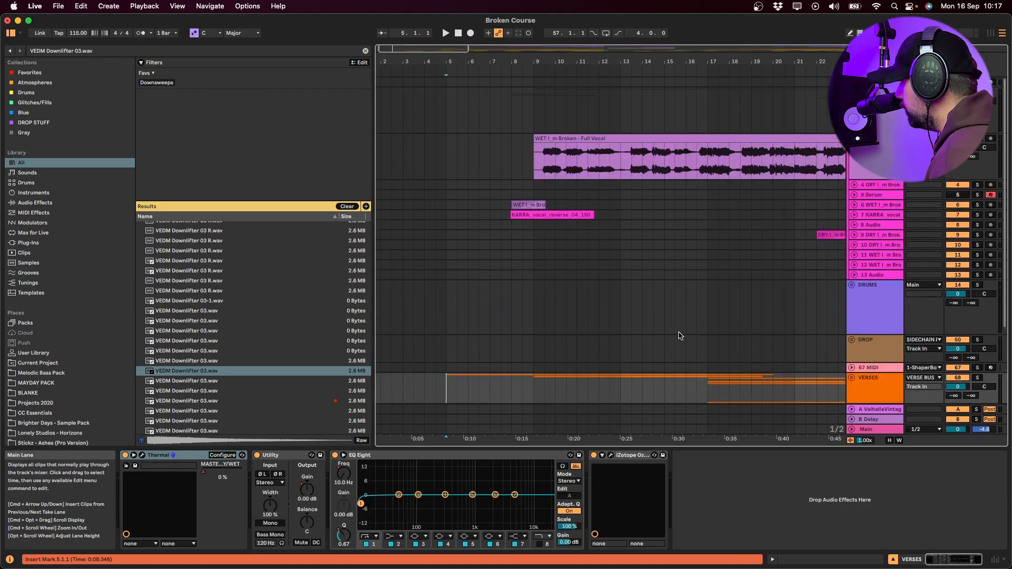
scroll(679, 336, down, 6)
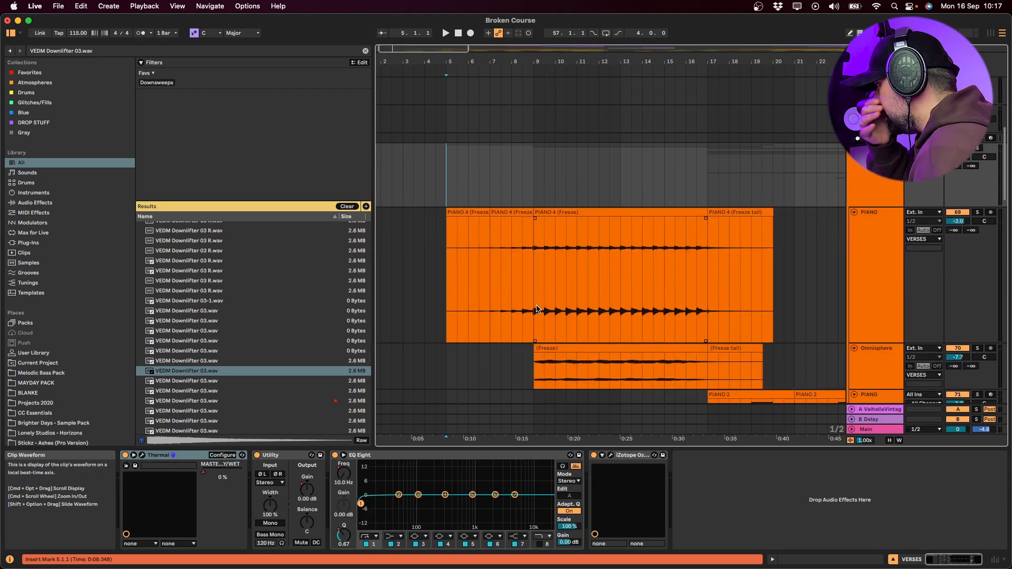
scroll(536, 303, down, 3)
- Select the first PIANO 2 clip at bar 17 and audition its PIANO track soloed
click(740, 304)
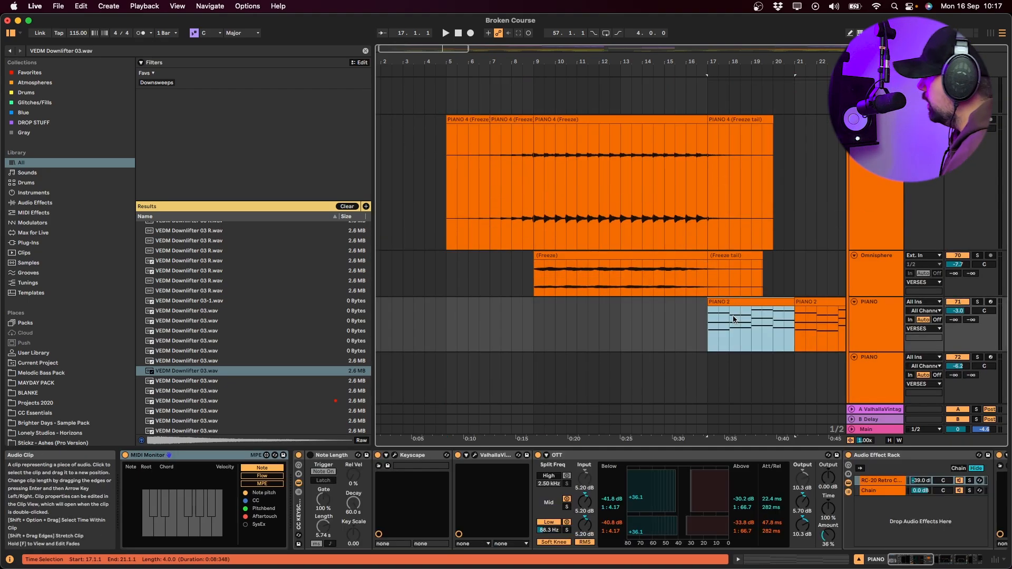
key(minus)
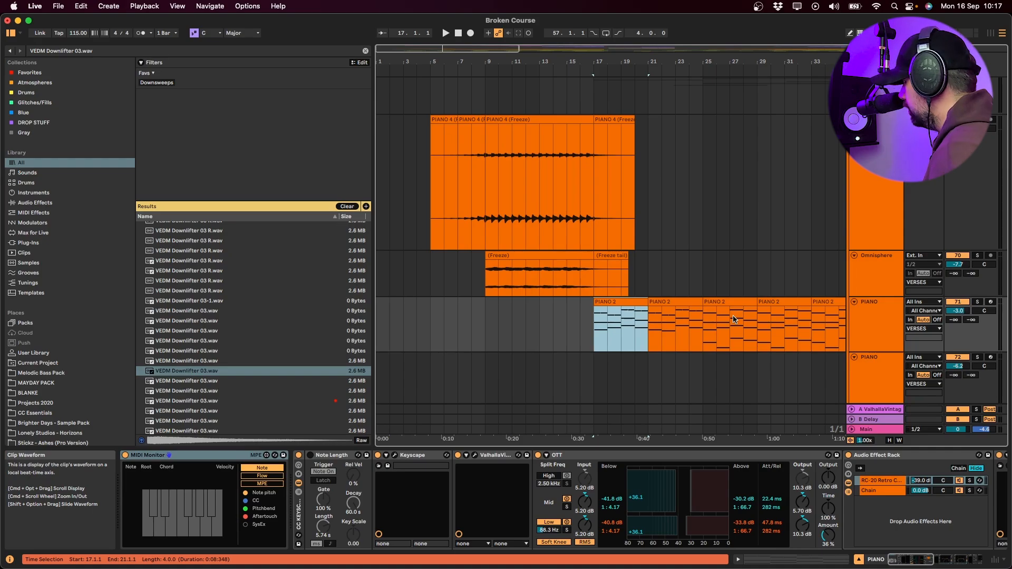
key(space)
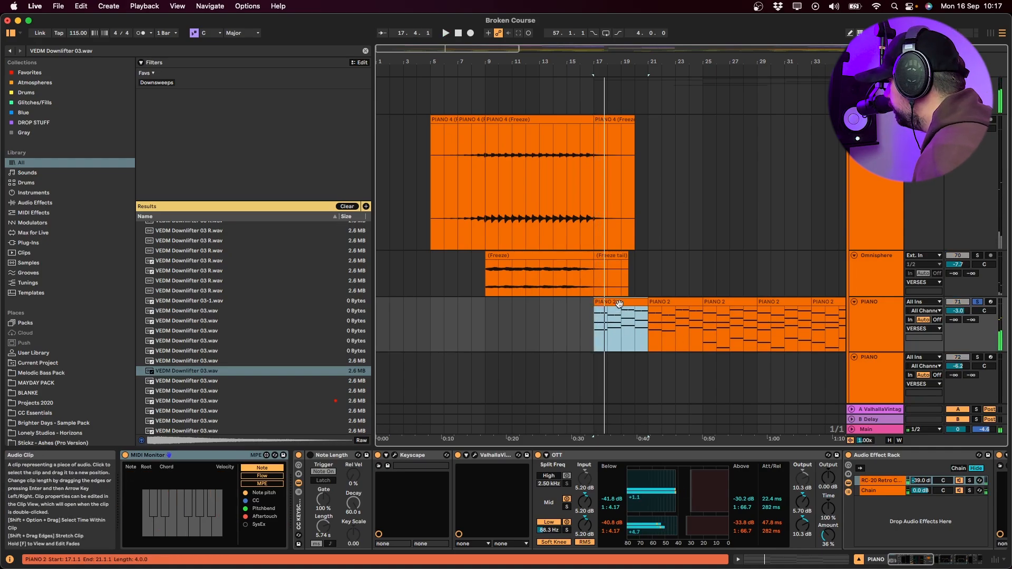
- Delete the Note Length device from the PIANO track's chain and check the patch loaded in Keyscape
scroll(457, 516, right, 3)
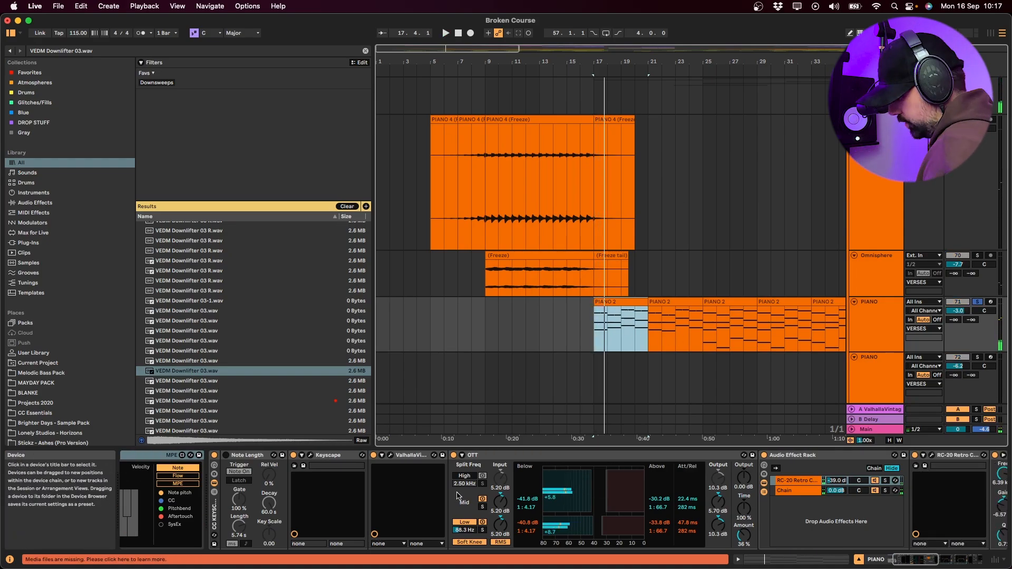
click(251, 457)
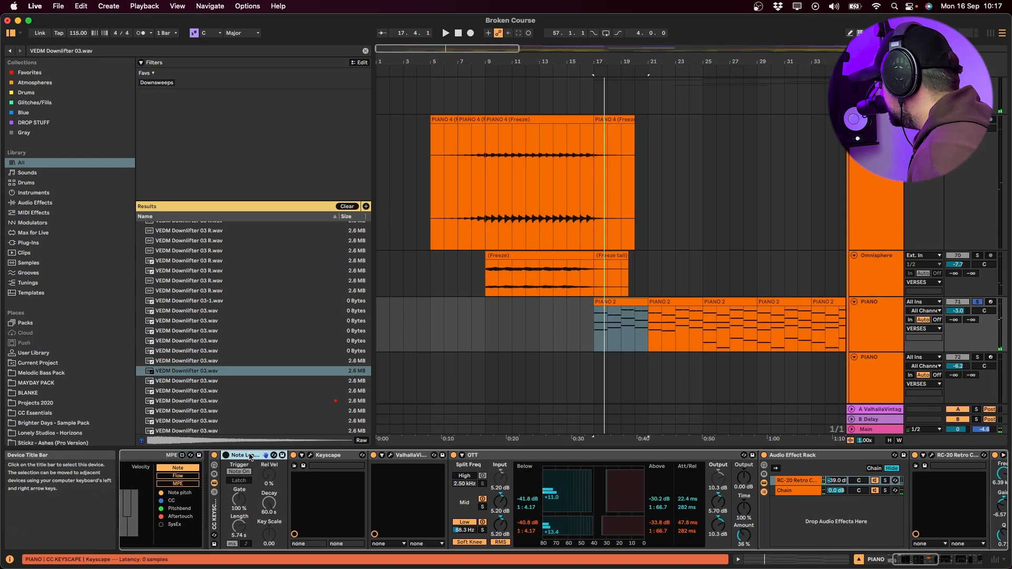
key(Delete)
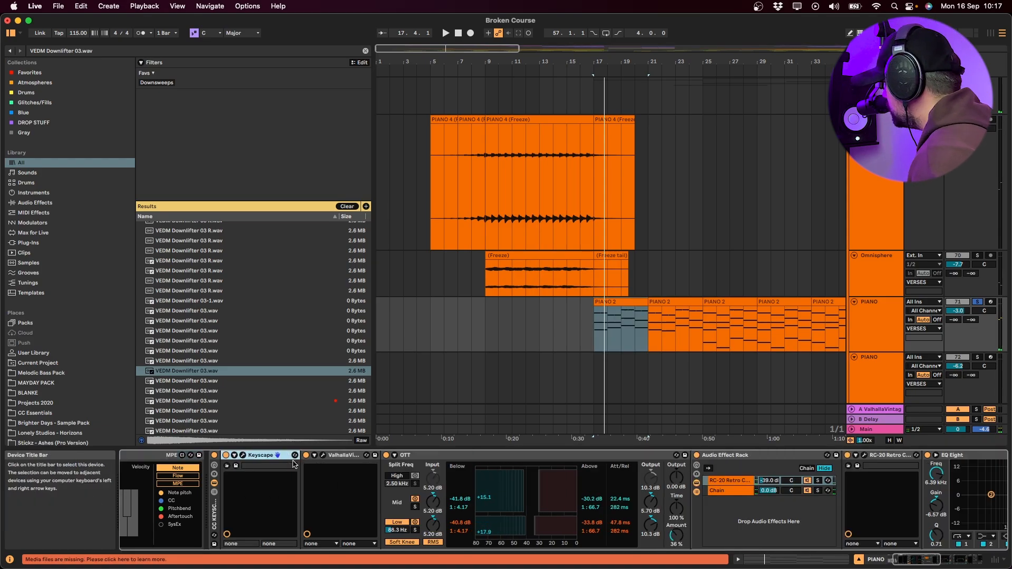
click(243, 456)
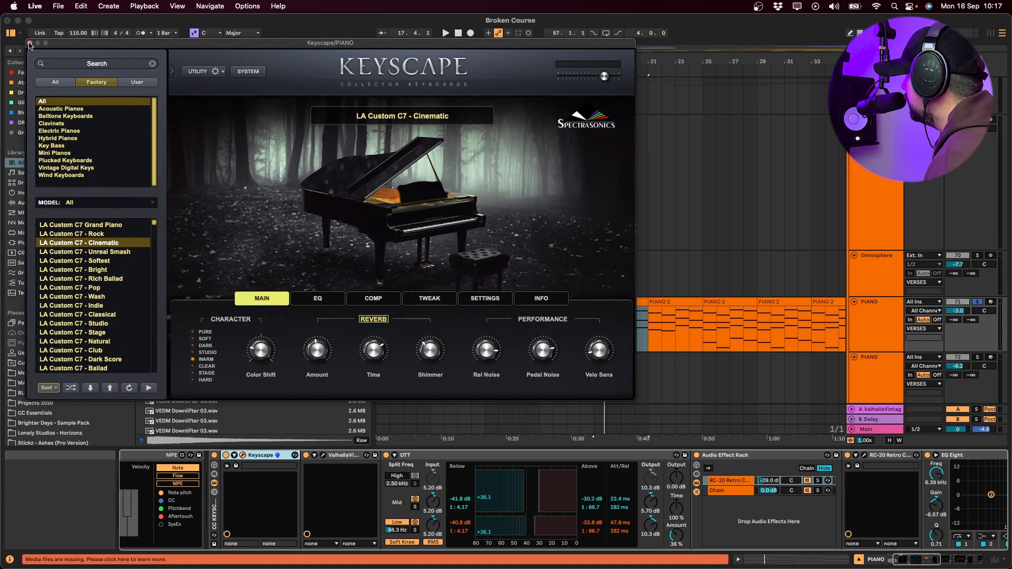
click(244, 456)
- Deactivate the audio effects after Keyscape on the PIANO track, from the Valhalla reverb through the end of the chain
scroll(369, 475, right, 15)
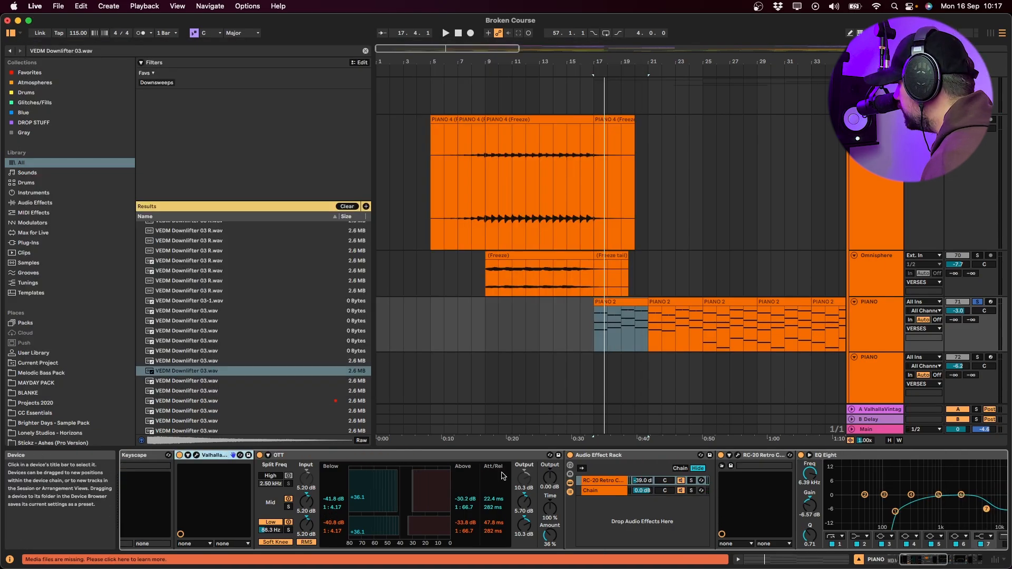
scroll(522, 484, right, 5)
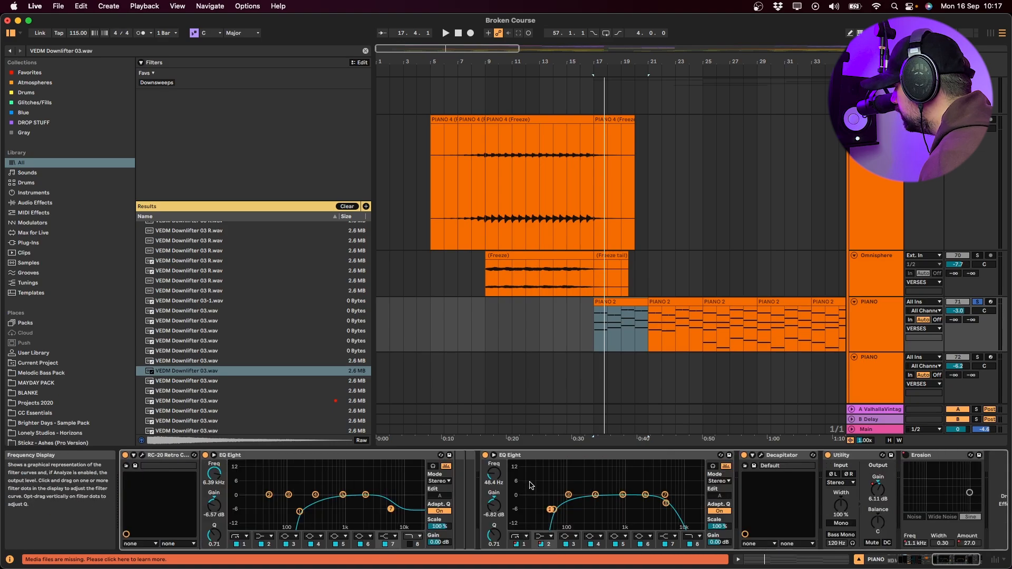
click(498, 457)
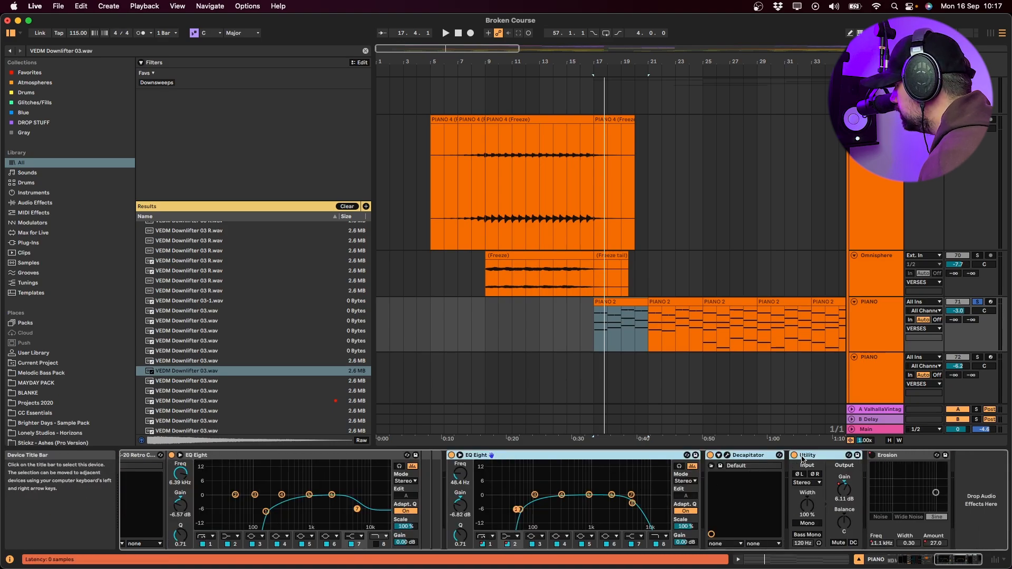
scroll(637, 475, left, 8)
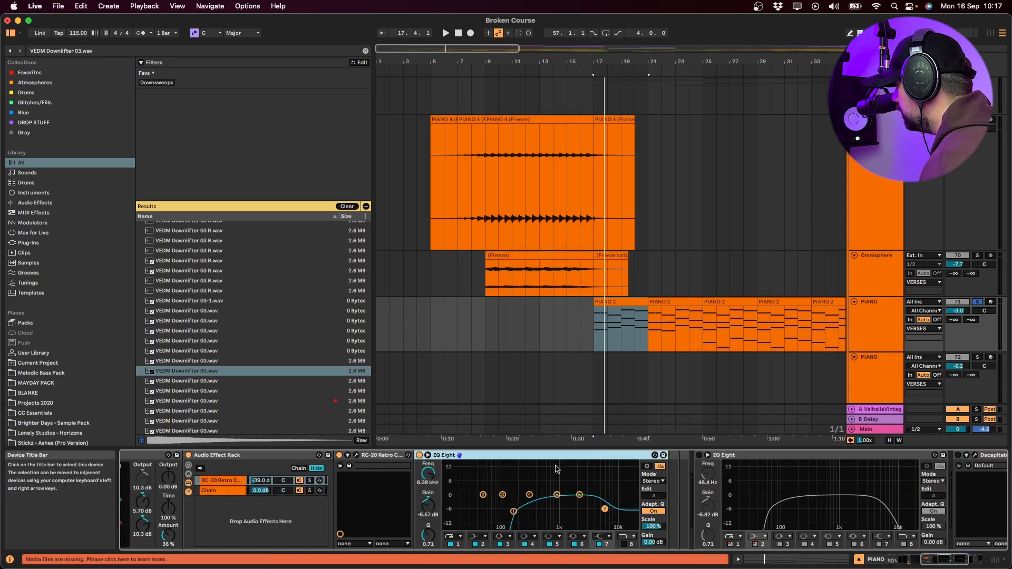
scroll(488, 480, left, 8)
scroll(487, 480, left, 5)
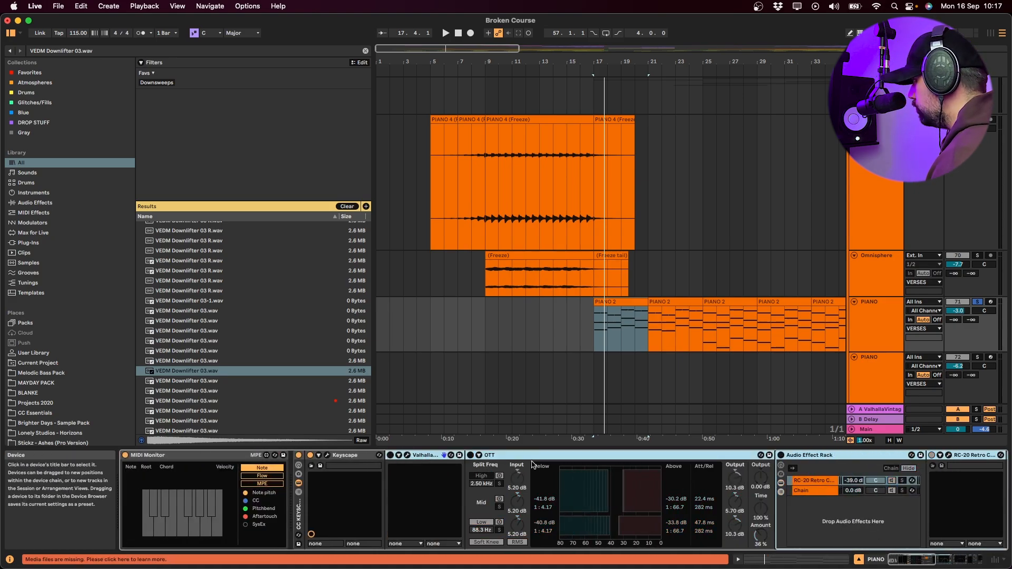
- Audition the dry piano while reactivating the Valhalla reverb and OTT one by one, comparing OTT's high band on and off
key(space)
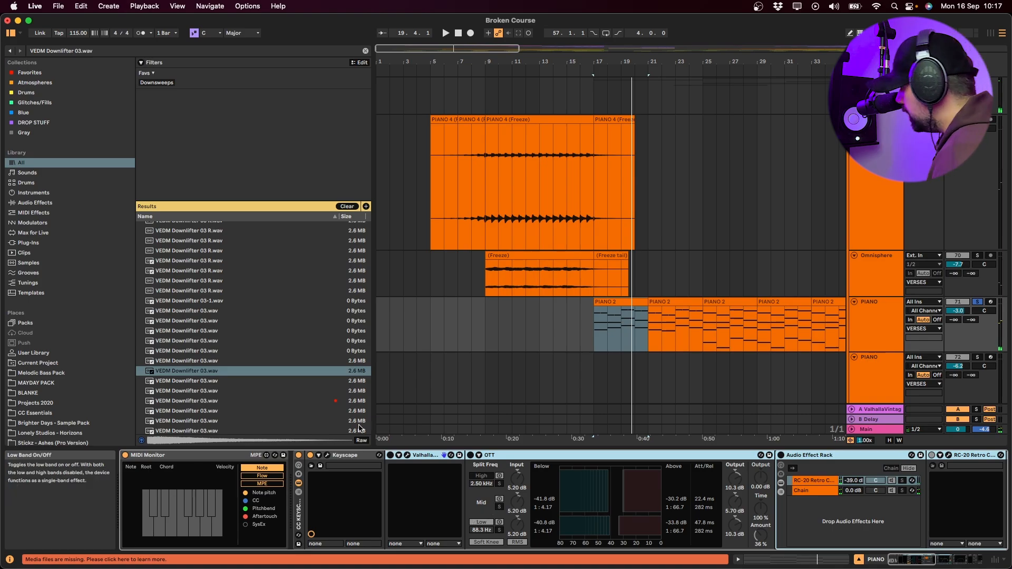
click(390, 456)
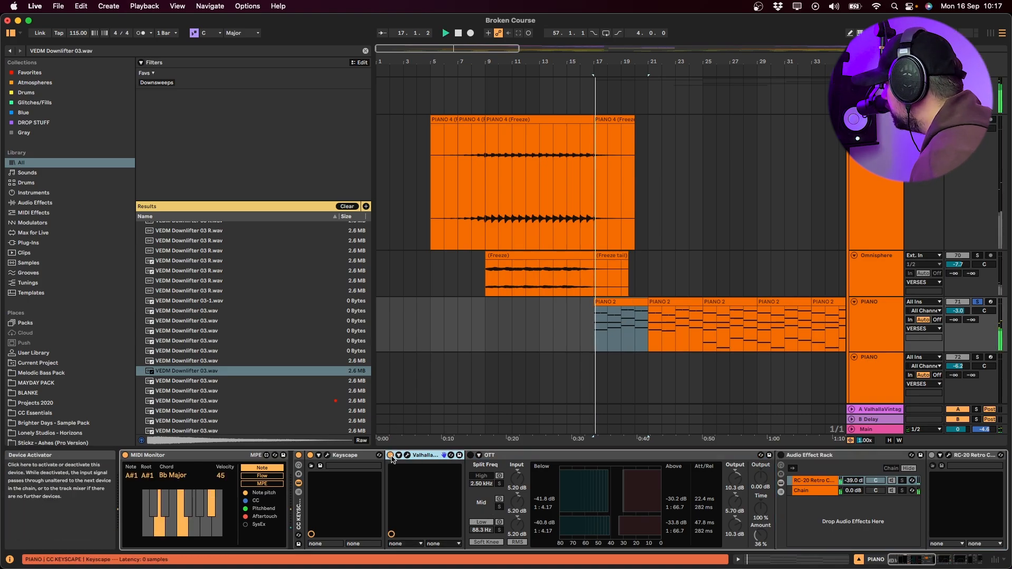
click(471, 455)
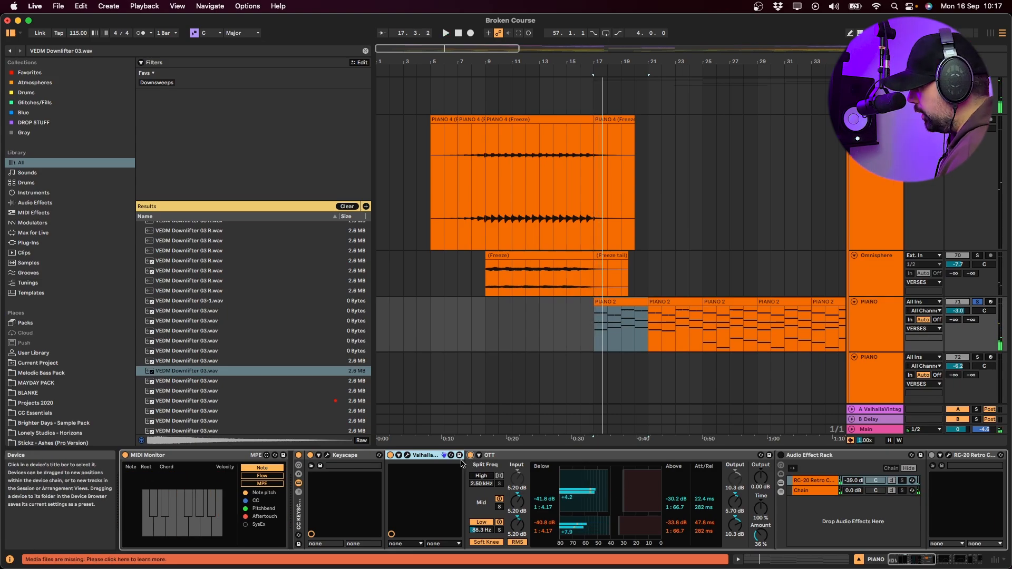
click(481, 477)
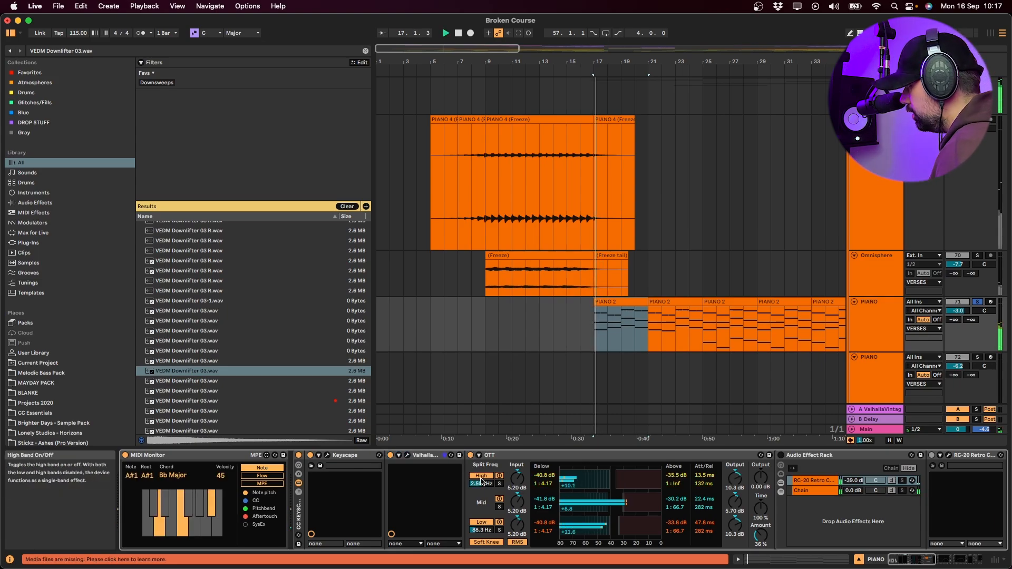
click(482, 477)
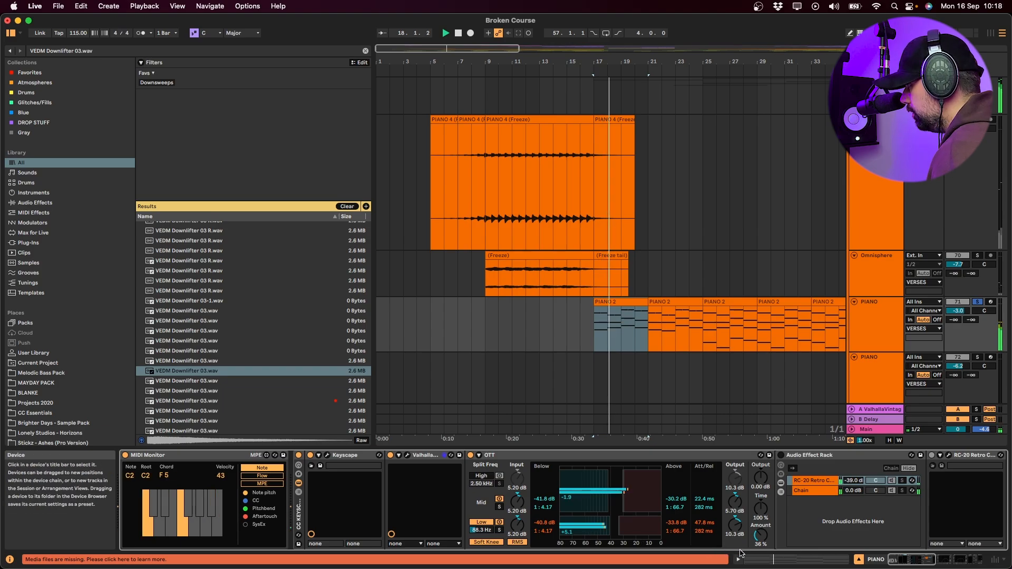
- Reactivate the PIANO track's Audio Effect Rack and view the devices in its RC-20 chain and its plain chain
scroll(686, 501, right, 5)
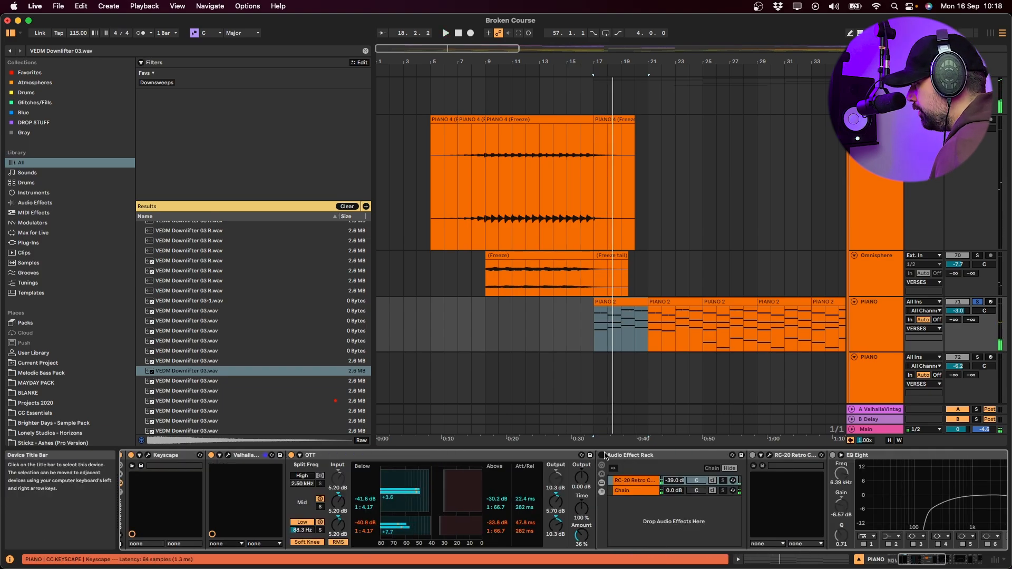
click(644, 490)
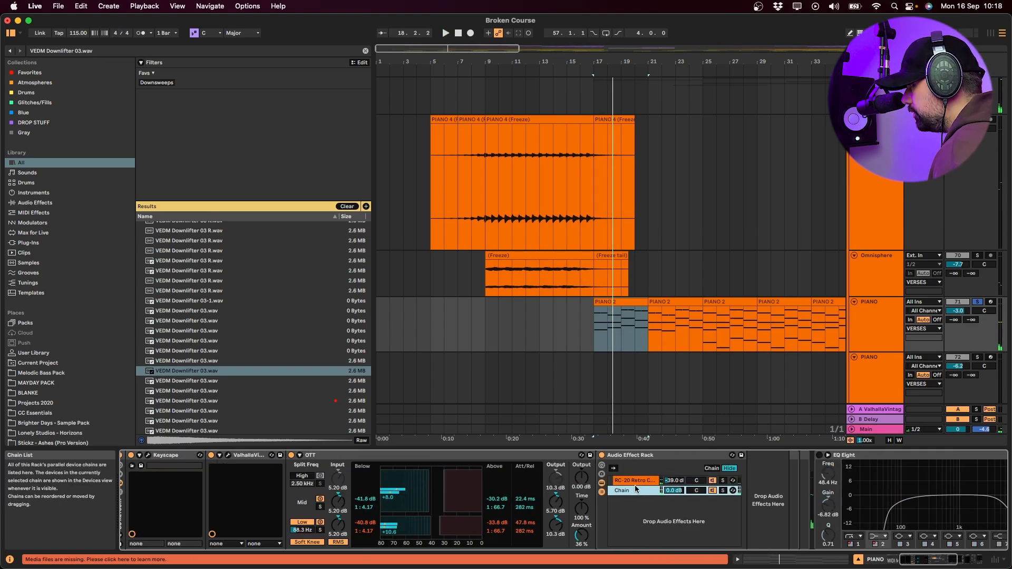
key(Up)
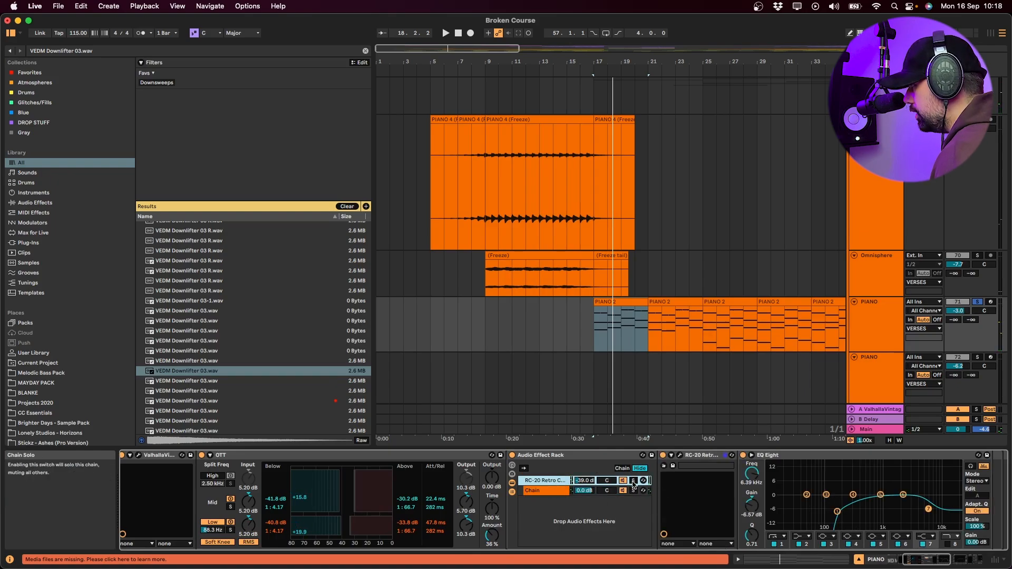
click(556, 492)
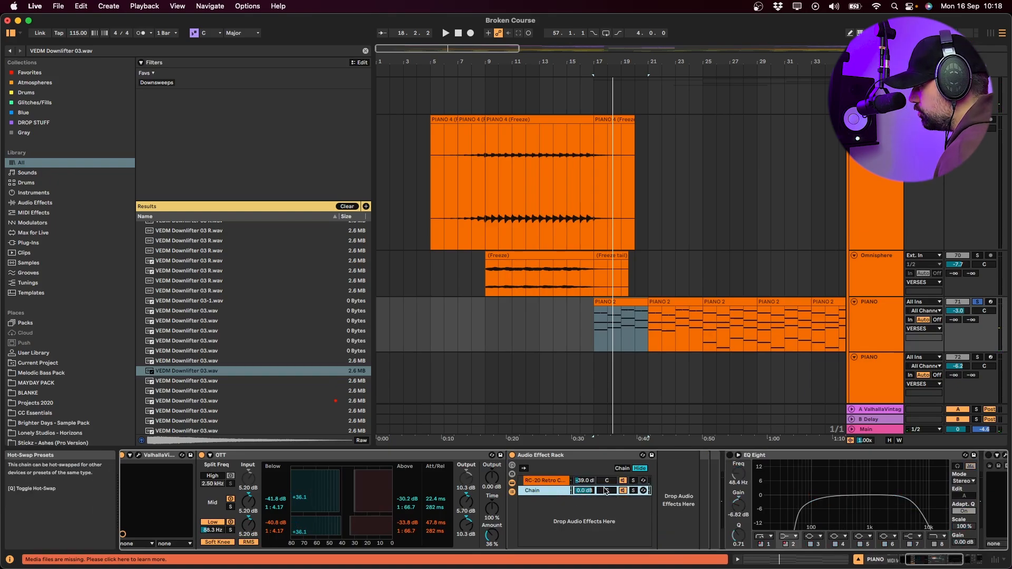
- Solo the rack's RC-20 chain, audition the first PIANO 2 clip through it, and release the chain solo
click(552, 481)
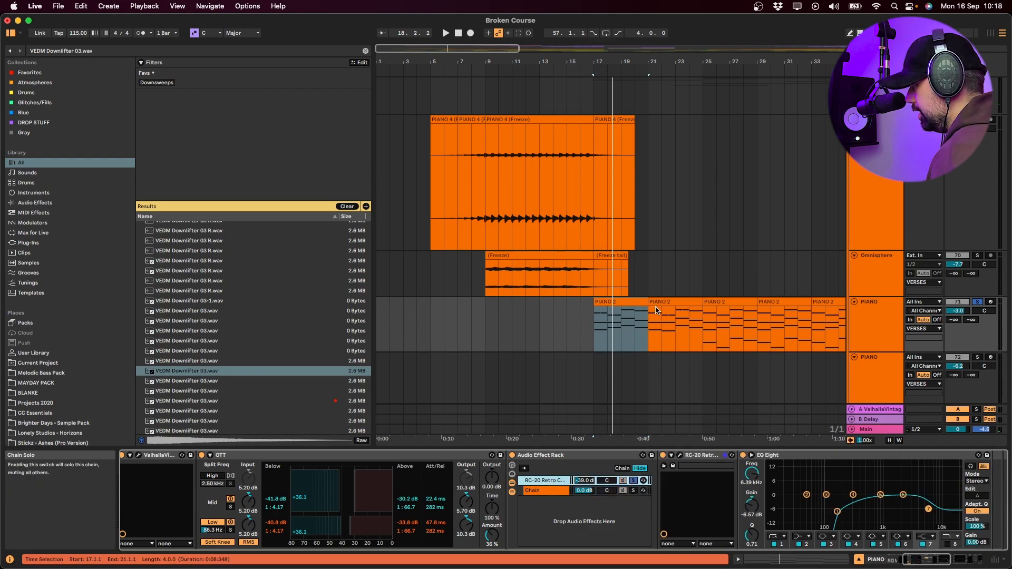
click(632, 302)
key(space)
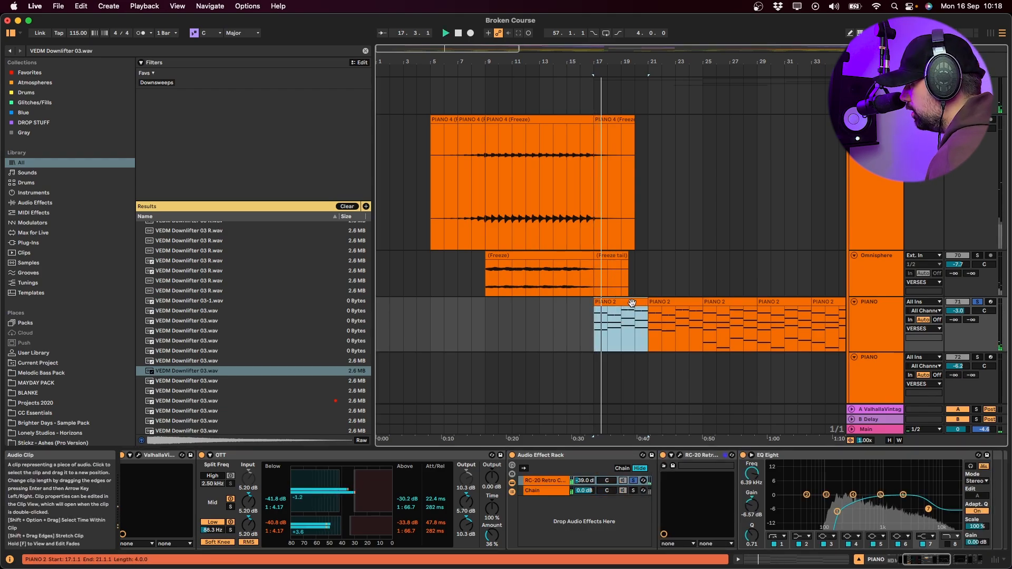
click(586, 481)
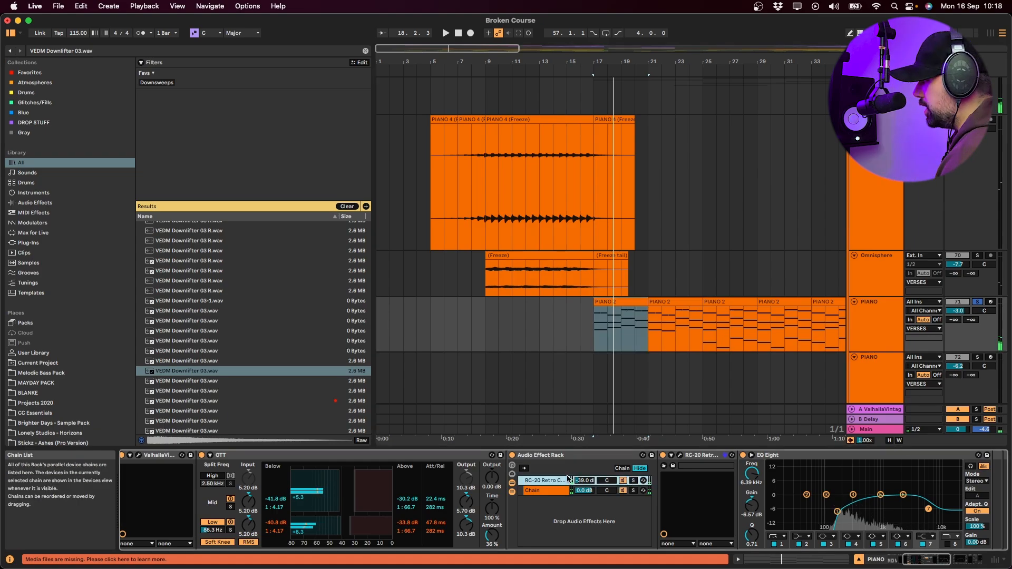
- Audition the piano clip before and after reactivating the second EQ Eight, and select that EQ's first filter band
key(space)
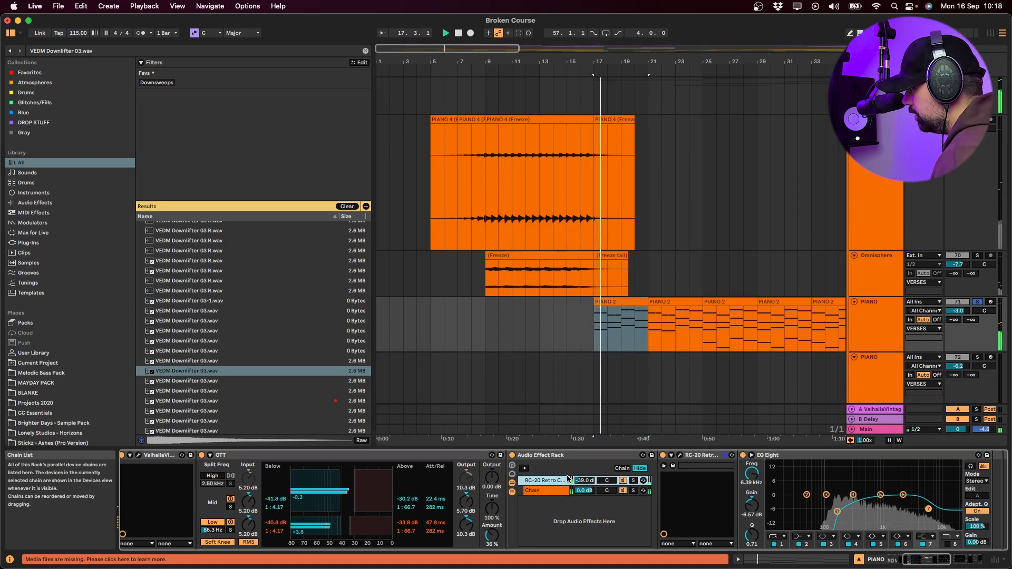
scroll(582, 493, right, 5)
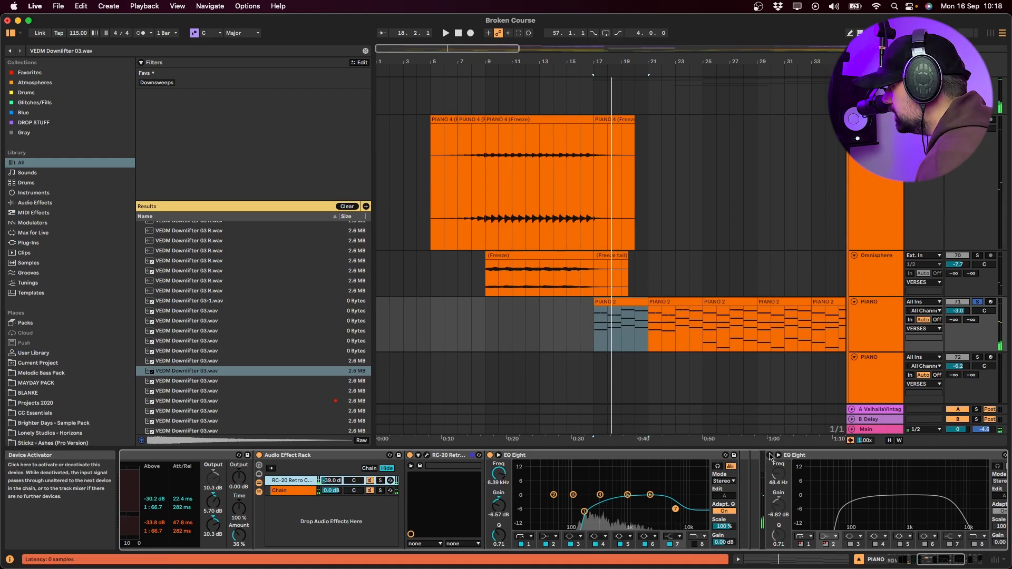
key(space)
click(769, 456)
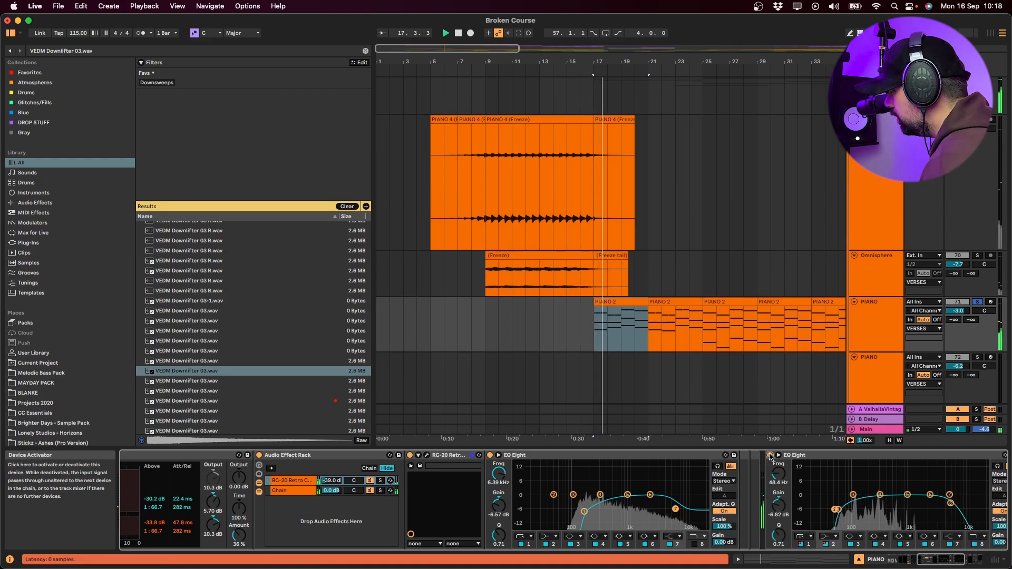
scroll(694, 283, down, 5)
key(space)
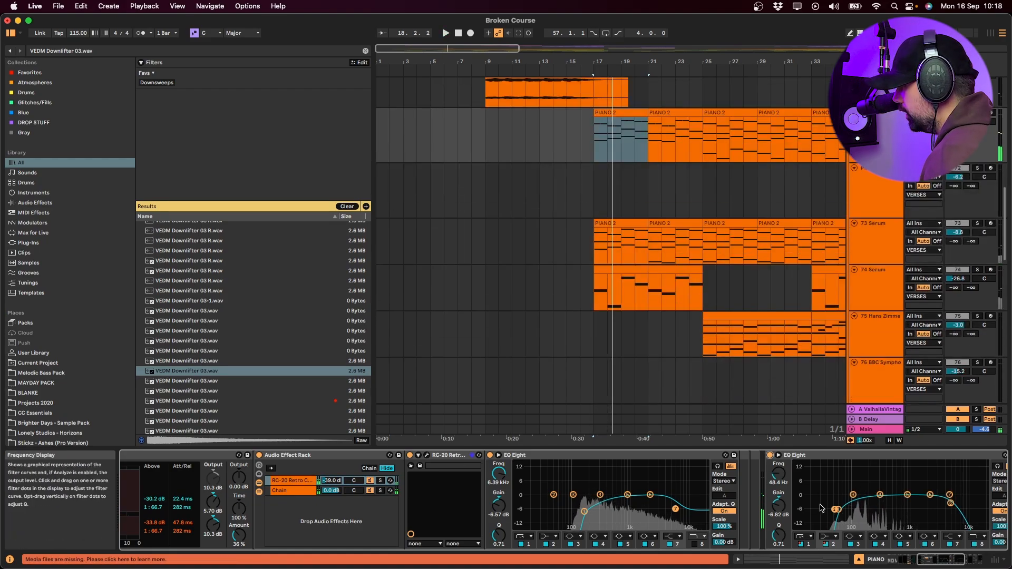
scroll(821, 508, right, 3)
click(719, 545)
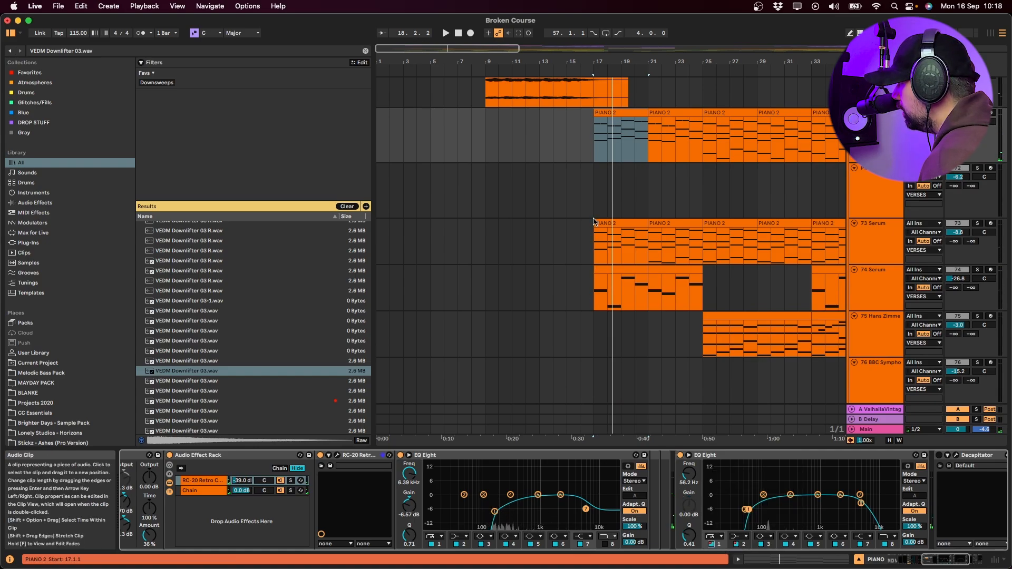
key(a)
key(a)
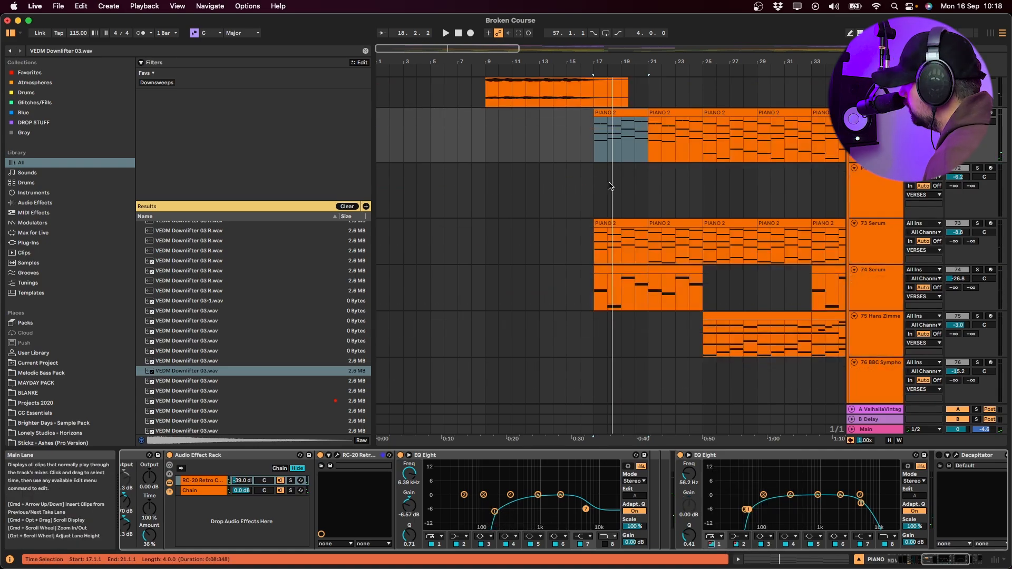
- Reactivate Decapitator on the PIANO track and audition it with its plug-in window open, comparing the effect on and off
scroll(611, 185, right, 5)
scroll(860, 486, right, 3)
scroll(860, 486, right, 3)
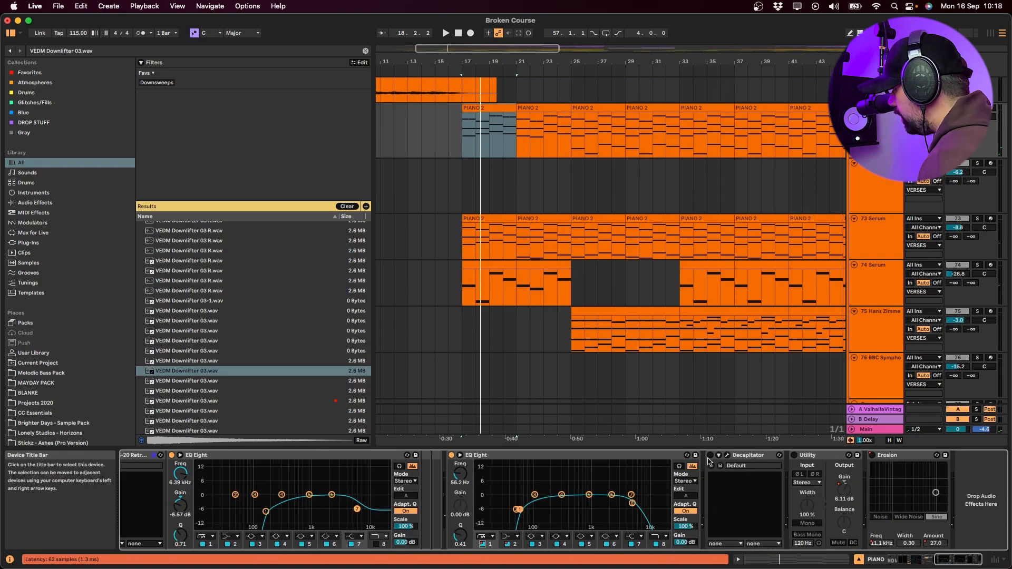
click(711, 455)
key(space)
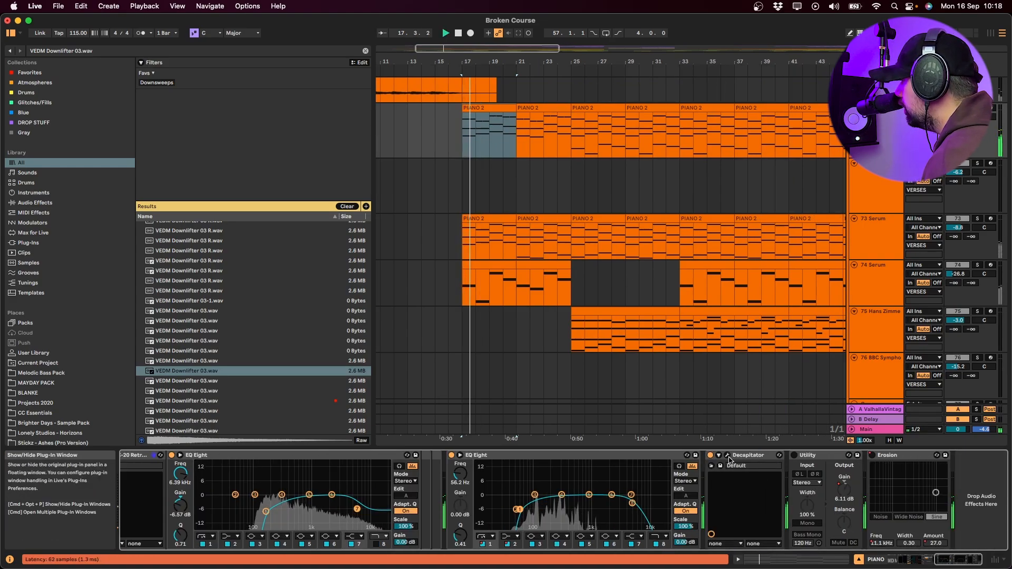
click(728, 456)
click(711, 456)
click(711, 456)
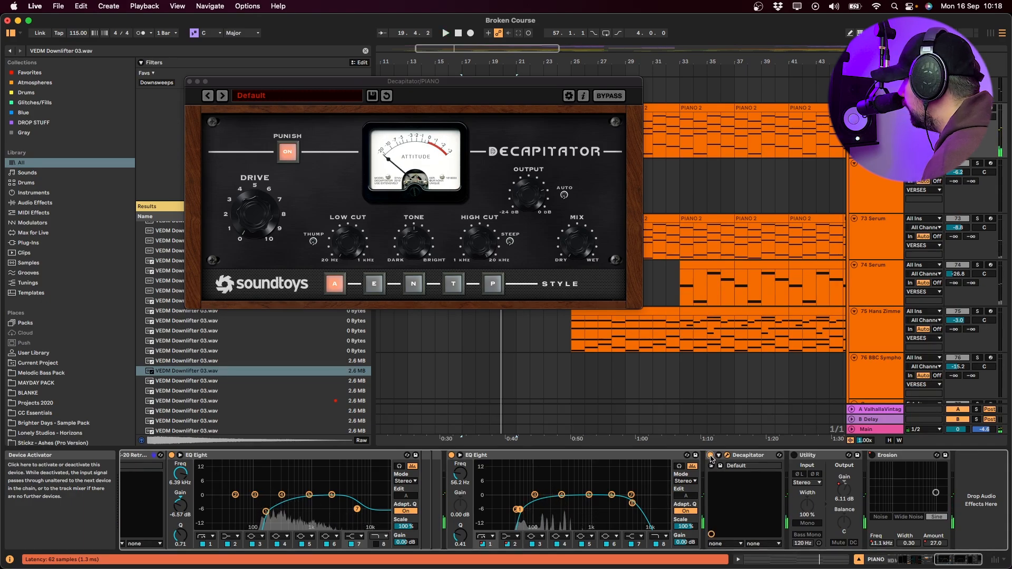
click(189, 82)
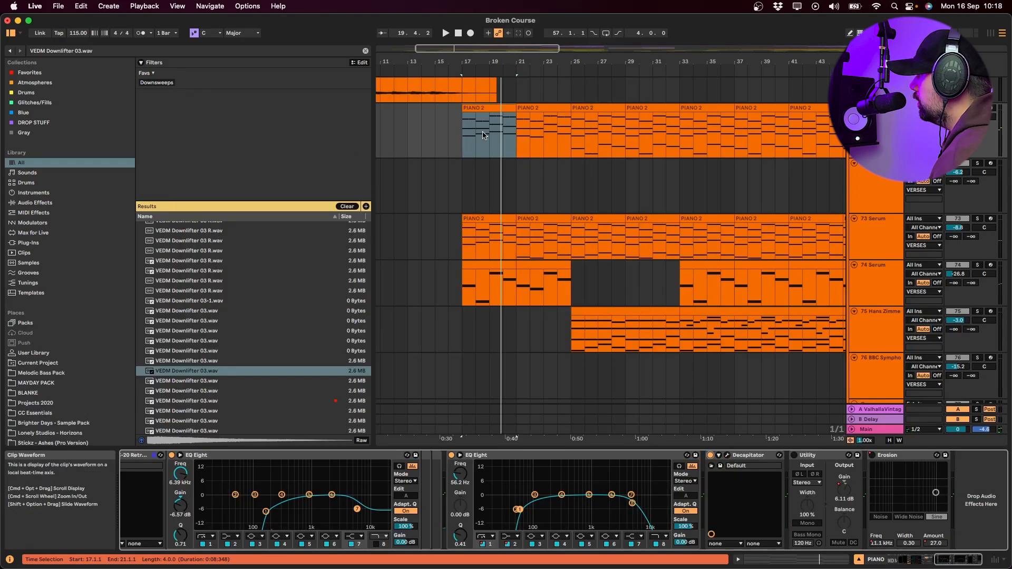
- Show Decapitator's Mix automation on the PIANO track and audition its ramp from bar 143
scroll(485, 138, down, 5)
scroll(484, 138, right, 5)
key(a)
scroll(506, 154, up, 4)
scroll(517, 158, right, 5)
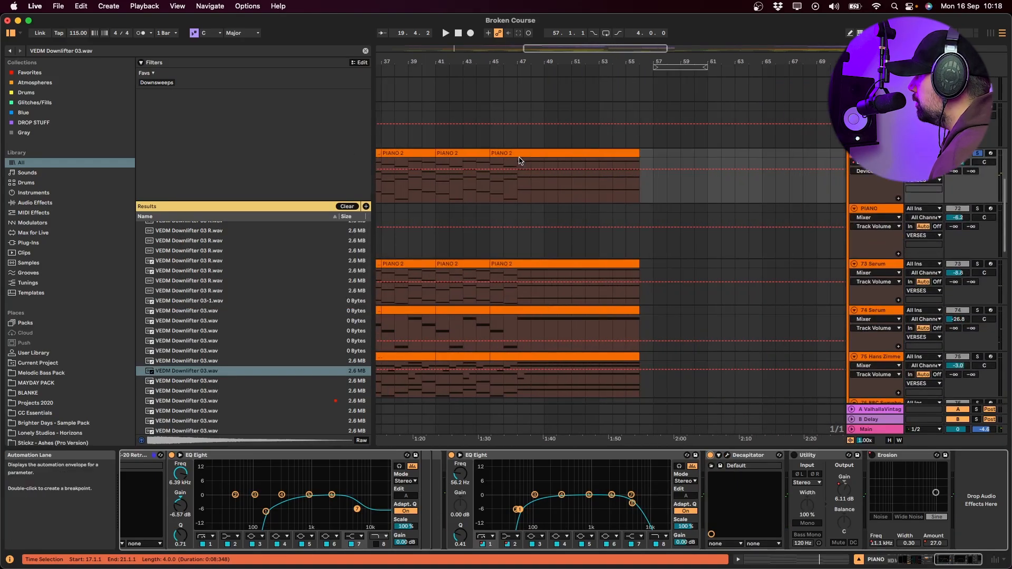
click(867, 174)
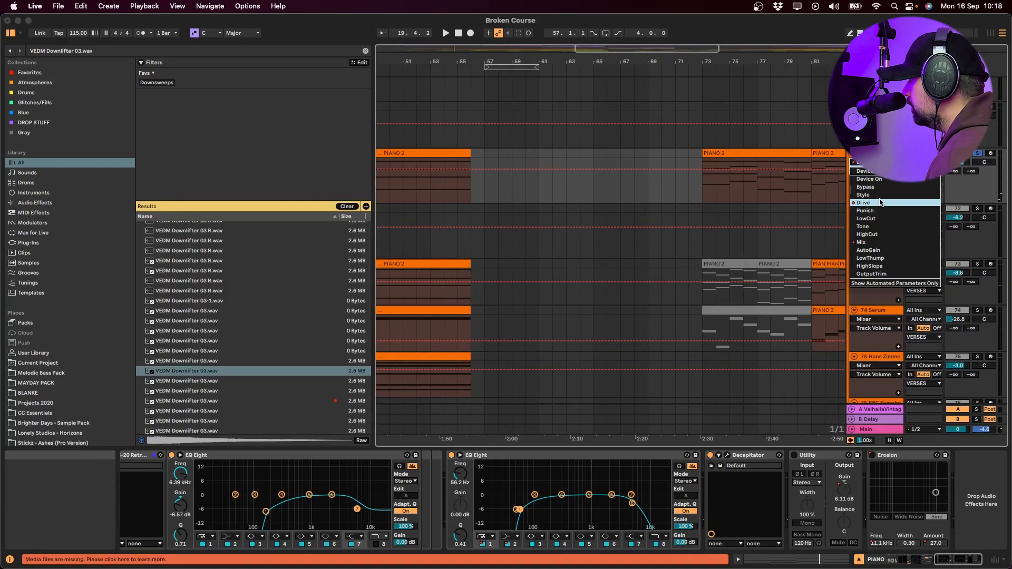
click(886, 244)
scroll(707, 240, right, 5)
scroll(706, 240, right, 9)
click(708, 232)
key(space)
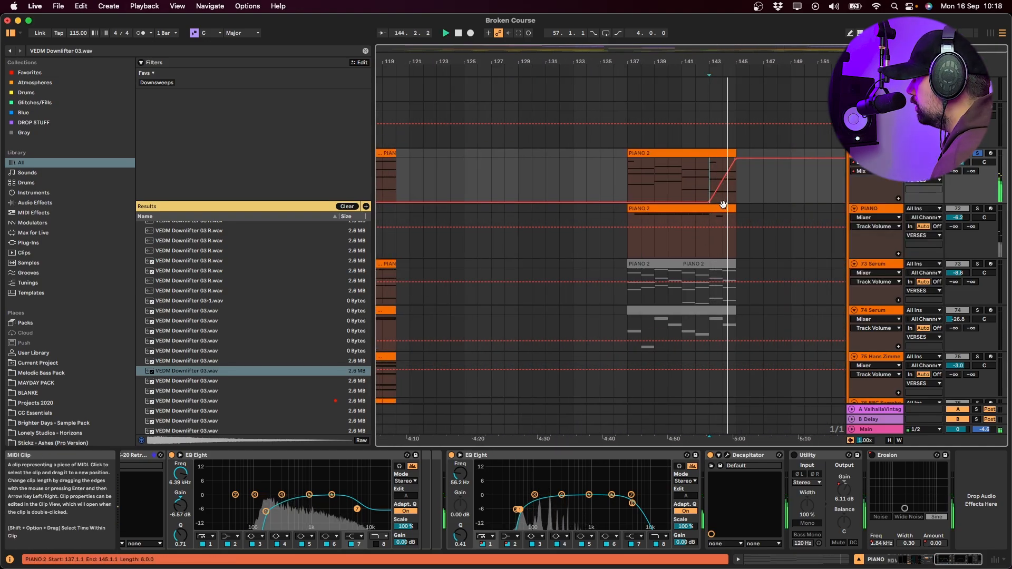
- Stop playback, hide the automation lanes and reactivate the PIANO track's Utility
key(space)
click(853, 303)
click(794, 455)
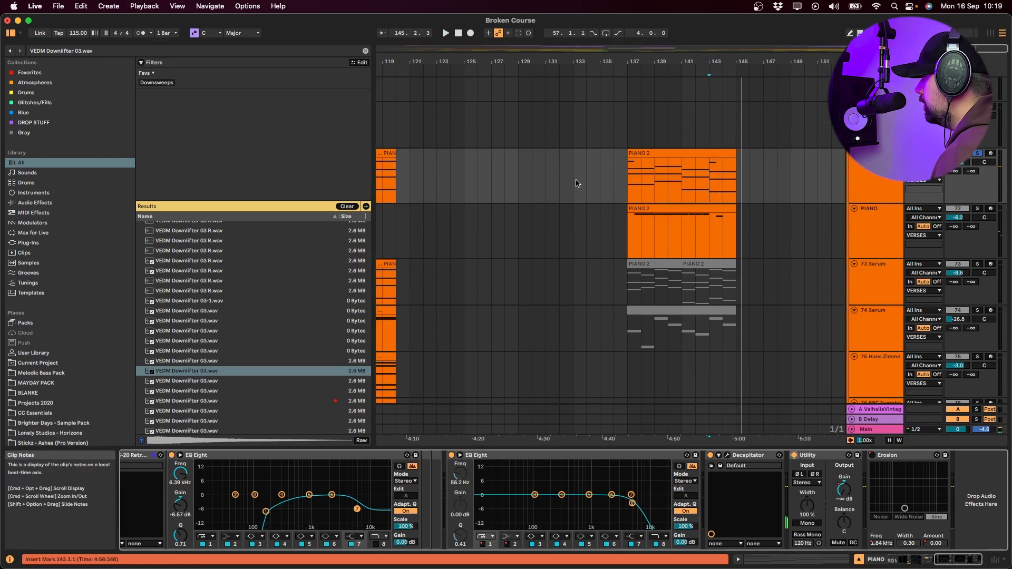
- Open the first PIANO 2 clip's notes, set every note's velocity to 78, and audition the flattened dynamics
scroll(527, 181, left, 10)
scroll(493, 176, left, 20)
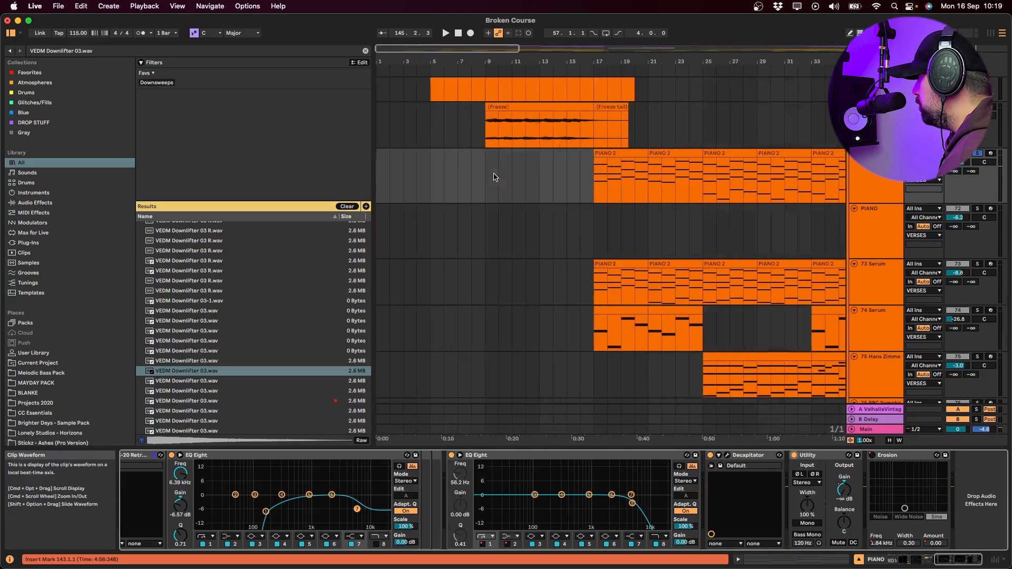
double_click(622, 156)
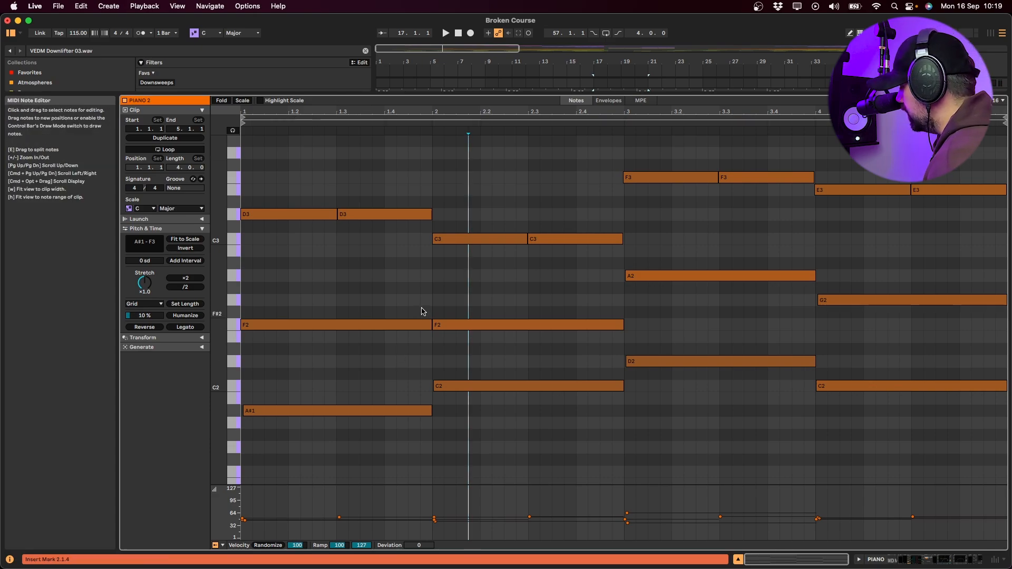
key(super+a)
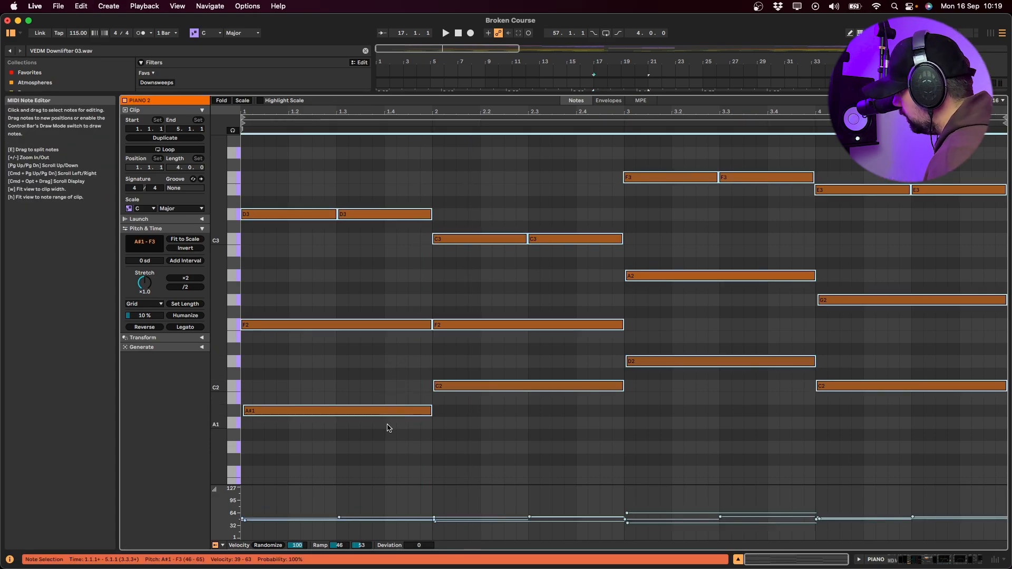
drag(382, 411, 382, 393)
click(332, 215)
mouse_move(433, 118)
mouse_down()
mouse_move(434, 149)
mouse_move(434, 112)
mouse_up()
key(space)
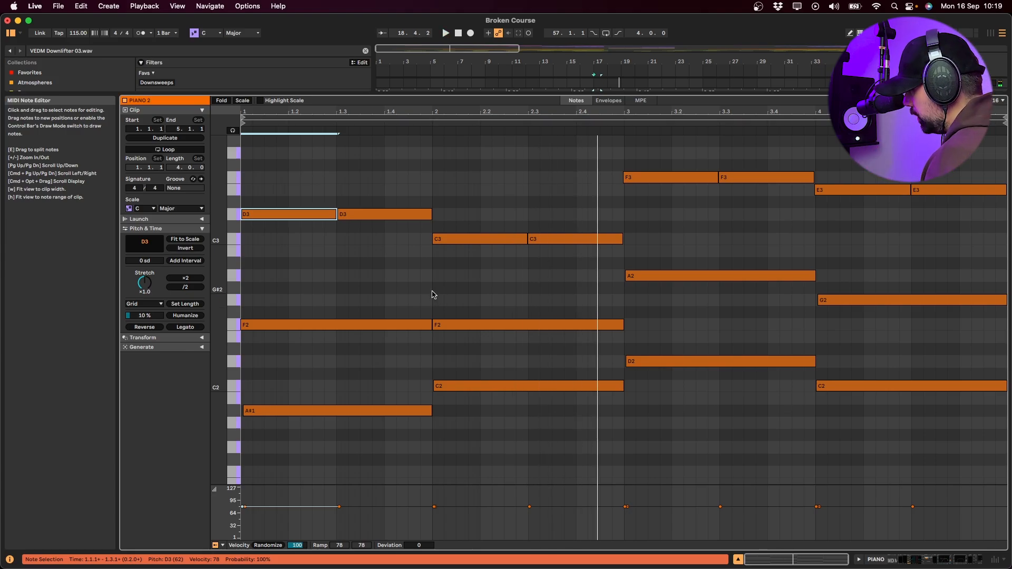
key(space)
- Undo the velocity flattening in the PIANO 2 clip and audition its varied dynamics before returning to the device chain
key(super+a)
key(space)
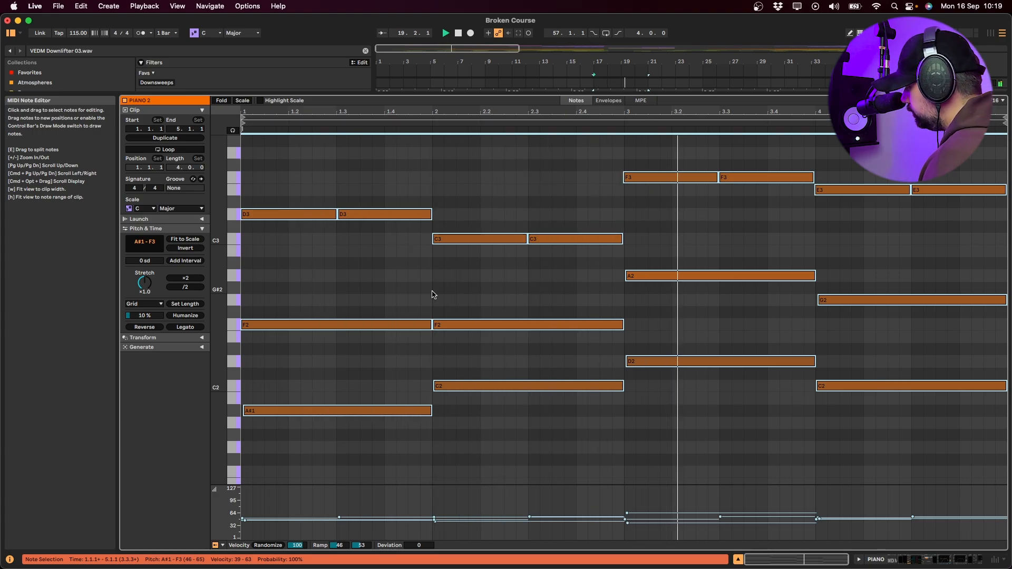
key(space)
key(shift+Tab)
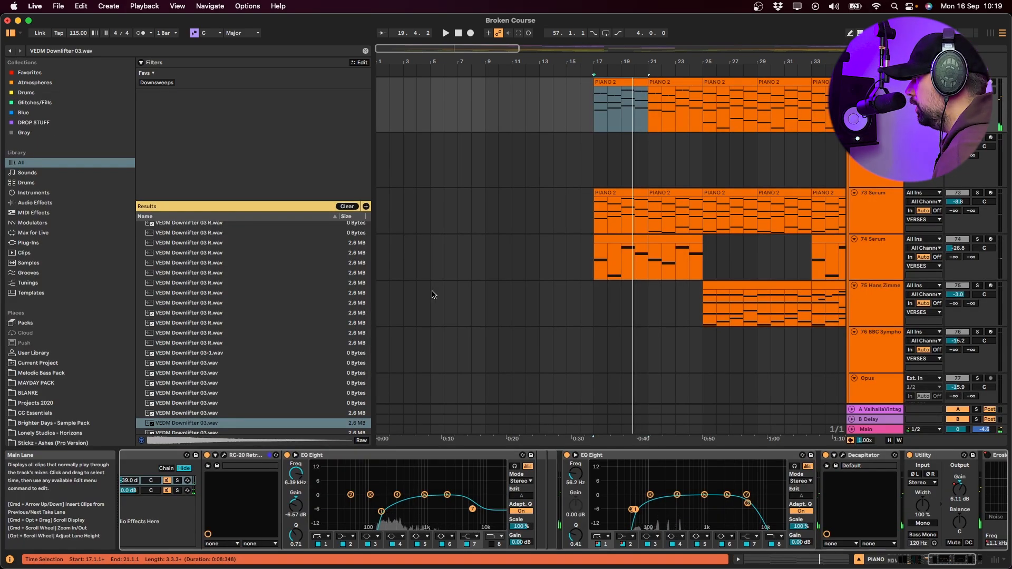
- Solo the intro PIANO track instead of the verse piano and audition its frozen PIANO 4 clip from bar 9
scroll(661, 303, up, 5)
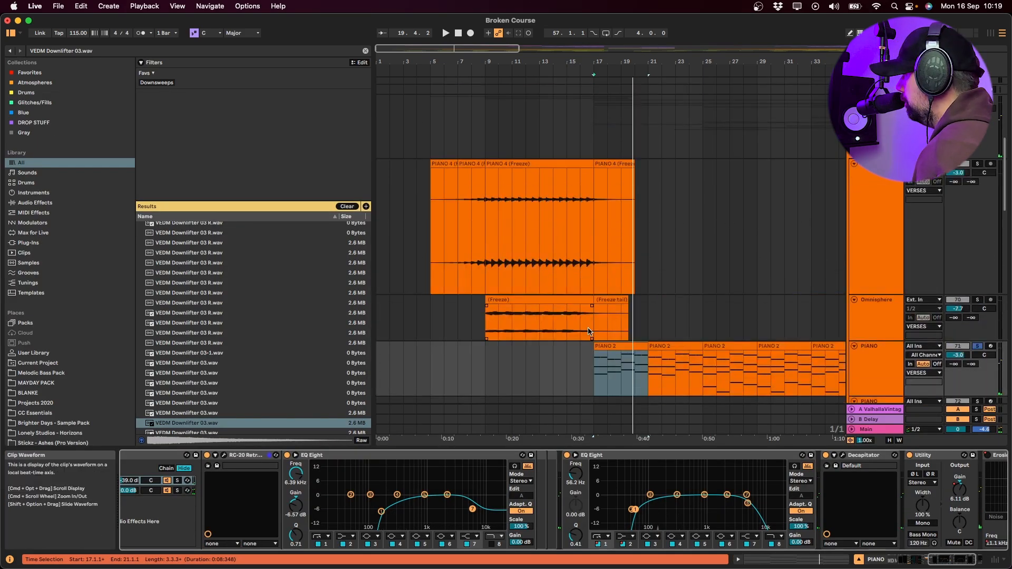
click(505, 202)
click(484, 213)
key(space)
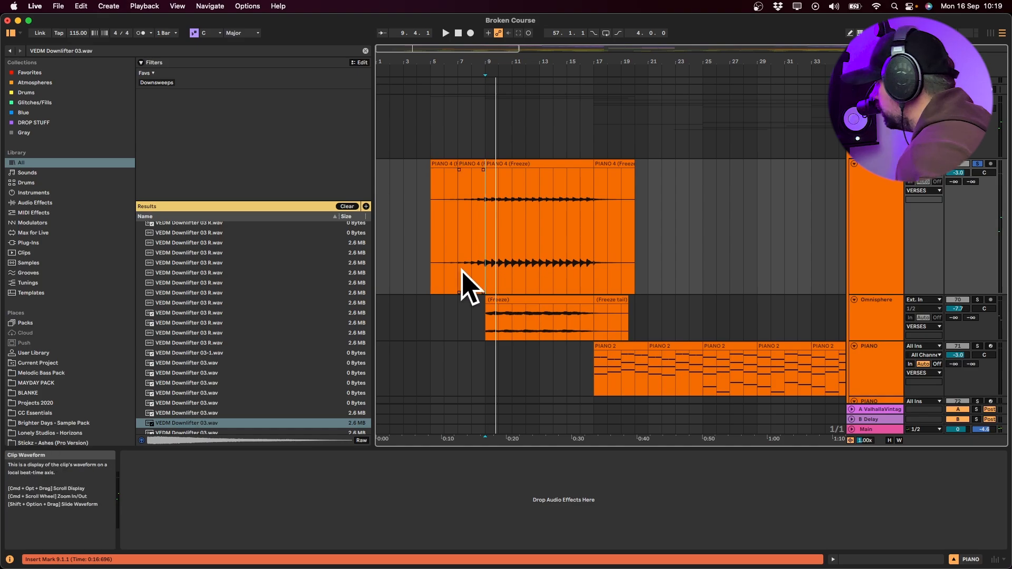
key(super+z)
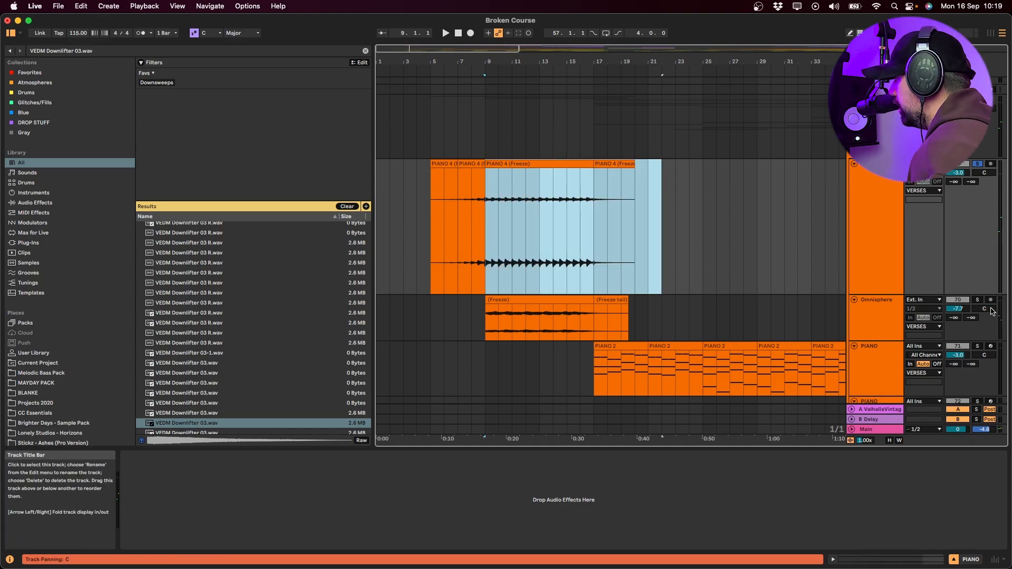
- Audition the frozen PIANO 4 intro clips from bar 7, and return the insert marker to bar 9
click(555, 238)
key(space)
click(457, 251)
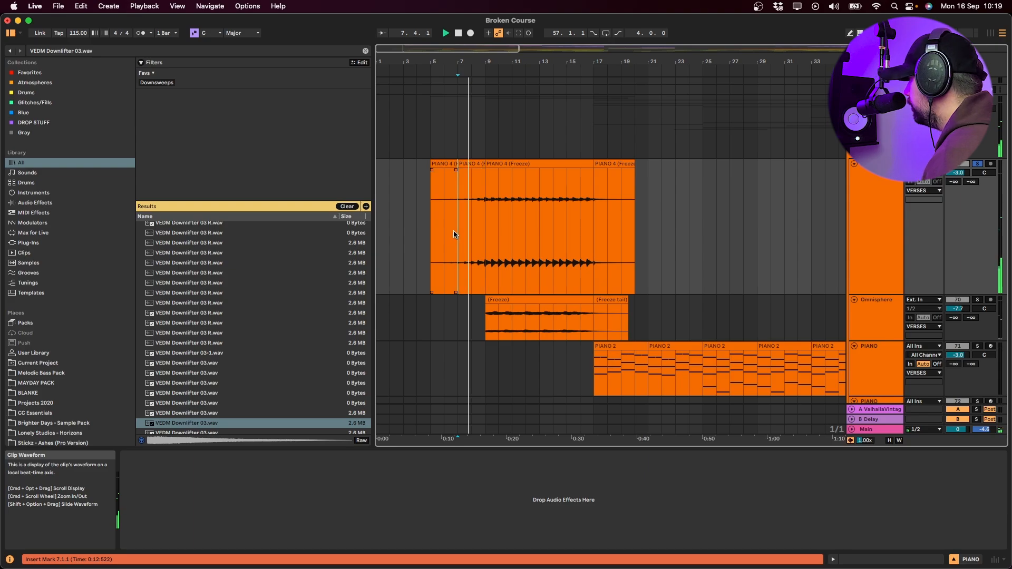
key(space)
drag(430, 185, 494, 185)
click(484, 187)
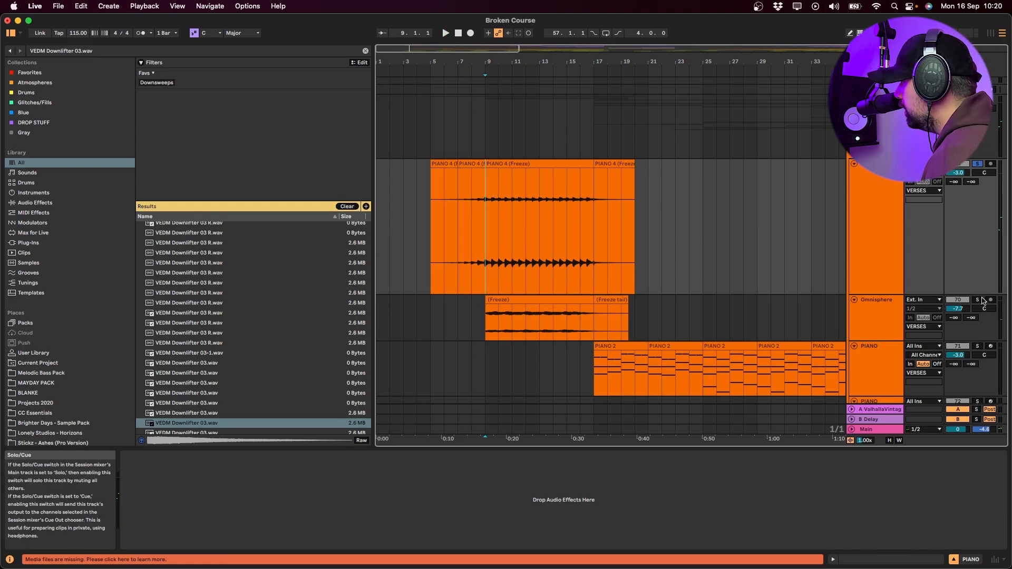
- Solo the Omnisphere track and audition its frozen clip, adding the intro PIANO track to the solo
click(502, 300)
key(space)
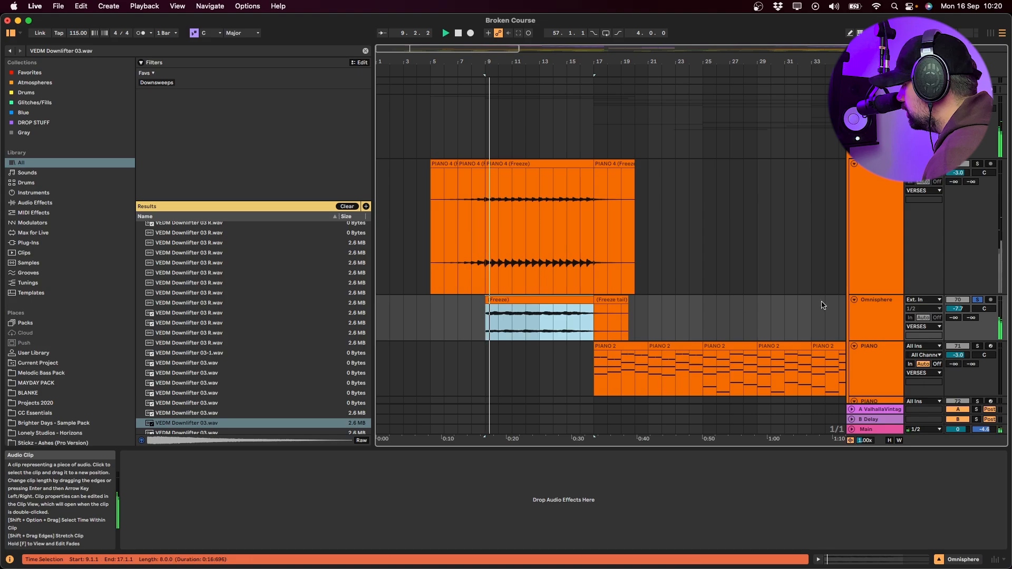
click(885, 306)
click(864, 261)
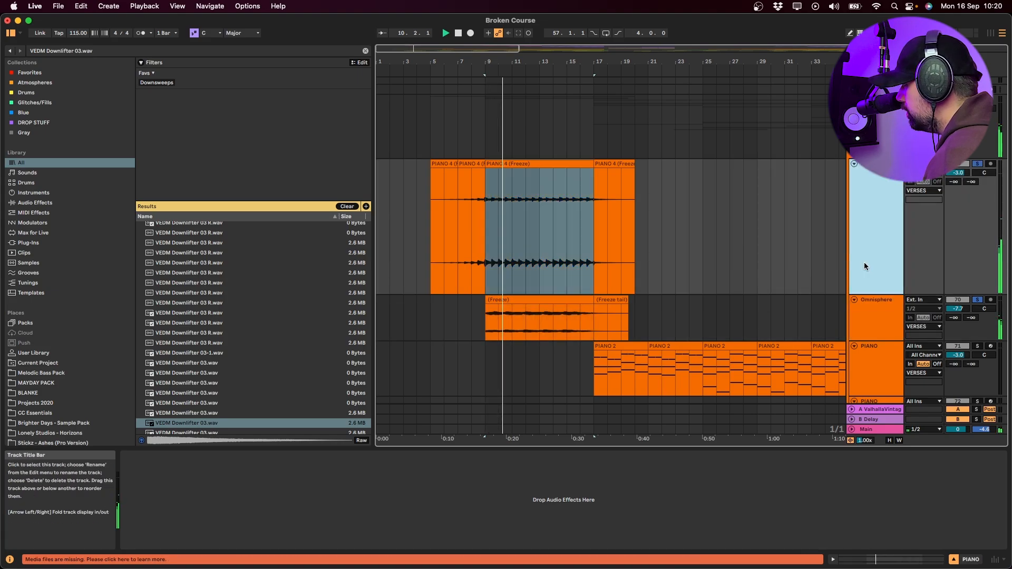
- Look through the remaining VERSES tracks down to the ATMOS group, and start playback from bar 5
scroll(578, 309, down, 5)
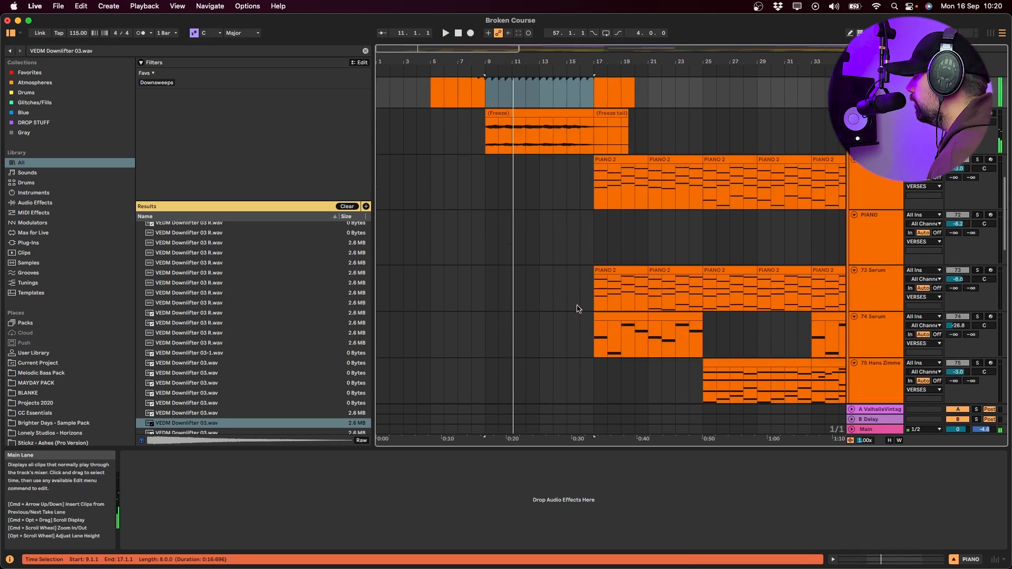
scroll(526, 331, down, 10)
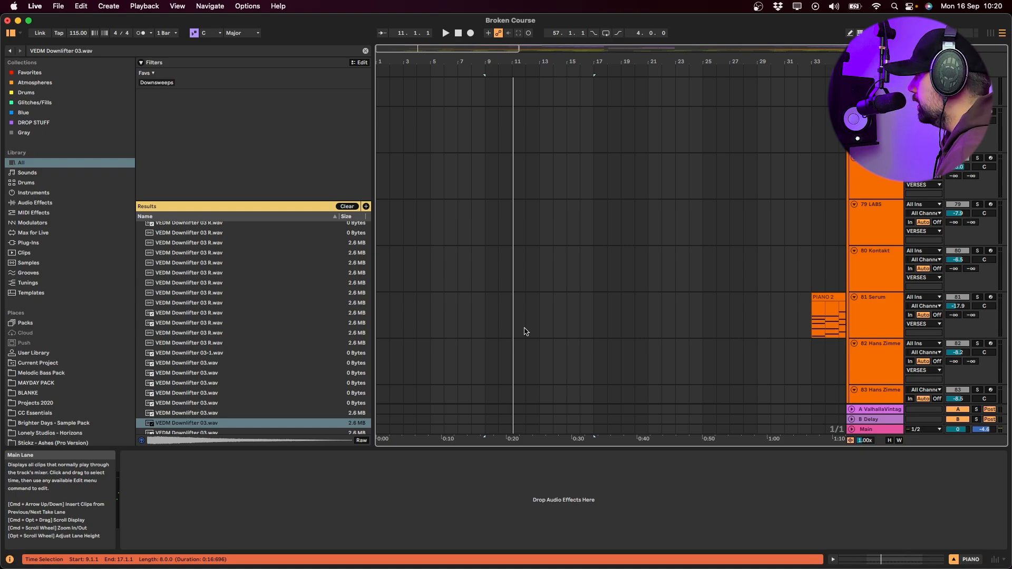
scroll(526, 331, down, 10)
click(432, 314)
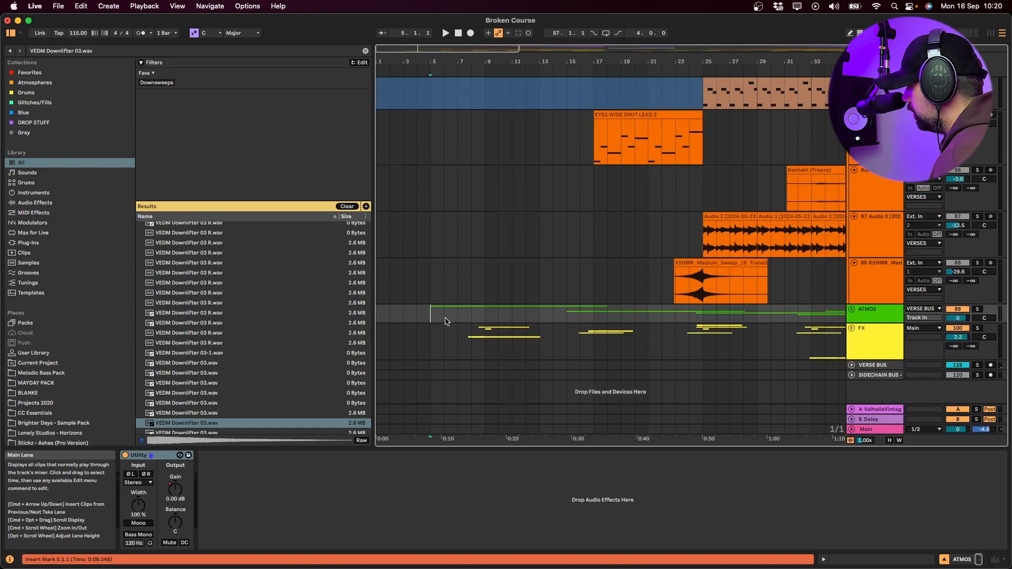
scroll(652, 312, up, 15)
key(space)
- Bring the VOCALS group into playback and audition the full vocal with the intro piano and Omnisphere
scroll(653, 311, up, 10)
click(462, 336)
scroll(552, 312, up, 8)
click(958, 92)
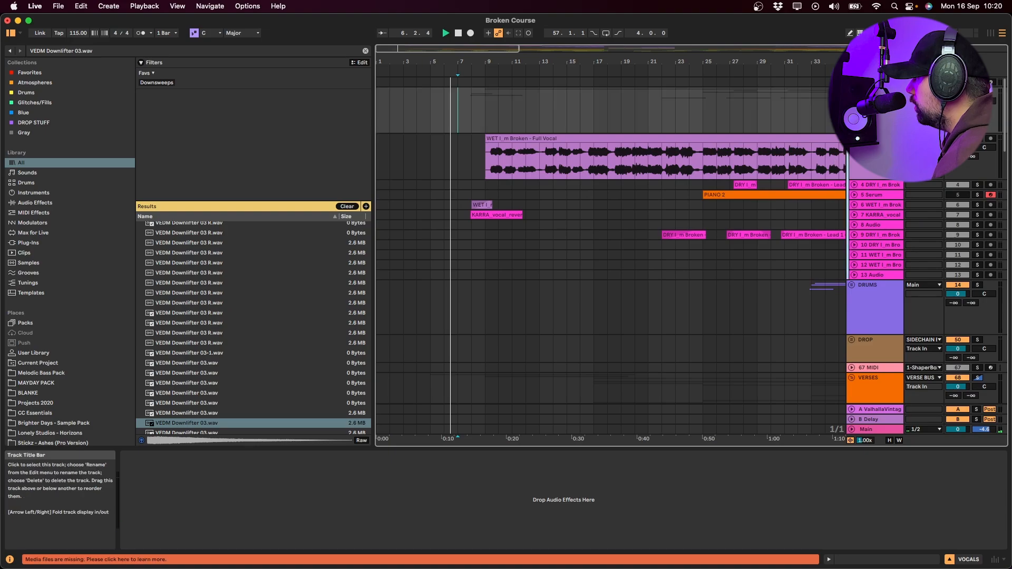
scroll(559, 152, down, 3)
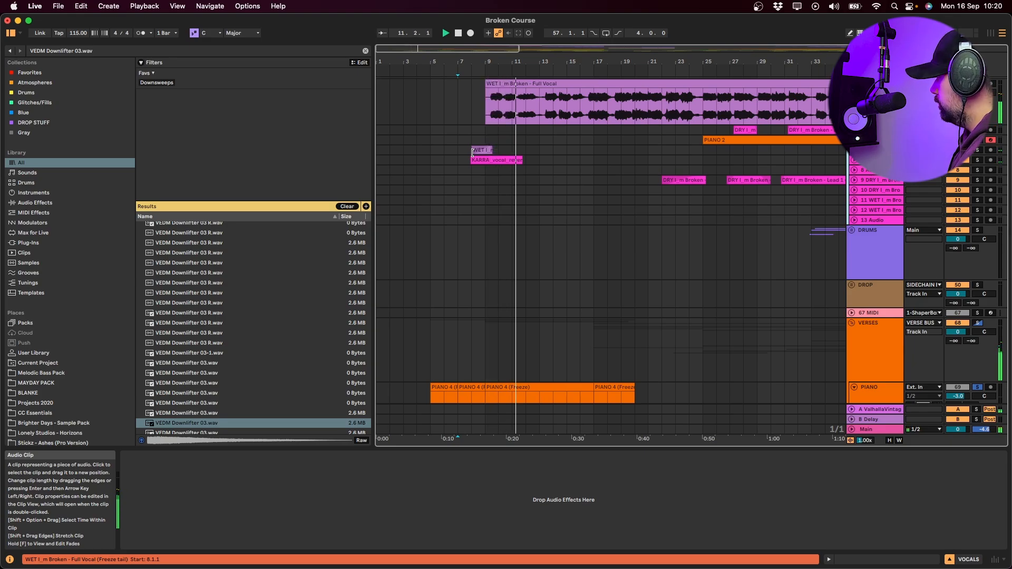
- Unfold all the vocal tracks, play through to the verse piano's entry, and release the solos
alt+click(854, 160)
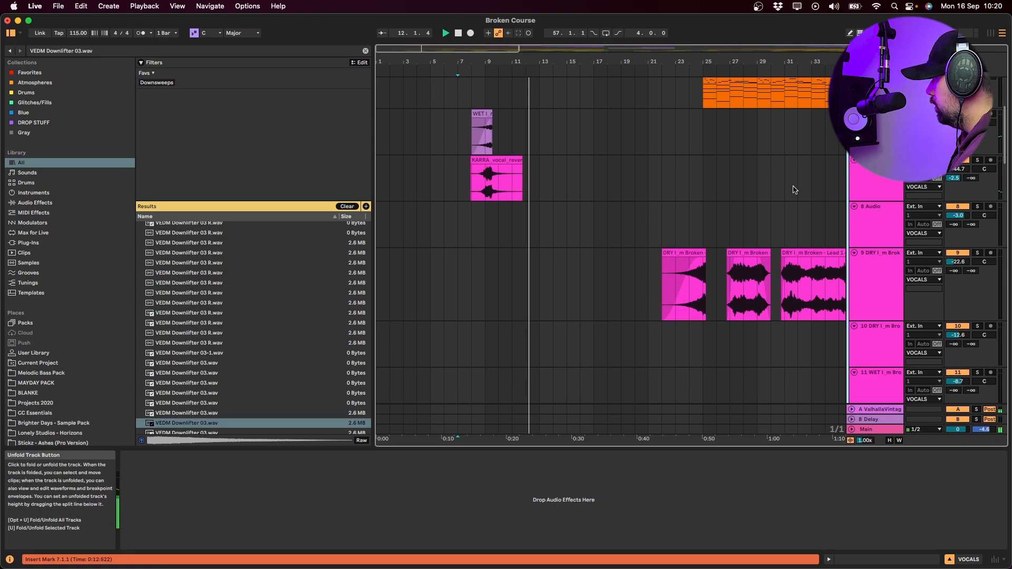
scroll(796, 184, down, 15)
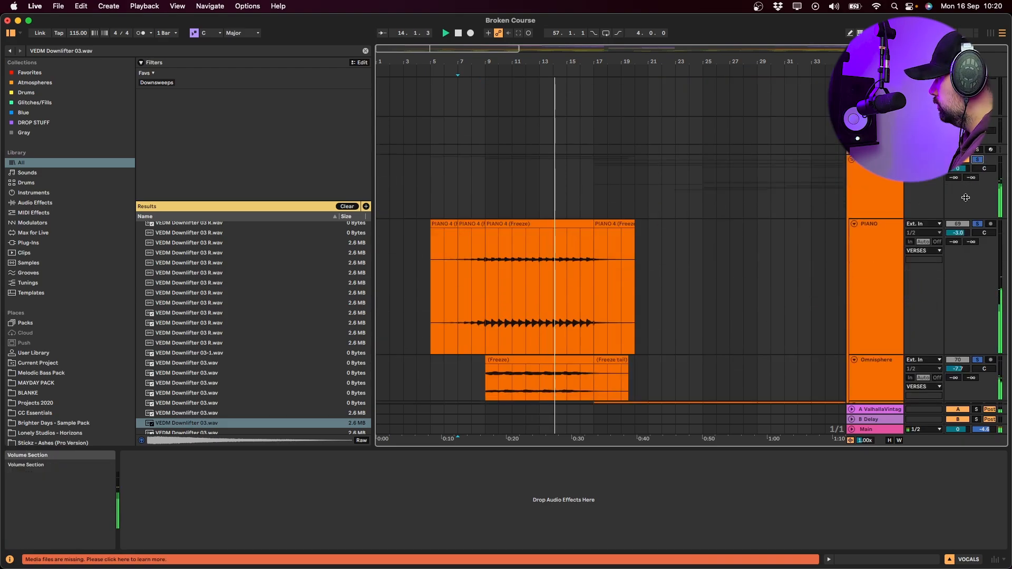
scroll(708, 247, down, 3)
scroll(708, 247, down, 4)
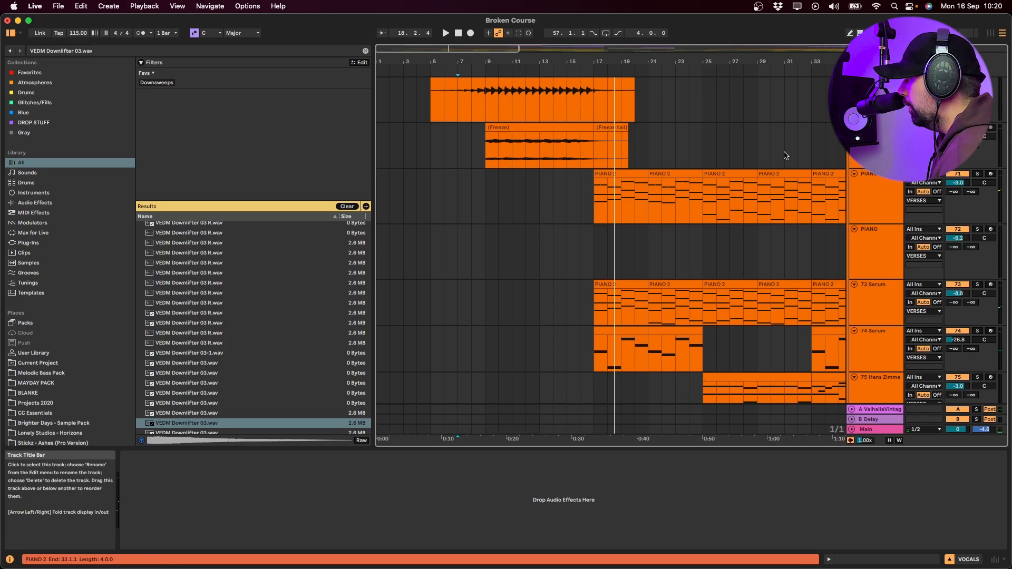
- Solo the frozen WET I_m Broken vocal clip at bar 8 and audition its fade-in up to the vocal's entry
scroll(510, 296, up, 5)
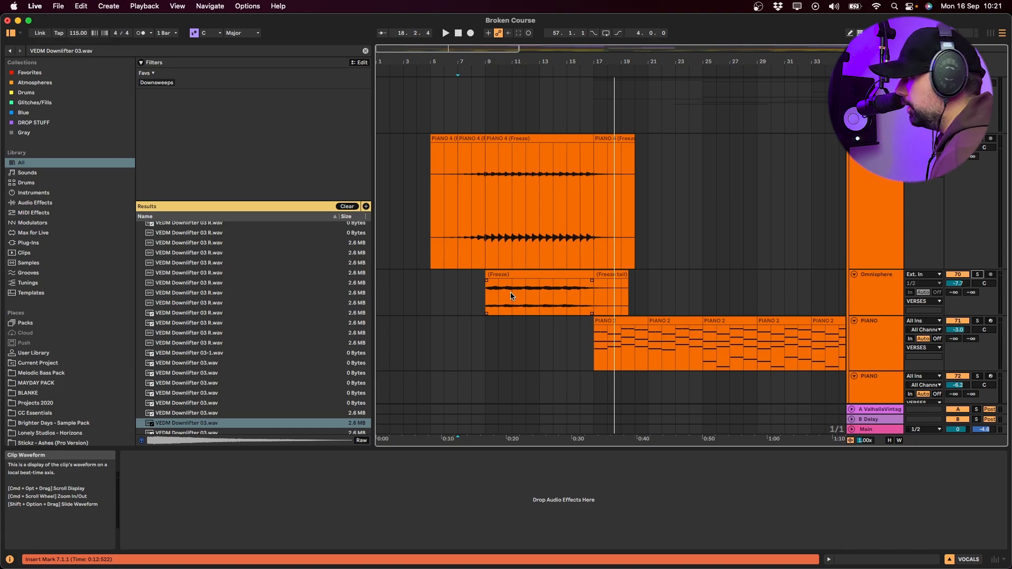
scroll(510, 292, down, 10)
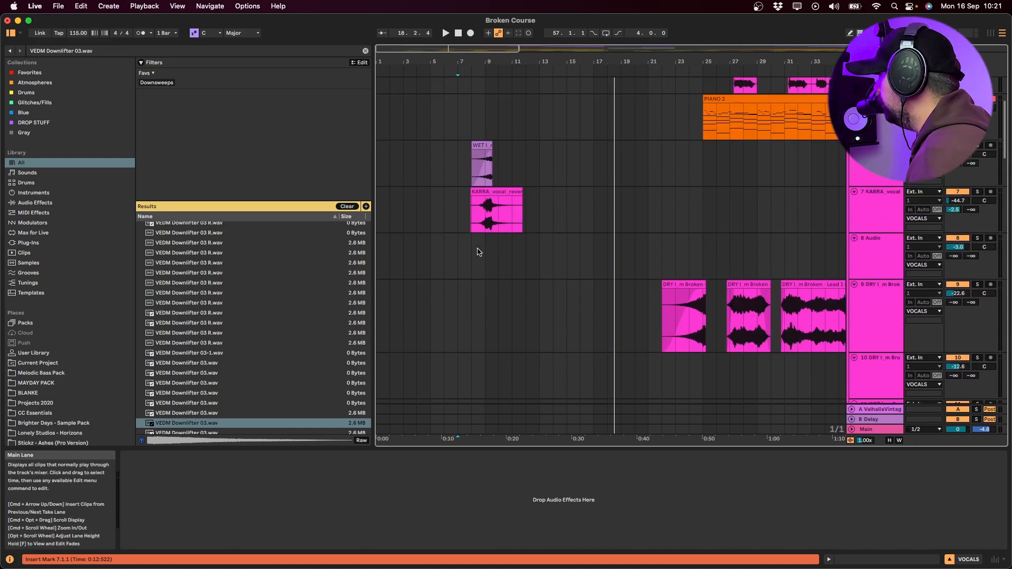
click(473, 162)
scroll(473, 161, up, 8)
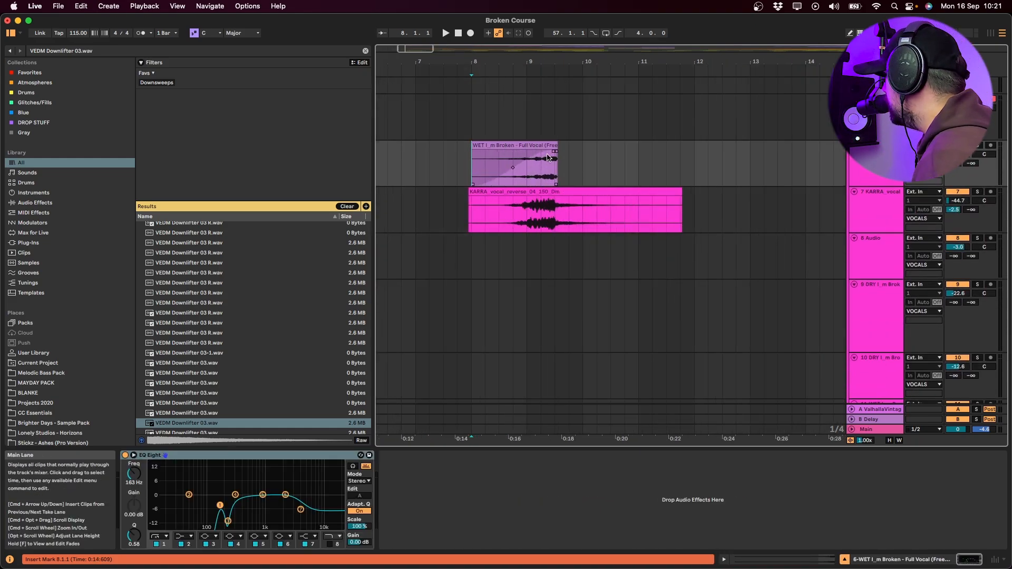
key(space)
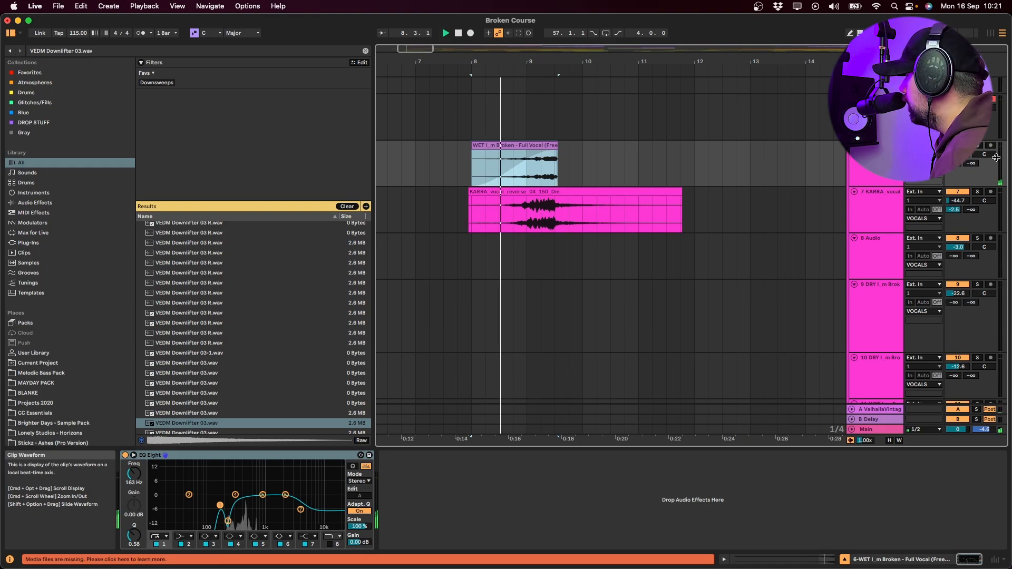
click(513, 167)
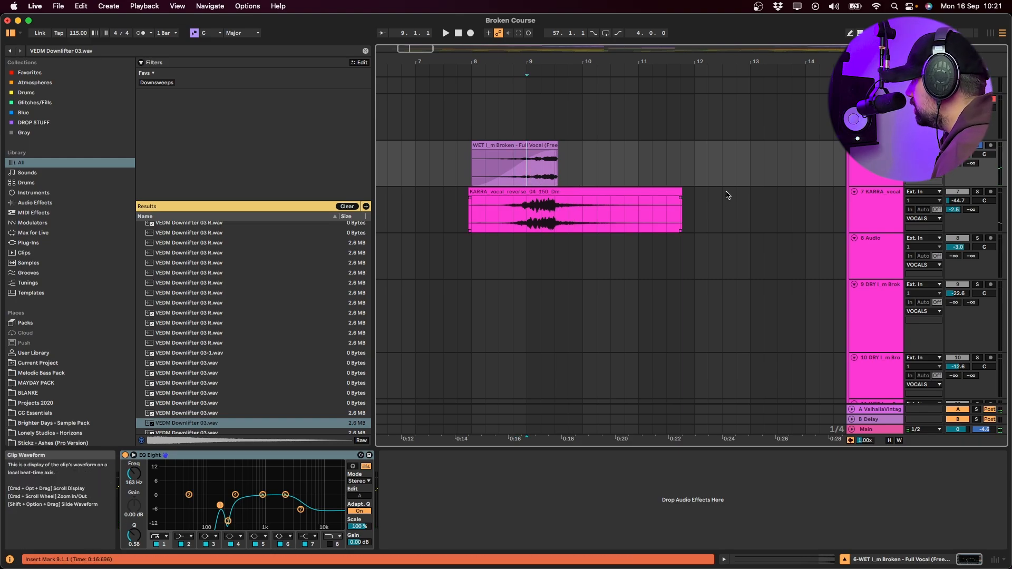
- Solo the KARRA_vocal_reverse_04_150_Dm track and audition its reversed vocal around bar 9
click(521, 214)
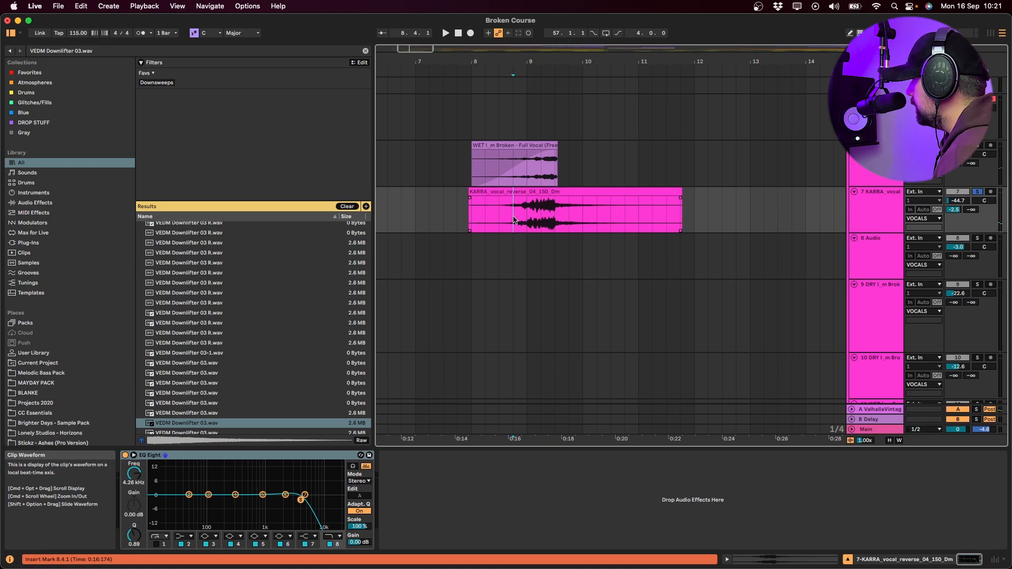
key(space)
click(532, 223)
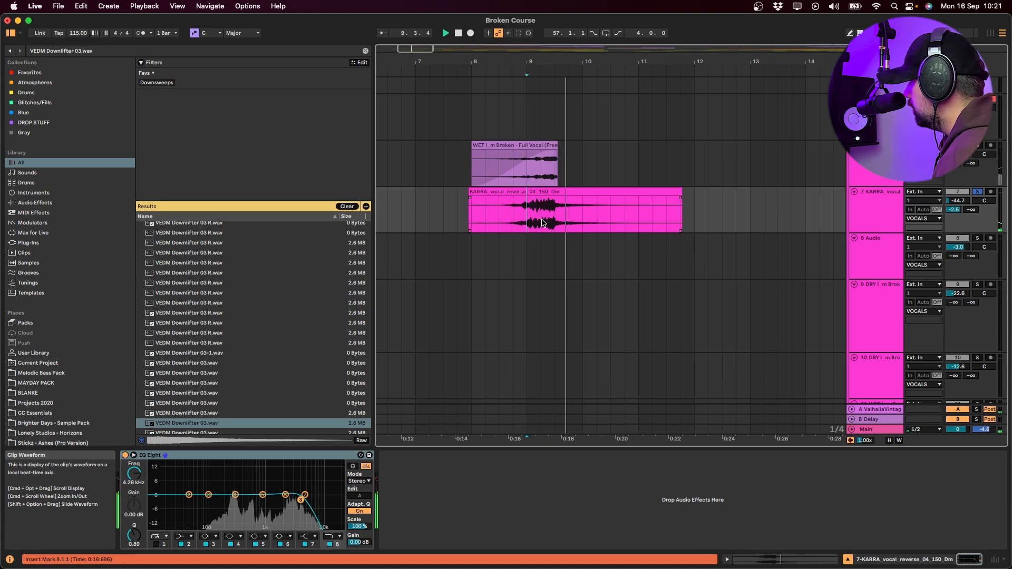
- Release the reverse vocal's solo and audition the WET I_m Broken full vocal from bar 9
scroll(928, 206, up, 5)
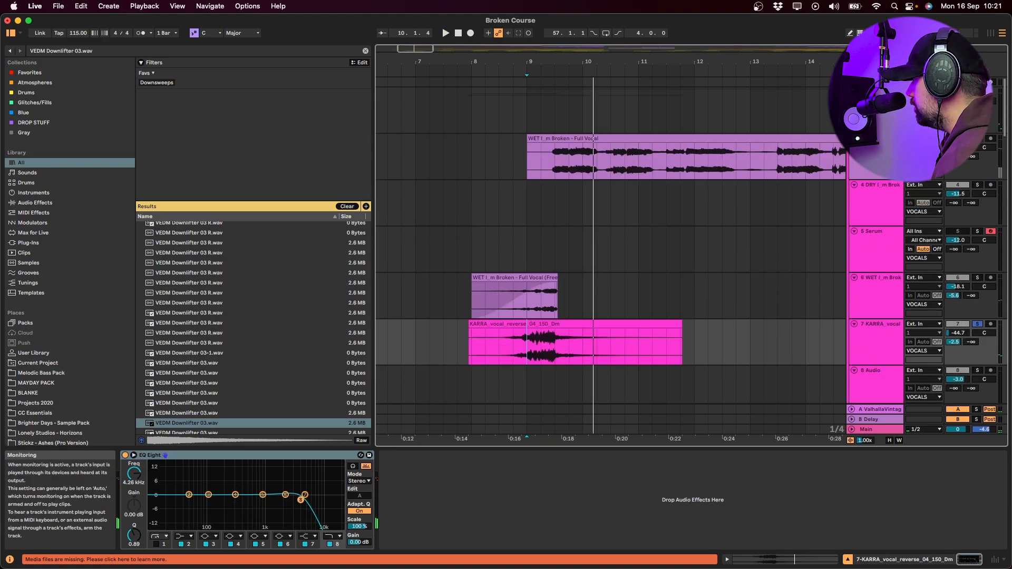
click(977, 91)
click(532, 177)
key(space)
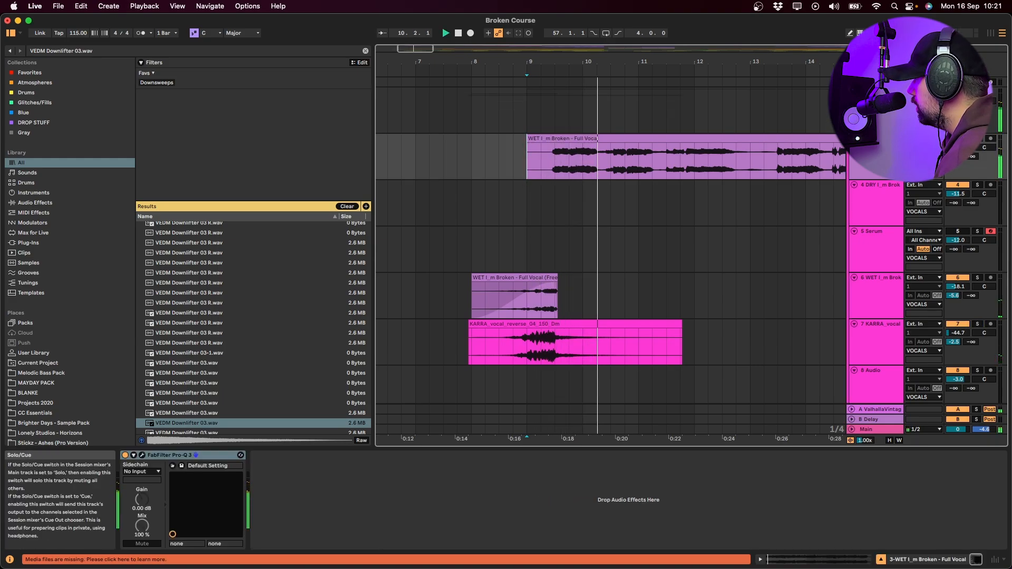
- Unfold the ATMOS group, solo the DS_SCB_synth_pad_one_shot_dark_Dmin track and audition its clip from bar 6
scroll(536, 225, down, 20)
scroll(536, 227, down, 15)
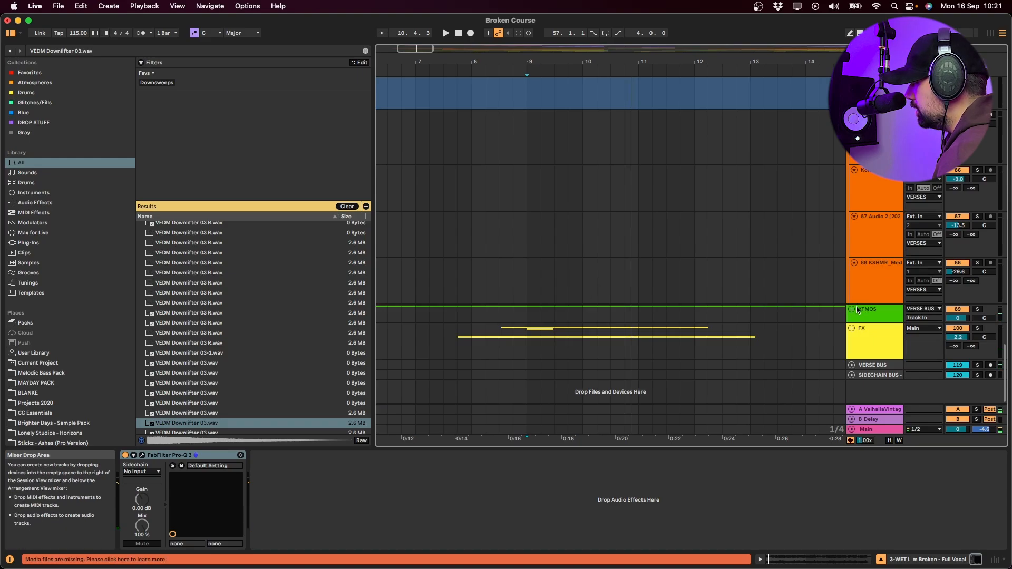
click(852, 309)
scroll(630, 332, down, 3)
click(590, 248)
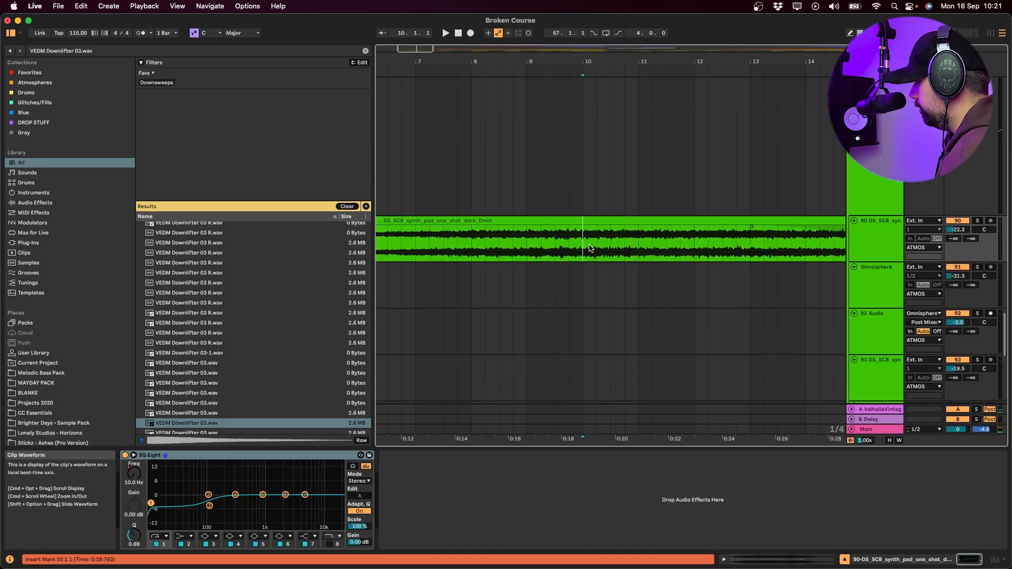
scroll(553, 237, down, 8)
click(489, 223)
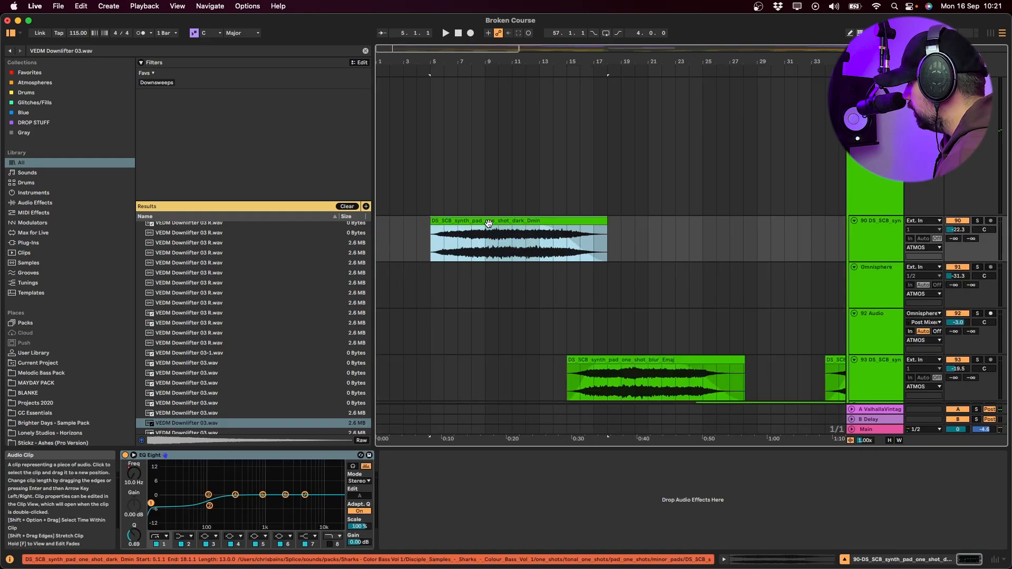
click(446, 245)
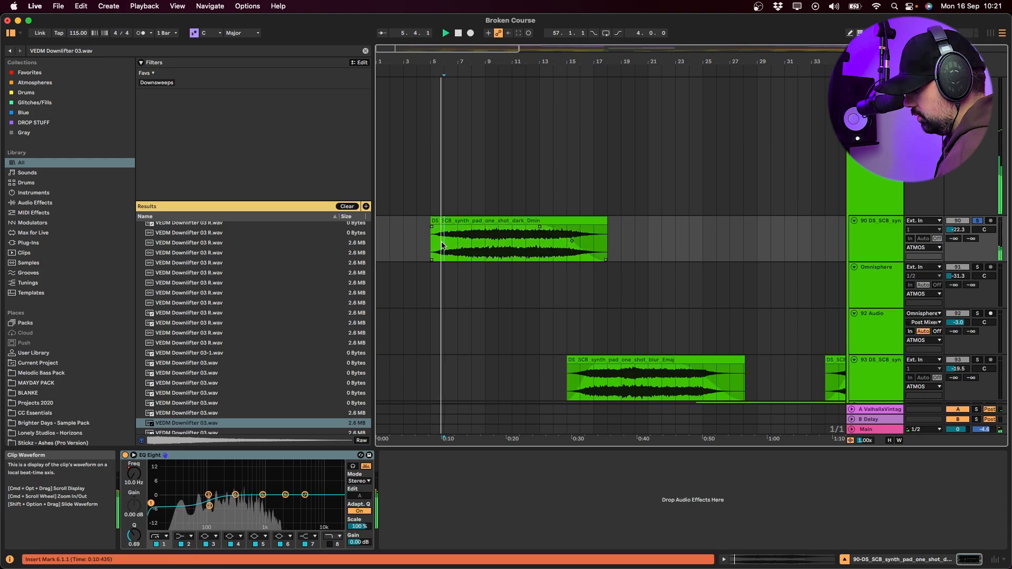
- Add the intro PIANO and its VERSES group to the soloed dark pad during playback and return to the pad track
scroll(443, 245, up, 5)
scroll(587, 228, up, 10)
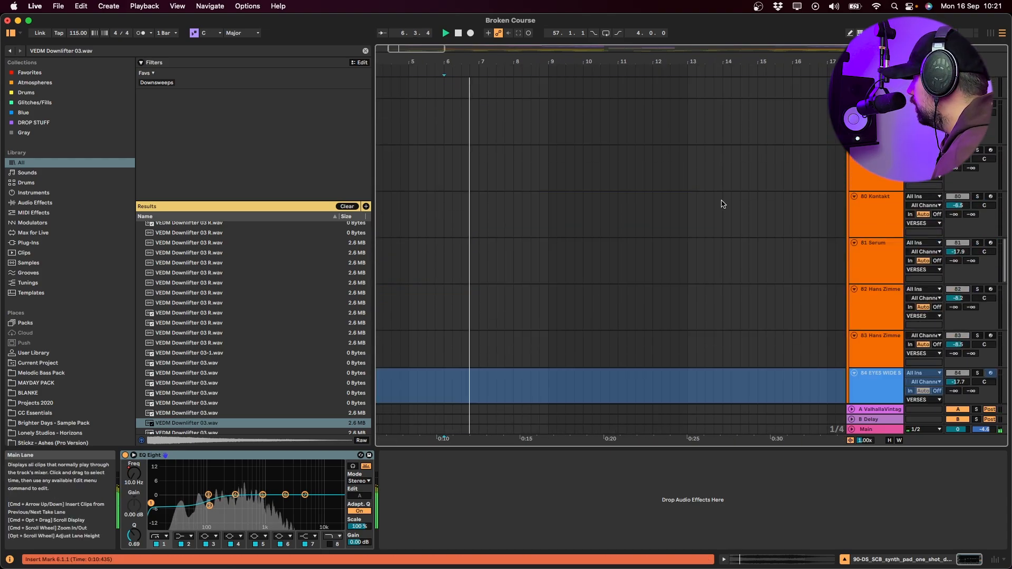
scroll(843, 200, up, 5)
scroll(881, 198, up, 5)
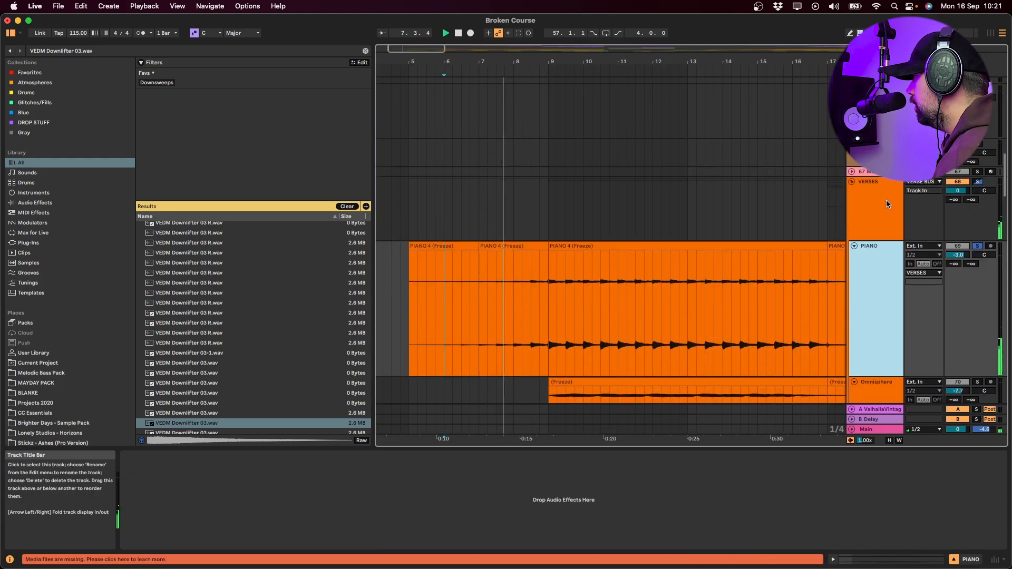
click(881, 208)
scroll(875, 216, down, 15)
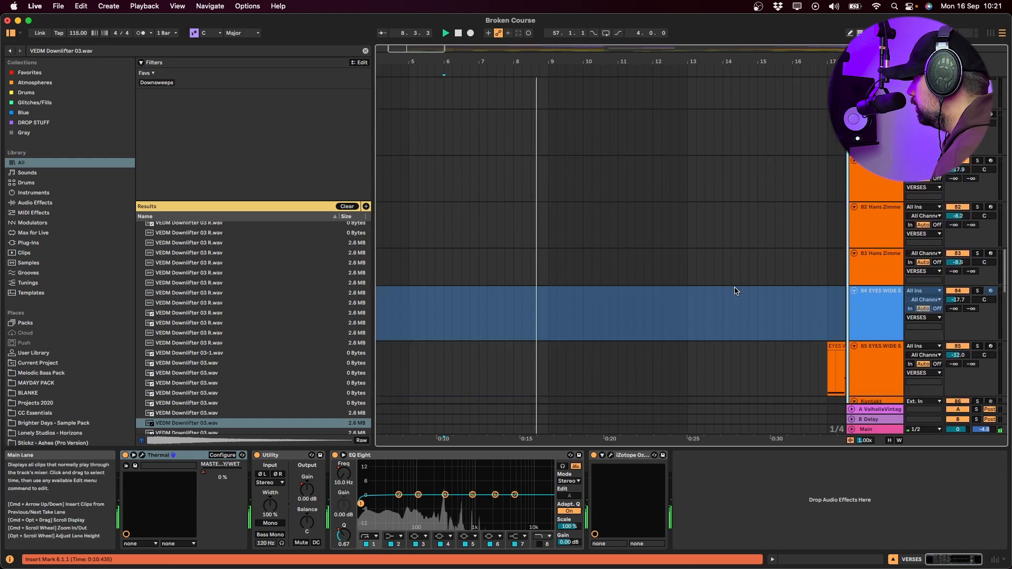
scroll(685, 274, down, 5)
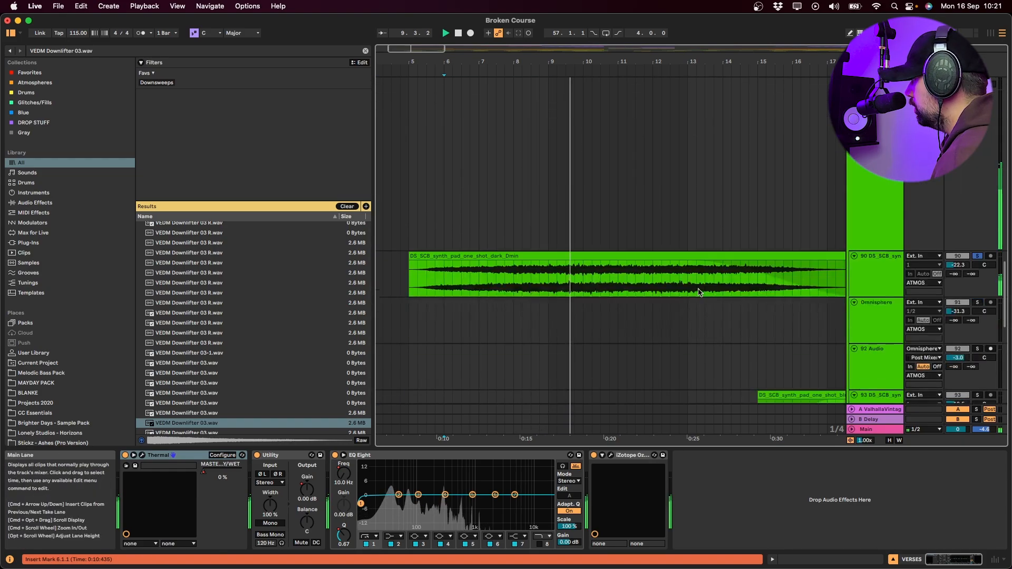
- Toggle the dark pad track's solo off and on during playback to compare its contribution
click(670, 287)
key(minus)
key(minus)
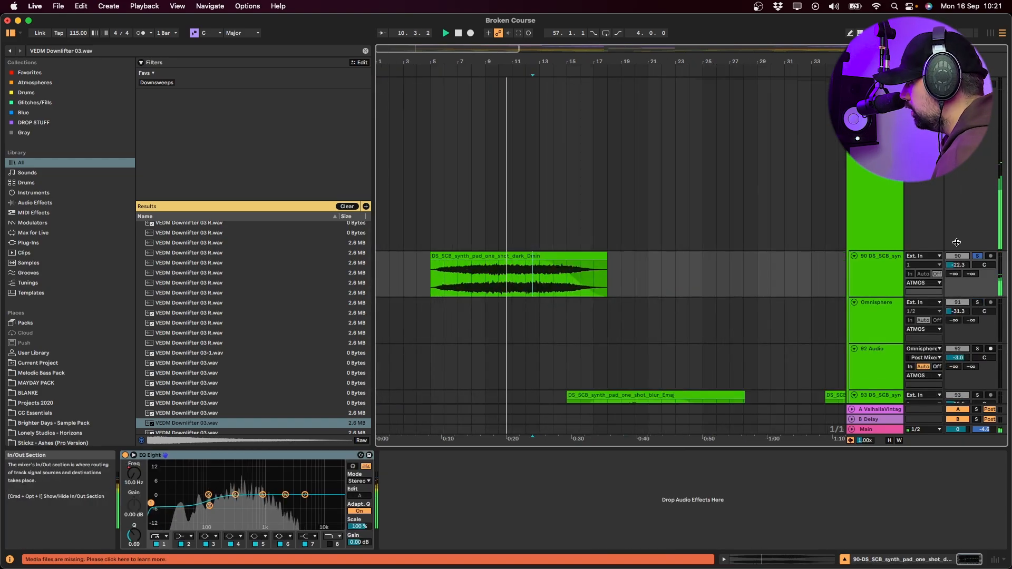
click(978, 256)
click(978, 257)
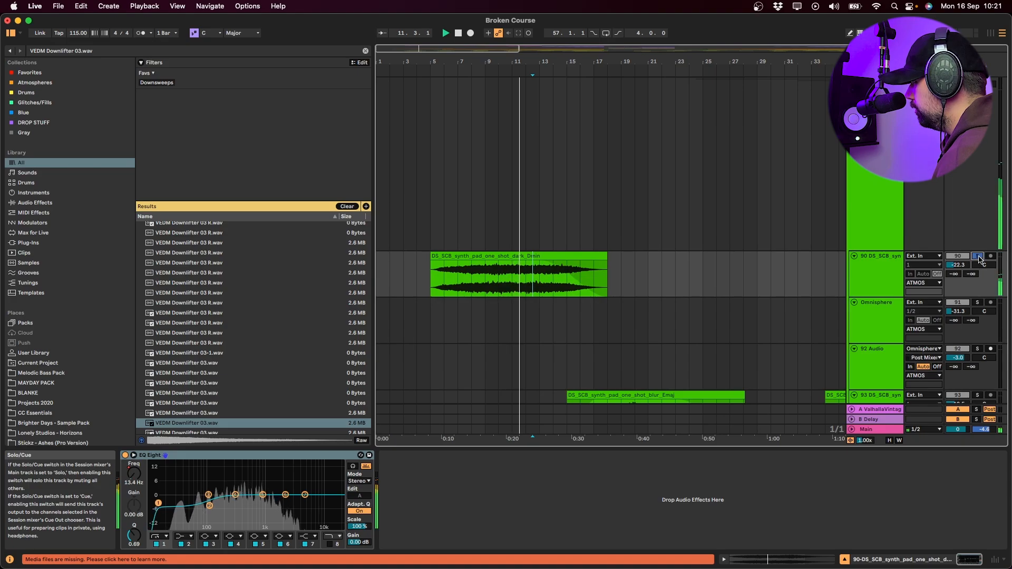
- Inspect the dark pad's EQ Eight low-cut band and show the automation of its filter 1 frequency
click(889, 286)
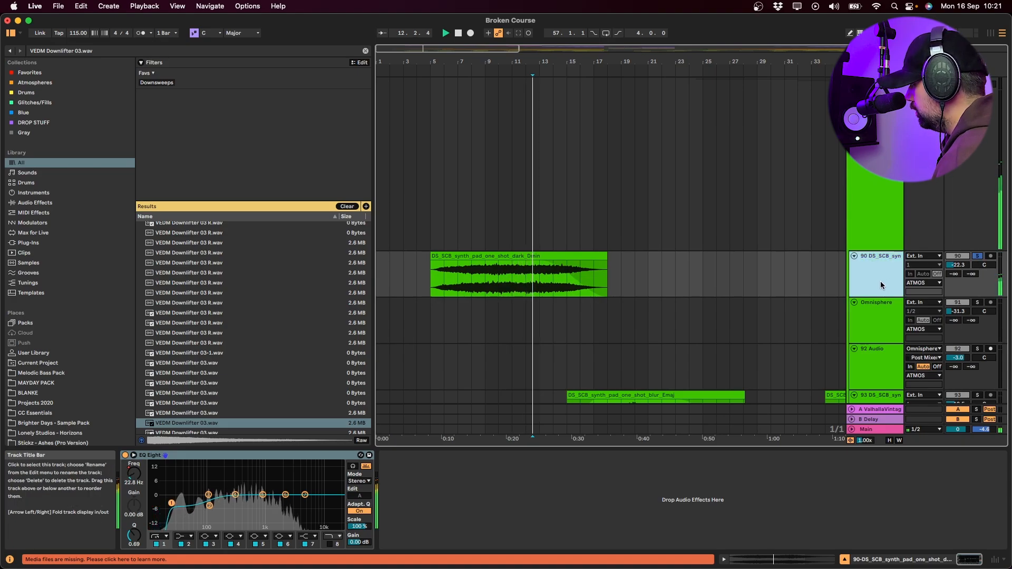
click(164, 544)
drag(136, 482, 136, 475)
click(136, 481)
key(a)
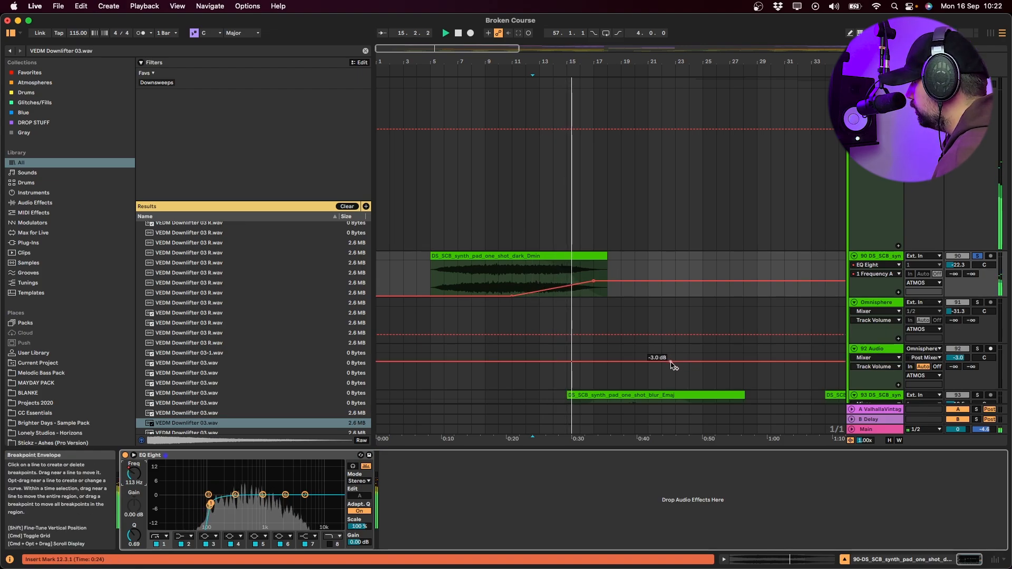
- Hide the automation, solo the DS_SCB_synth_pad_one_shot_blur_Emaj track and audition its first clip from bar 15
scroll(672, 368, down, 3)
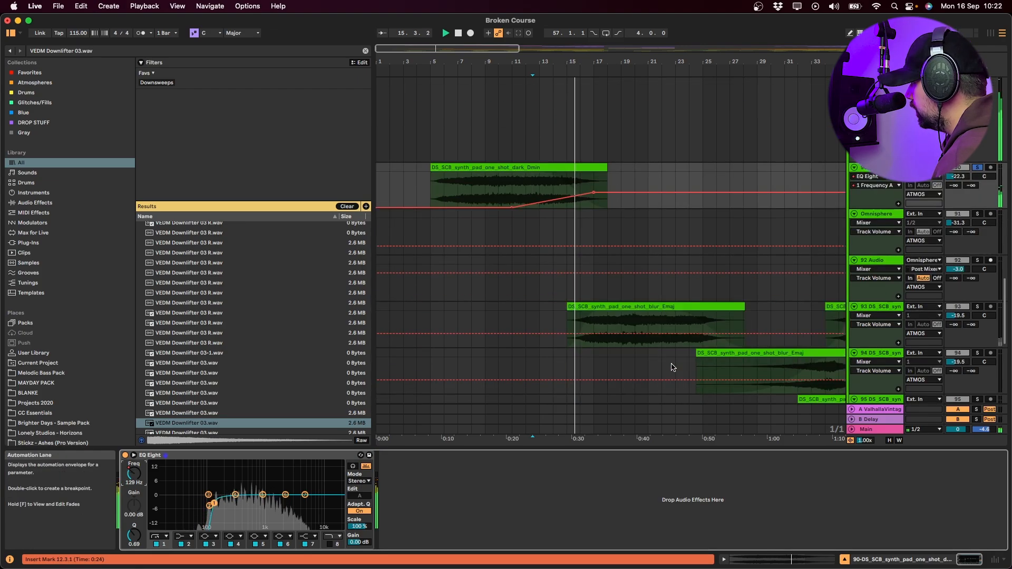
click(615, 309)
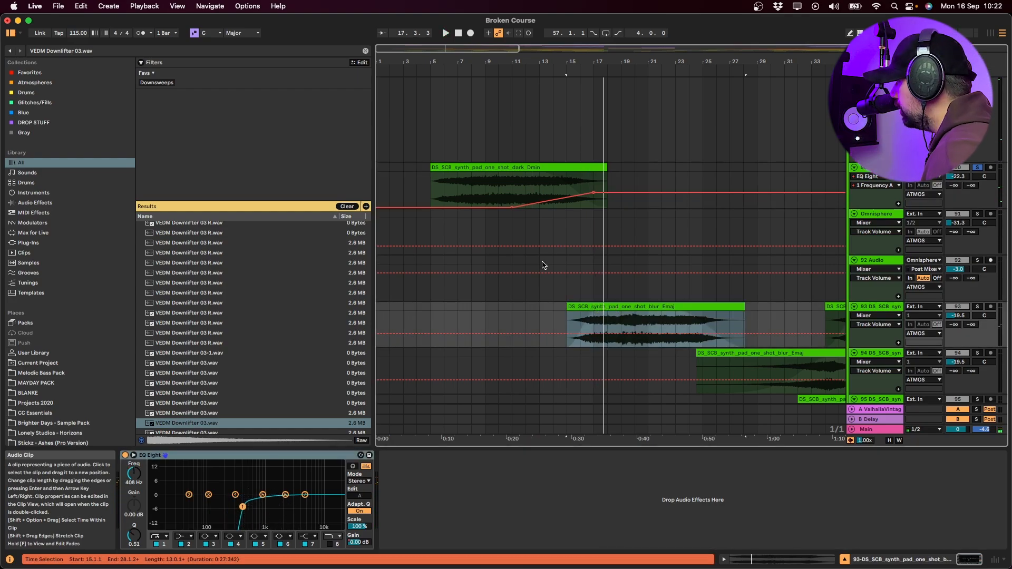
shift+click(521, 168)
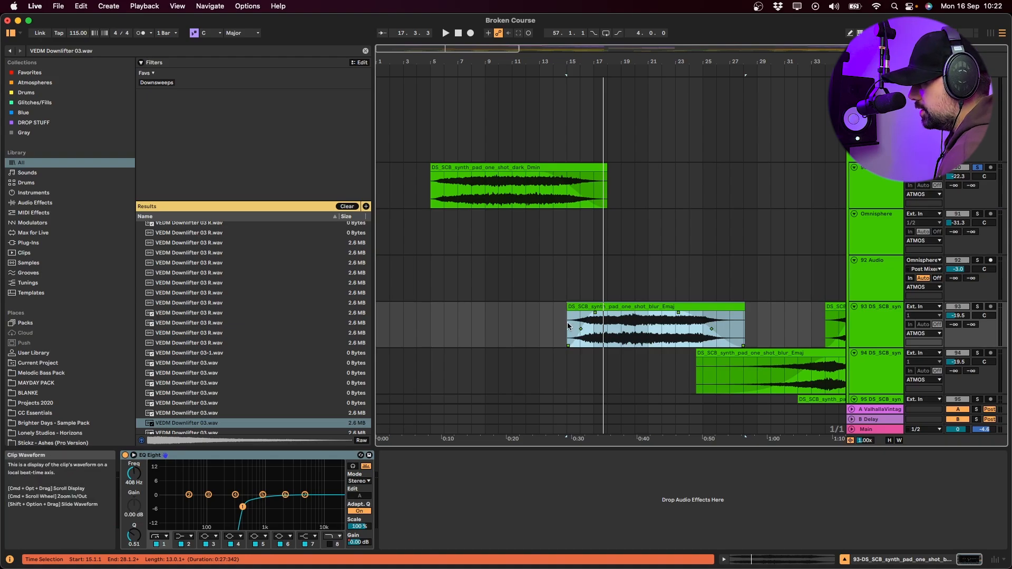
click(569, 345)
key(space)
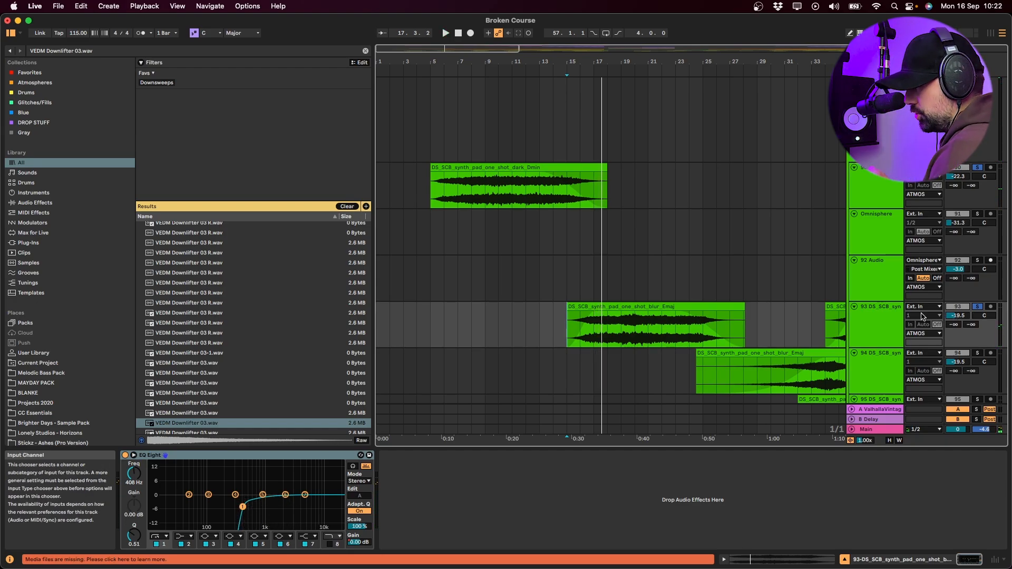
- Look through the remaining ATMOS pad tracks and unfold the FX group below them
scroll(784, 236, down, 8)
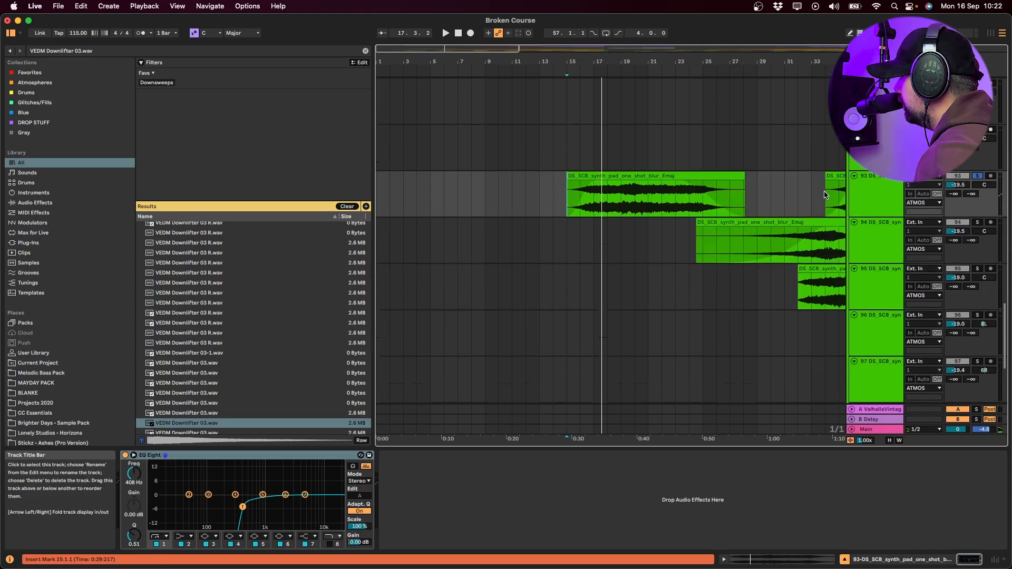
scroll(669, 311, up, 8)
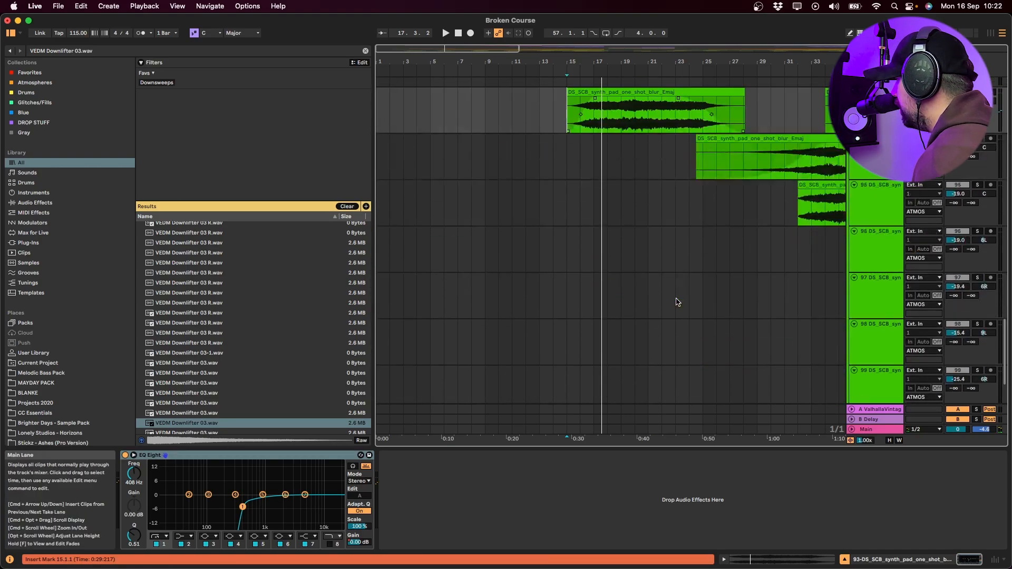
scroll(672, 306, down, 8)
click(852, 328)
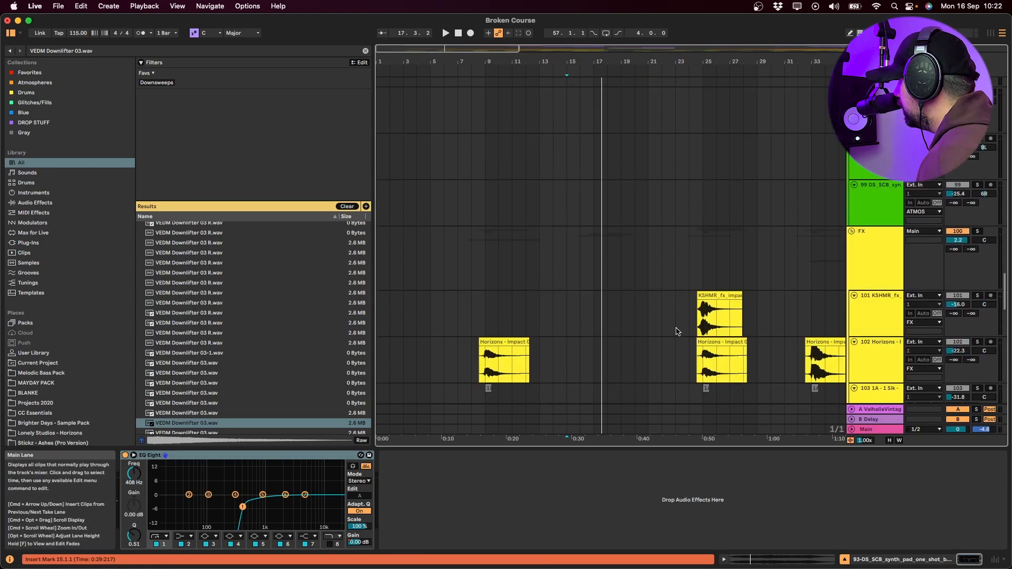
- Solo the Horizons - Impact 03 track in the FX group and audition its first clip, starting at bar 8
scroll(676, 332, down, 4)
click(496, 163)
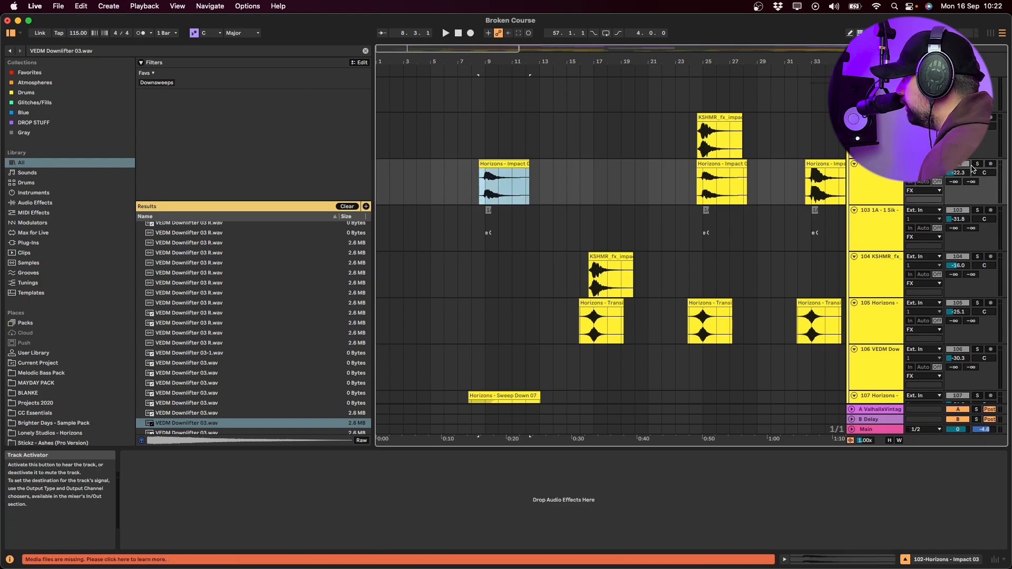
click(977, 164)
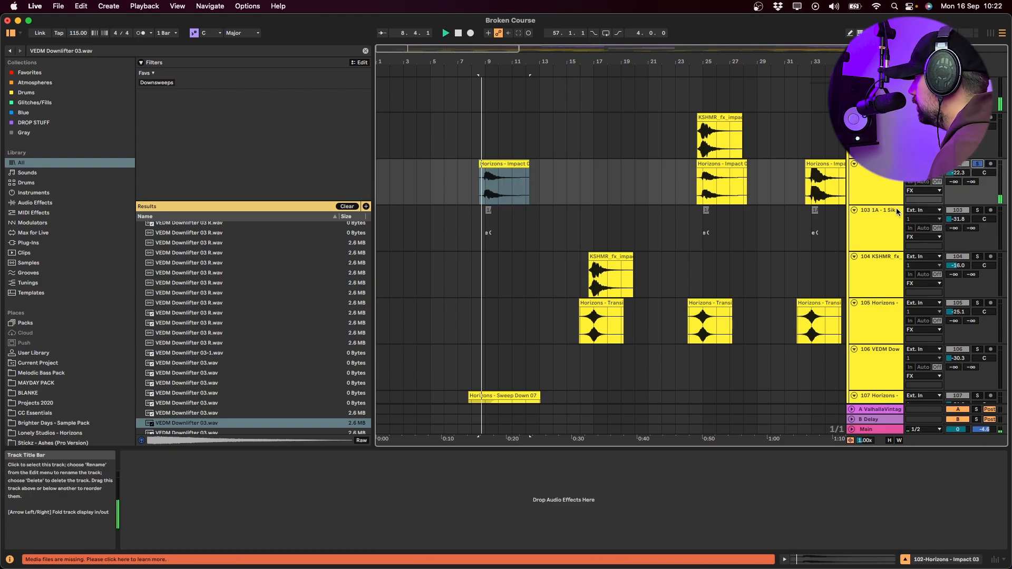
click(496, 163)
key(space)
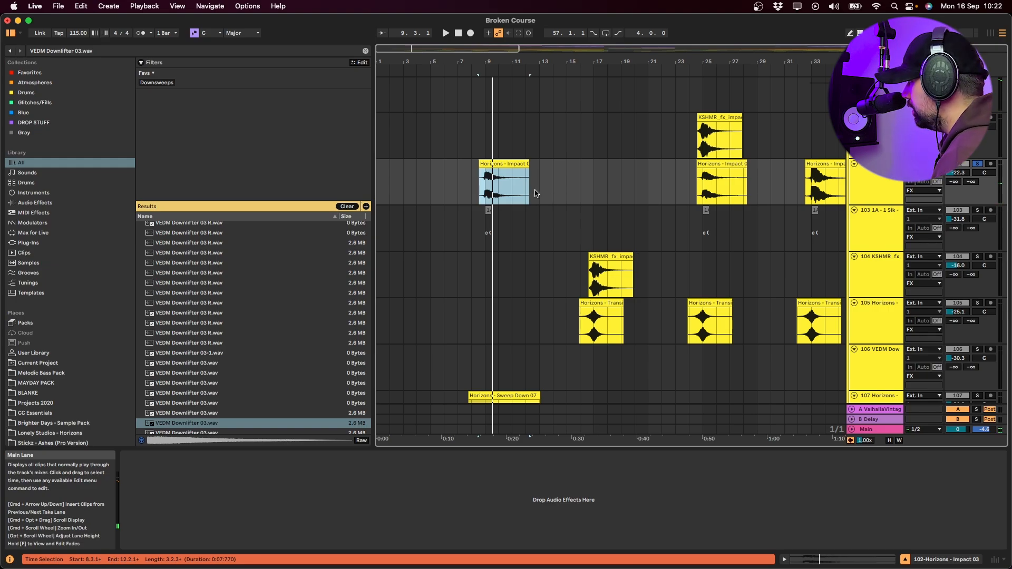
key(space)
- Solo the Horizons - Sweep Down 07 track and audition its clip from bar 8 with its Auto Pan effect
click(497, 179)
key(plus)
key(plus)
key(plus)
scroll(456, 333, down, 5)
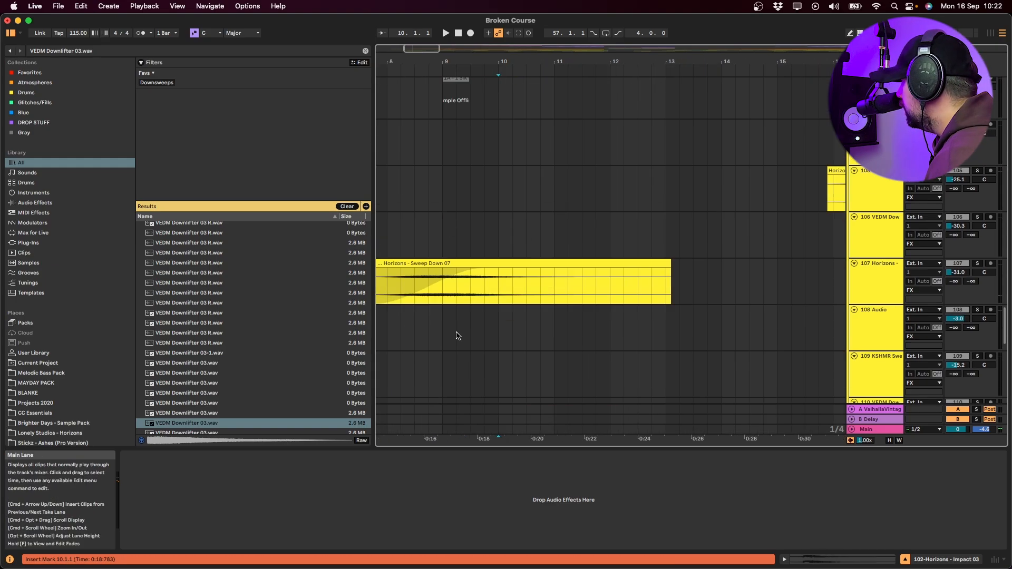
scroll(457, 335, down, 2)
scroll(457, 336, left, 5)
click(508, 229)
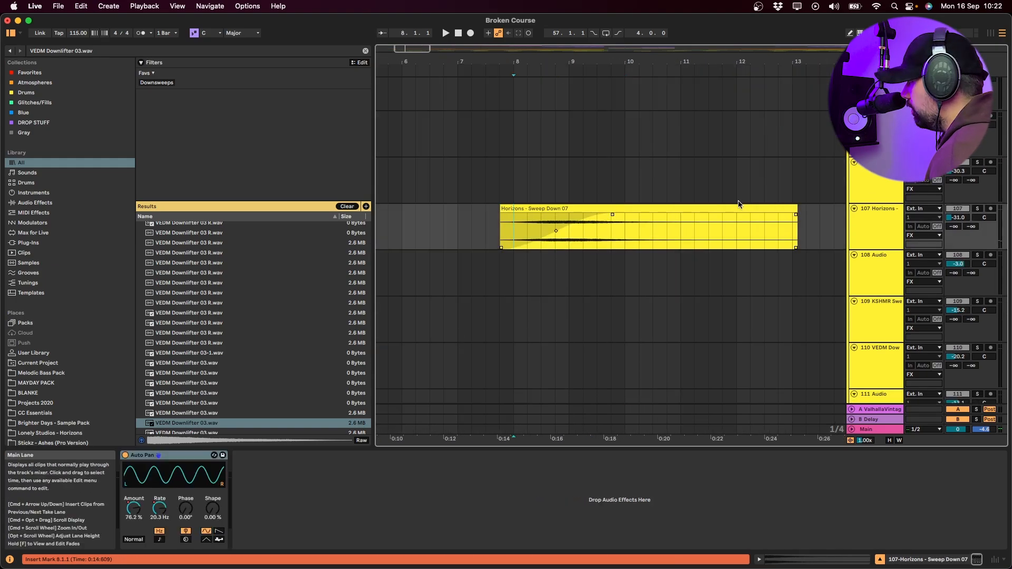
click(978, 209)
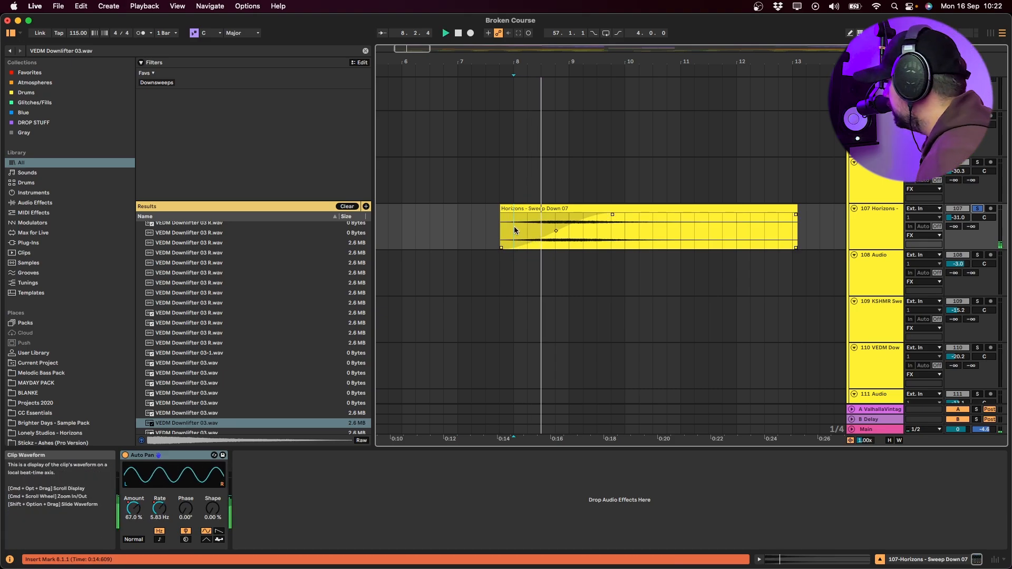
click(541, 235)
key(space)
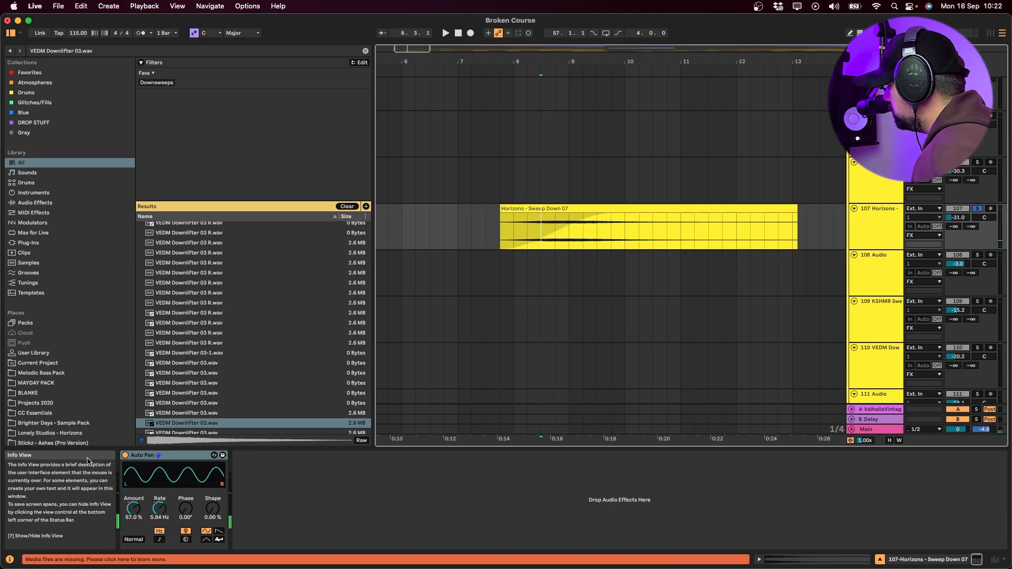
- Audition the Sweep Down 07 clip from bar 8 without its fade-in, and restore the fade-in to end just before bar 10
key(space)
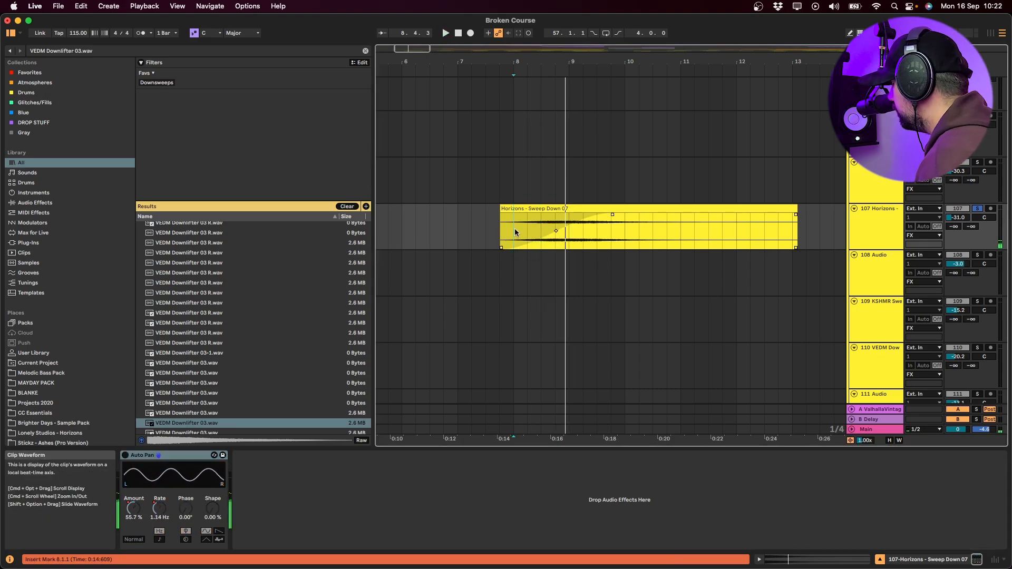
click(514, 229)
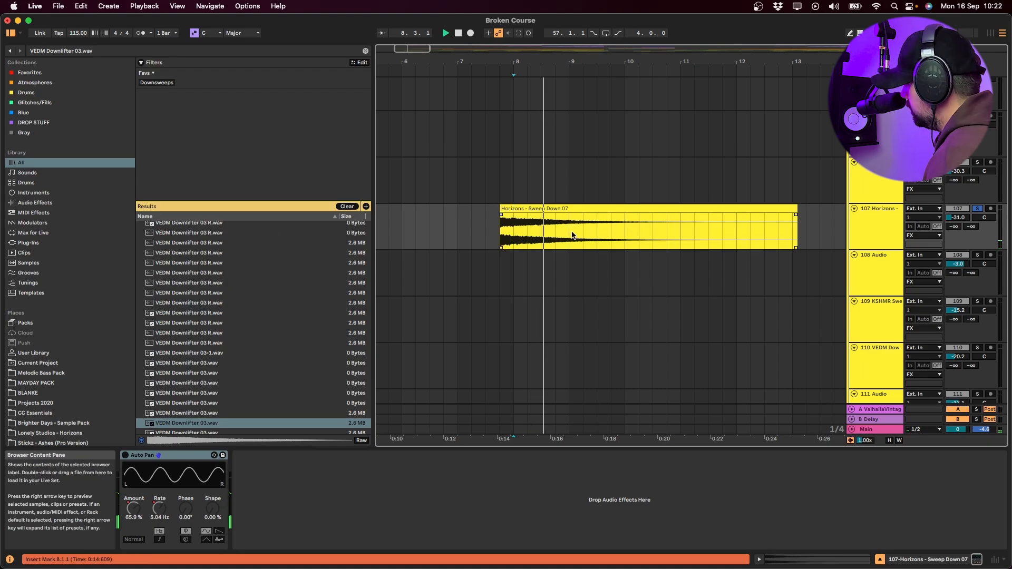
click(550, 210)
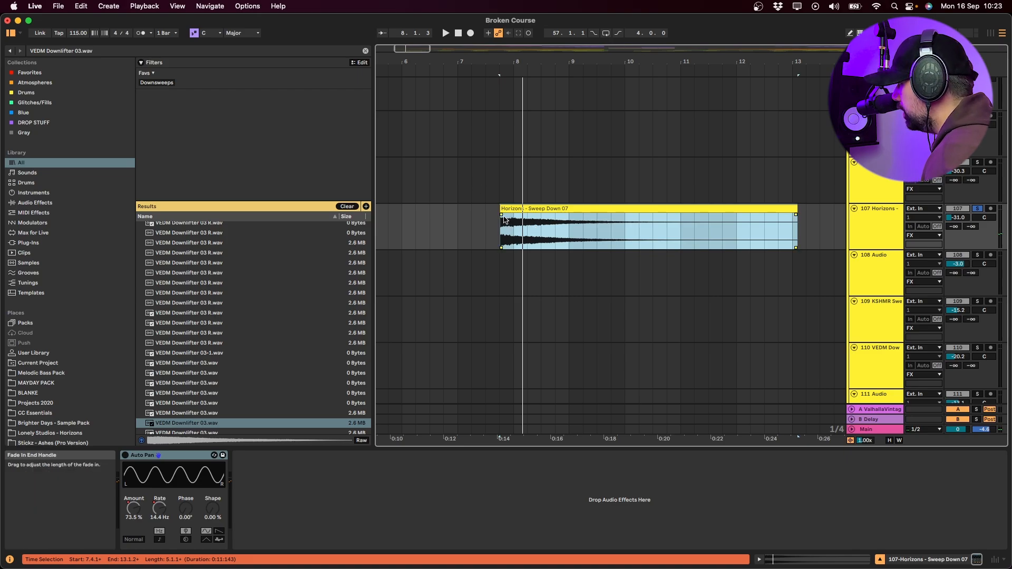
drag(502, 215, 612, 214)
click(536, 222)
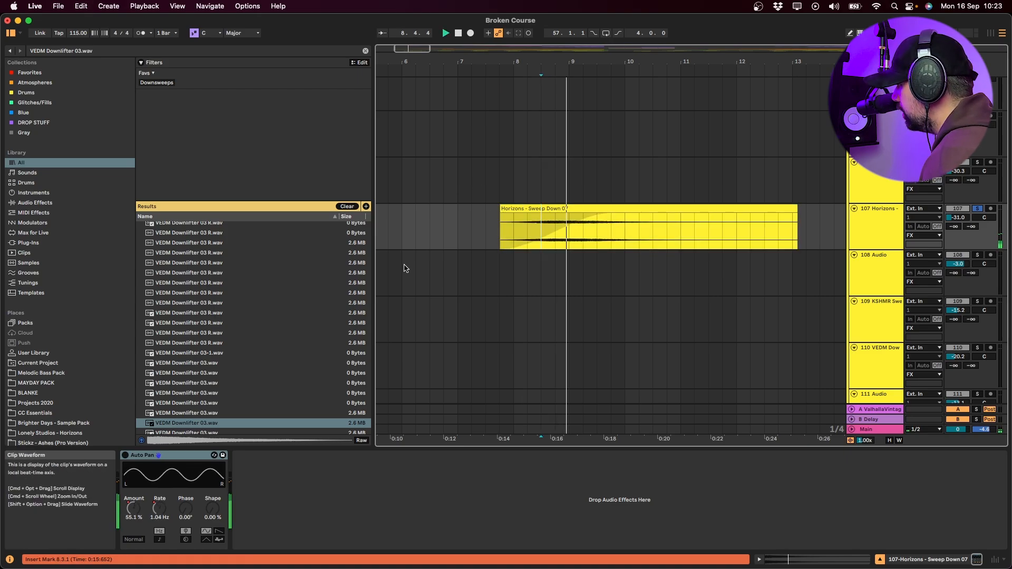
- Turn Auto Pan back on, show its Amount and Rate automation on the Sweep Down 07 track and play from bar 8
click(126, 456)
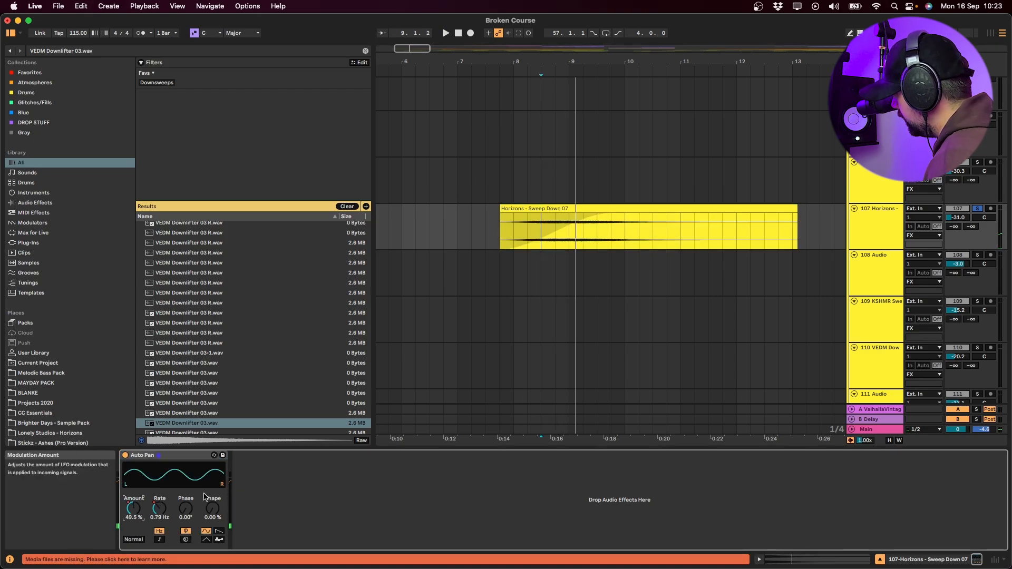
key(a)
click(895, 246)
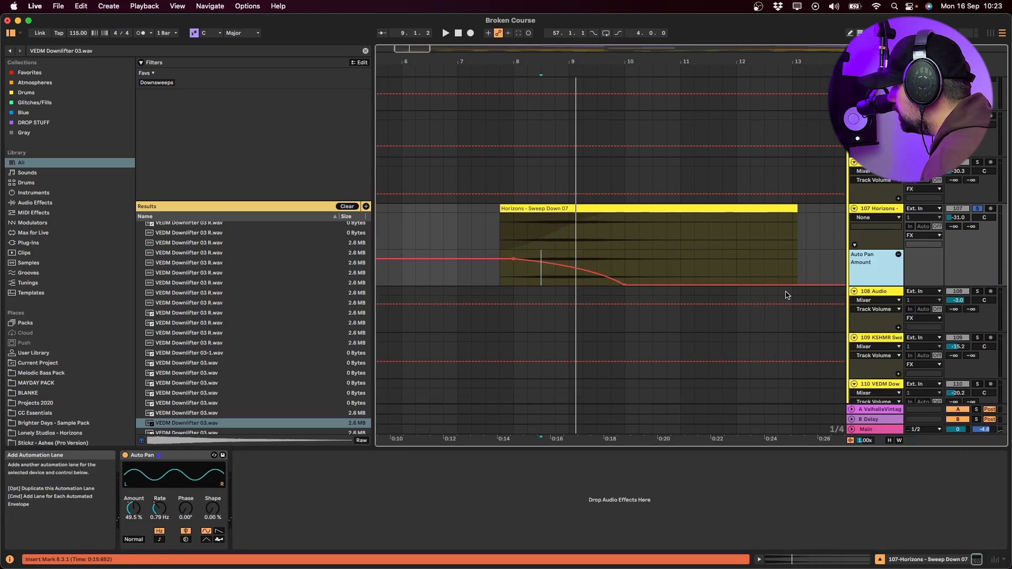
click(159, 509)
click(513, 233)
key(space)
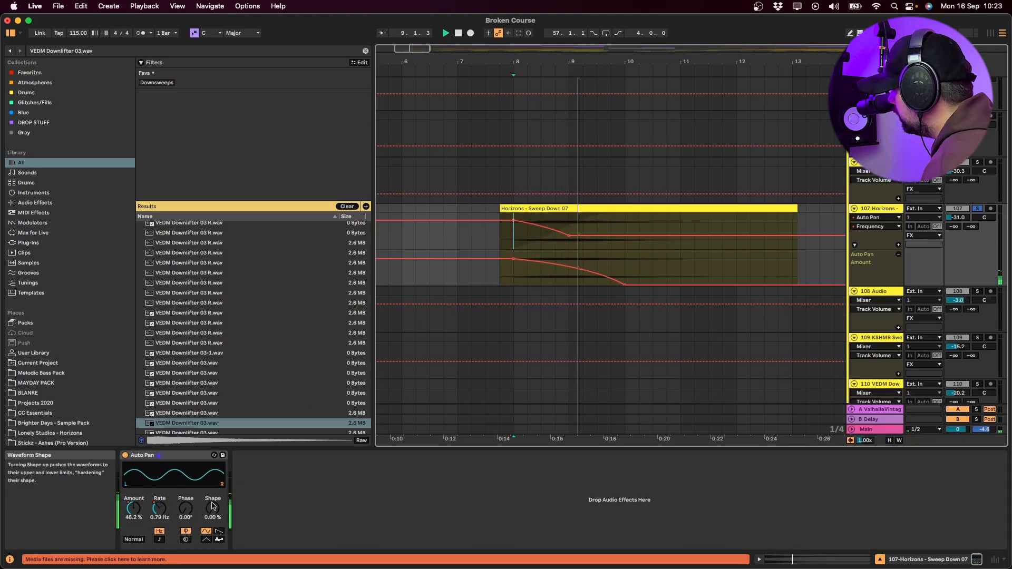
- Audition the sweep with Auto Pan's Phase at 180° and return the Phase to 0°
click(186, 509)
drag(186, 508, 186, 462)
key(space)
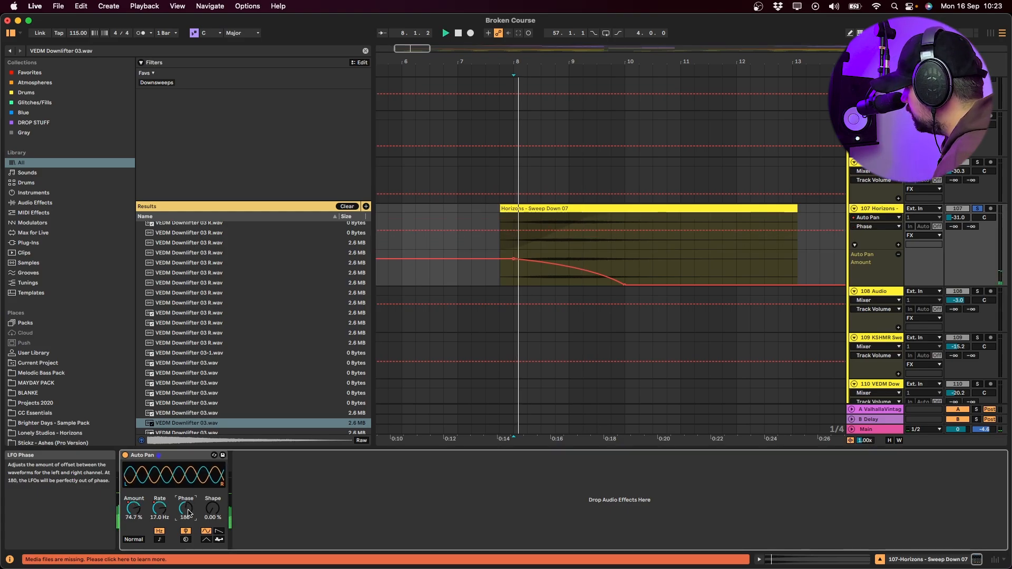
key(space)
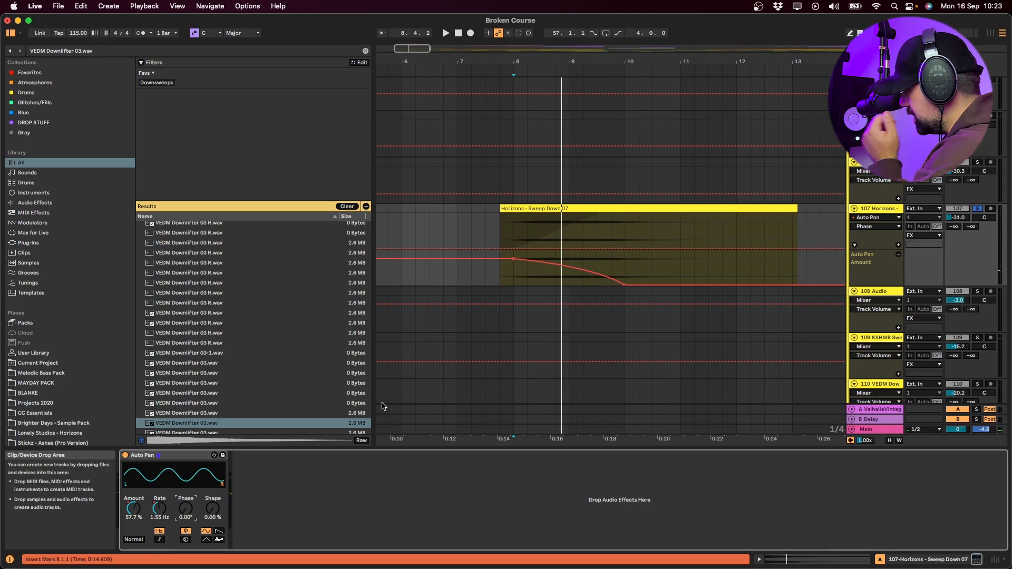
- Unsolo the Sweep Down 07 track, fold all tracks and play the full mix from bar 8.3
click(979, 209)
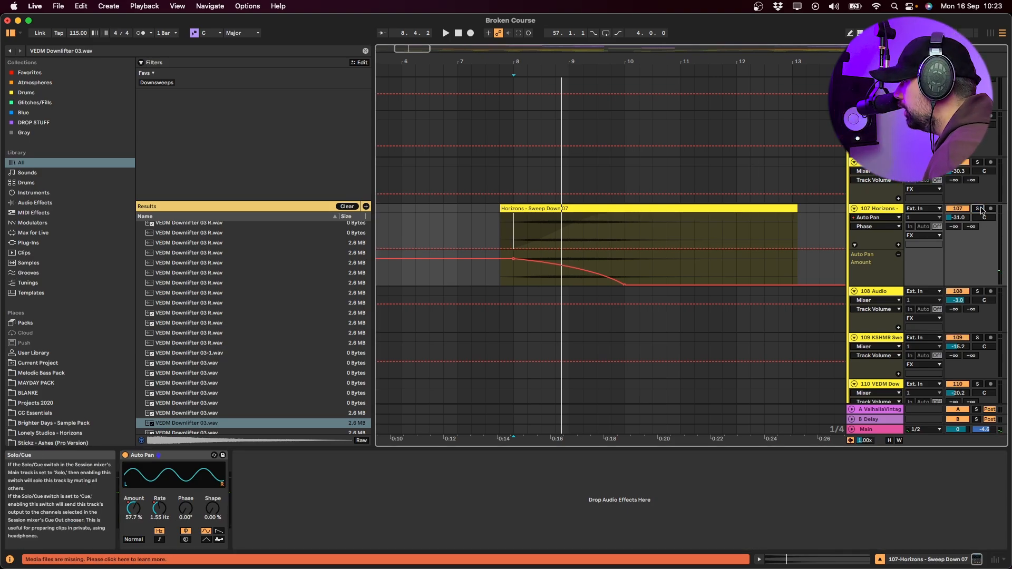
alt+click(854, 209)
scroll(631, 291, down, 2)
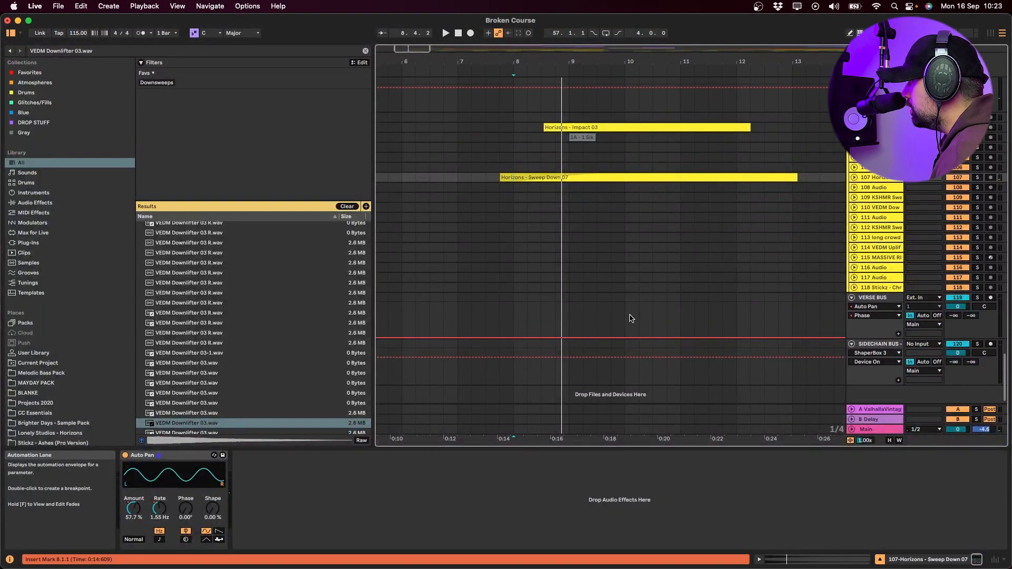
click(540, 137)
key(space)
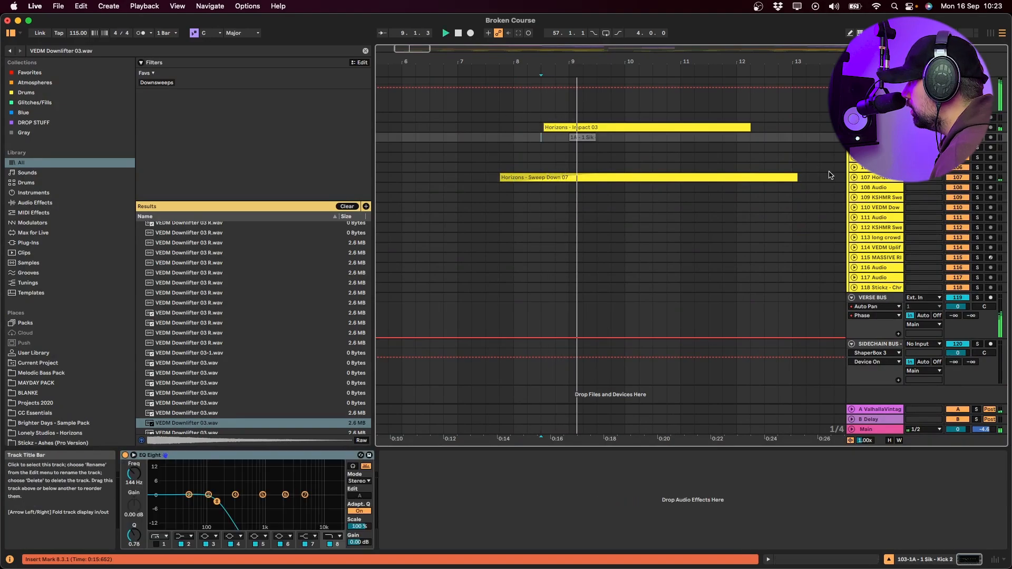
- Fold all the track groups and set the insert marker at bar 15 in the VERSES group
scroll(835, 175, up, 5)
alt+click(852, 173)
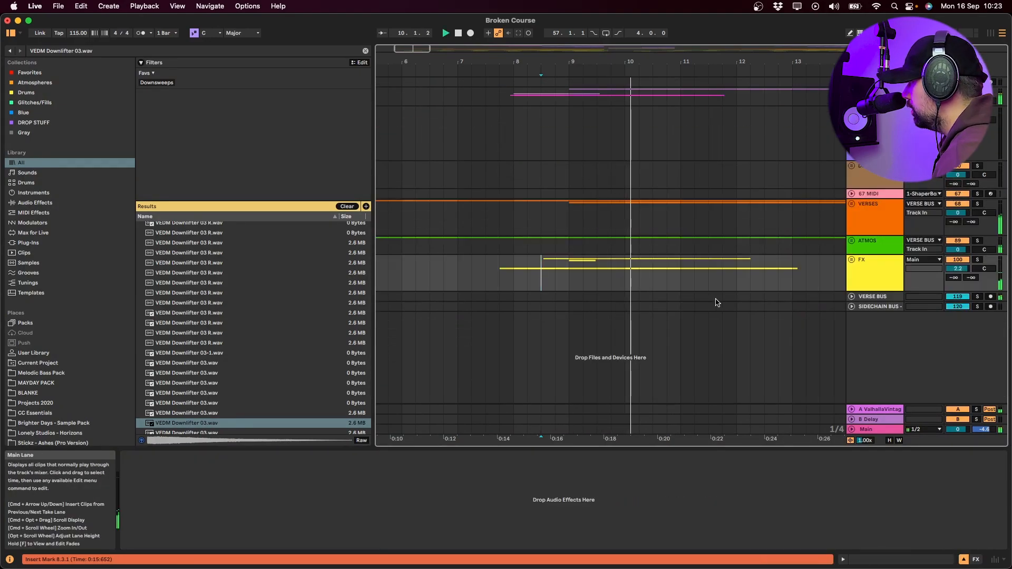
click(680, 203)
key(minus)
key(minus)
key(minus)
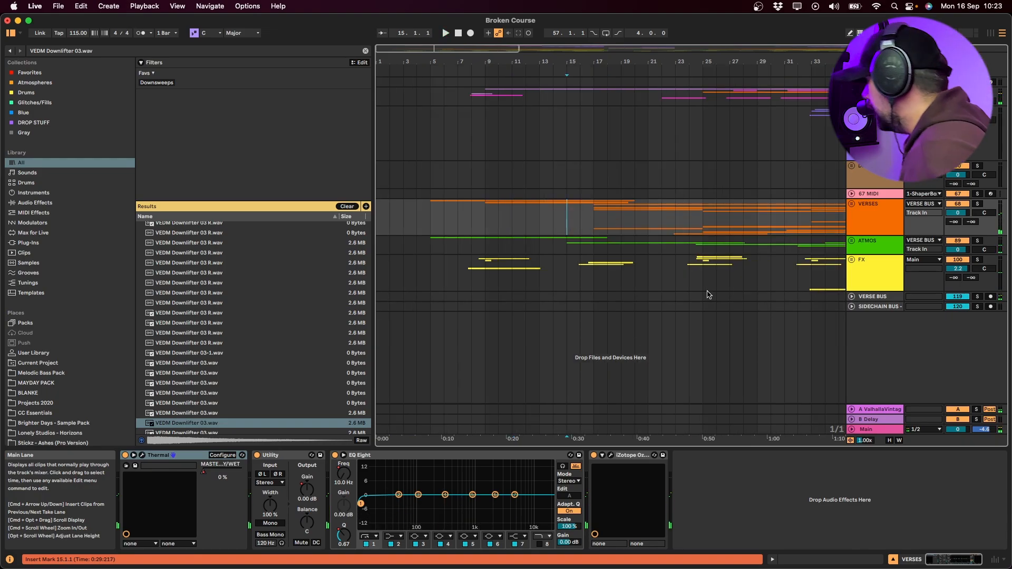
- Unfold the FX group, then solo and audition the KSHMR_fx_impact_clean_stomp clip near bar 17
click(886, 280)
click(852, 259)
scroll(753, 303, down, 5)
click(618, 258)
key(s)
key(space)
click(854, 258)
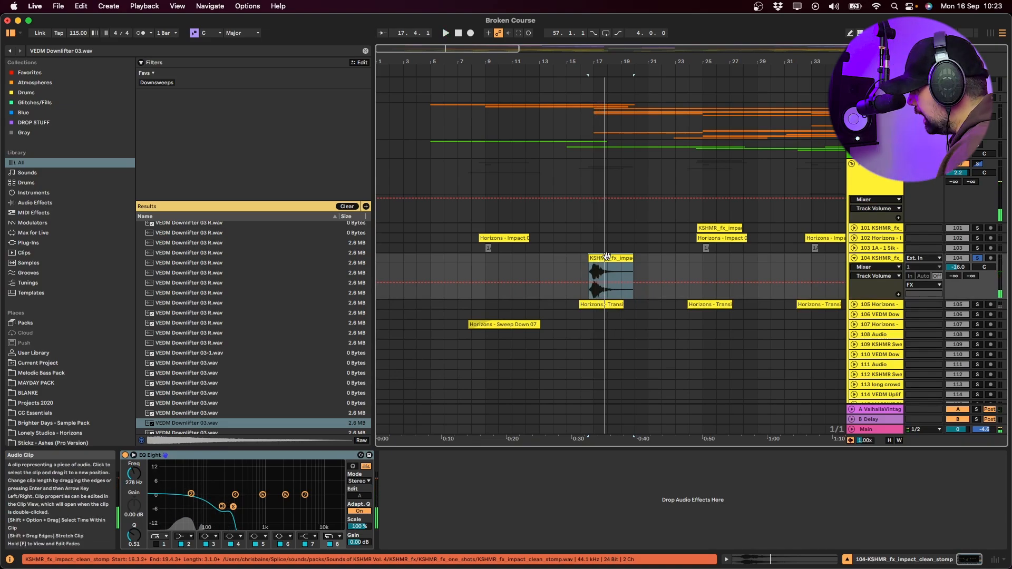
- Compare the clean stomp impact with EQ Eight off and on from bar 16.3, hiding the automation and leaving EQ Eight on
click(124, 458)
click(591, 280)
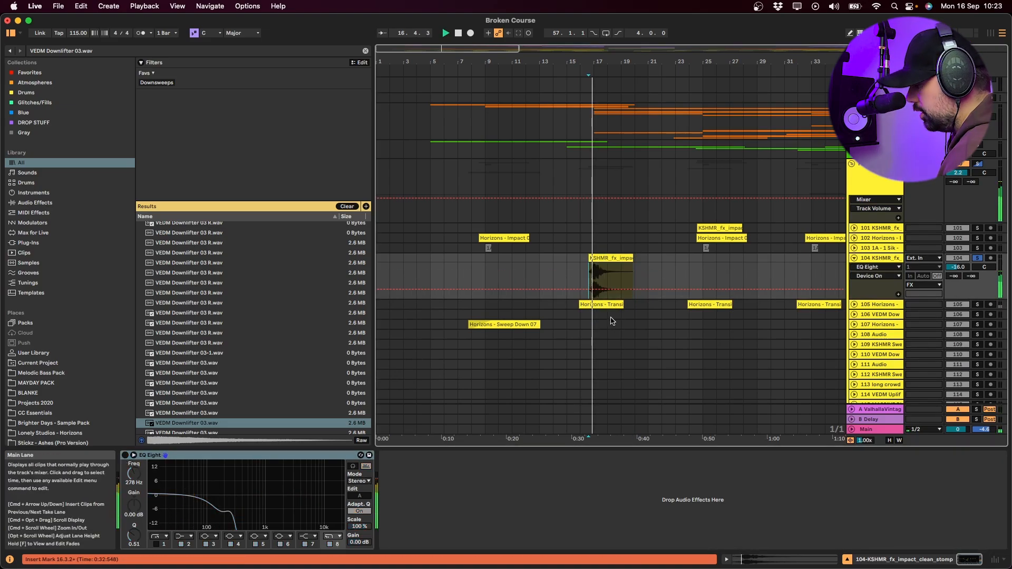
key(a)
key(space)
click(124, 457)
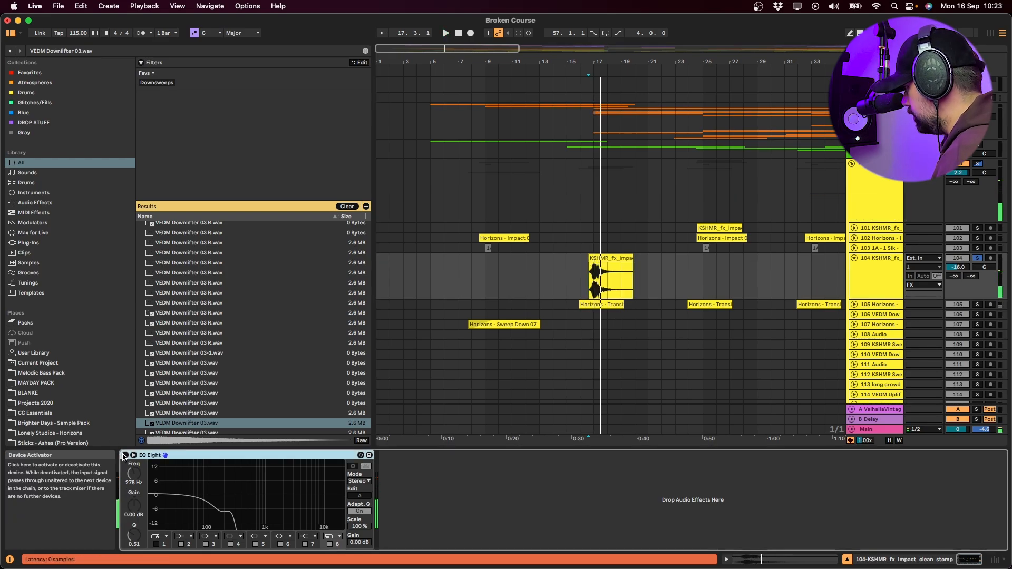
click(124, 457)
- Unfold and solo the Horizons - Transition 03 track, auditioning its first clip from bar 16
click(854, 304)
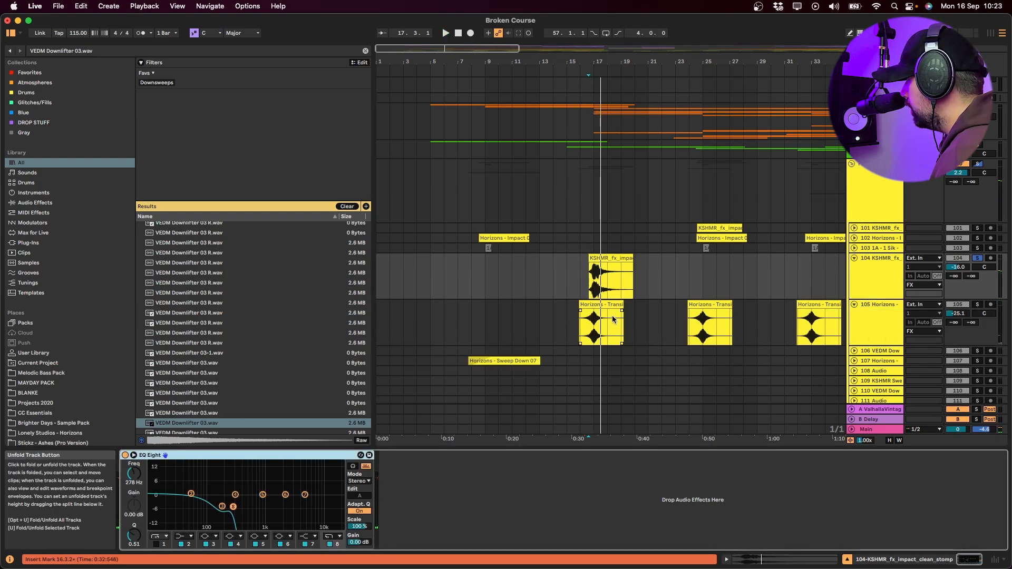
click(606, 305)
key(s)
key(space)
click(580, 319)
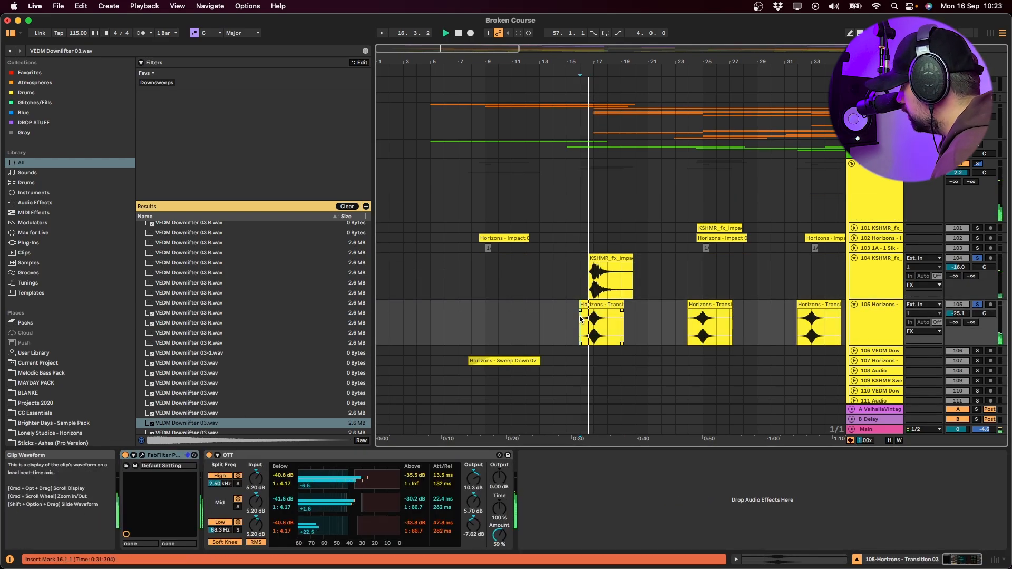
- Turn off FabFilter Pro-R and OTT on the Transition 03 track and audition the clip dry from bar 16.3
scroll(579, 334, up, 5)
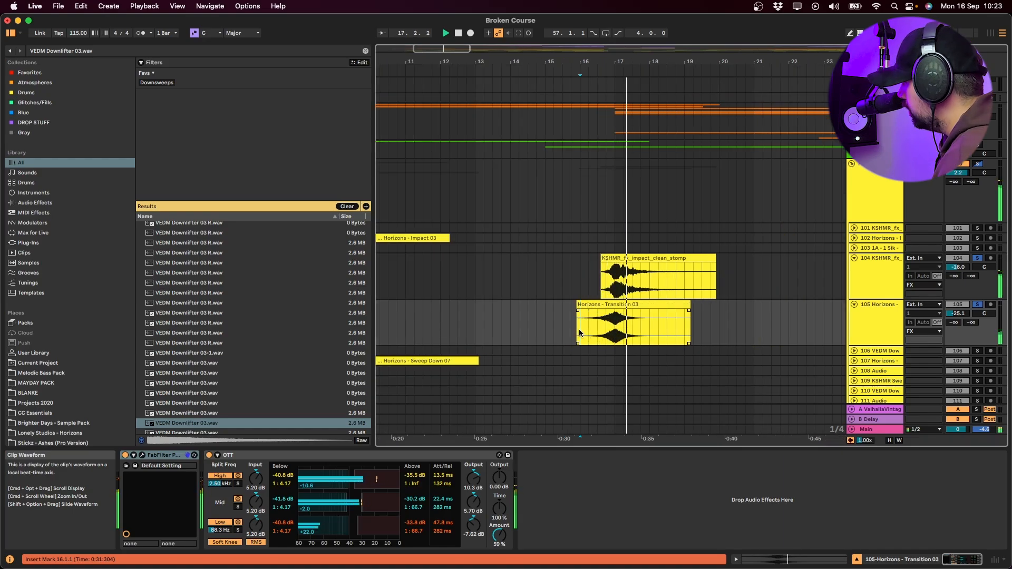
click(671, 304)
click(158, 455)
key(super+a)
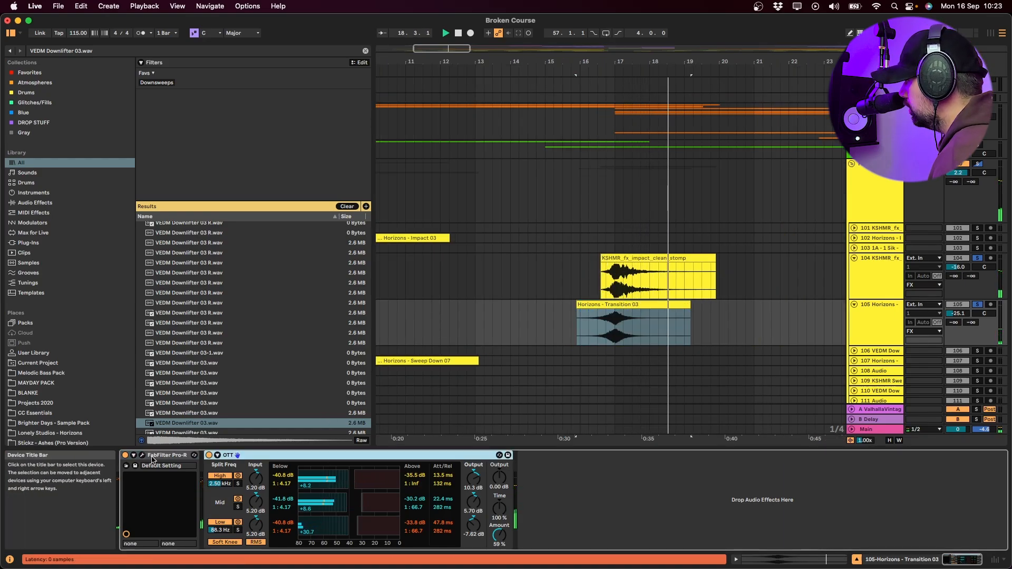
click(125, 455)
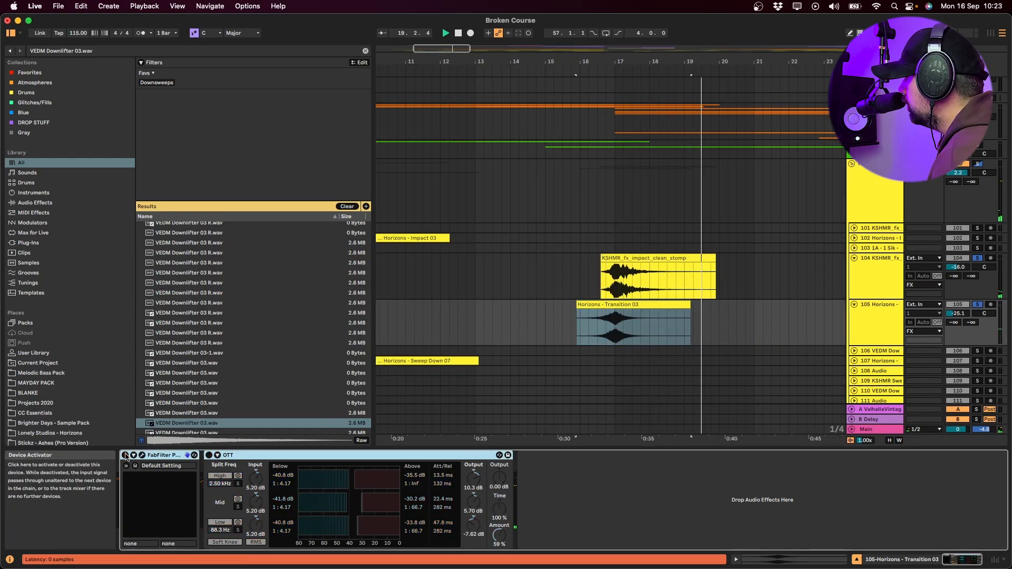
click(597, 320)
key(space)
- Clear the FX solos and play the dry transition within the full mix from bar 16.4
click(978, 306)
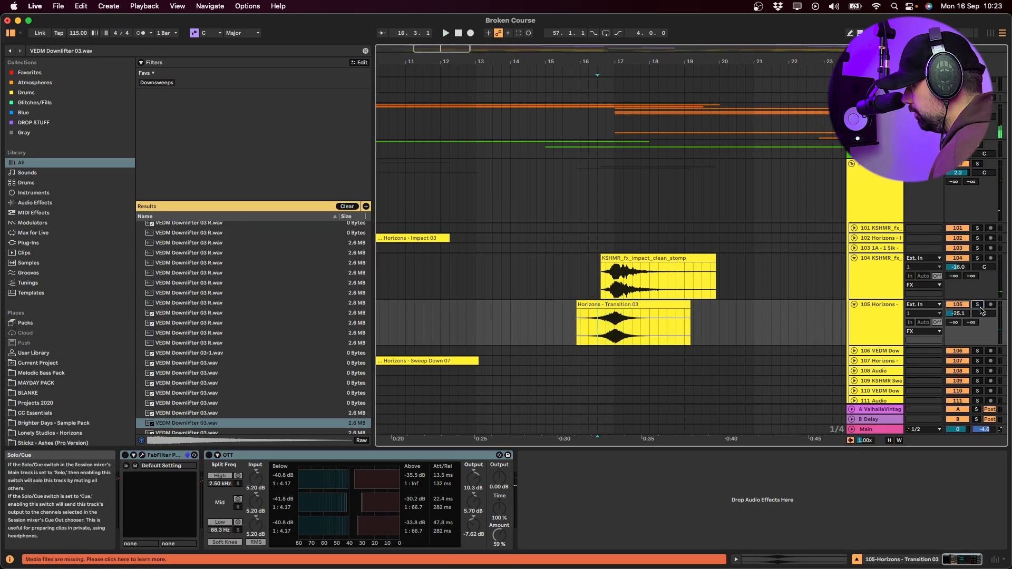
click(979, 305)
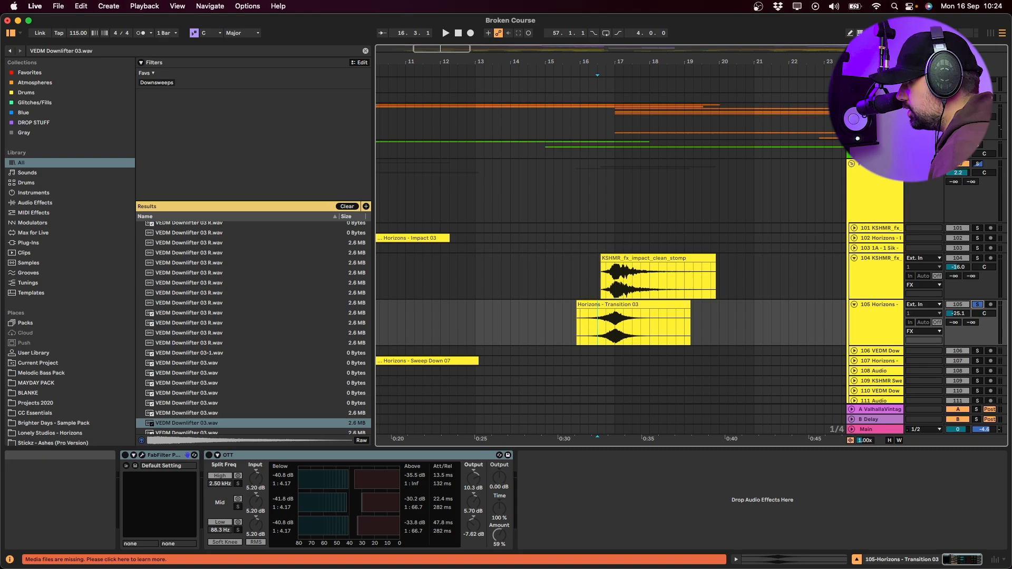
click(634, 318)
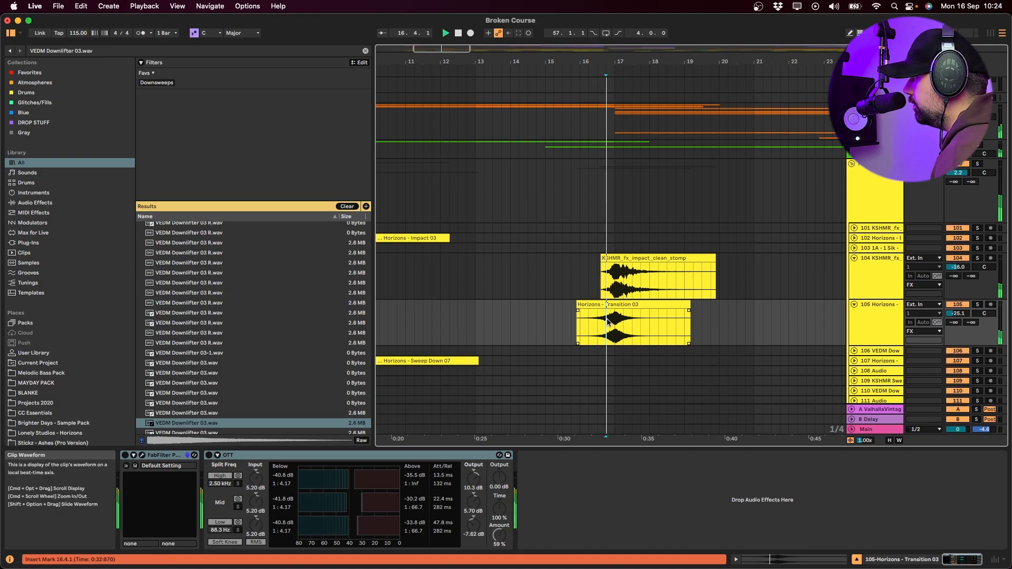
scroll(665, 329, up, 3)
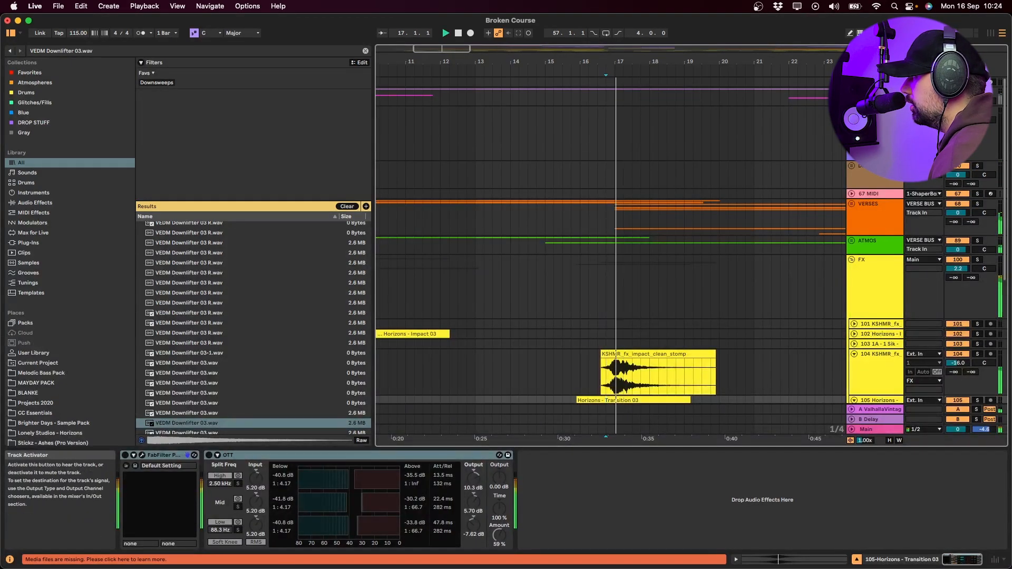
scroll(662, 282, down, 4)
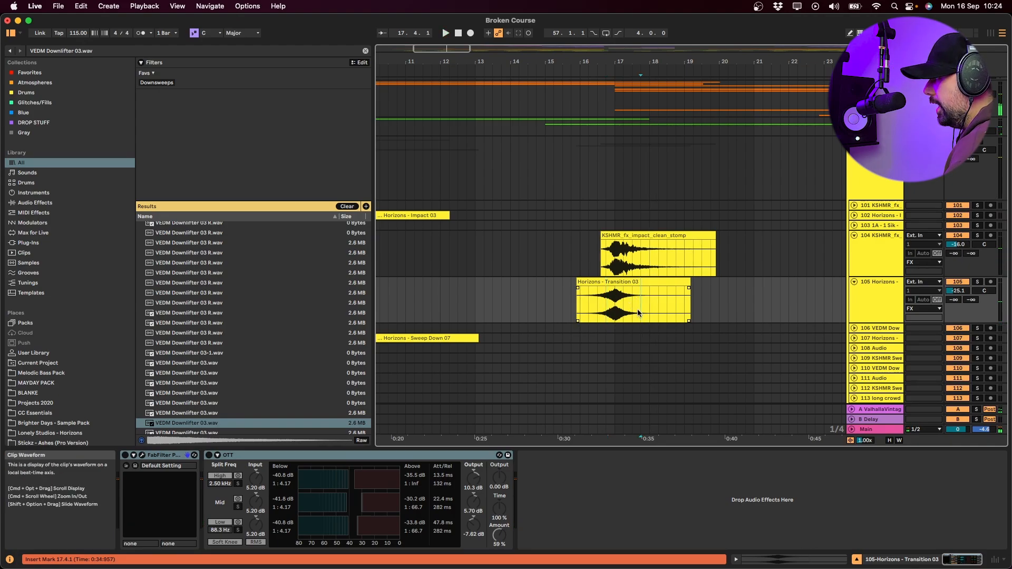
- Turn Pro-R and OTT back on for the Transition 03 track and examine Pro-R's reverb settings
click(125, 456)
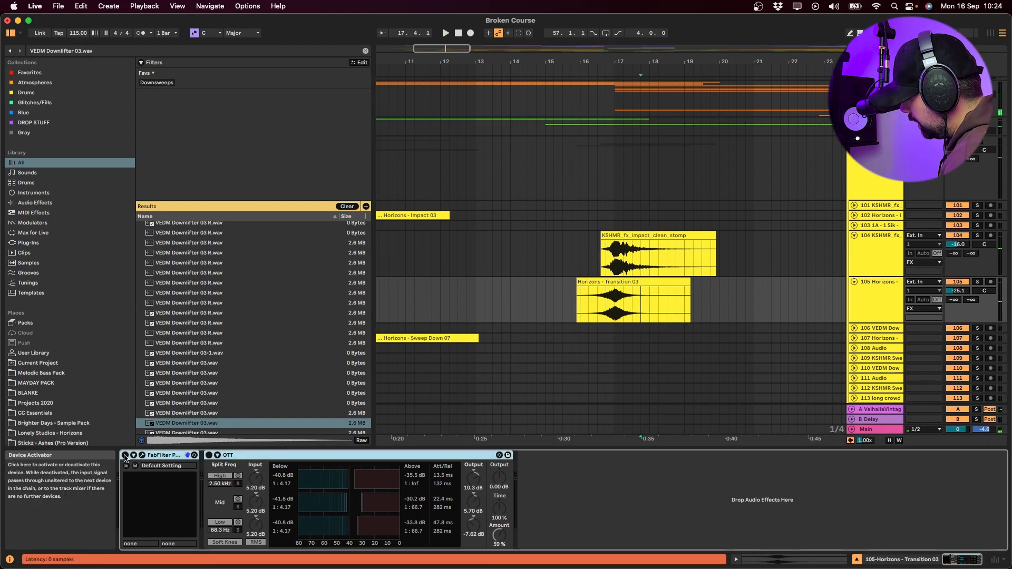
click(125, 456)
click(142, 455)
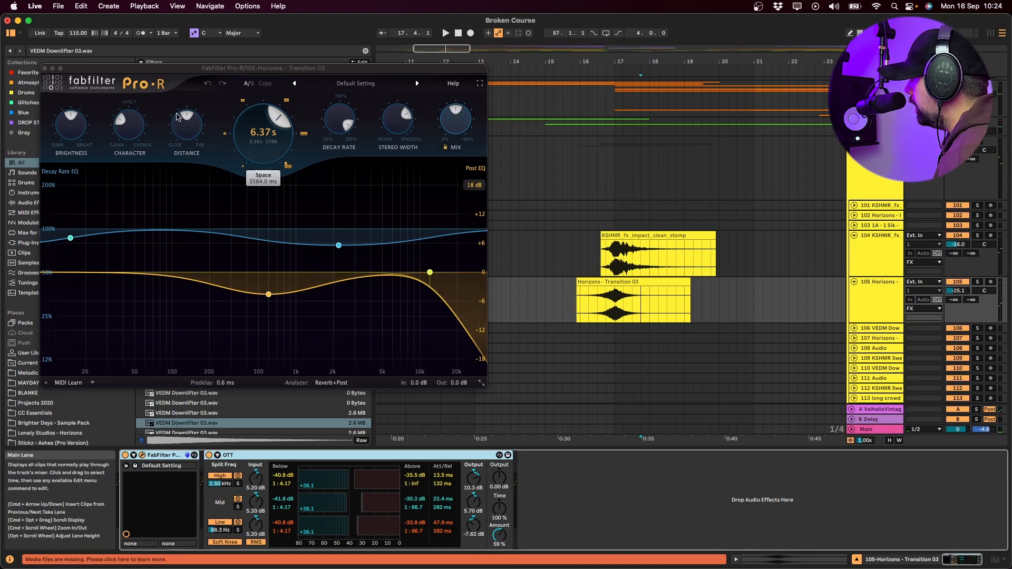
click(45, 68)
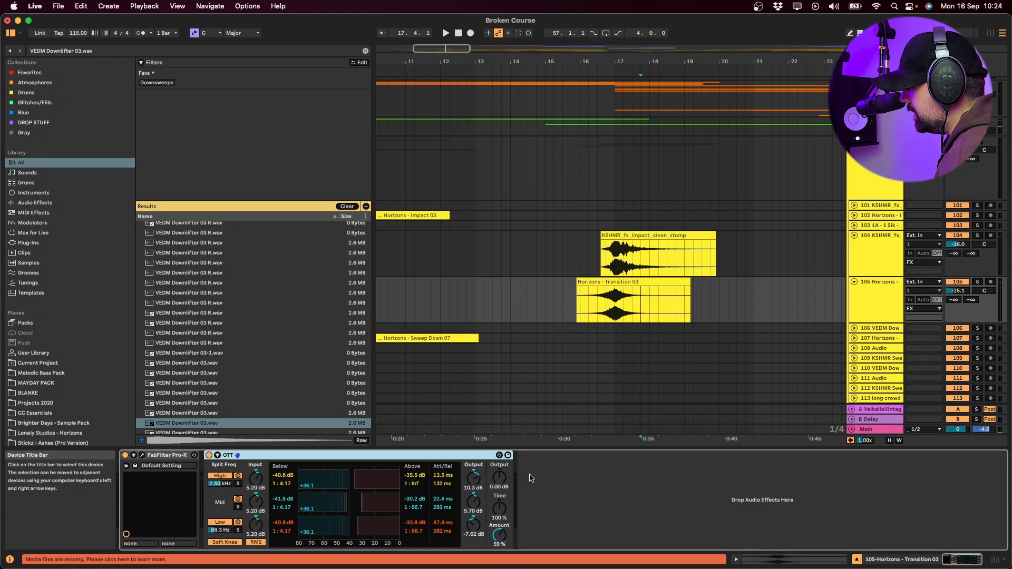
- Play the full mix from bar 16.4 with the transition's effects on, and fold all the FX tracks
click(607, 303)
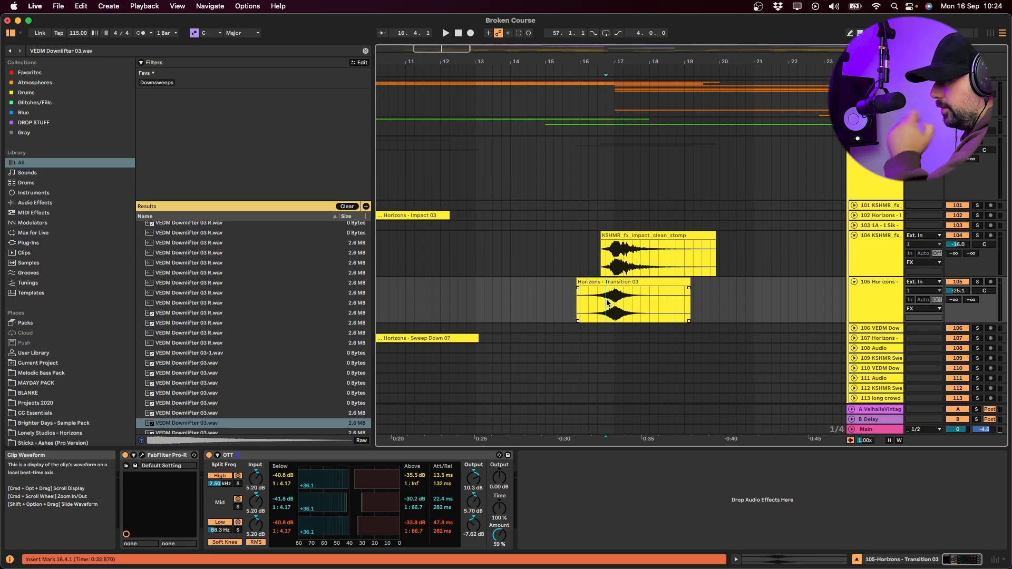
key(space)
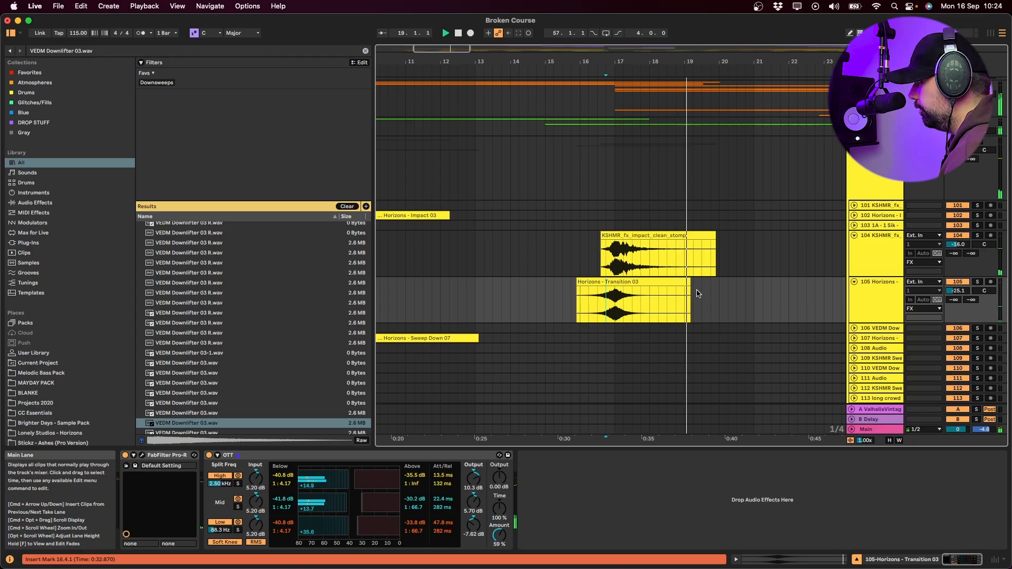
alt+click(854, 283)
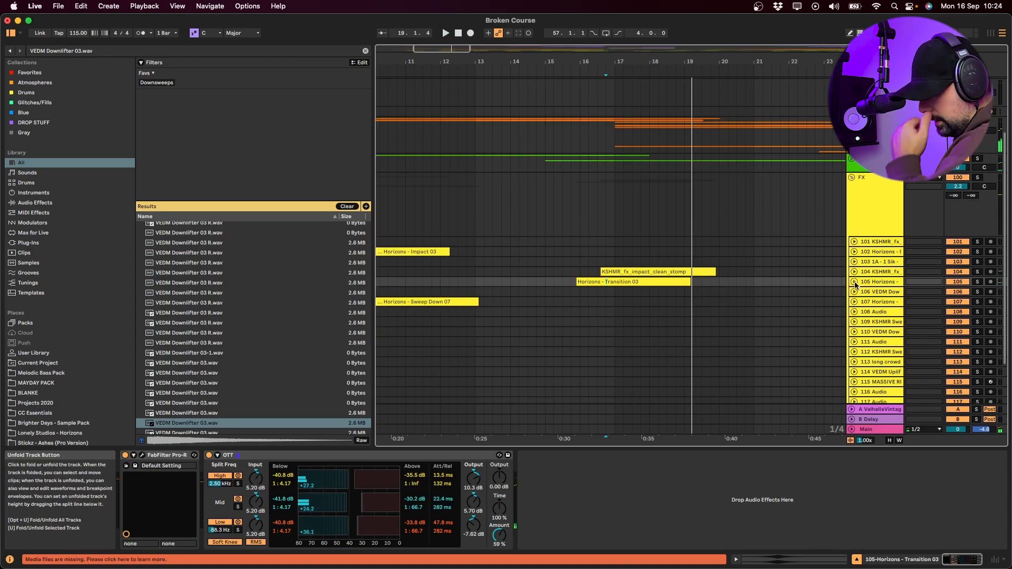
- Unfold the VERSES group and look through its tracks around bar 17
scroll(855, 285, up, 3)
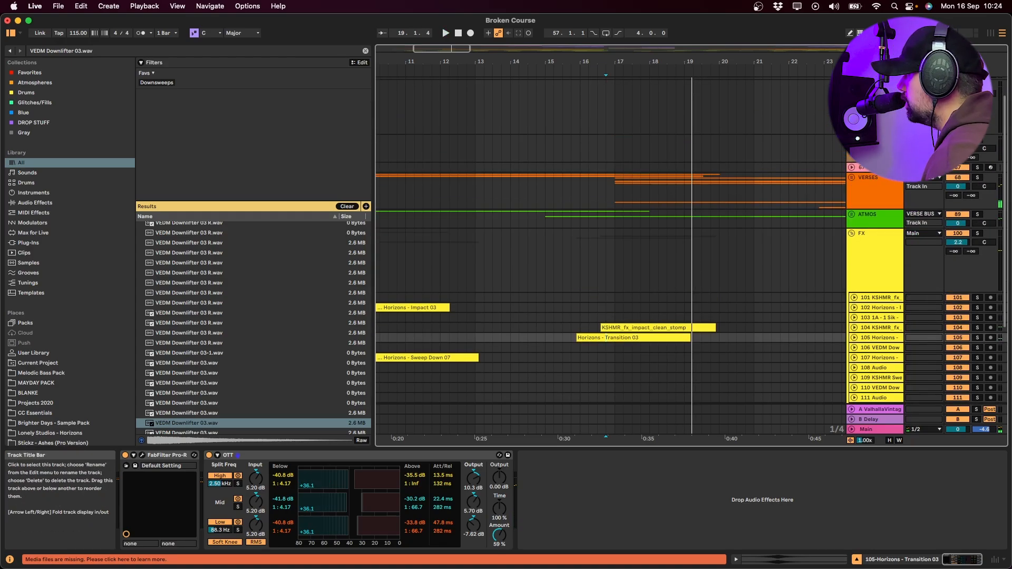
click(865, 198)
alt+click(852, 177)
scroll(740, 264, down, 5)
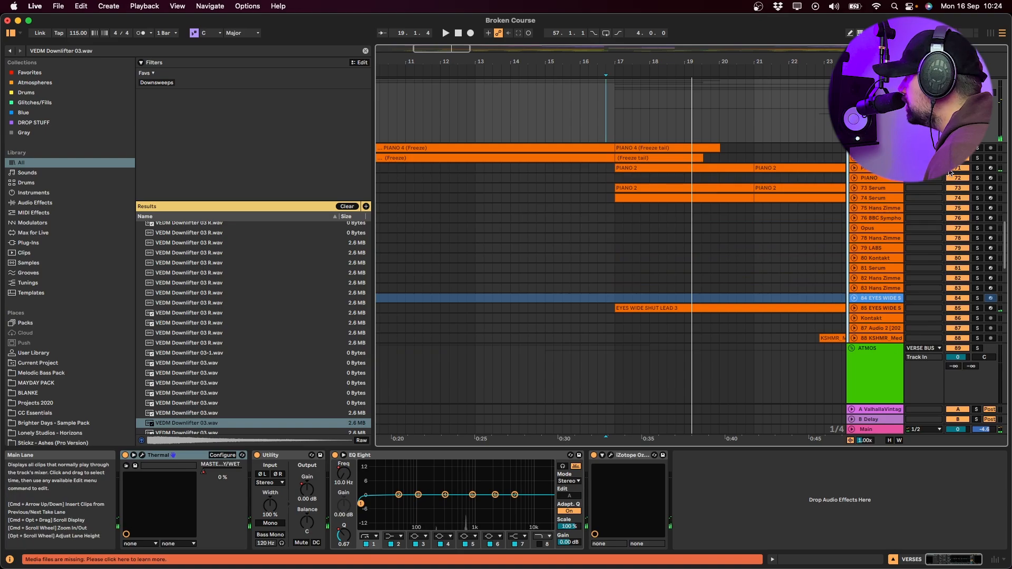
- Expand all the tracks inside the VERSES group and play the Omnisphere layer soloed from bar 16.3
alt+click(855, 169)
click(637, 168)
scroll(653, 188, up, 3)
click(653, 186)
click(593, 201)
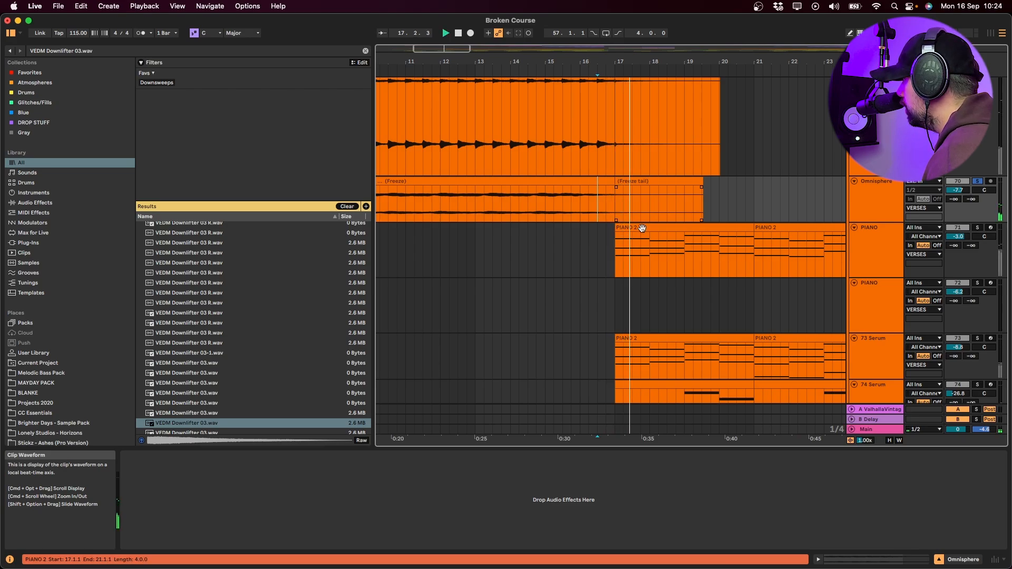
- Solo the 73 Serum track and play its first PIANO 2 clip from bar 17
scroll(640, 228, down, 3)
click(978, 278)
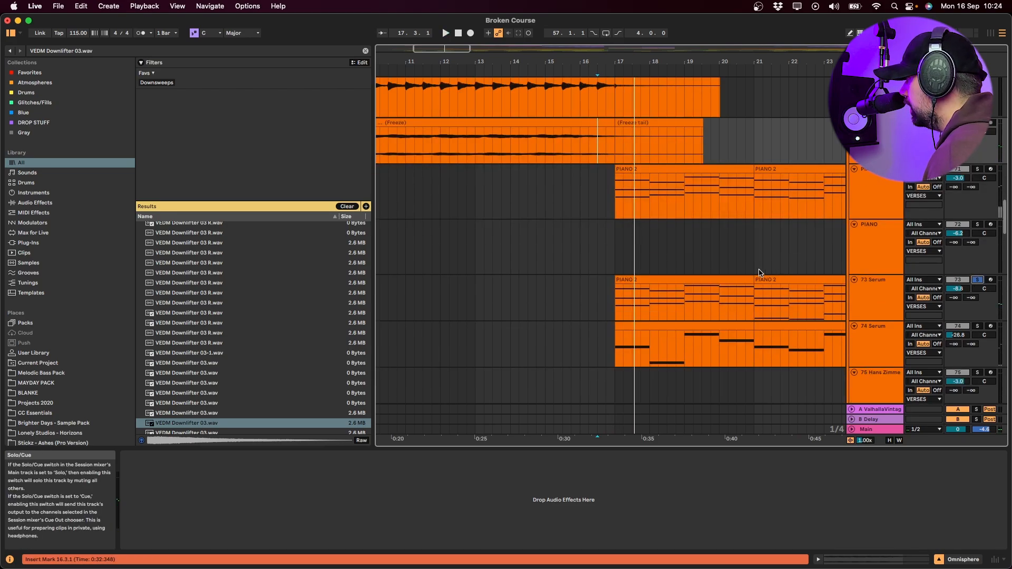
click(740, 280)
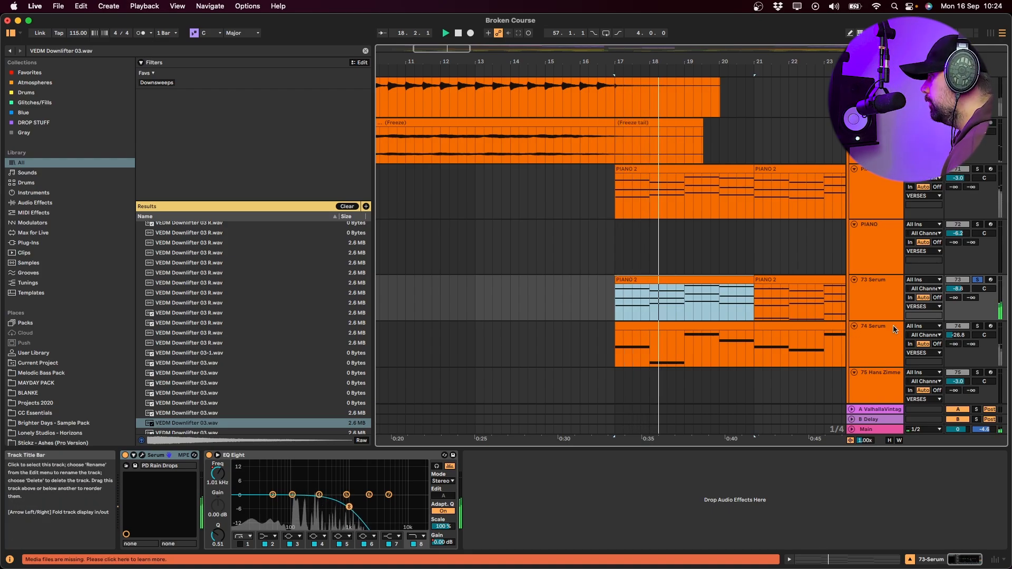
- Examine the chord notes in 73 Serum's first PIANO 2 clip, play the opening chord and return to the device chain
double_click(726, 279)
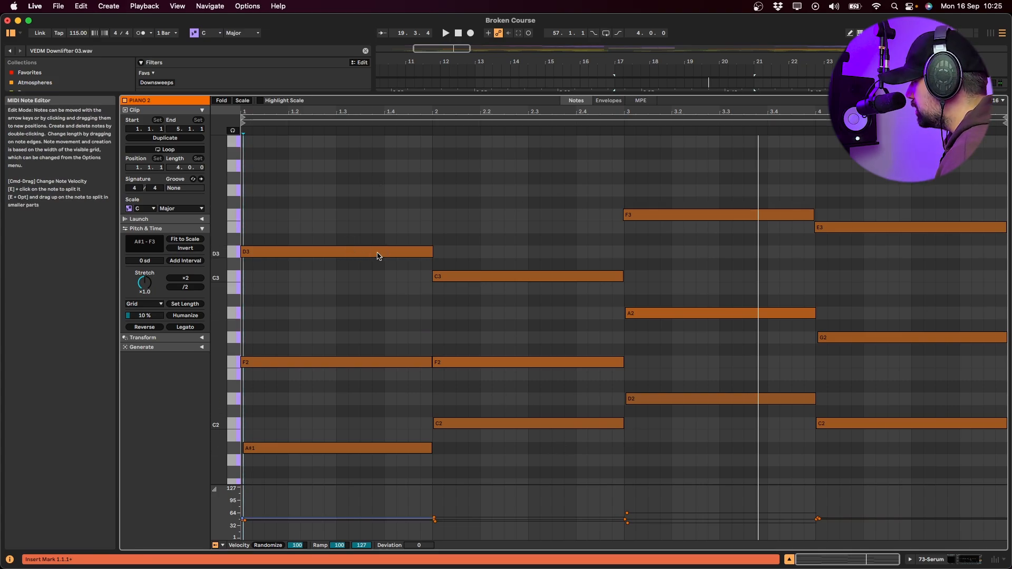
click(332, 253)
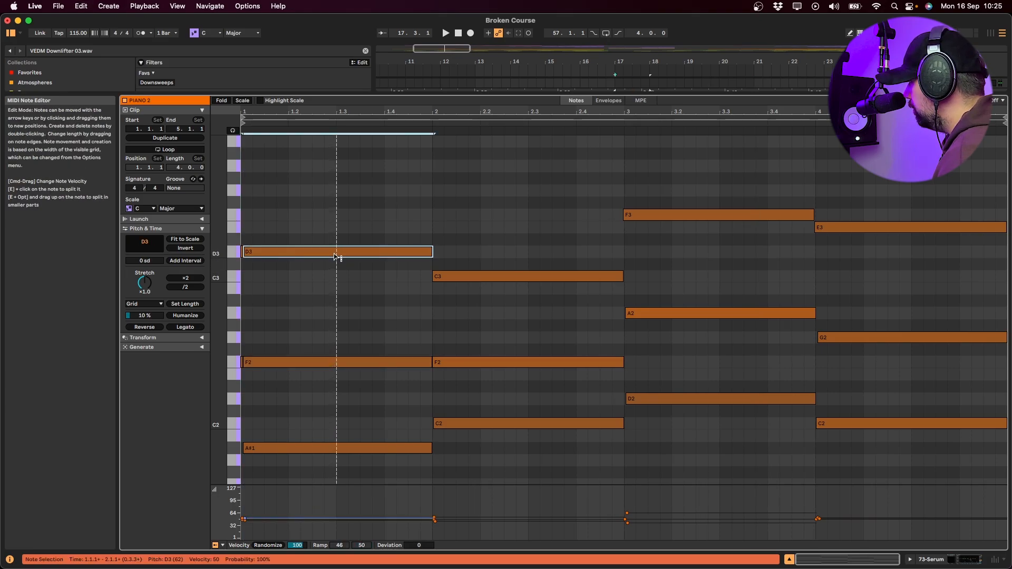
click(374, 291)
key(super+z)
key(space)
key(shift+Tab)
scroll(680, 359, up, 3)
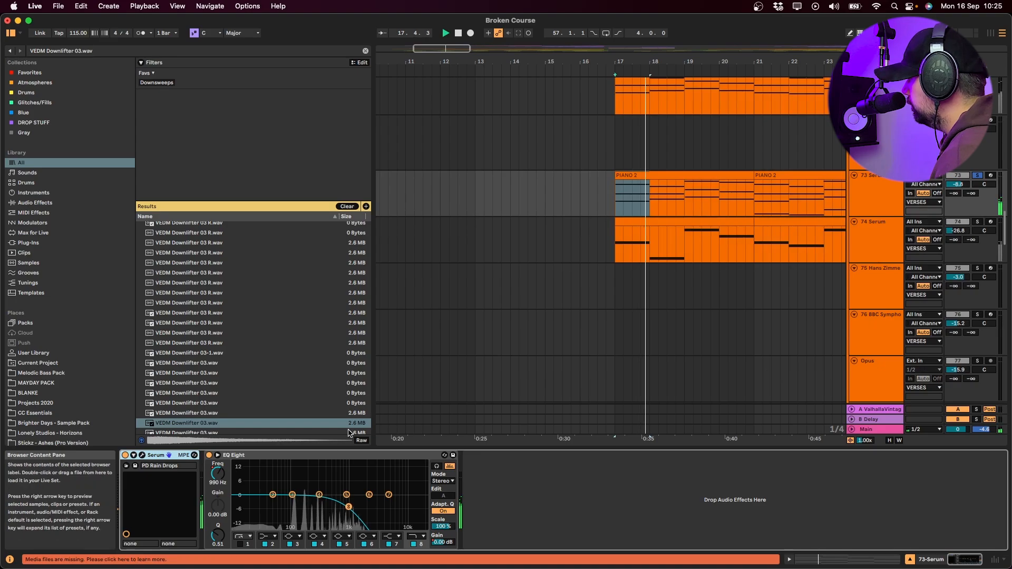
- Compare 73 Serum with its EQ Eight off and back on, and examine the band 8 frequency automation
click(209, 455)
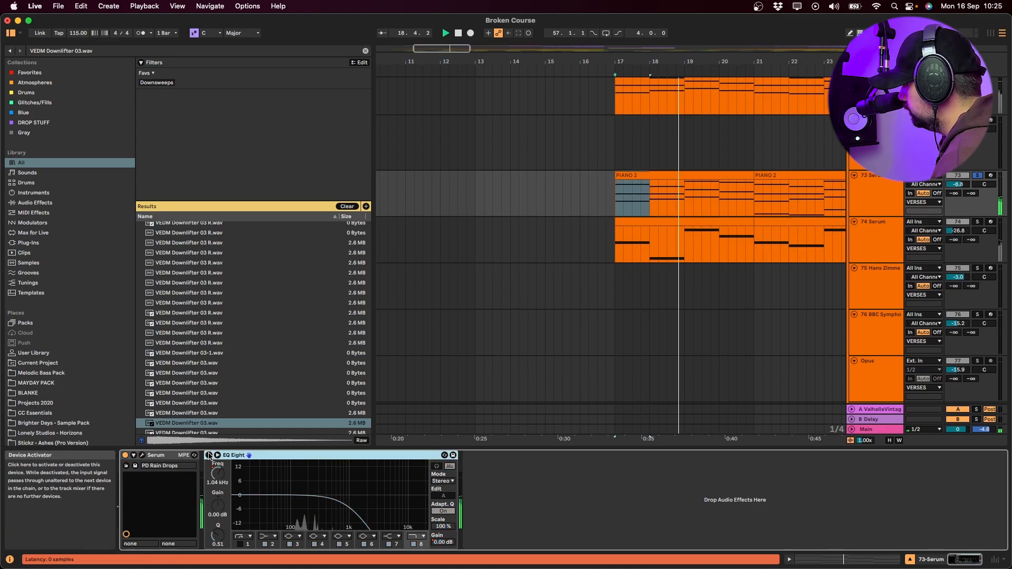
click(209, 454)
key(a)
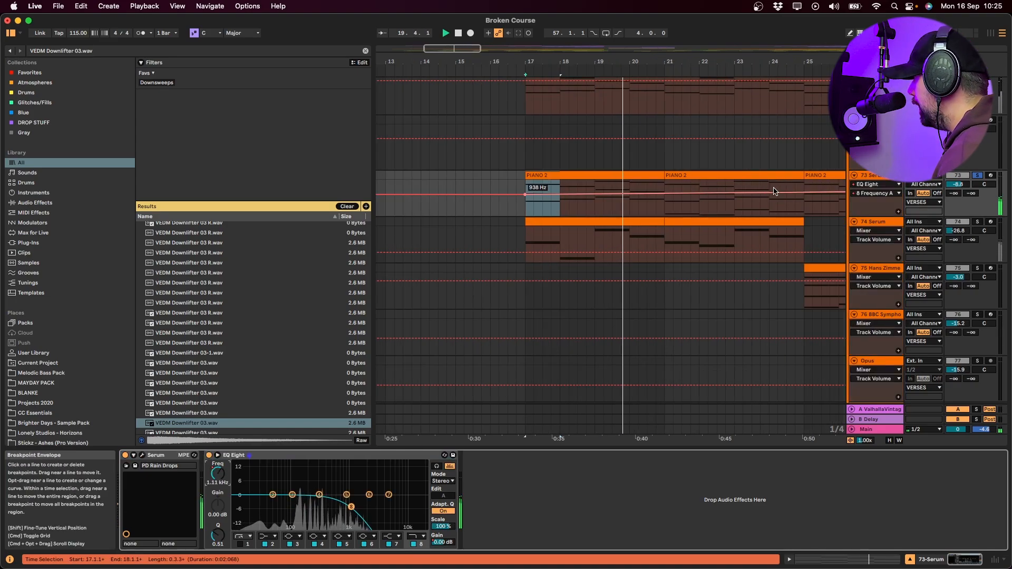
scroll(707, 213, up, 3)
click(442, 199)
scroll(469, 231, down, 4)
key(space)
- Solo the 74 Serum track and play its first clip from bar 17
click(977, 266)
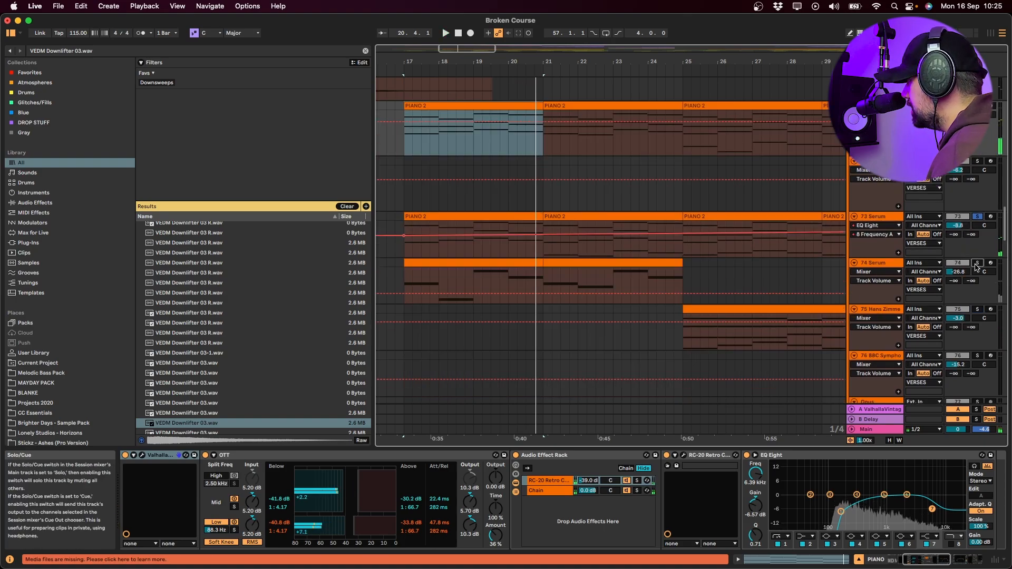
click(494, 264)
key(space)
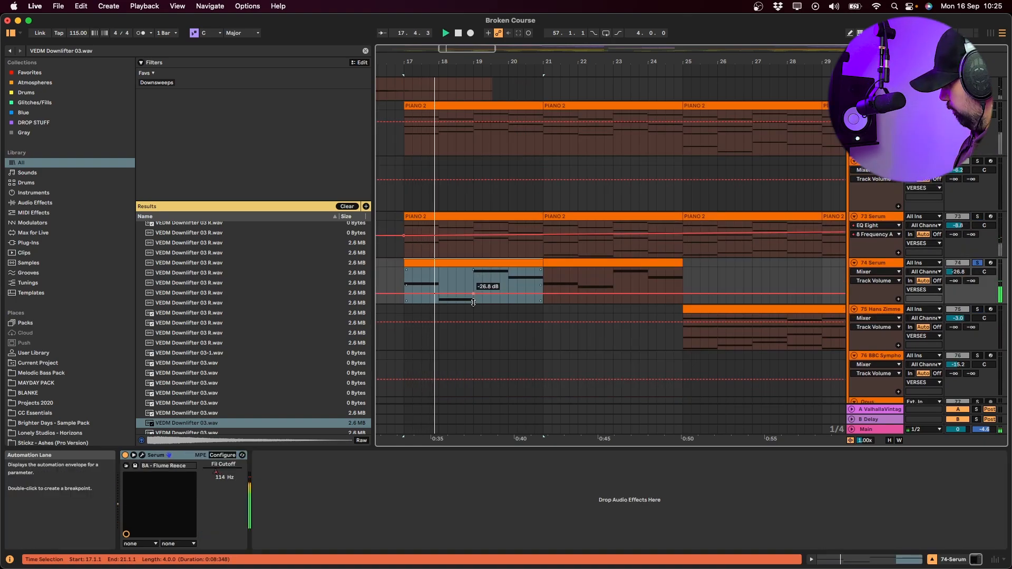
- Open the Serum synth on track 74, show its filter cutoff automation and listen to the sweep around bar 23.2
click(141, 455)
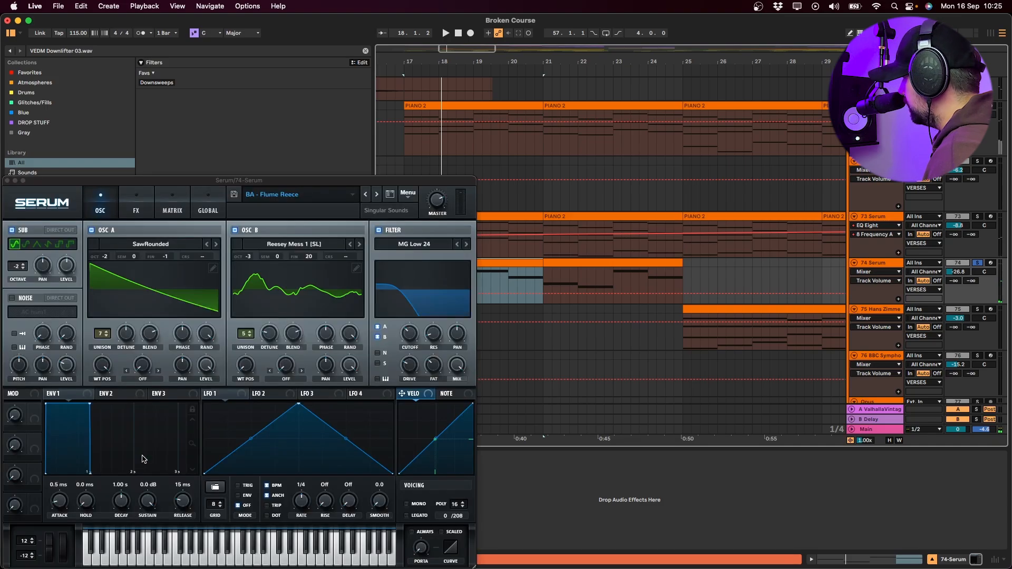
click(420, 340)
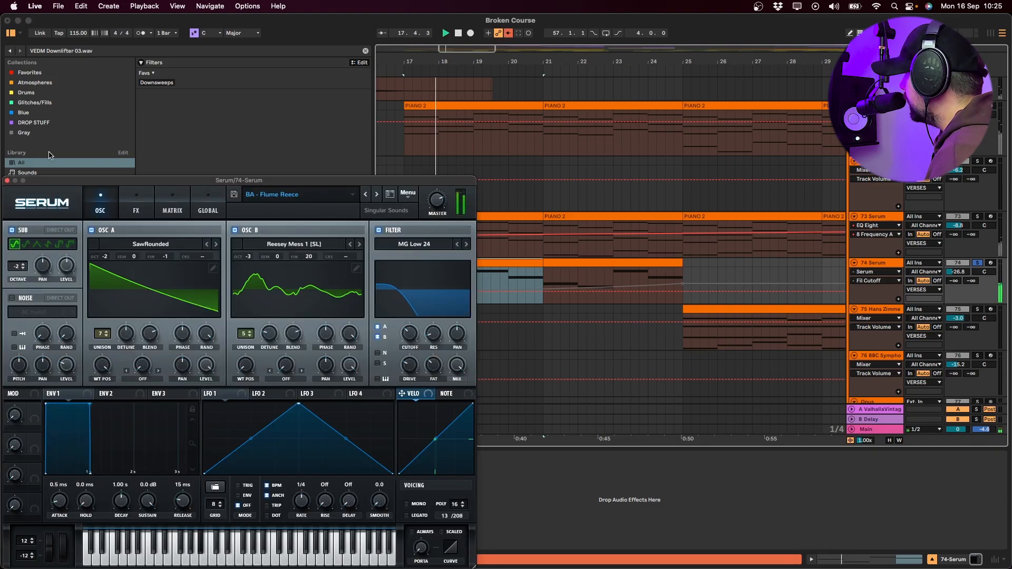
click(8, 180)
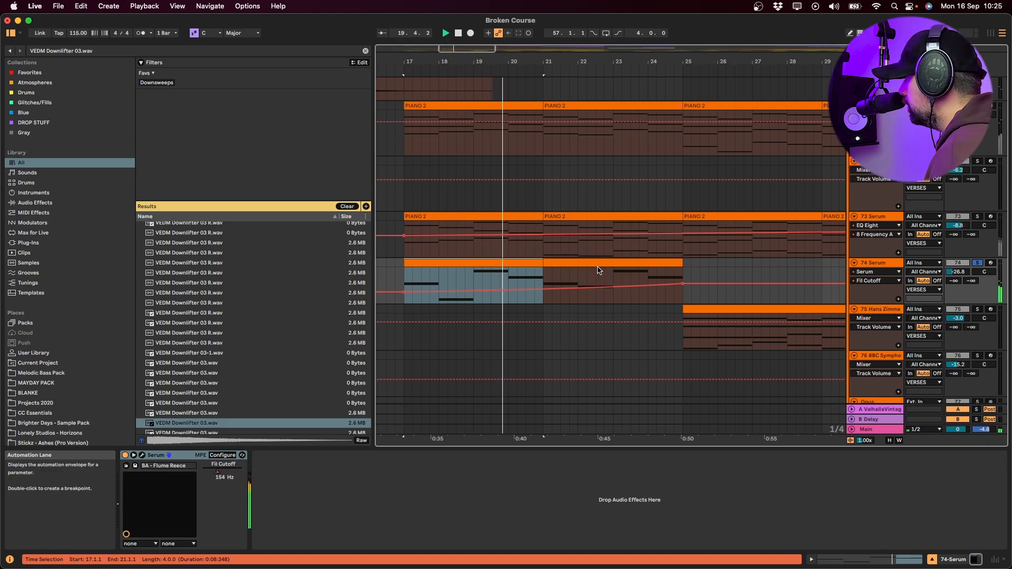
click(631, 277)
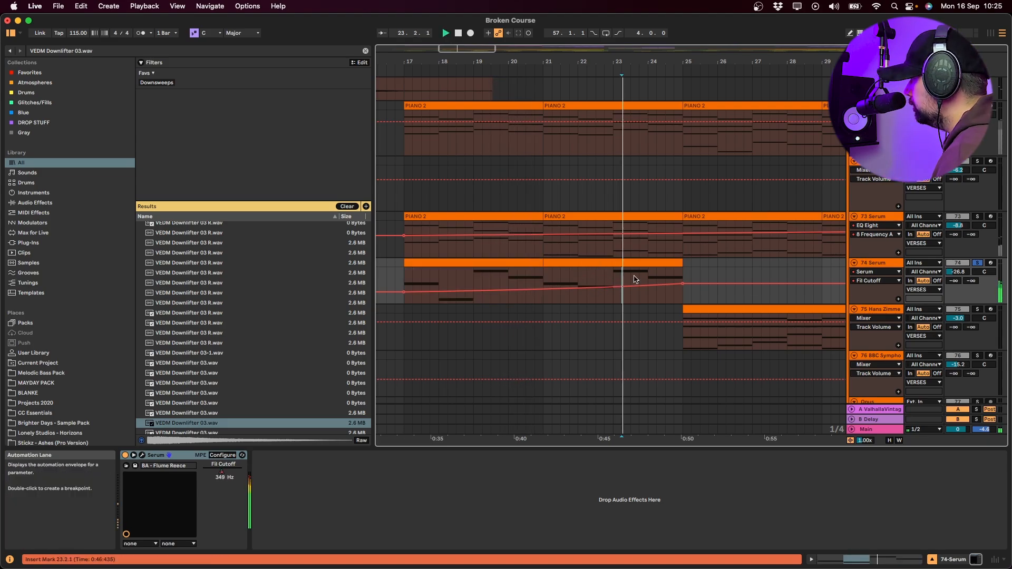
key(space)
- Solo the whole VERSES group and play it from bar 24.1
click(660, 279)
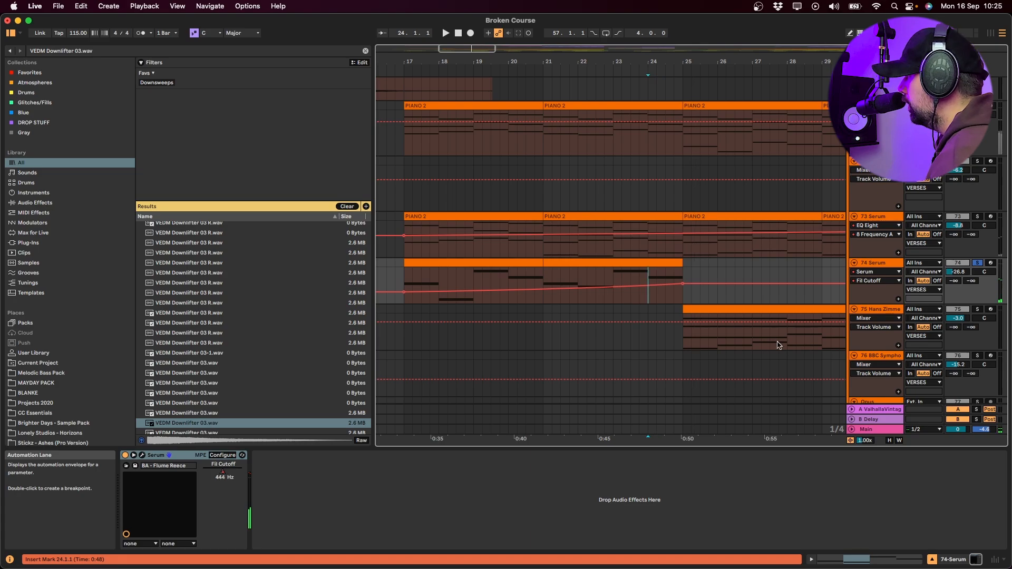
scroll(701, 339, up, 15)
click(881, 371)
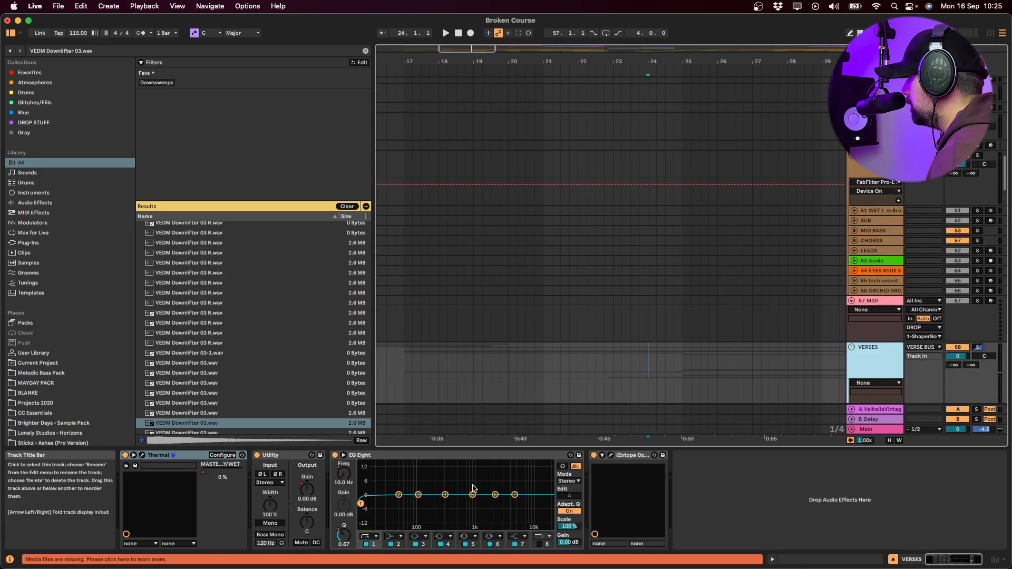
key(space)
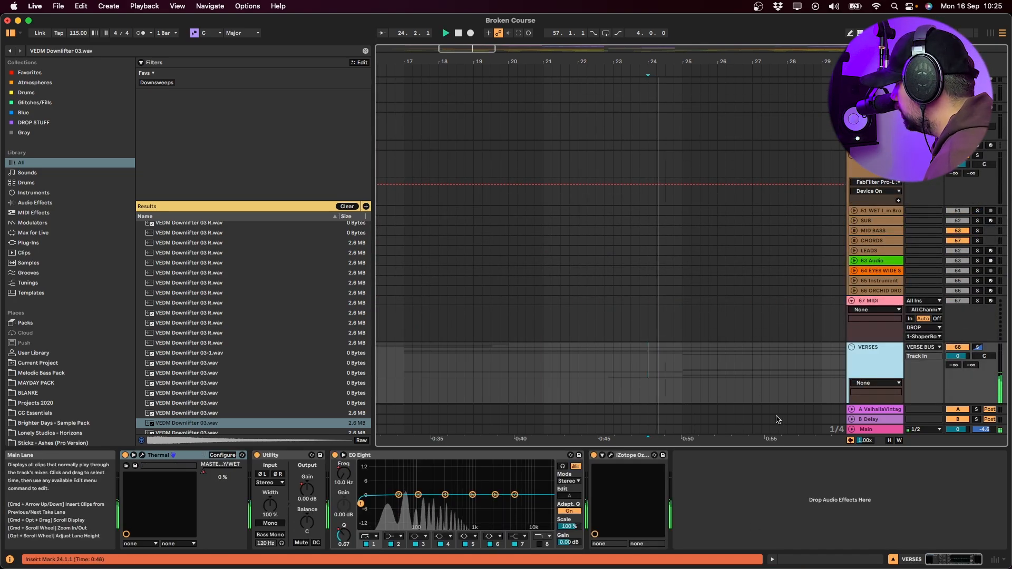
scroll(763, 369, down, 5)
key(space)
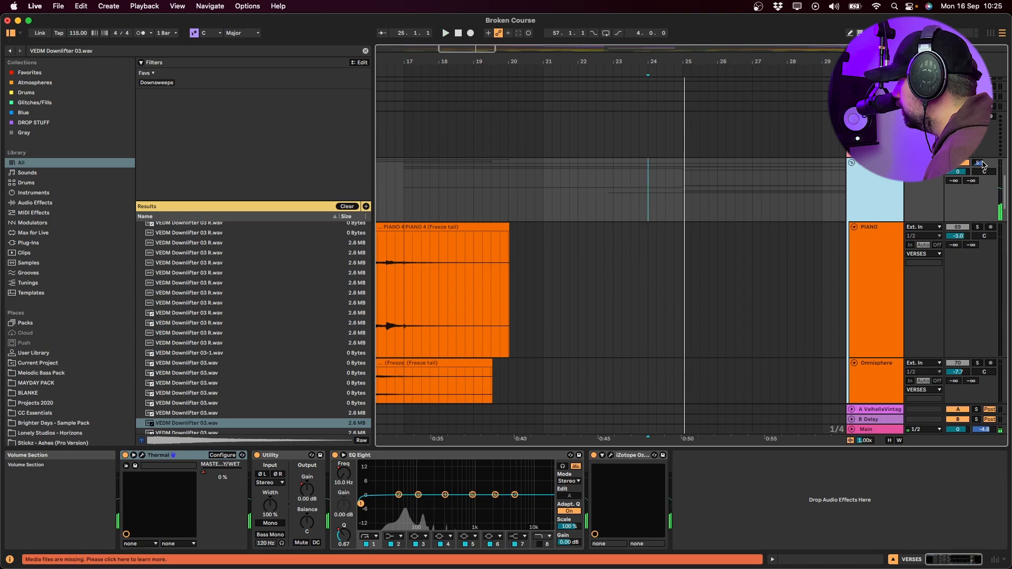
- Clear the VERSES solo, play the full mix from bar 24.1 and fold the VERSES group
click(980, 164)
key(space)
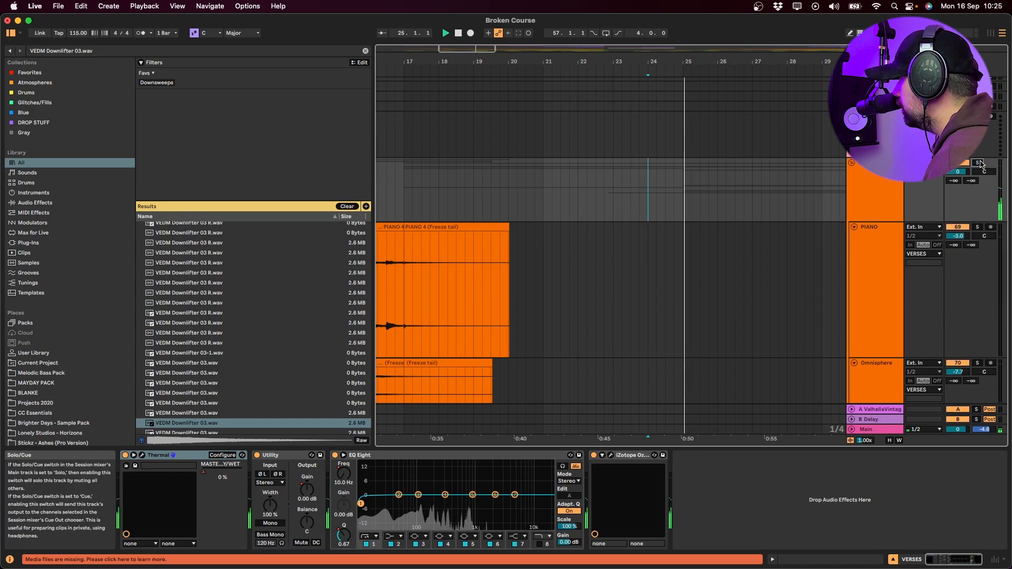
click(851, 163)
scroll(844, 174, down, 5)
key(space)
- Undo the last change and fold all the track groups, including ATMOS
click(873, 119)
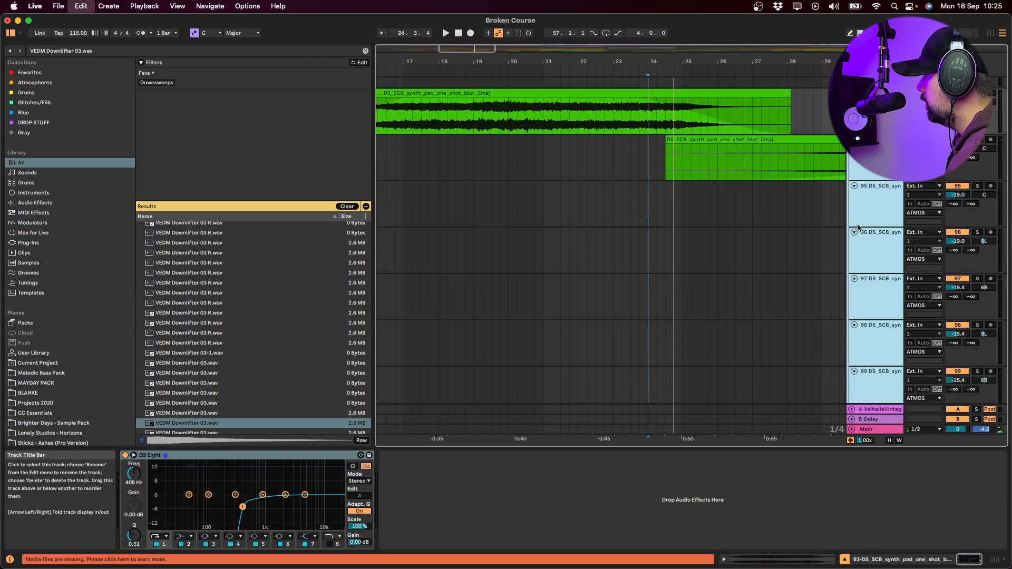
key(super+z)
scroll(857, 222, up, 3)
click(852, 173)
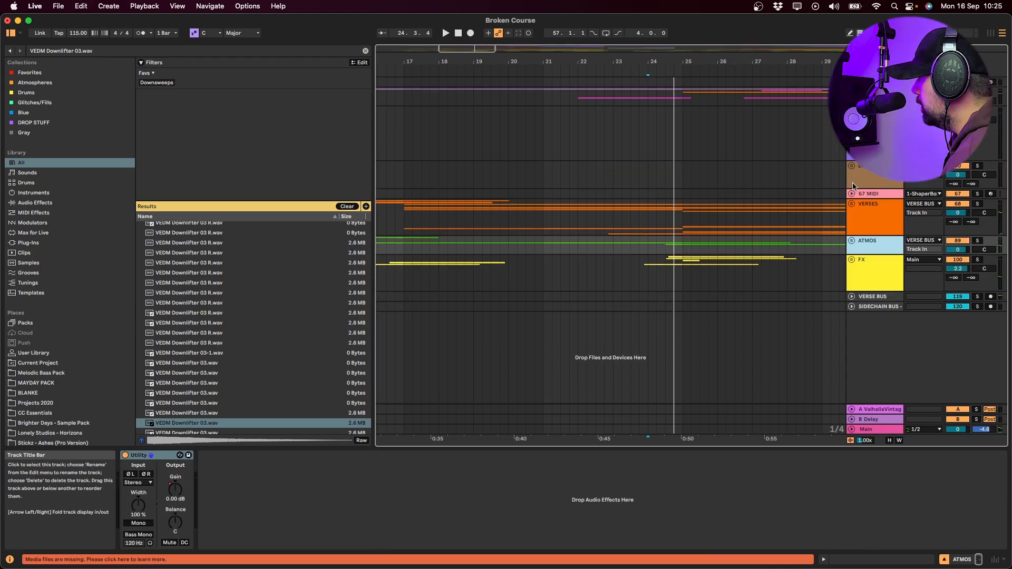
- Solo the VERSE BUS track, play it from bar 24.1 and unfold it
click(870, 295)
key(space)
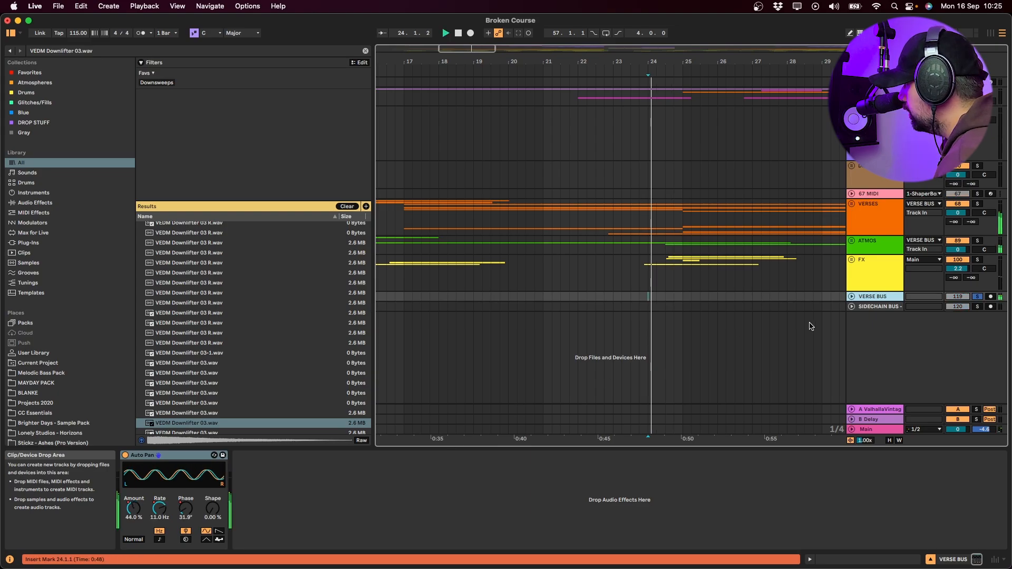
click(851, 296)
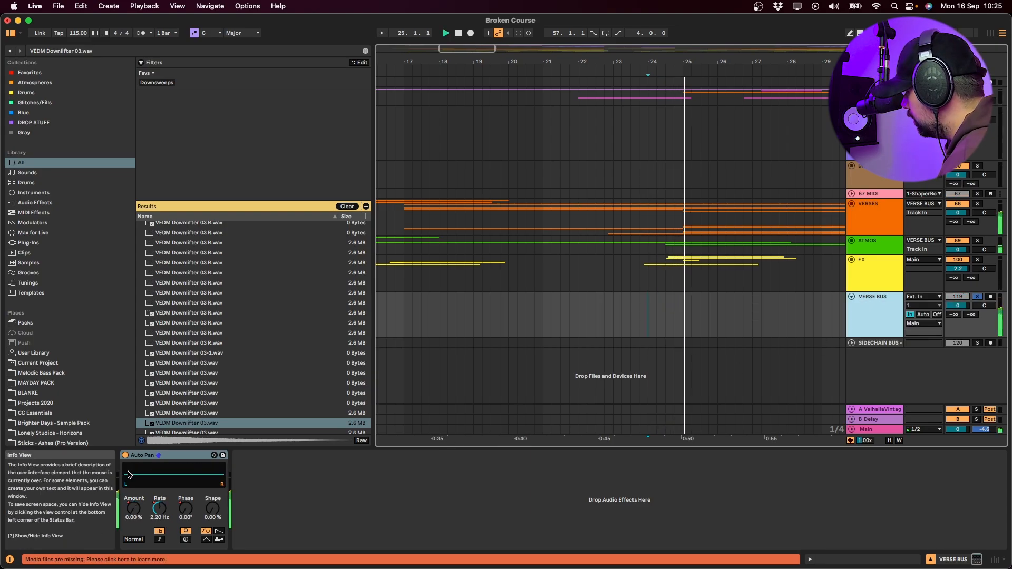
- Compare the VERSE BUS from bar 24.1 with its Auto Pan switched off and back on
click(135, 456)
key(space)
key(space)
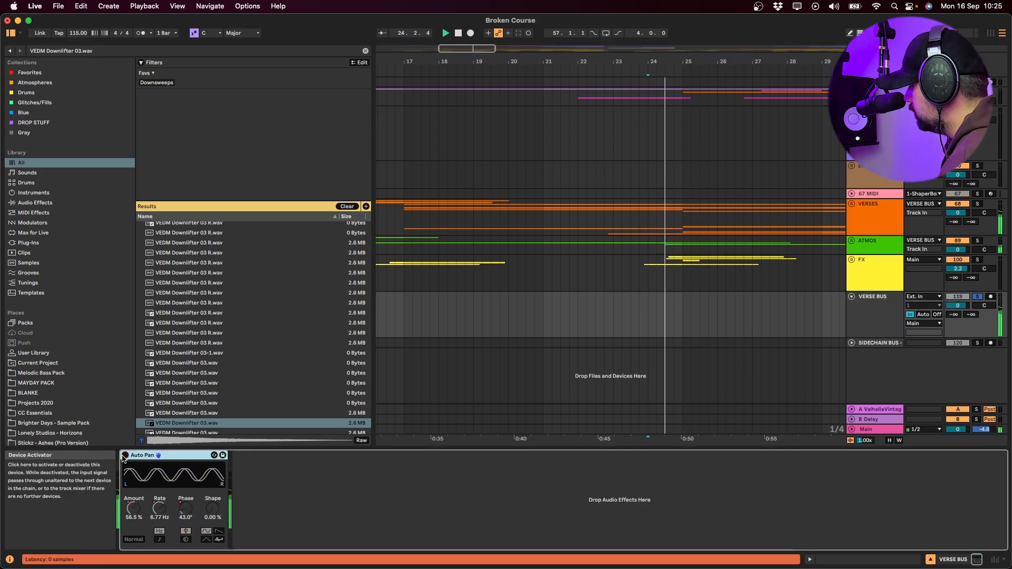
click(125, 455)
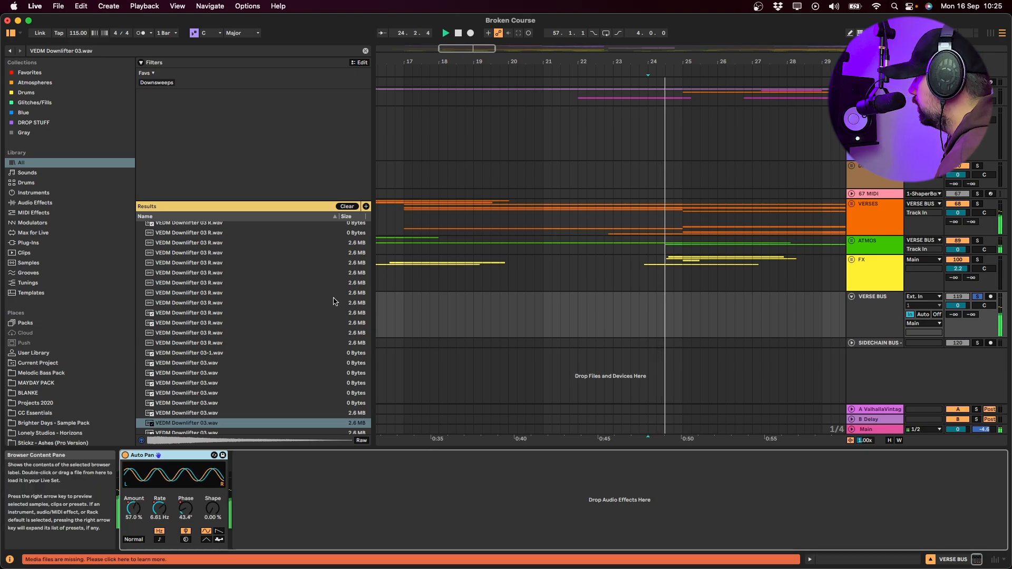
- Clear the VERSE BUS solo and audition the ATMOS and FX groups soloed in turn from bar 24.2
click(865, 255)
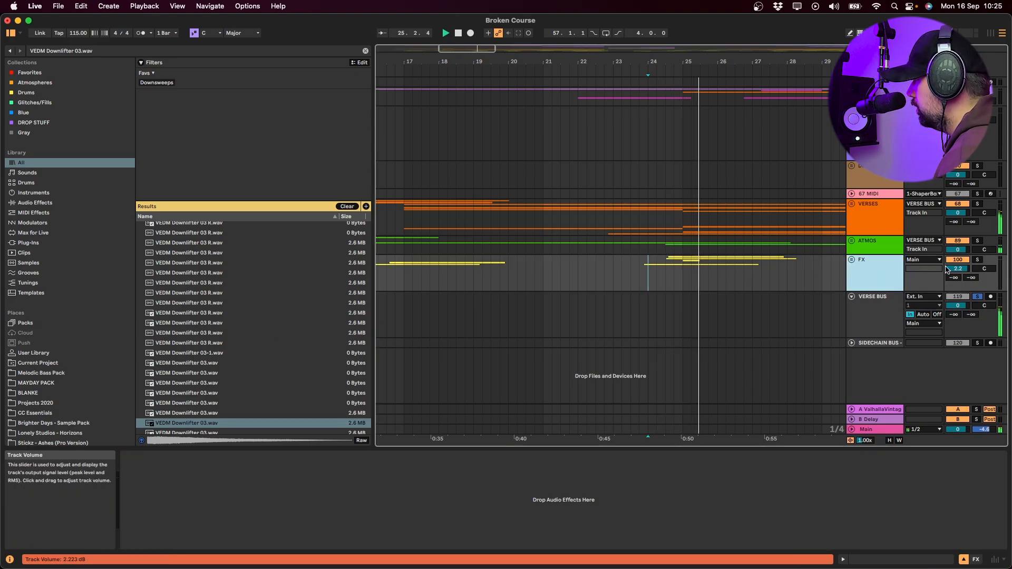
click(978, 297)
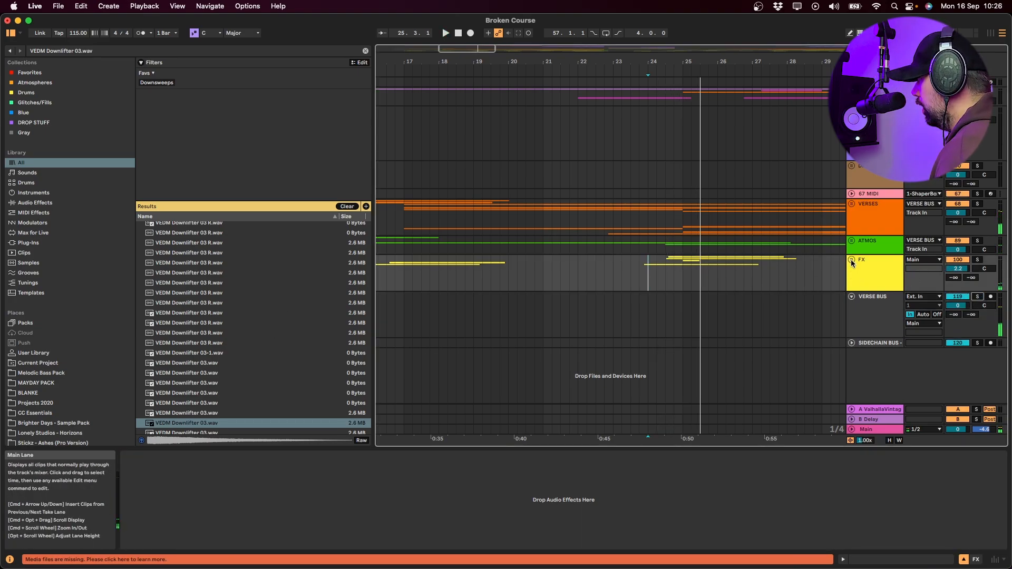
click(889, 326)
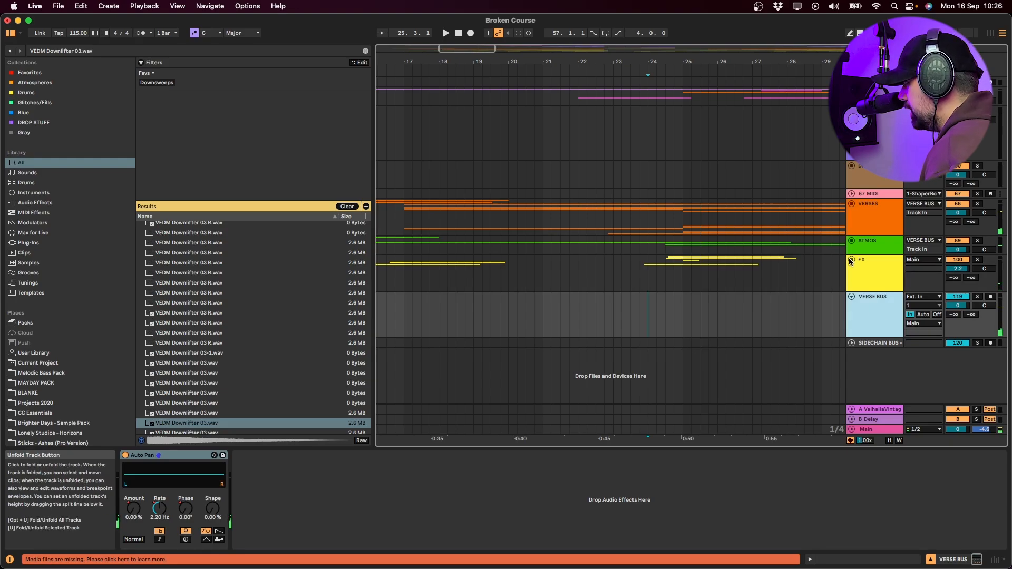
click(886, 250)
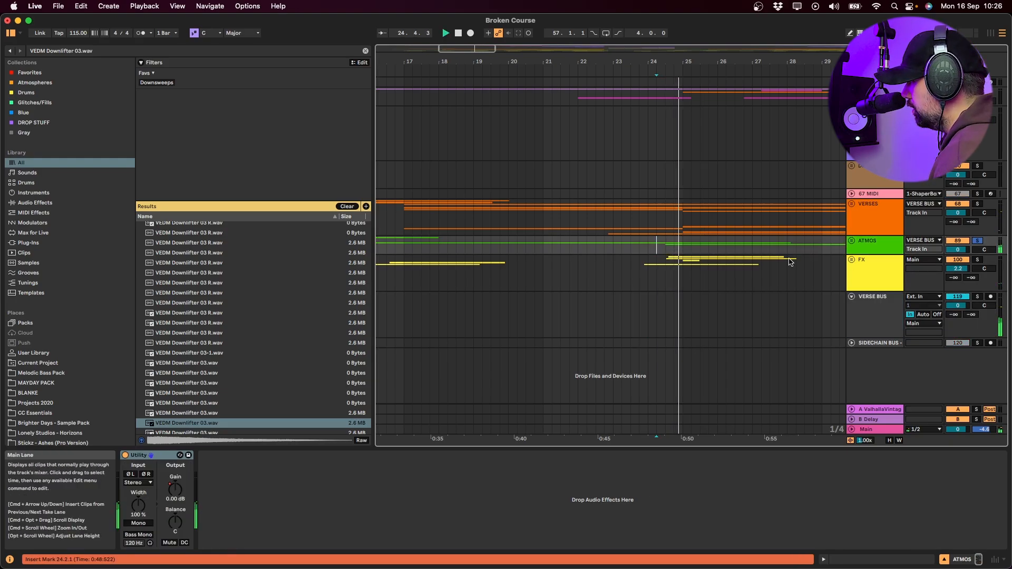
key(Down)
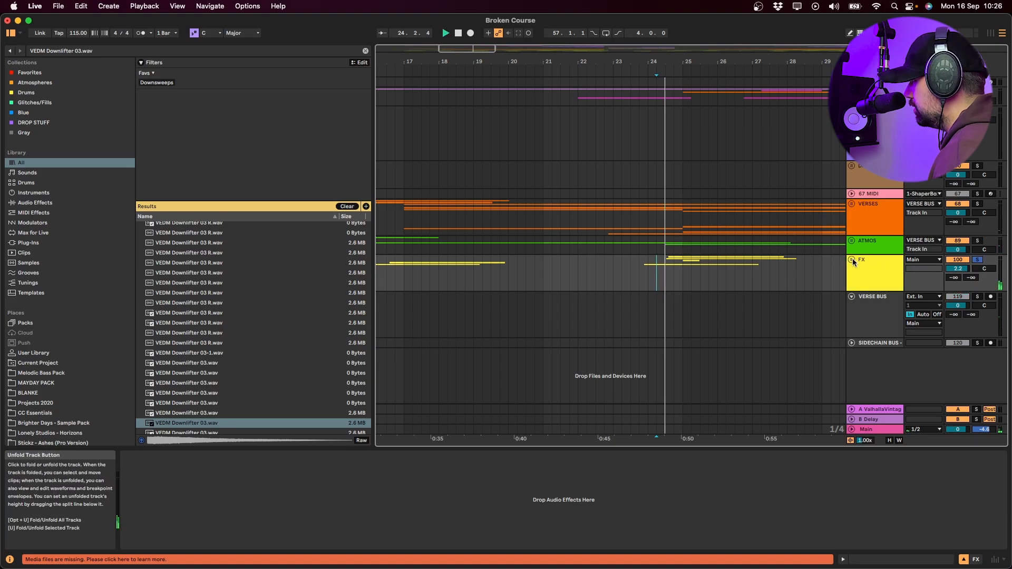
- Unfold the FX group and play it soloed from the start of the second Horizons - Transition 03 clip
click(852, 260)
scroll(842, 362, down, 2)
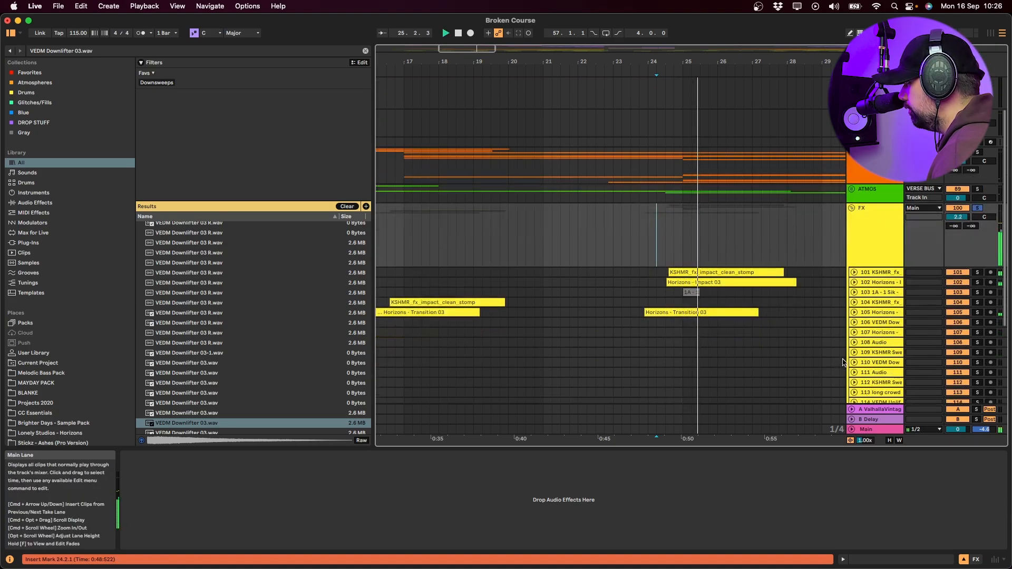
click(671, 312)
key(space)
key(space)
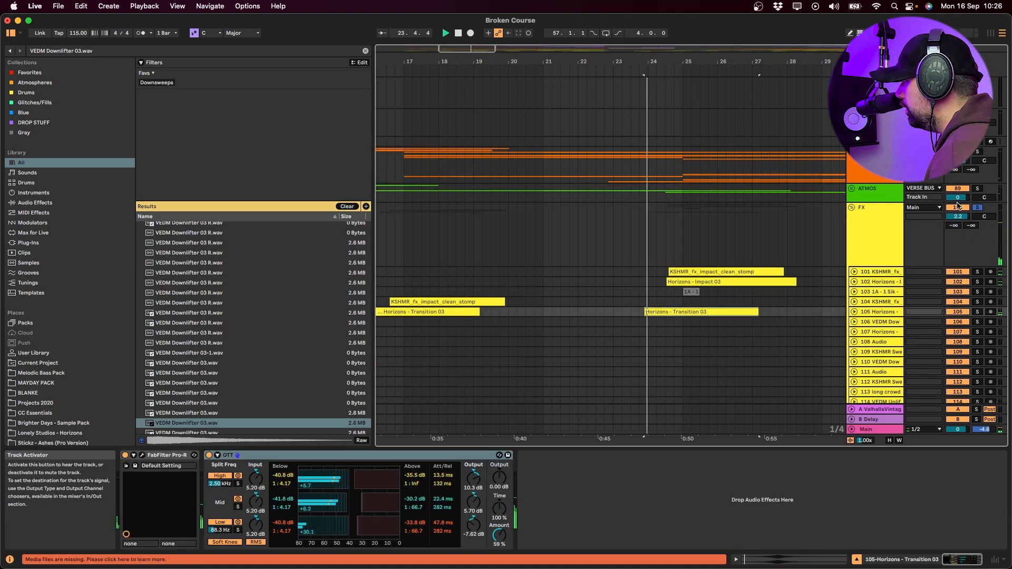
- Play the VERSES and FX groups soloed together from bar 23.4, and fold all the tracks
key(space)
key(space)
scroll(757, 345, down, 5)
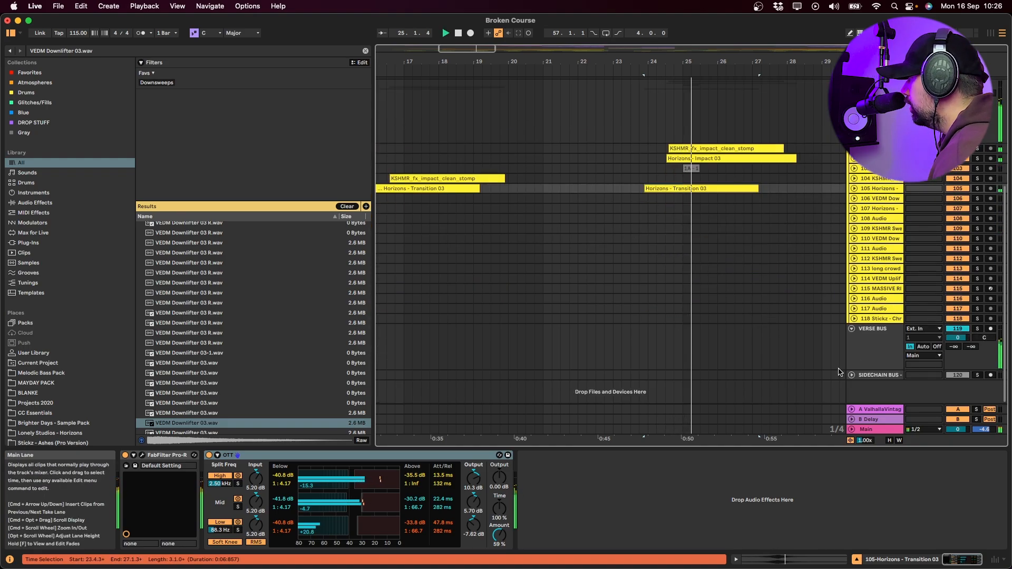
alt+click(852, 329)
key(space)
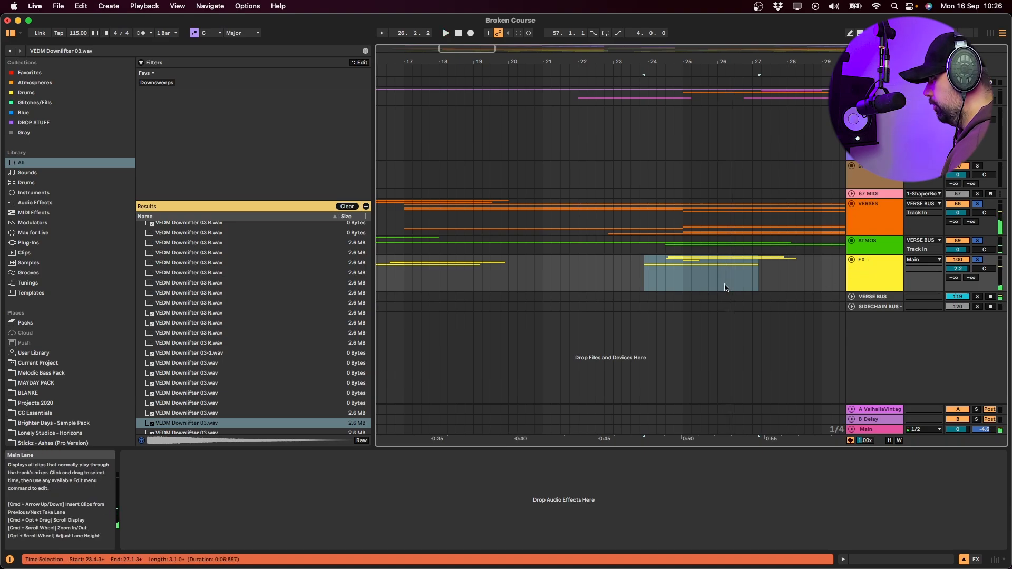
key(super+c)
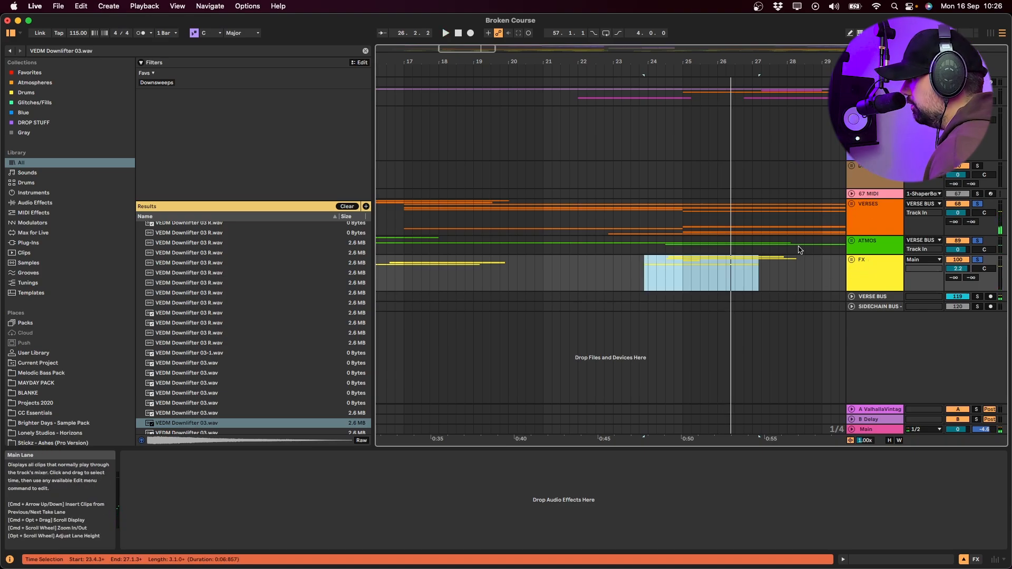
- Show the devices of the VERSE BUS, ATMOS and VERSES tracks, and clear the group solos
click(872, 217)
click(878, 298)
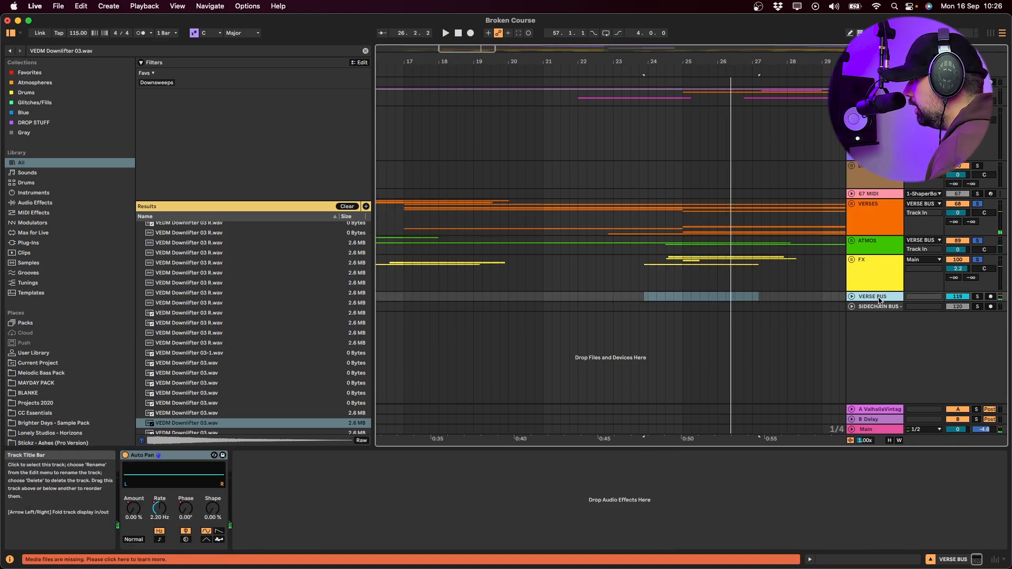
click(884, 238)
click(877, 212)
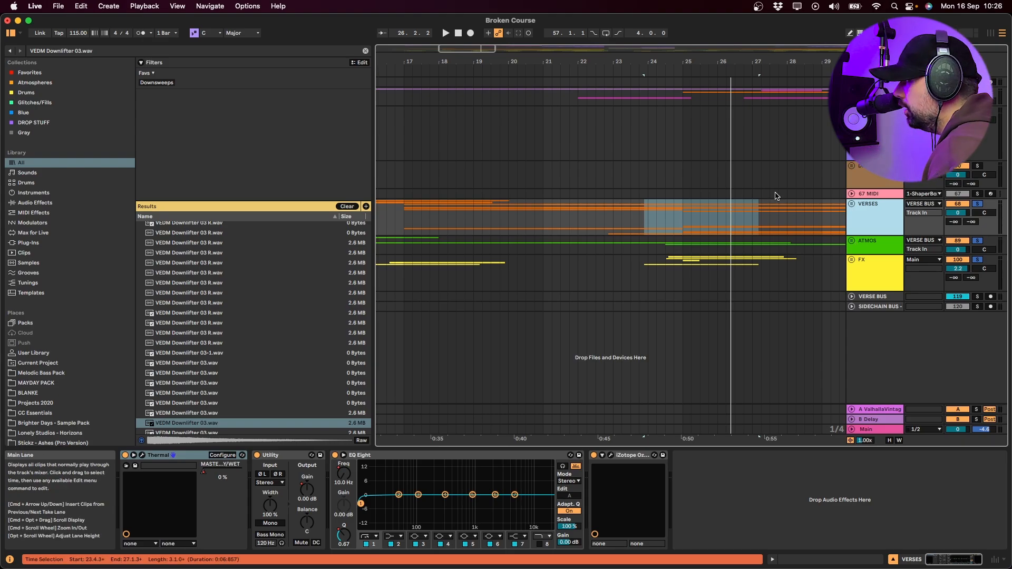
click(978, 241)
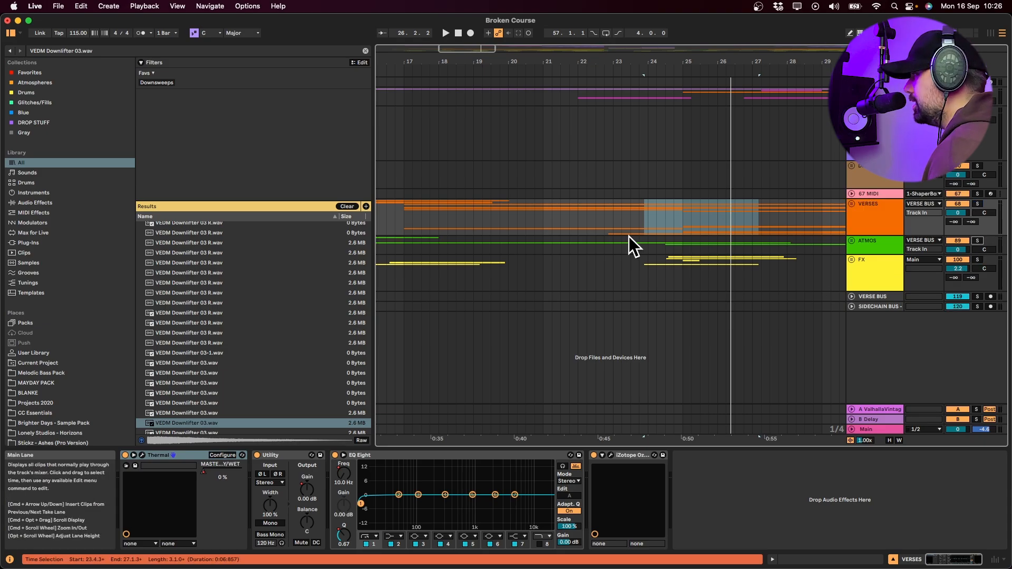
- Unfold the VOCALS group and play the first frozen DRY I_m Broken clip on track 9 soloed, from bars 24.2 and 24.4
click(648, 231)
click(852, 92)
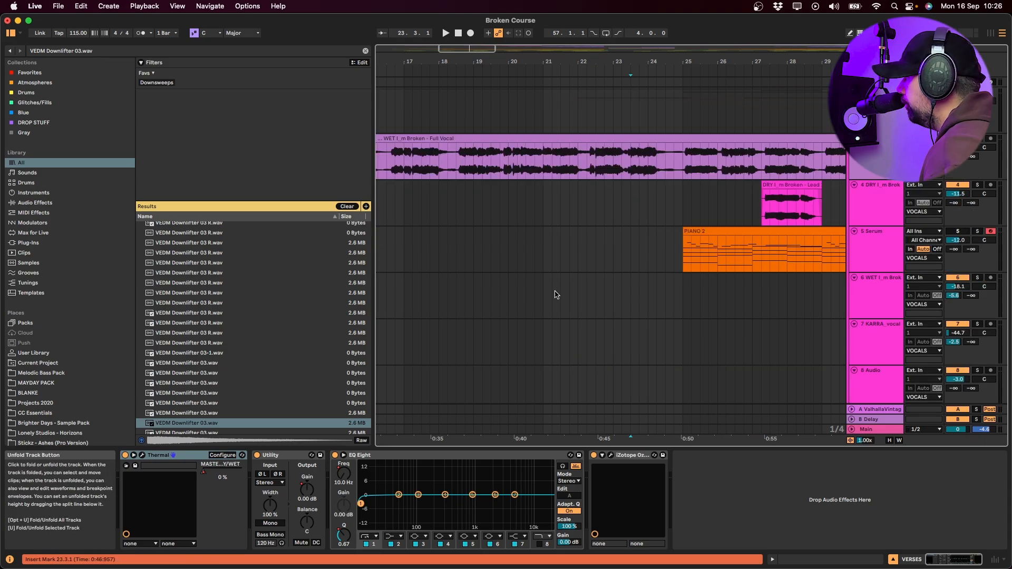
scroll(618, 251, down, 4)
click(644, 348)
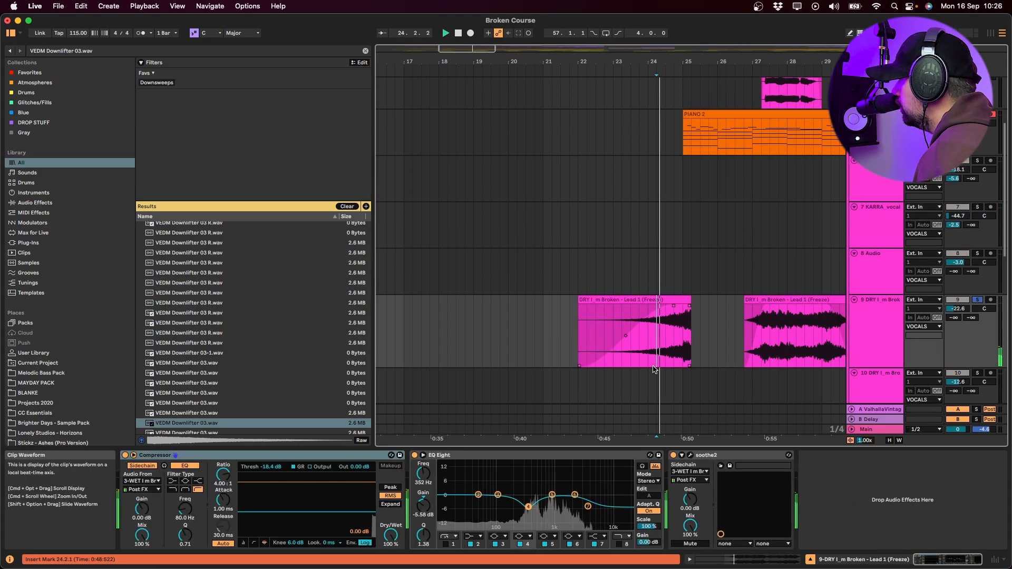
key(space)
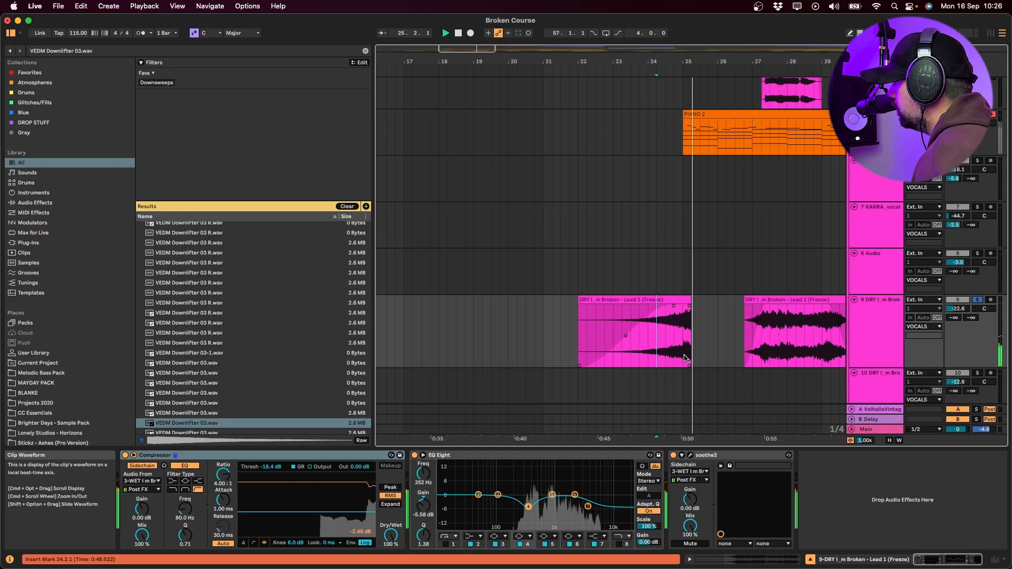
scroll(749, 328, down, 3)
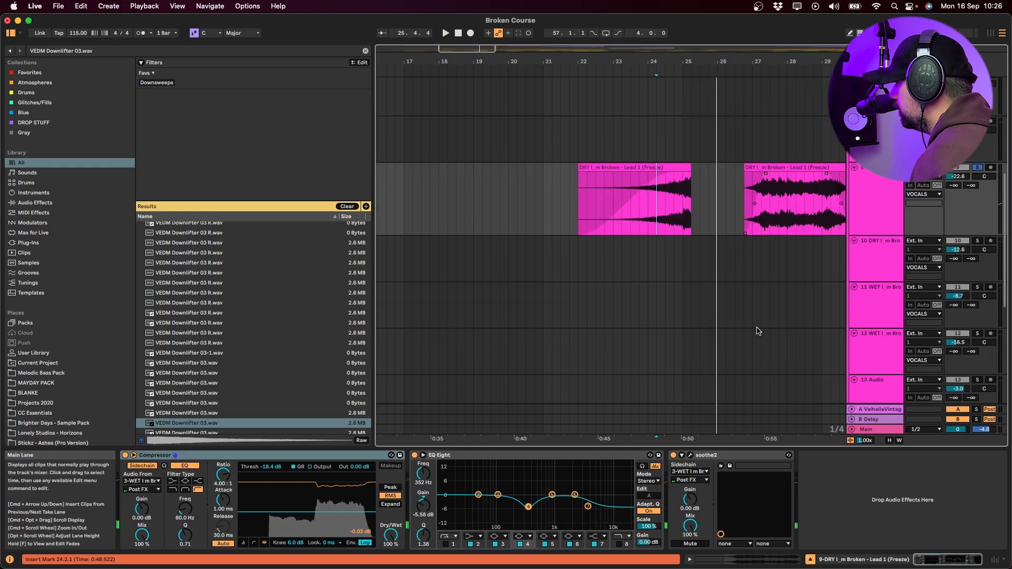
scroll(717, 382, up, 5)
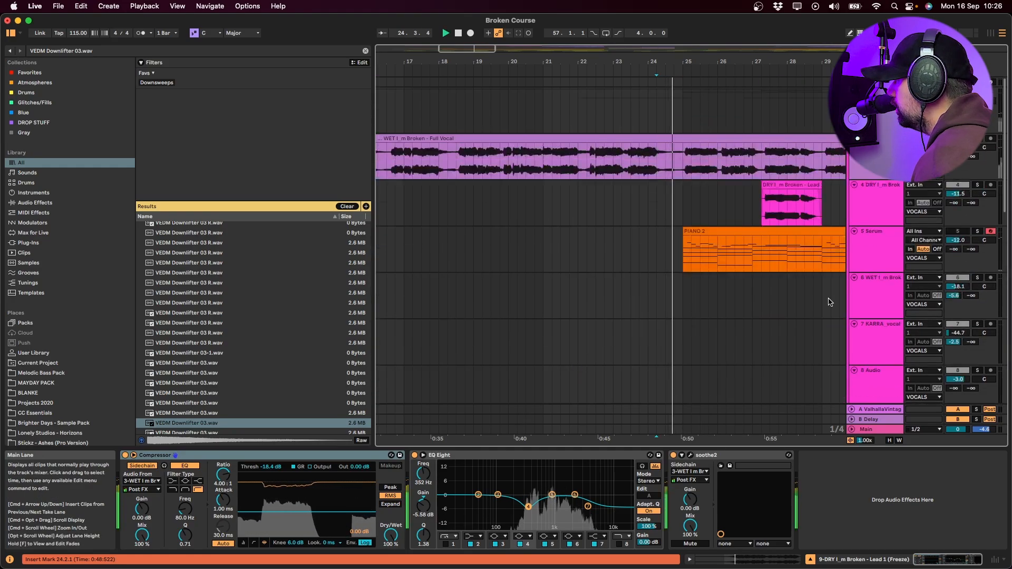
scroll(675, 242, down, 5)
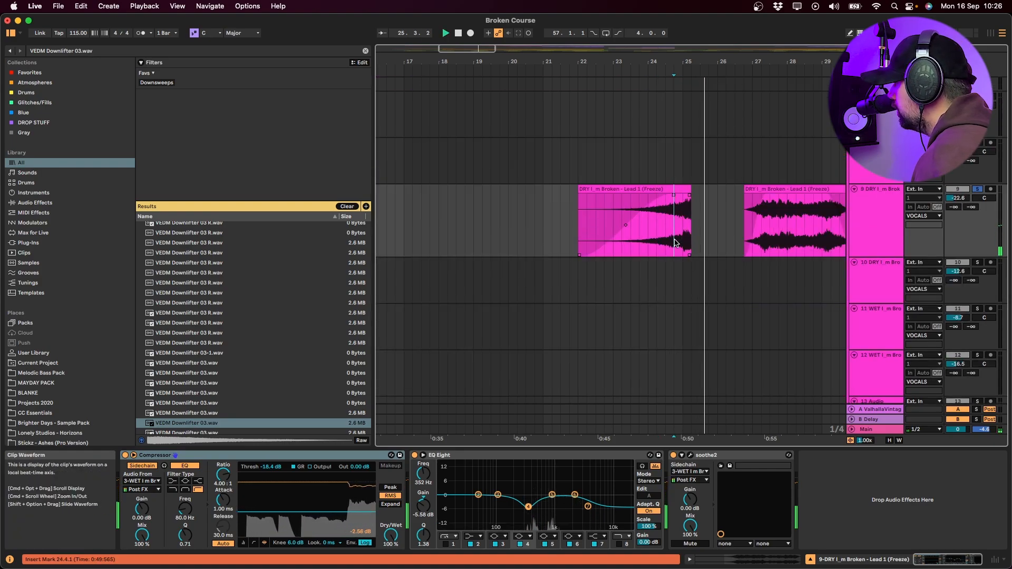
- Play the second and third frozen DRY I_m Broken clips on track 9 from bars 27.2 and 30.4
scroll(810, 233, right, 3)
key(space)
key(space)
key(space)
click(671, 244)
key(space)
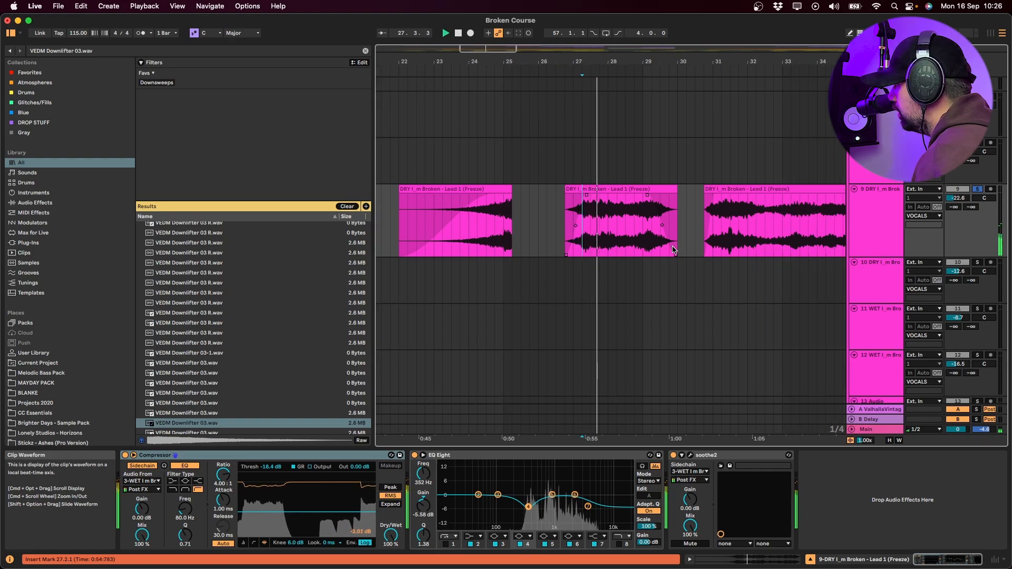
click(705, 241)
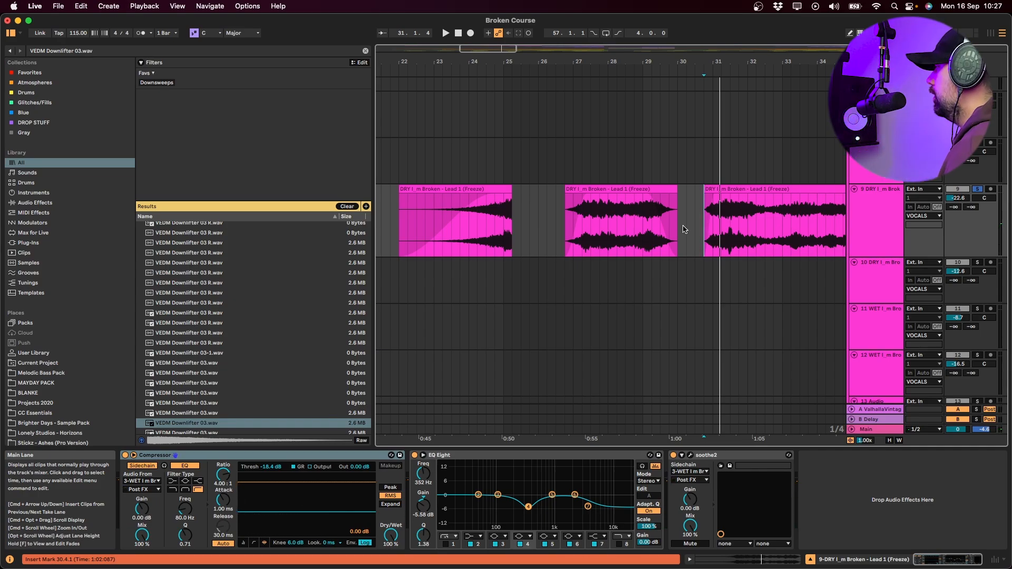
- Compare the positions of the three frozen clips on track 9 with the dry vocal clips on track 4
click(485, 234)
key(minus)
key(minus)
key(minus)
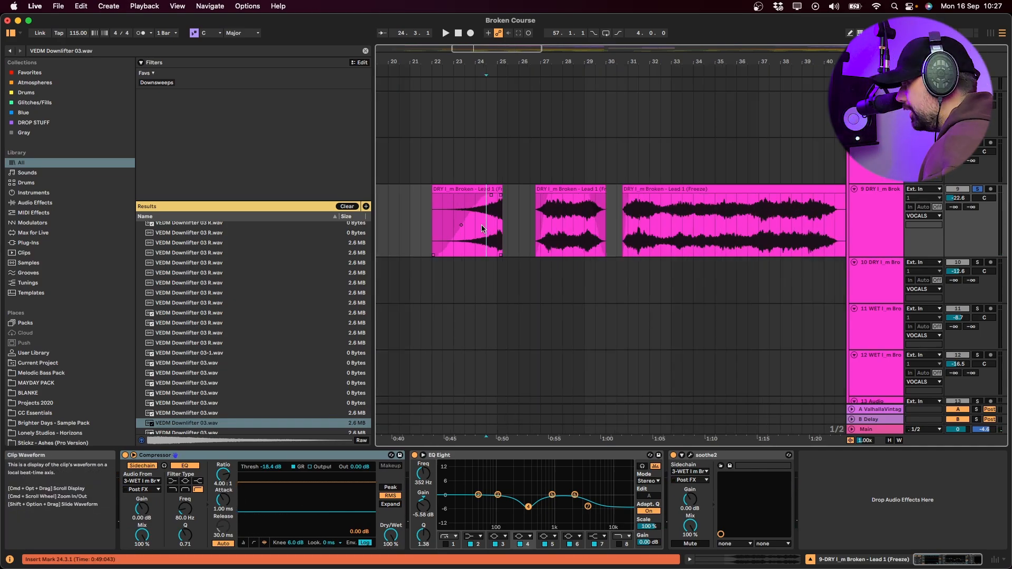
key(plus)
key(plus)
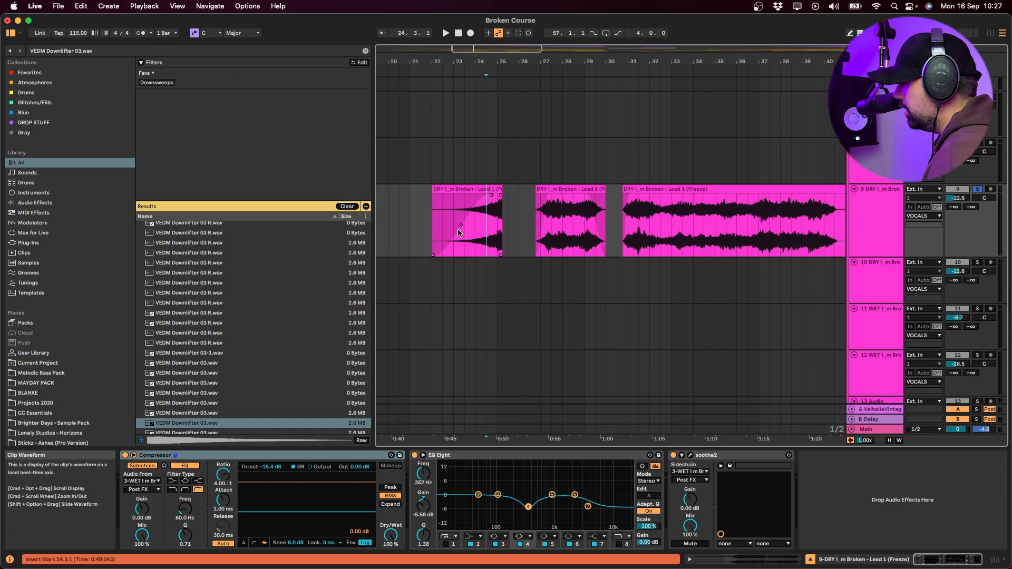
scroll(480, 229, up, 10)
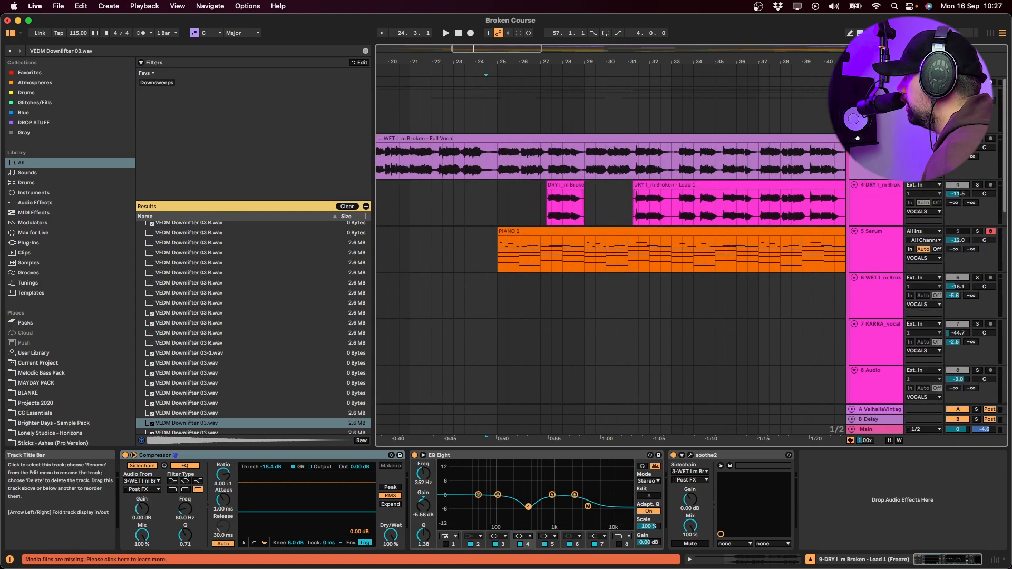
scroll(677, 266, down, 10)
- Play track 9 soloed again from bar 30.4, at the start of its third frozen clip
click(621, 232)
key(space)
scroll(644, 274, up, 9)
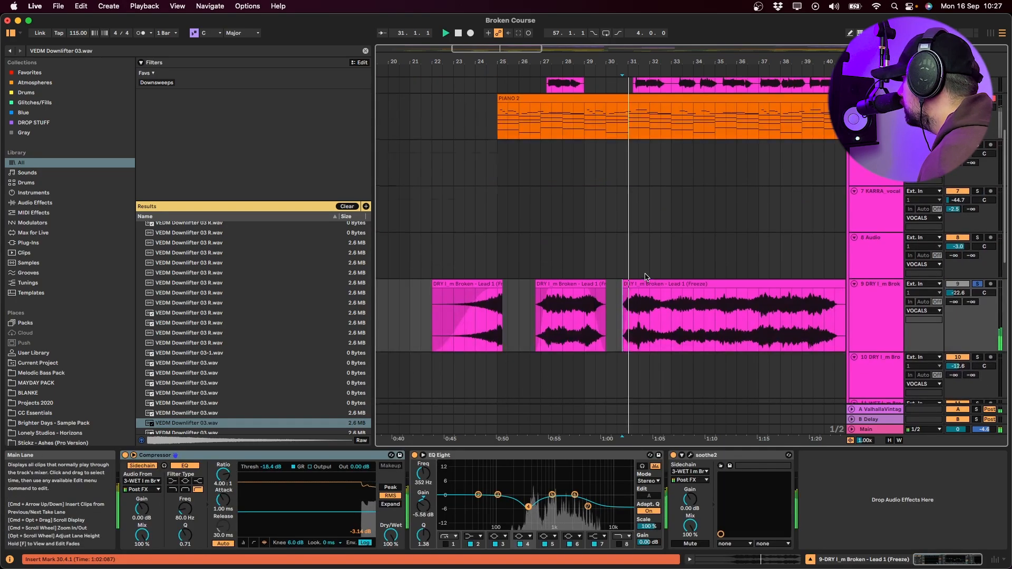
scroll(706, 329, down, 5)
scroll(718, 326, down, 2)
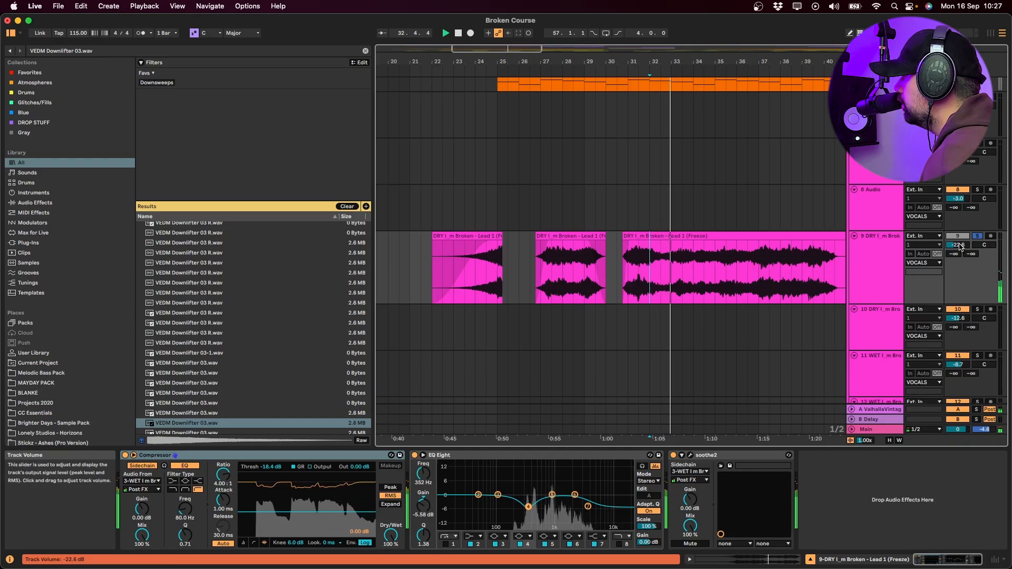
- Try a volume change on track 9, undo it, and stop playback with the track's solo cleared
mouse_move(959, 247)
mouse_down()
mouse_move(960, 229)
mouse_move(966, 247)
mouse_up()
key(super+z)
key(space)
click(978, 237)
- Play the VERSES group soloed from bar 24.3 and unfold it to show its tracks
scroll(874, 272, down, 6)
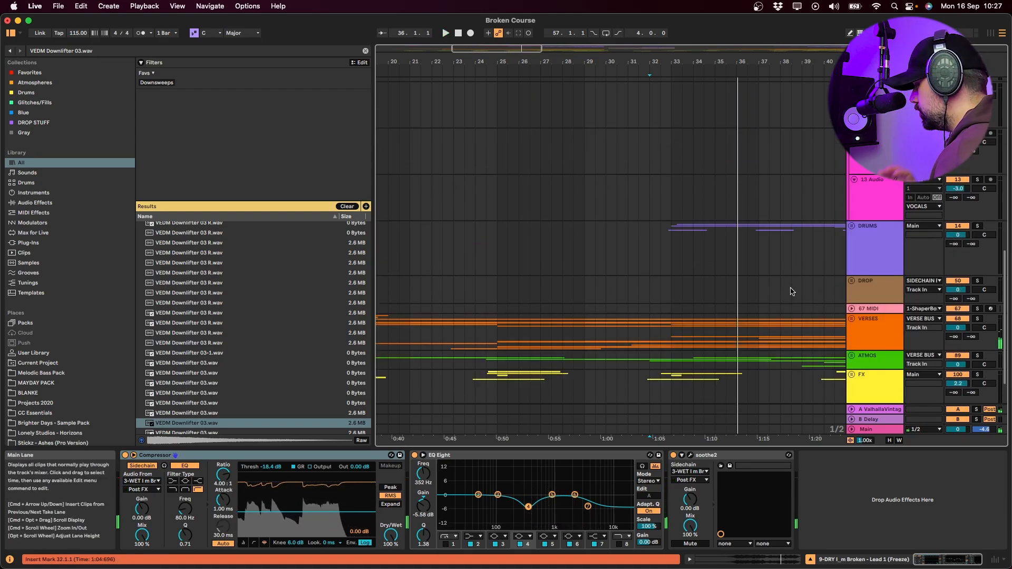
click(470, 323)
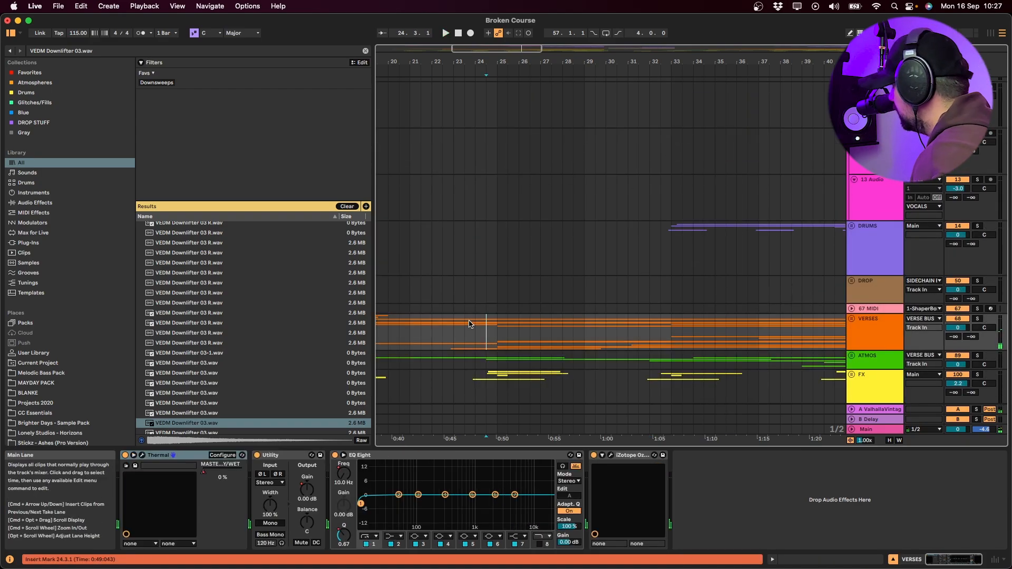
scroll(533, 337, down, 3)
scroll(515, 339, left, 5)
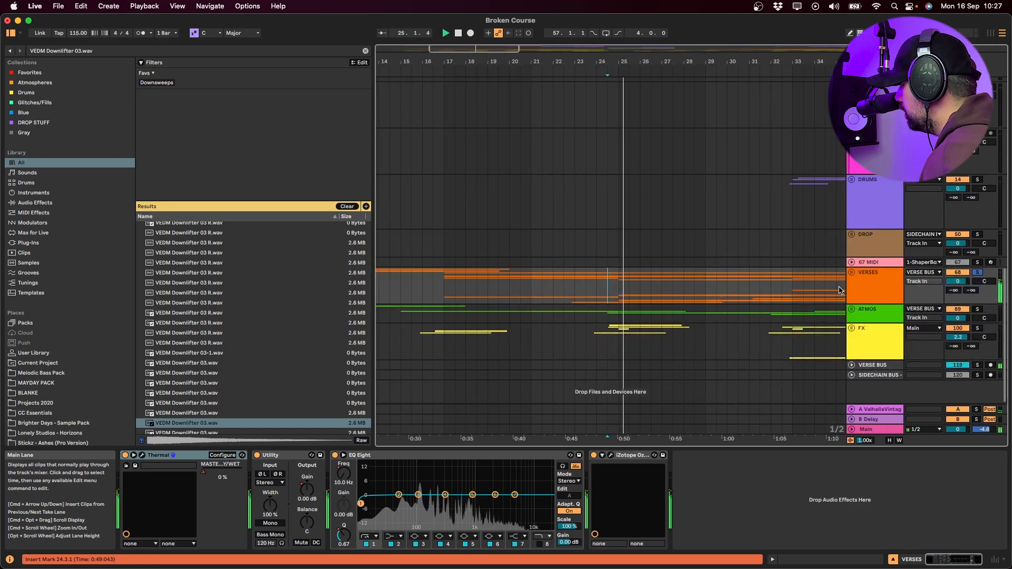
click(853, 273)
scroll(474, 319, down, 10)
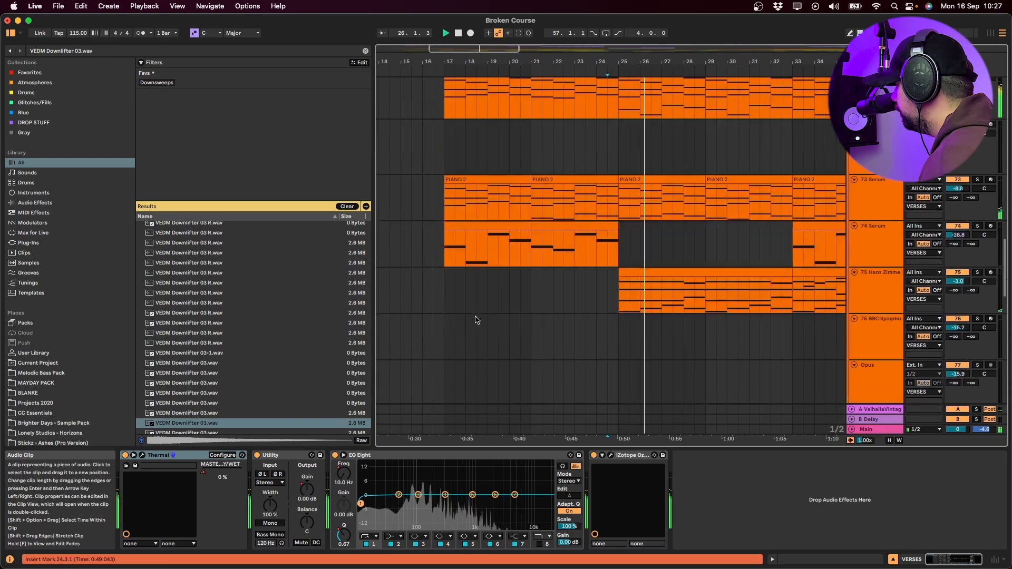
- Solo track 85 and play its EYES WIDE SHUT LEAD 3 clip from bar 17
scroll(476, 320, down, 5)
click(503, 280)
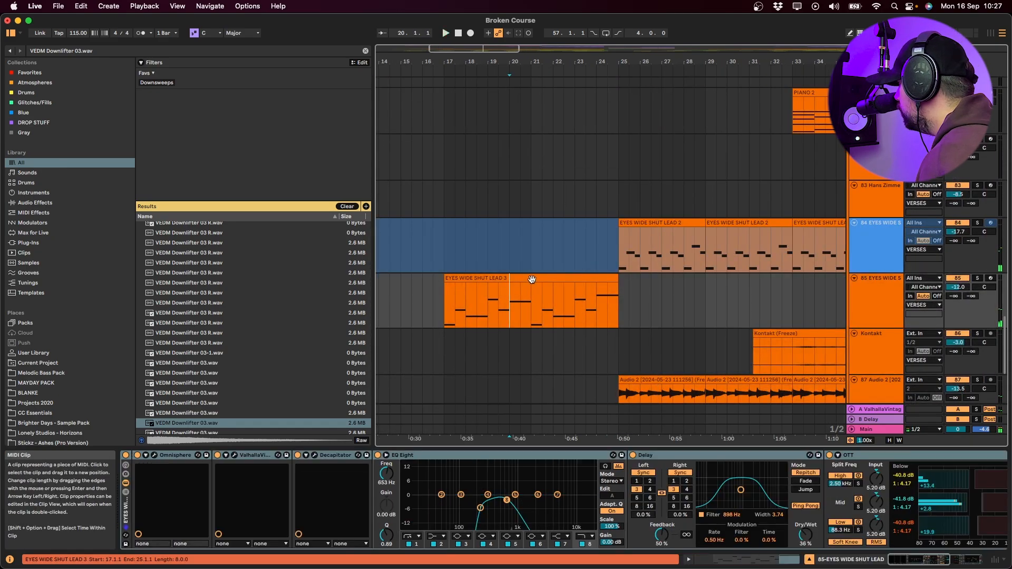
click(978, 278)
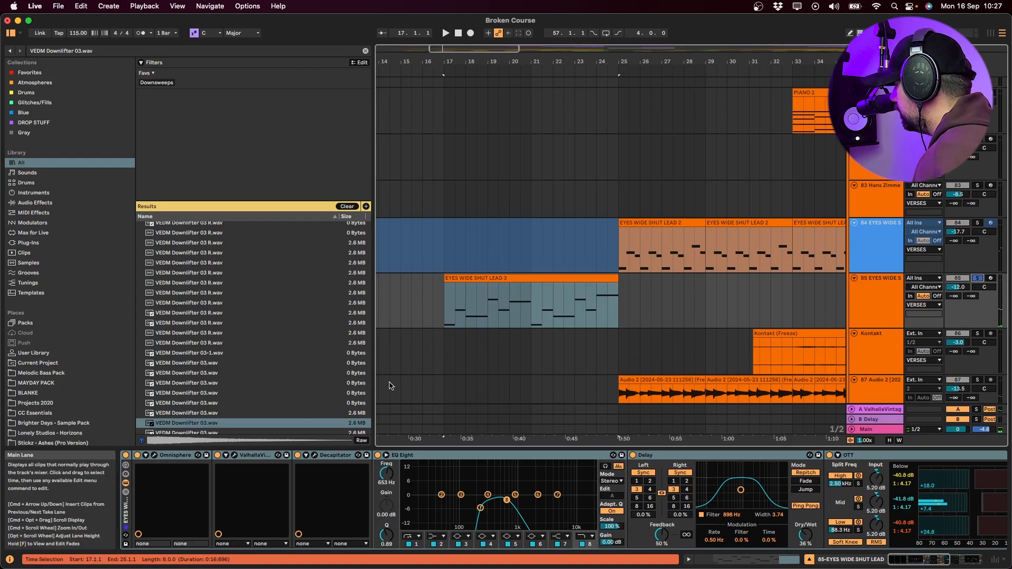
click(471, 276)
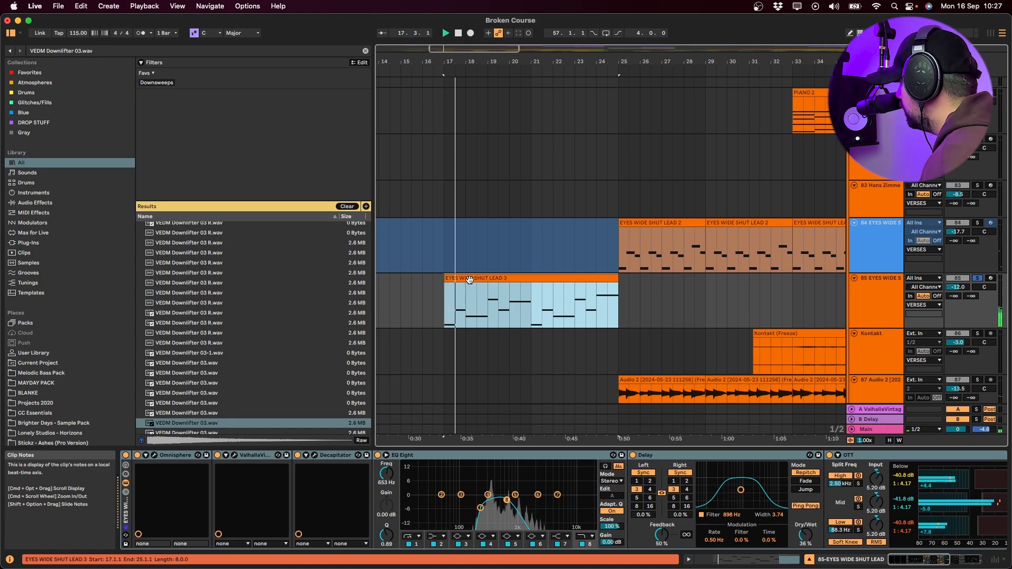
- Switch off all effects after Omnisphere on track 85, from the Valhalla reverb to the final EQ Eight, and play the clip dry
click(265, 456)
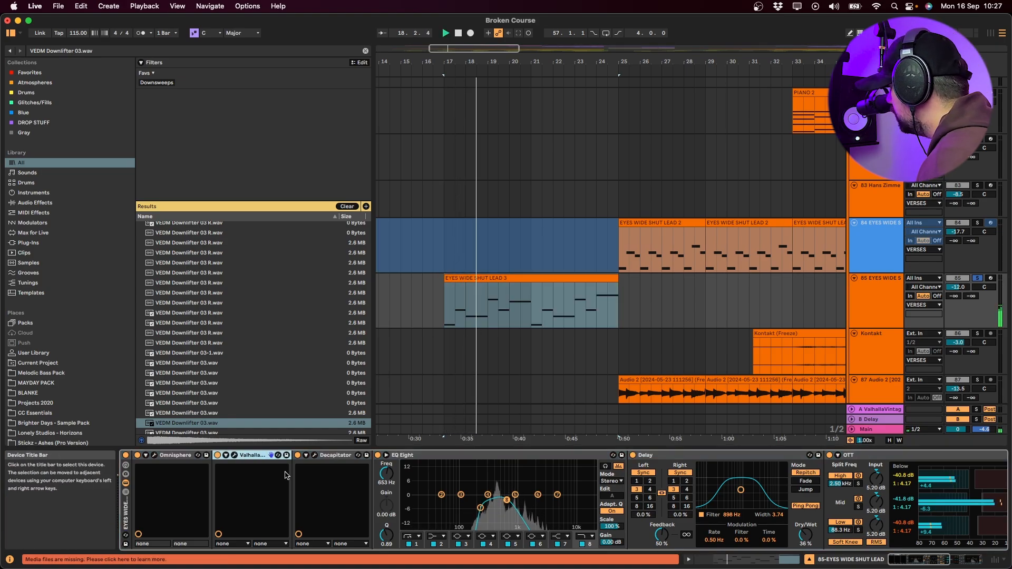
scroll(527, 506, right, 10)
click(747, 458)
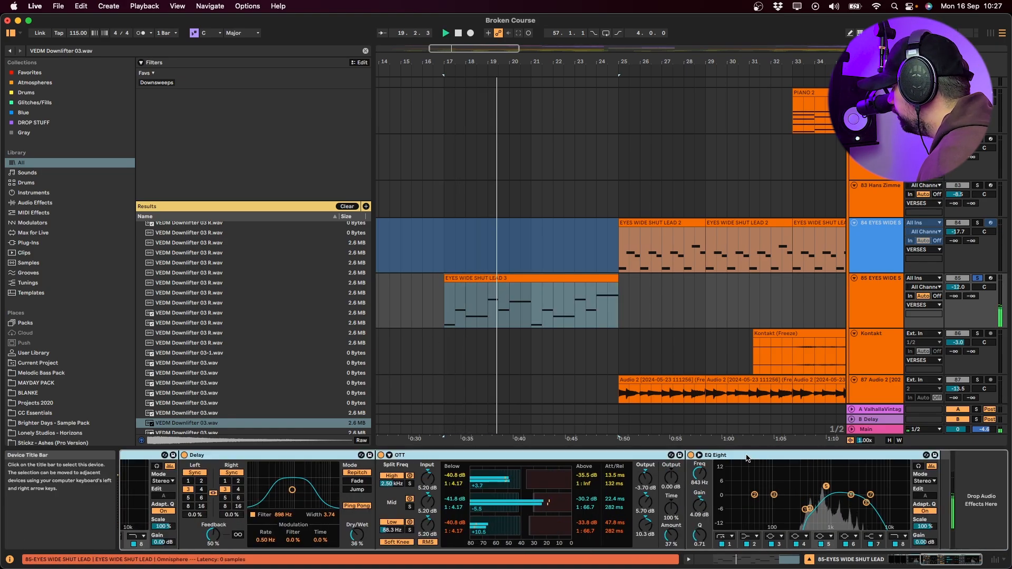
click(473, 301)
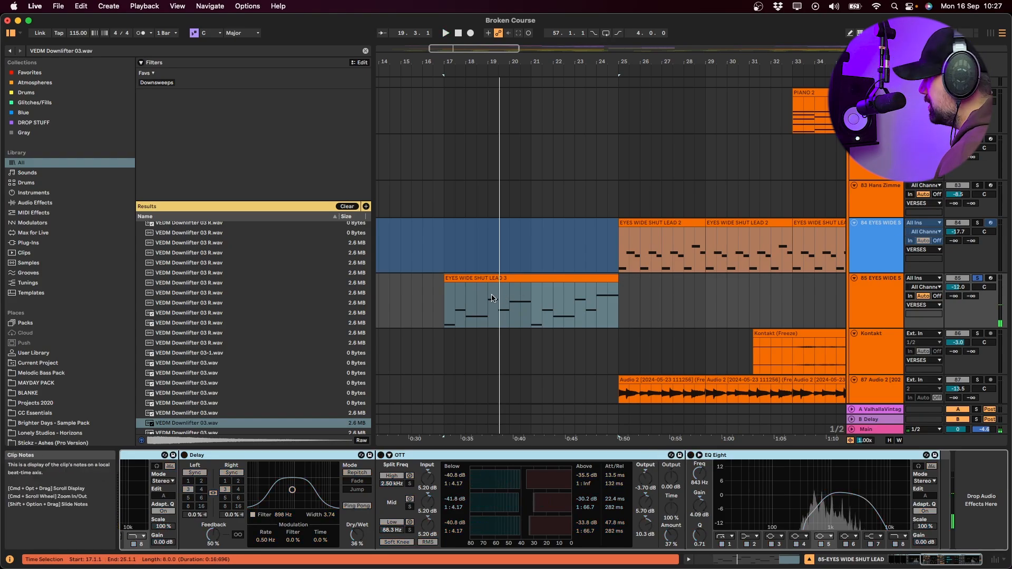
key(space)
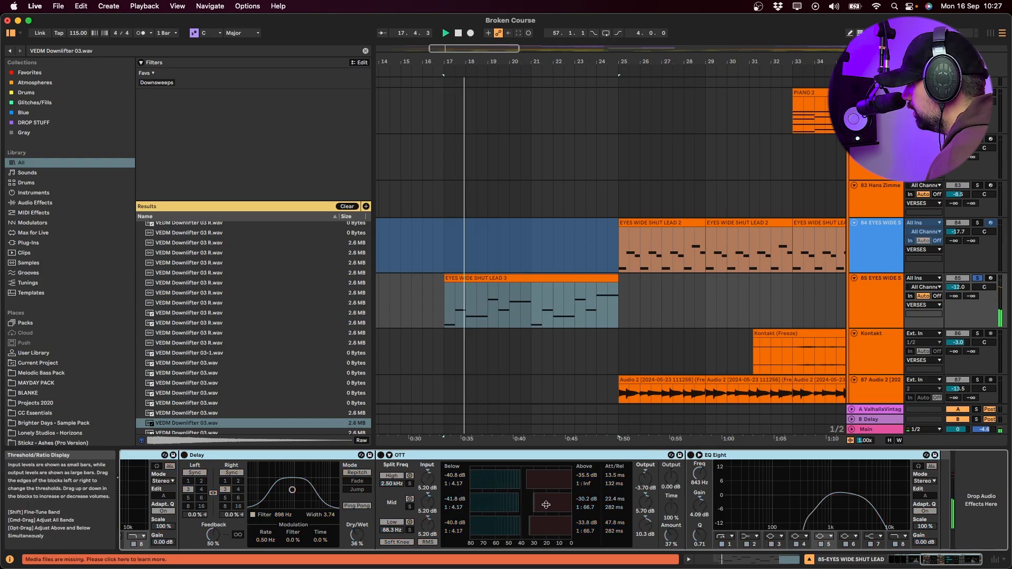
click(734, 479)
- Switch track 85's effects back on one at a time, from the Valhalla reverb through Decapitator, EQ Eight, Delay, OTT and final EQ Eight, while listening
scroll(734, 478, left, 5)
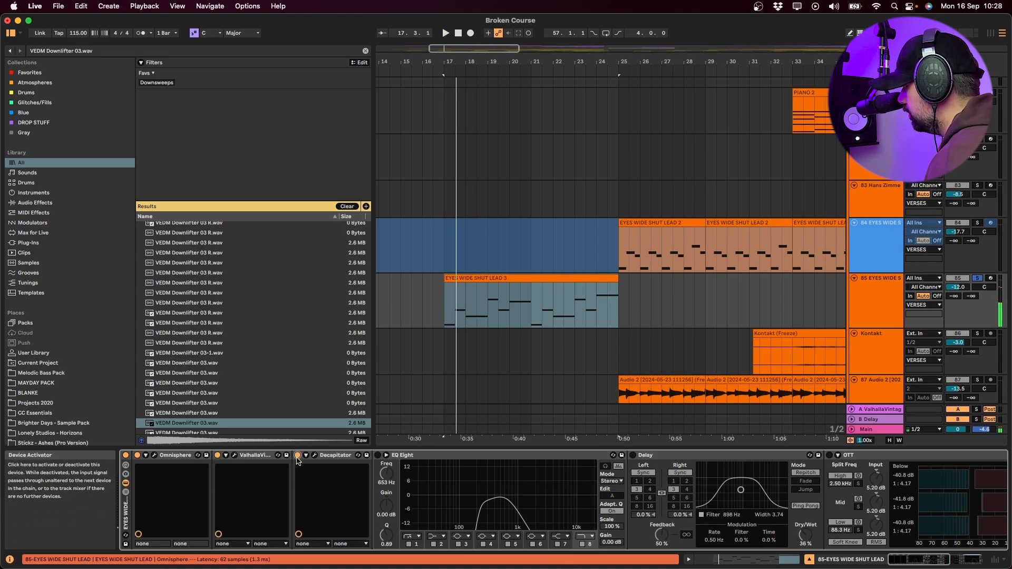
click(377, 456)
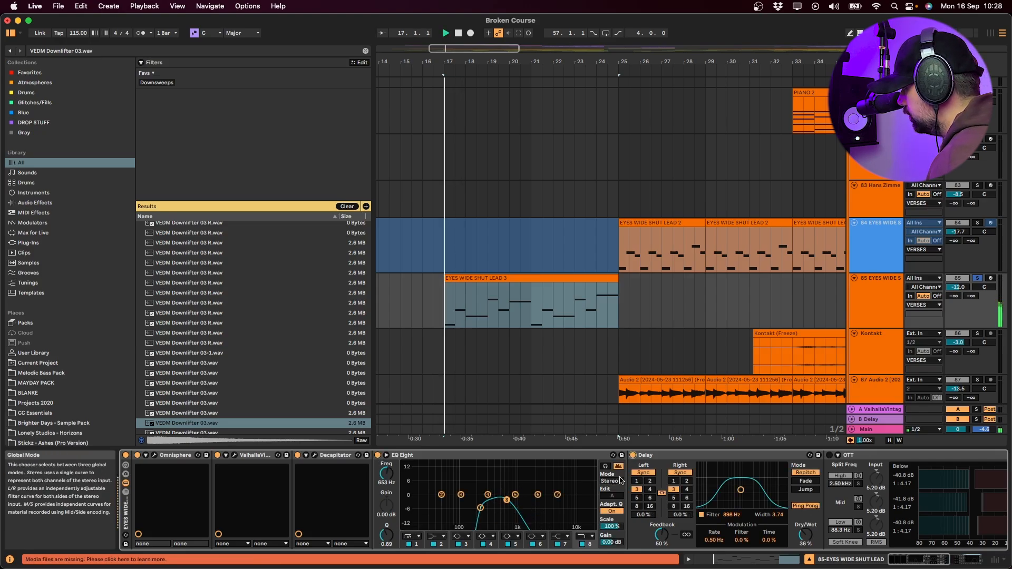
click(634, 455)
scroll(641, 456, right, 5)
click(644, 455)
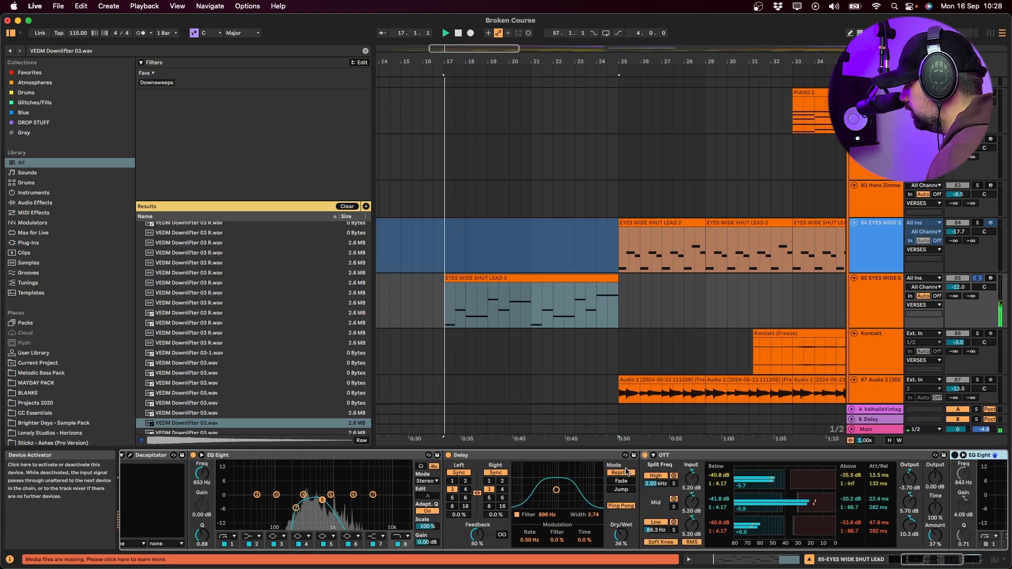
scroll(675, 457, right, 5)
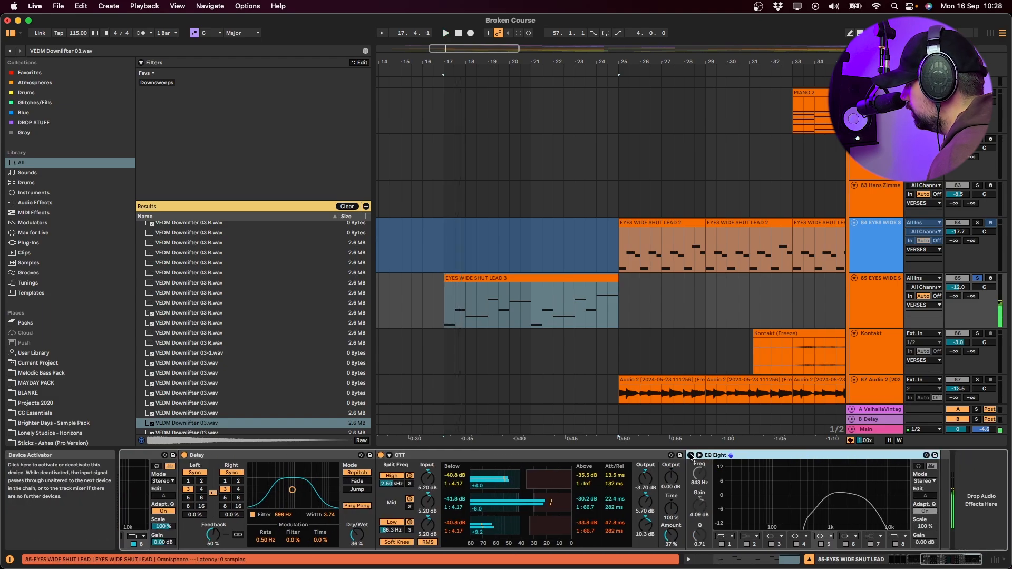
click(691, 455)
key(space)
- Stop playback and select the VERSES group to show its device chain
scroll(606, 474, left, 6)
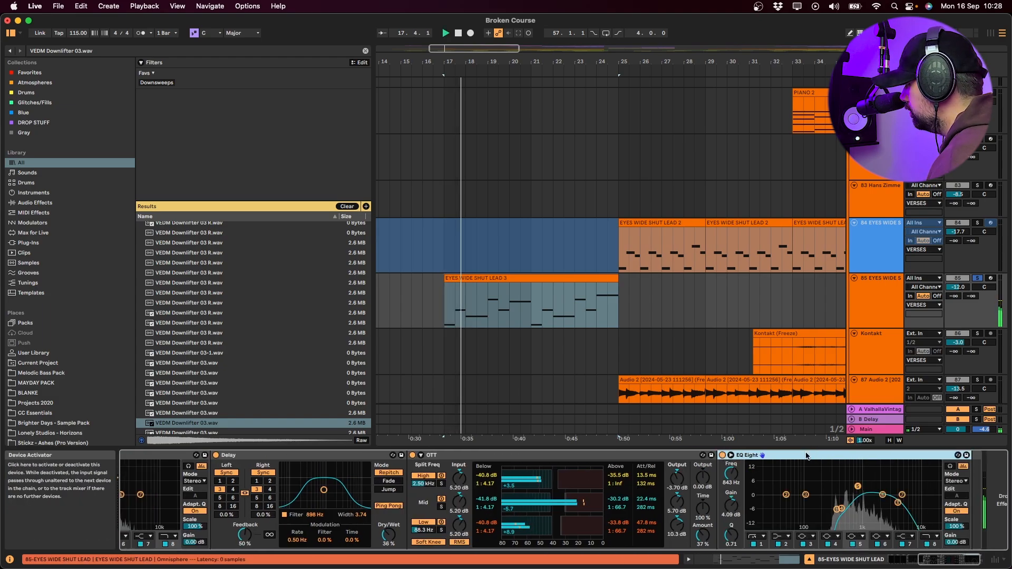
scroll(761, 386, left, 4)
scroll(762, 387, up, 2)
key(space)
scroll(765, 386, up, 4)
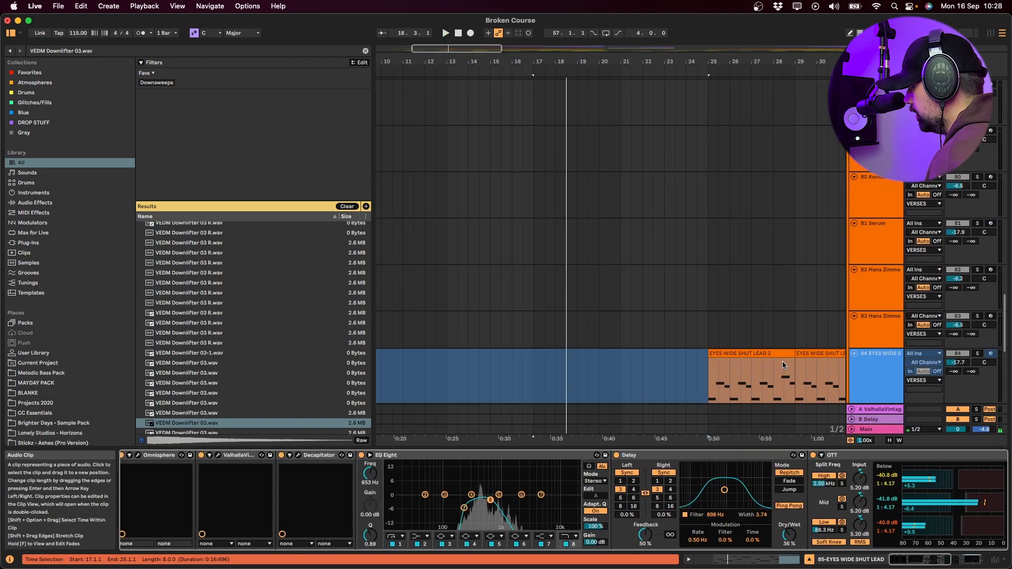
scroll(767, 370, down, 6)
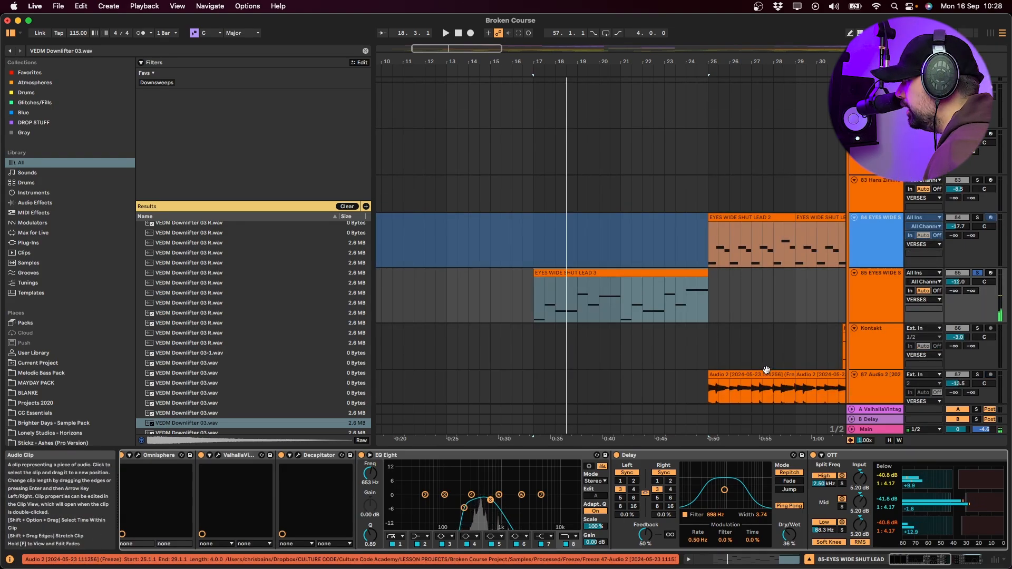
scroll(749, 351, up, 20)
click(872, 139)
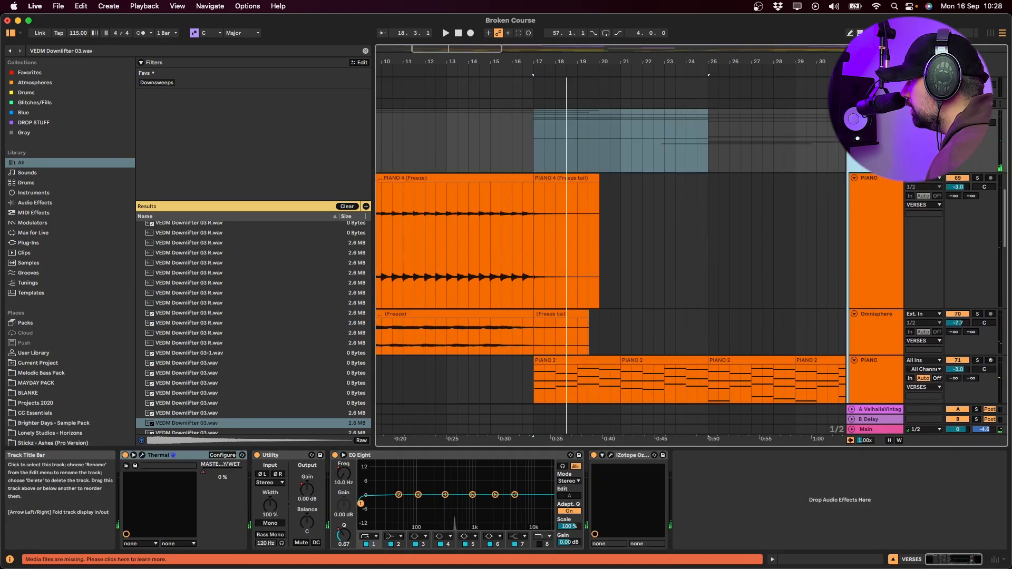
- Play the arrangement and collapse all the tracks inside the VERSES group
key(space)
scroll(896, 258, up, 3)
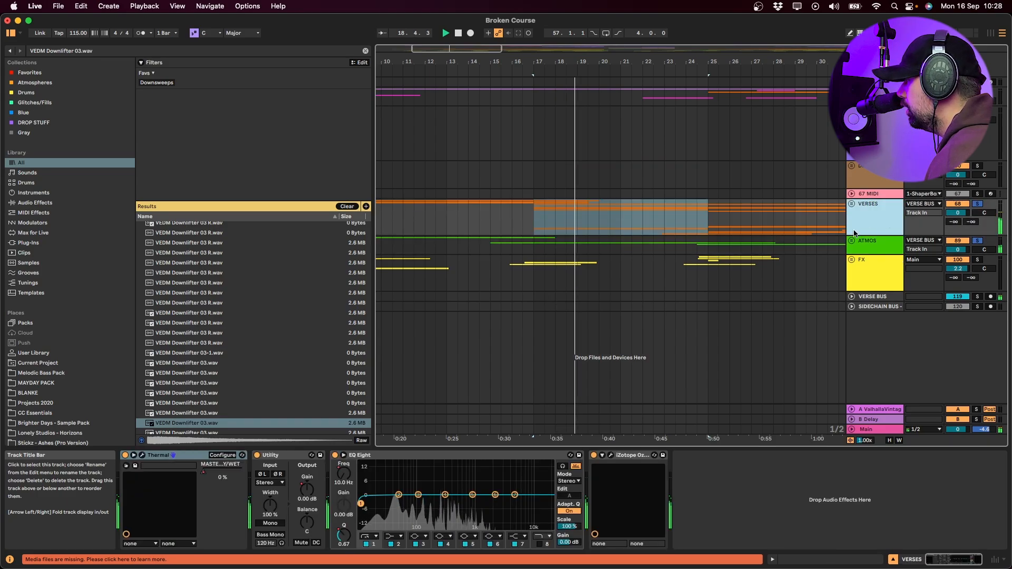
click(852, 204)
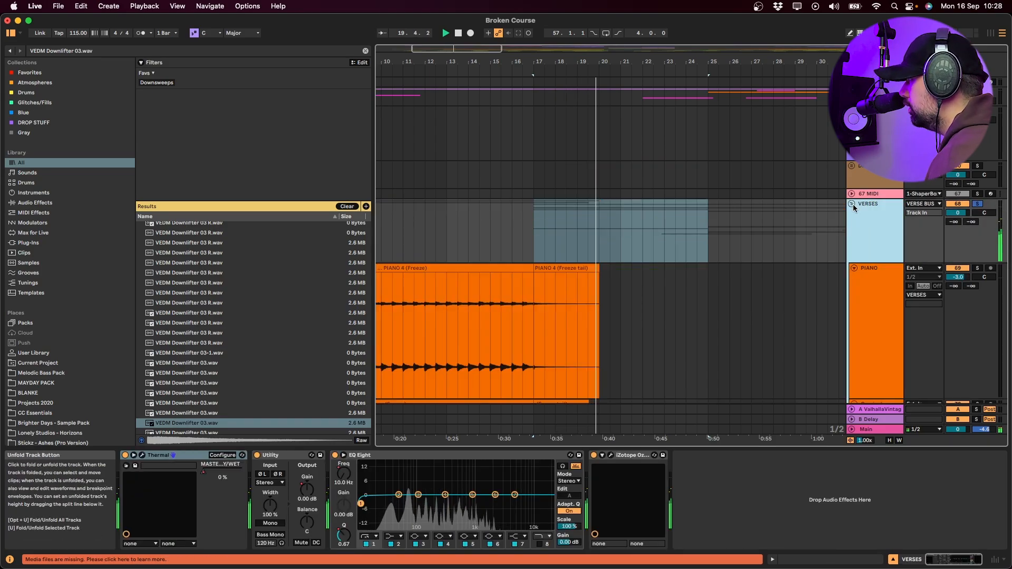
click(852, 204)
click(852, 204)
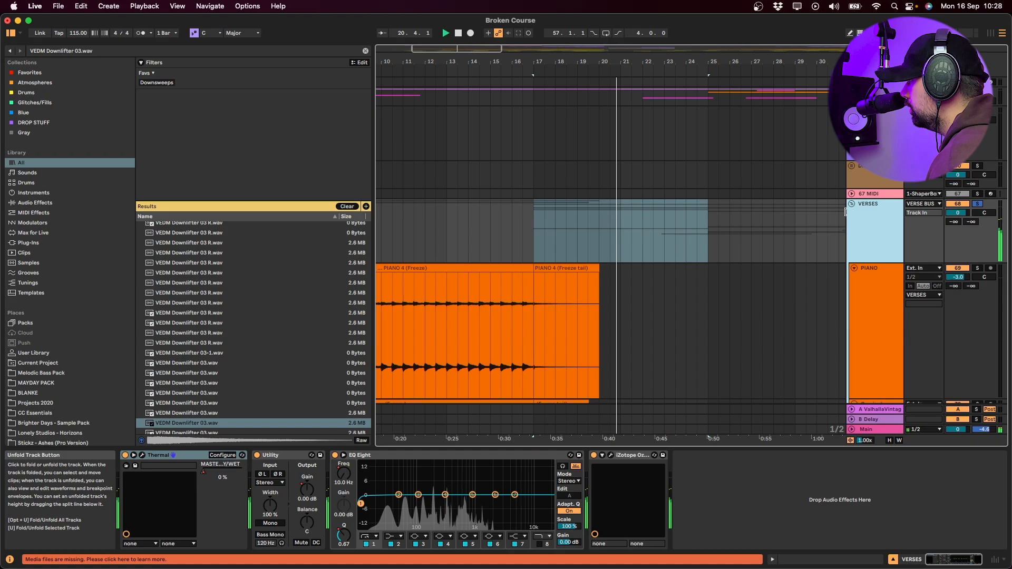
alt+click(854, 268)
scroll(860, 275, down, 4)
- Compare track 85 in and out of the verse mix, unfold it and select its EYES WIDE SHUT LEAD 3 clip
click(978, 337)
click(978, 337)
click(964, 338)
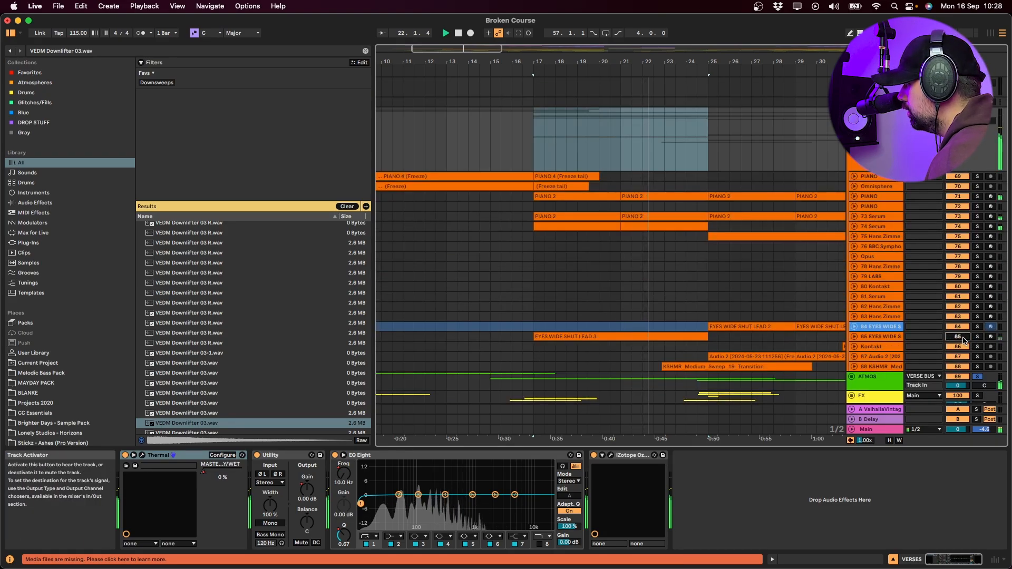
click(854, 337)
click(692, 338)
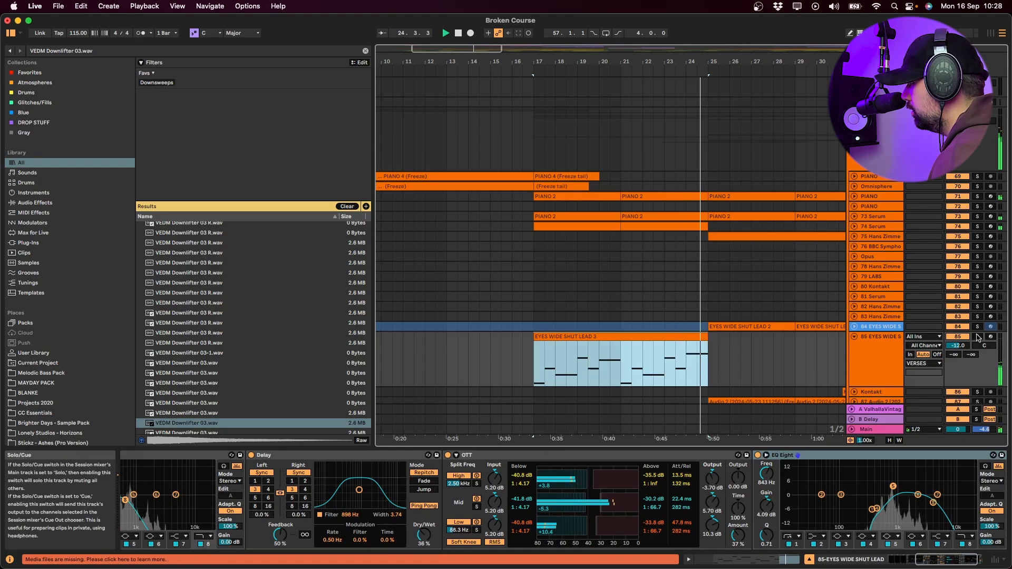
- Set the insert mark at bar 25 in the VOCALS group, stop playback and unfold the group to show its tracks
scroll(799, 232, up, 3)
scroll(687, 206, right, 3)
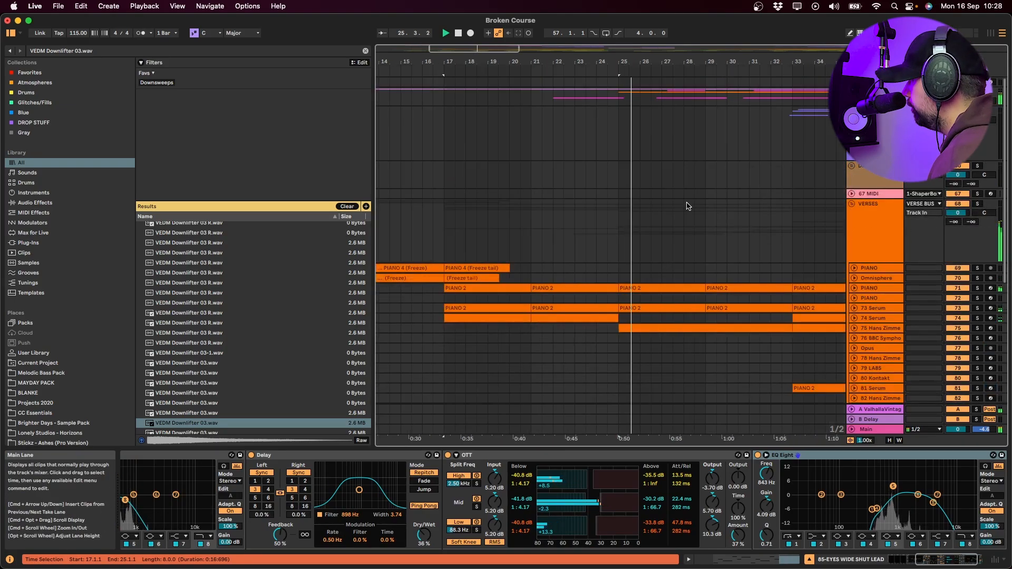
click(617, 104)
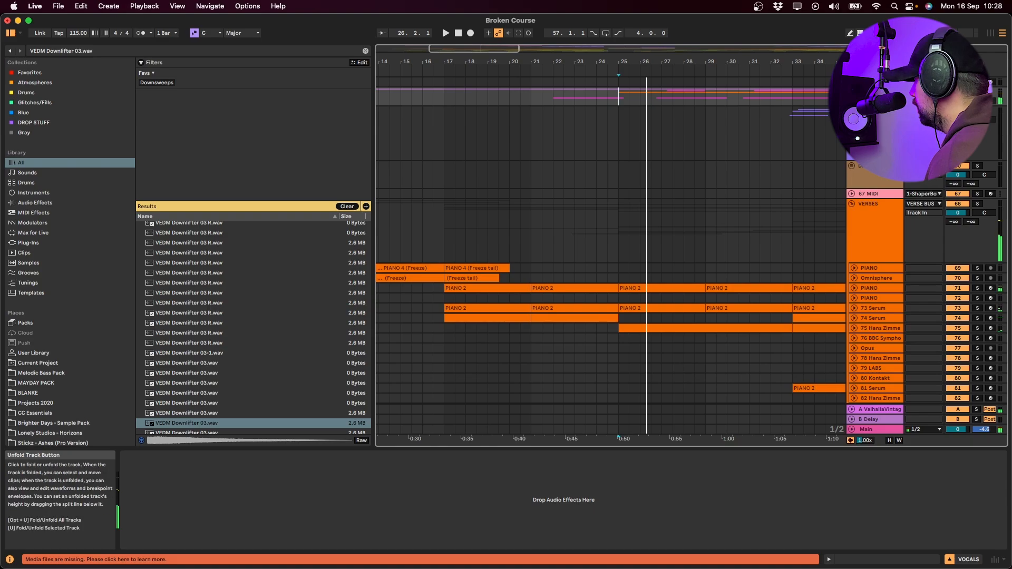
scroll(681, 211, up, 5)
scroll(638, 211, down, 6)
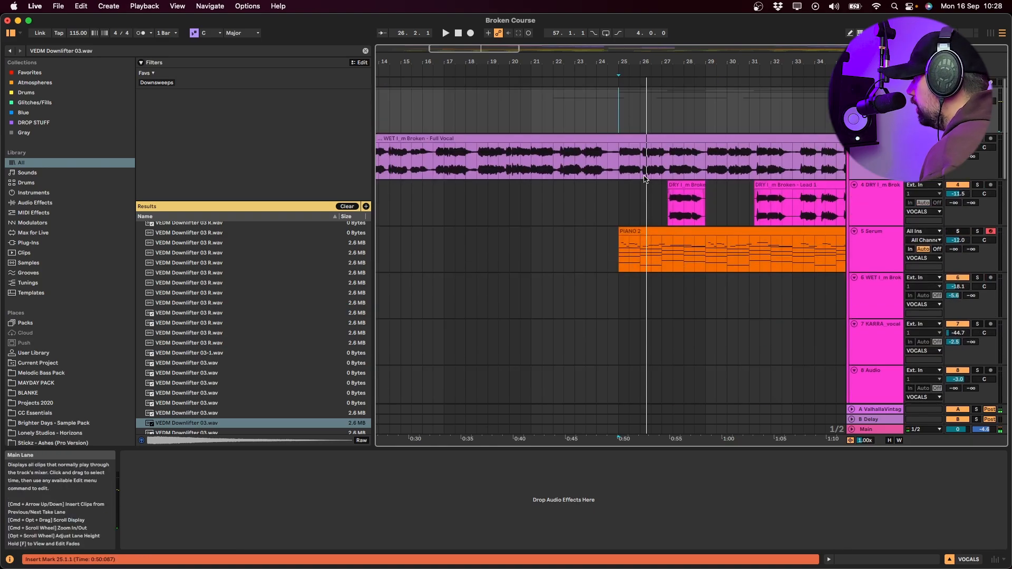
scroll(632, 259, up, 8)
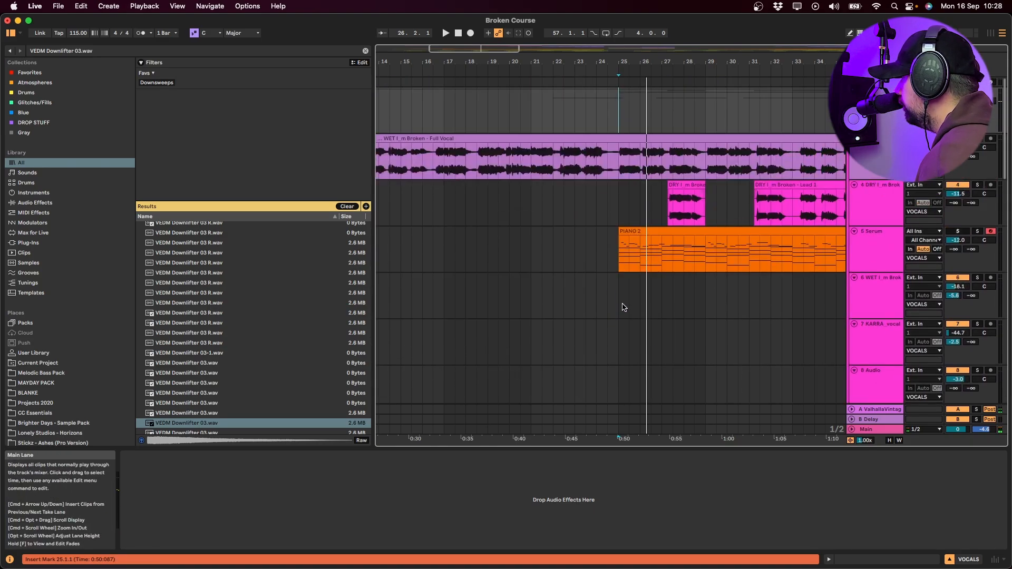
- Solo the WET full vocal track and play it from bar 25, adding the DRY Lead 1 track to the solo
click(669, 204)
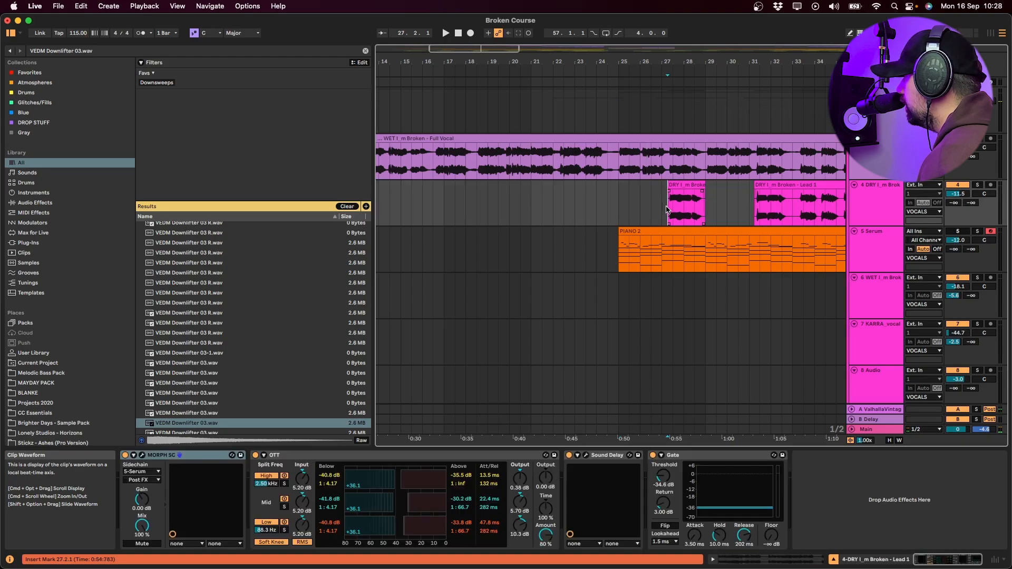
click(620, 169)
key(s)
key(space)
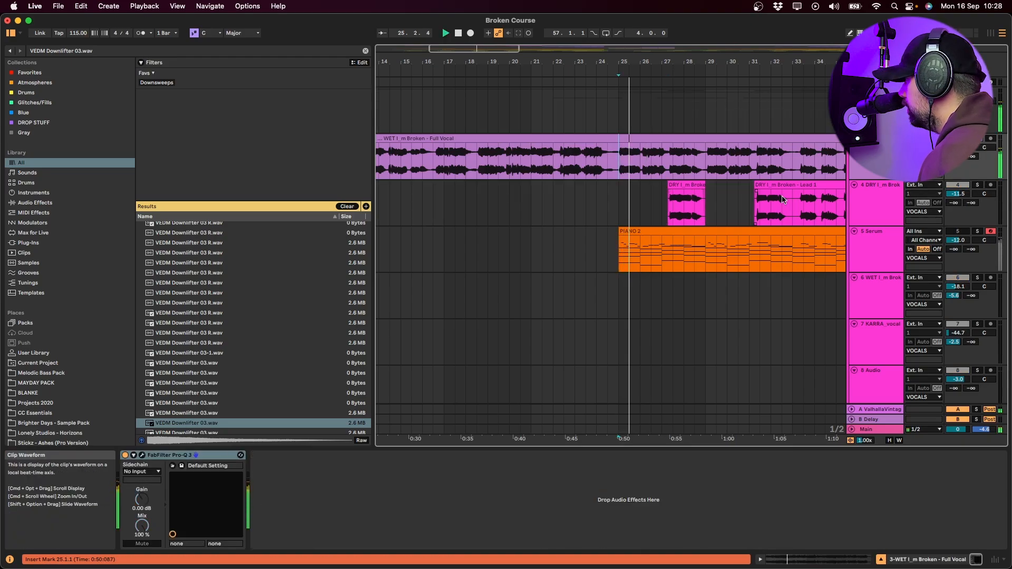
click(869, 197)
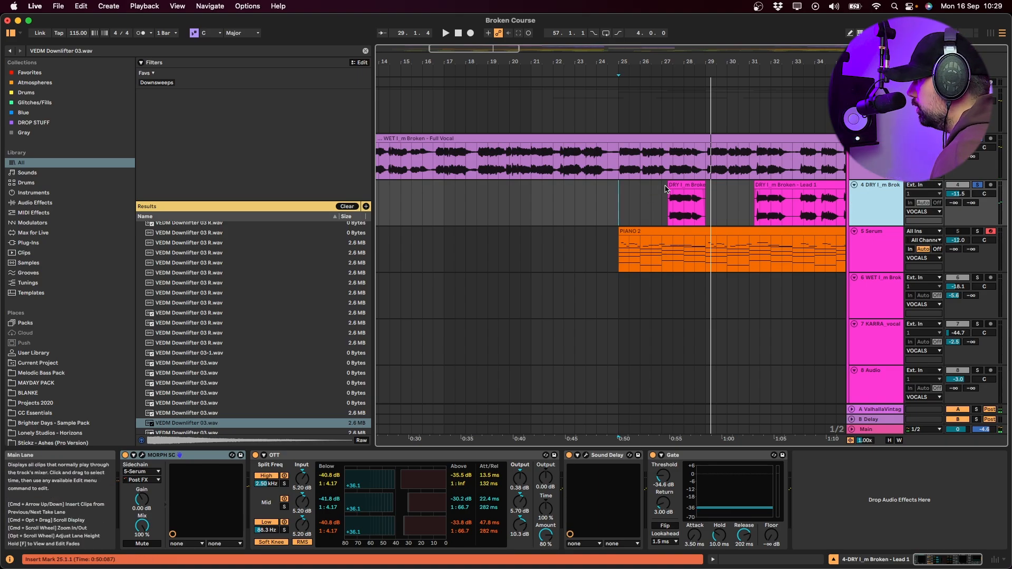
- Try extending the first DRY Lead 1 clip's start back to bar 25 during playback, and undo the extension
drag(668, 195, 596, 195)
key(space)
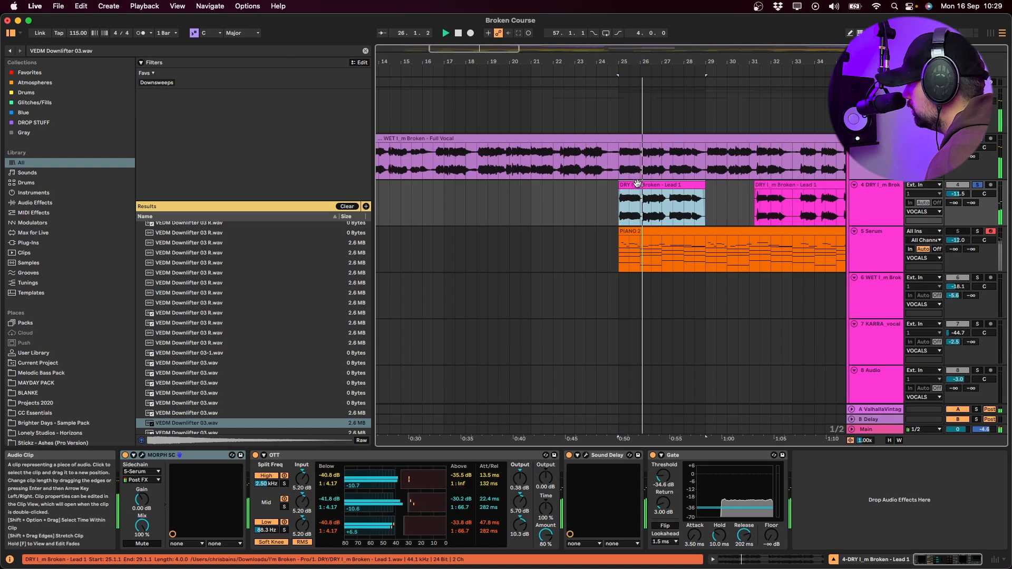
key(super+z)
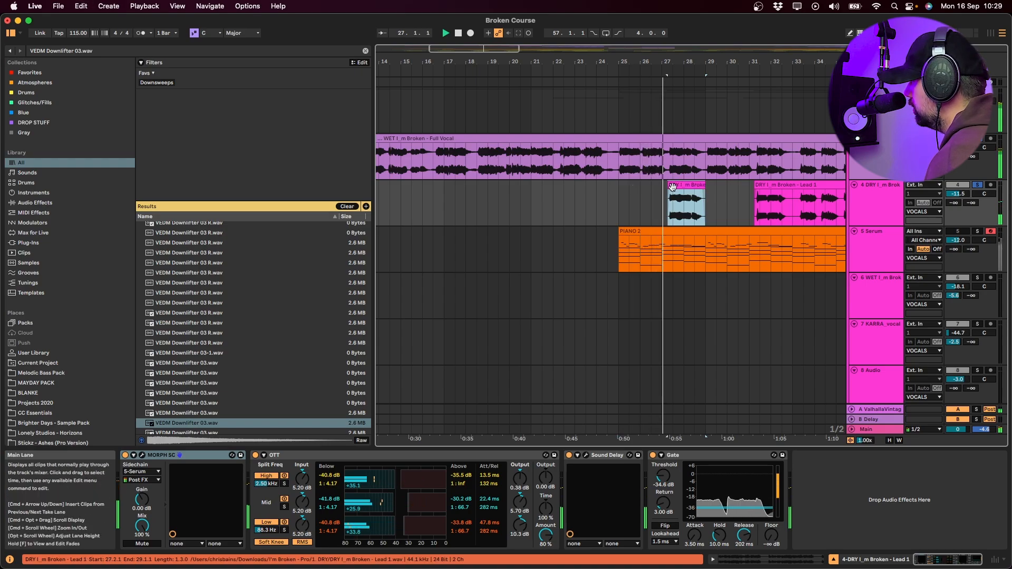
key(space)
- Highlight the full vocal sections above both DRY Lead 1 clips and its bar 25 phrase, and select the first DRY clip
drag(665, 167, 695, 198)
drag(751, 166, 789, 201)
drag(619, 165, 638, 165)
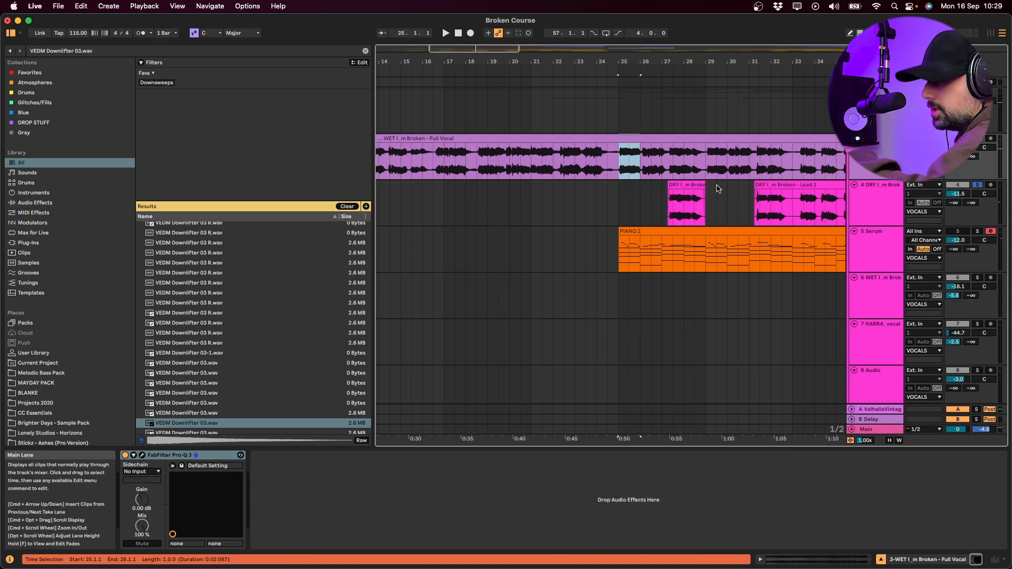
click(682, 186)
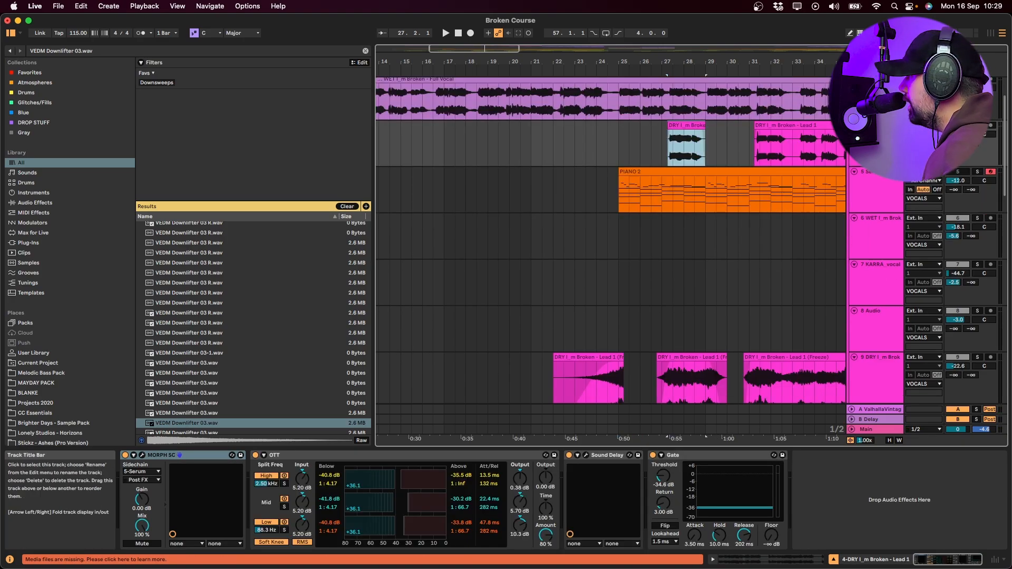
- Switch the solo from the DRY Lead 1 track to the Serum track and play its PIANO 2 clip from bar 25
click(977, 125)
click(977, 125)
click(757, 169)
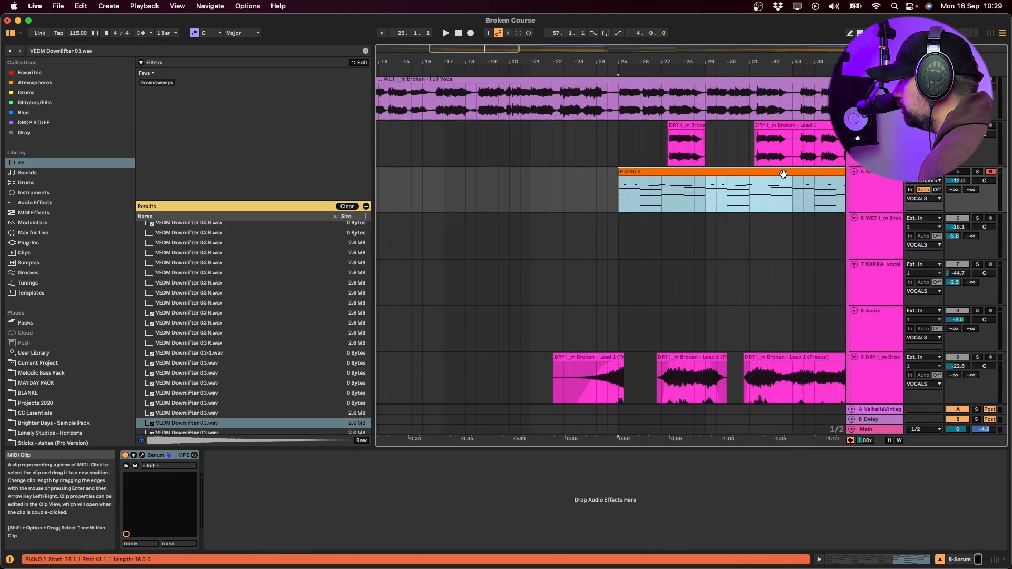
key(s)
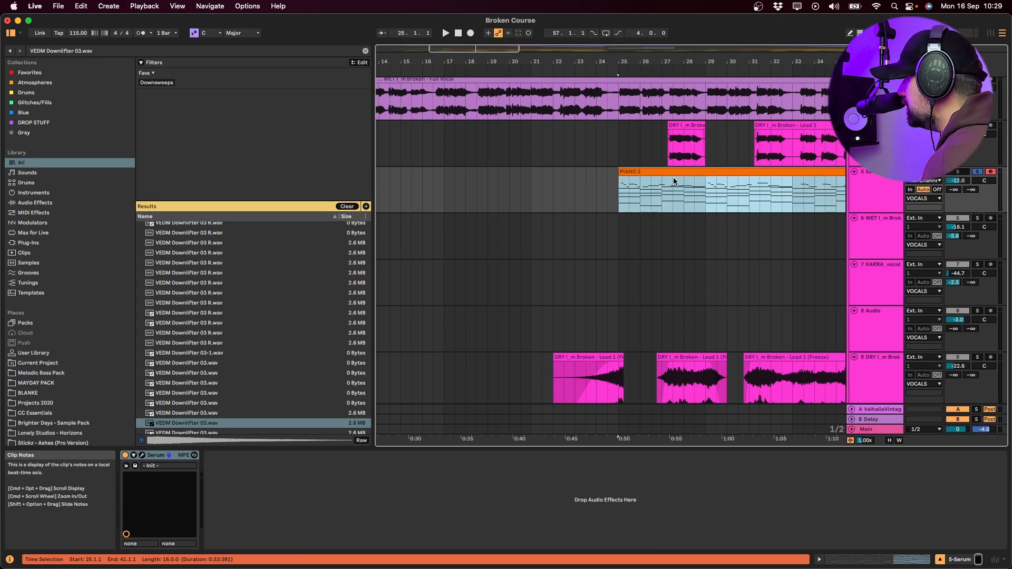
key(space)
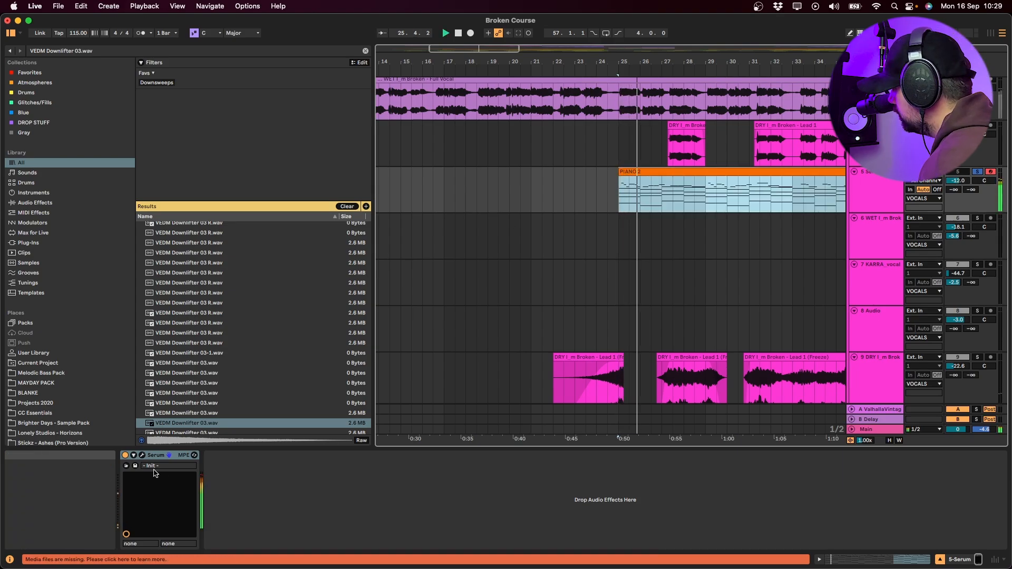
- Set oscillator B's level to 52% in the Serum synth on track 5, listening to the clip, and close the synth
click(142, 457)
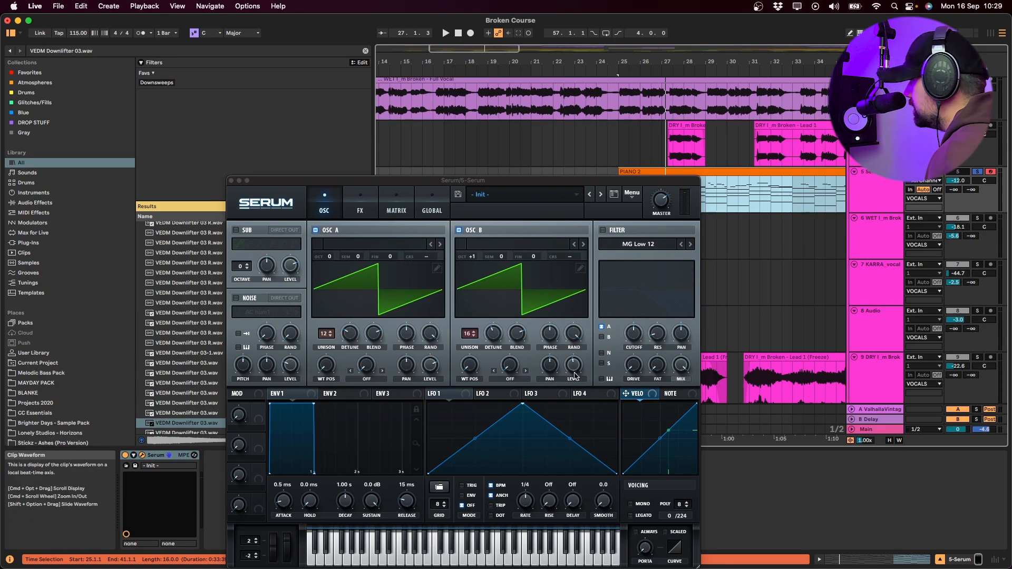
drag(573, 371, 582, 334)
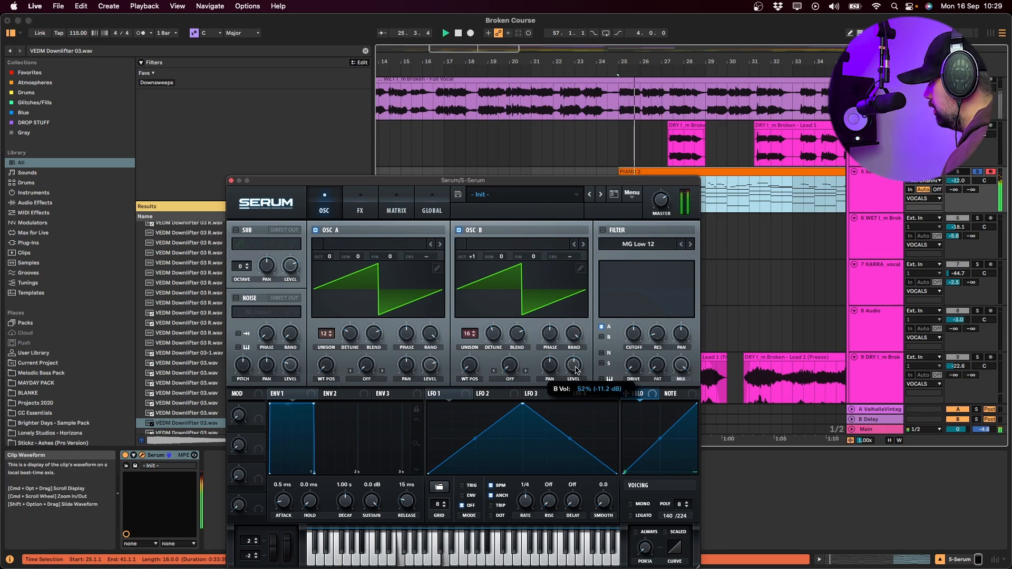
click(231, 181)
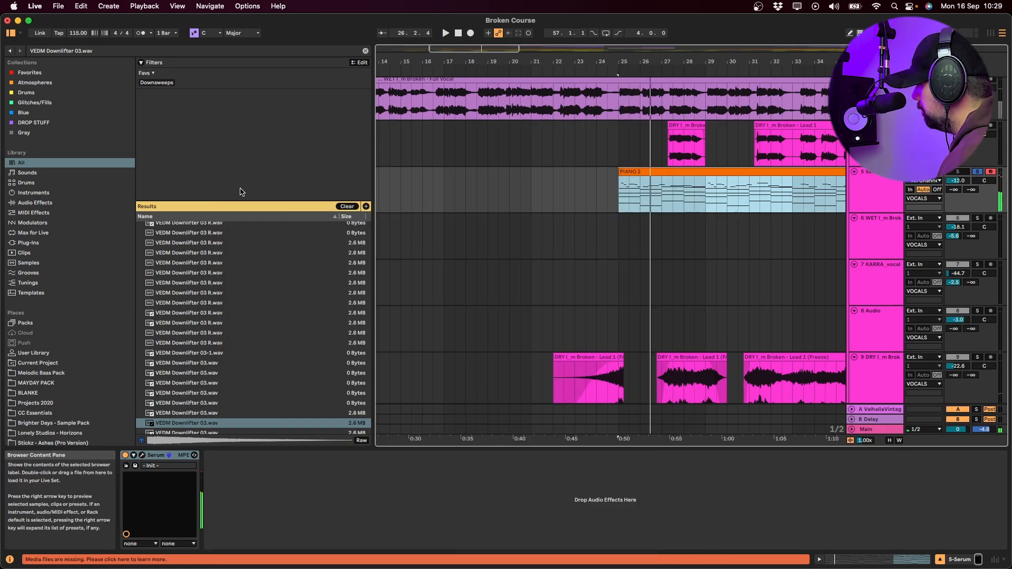
- Unsolo the Serum track, play the DRY Lead 1 track from bar 27 and show its MORPH SC plug-in
click(647, 99)
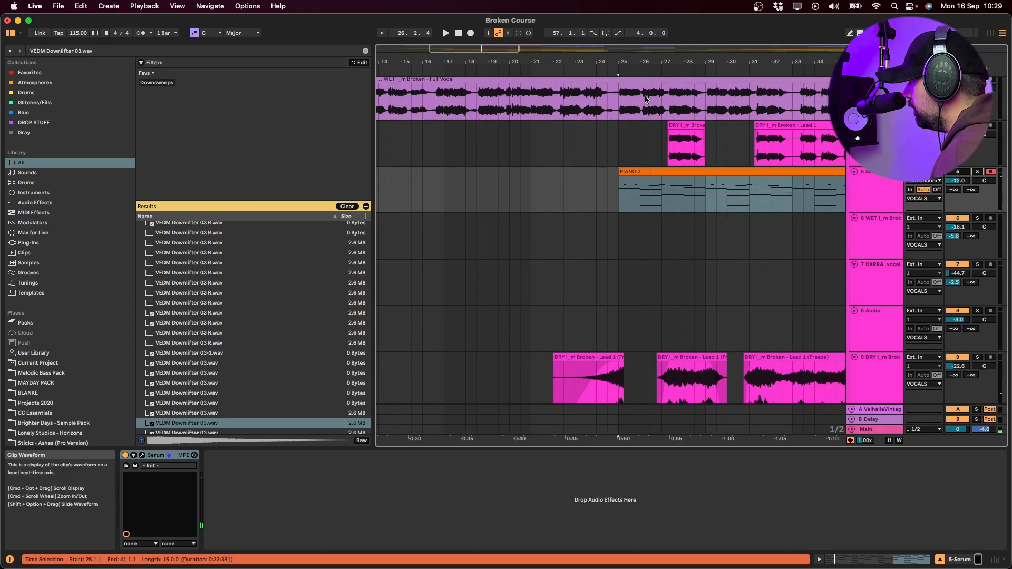
click(662, 145)
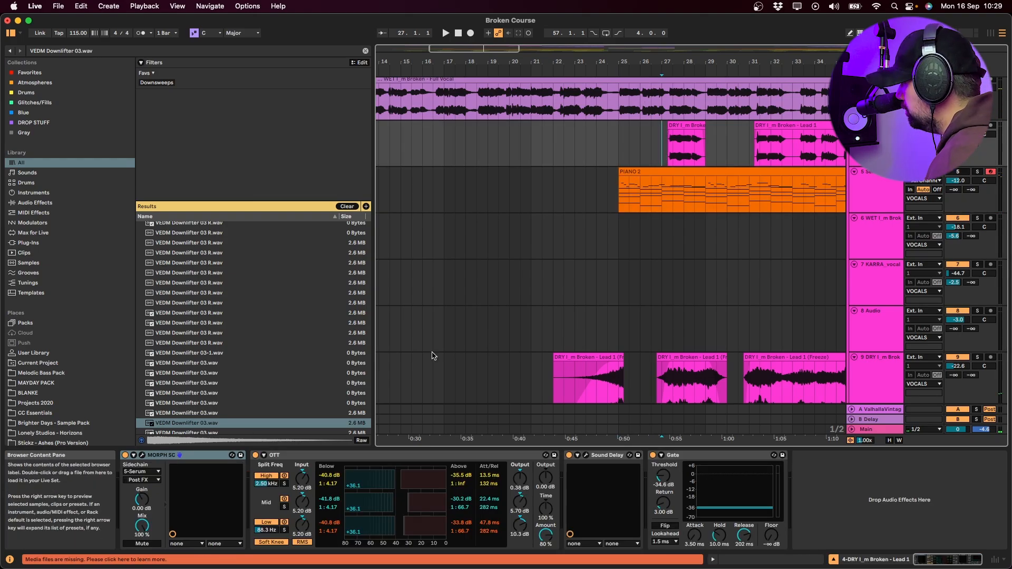
key(space)
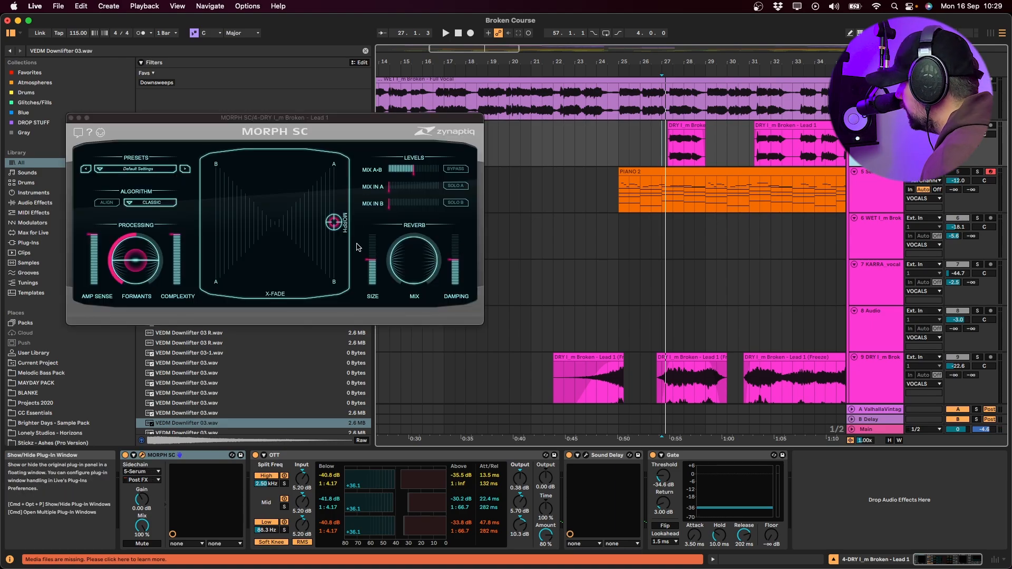
- Sweep MORPH SC's X-Fade/Morph control through its A and B corners while the DRY clip plays, ending midway along the Morph side
drag(334, 222, 75, 406)
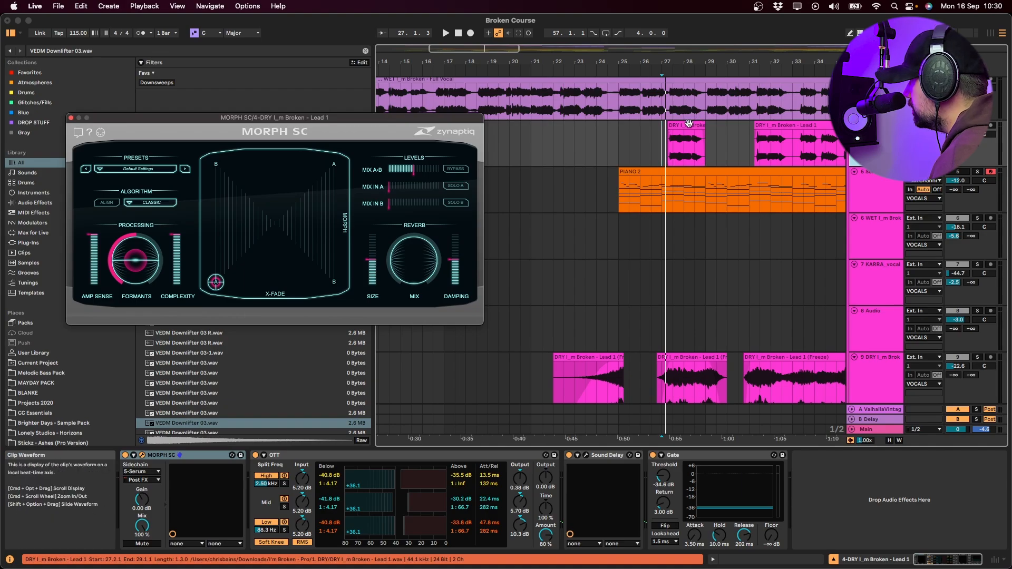
click(704, 159)
key(space)
mouse_move(214, 287)
drag(214, 287, 216, 290)
drag(289, 258, 187, 310)
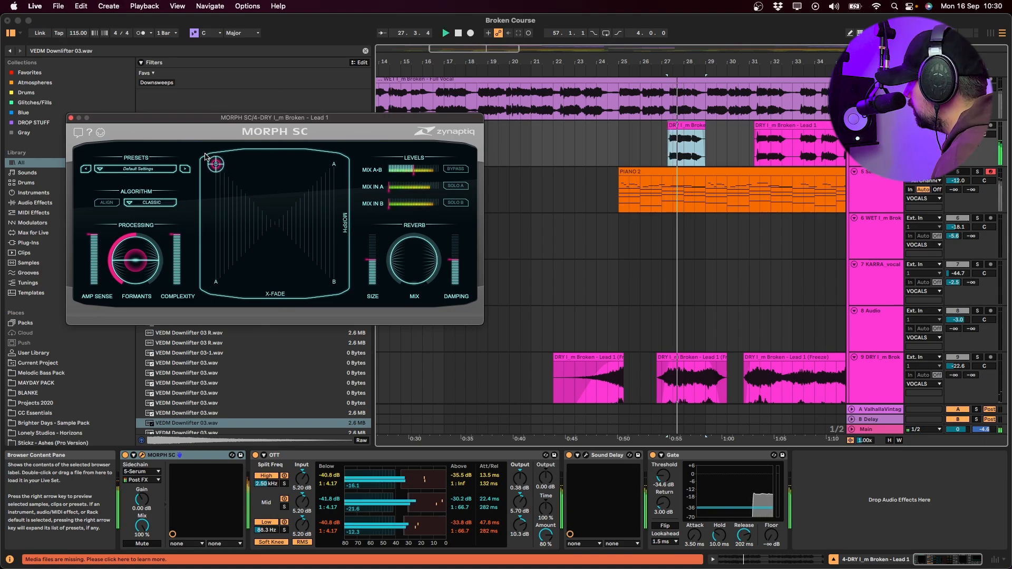
drag(222, 165, 354, 231)
key(space)
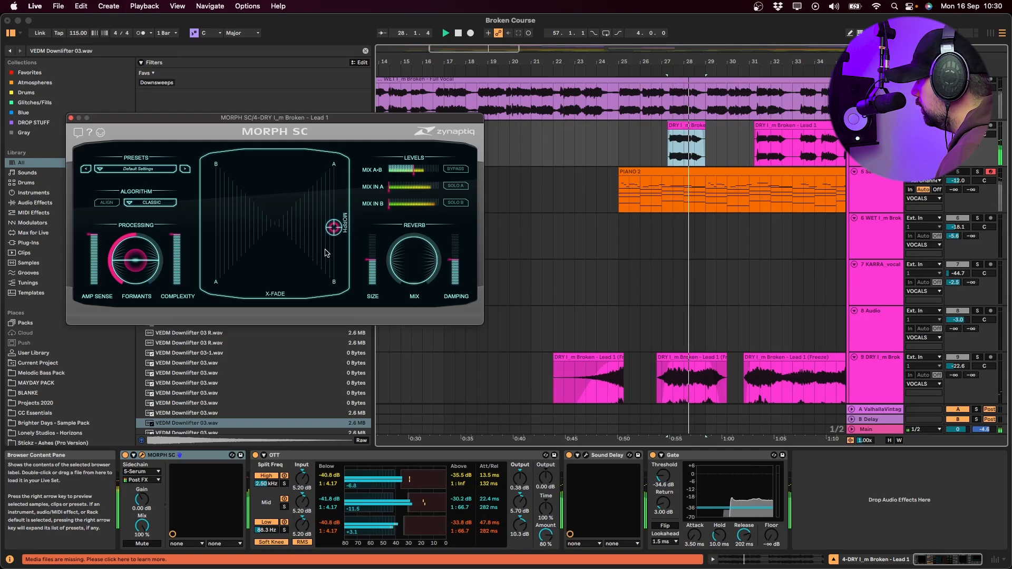
key(space)
- Select the OTT, Sound Delay and Gate effects on the DRY Lead 1 track and play the clip through them
click(326, 455)
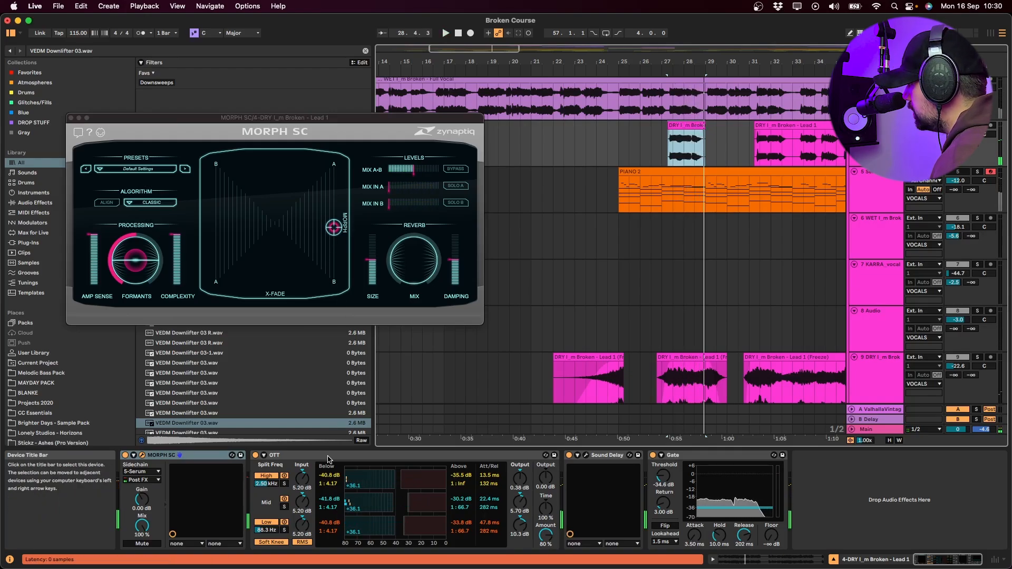
shift+click(657, 457)
key(space)
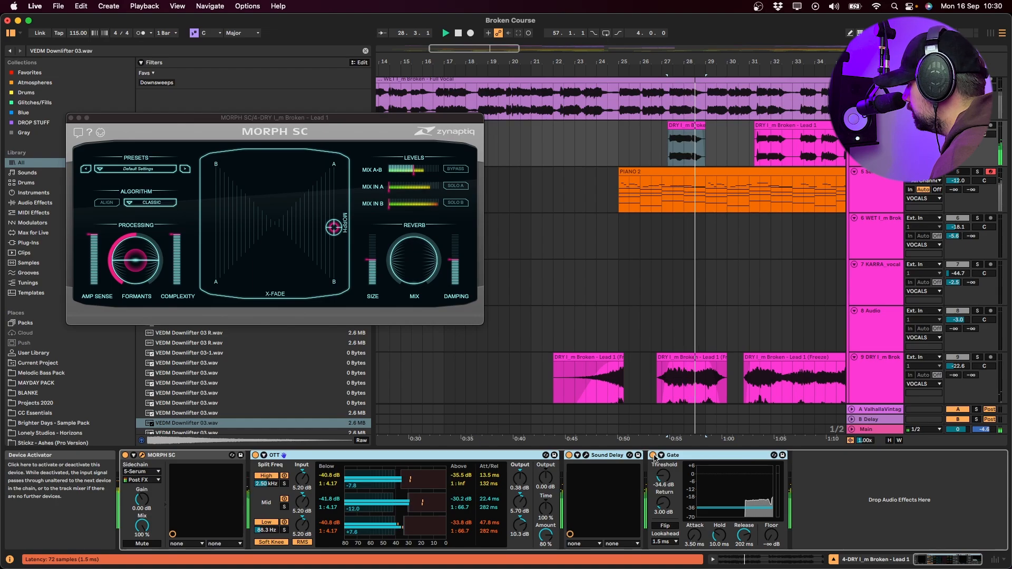
key(space)
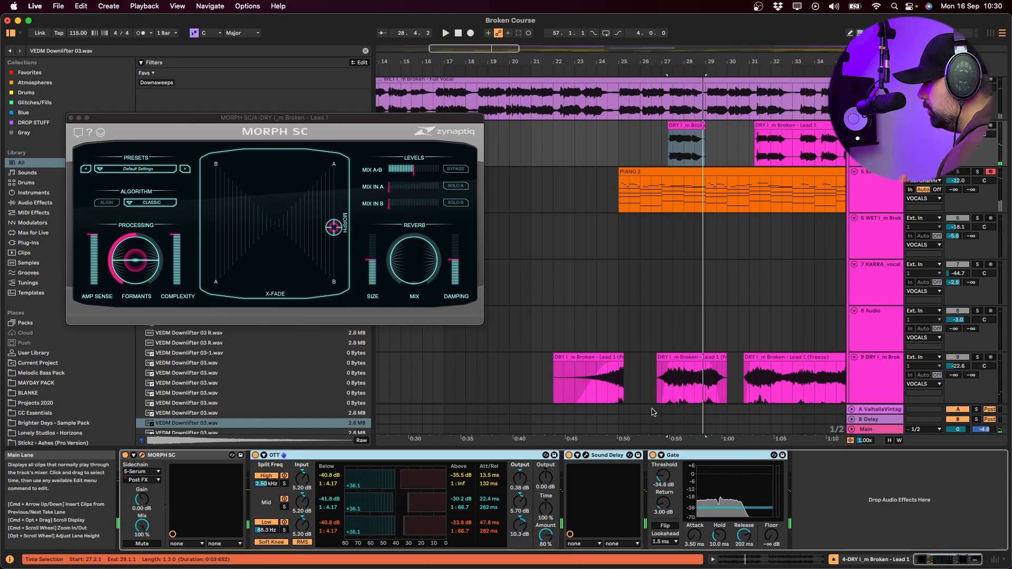
- Play the full vocal from bar 33 together with the soloed DRY Lead 1 track, and close the MORPH SC window
scroll(633, 350, right, 4)
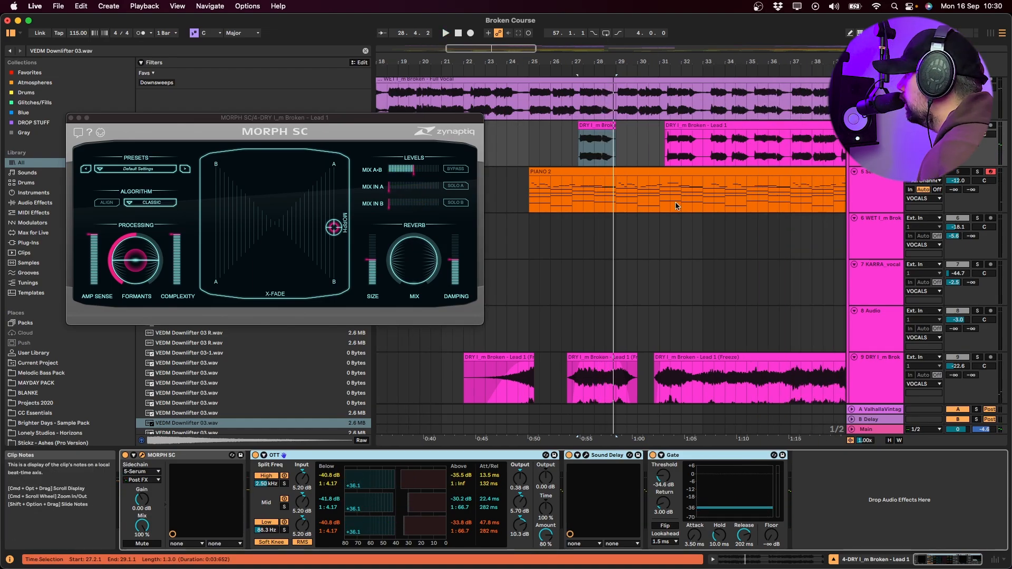
key(Up)
scroll(713, 239, up, 2)
click(703, 168)
key(space)
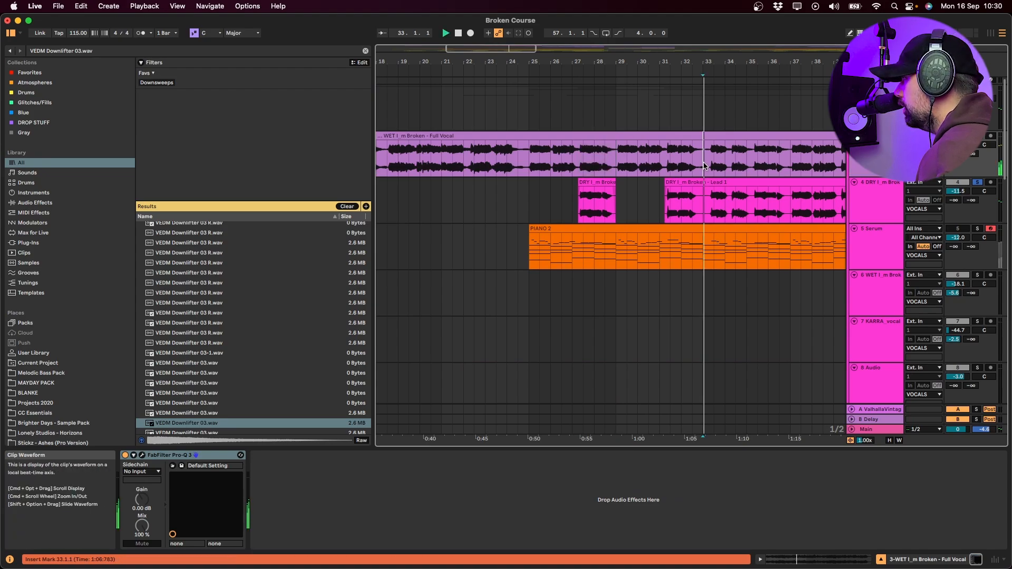
click(866, 199)
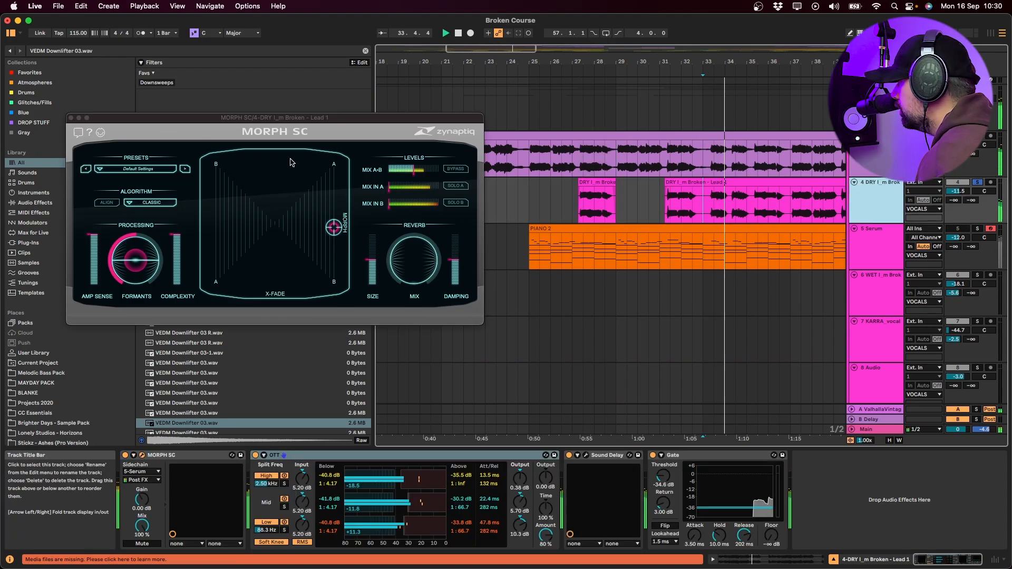
click(71, 118)
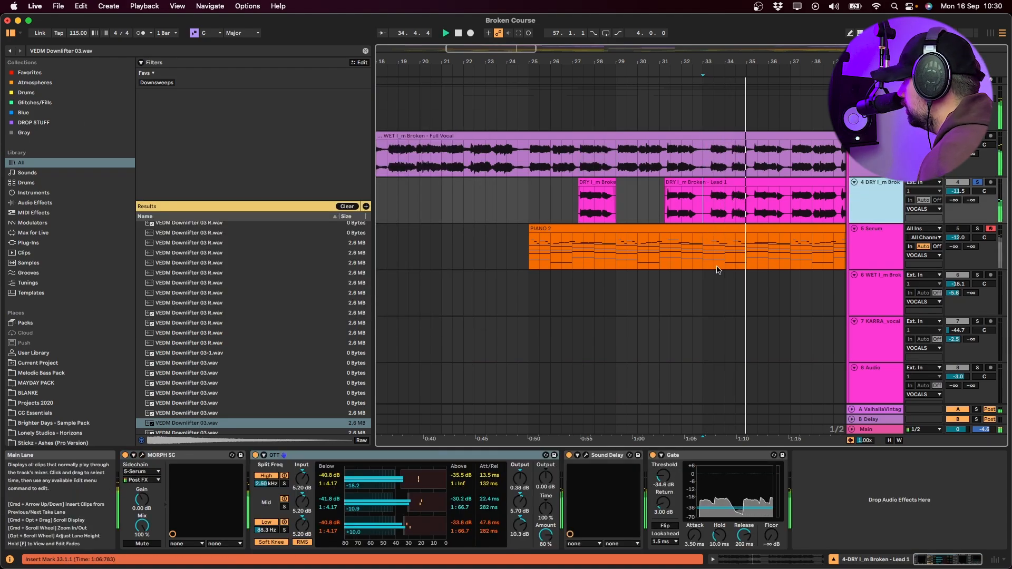
- Unfold the tracks, solo the PIANO track (71) in the verses group and play its clip from bar 25
scroll(736, 285, down, 2)
scroll(737, 285, down, 10)
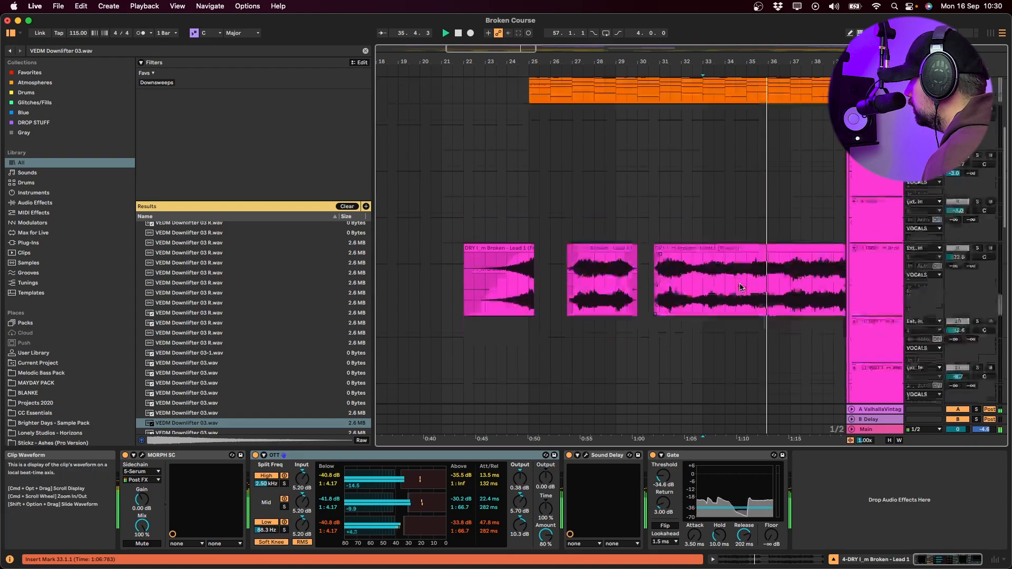
scroll(775, 283, down, 10)
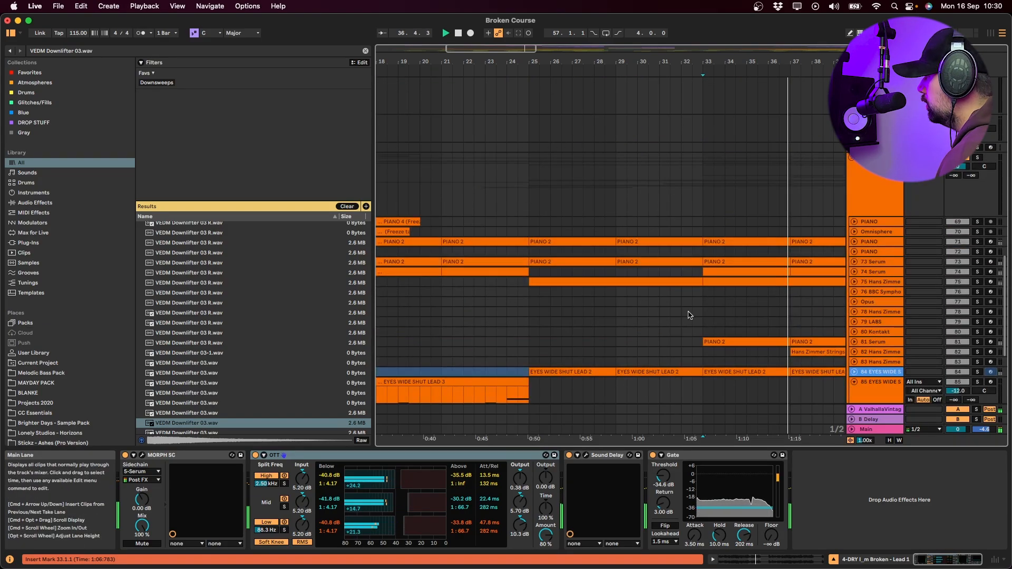
alt+click(851, 242)
click(966, 241)
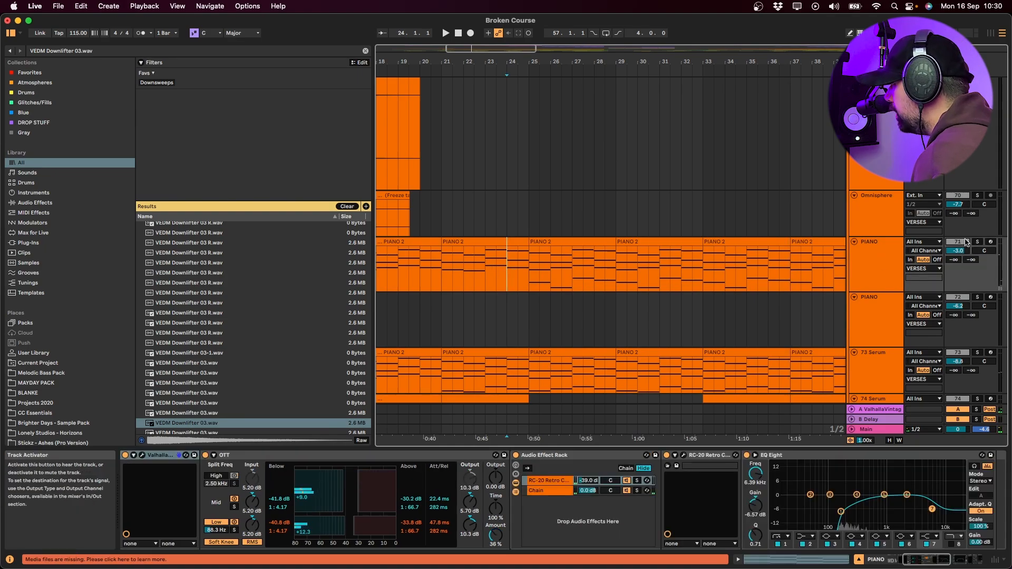
click(978, 241)
key(space)
click(551, 243)
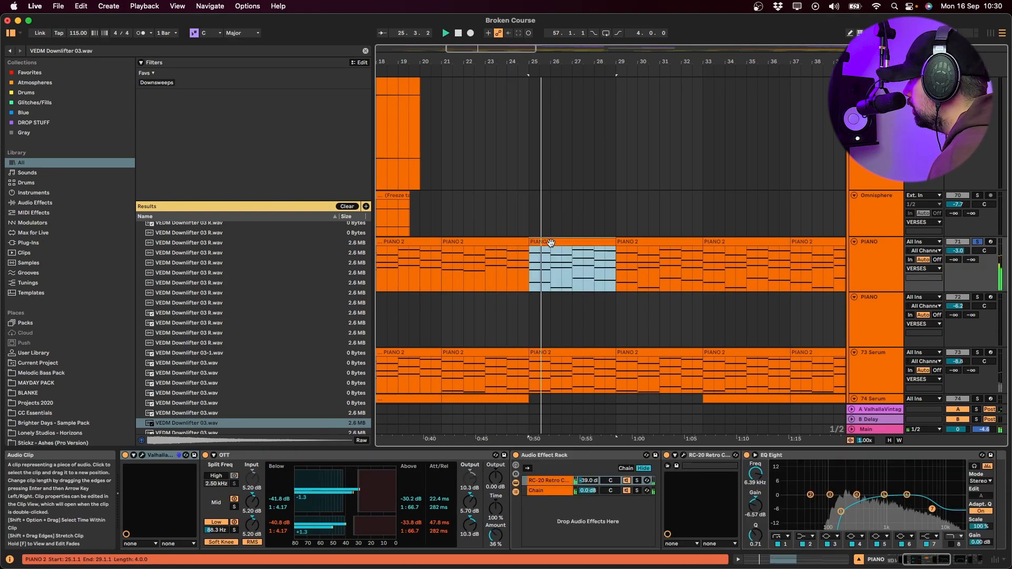
- Examine the notes of the PIANO clip at bar 25 across its full range, select its D3 note and play the part
double_click(551, 242)
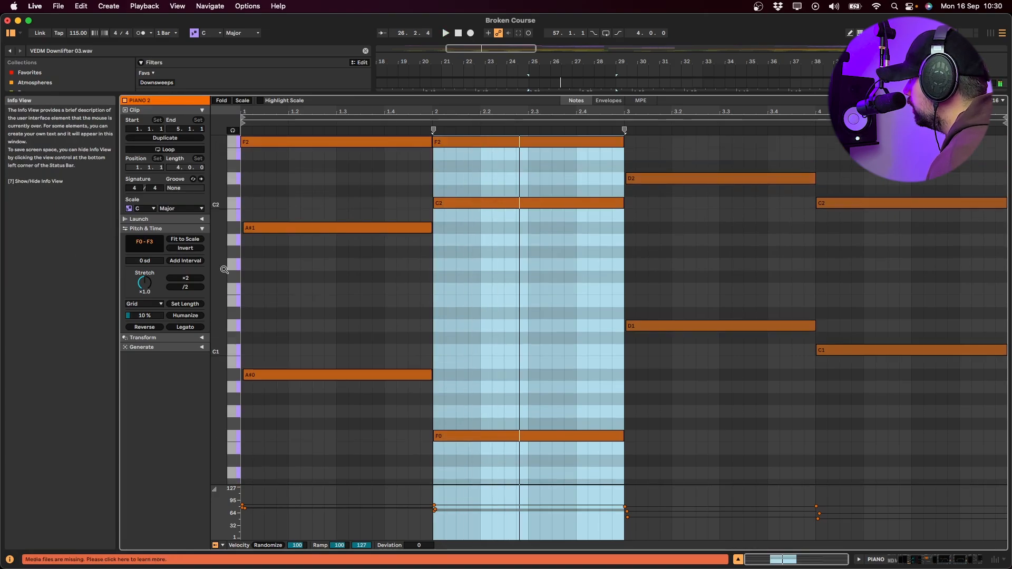
drag(224, 269, 215, 264)
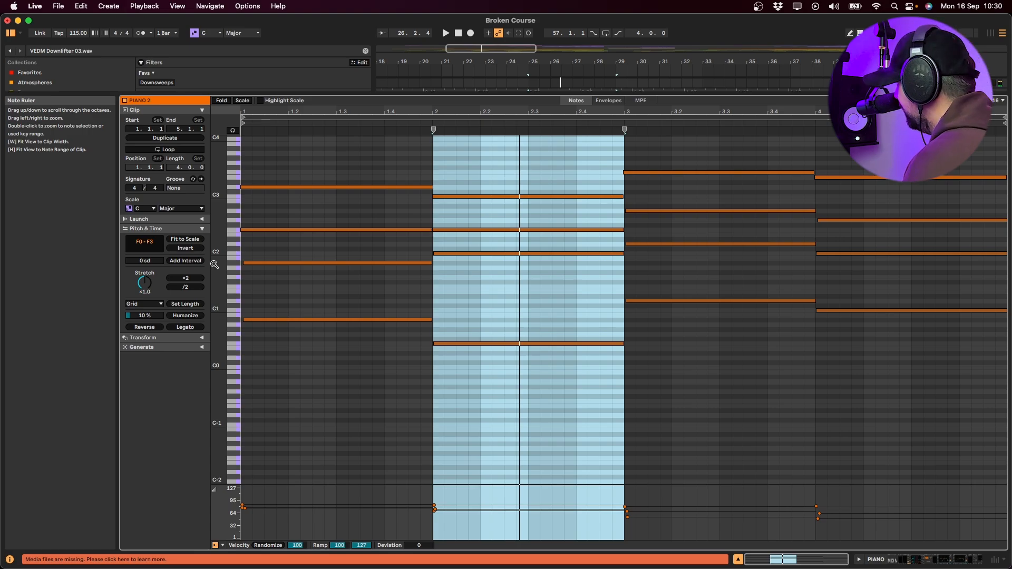
click(660, 380)
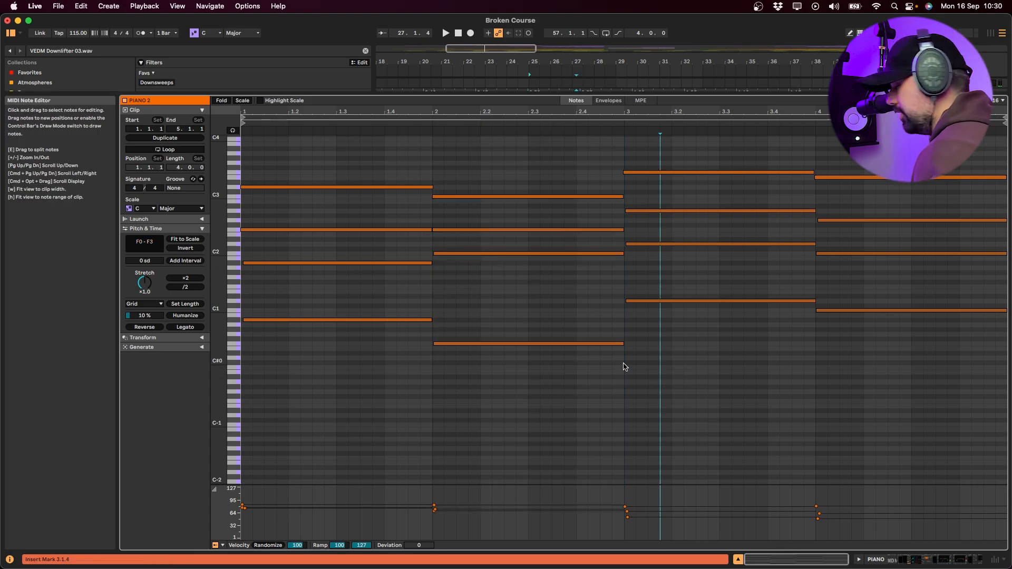
click(332, 188)
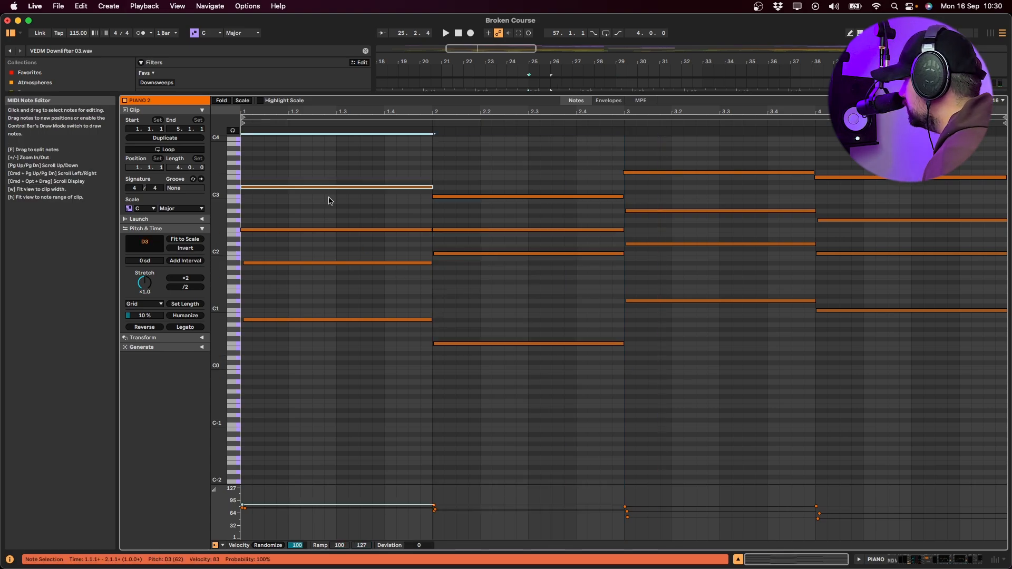
key(space)
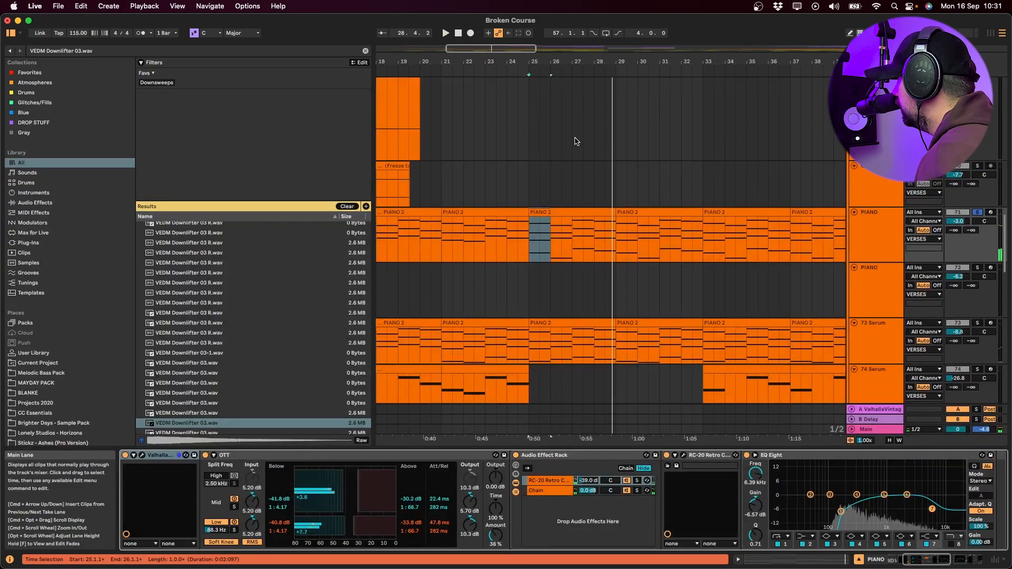
- Select the PIANO track's clips from bar 25 onward in turn and play the clip at bar 33
click(540, 249)
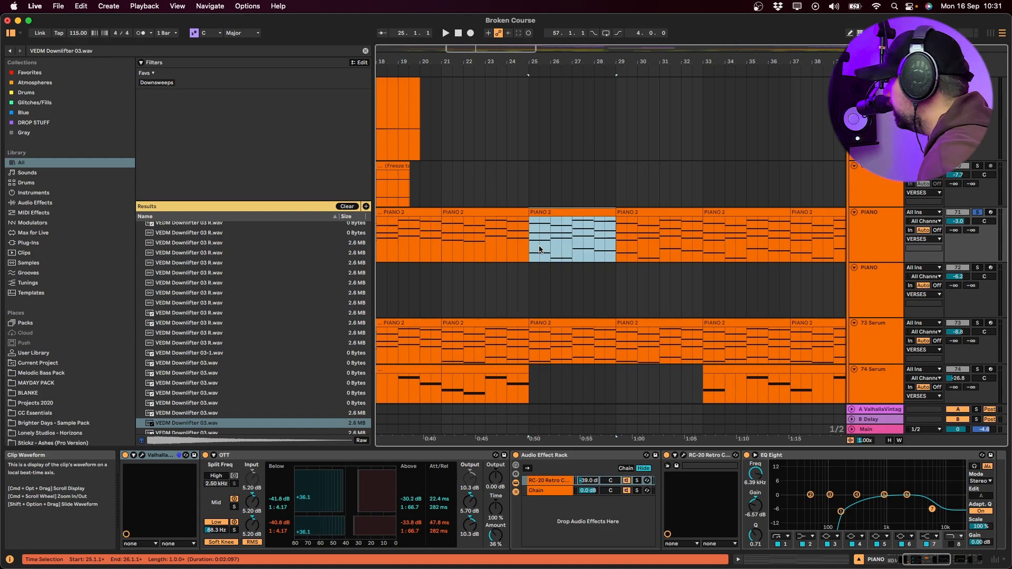
click(650, 224)
key(space)
click(741, 211)
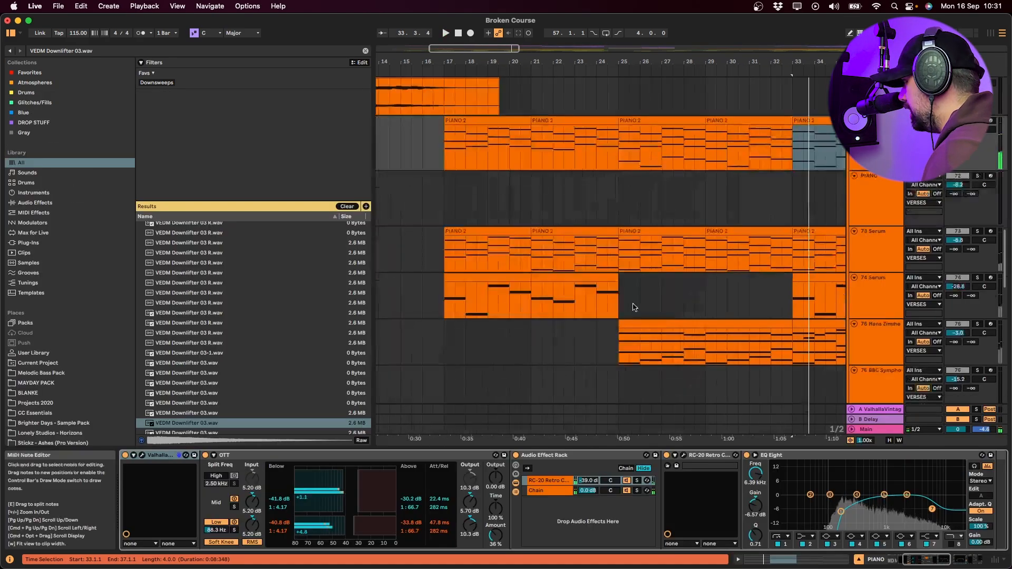
- Solo the Serum track (73), play its clip from bar 25 and review the EQ Eight 8 Frequency A automation
scroll(634, 308, right, 5)
click(533, 231)
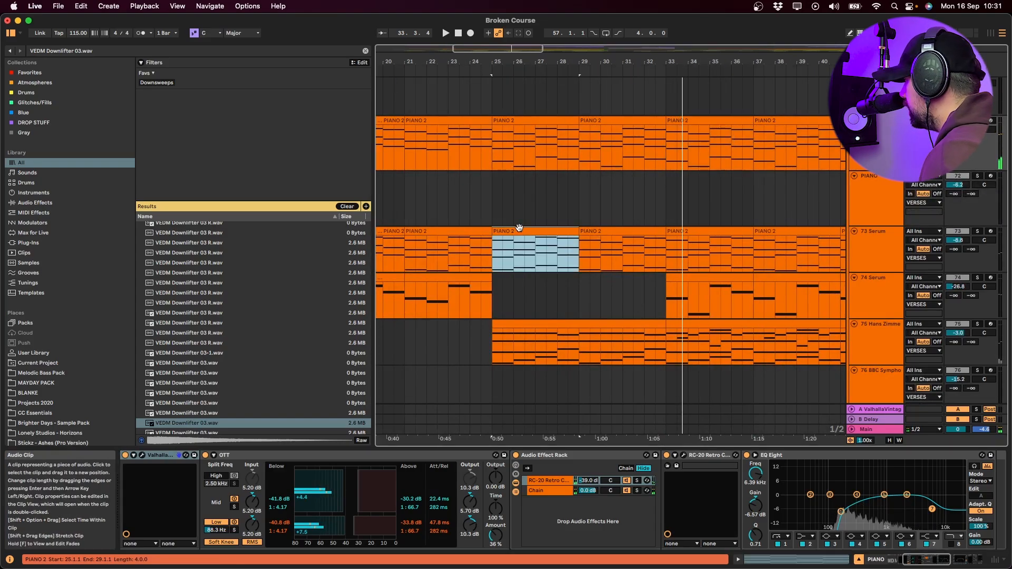
key(space)
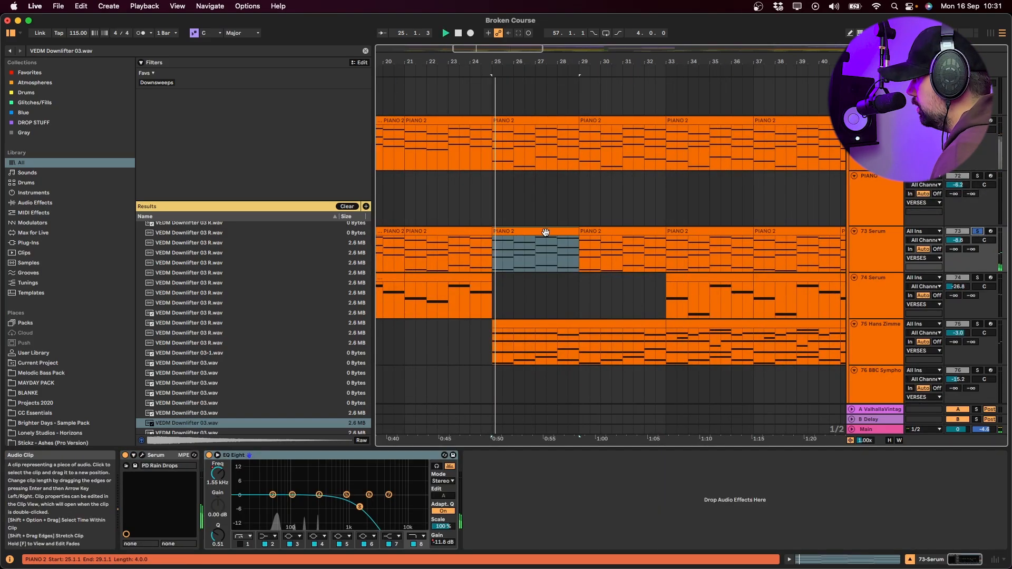
key(a)
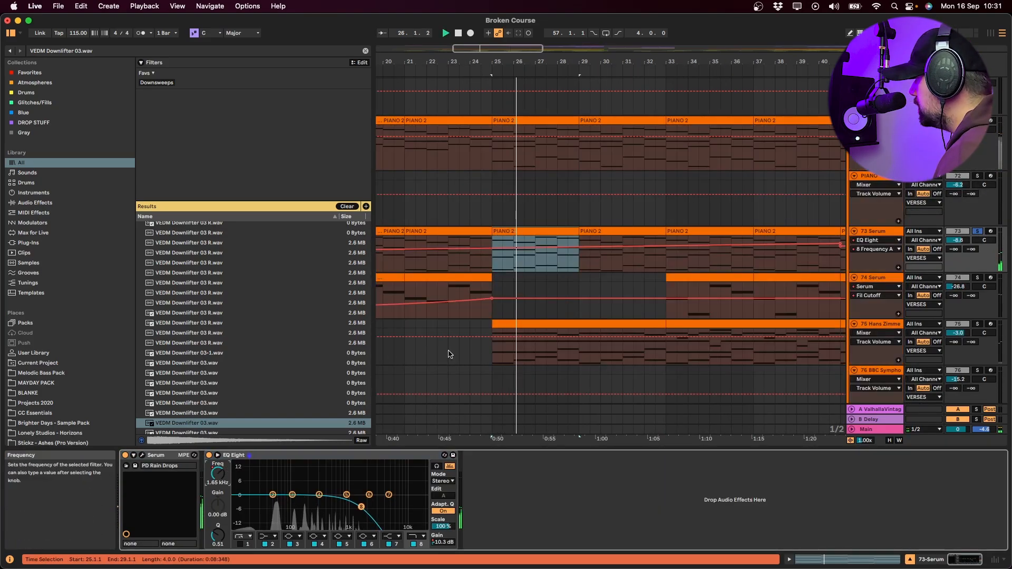
scroll(735, 280, right, 7)
scroll(734, 275, down, 2)
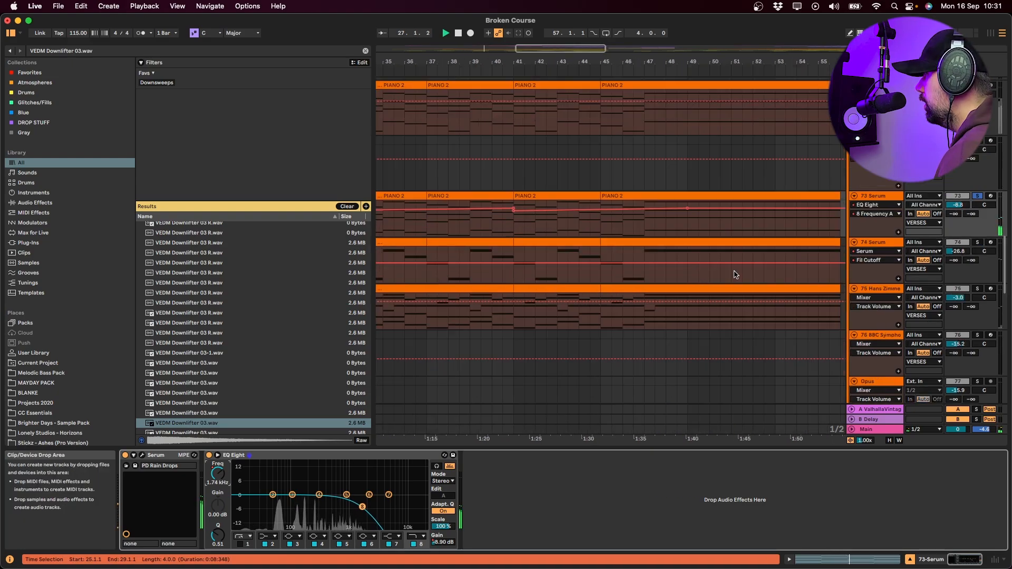
scroll(707, 287, left, 5)
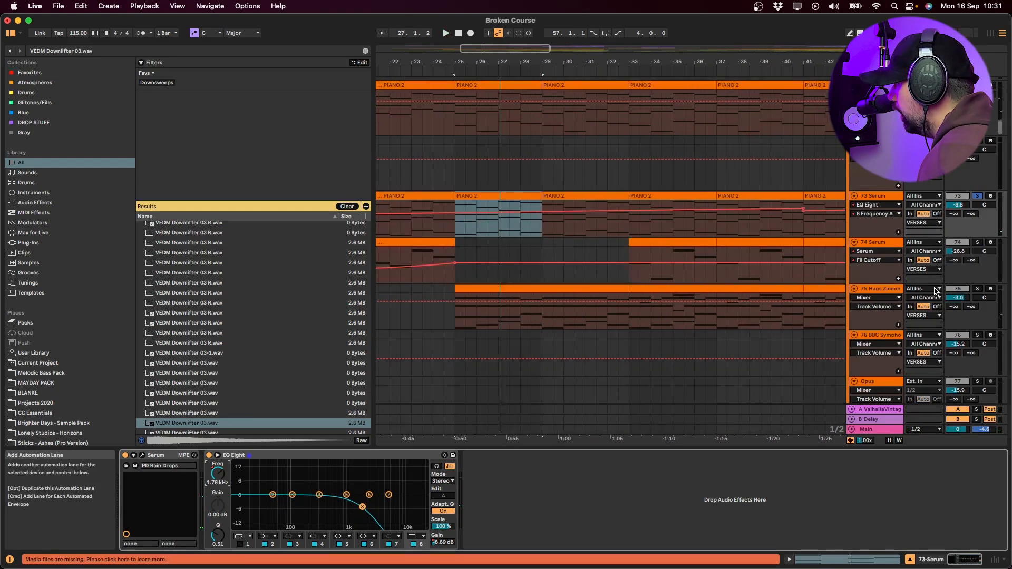
- Solo the Hans Zimmer Strings track (75), hide the automation and play its clip from bar 25
click(871, 292)
key(a)
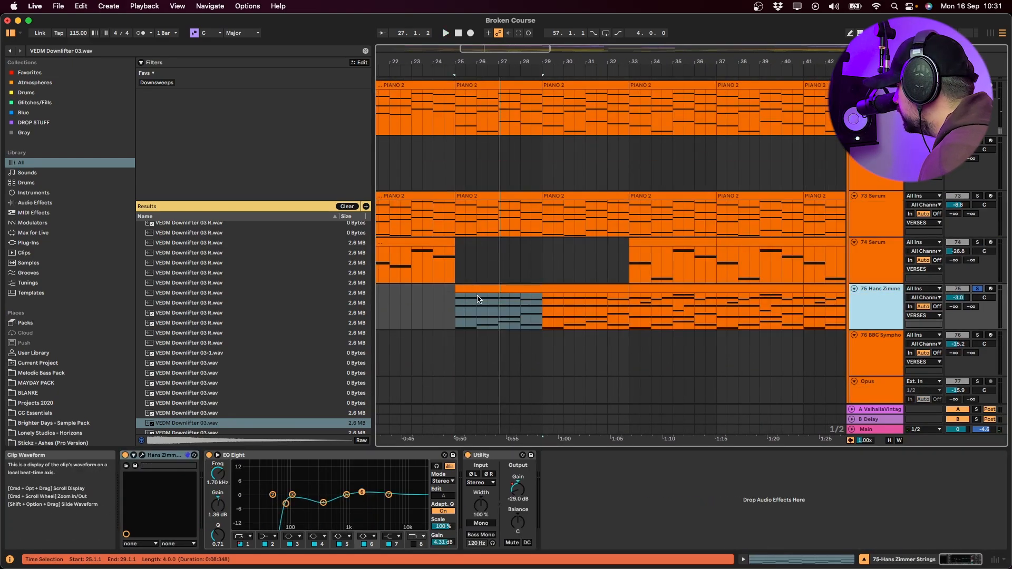
click(475, 288)
key(space)
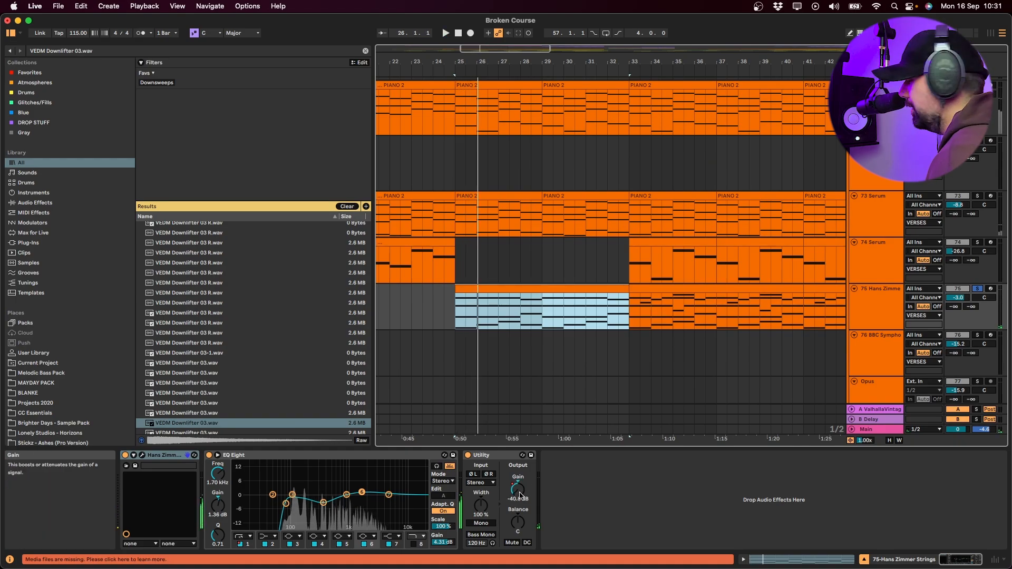
- Show the Utility Gain automation on the Hans Zimmer Strings track, play it from bar 29 and hide the automation again
key(a)
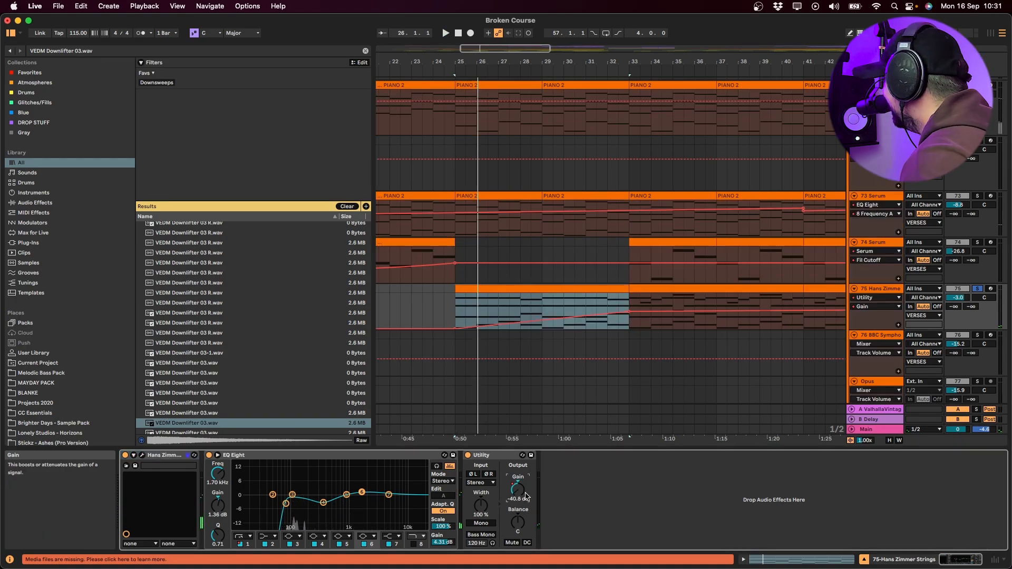
key(space)
click(631, 300)
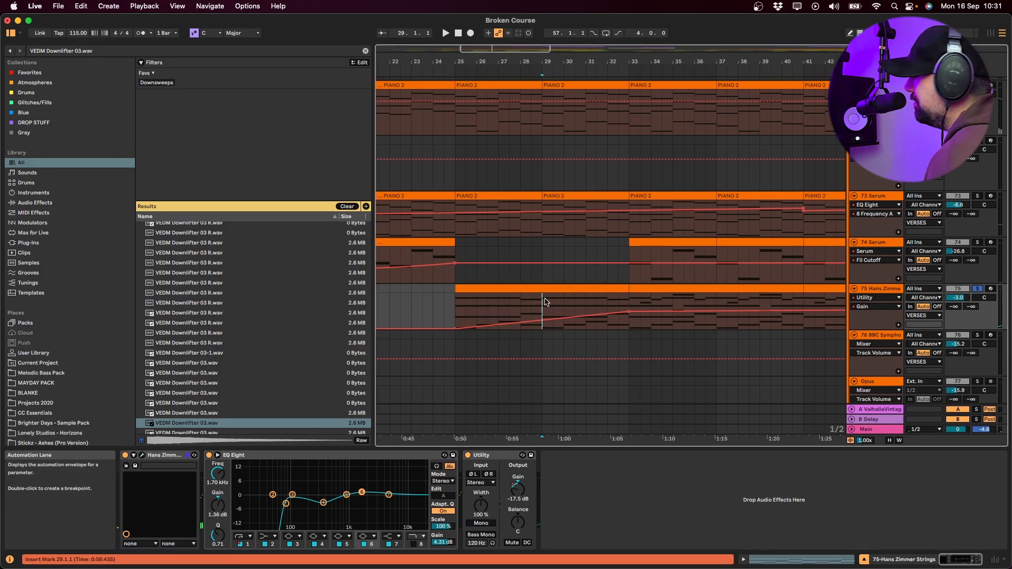
scroll(585, 264, down, 4)
key(space)
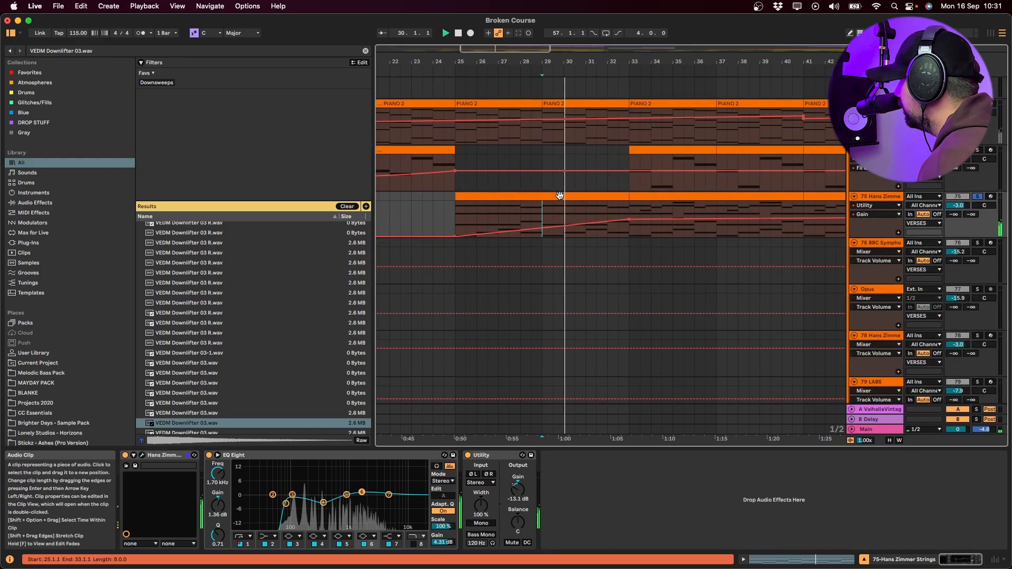
key(a)
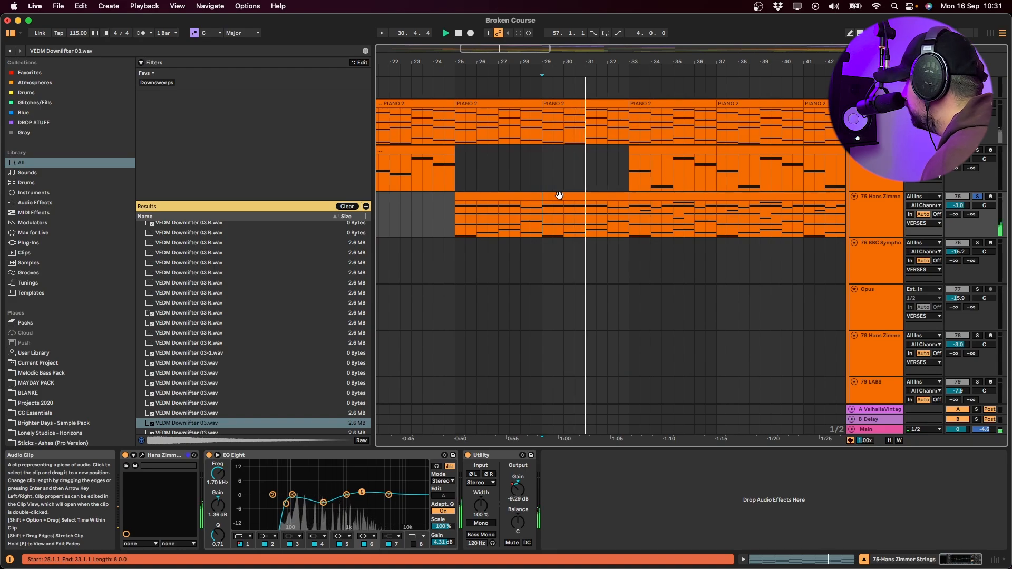
- Open the Hans Zimmer Strings clip at bar 25 and switch its envelope display from Utility to MIDI Ctrl
double_click(560, 196)
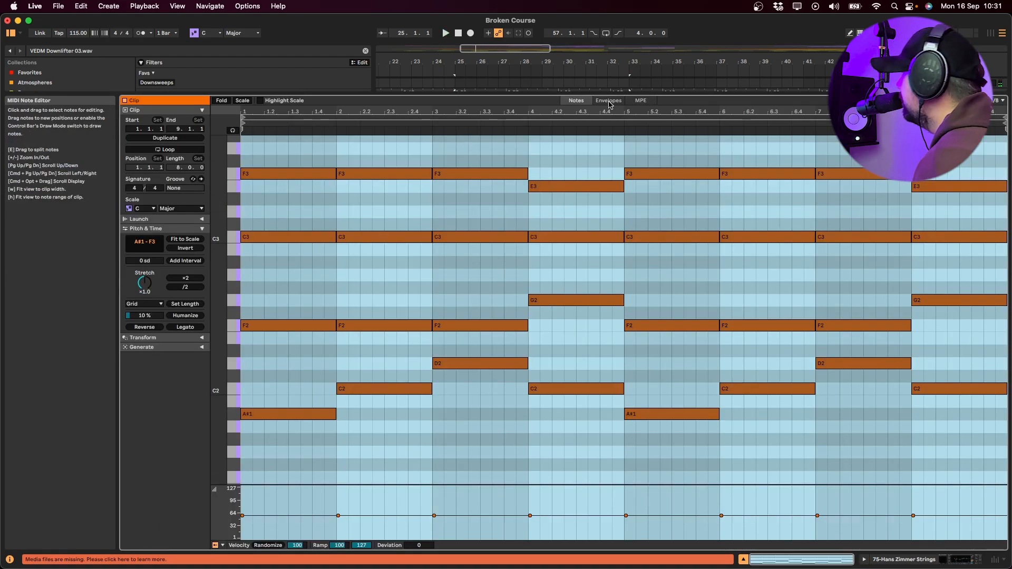
click(609, 101)
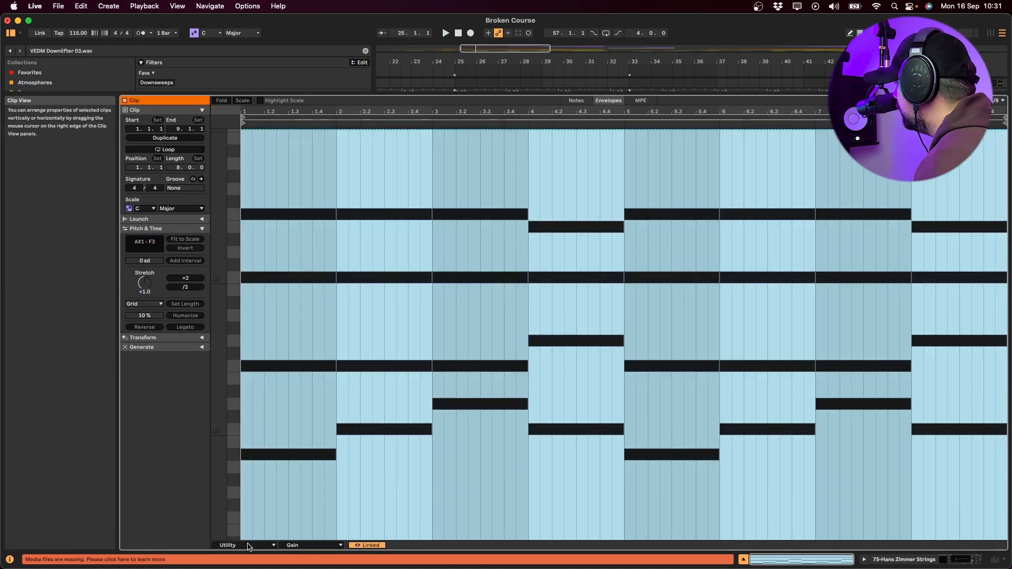
click(250, 545)
click(238, 500)
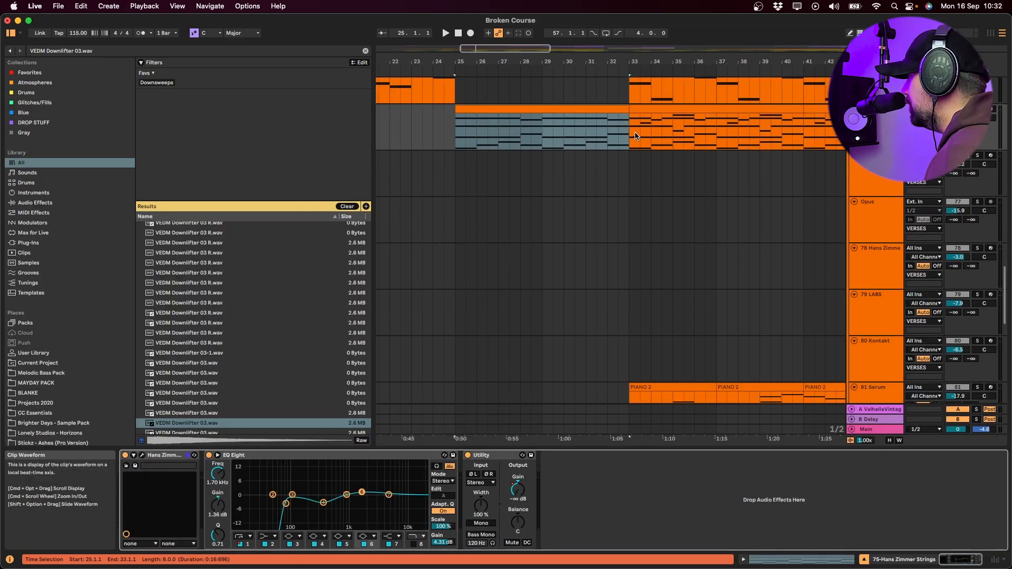
- Show the Modulation Wheel envelope of the Hans Zimmer Strings clip at bar 33, play the clip and return to the arrangement
click(626, 133)
click(644, 123)
click(645, 124)
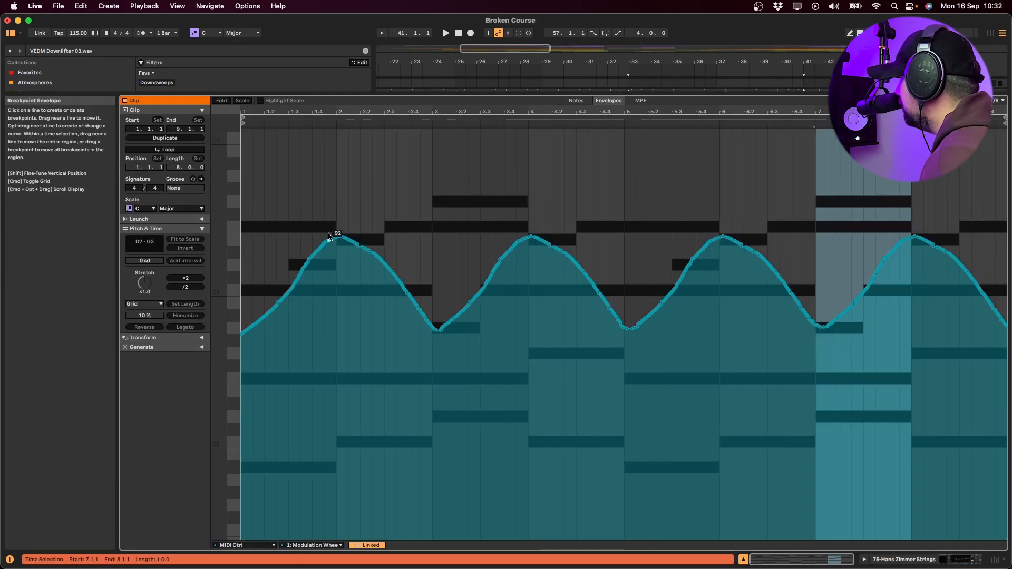
key(space)
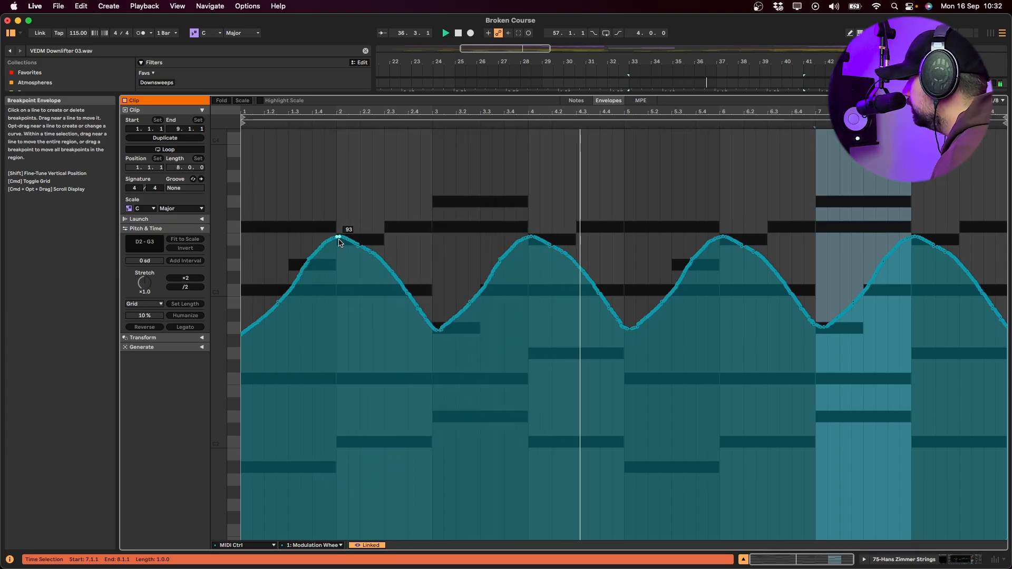
key(shift+Tab)
scroll(542, 222, up, 6)
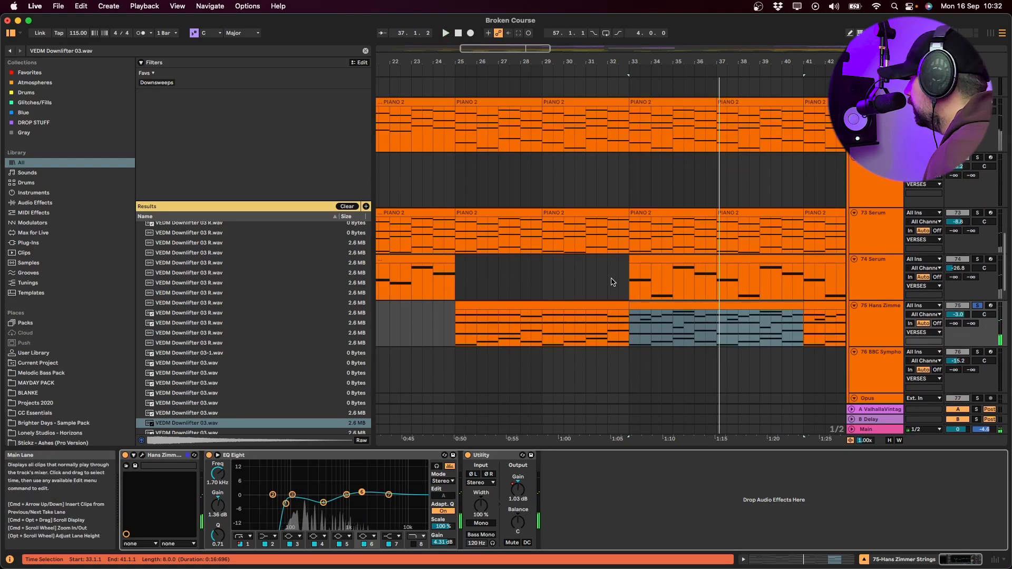
- Reopen the strings clip's envelopes, browse the MIDI controller choices around Modulation Wheel and return to the arrangement
key(shift+Tab)
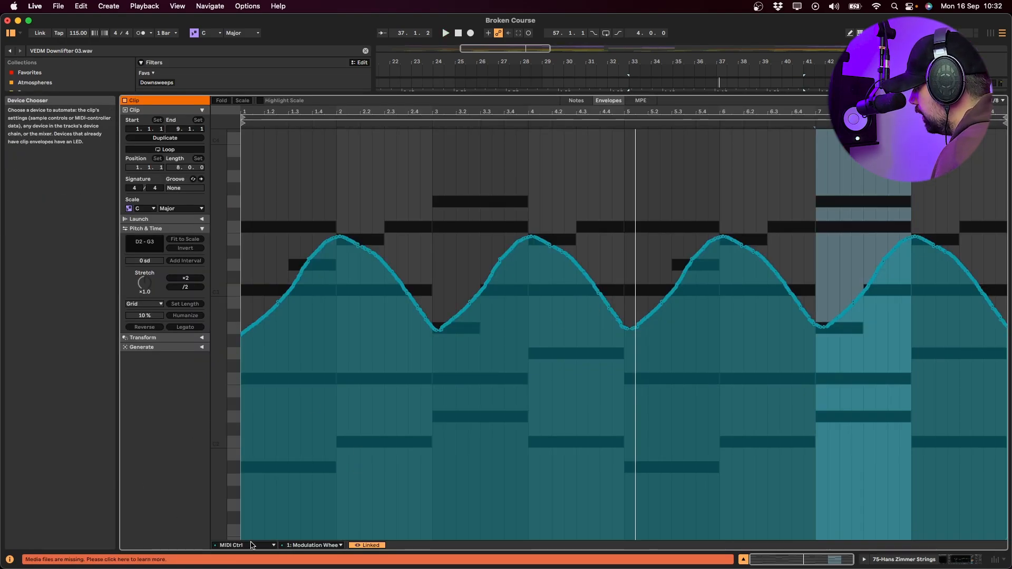
click(295, 545)
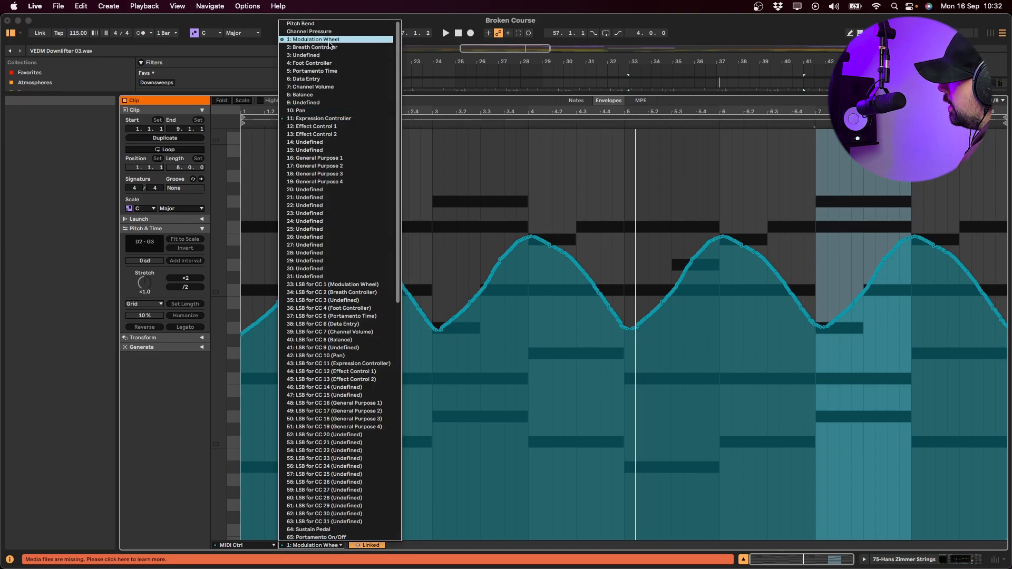
click(493, 169)
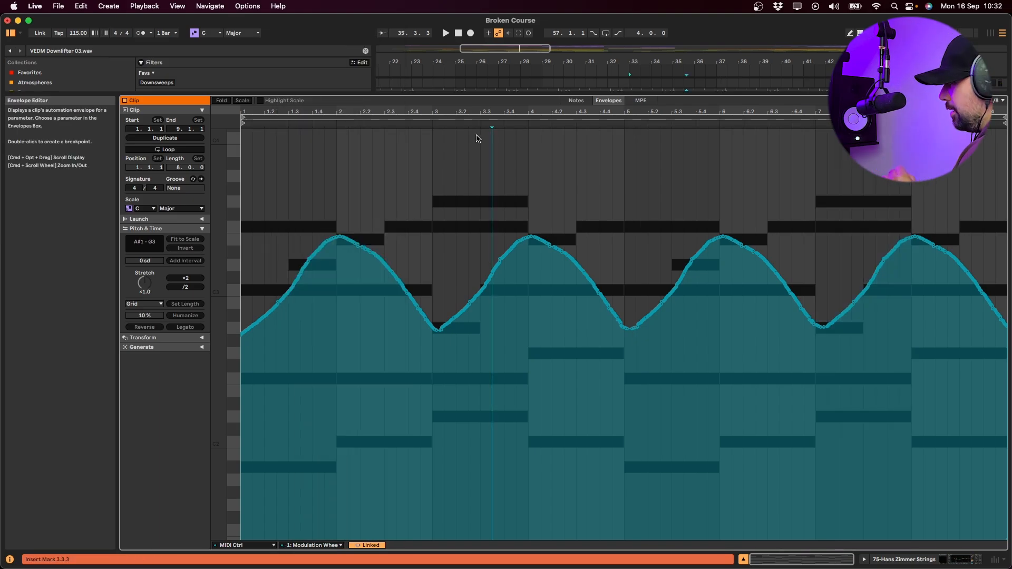
key(shift+Tab)
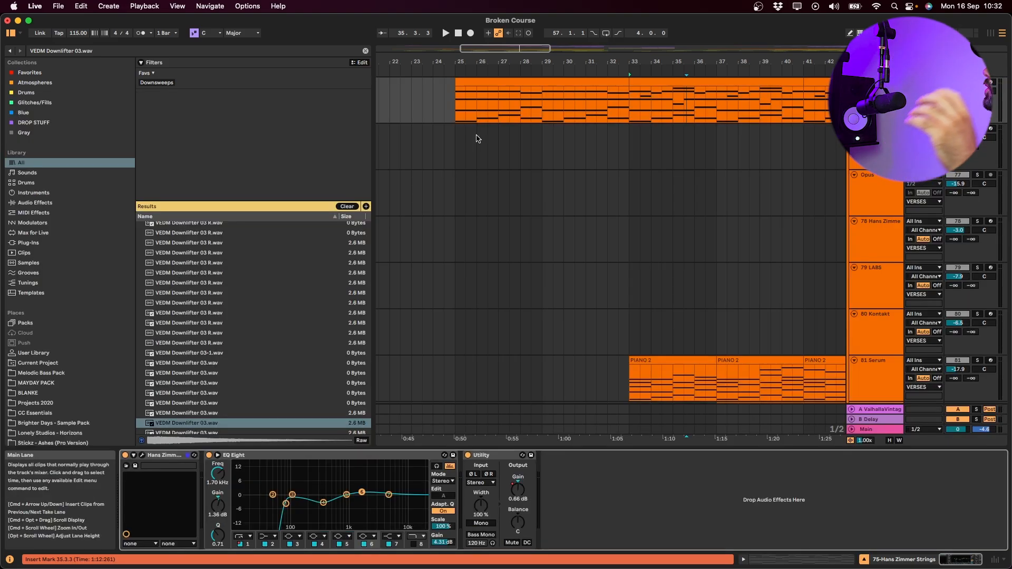
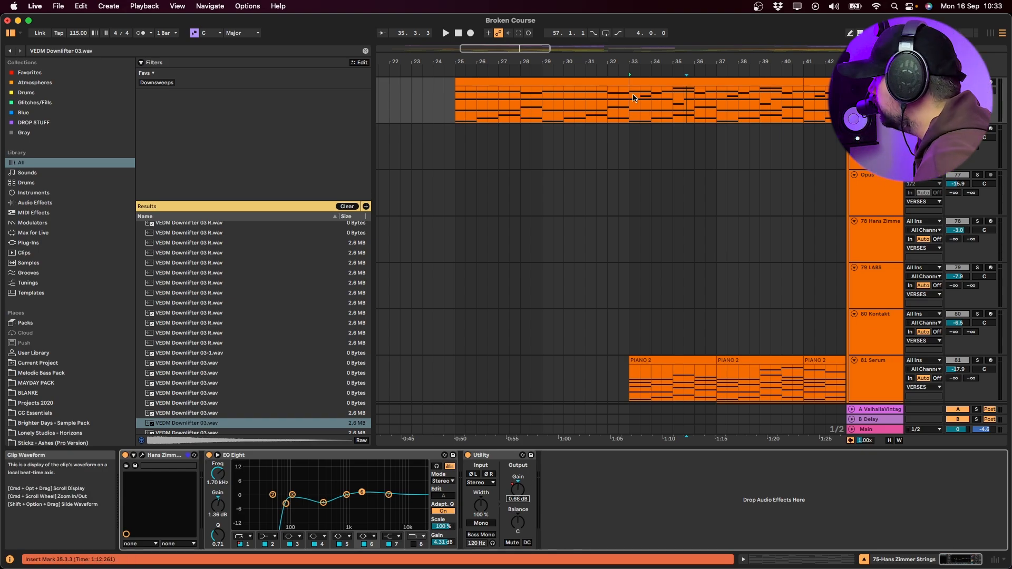
- Select the EYES WIDE SHUT LEAD 2 clip at bar 25 on track 84, solo the track and play it briefly
click(604, 79)
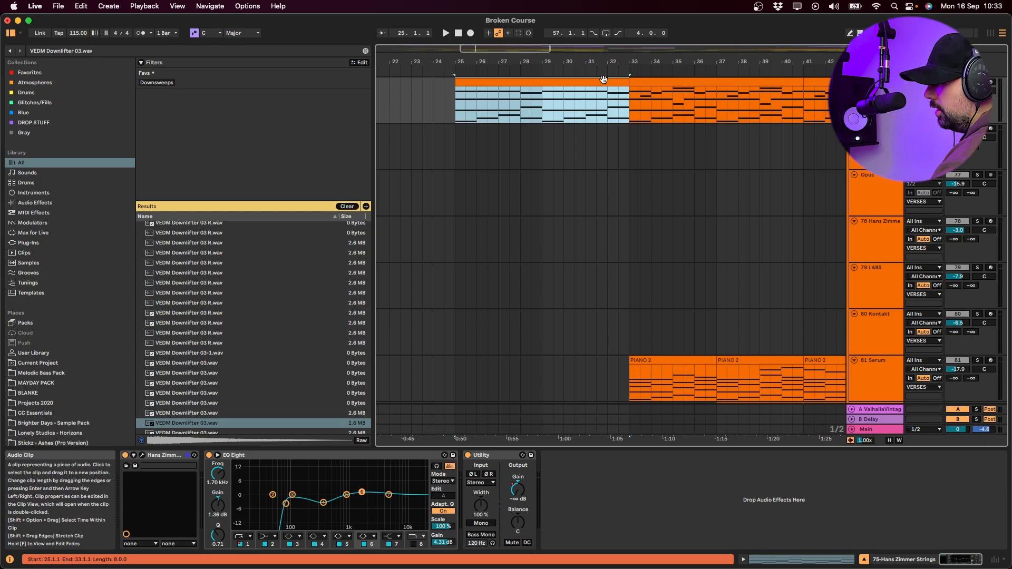
scroll(556, 311, down, 8)
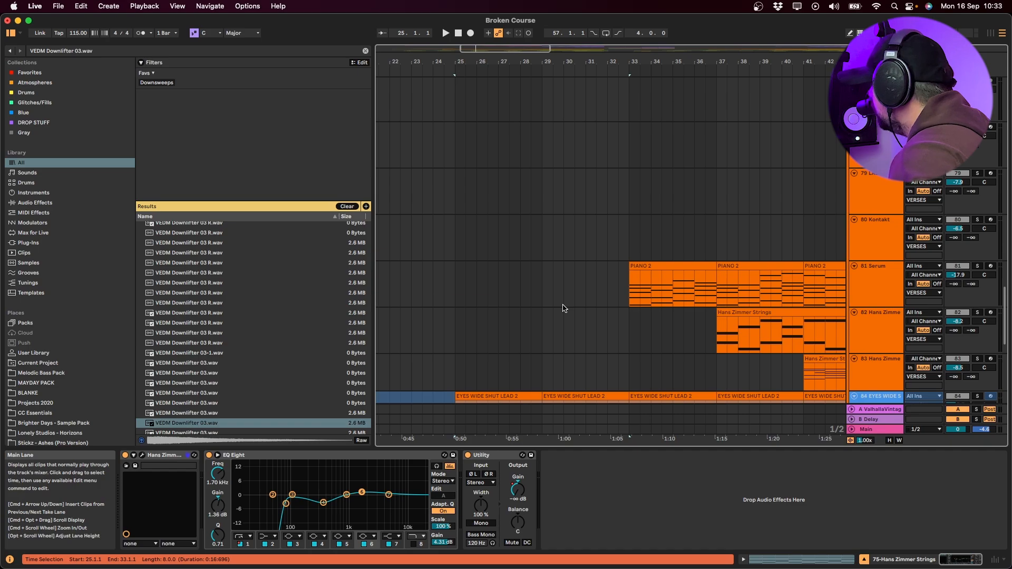
click(509, 284)
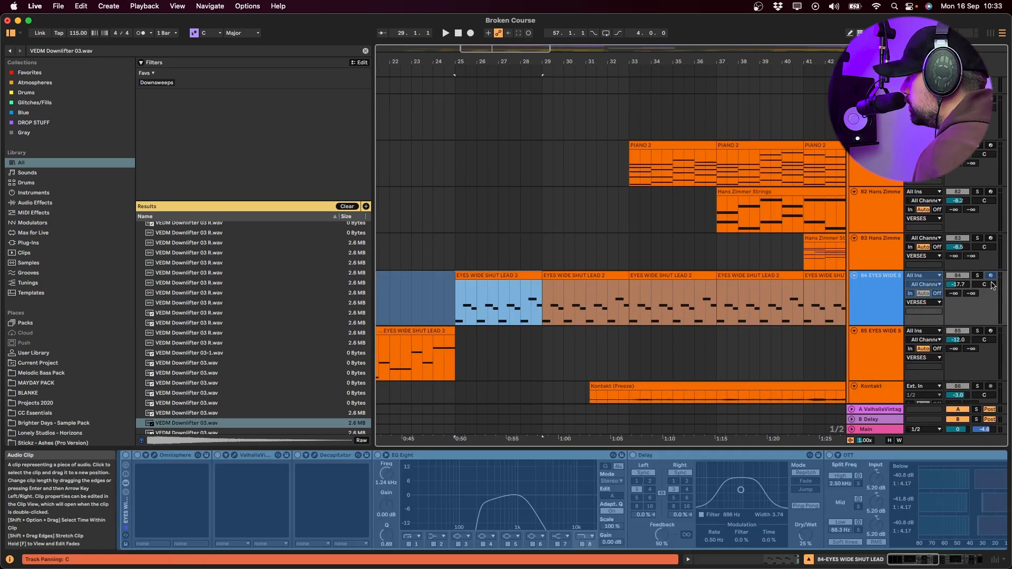
click(978, 278)
key(space)
scroll(654, 304, down, 4)
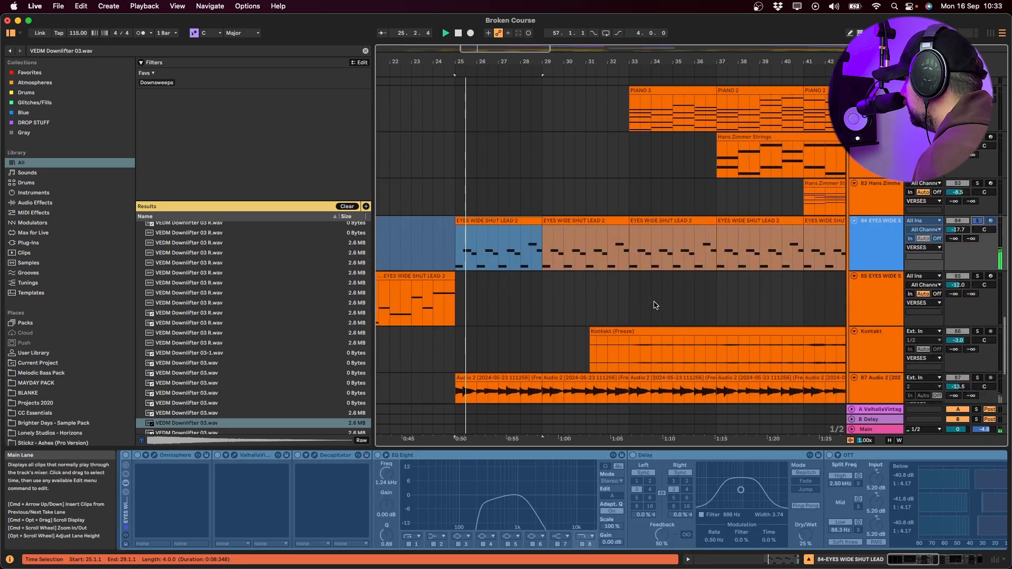
key(space)
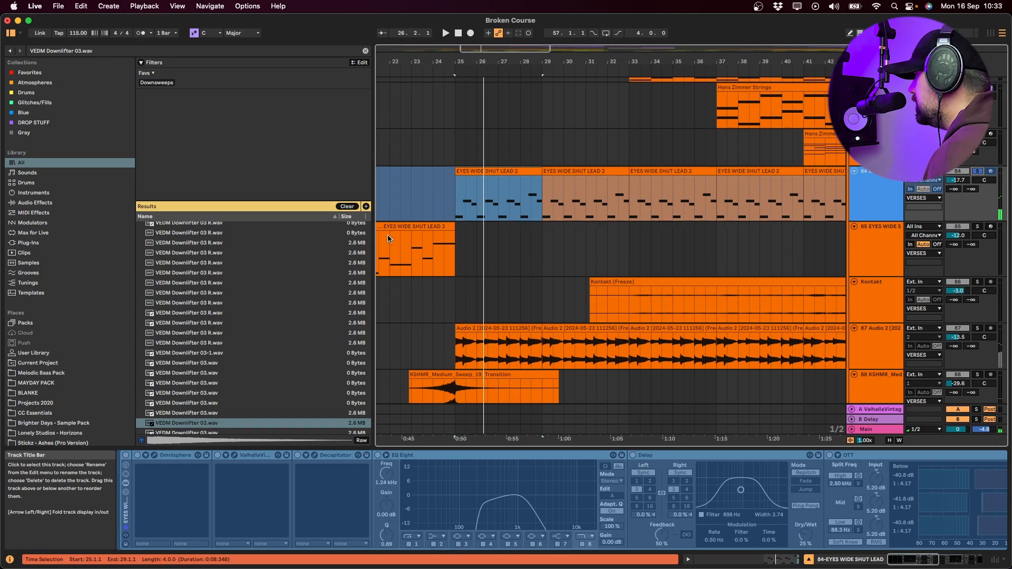
- Solo track 85, play its EYES WIDE SHUT LEAD clip before bar 25, and select track 84's lead clip at bar 25 for comparison
click(394, 226)
click(978, 227)
key(space)
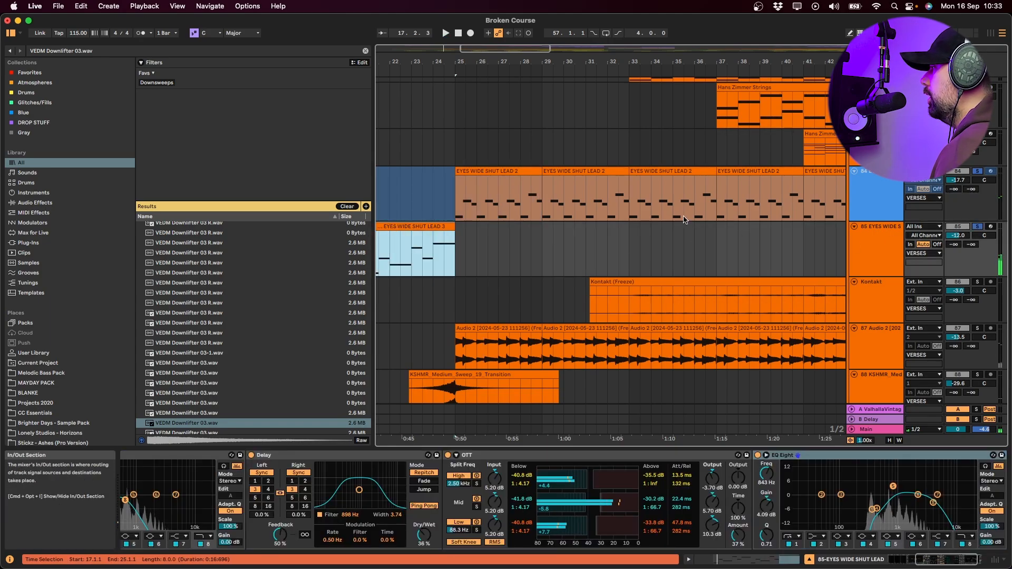
click(511, 170)
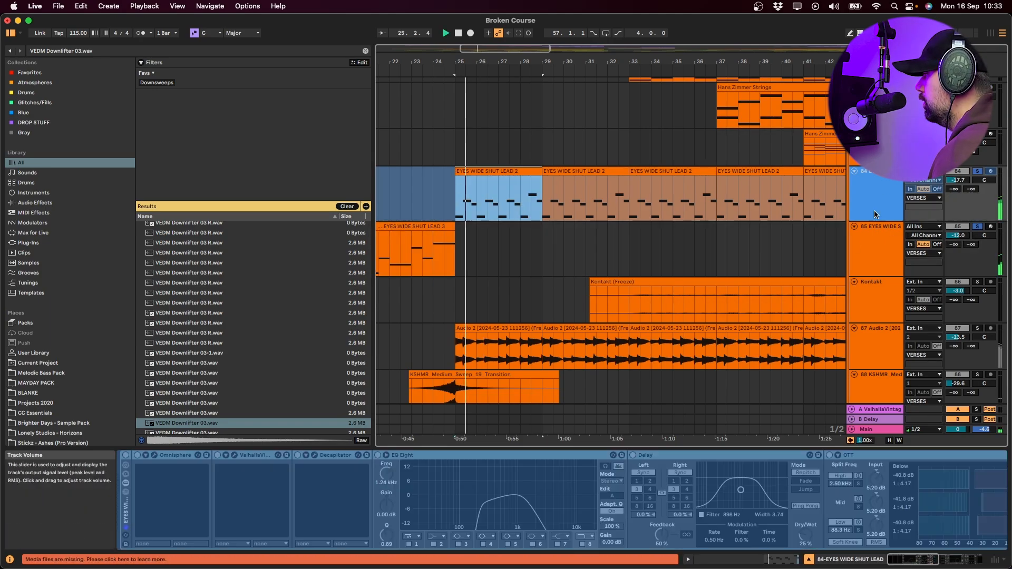
- Solo the upper PIANO 2 track and the 73 Serum track, then play both layers together from bar 25
scroll(508, 301, up, 10)
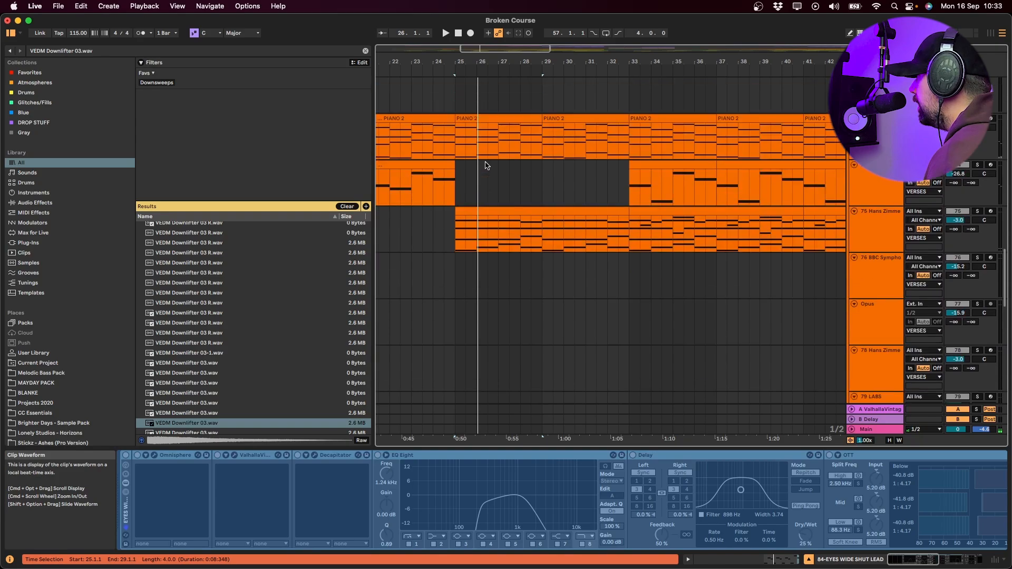
scroll(484, 169, up, 2)
click(484, 174)
scroll(514, 274, up, 4)
right_click(513, 275)
click(498, 274)
key(s)
key(space)
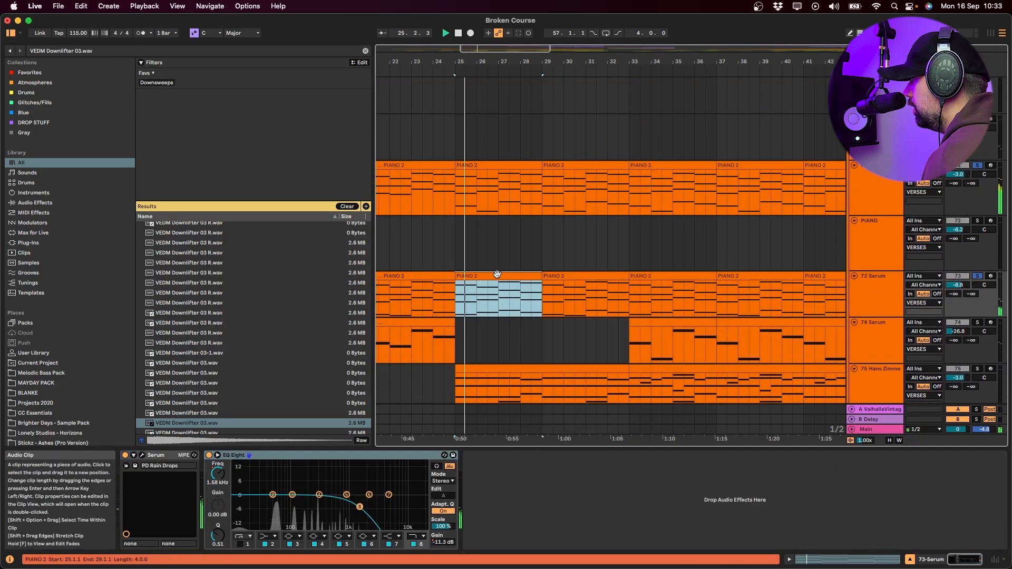
- Play the Hans Zimmer Strings track in solo from around bar 29 and select its clip at bar 25
scroll(495, 280, down, 2)
scroll(492, 286, down, 2)
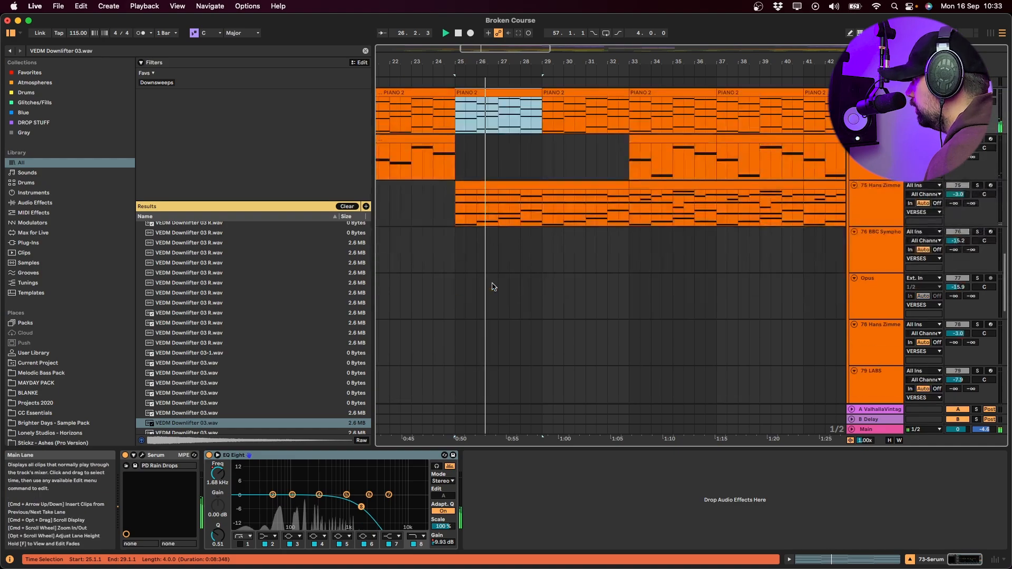
scroll(493, 284, down, 6)
scroll(593, 248, up, 5)
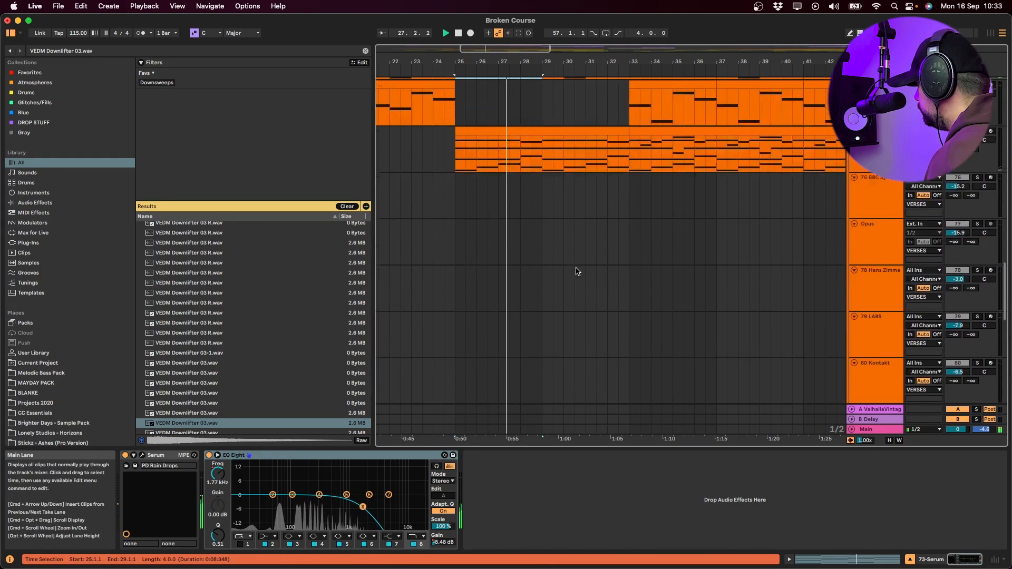
scroll(577, 272, up, 2)
click(554, 258)
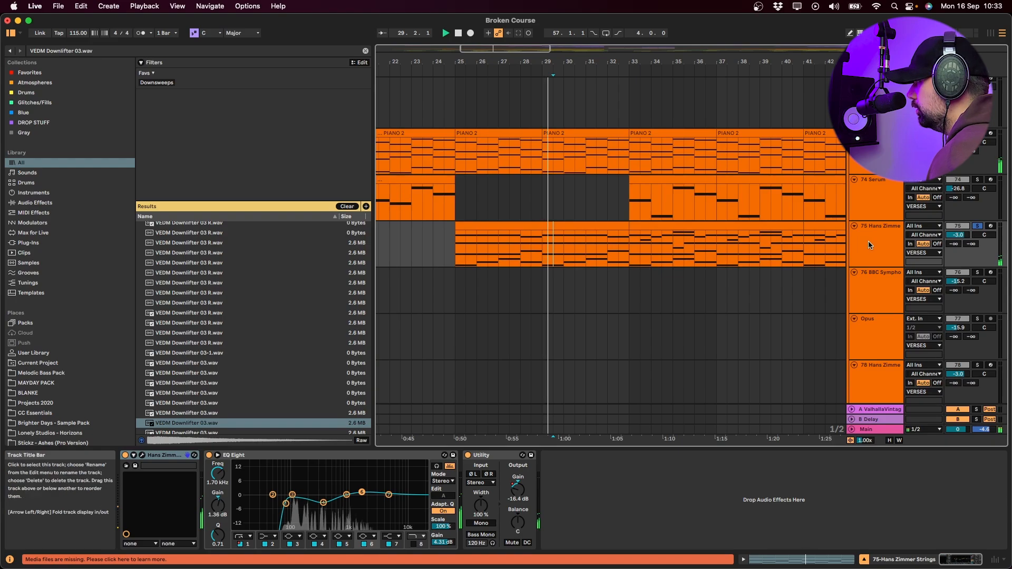
scroll(686, 316, down, 3)
scroll(587, 192, up, 2)
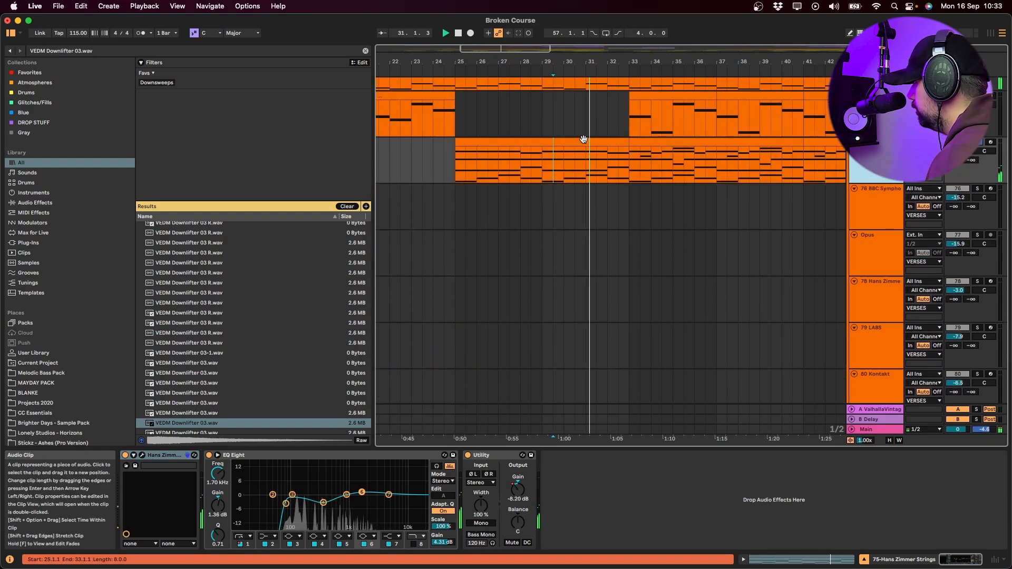
click(584, 139)
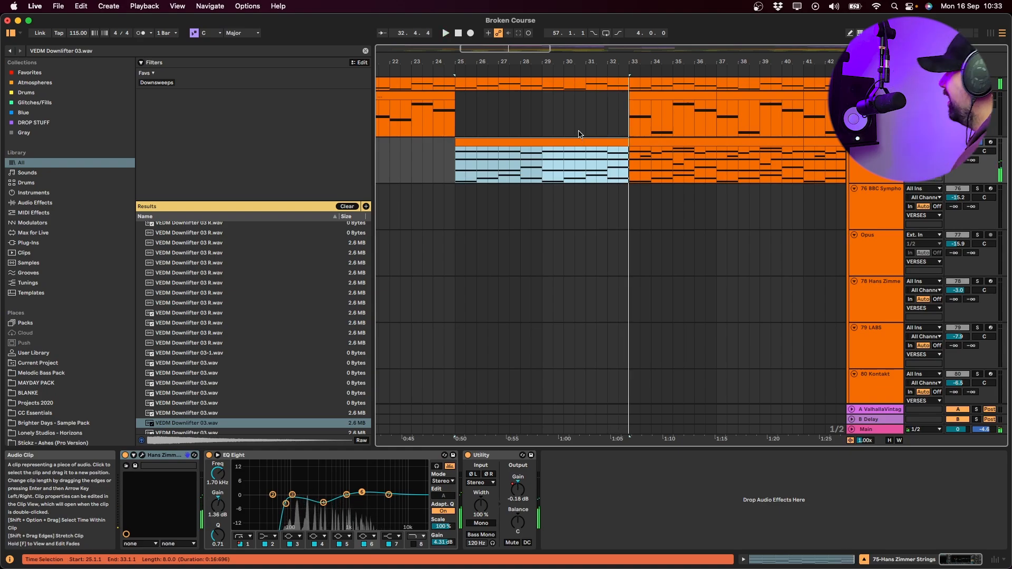
- Open the Hans Zimmer Strings clip at bar 25, show its notes and highlight the whole chord progression
double_click(577, 140)
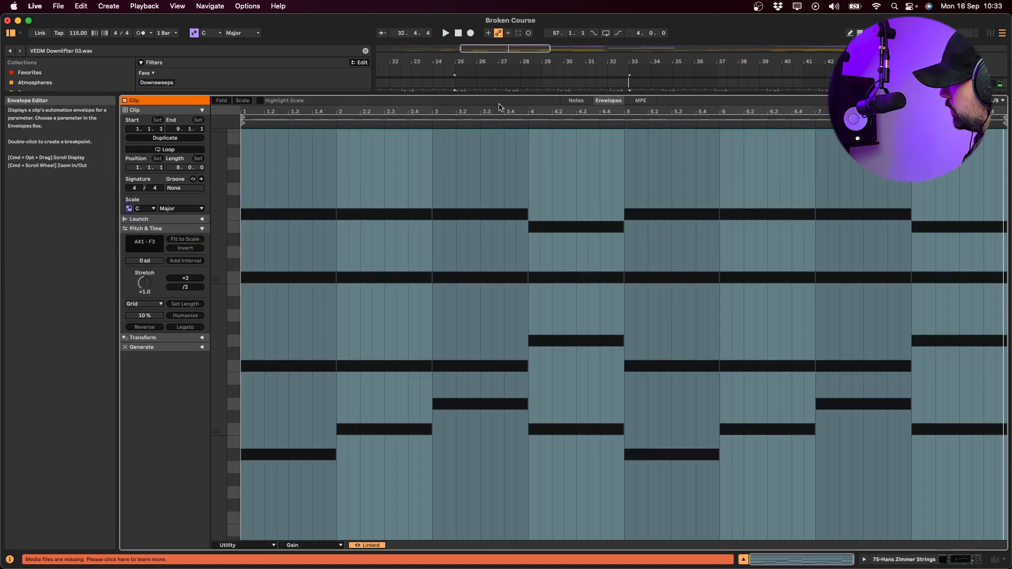
click(577, 100)
click(552, 206)
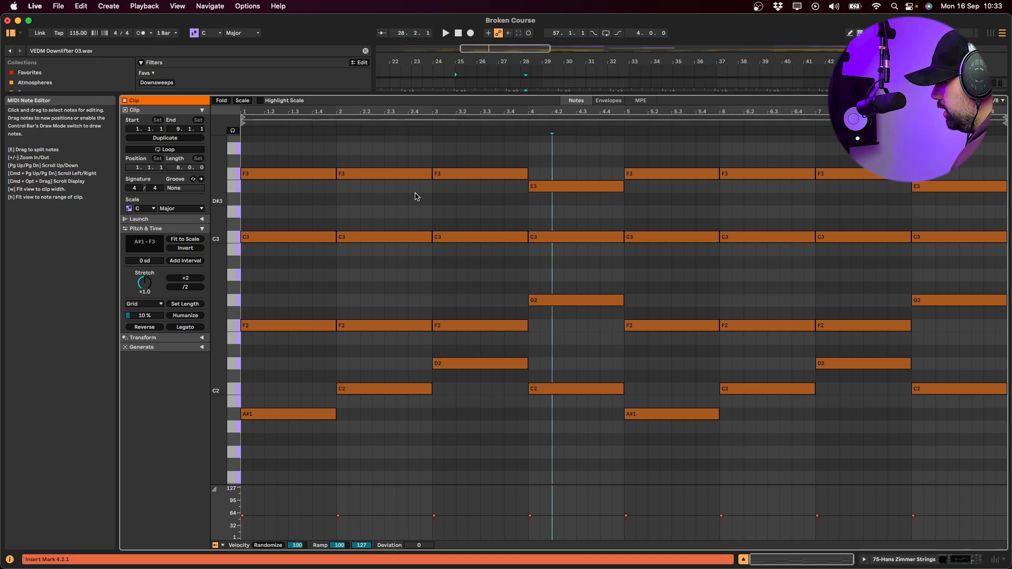
drag(298, 158, 956, 469)
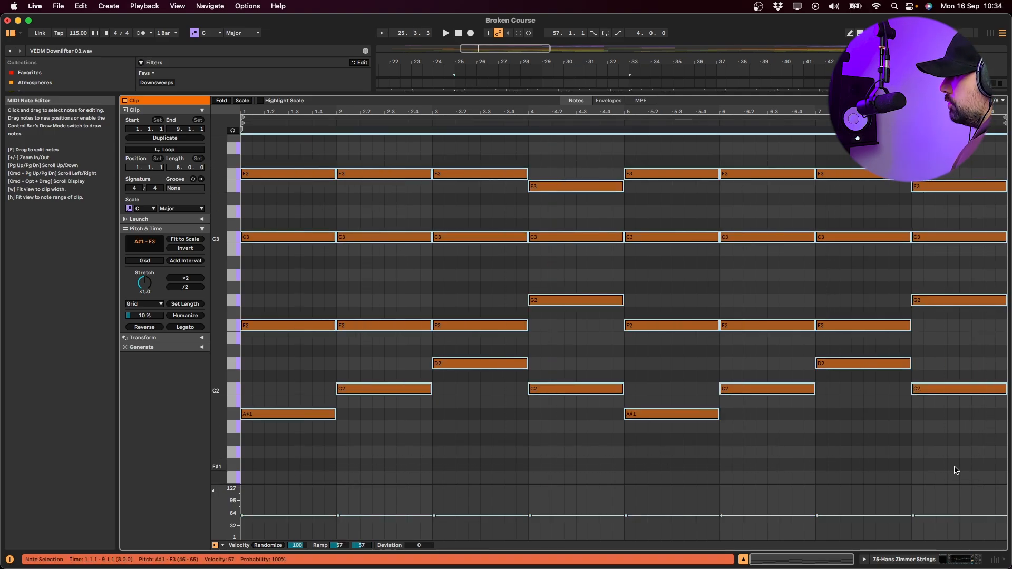
click(384, 451)
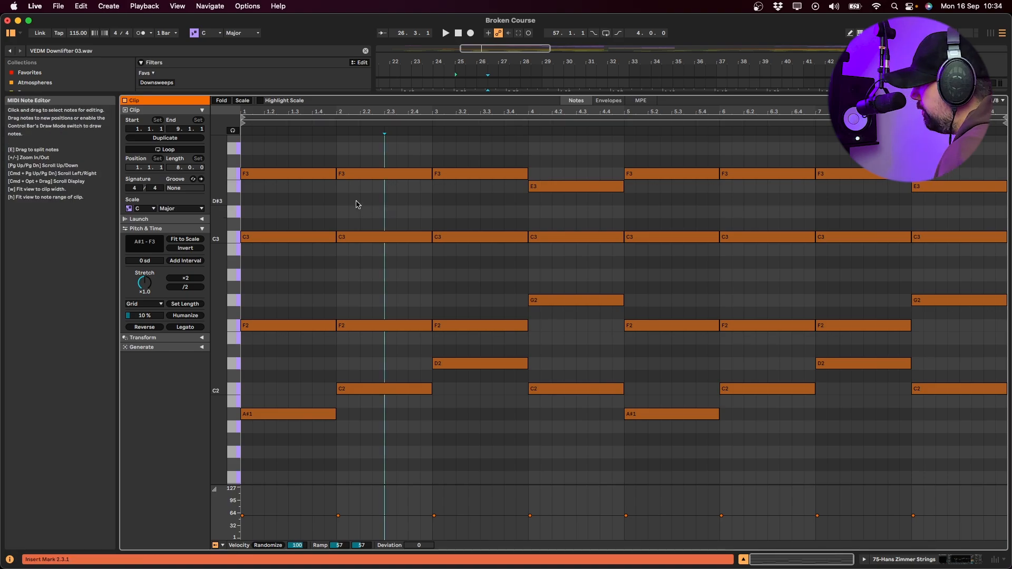
- Examine the voicing of the strings chords by highlighting the C3 notes, the F2 notes and the first A#1 bass note
drag(519, 195, 621, 195)
click(373, 283)
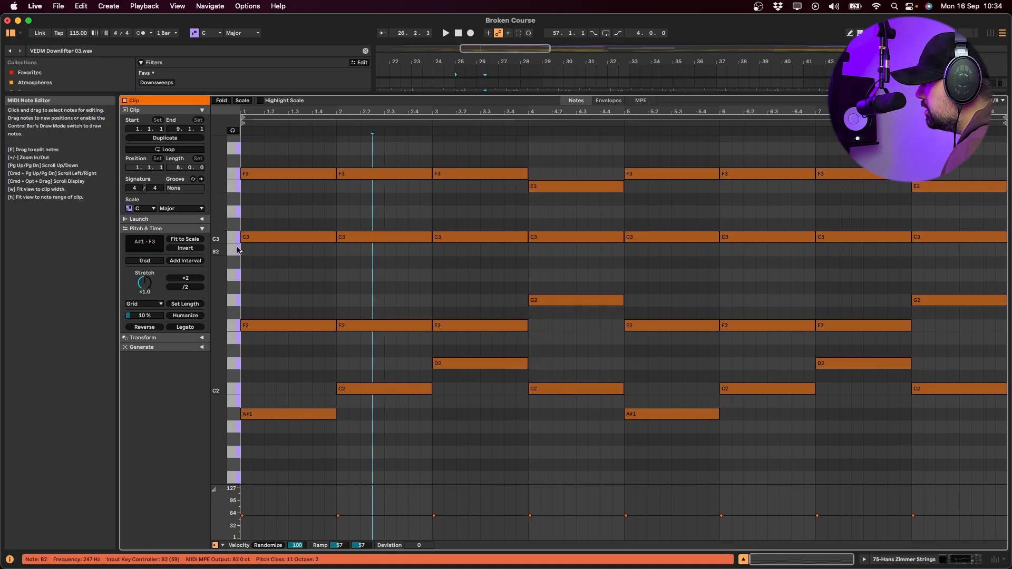
click(236, 238)
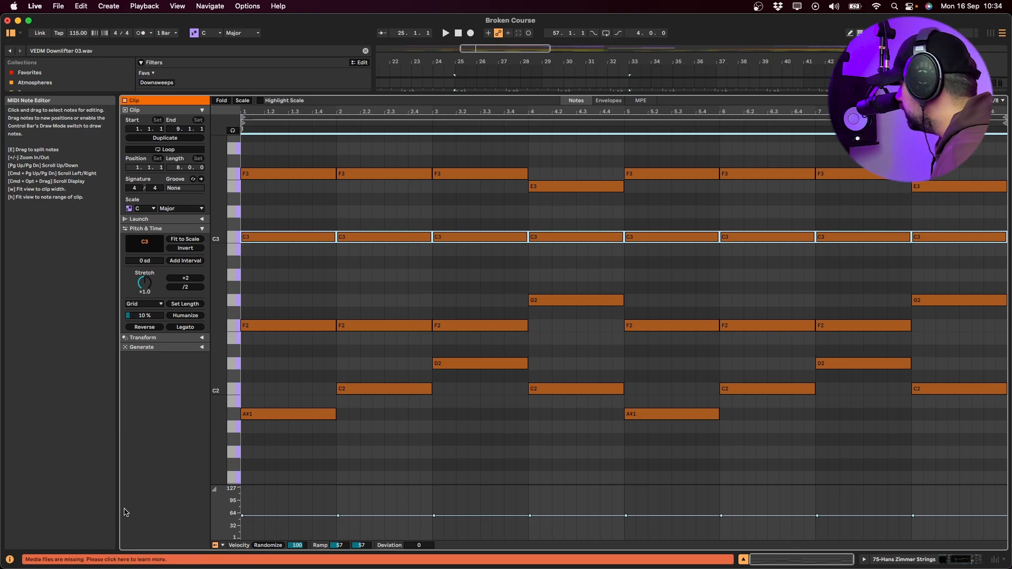
click(227, 327)
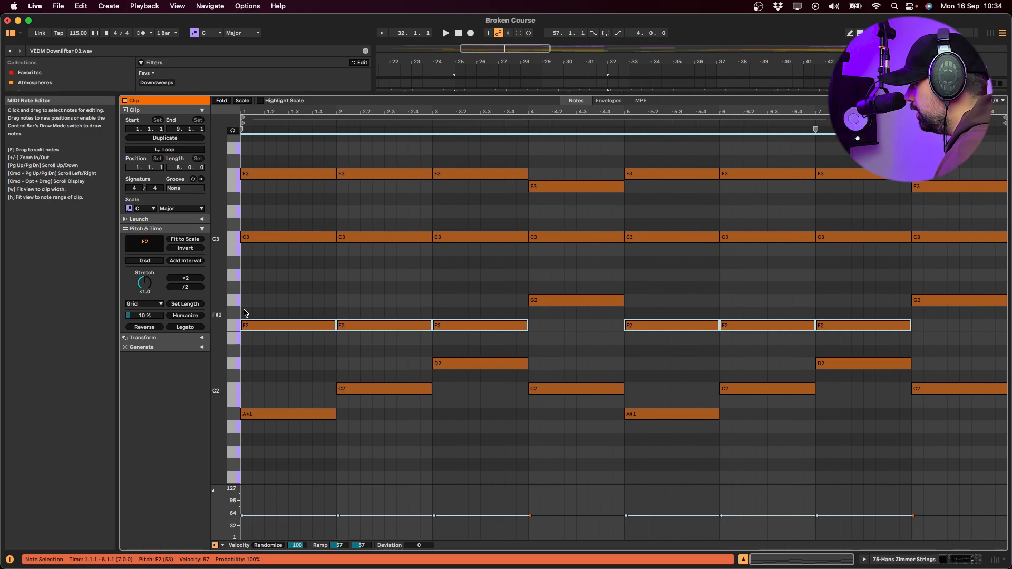
drag(238, 414, 236, 373)
click(251, 414)
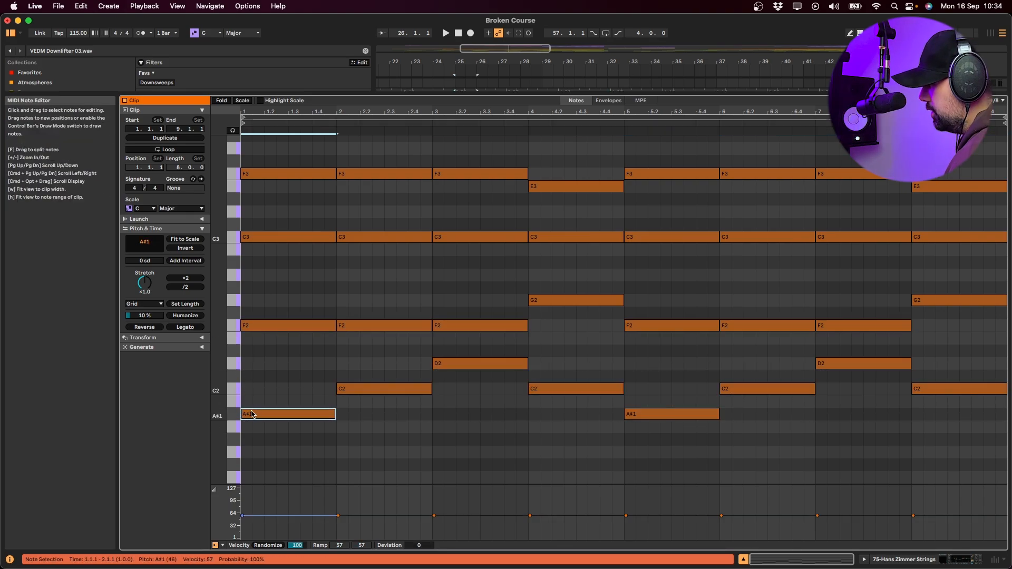
- Return to the arrangement and play the Hans Zimmer Strings clip from bar 29
key(shift+Tab)
key(space)
click(546, 97)
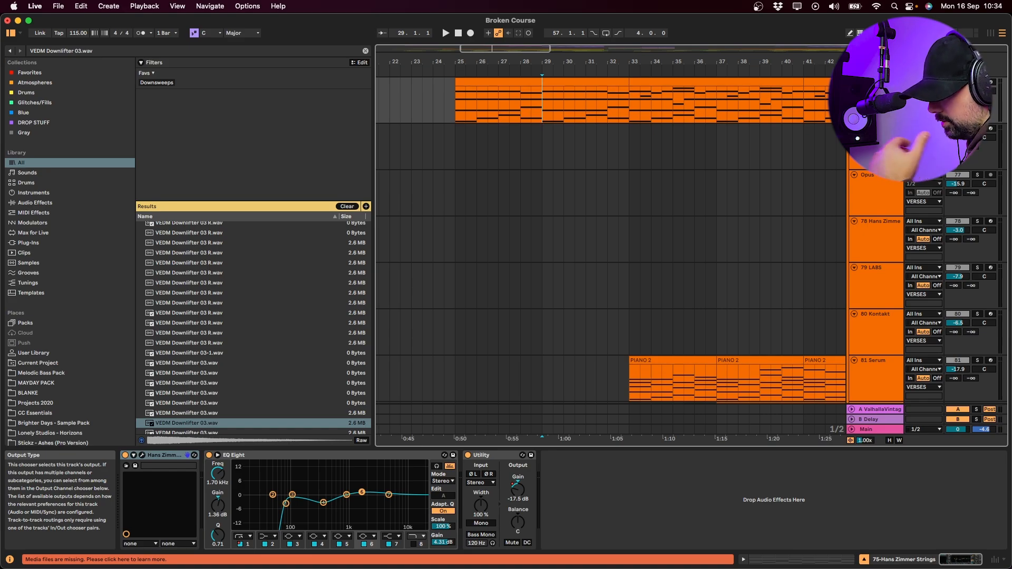
key(space)
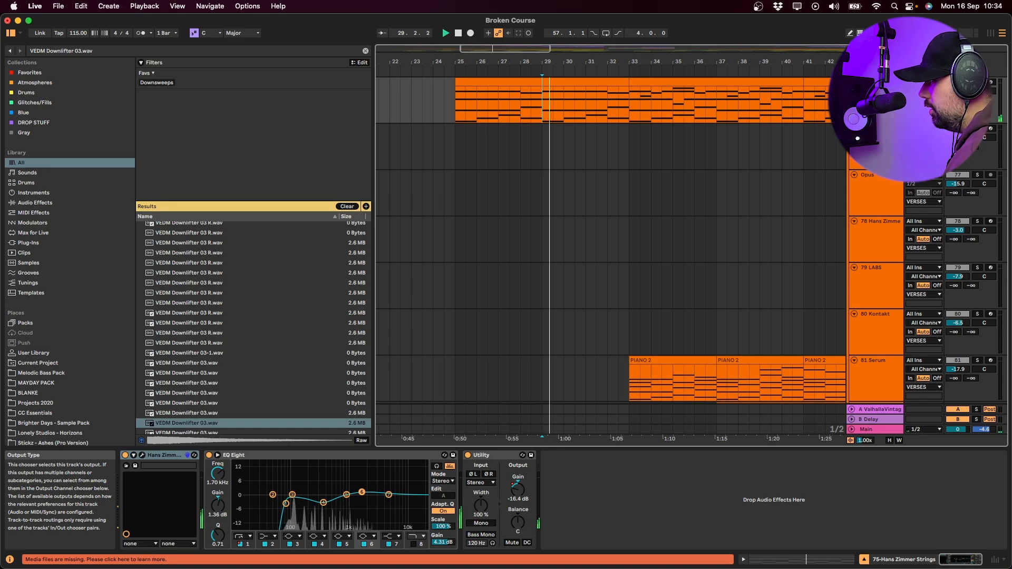
- Review the strings clip's notes during playback, stop in the arrangement, and highlight the passage from bar 29.3 through bar 32
double_click(563, 86)
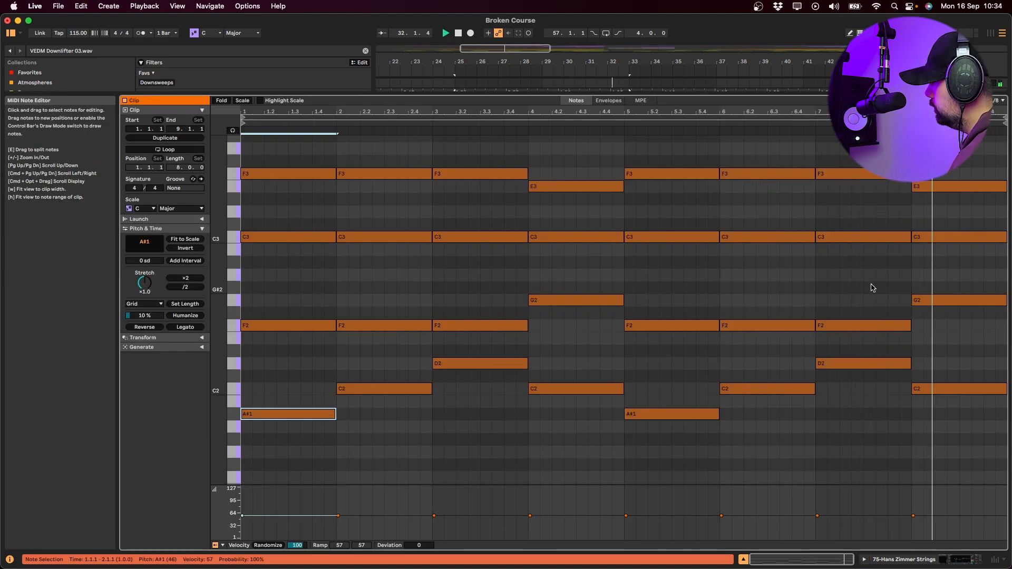
key(shift+Tab)
key(space)
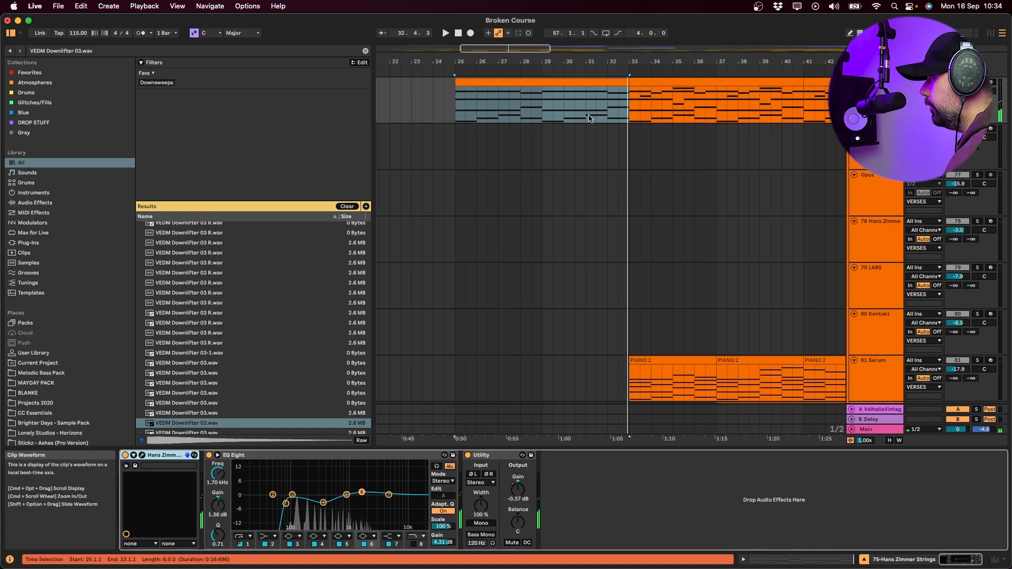
drag(551, 108, 605, 111)
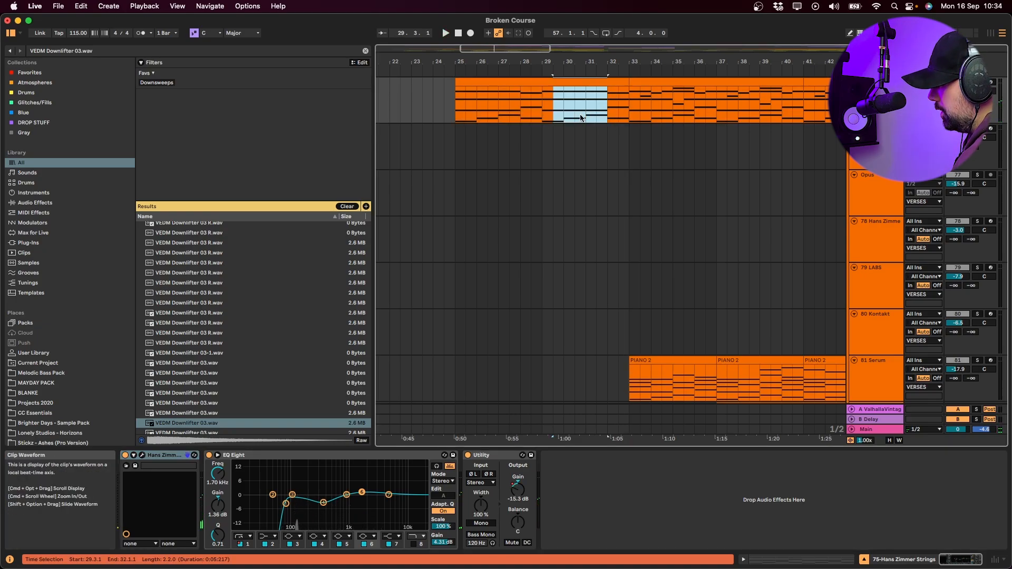
drag(609, 98, 624, 99)
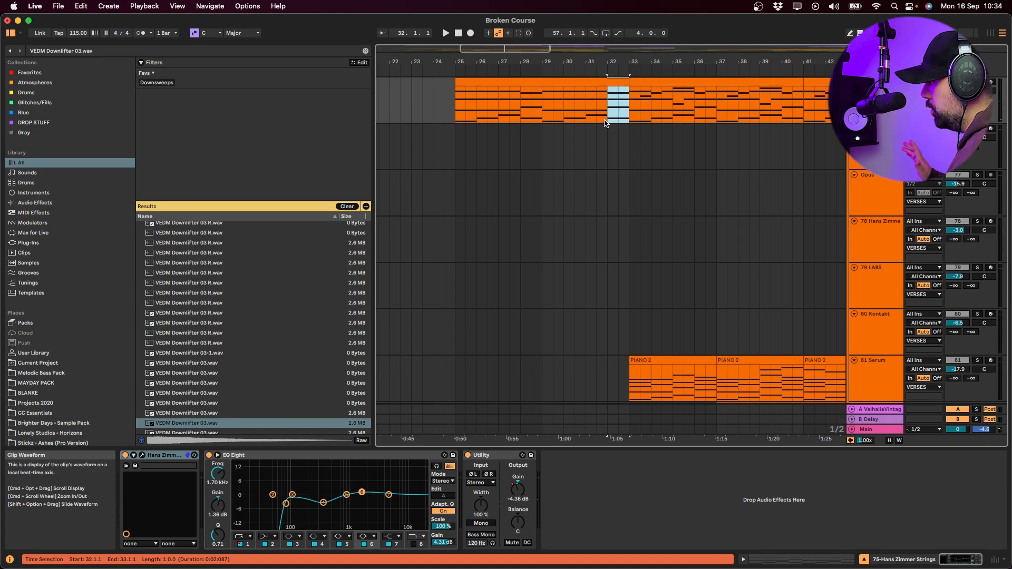
- Open the strings clip at bar 33, play through its varied upper notes and return to the arrangement
double_click(631, 109)
drag(326, 246, 364, 211)
click(372, 250)
key(space)
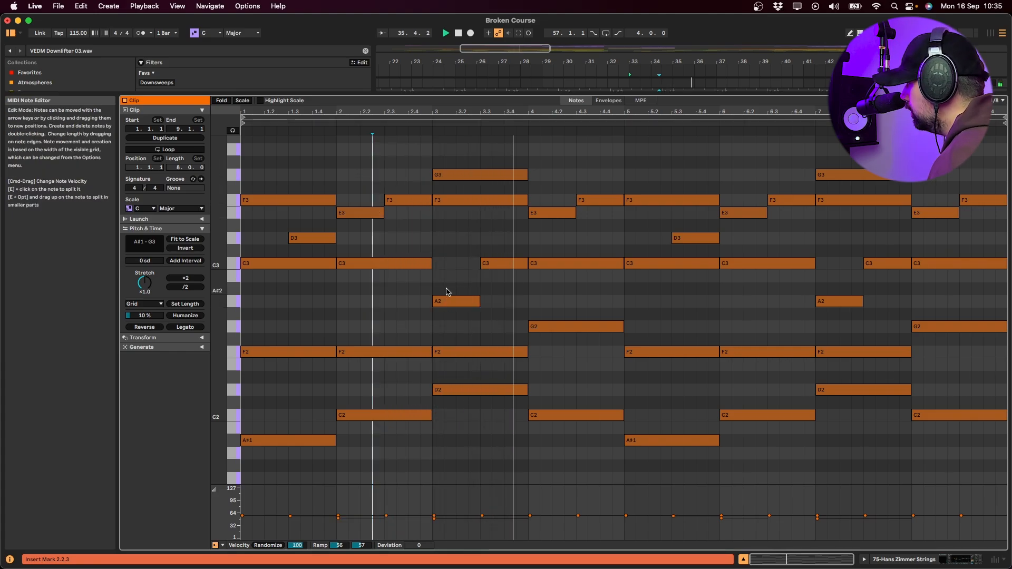
key(shift+Tab)
key(space)
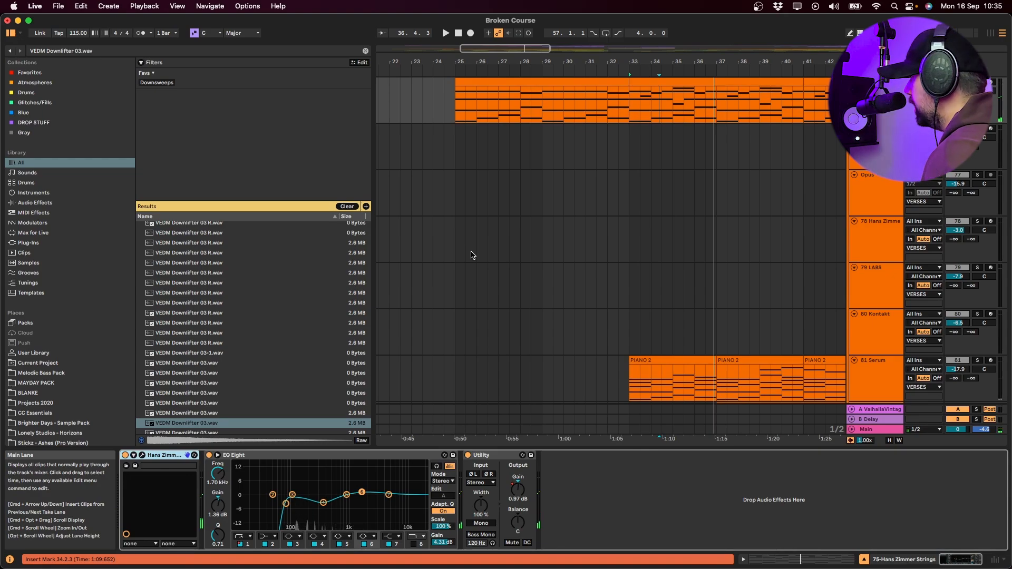
- Solo the frozen Kontakt track and play it from bar 33
scroll(675, 396, down, 15)
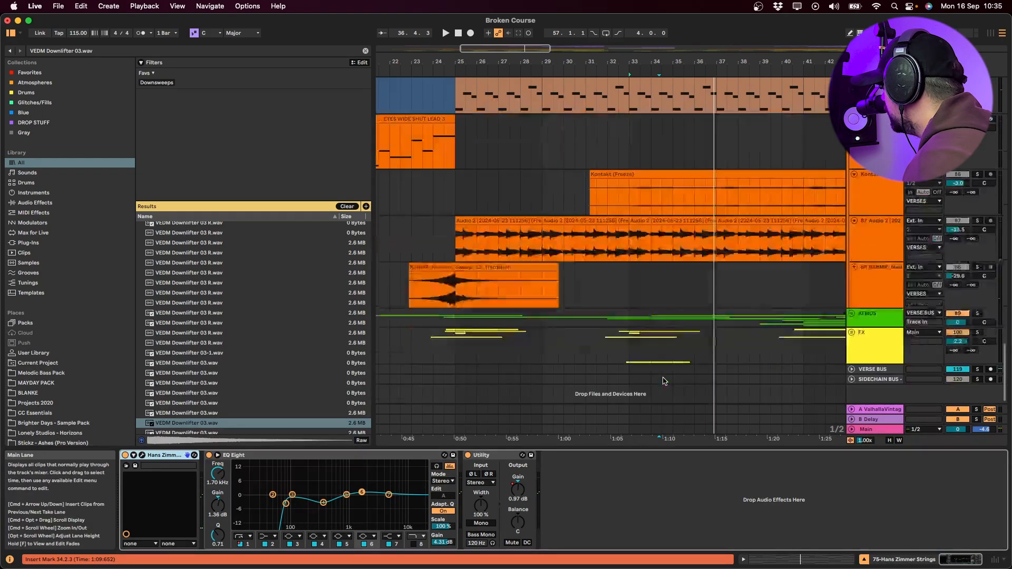
click(618, 210)
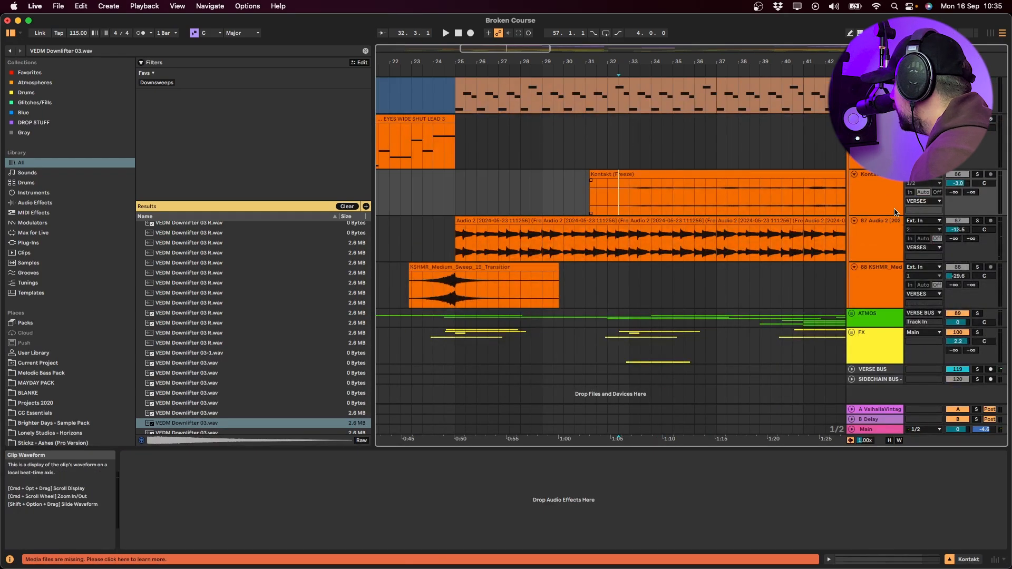
click(977, 175)
key(space)
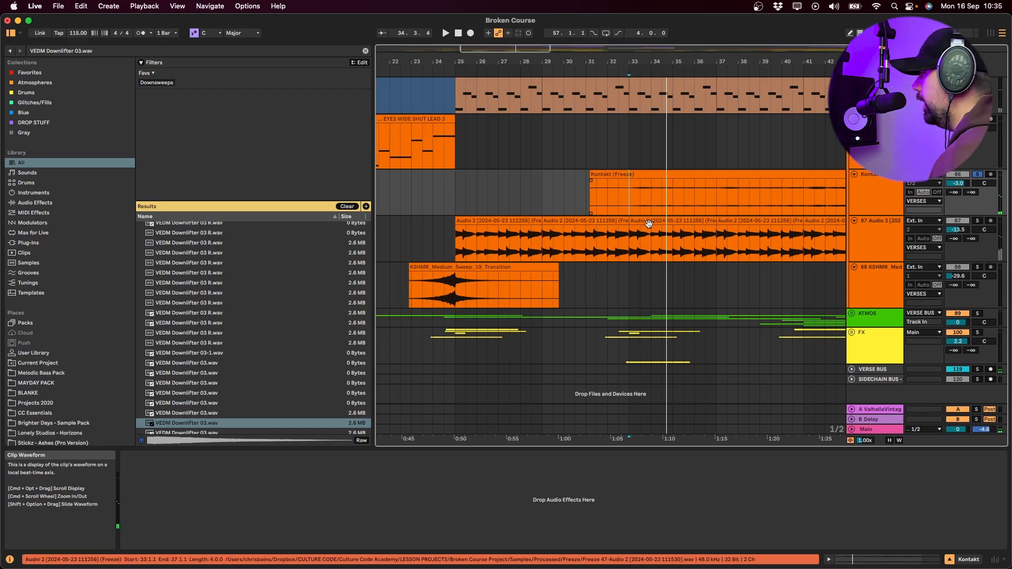
scroll(630, 222, up, 3)
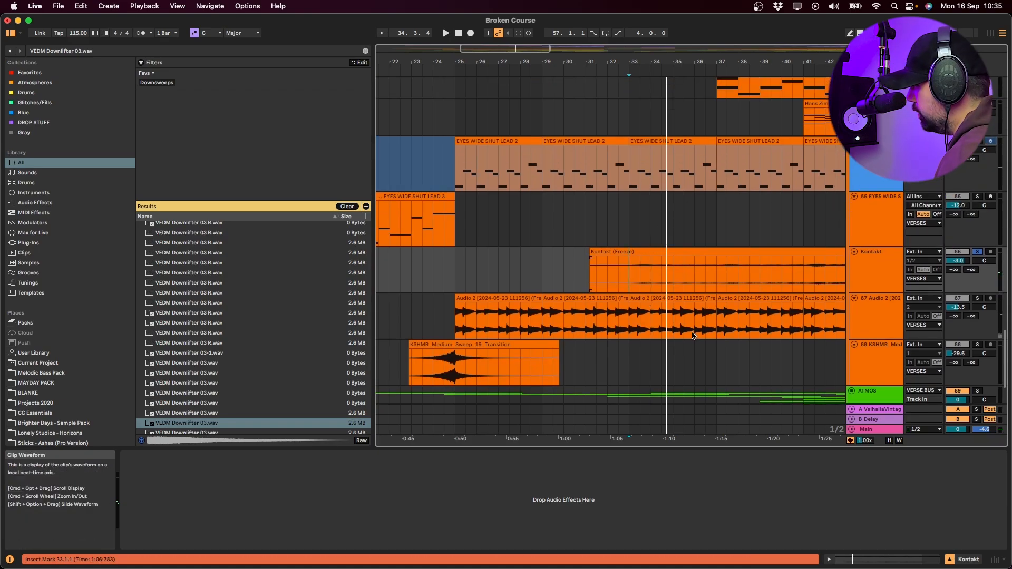
scroll(692, 335, up, 15)
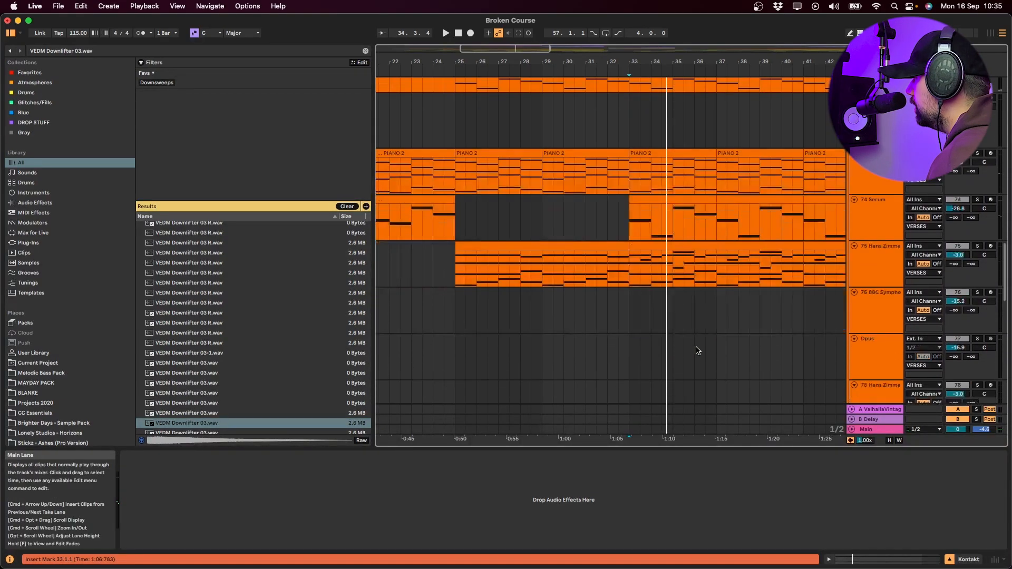
- Solo the Hans Zimmer Strings track, play it from bar 33 and move on to the frozen Kontakt track
click(867, 273)
key(s)
key(space)
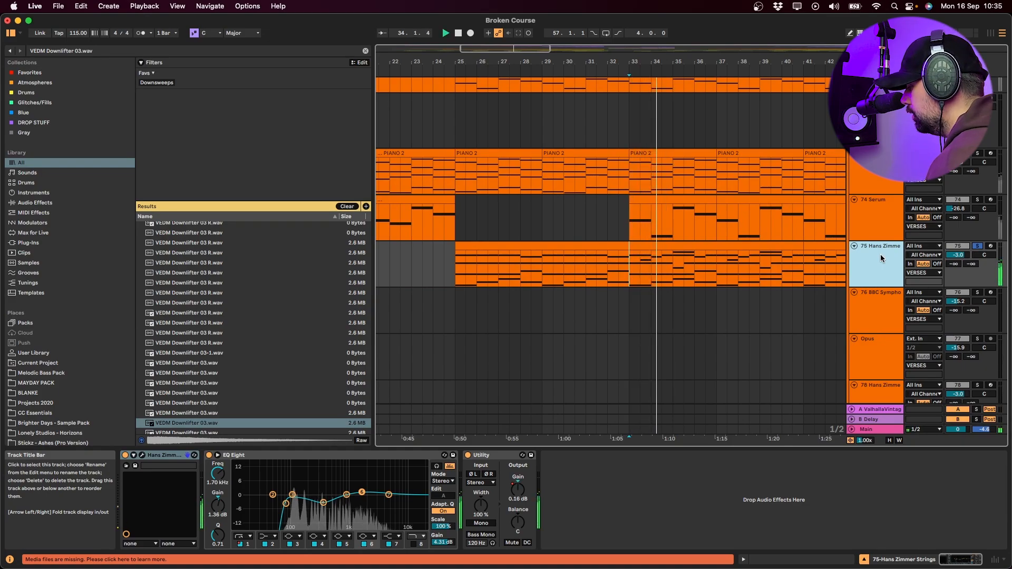
scroll(787, 308, down, 12)
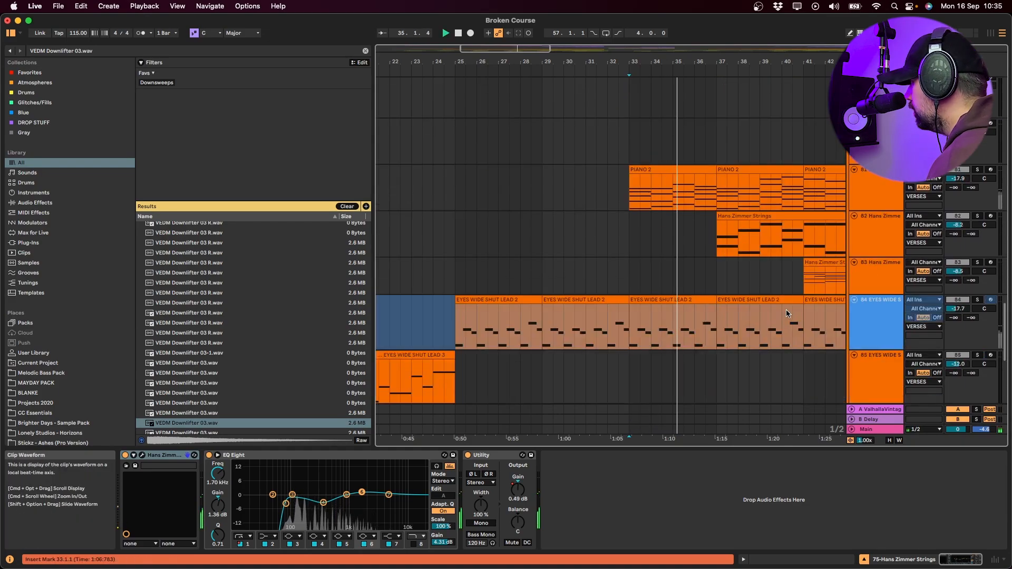
scroll(751, 295, down, 5)
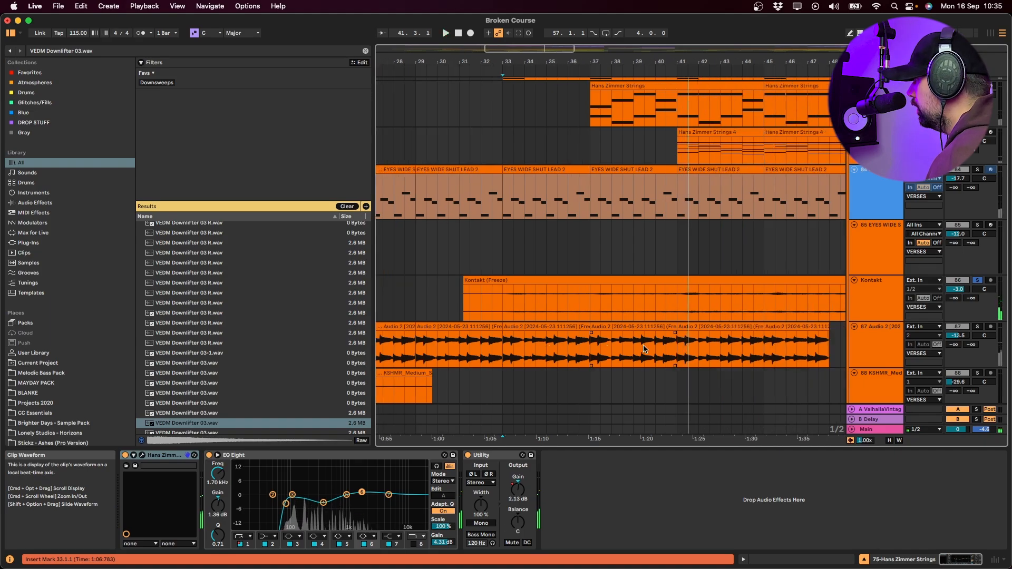
- Solo the frozen Audio 2 guitar track and play its clip from bar 25
scroll(644, 349, left, 5)
scroll(548, 244, down, 3)
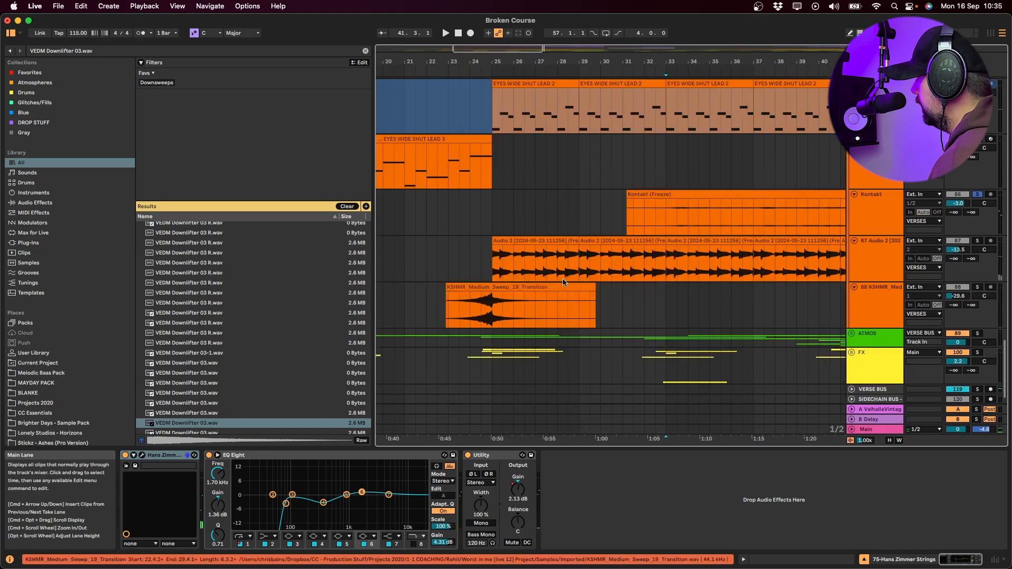
click(549, 243)
key(space)
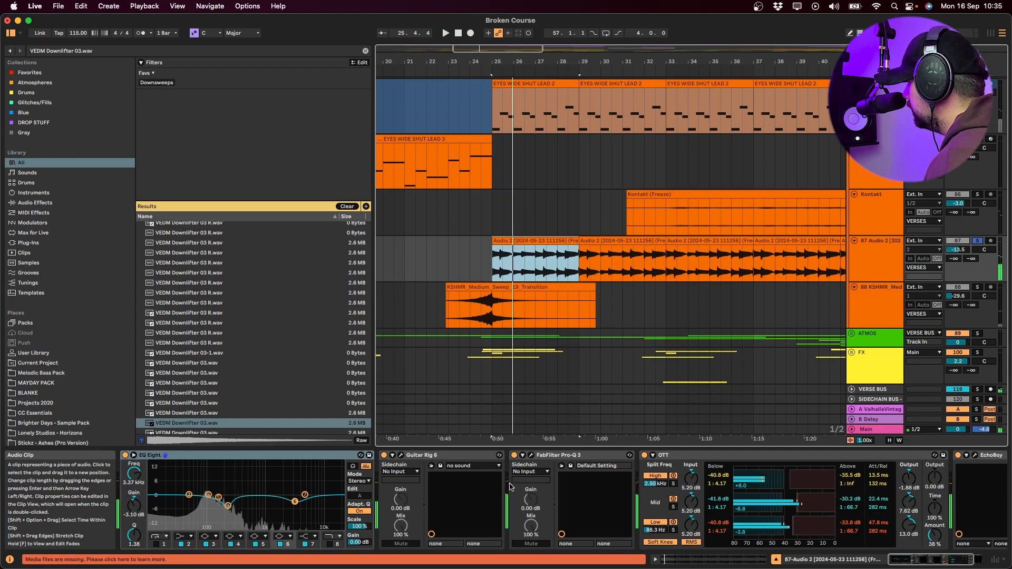
- Bypass the Audio 2 track's whole effects chain and play the dry recording from bar 25
scroll(413, 493, right, 2)
click(916, 458)
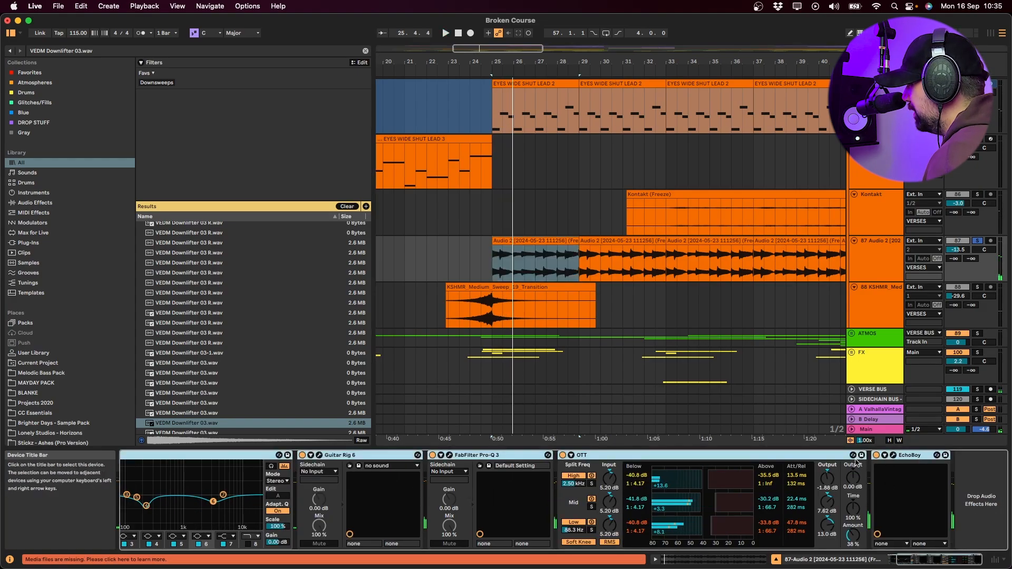
click(522, 251)
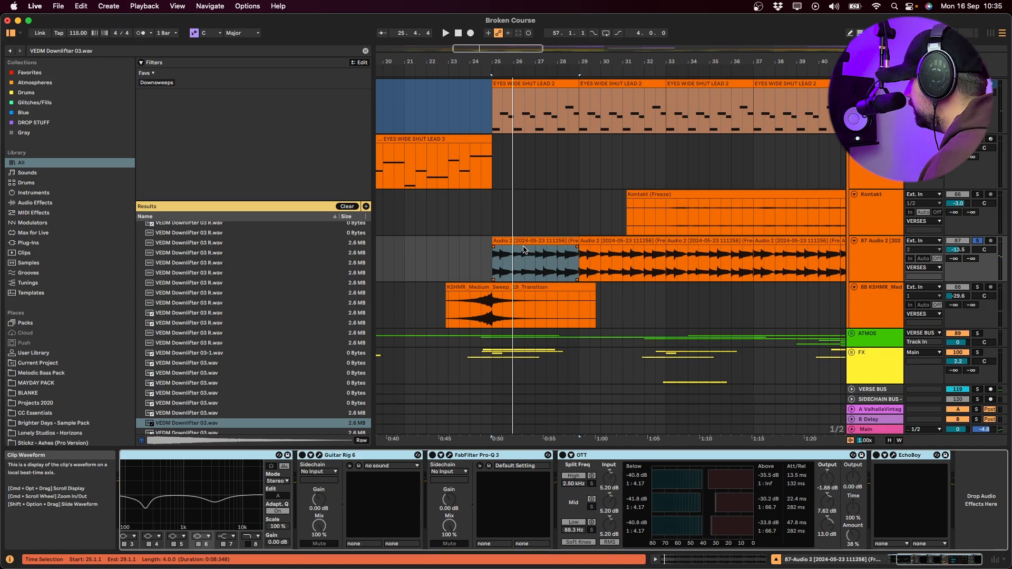
key(space)
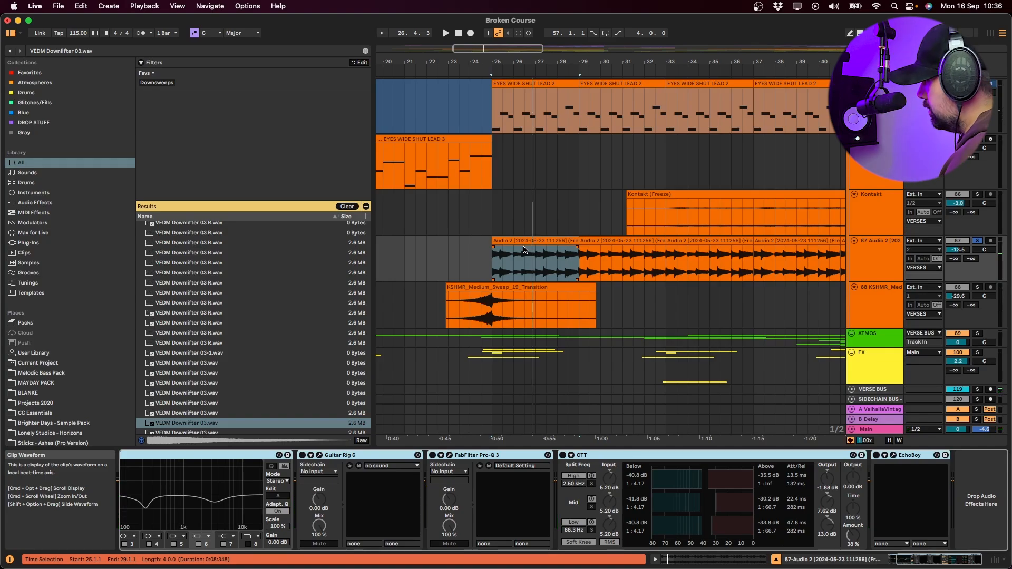
key(space)
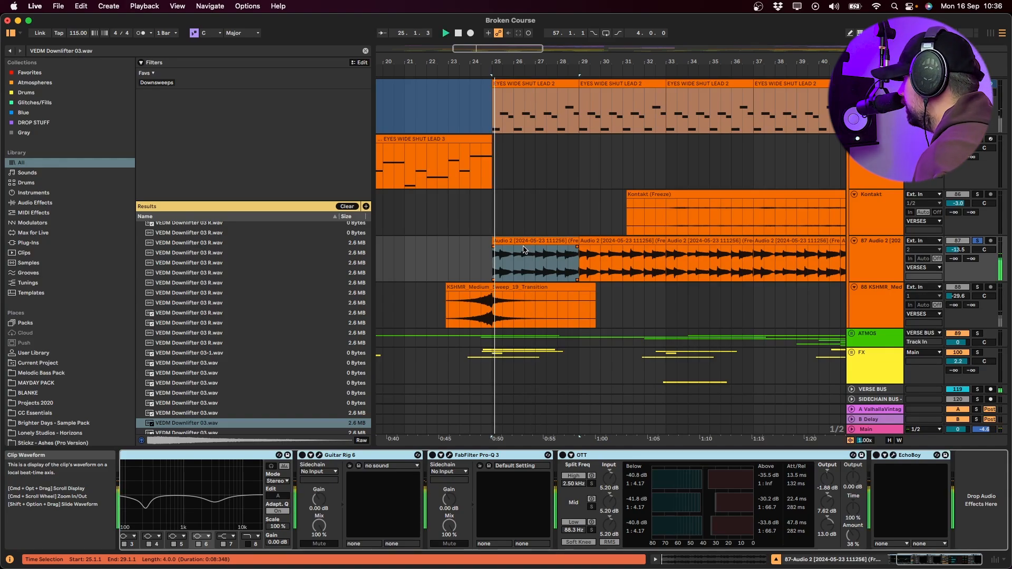
- Reactivate the full effects chain during playback to hear the processed recording, and stop
click(875, 456)
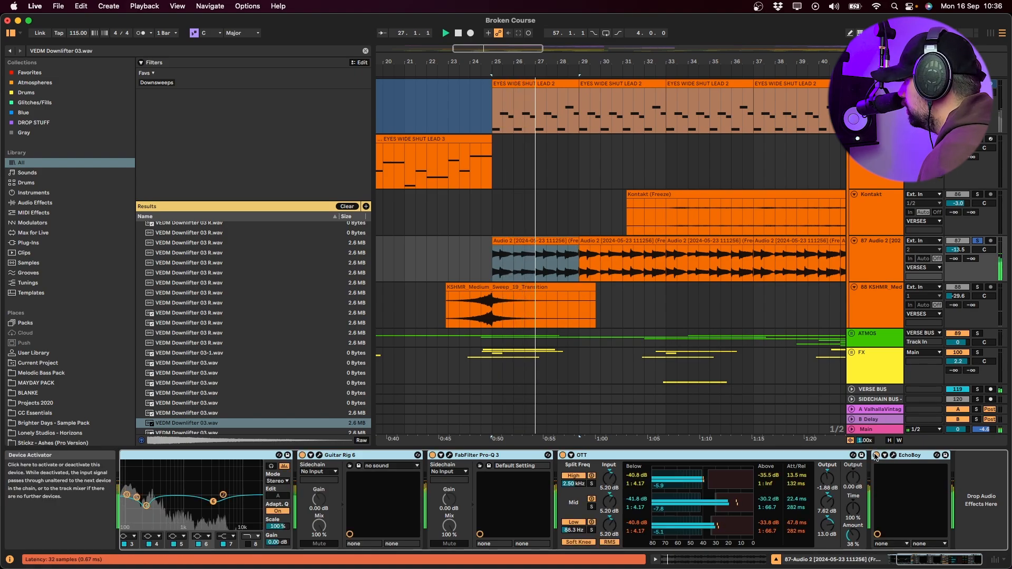
click(208, 463)
key(space)
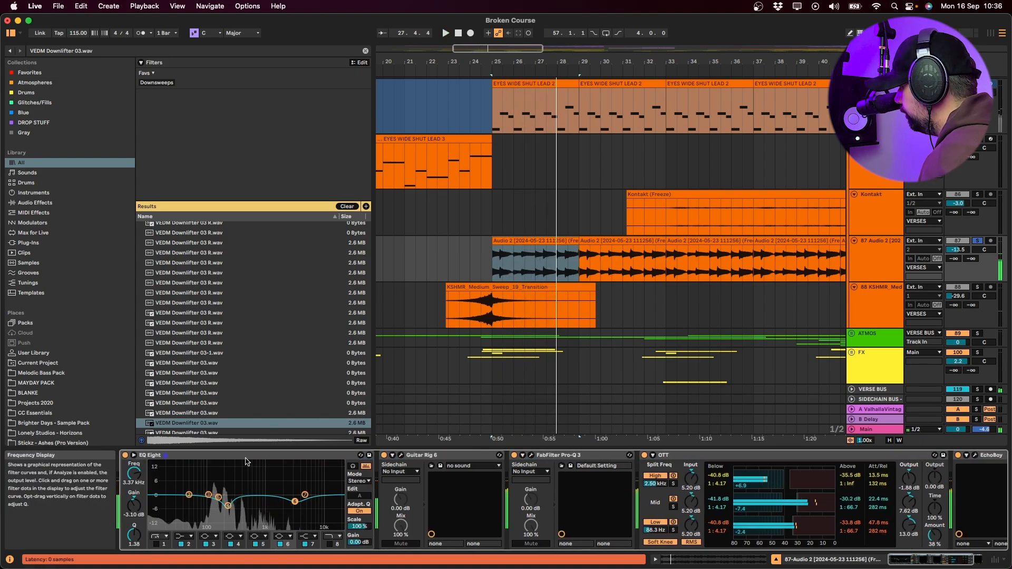
- Select every device from EQ Eight through EchoBoy on the Audio 2 track and deactivate them together
click(160, 456)
scroll(668, 465, right, 3)
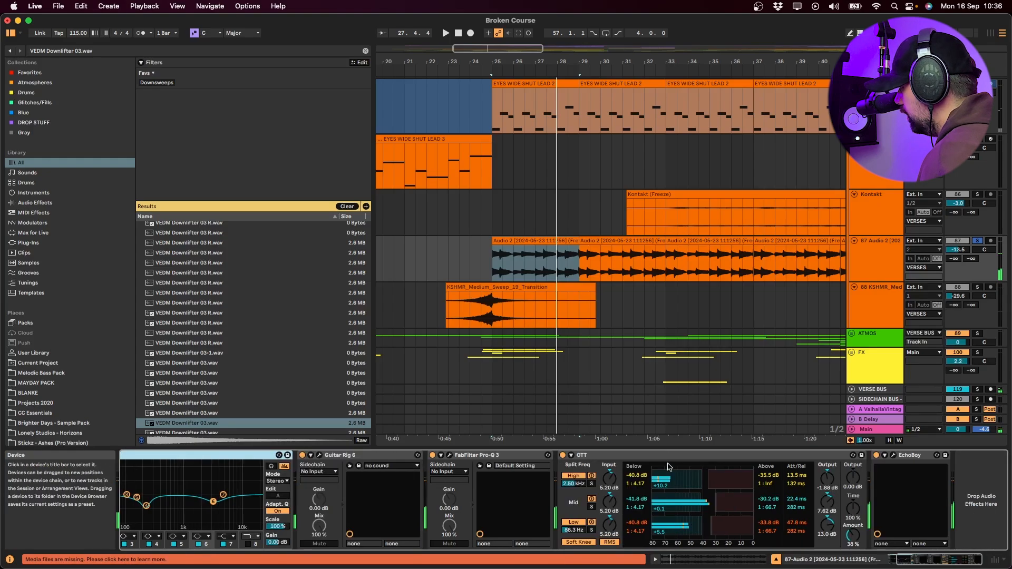
shift+click(909, 456)
click(884, 456)
click(876, 456)
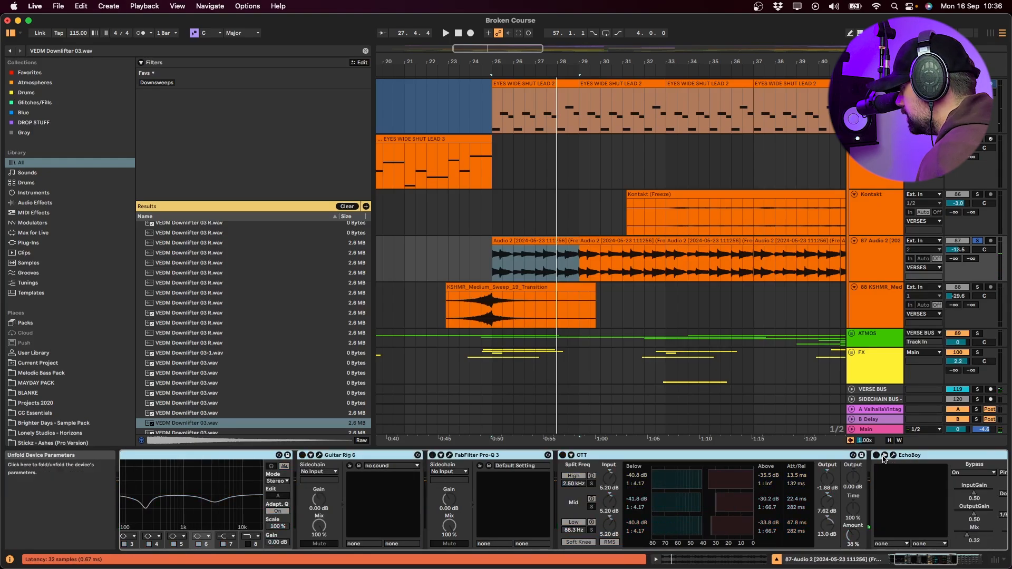
- Play the dry Audio 2 clip from bar 25 and reactivate only EQ Eight to hear its effect
scroll(286, 460, left, 3)
click(286, 461)
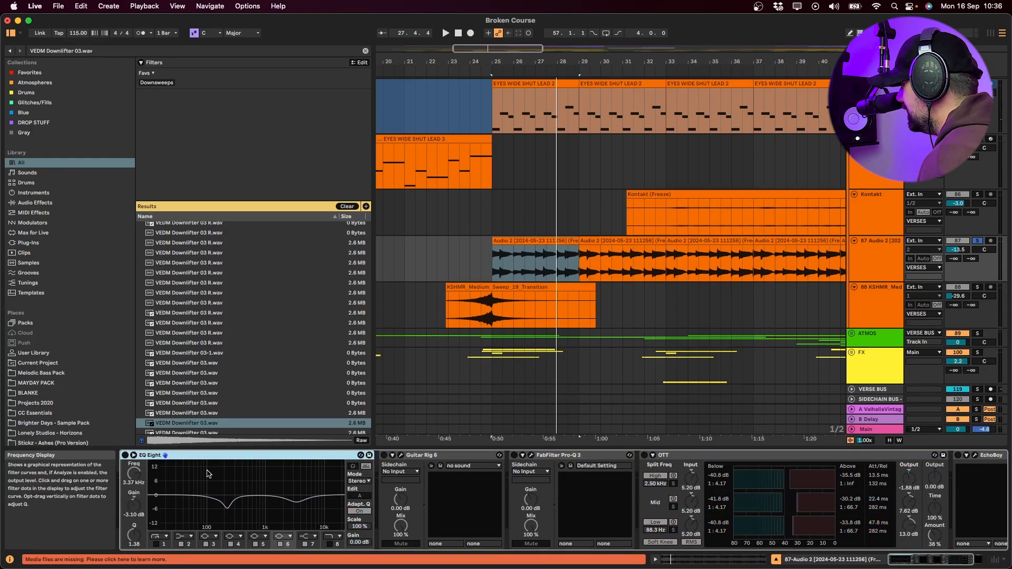
key(space)
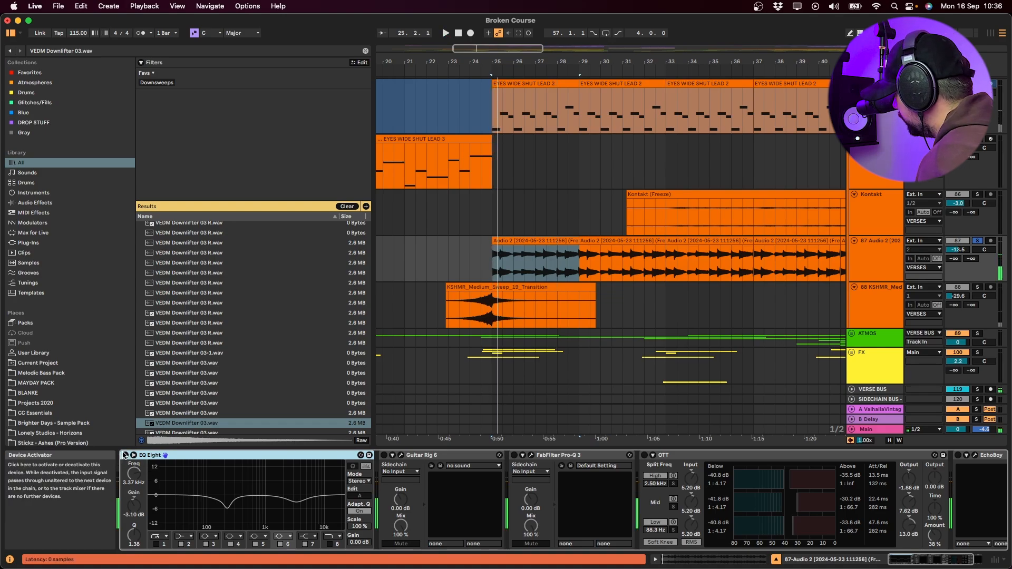
click(124, 455)
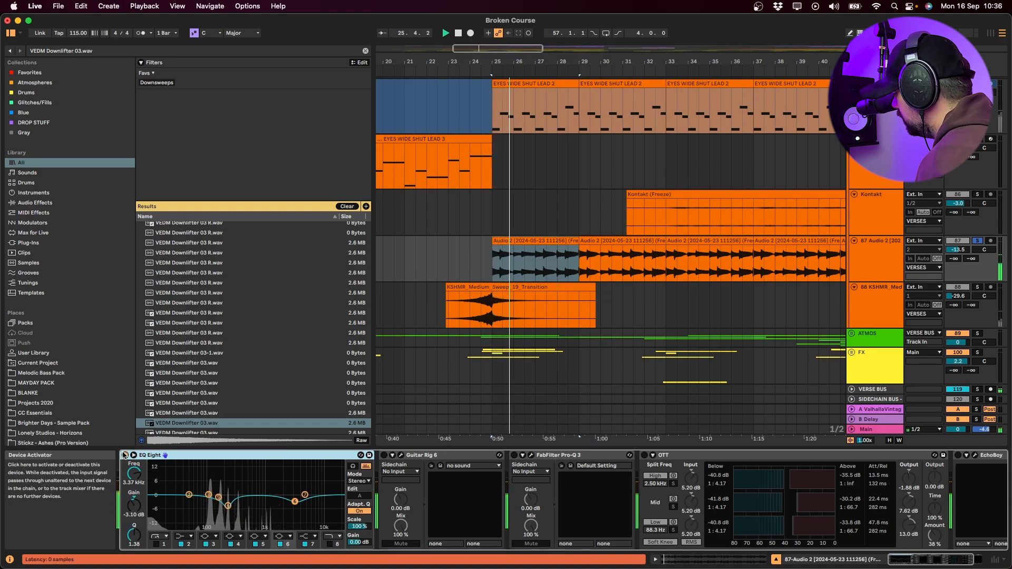
key(space)
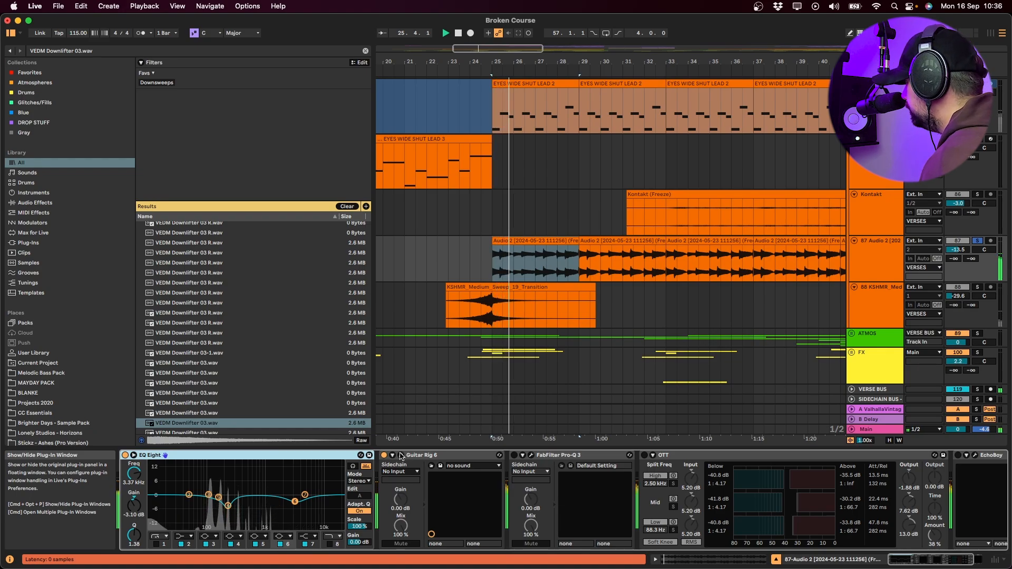
- Review the Dark Wide Open rack and the preset list in Guitar Rig 6, and close its window
click(400, 456)
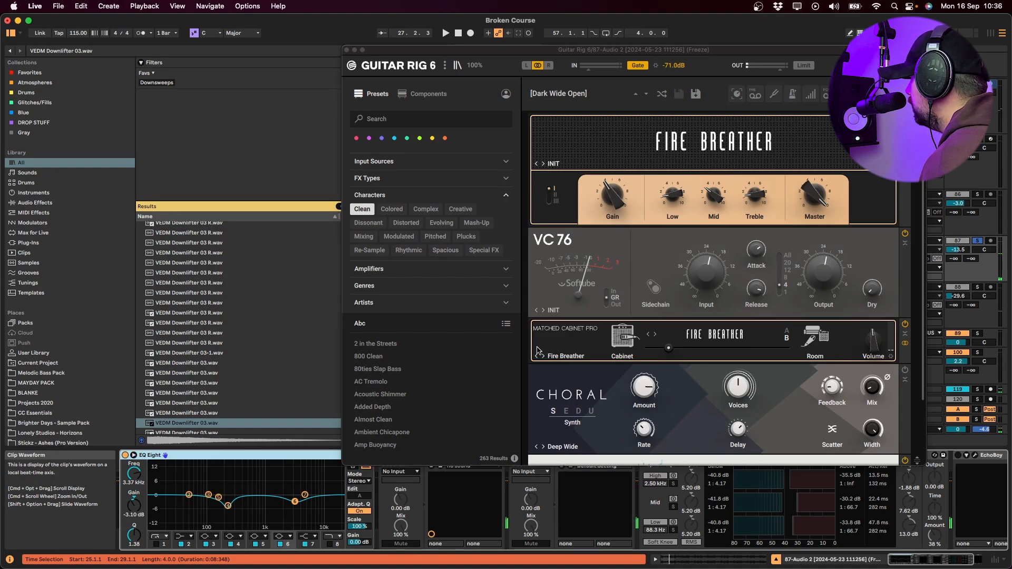
scroll(469, 406, down, 5)
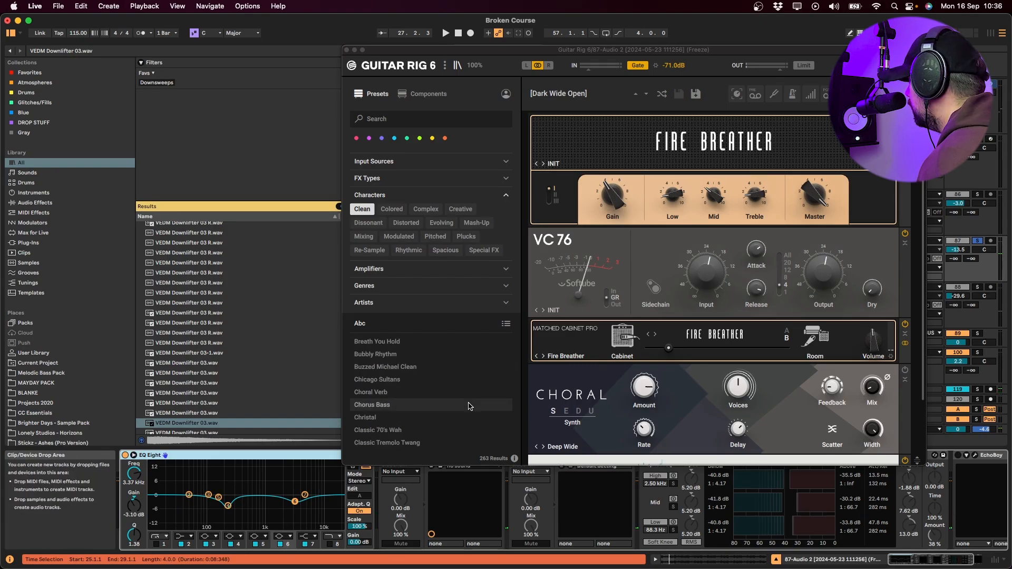
scroll(471, 403, up, 5)
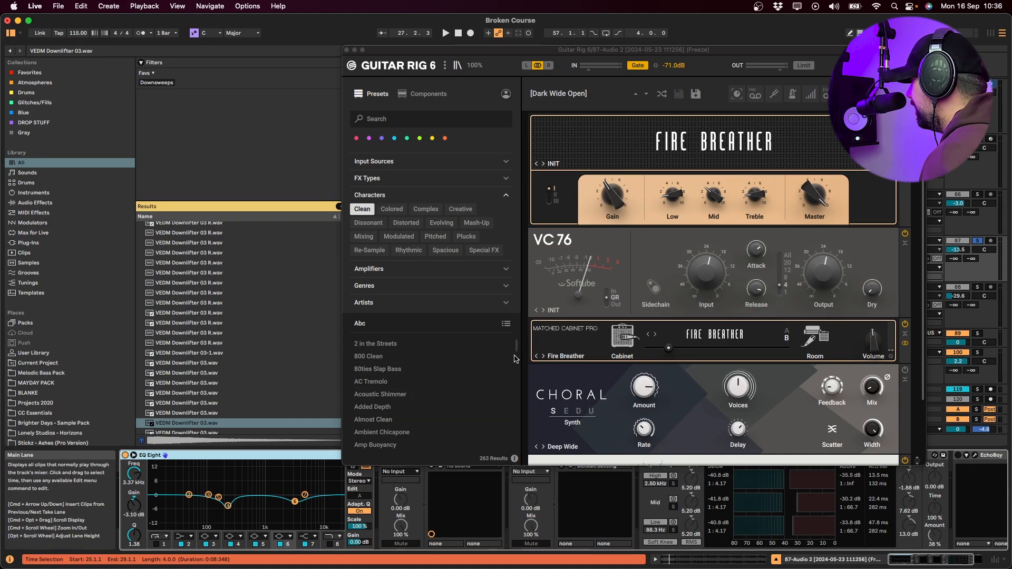
click(393, 55)
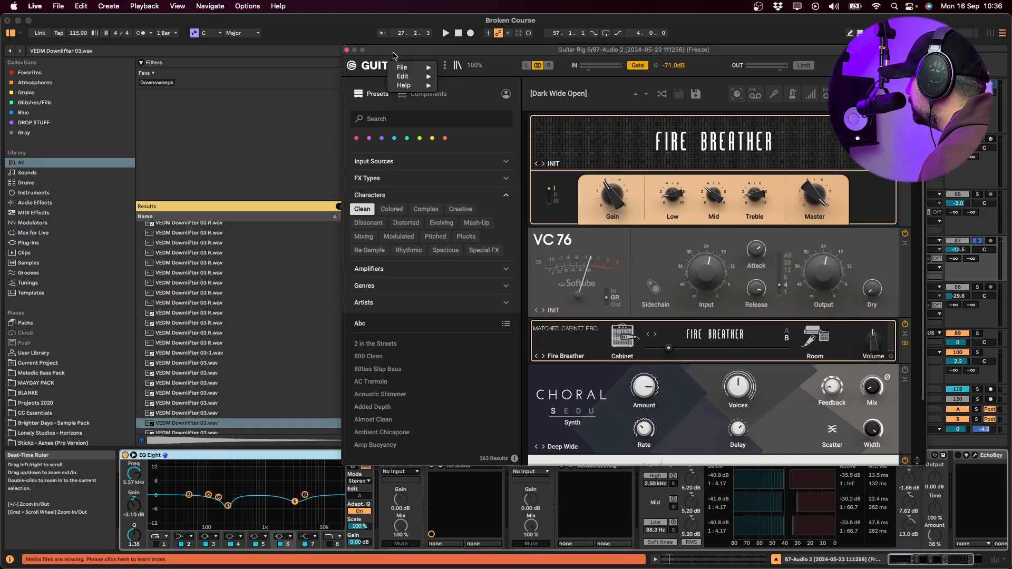
drag(394, 53, 400, 50)
click(362, 48)
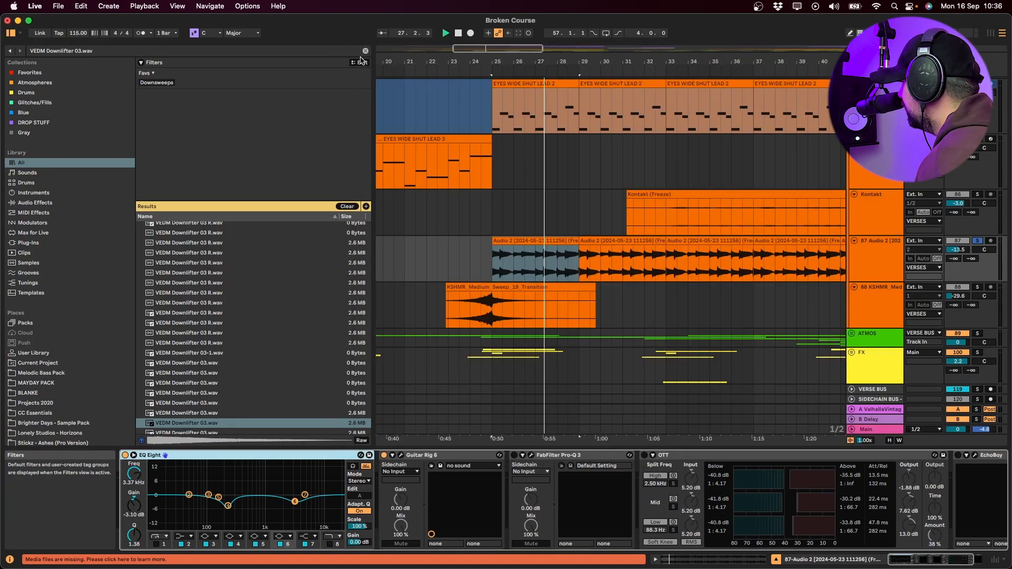
- Reactivate FabFilter Pro-Q 3, examine its dynamic cuts while the clip plays, and close its window
click(531, 455)
key(space)
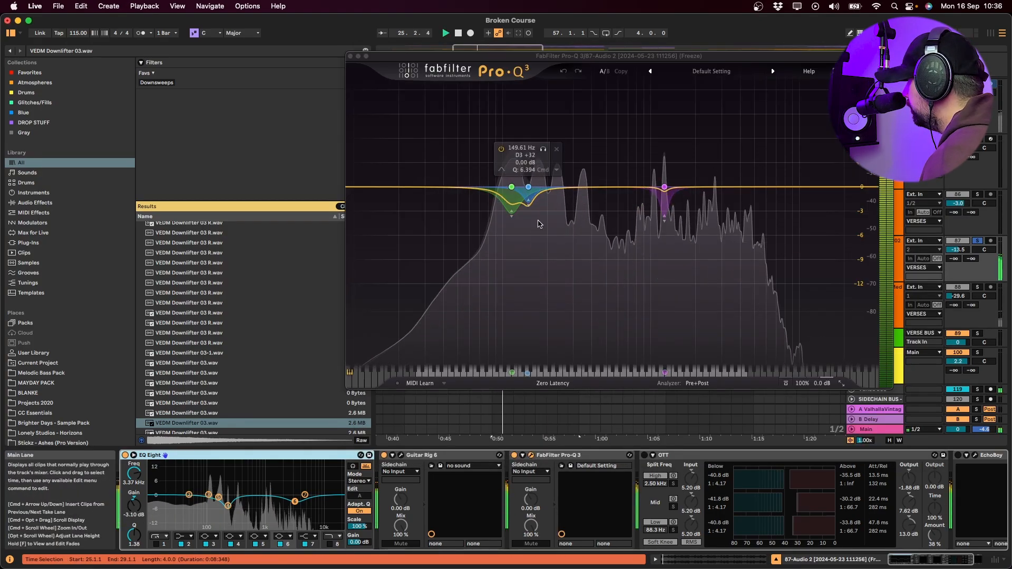
click(350, 56)
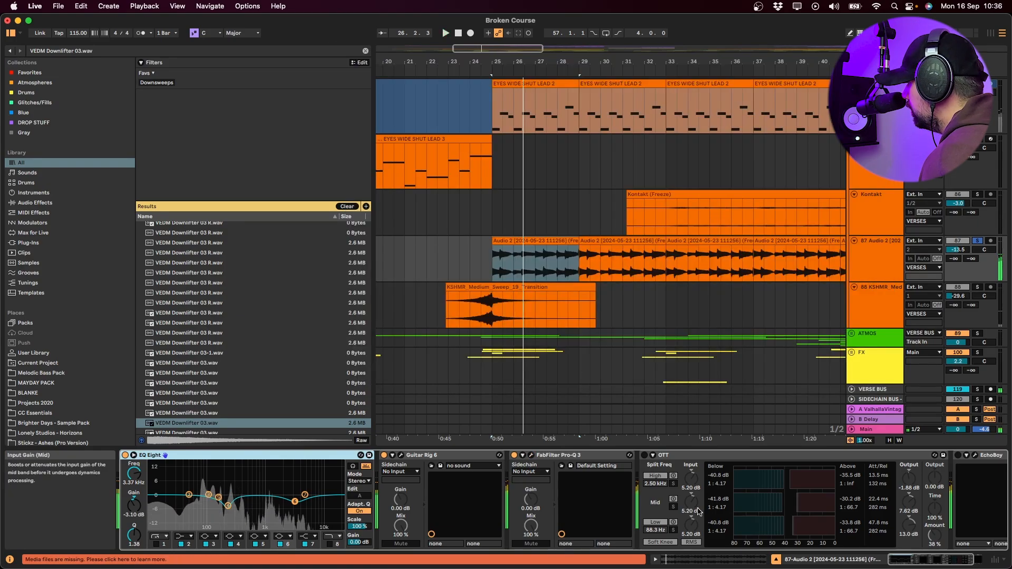
- Reactivate OTT and EchoBoy on the Audio 2 track and review the EchoBoy delay settings during playback
click(644, 455)
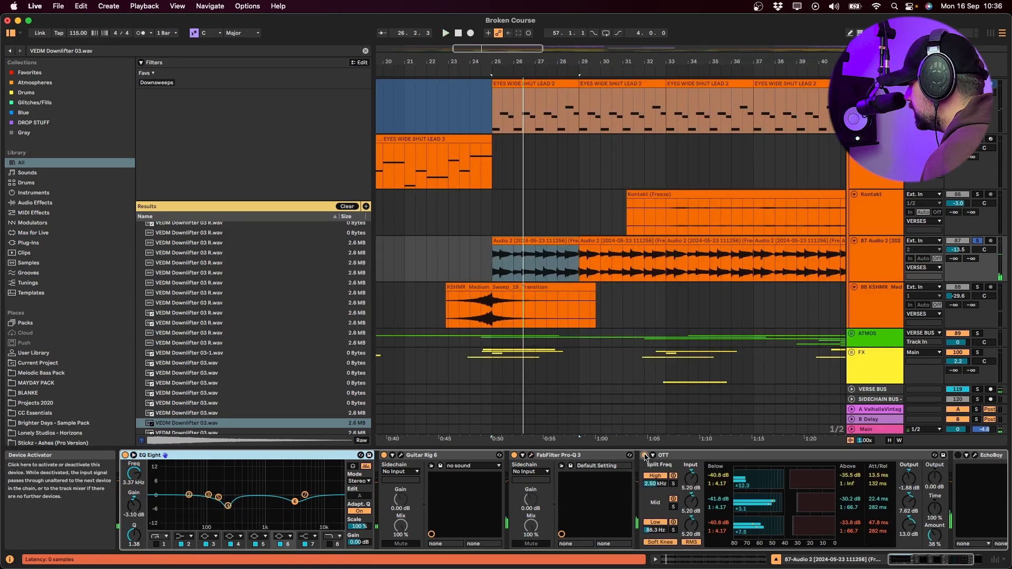
scroll(849, 472, right, 3)
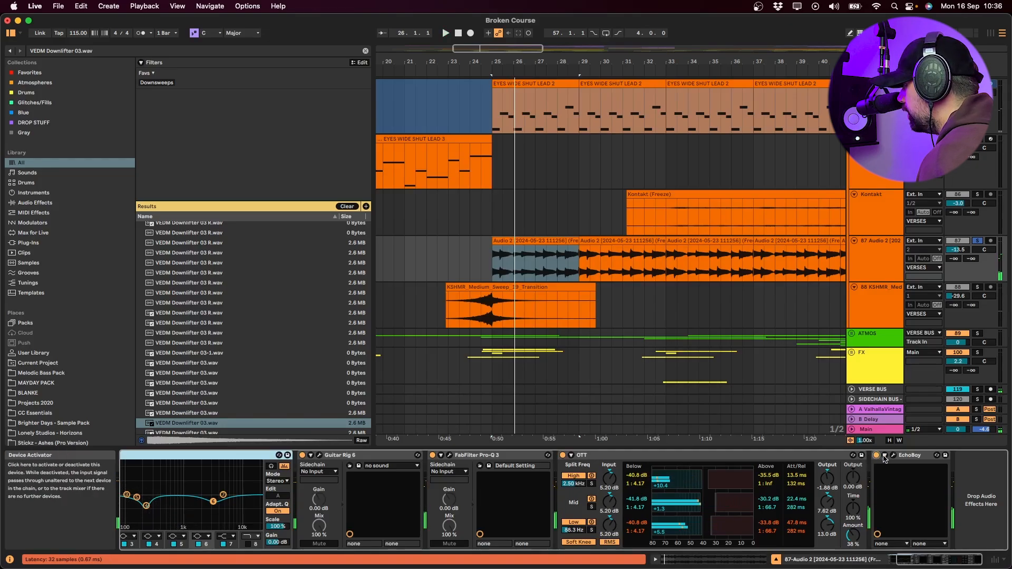
click(832, 462)
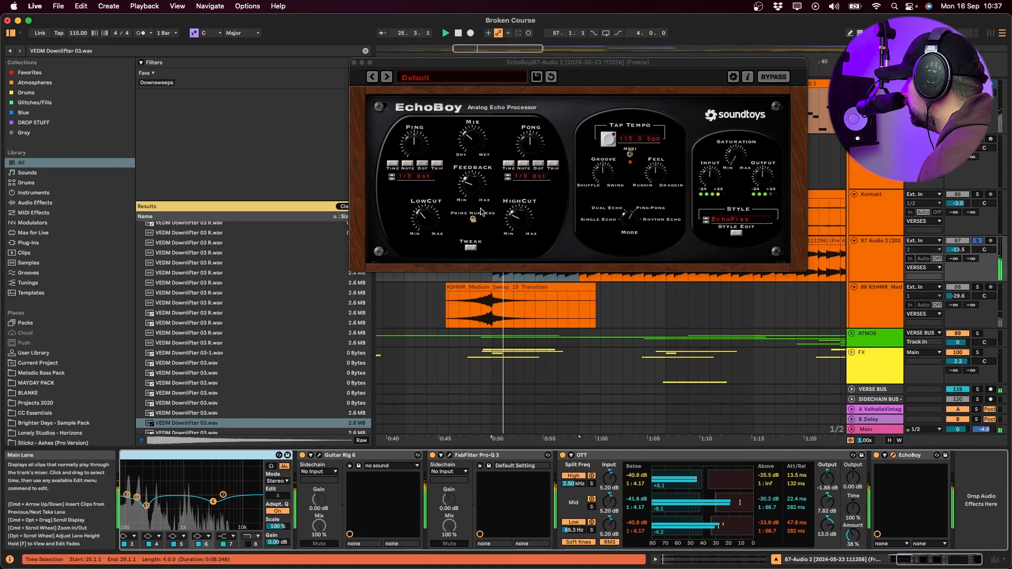
click(354, 62)
- Solo the VERSES group and play all its layers together from bar 25
scroll(710, 288, up, 15)
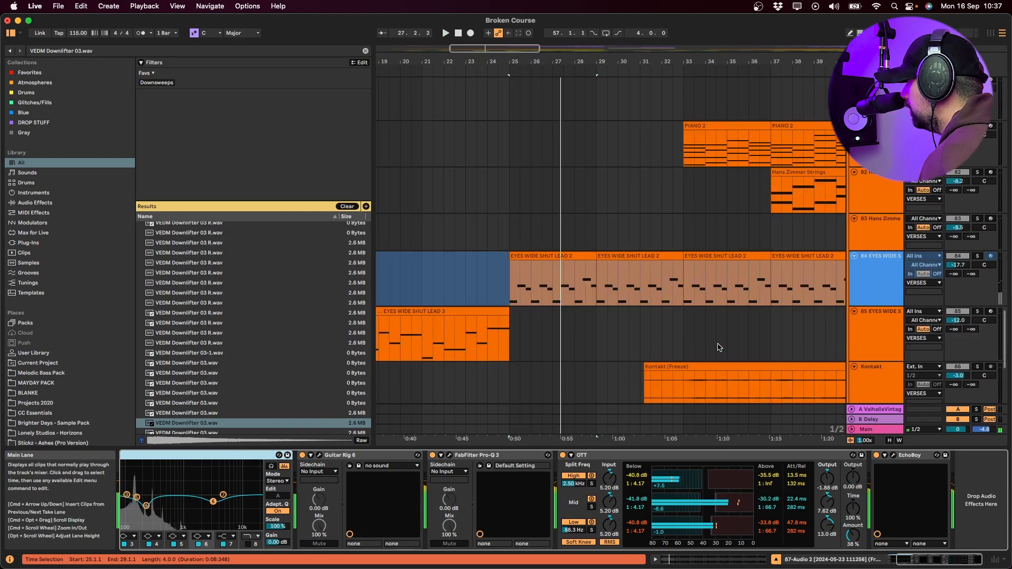
scroll(706, 366, up, 5)
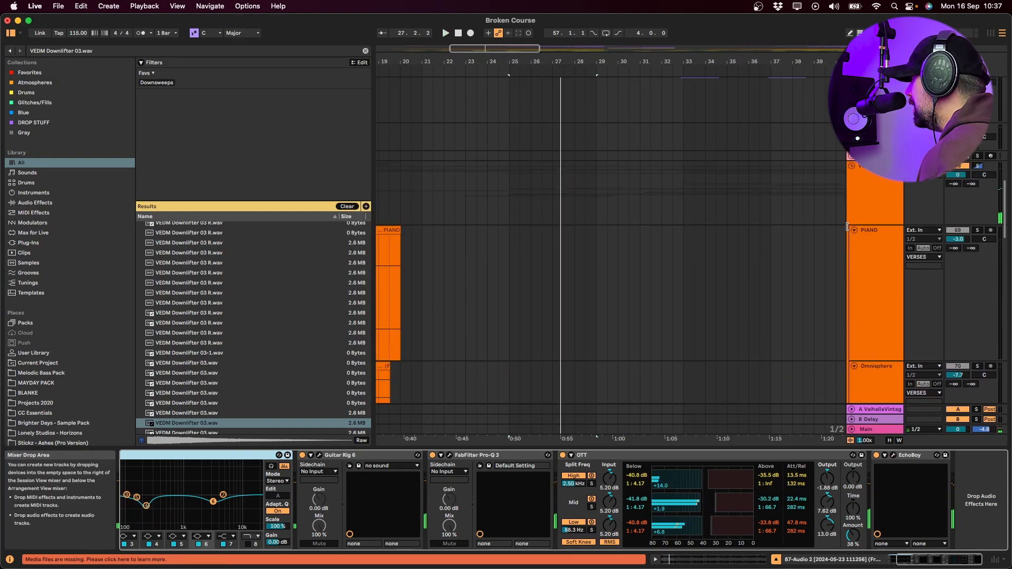
click(867, 206)
key(space)
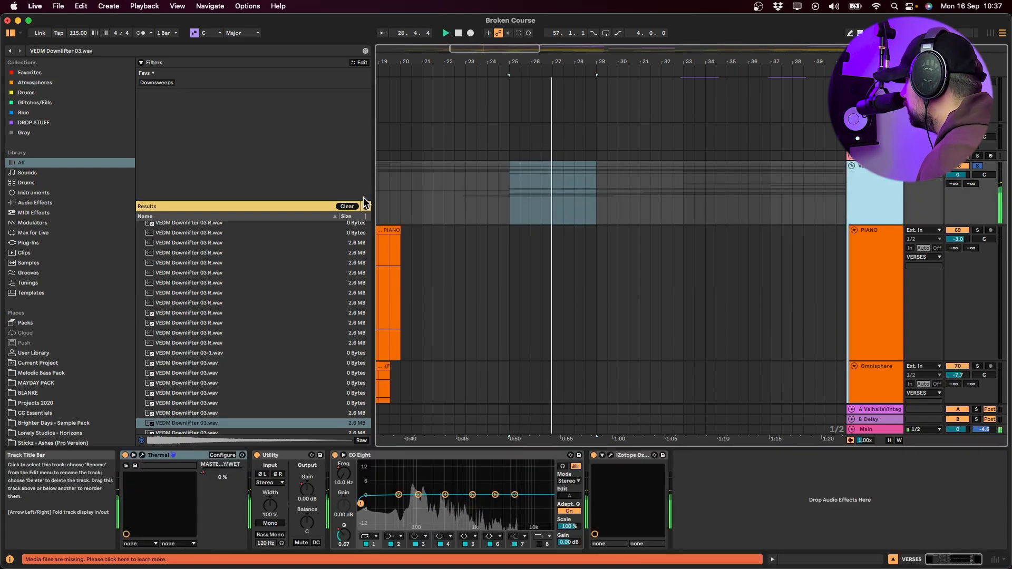
- Clear the browser's search and return to the Audio 2 clip at bar 25
click(348, 207)
scroll(566, 306, down, 10)
scroll(562, 305, down, 10)
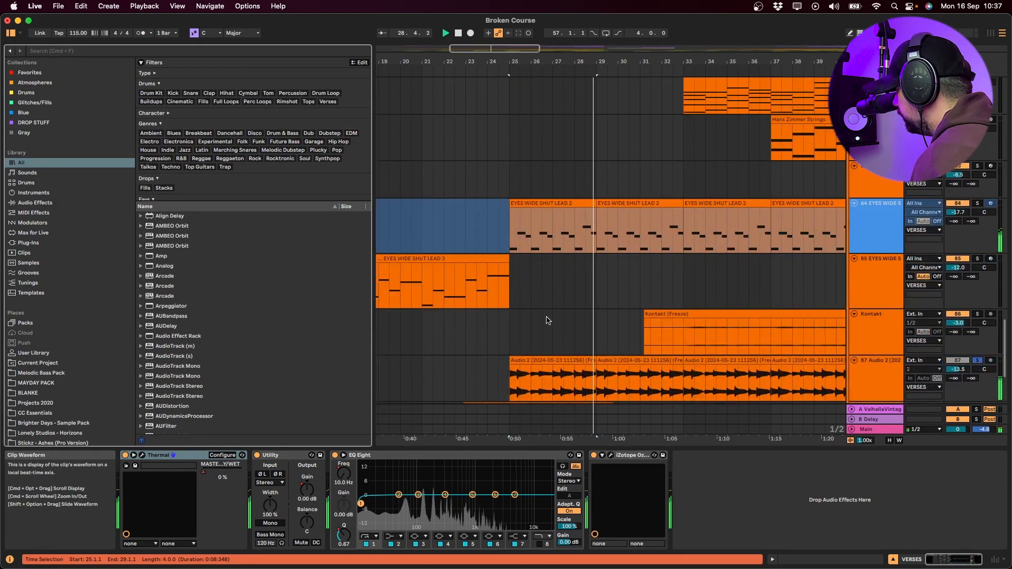
click(553, 380)
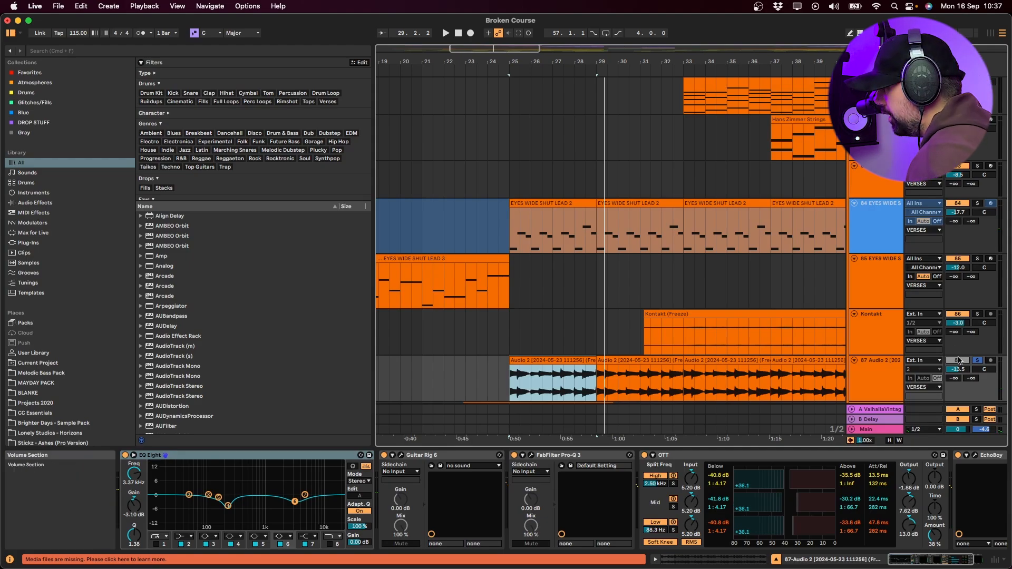
- Play the Audio 2 clip around the 25.4 to 26.1 selection and place the insert mark at 25.2.3
click(533, 391)
click(526, 393)
key(plus)
key(plus)
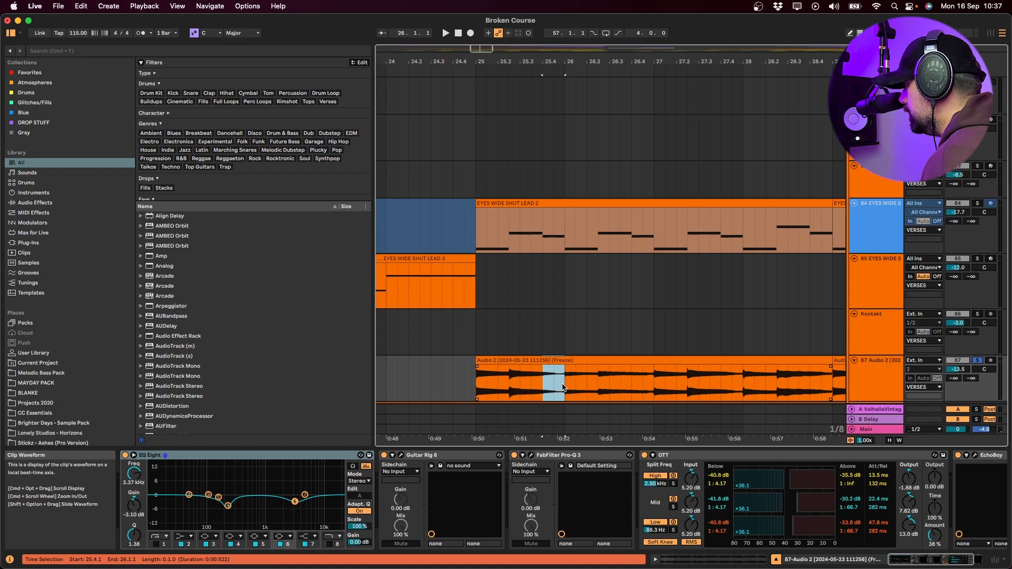
key(space)
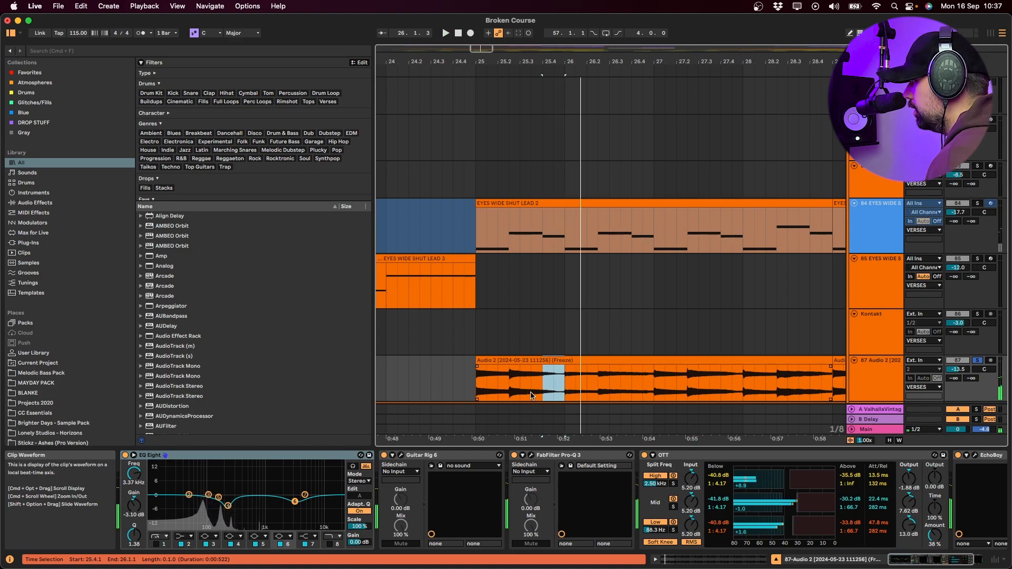
click(505, 376)
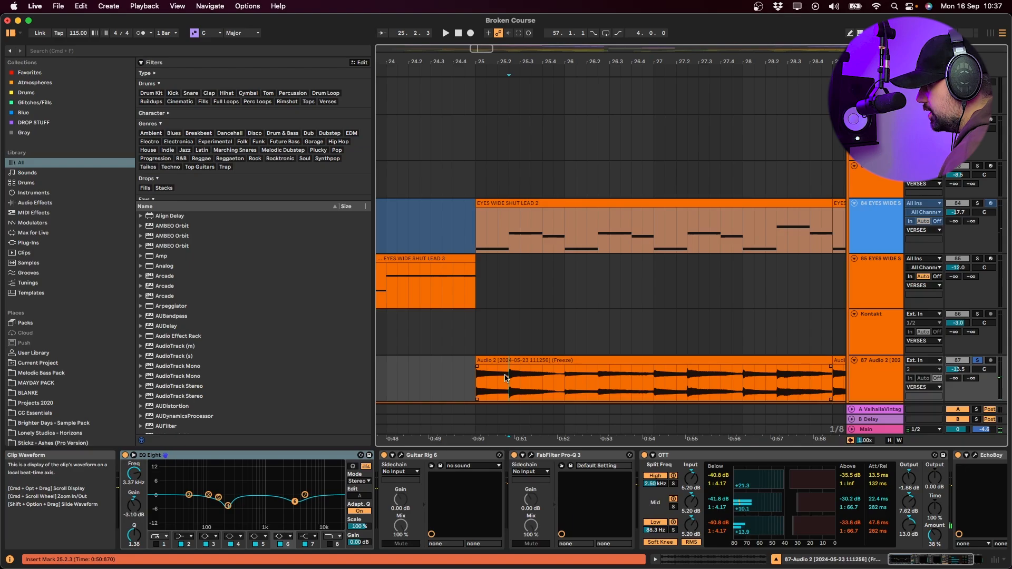
- Play the Audio 2 clip from bar 26 and select the clip section spanning bars 25 to 29
click(565, 385)
key(space)
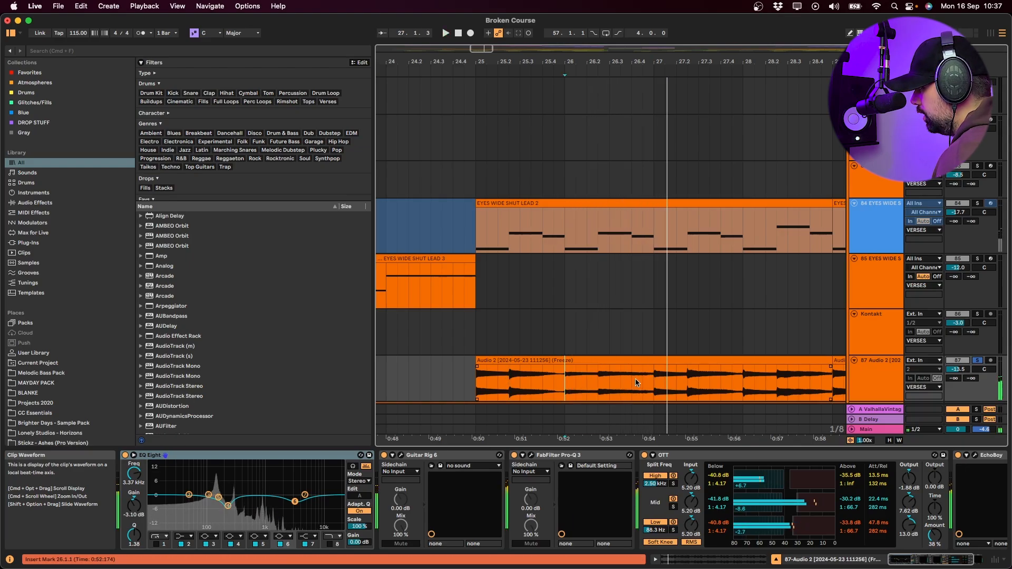
click(614, 362)
key(minus)
key(minus)
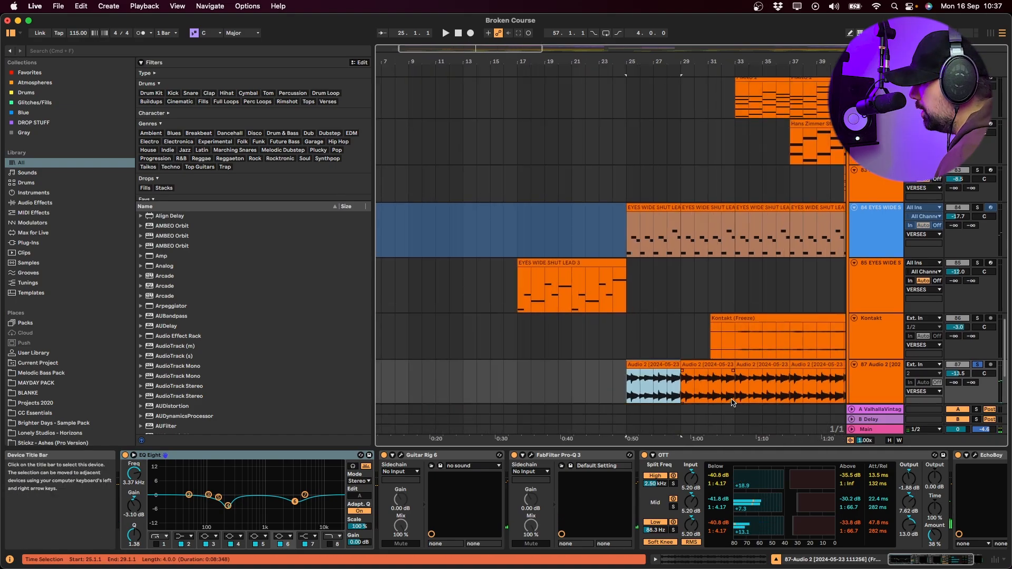
- Solo the 74 Serum track, play its clip from bar 33 and check its Fil Cutoff automation
scroll(730, 369, down, 8)
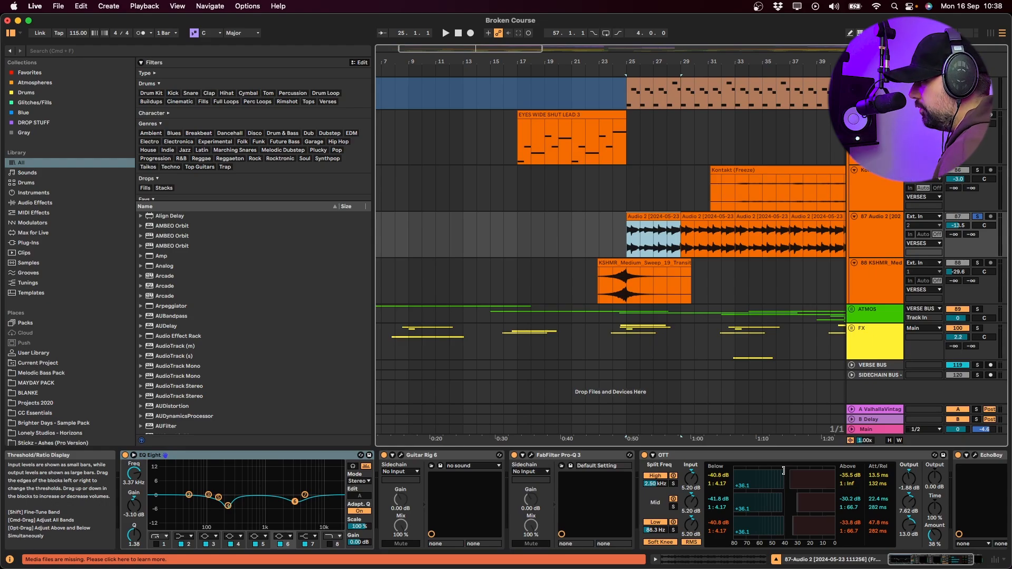
scroll(726, 301, up, 10)
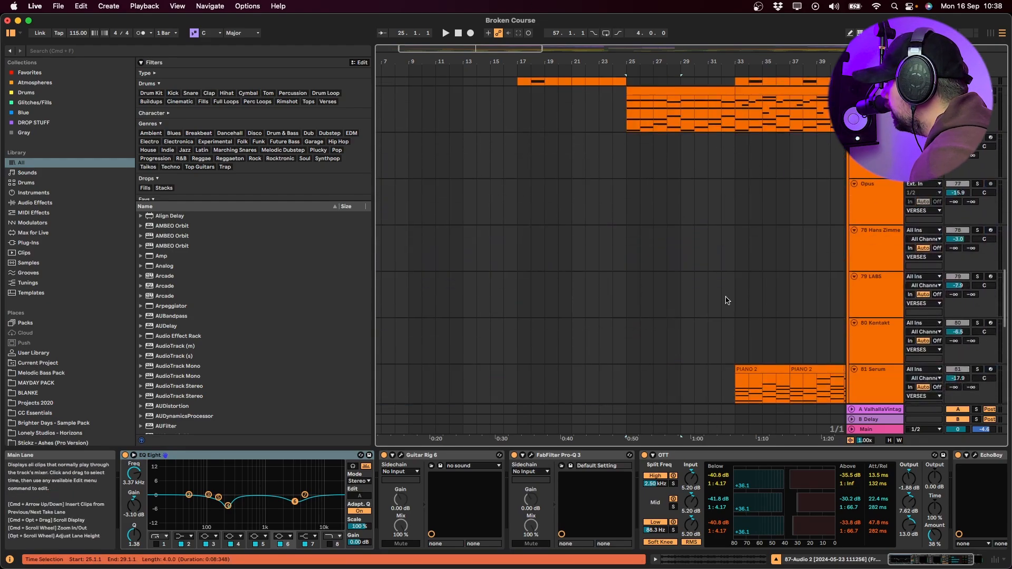
scroll(726, 300, up, 10)
scroll(698, 337, right, 5)
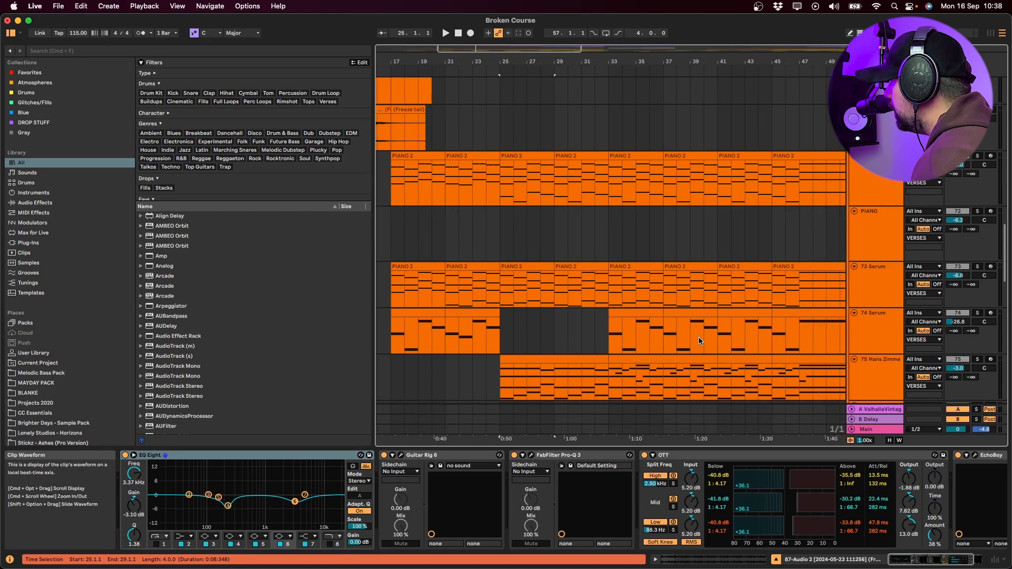
click(610, 338)
click(977, 314)
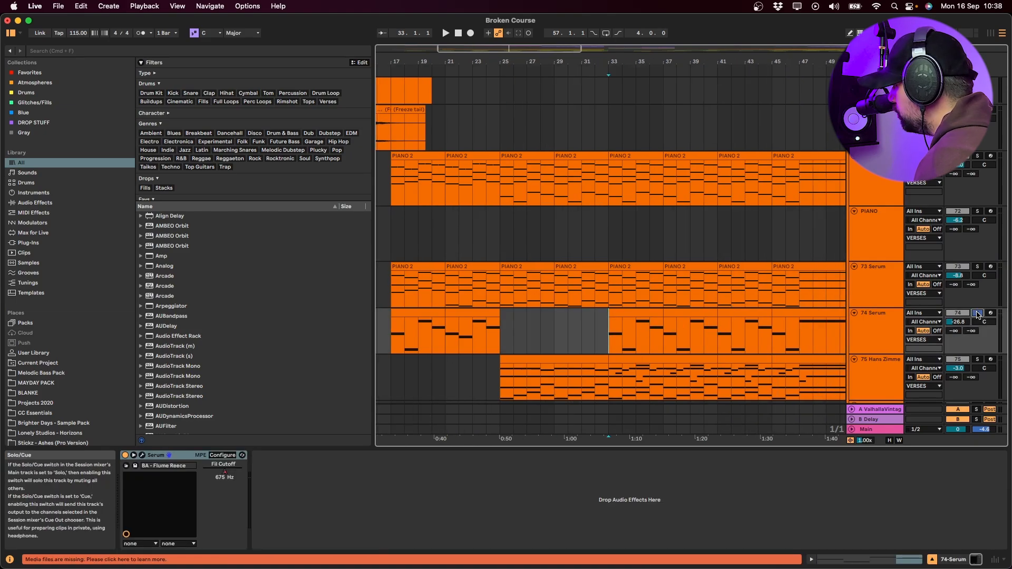
click(626, 314)
key(a)
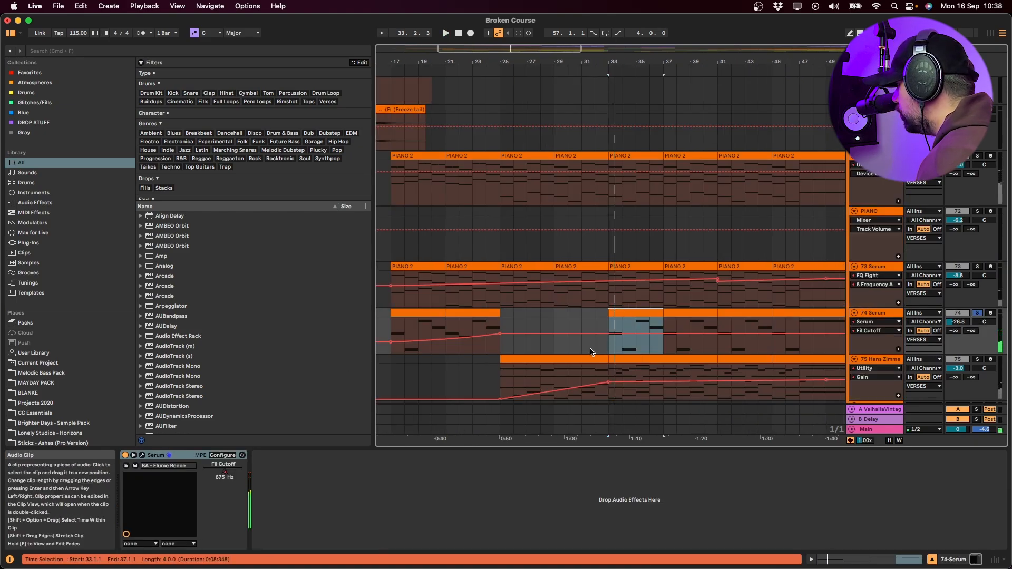
scroll(632, 346, right, 8)
scroll(527, 357, left, 8)
scroll(551, 351, up, 2)
key(a)
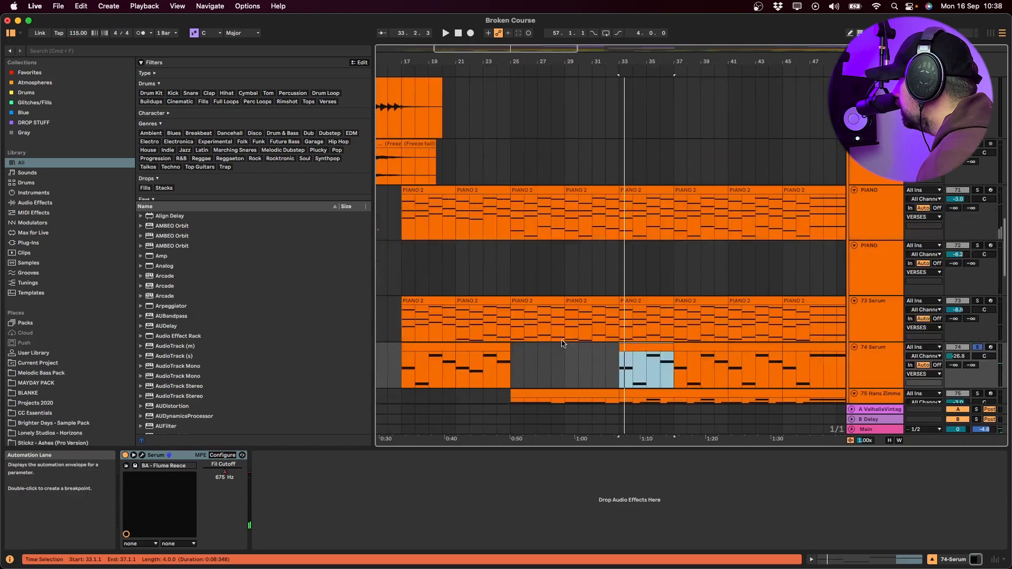
- Solo the 73 Serum track and play its clip from bar 37 with the EQ Eight frequency automation shown
key(a)
click(908, 315)
click(977, 301)
key(space)
click(699, 300)
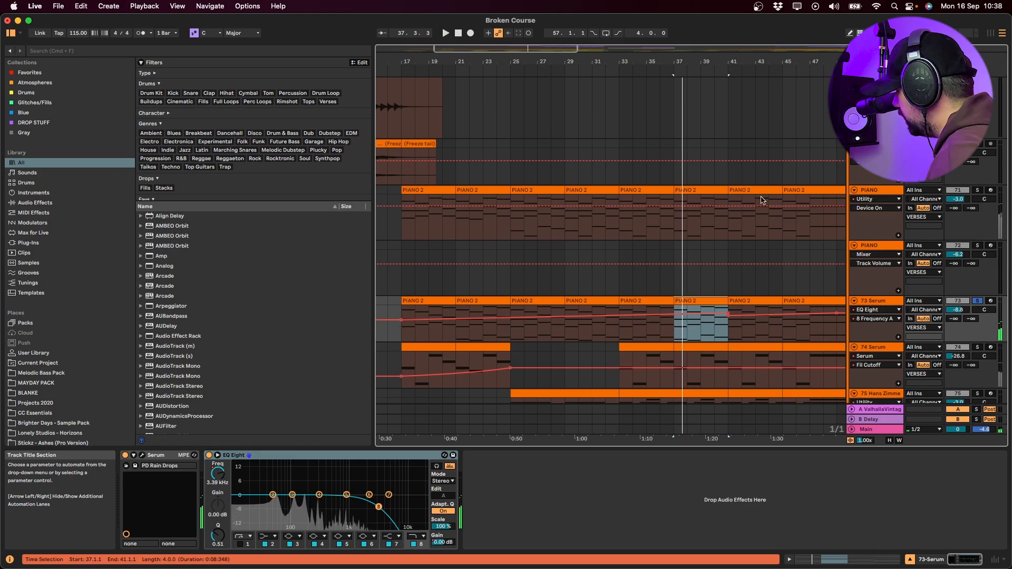
- Solo the PIANO track that carries the PIANO 2 clips and play it from bar 33
scroll(685, 248, up, 3)
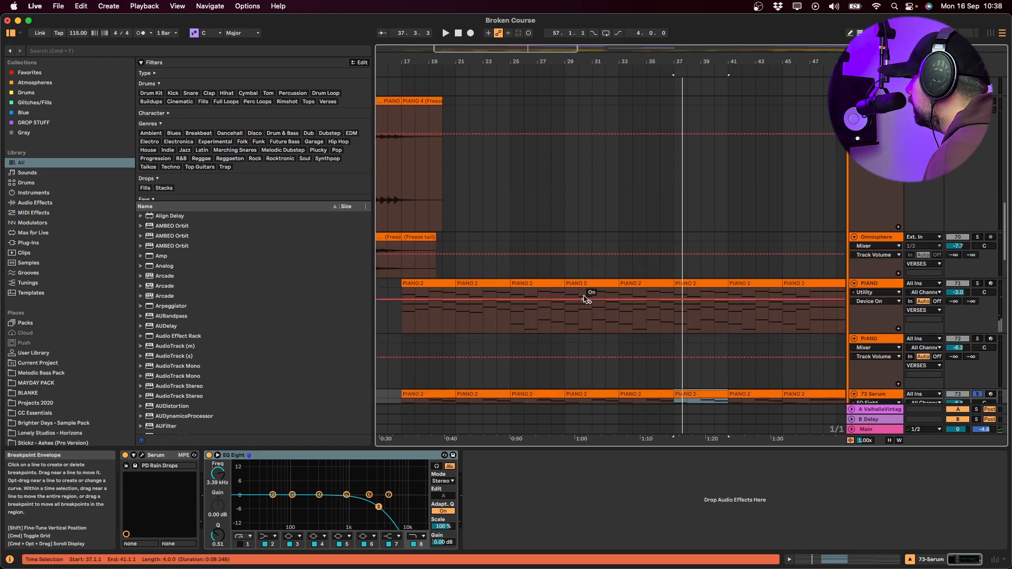
click(642, 285)
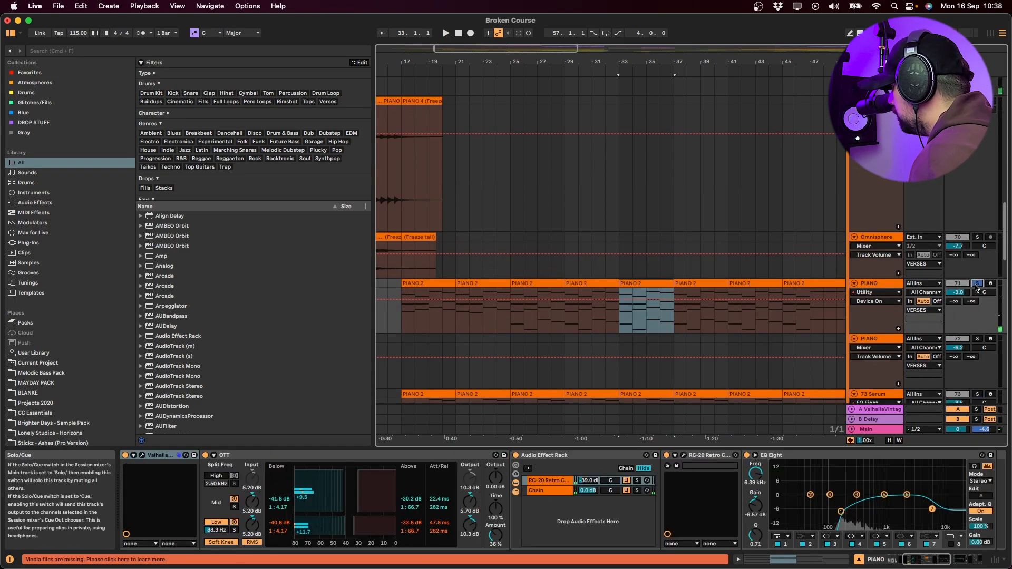
key(space)
- Solo the 81 Serum track and play its PIANO 2 clip from bar 33
scroll(812, 298, down, 10)
scroll(812, 298, down, 5)
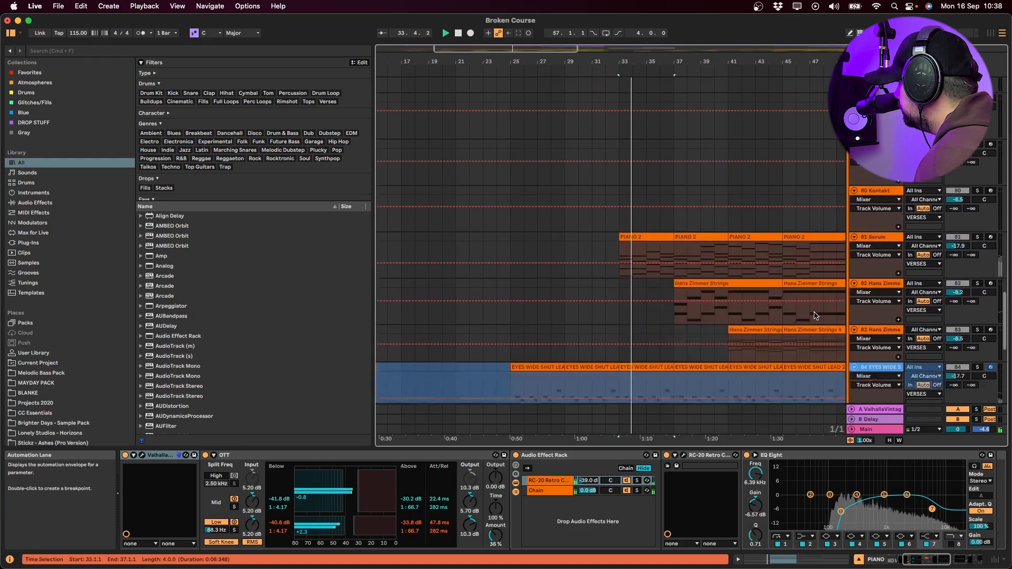
click(978, 202)
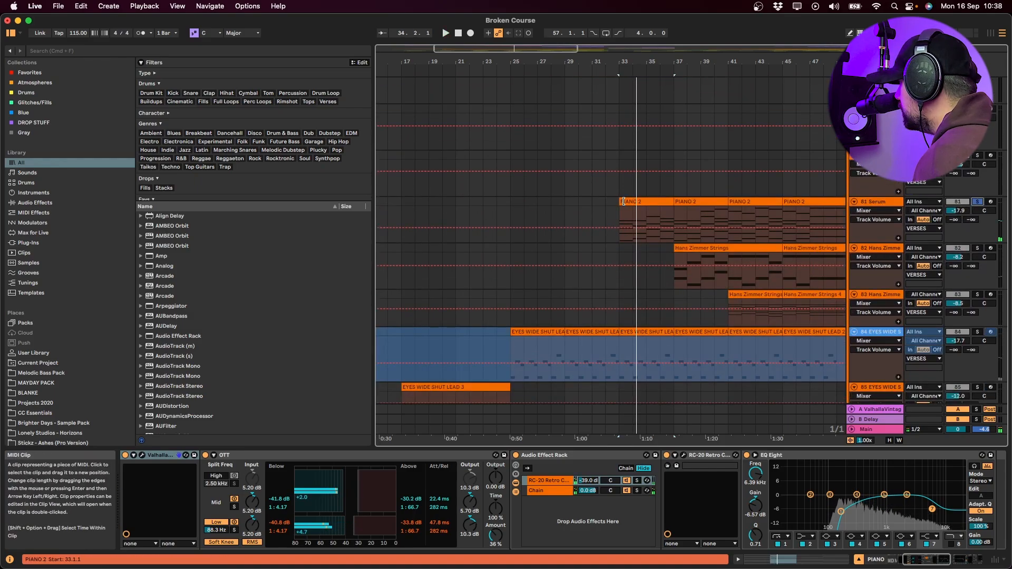
click(628, 202)
key(space)
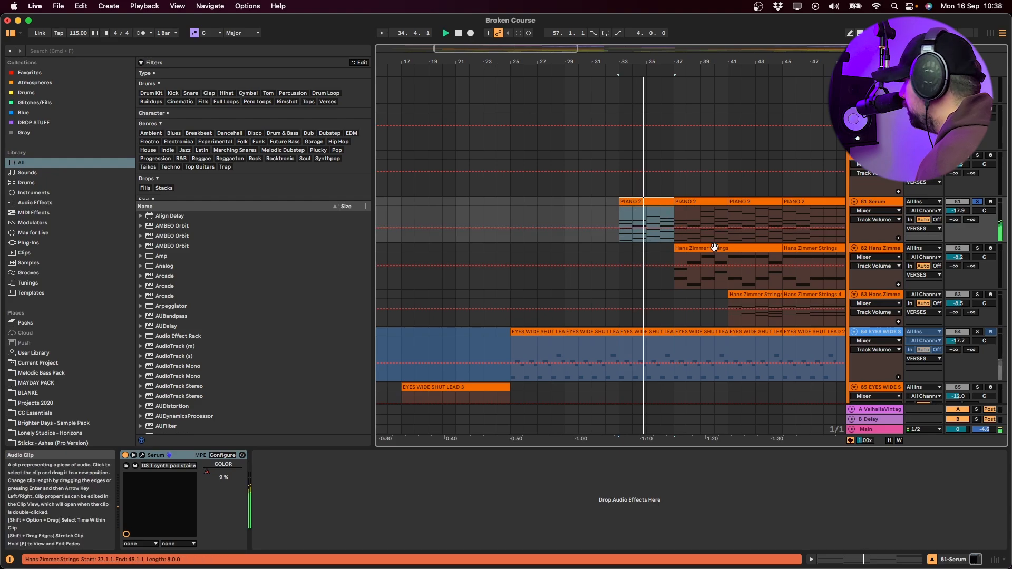
- Solo the 82 Hans Zimmer Strings track, play its clip from bar 37 and hide the automation lanes
click(901, 331)
click(875, 249)
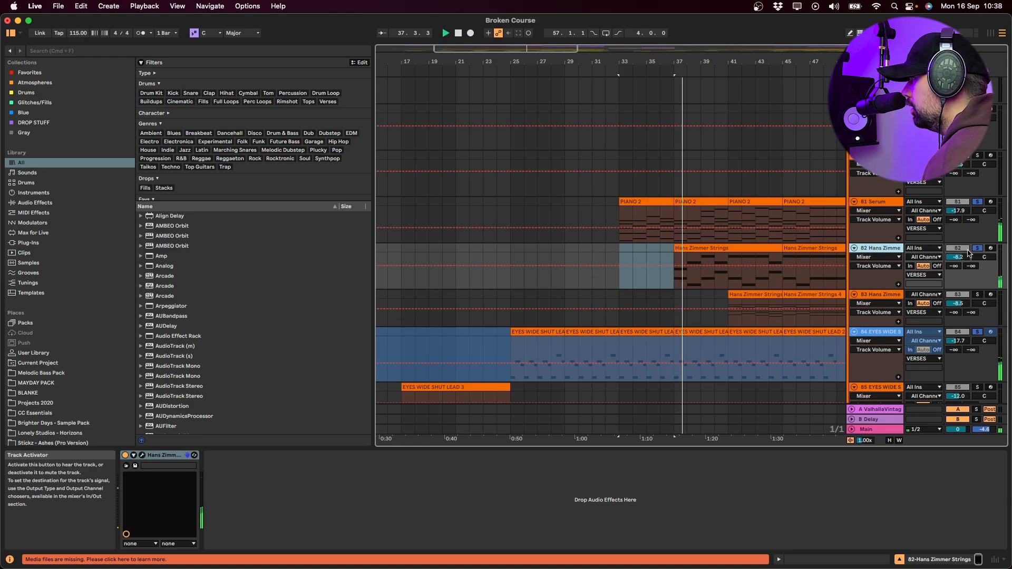
click(700, 248)
key(a)
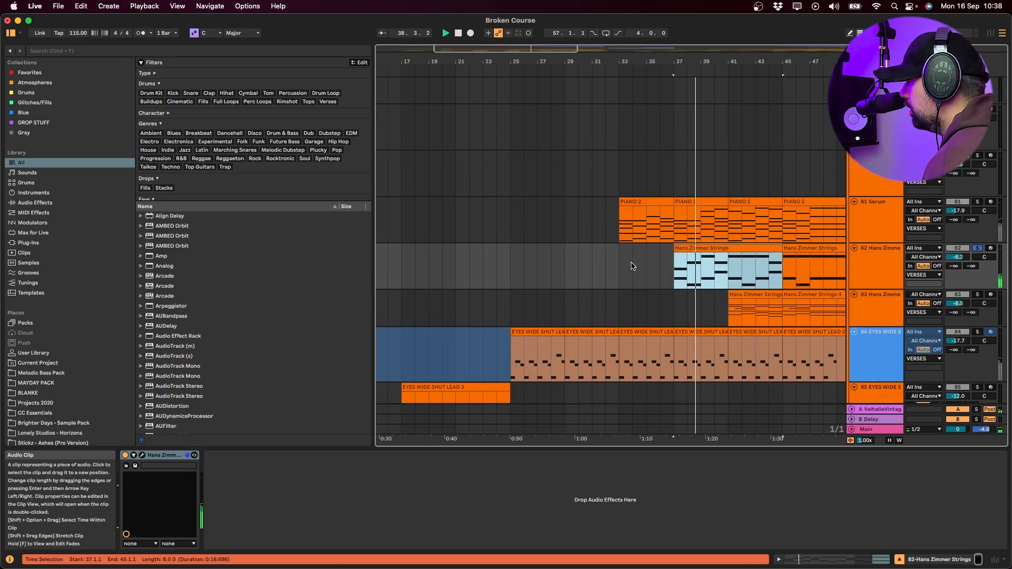
key(space)
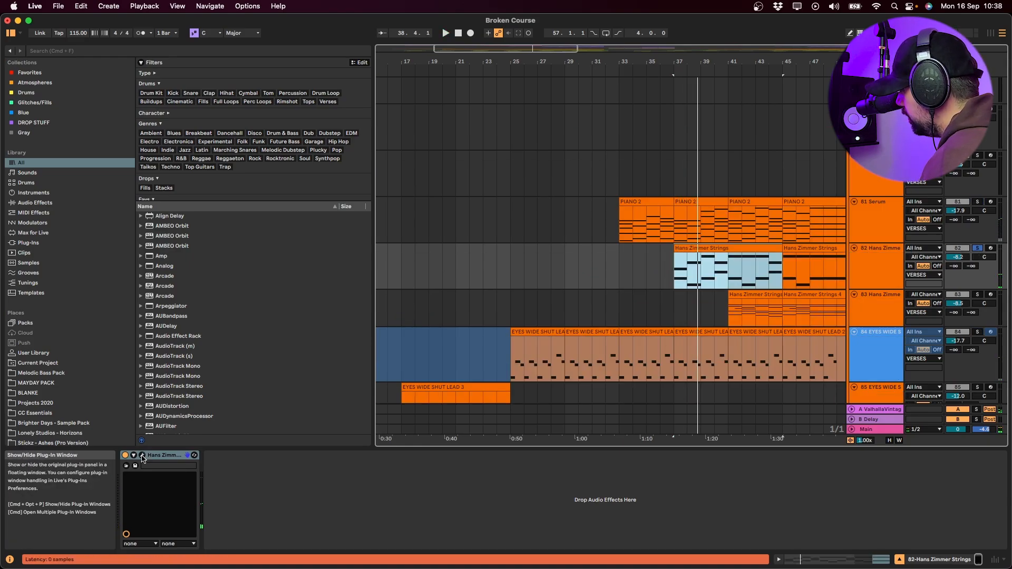
- Inspect the Hans Zimmer Strings instrument on track 82, close its window and replay the clip from bar 37
click(142, 456)
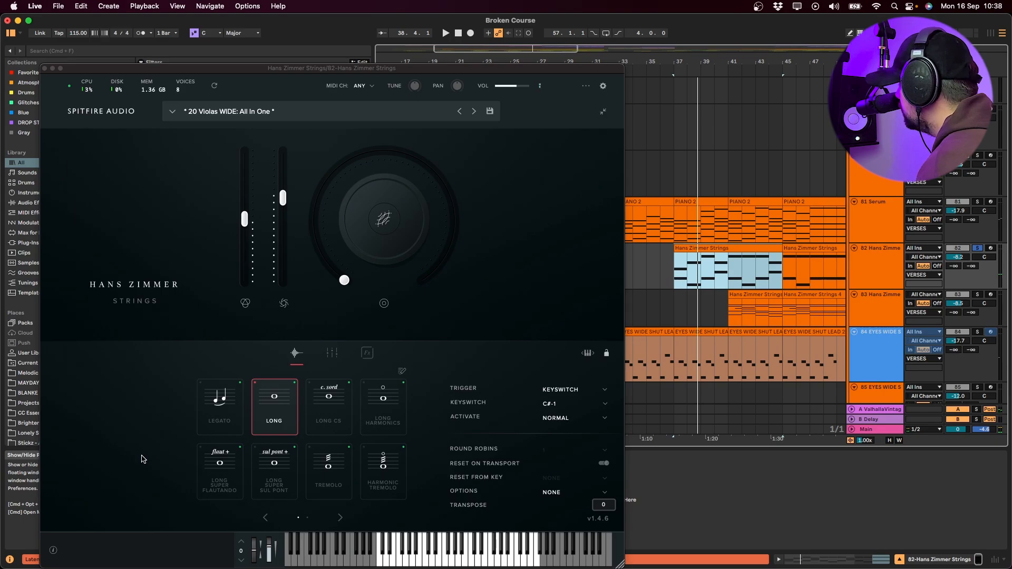
click(45, 68)
key(space)
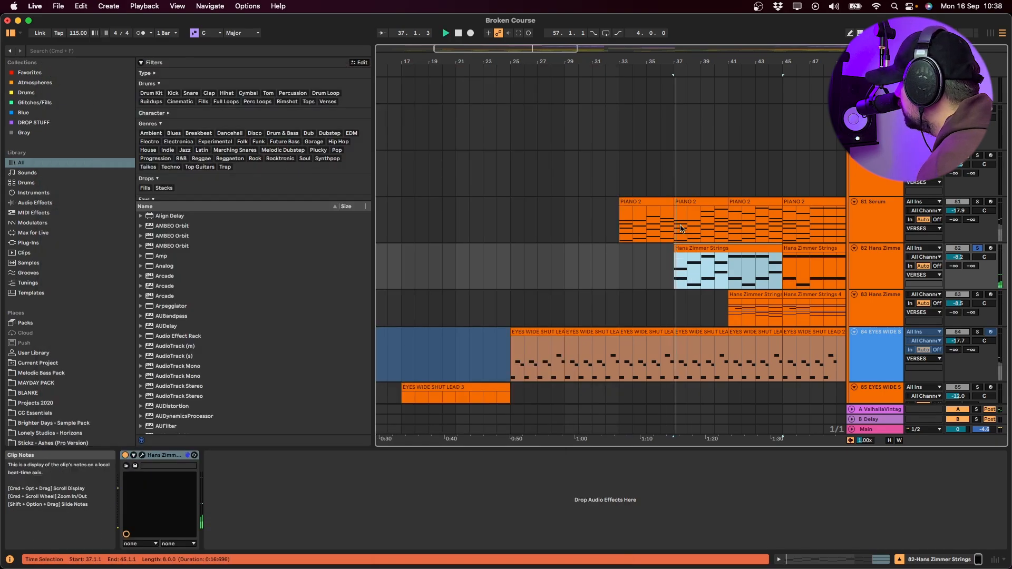
- Solo the 75 Hans Zimmer Strings track and play it from bar 37
scroll(677, 262, up, 5)
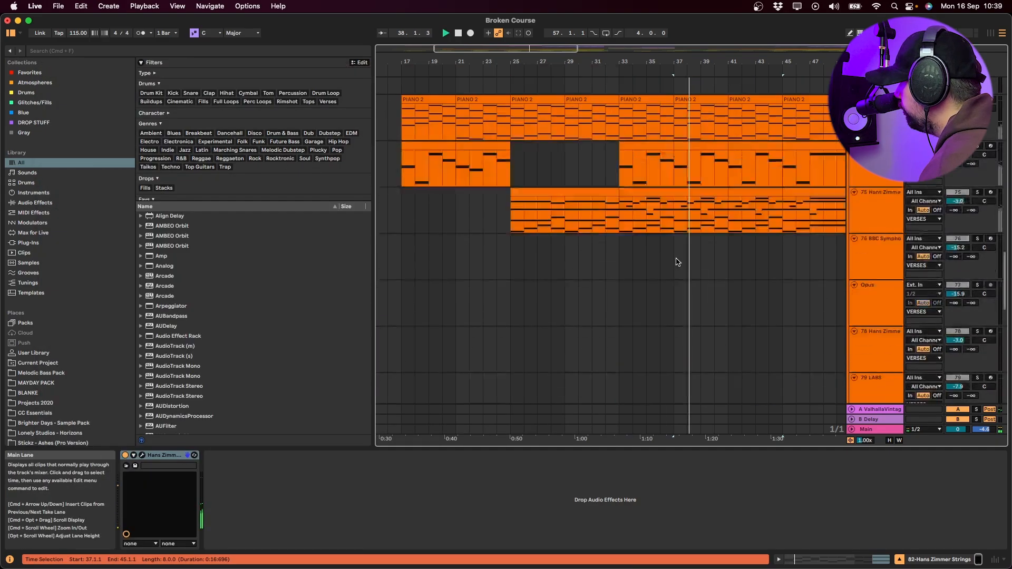
click(678, 210)
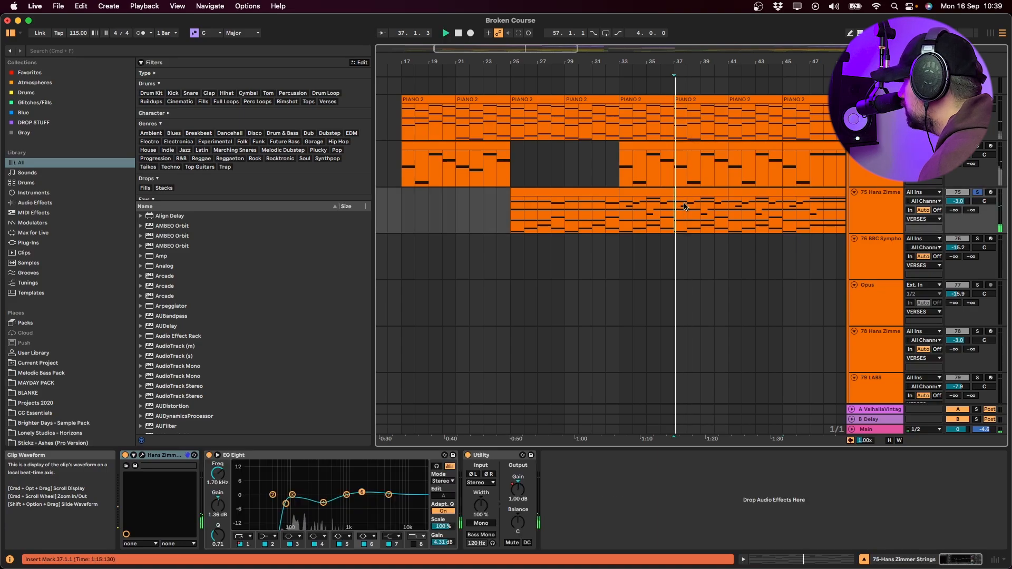
key(space)
- Solo the 82 Hans Zimmer Strings and Kontakt layers together during playback and check the Audio 2 track's devices
scroll(633, 264, down, 2)
scroll(632, 263, down, 10)
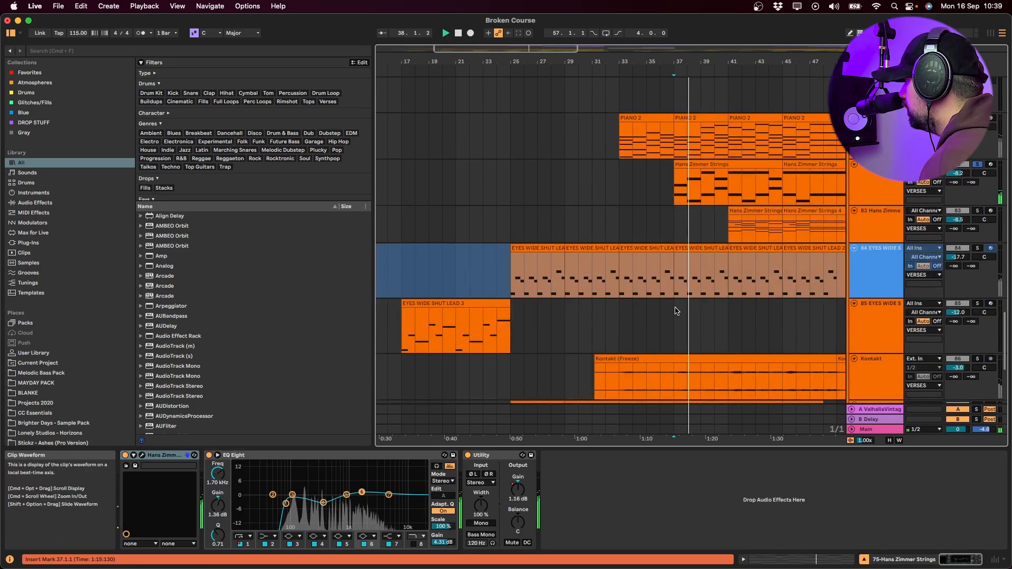
scroll(675, 312, down, 3)
click(896, 325)
scroll(896, 325, down, 2)
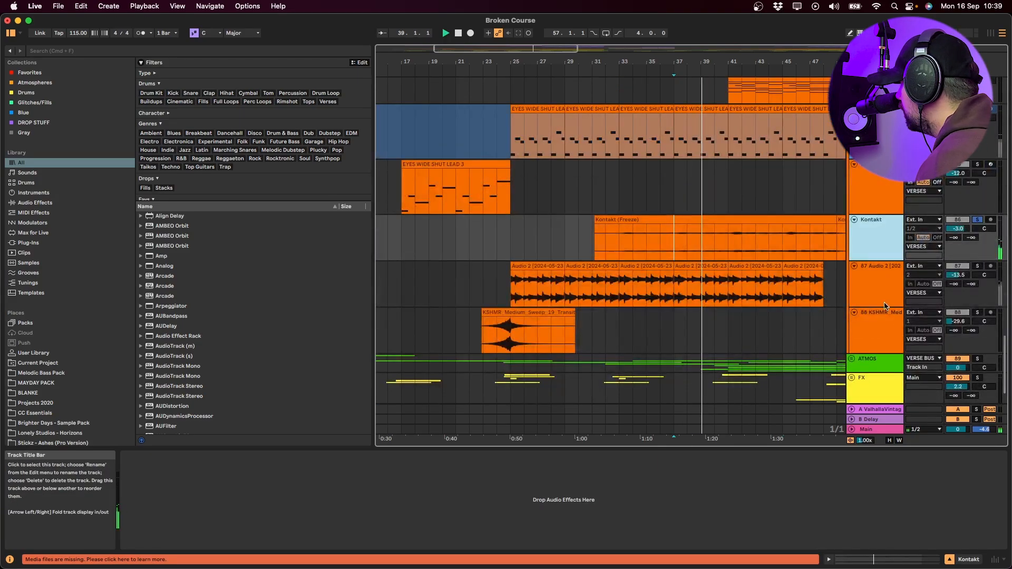
click(878, 288)
scroll(877, 285, up, 5)
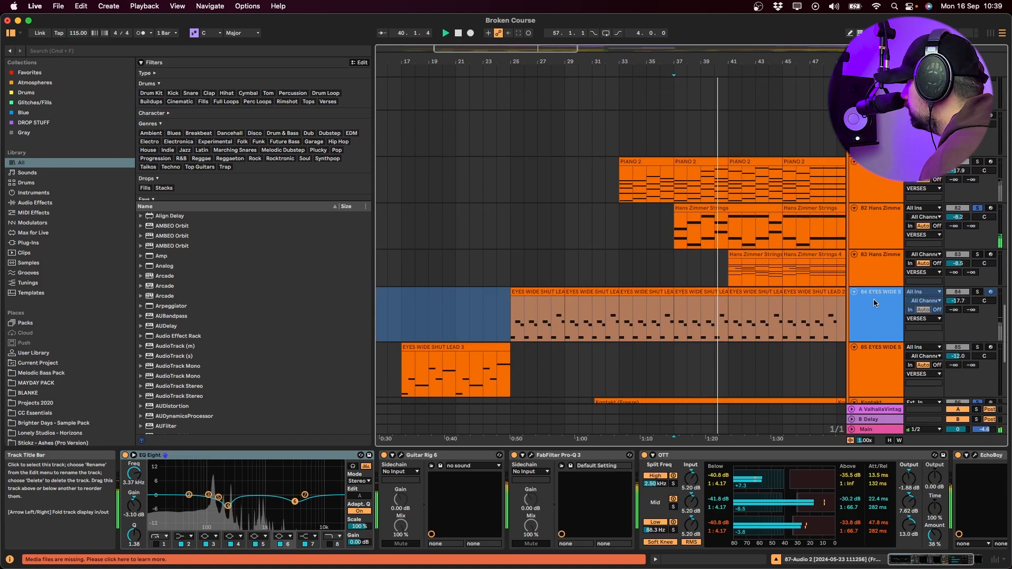
- Solo the 83 Hans Zimmer Strings track, play its clip from bar 41 and inspect its instrument window
click(729, 279)
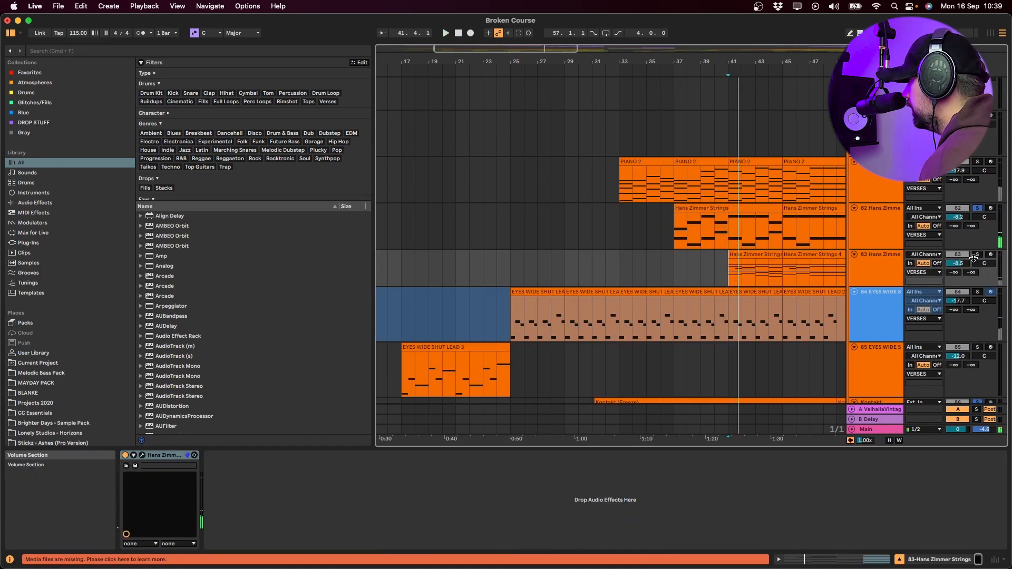
click(751, 257)
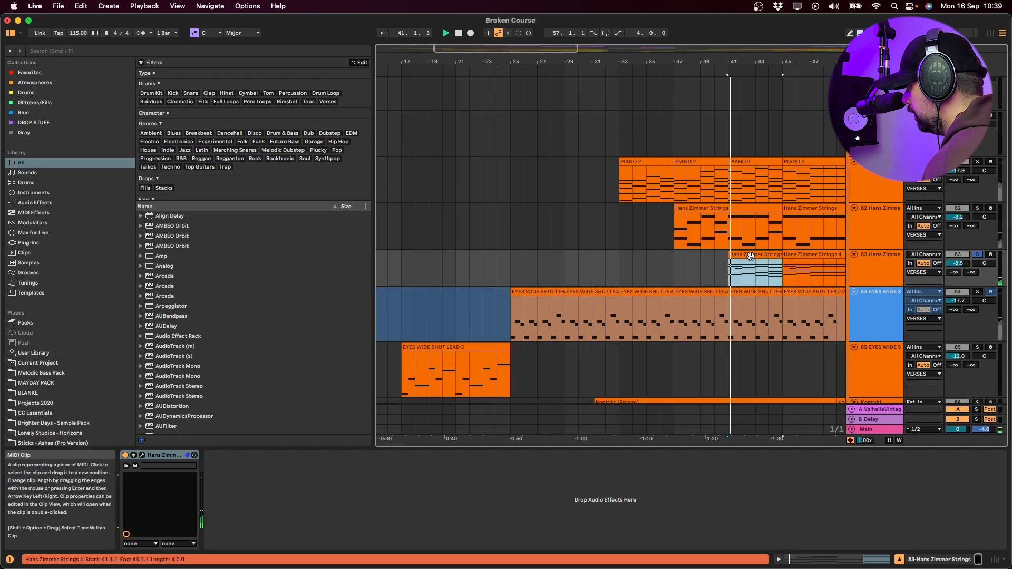
click(141, 456)
key(space)
click(96, 69)
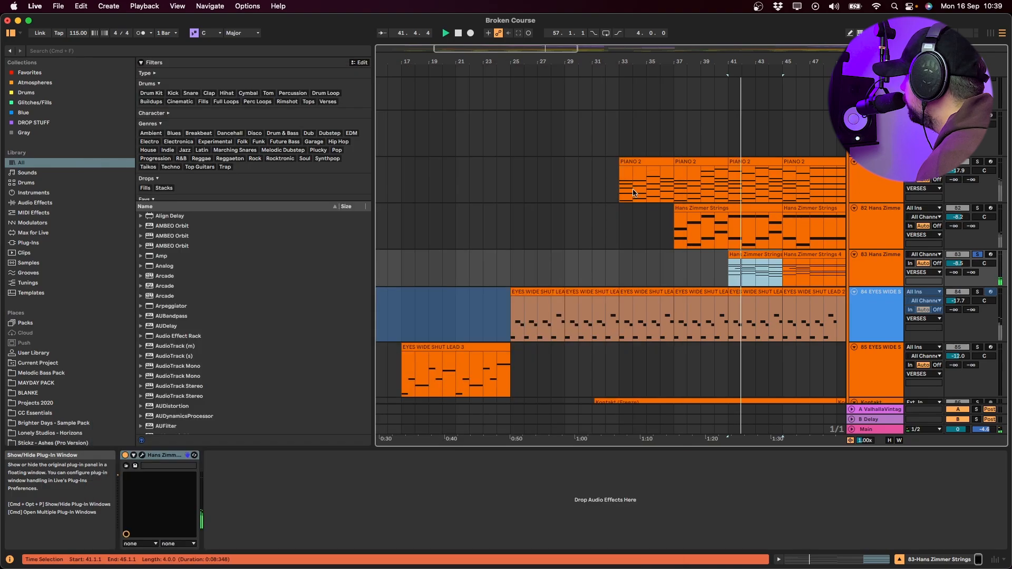
- Play the string and Serum layers together, and solo 81 Serum leading into bar 41 with automation lanes shown
click(869, 236)
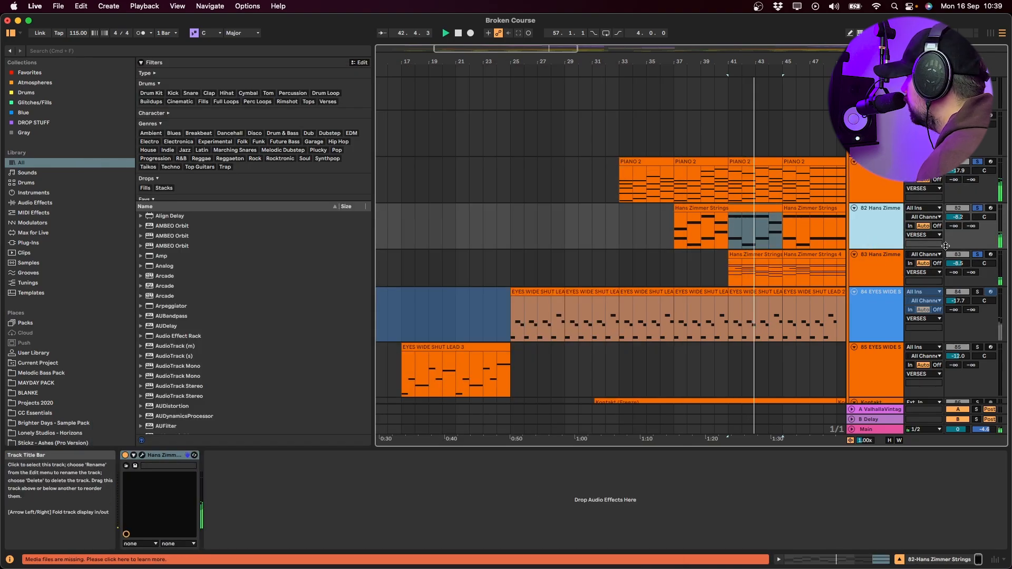
click(976, 164)
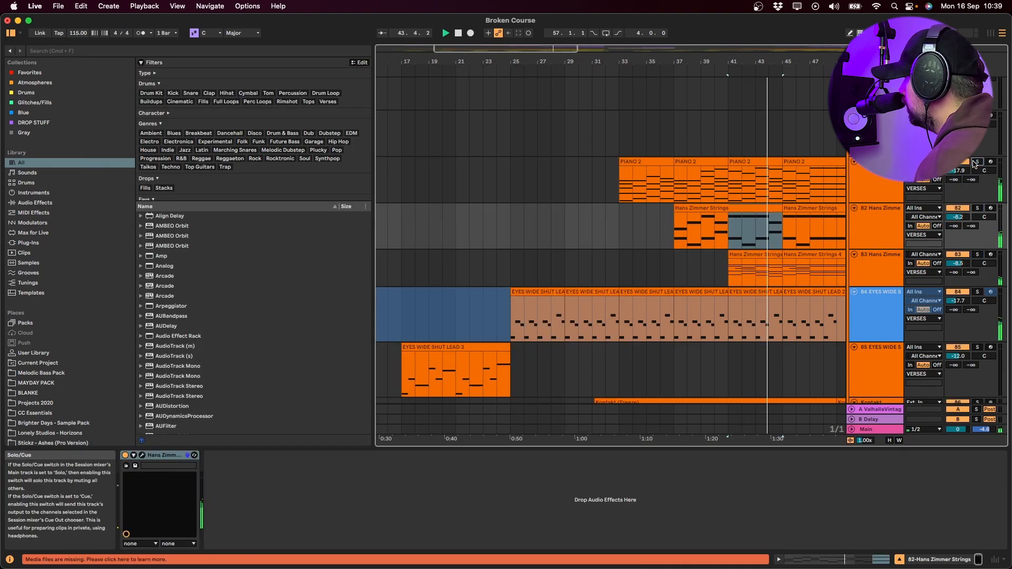
key(a)
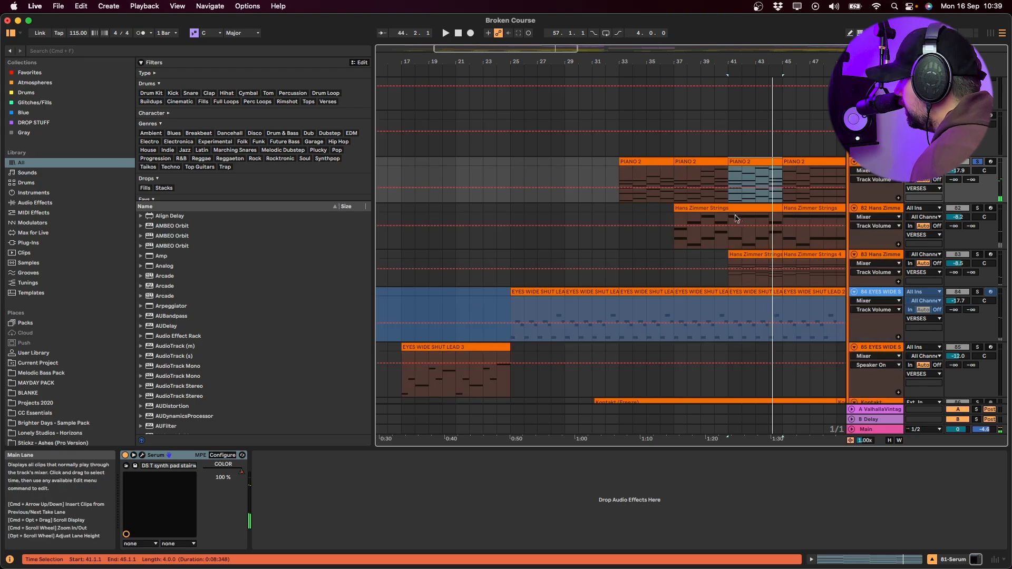
click(711, 176)
key(space)
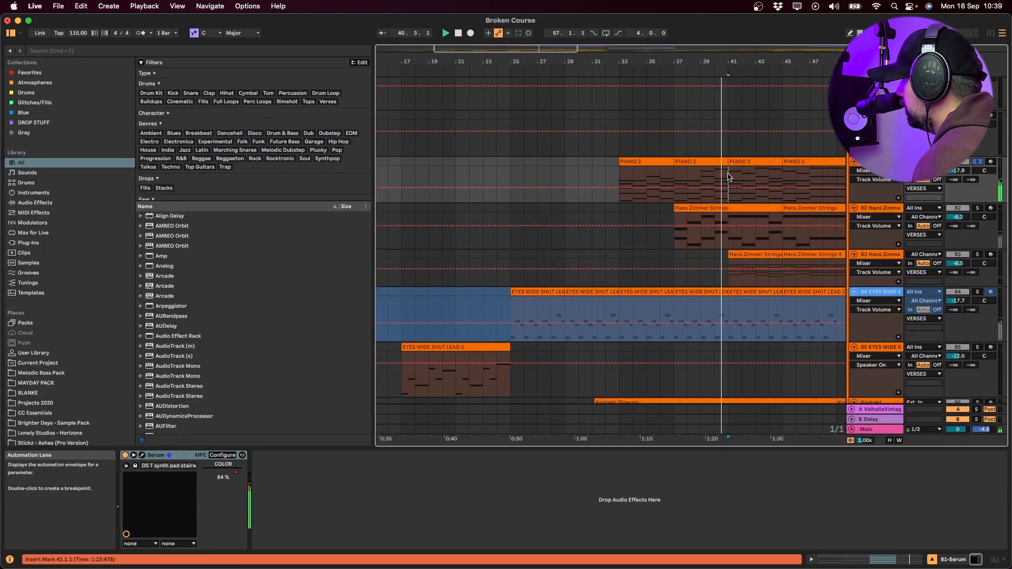
- Solo the 75 Hans Zimmer Strings track and compare its Utility Gain automation by playing from bars 33 and 41
scroll(728, 176, up, 10)
click(978, 242)
click(768, 242)
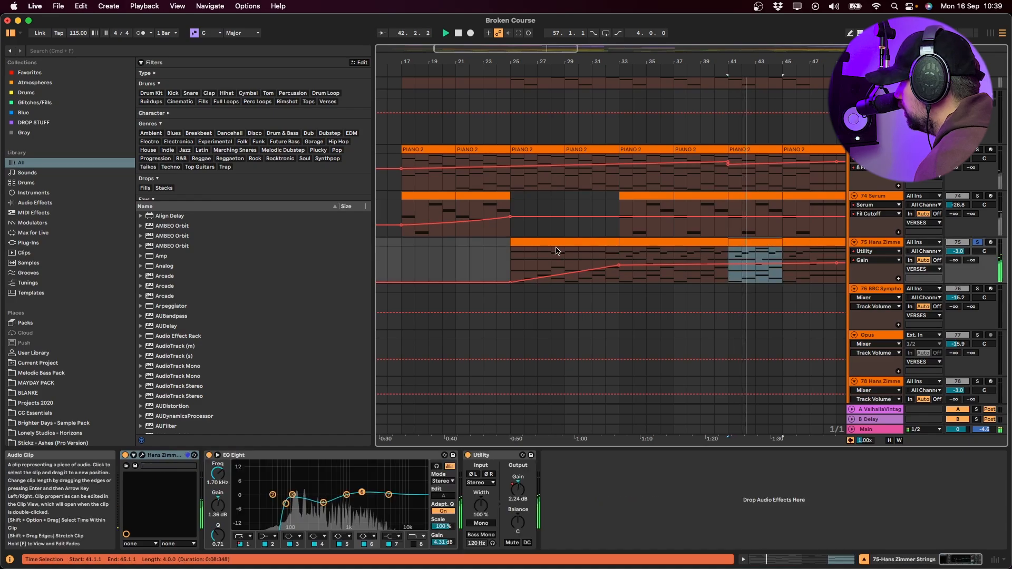
click(656, 242)
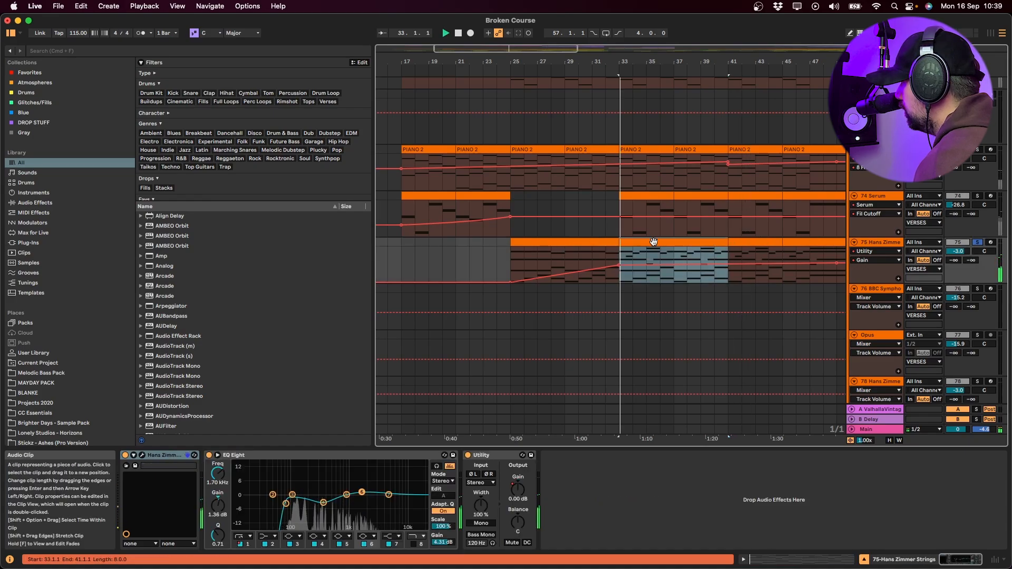
click(760, 242)
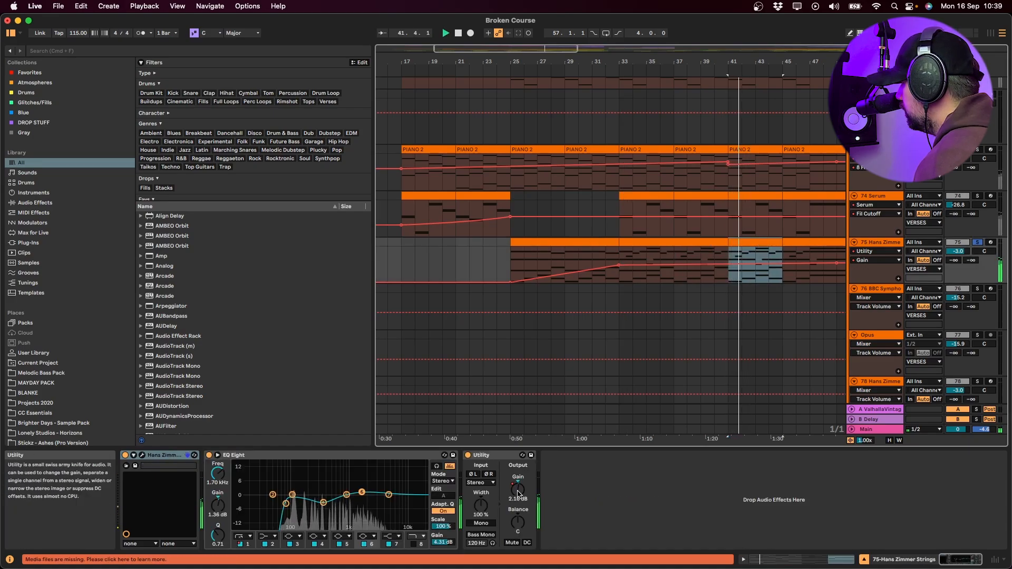
click(737, 279)
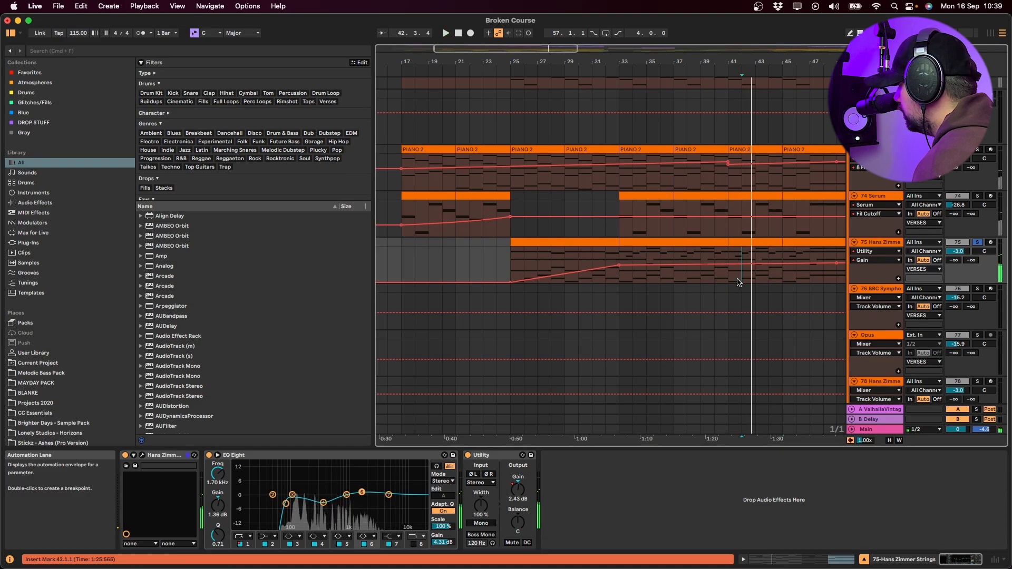
- Play the soloed 75 Hans Zimmer Strings track from bar 46 to hear the end of its Utility Gain automation
scroll(738, 279, right, 5)
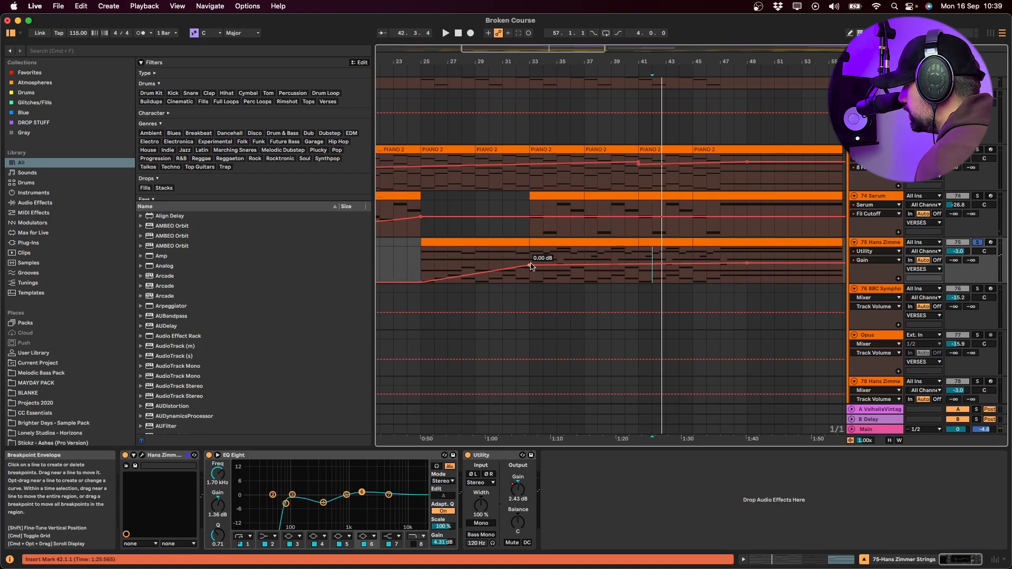
click(704, 278)
key(space)
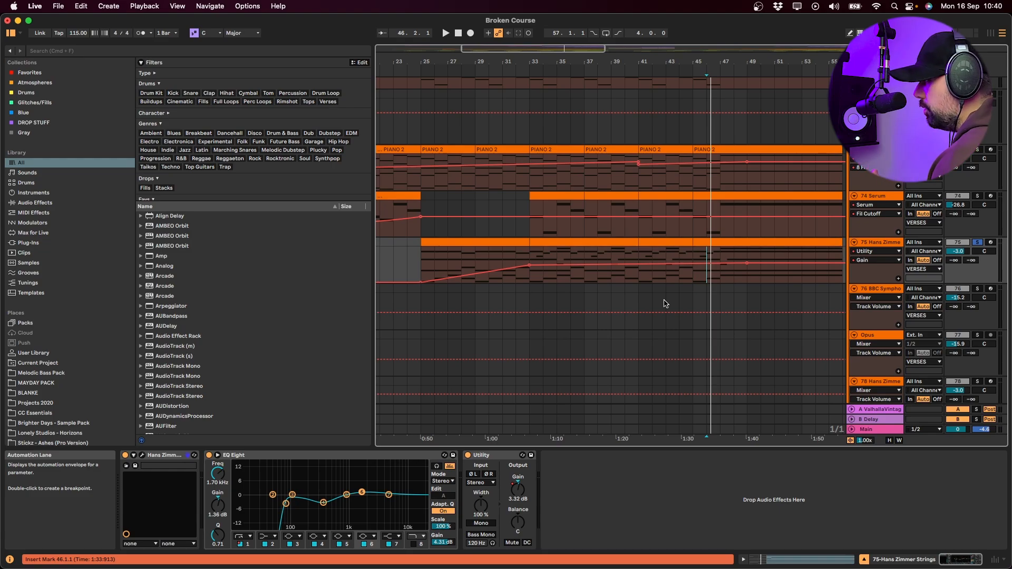
- Play from bar 41 with automation lanes hidden and review the verse layers between 73 Serum and the 88 KSHMR sweep track
scroll(601, 300, down, 15)
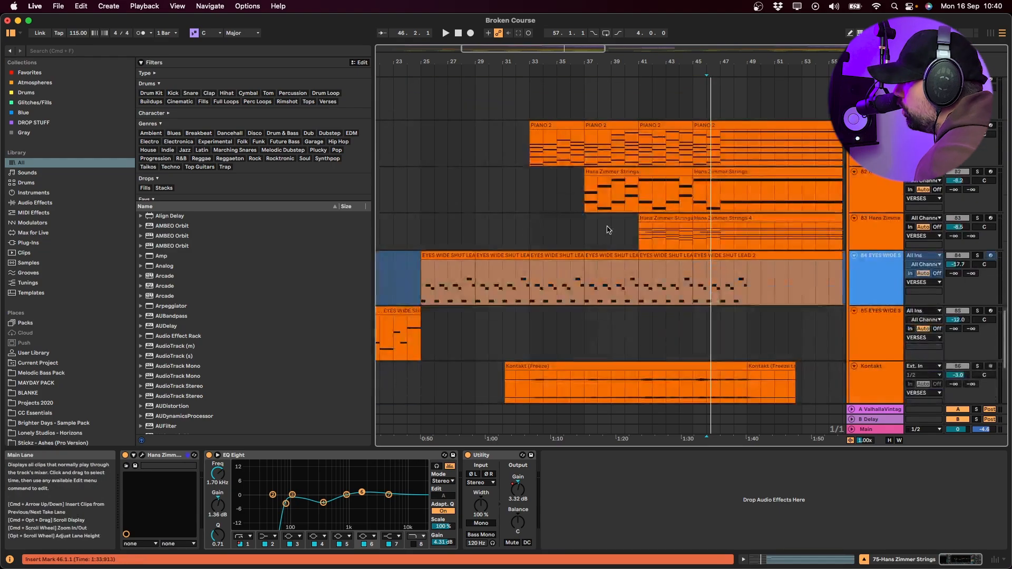
click(642, 270)
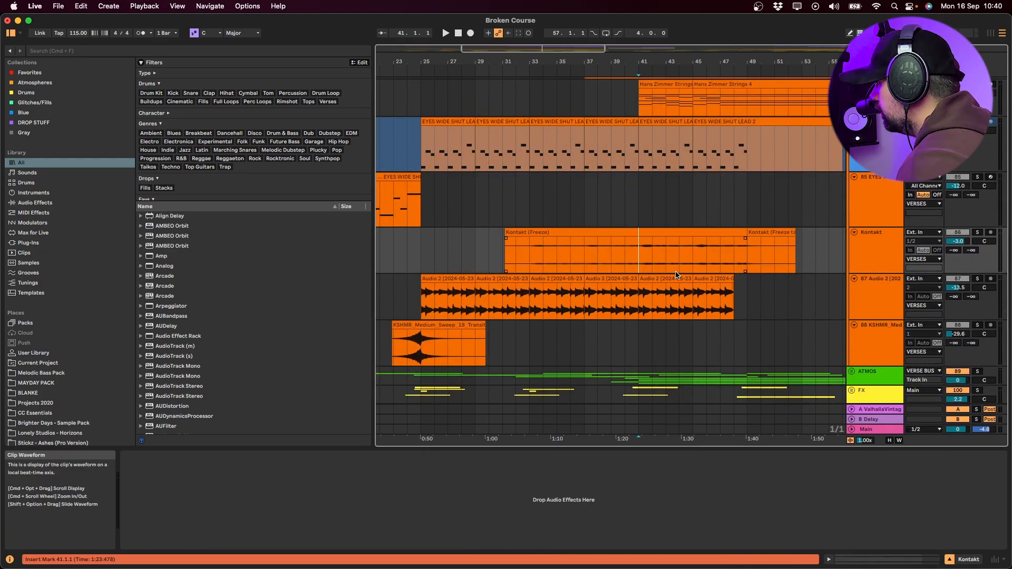
key(space)
scroll(681, 271, up, 8)
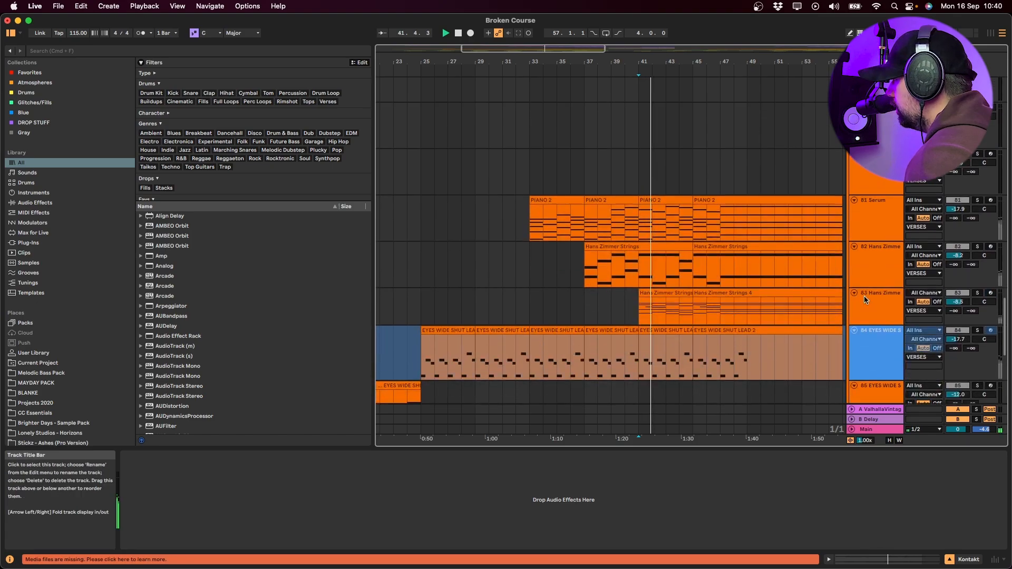
scroll(864, 296, up, 10)
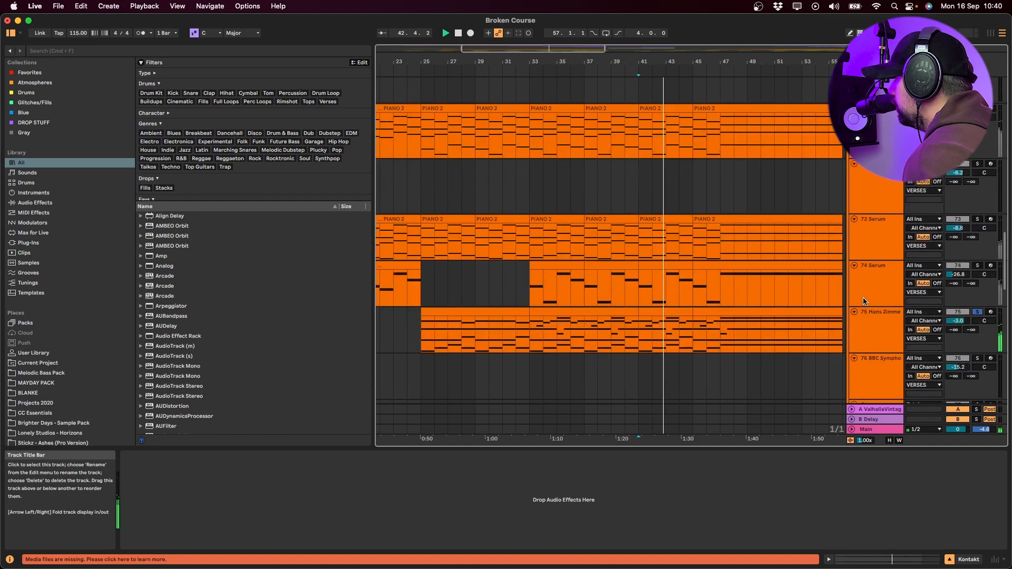
scroll(864, 299, down, 8)
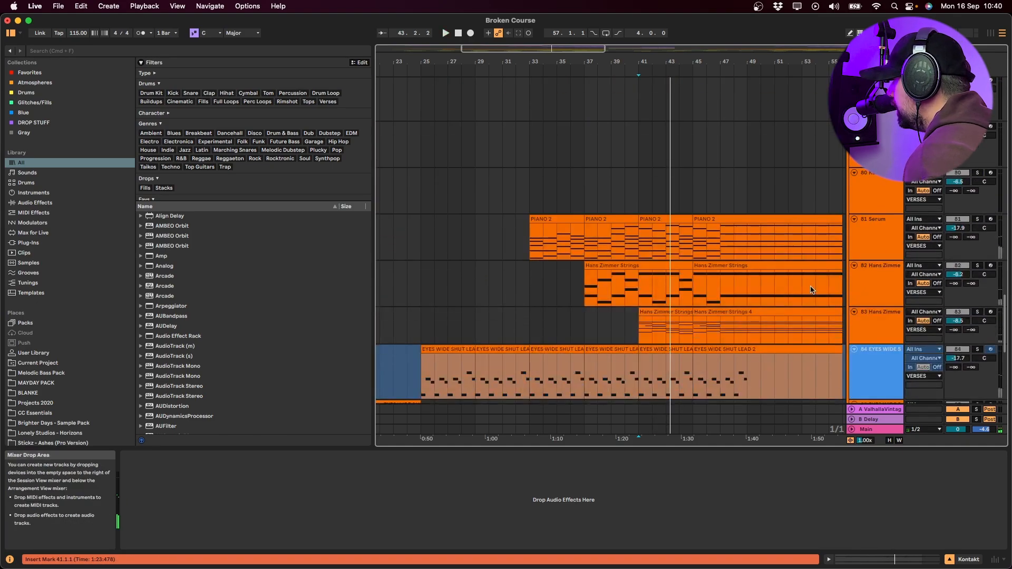
scroll(890, 323, down, 5)
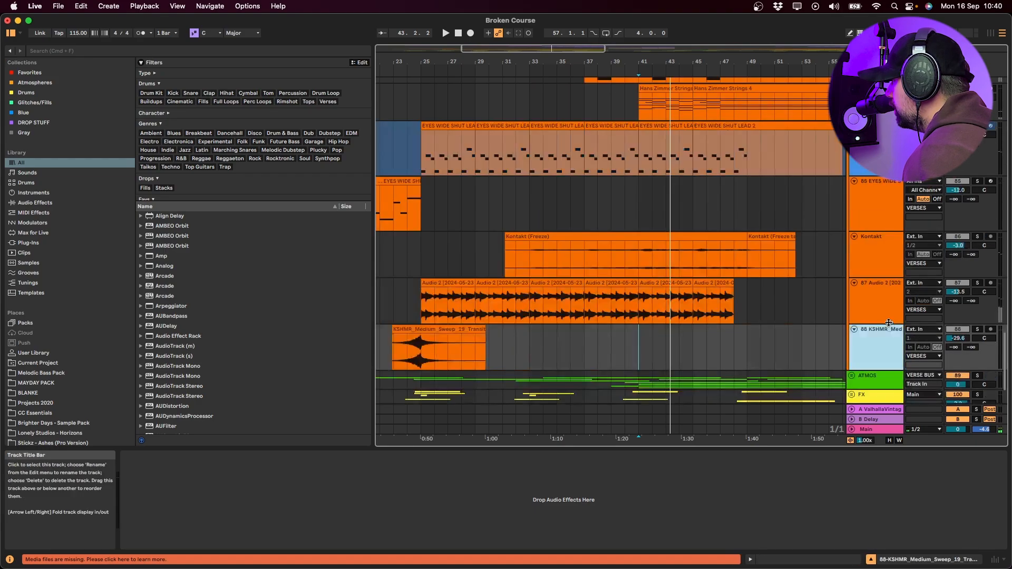
- Look over the strings, lead, Kontakt and audio clips in the verses section around bars 41 to 52
scroll(854, 287, up, 2)
drag(717, 200, 785, 201)
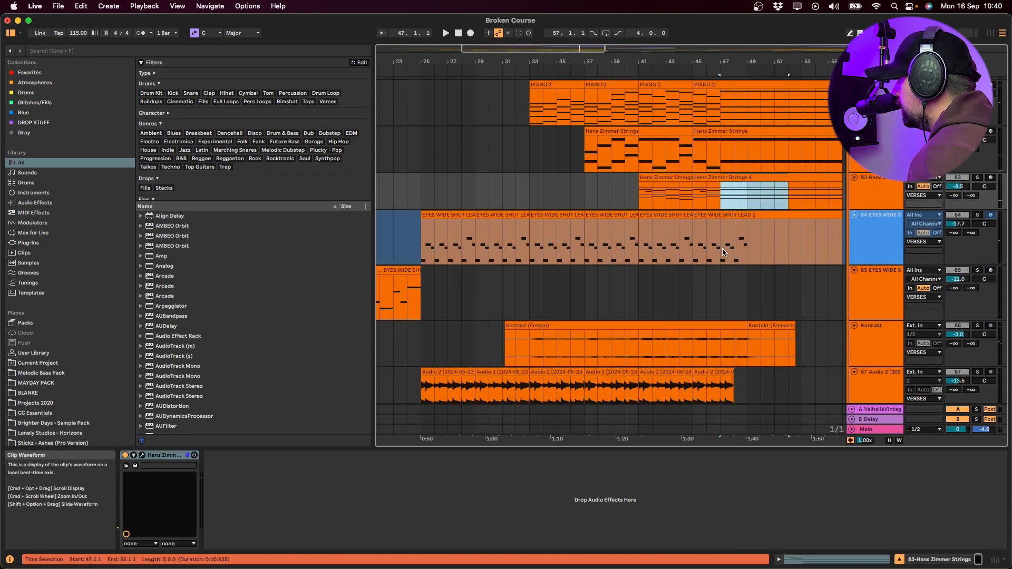
scroll(729, 152, down, 5)
click(644, 225)
scroll(654, 235, down, 1)
click(654, 236)
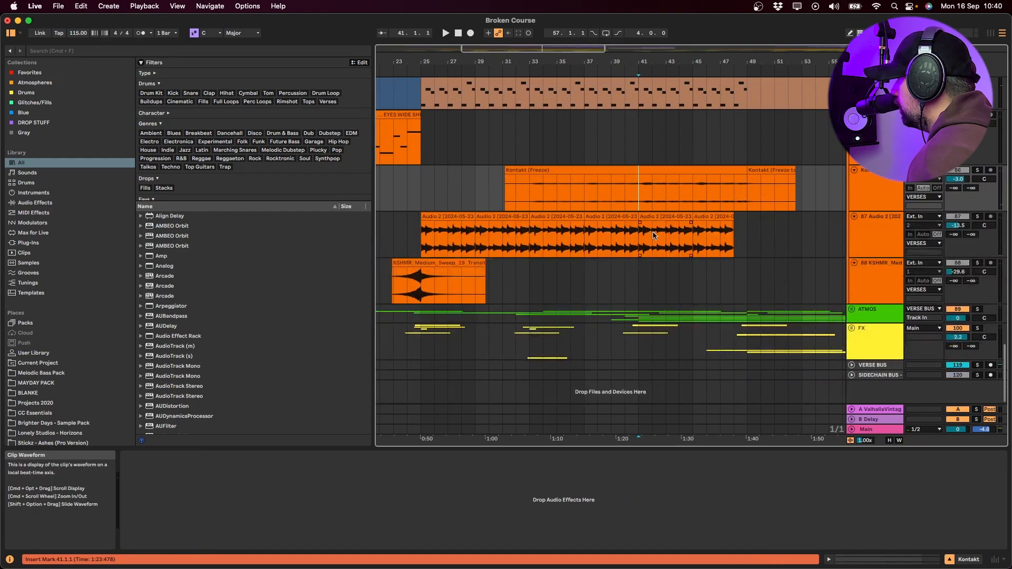
scroll(673, 332, down, 10)
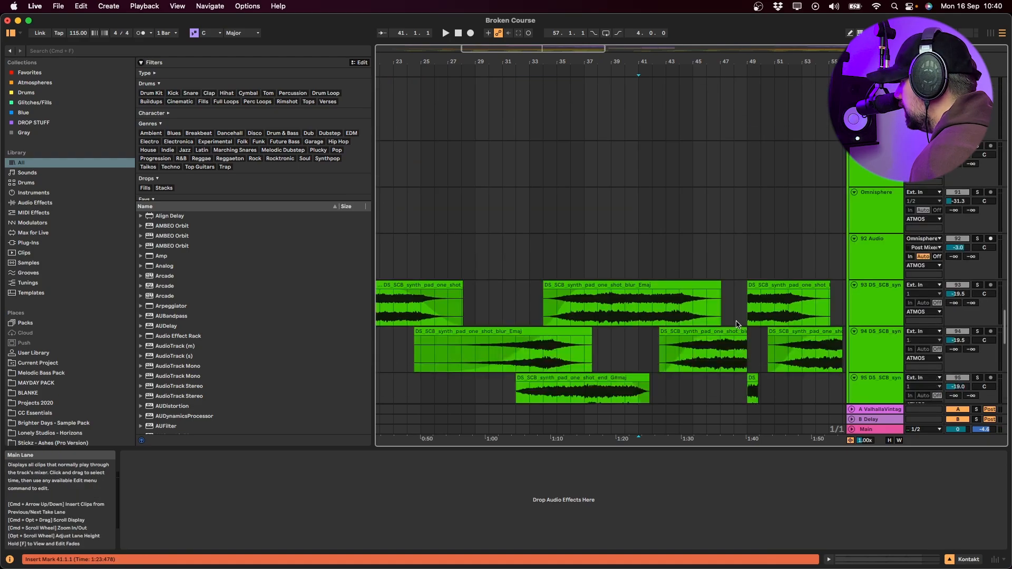
- Play from bar 32 and solo the three DS_SCB synth pad tracks 93, 94 and 95 in the ATMOS group
click(515, 275)
key(space)
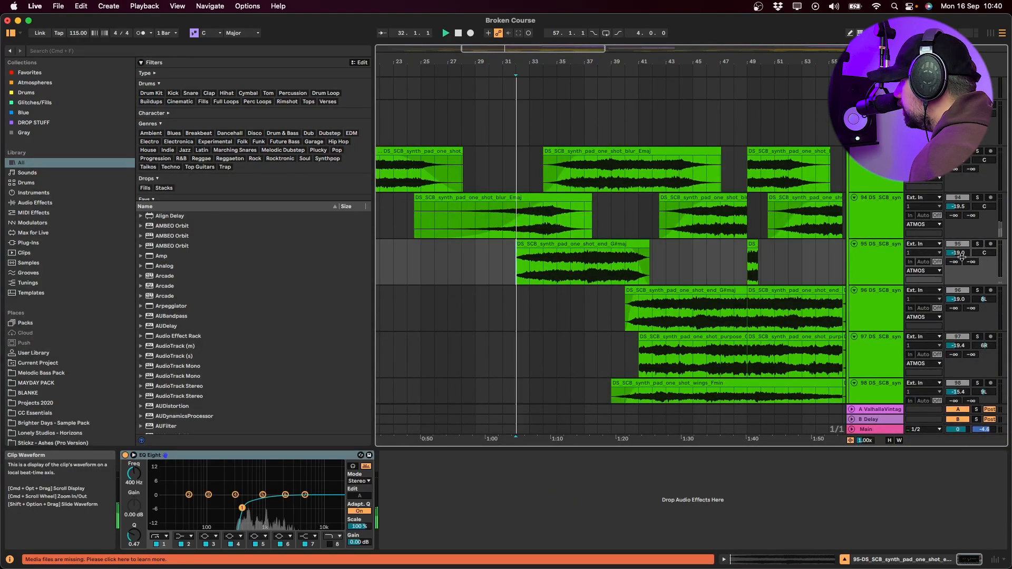
click(978, 244)
click(857, 263)
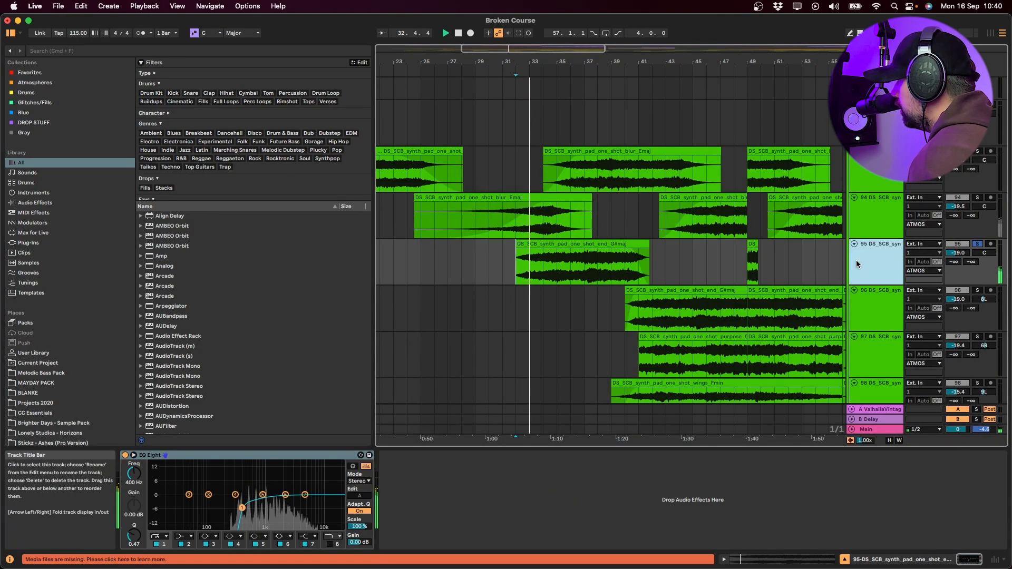
click(884, 227)
key(s)
click(882, 182)
key(s)
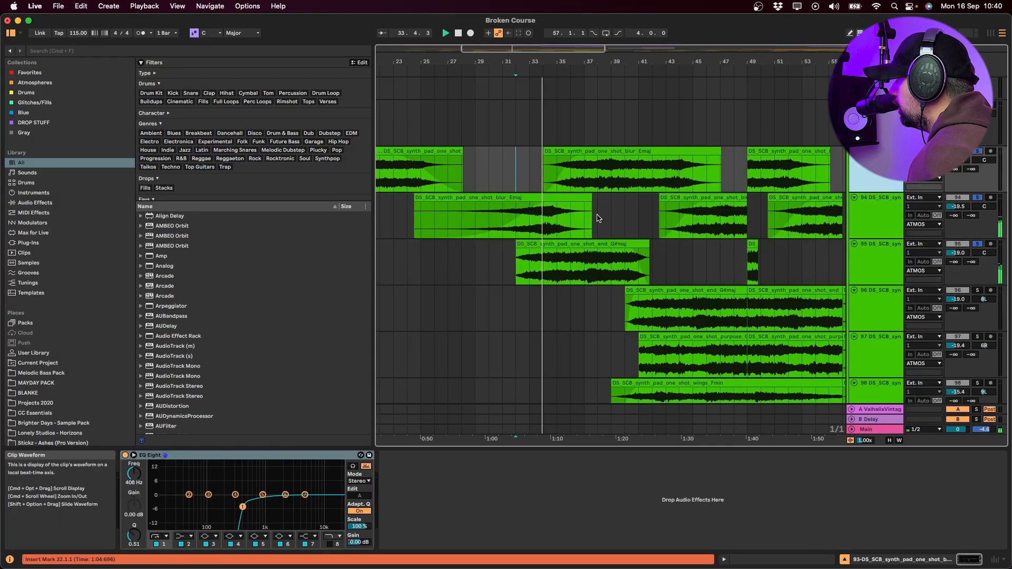
click(618, 241)
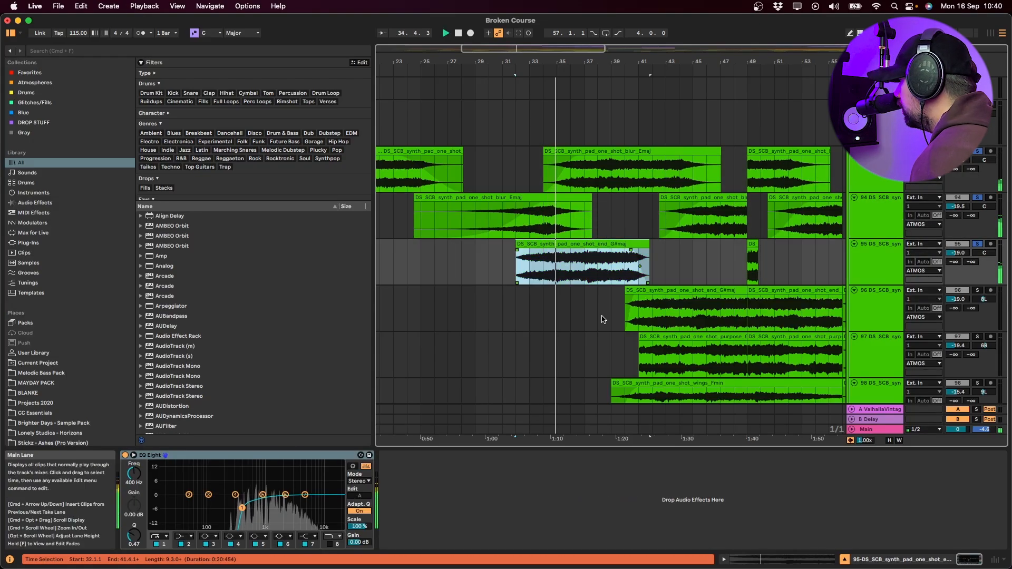
- Solo the VERSES group together with the atmosphere pads during playback
scroll(606, 316, down, 5)
scroll(599, 316, up, 10)
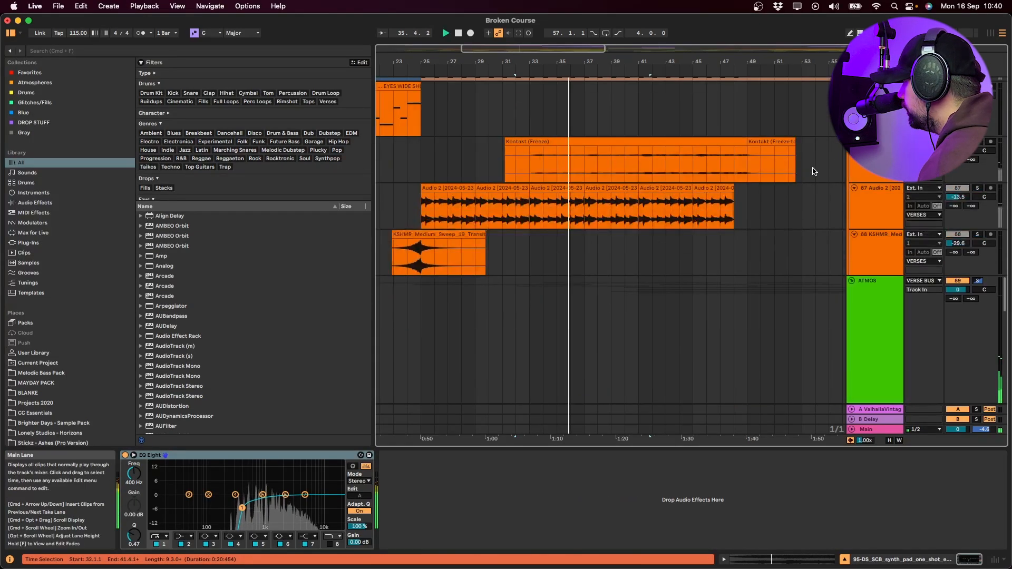
scroll(844, 170, up, 8)
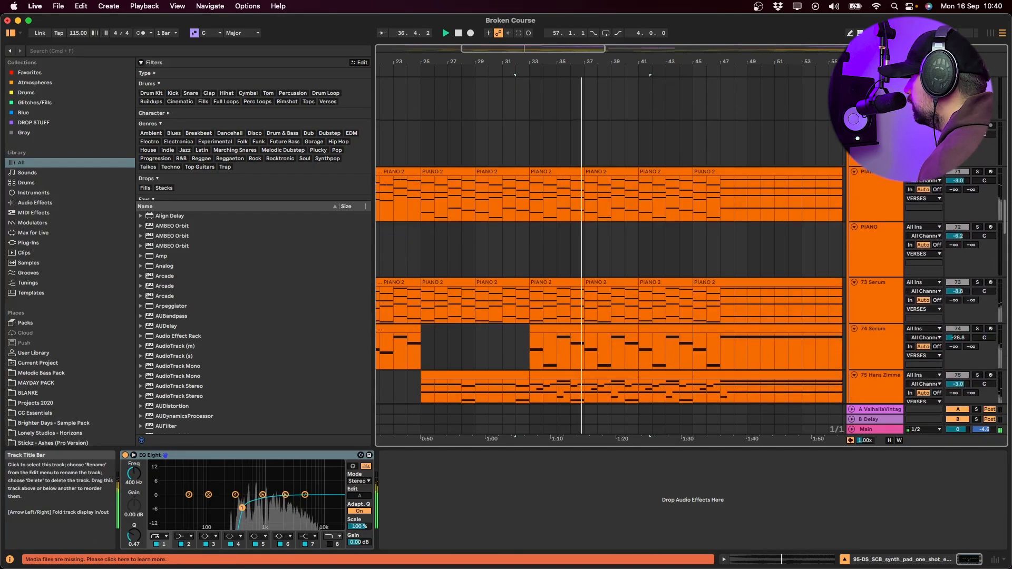
scroll(736, 175, down, 8)
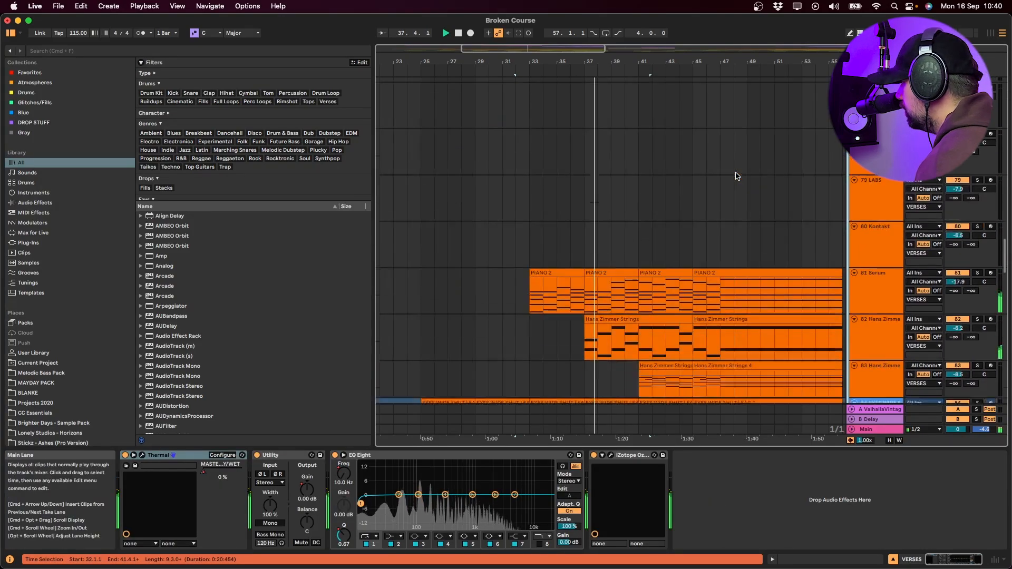
- Solo the FX group, set the insert mark at bar 40, and inspect its unfolded impact tracks before folding the groups
scroll(737, 176, down, 10)
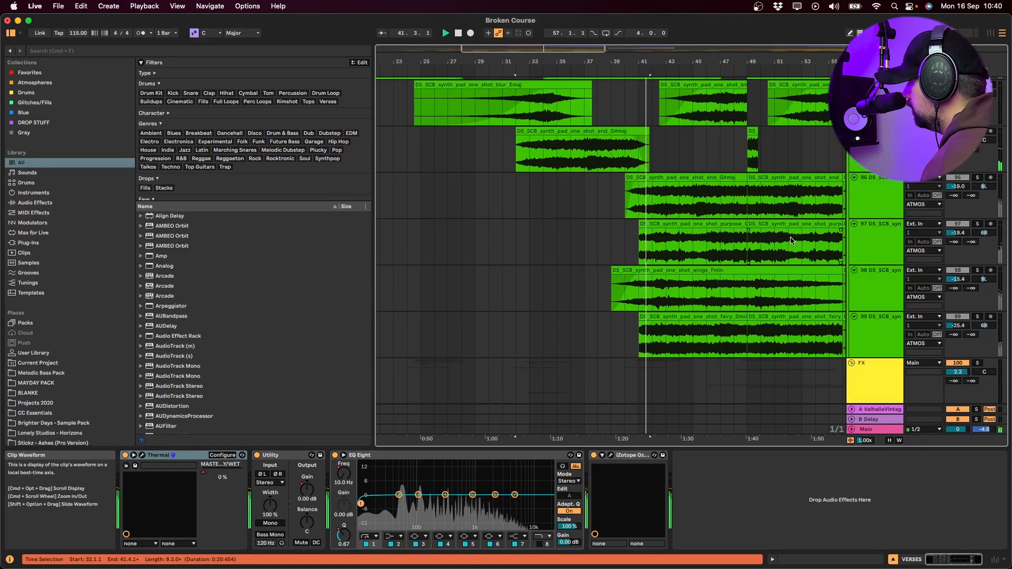
scroll(749, 285, down, 6)
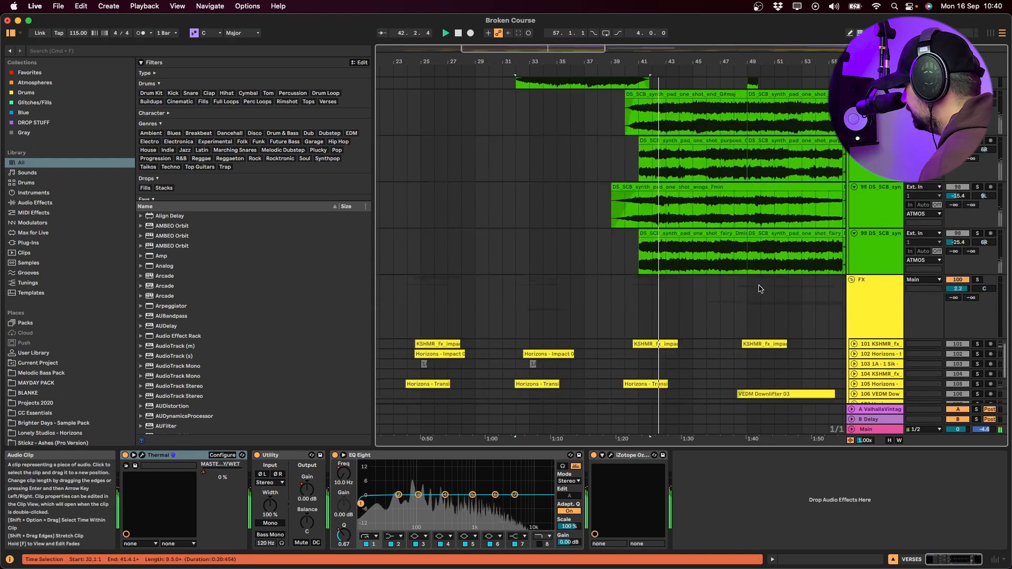
click(859, 236)
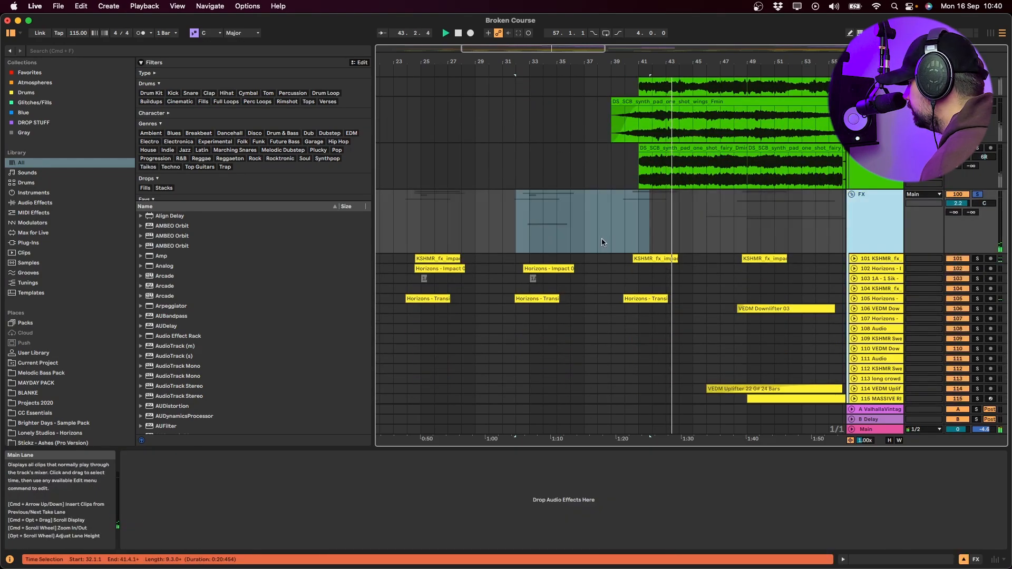
click(626, 228)
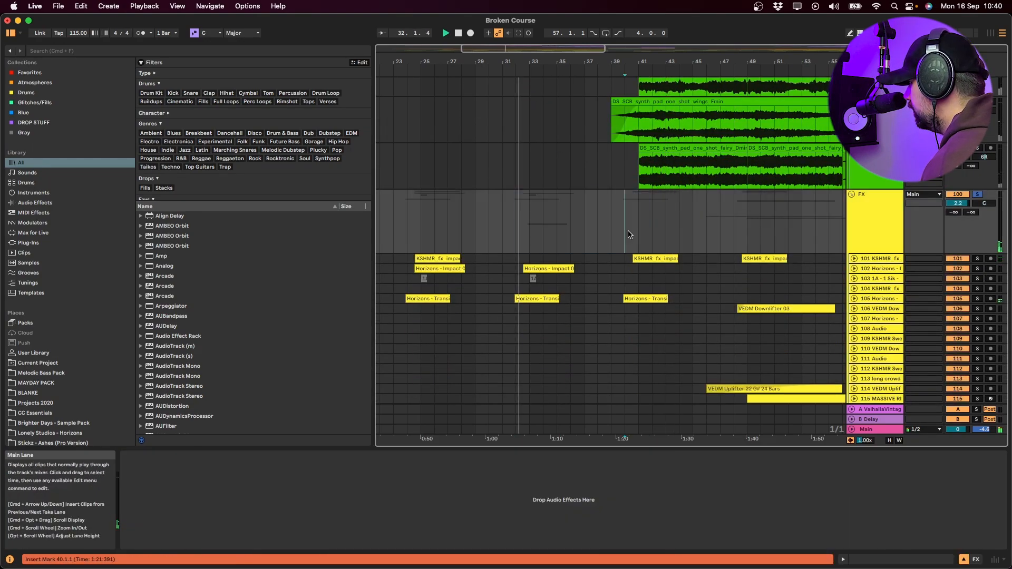
alt+click(854, 259)
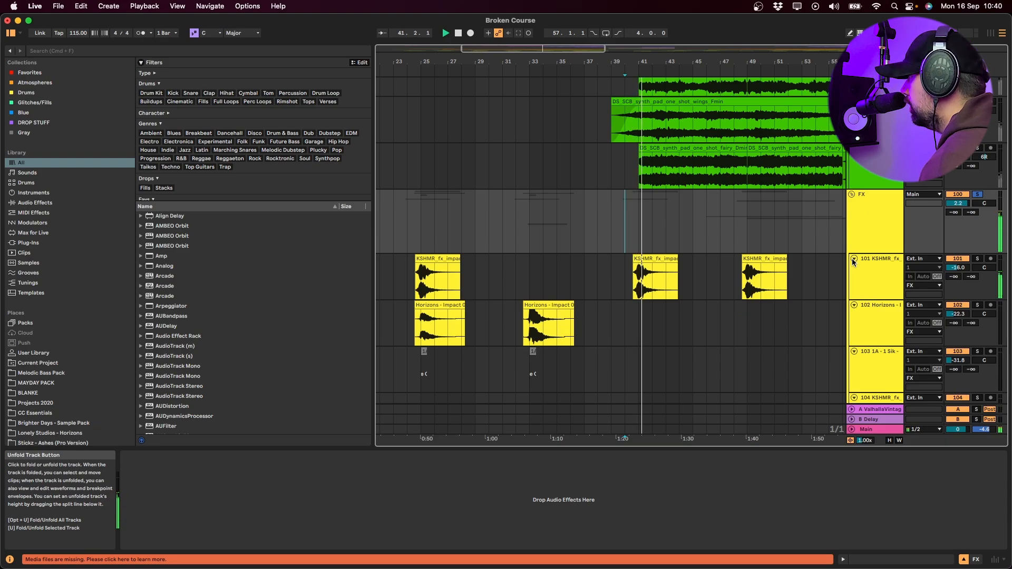
click(852, 194)
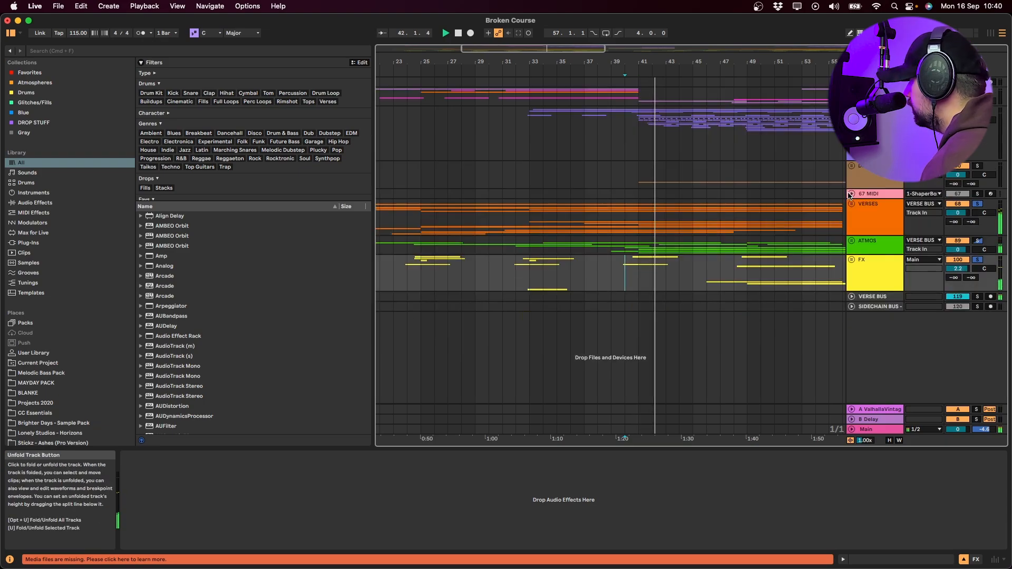
- Audition the DROP group in solo, remove its solo and stop playback
click(866, 173)
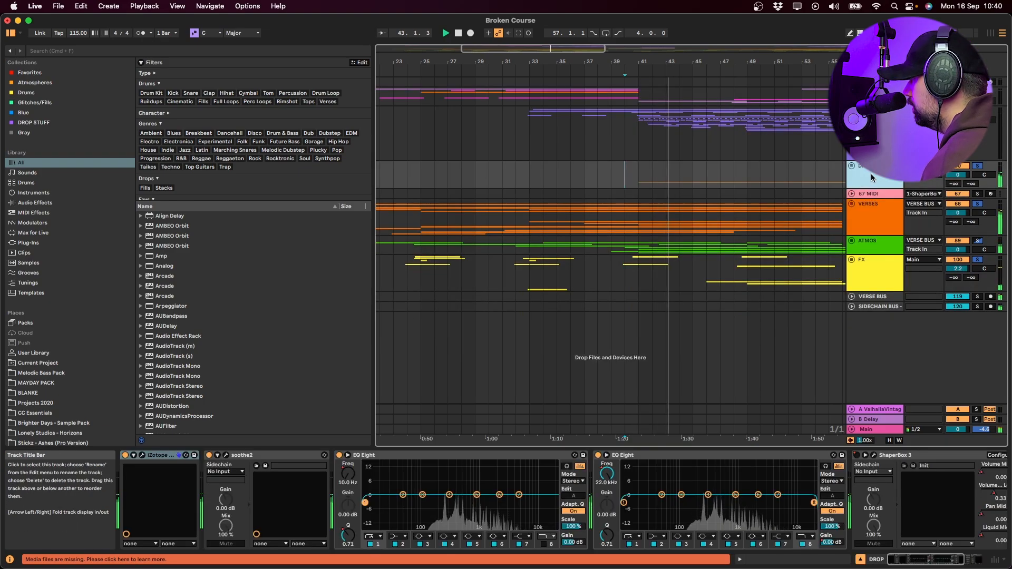
click(979, 166)
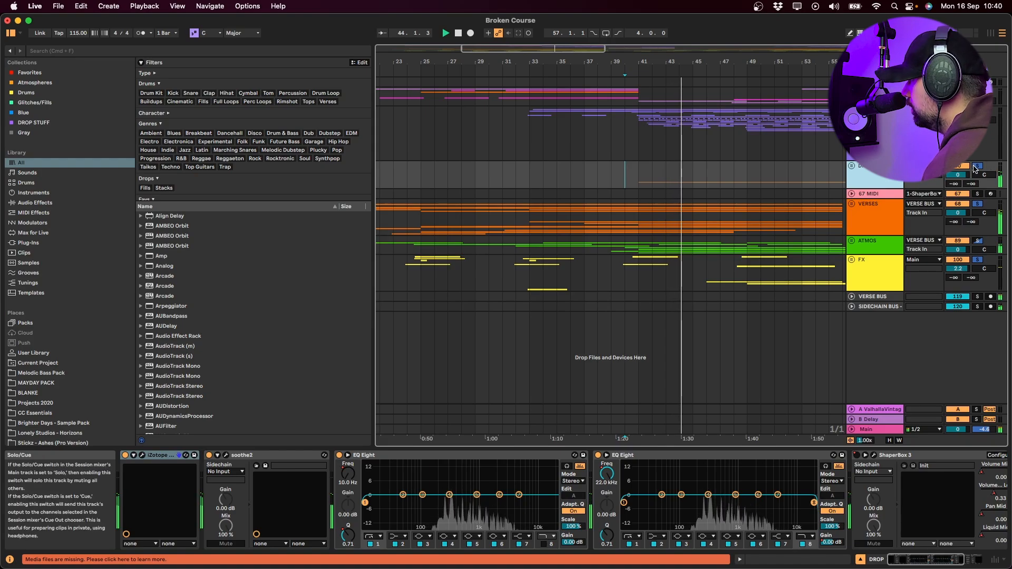
key(space)
- Unfold the DRUMS group and its tracks, and play the soloed KSHMR Orchestral Drum Mid 05 track from bar 33
click(852, 111)
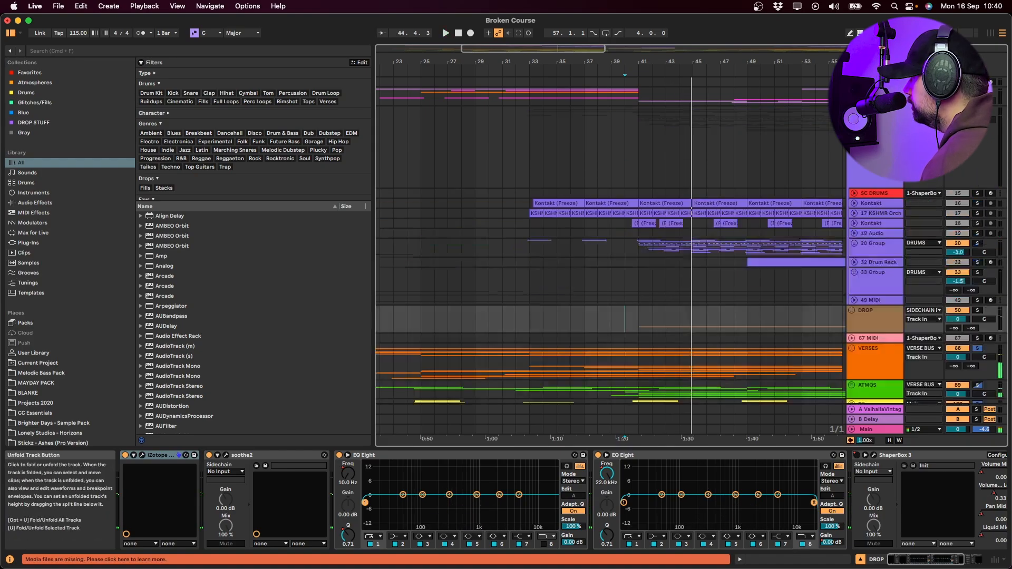
click(850, 204)
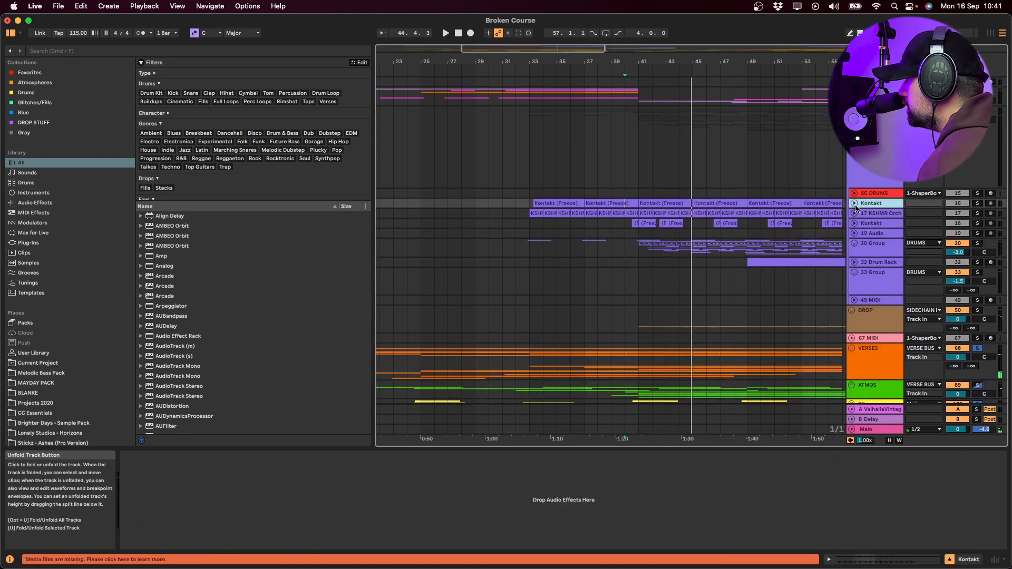
alt+click(854, 204)
click(536, 251)
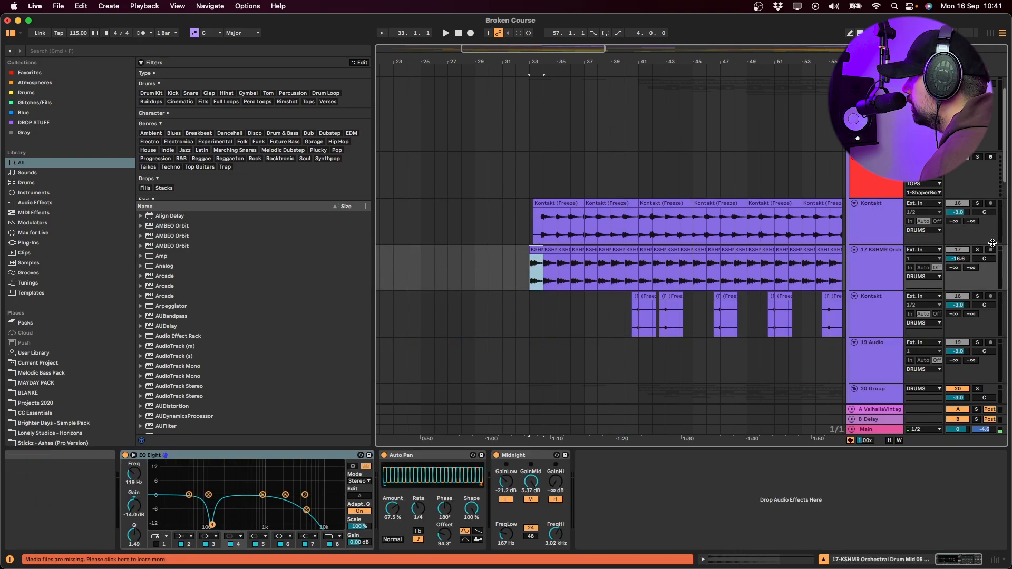
key(space)
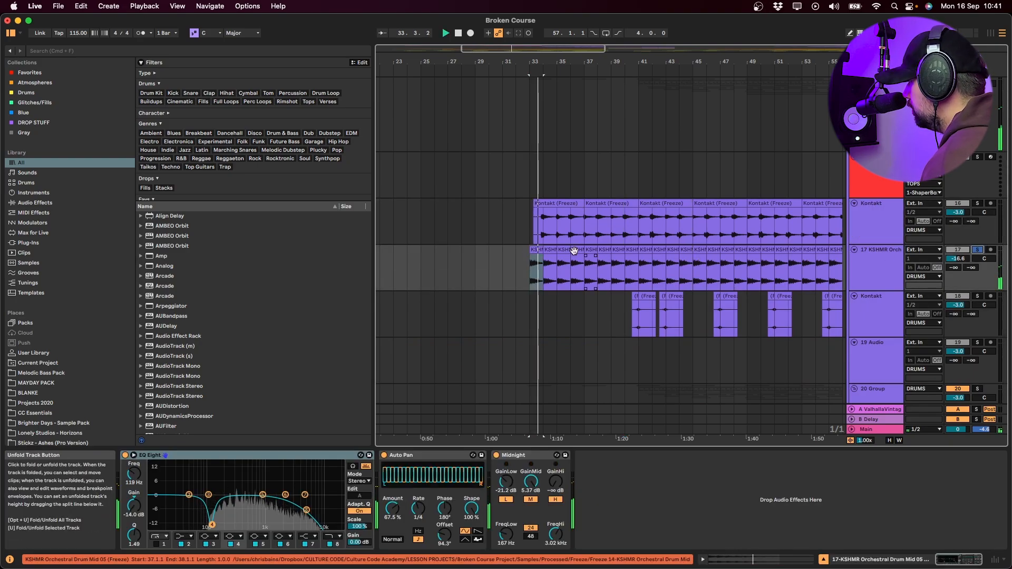
key(space)
- Solo the KSHMR Orchestral Low Roll 04 track and play it with the mid drum from bar 33
scroll(454, 278, down, 6)
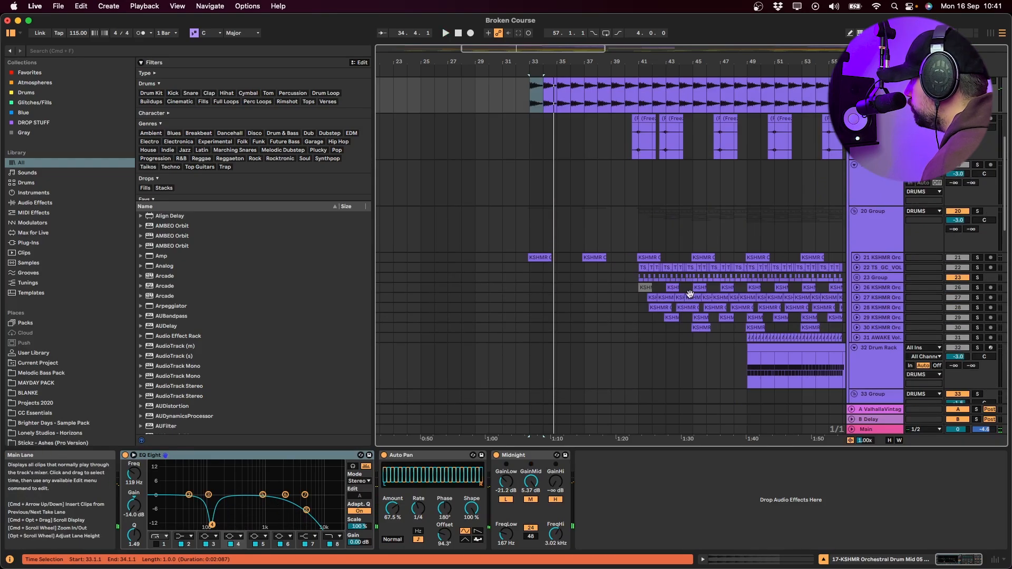
click(881, 257)
key(space)
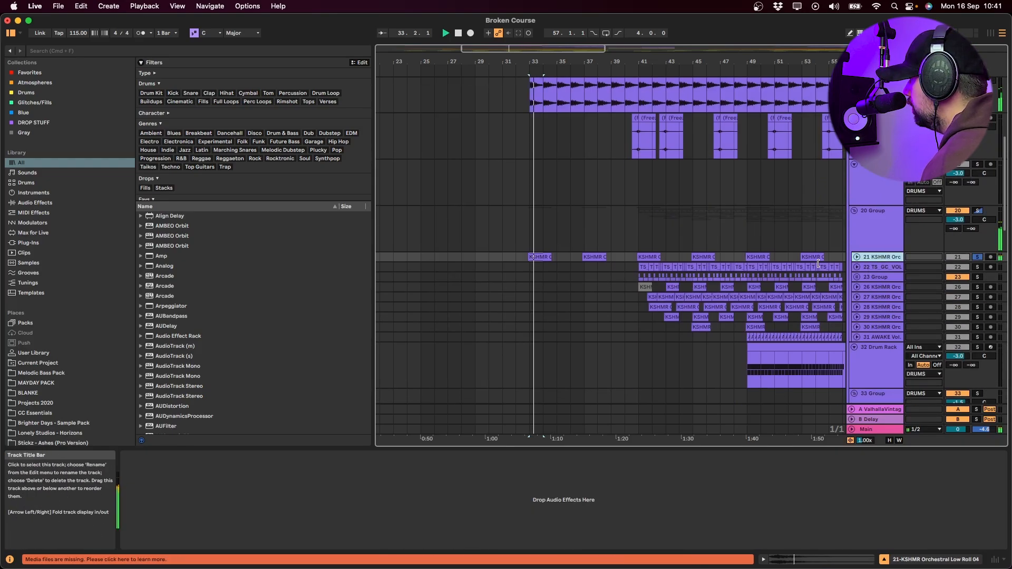
key(space)
- Unfold the Low Roll 04 track, zoom in on its first clip near bar 33 and play it with the mid drum
click(857, 257)
click(525, 251)
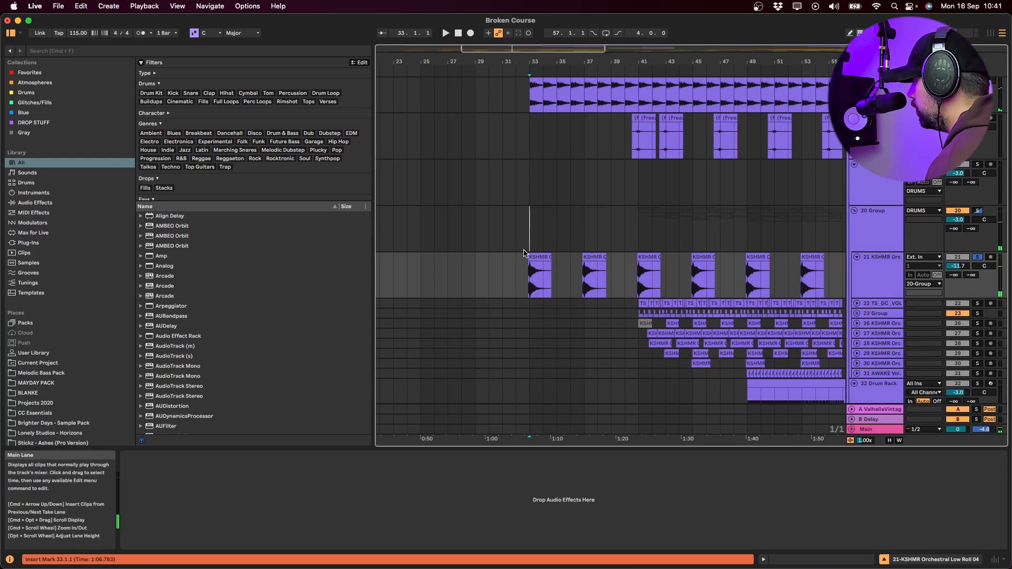
click(530, 259)
key(z)
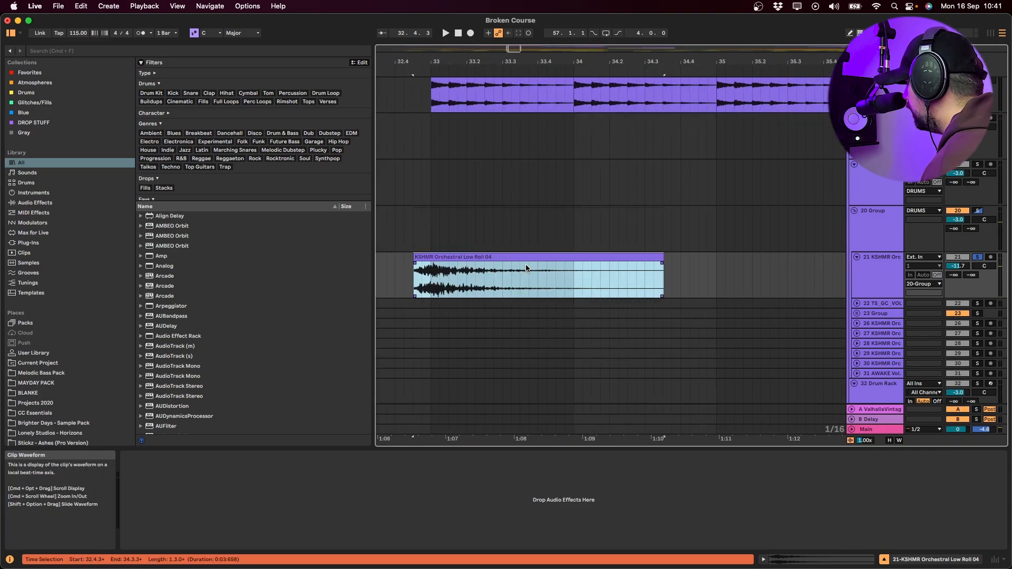
scroll(584, 249, up, 5)
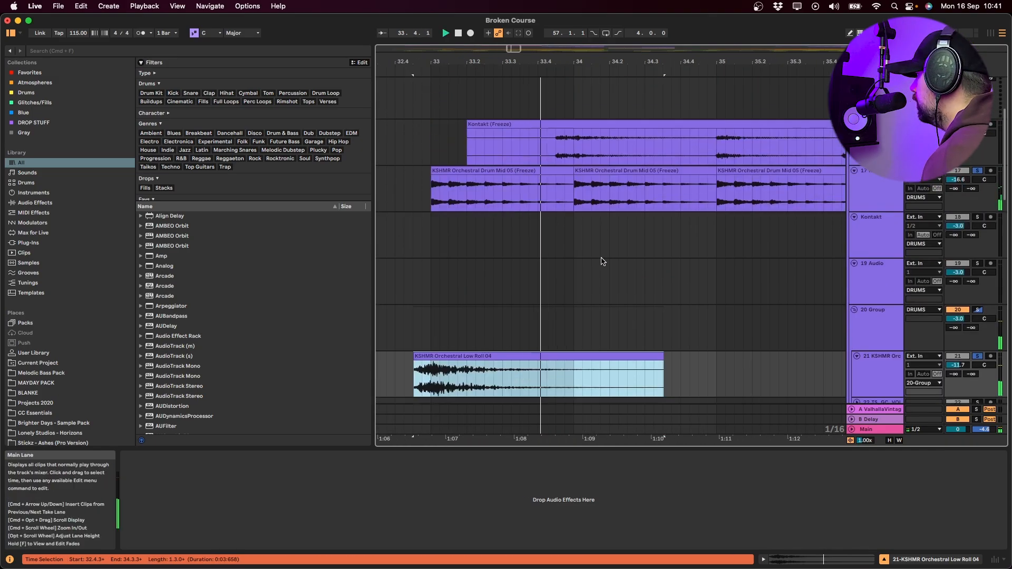
- Play the first Orchestral Drum Mid 05 clip and compare its sound with the Midnight device switched off and on
click(529, 213)
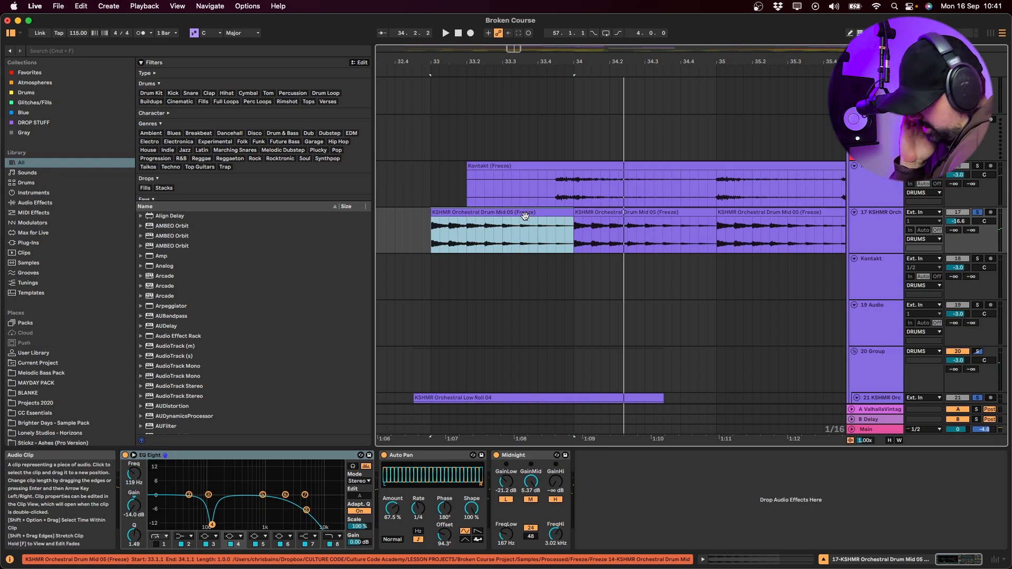
scroll(479, 311, down, 3)
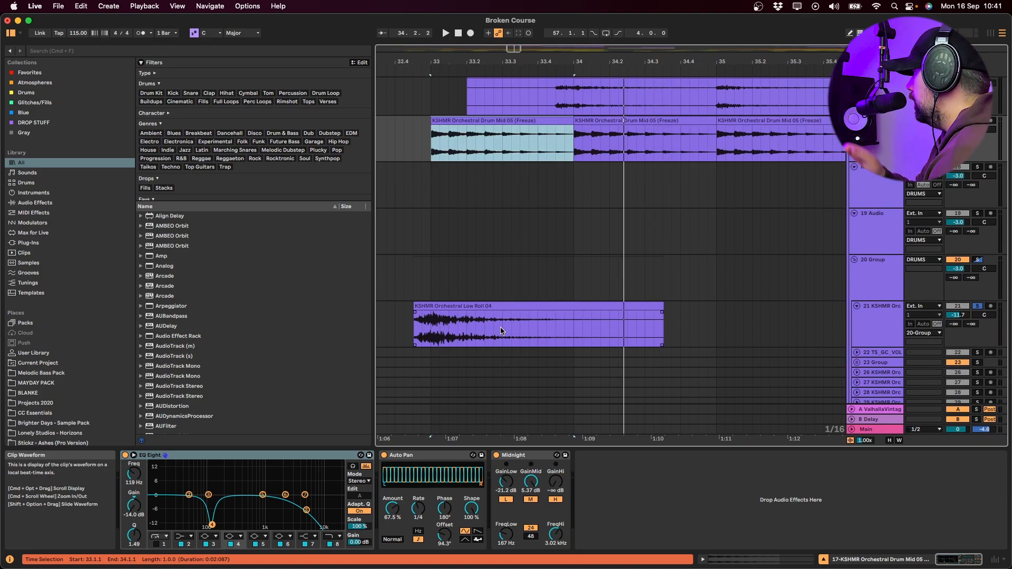
scroll(591, 219, down, 6)
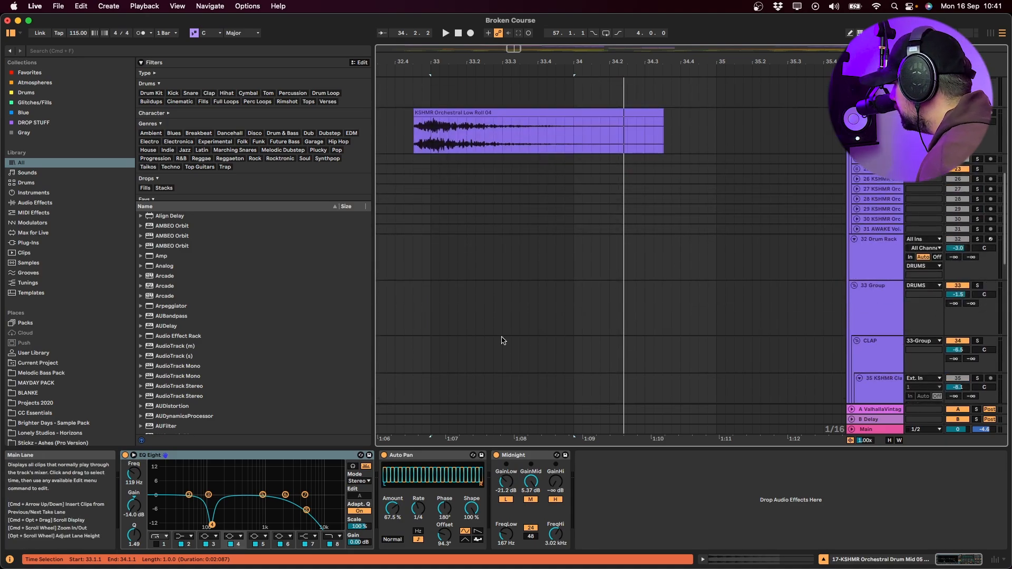
click(460, 483)
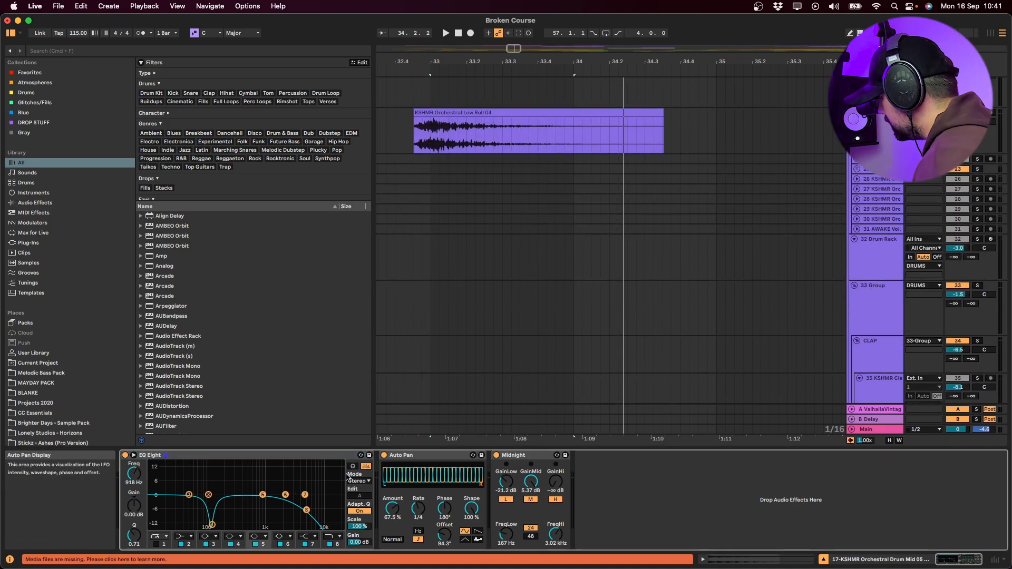
scroll(648, 223, up, 8)
click(516, 441)
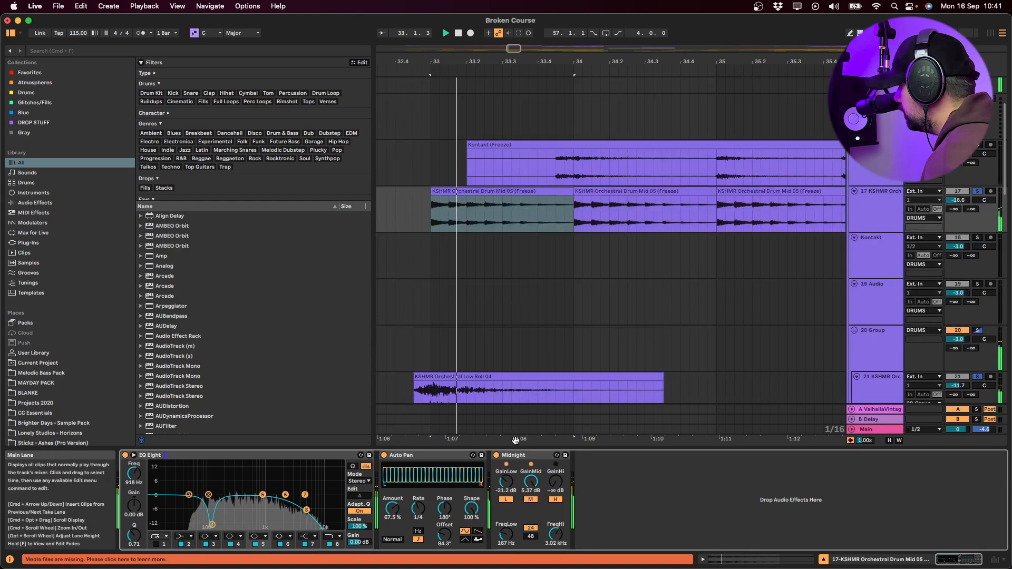
click(496, 455)
click(496, 455)
scroll(583, 355, down, 5)
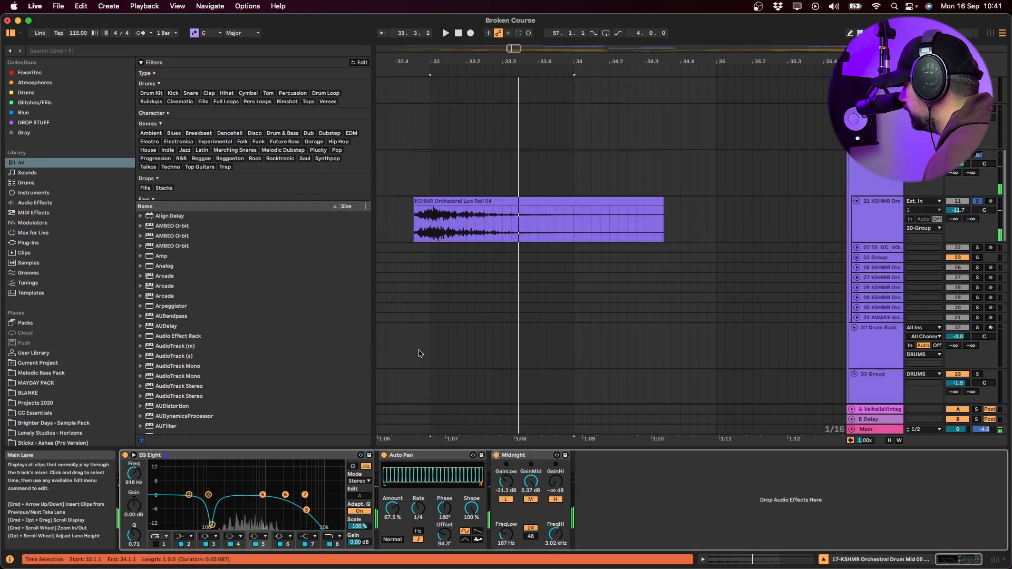
scroll(473, 348, down, 3)
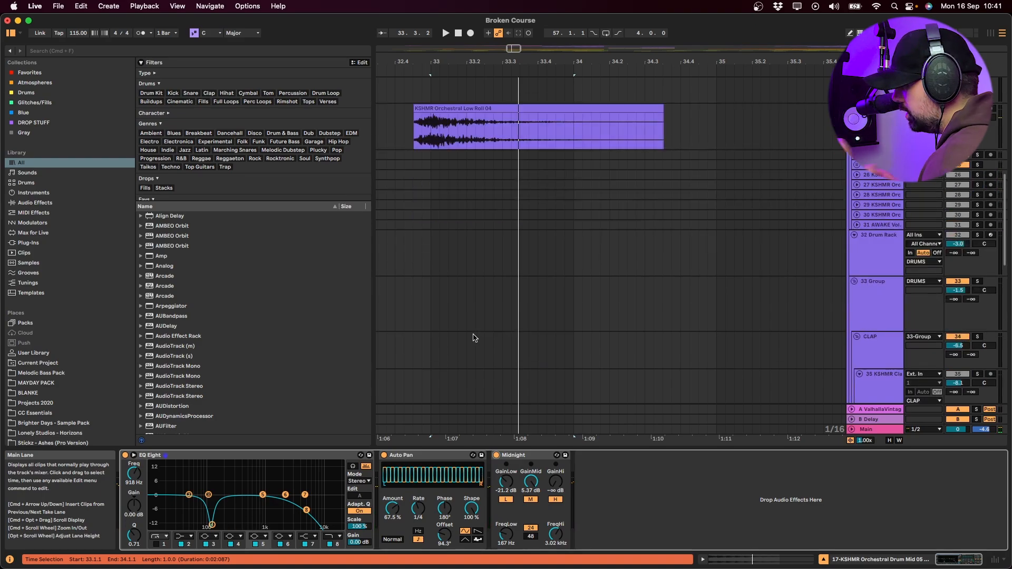
scroll(554, 341, down, 3)
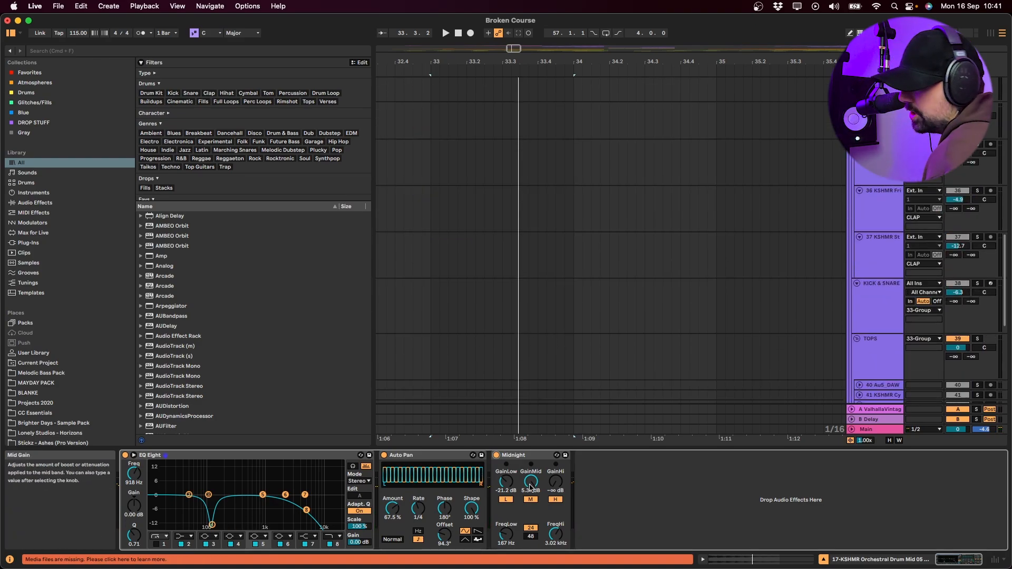
- Solo the VERSES, ATMOS and FX groups, play them from bar 33 and place the insert marker at bar 33 on VERSES
scroll(610, 369, down, 3)
scroll(590, 377, down, 6)
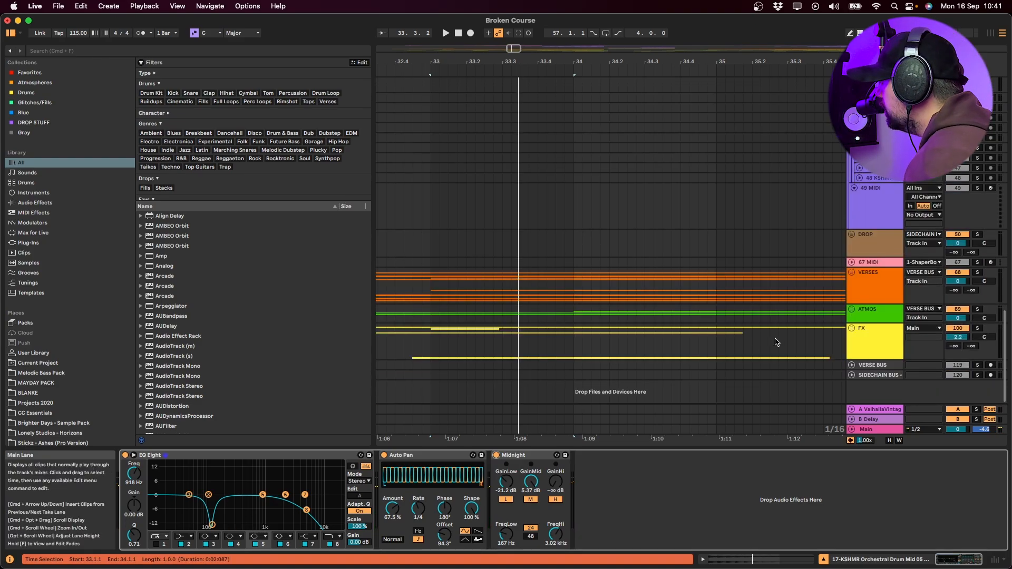
click(853, 292)
click(865, 314)
click(868, 336)
key(space)
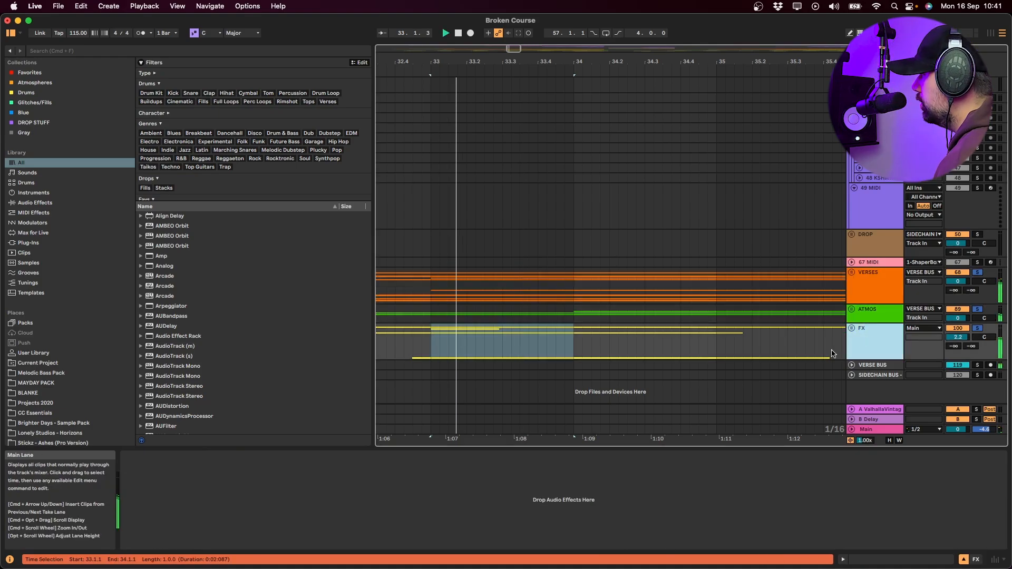
click(431, 299)
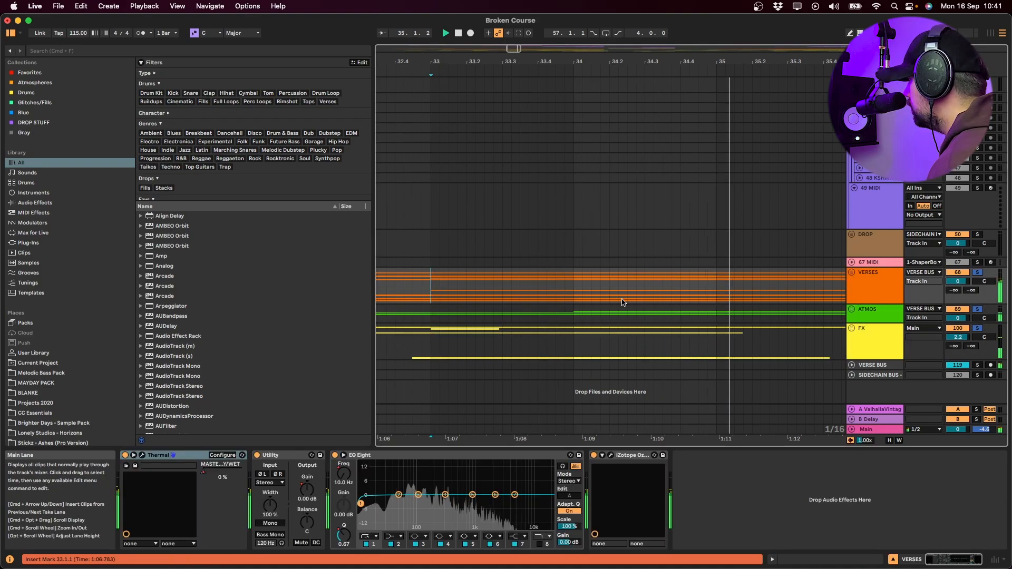
- Solo the Kontakt track above the KSHMR Orchestral Drum Mid 05 track and play its clip from just before bar 34
scroll(738, 253, up, 10)
scroll(780, 274, up, 5)
click(627, 319)
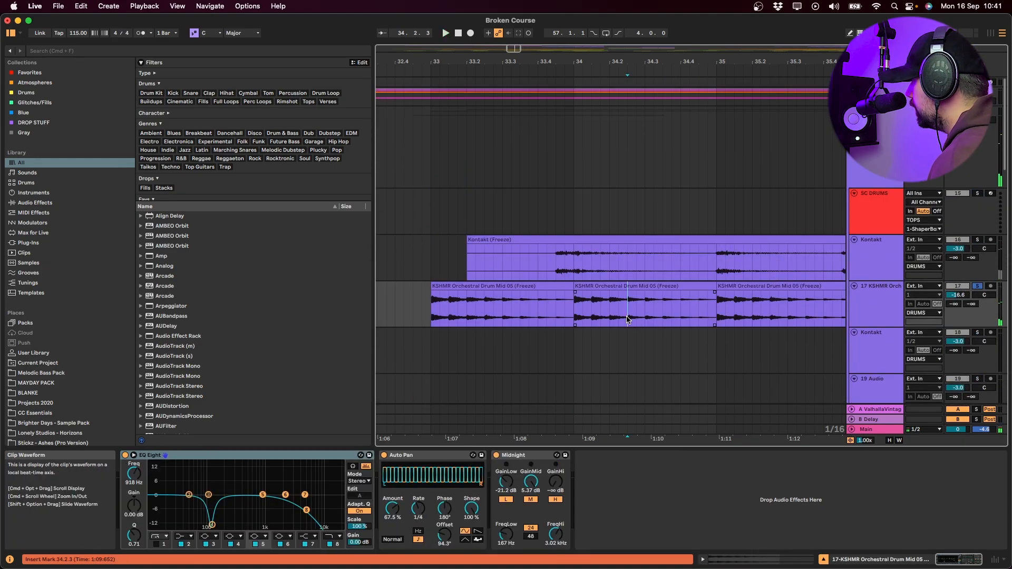
click(977, 240)
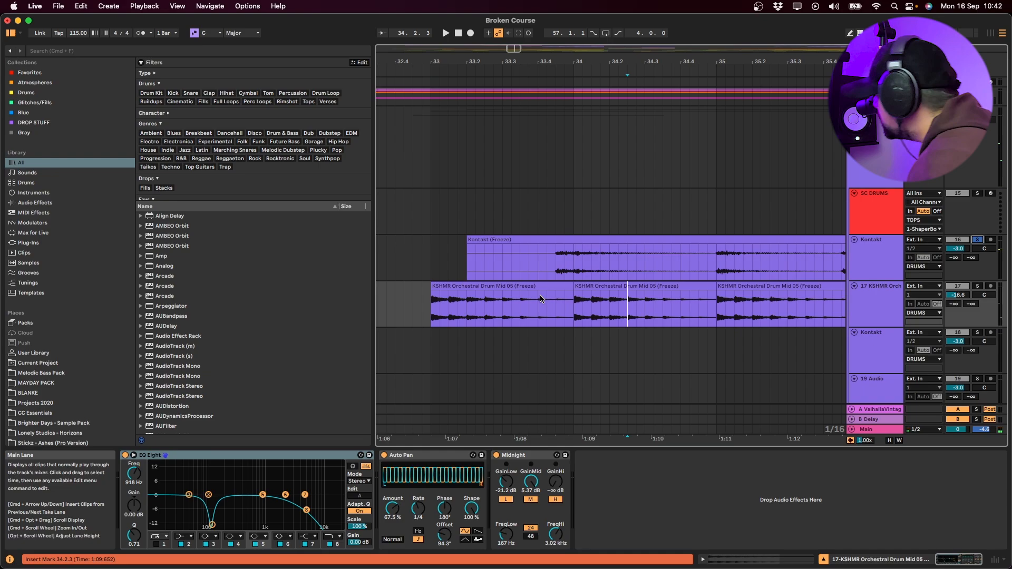
click(548, 244)
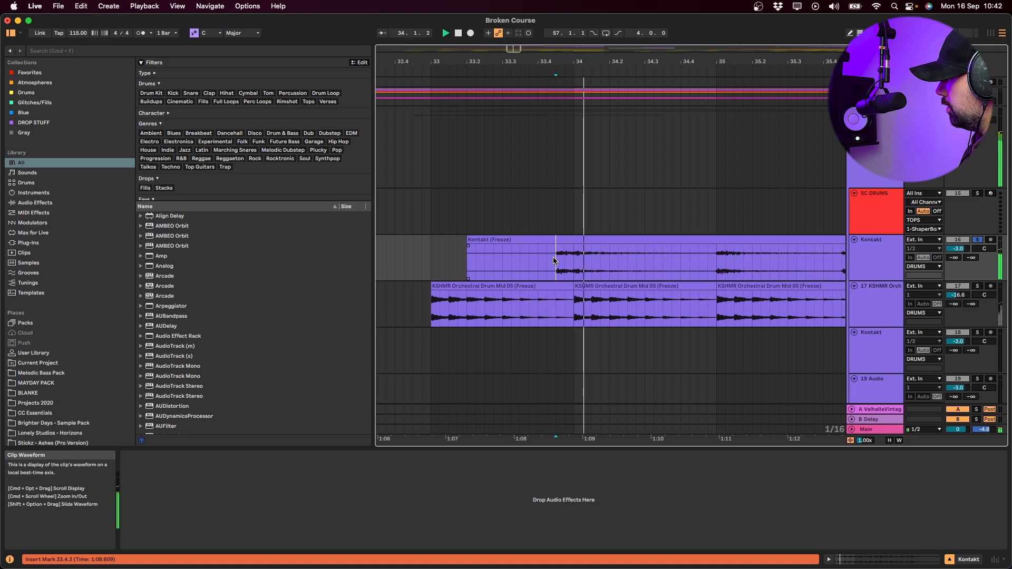
- Place the insert marker at bar 35 in the Kontakt clip and fold the DRUMS group
click(719, 272)
key(s)
click(871, 126)
click(852, 112)
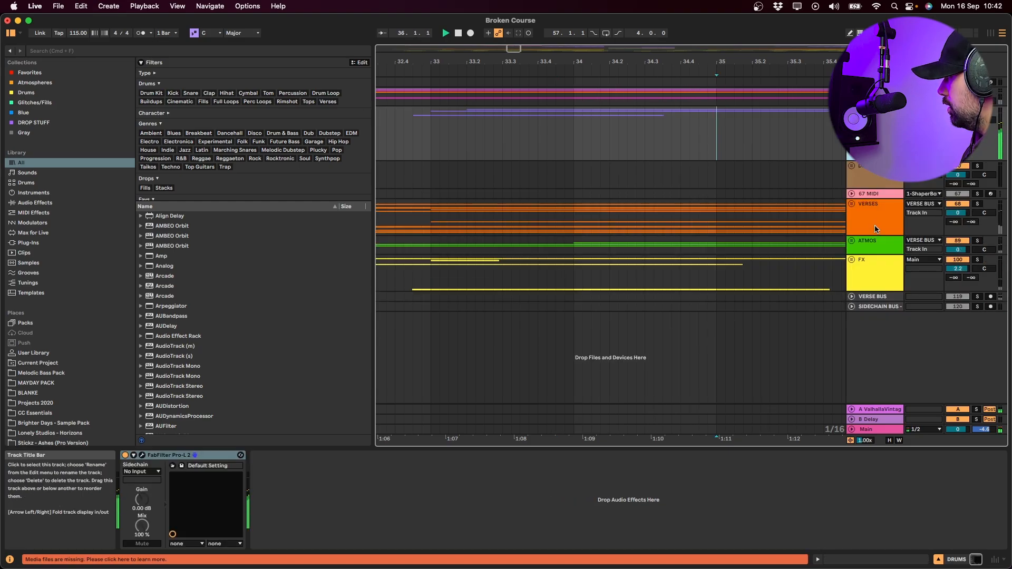
- Add the VERSES, ATMOS and FX groups to the solo one after another and play them from 32.4.2
click(877, 220)
key(s)
click(405, 225)
key(space)
key(space)
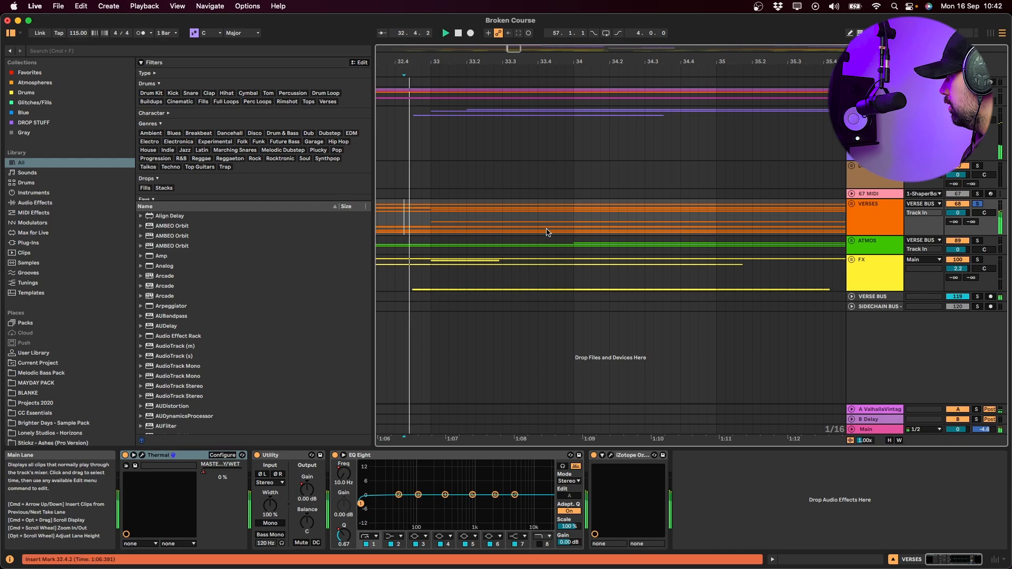
key(space)
click(867, 247)
key(s)
click(871, 268)
key(s)
key(space)
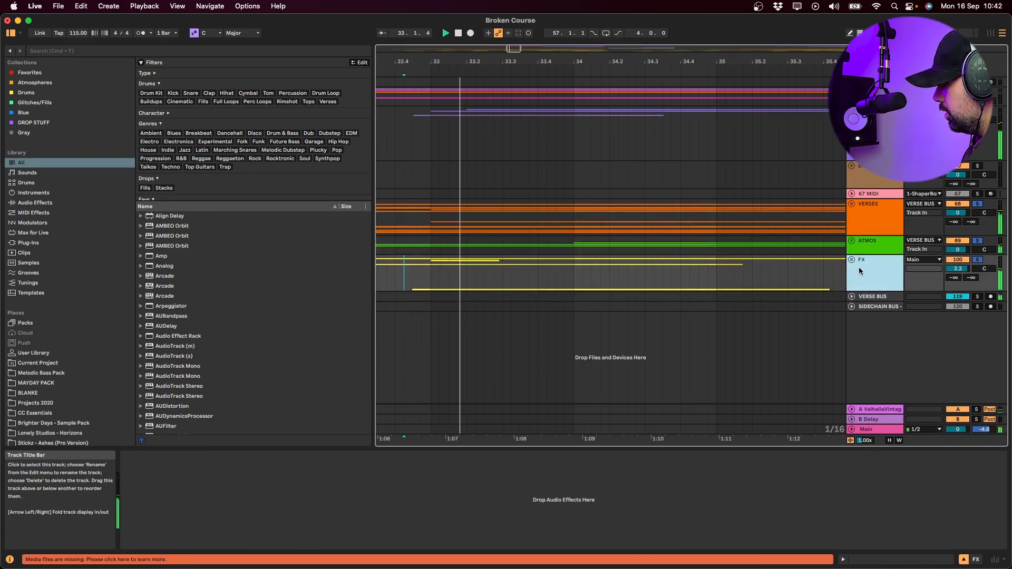
- Listen to the layered groups from bar 34 past bar 41 and set the insert marker at bar 40 on DROP
click(977, 204)
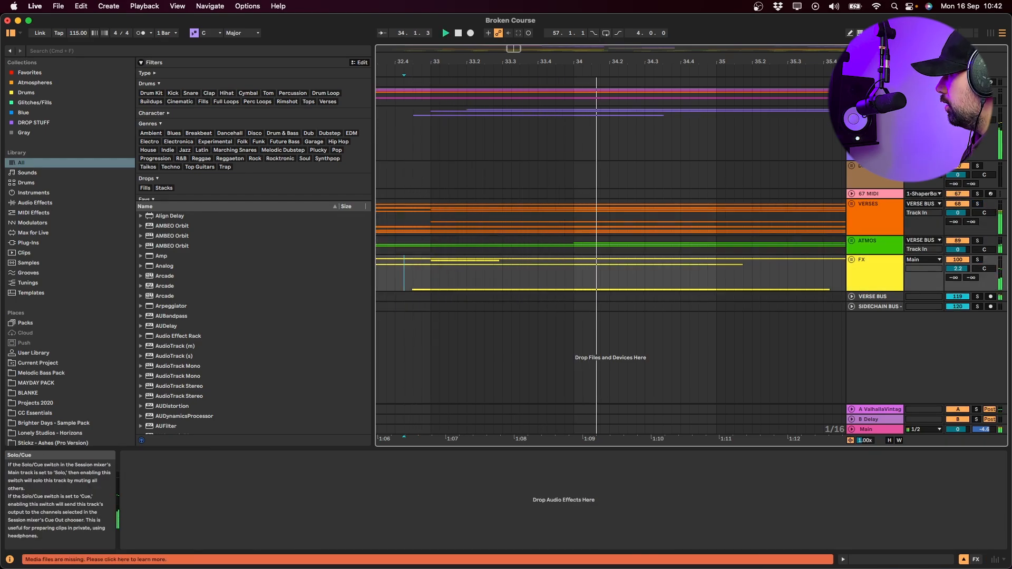
click(691, 174)
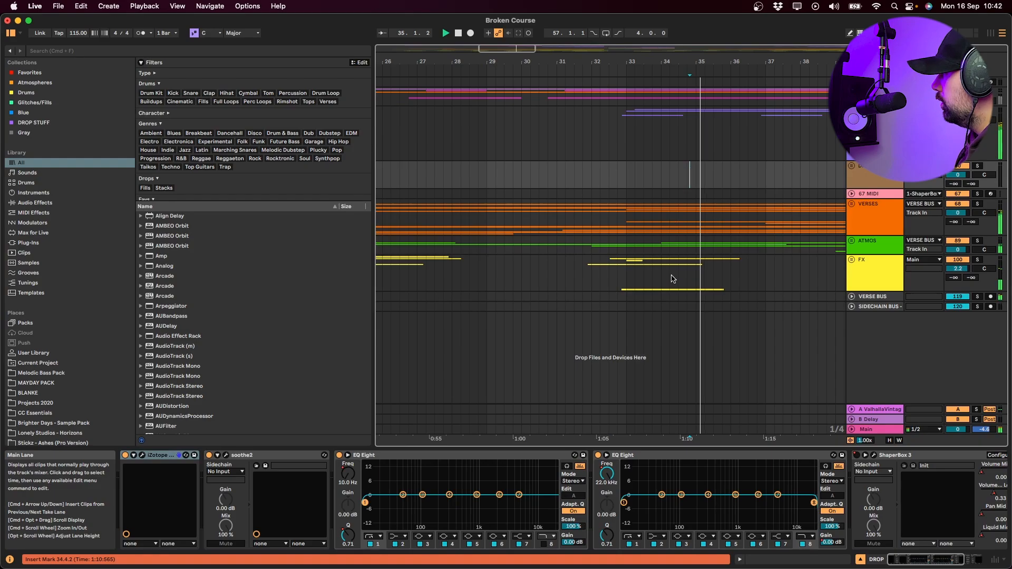
scroll(666, 271, down, 4)
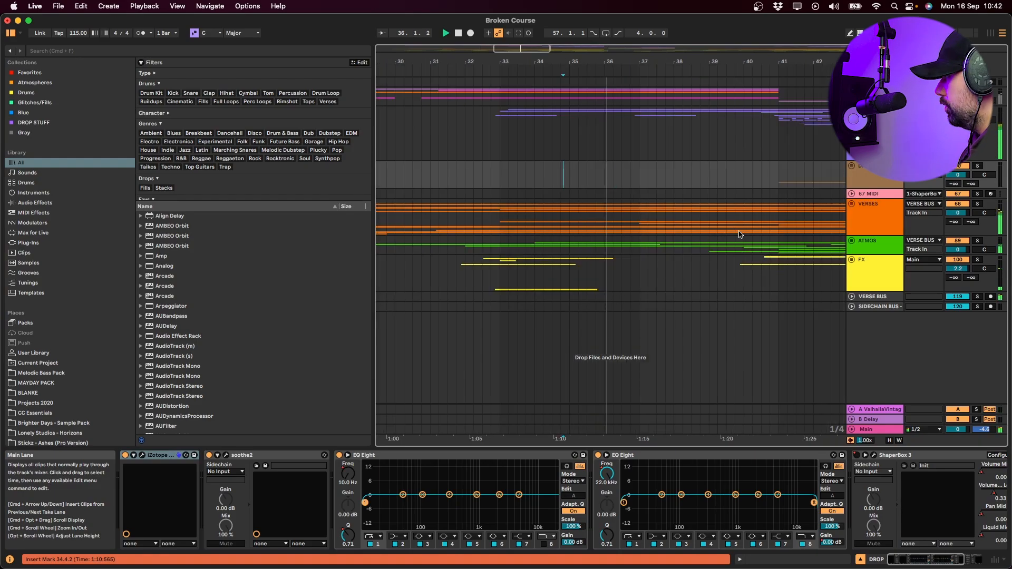
scroll(692, 269, right, 2)
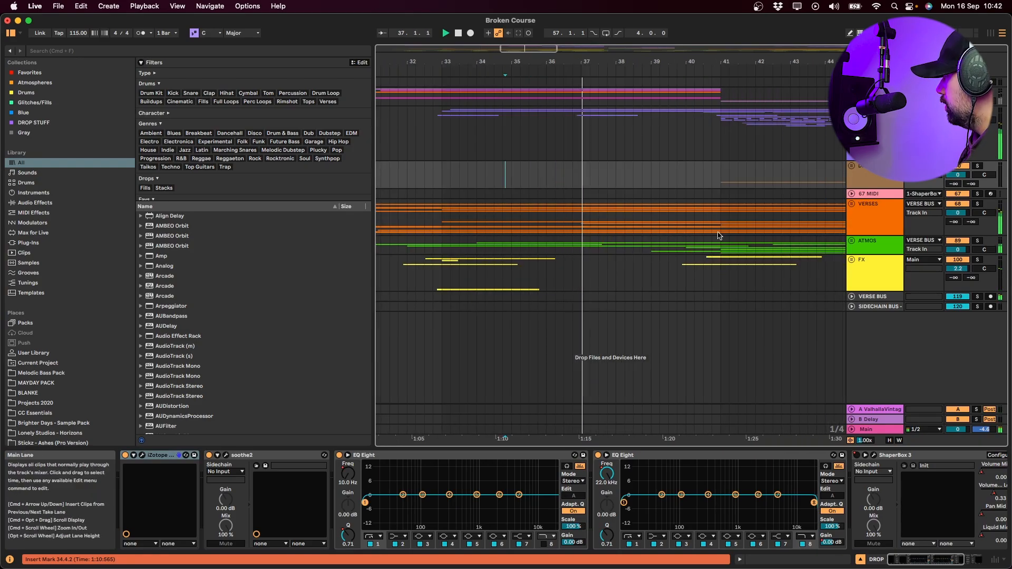
click(690, 187)
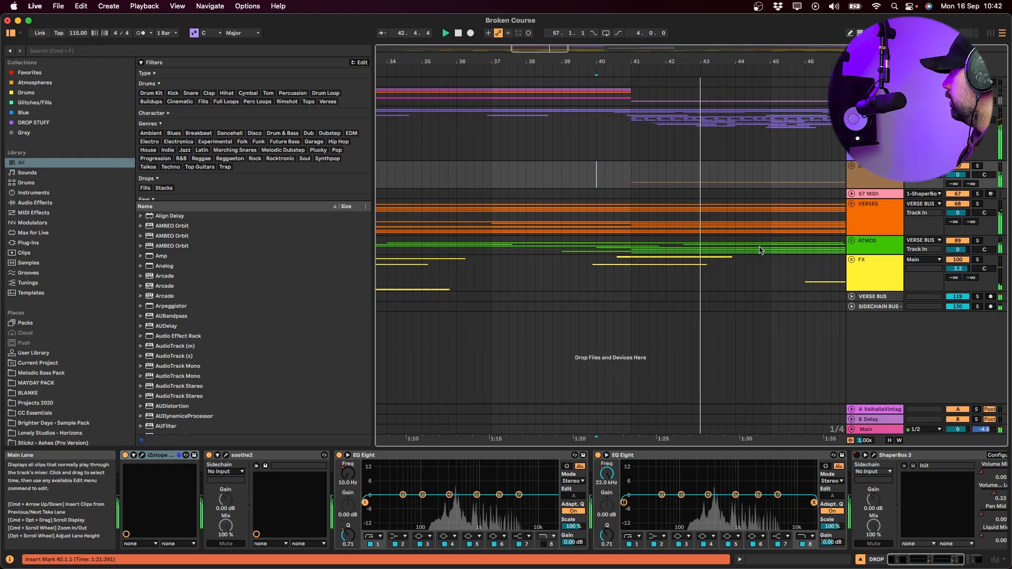
- Stop playback, unfold the VOCALS group and play the soloed WET I_m Broken - Full Vocal clip from bar 41
key(space)
click(873, 97)
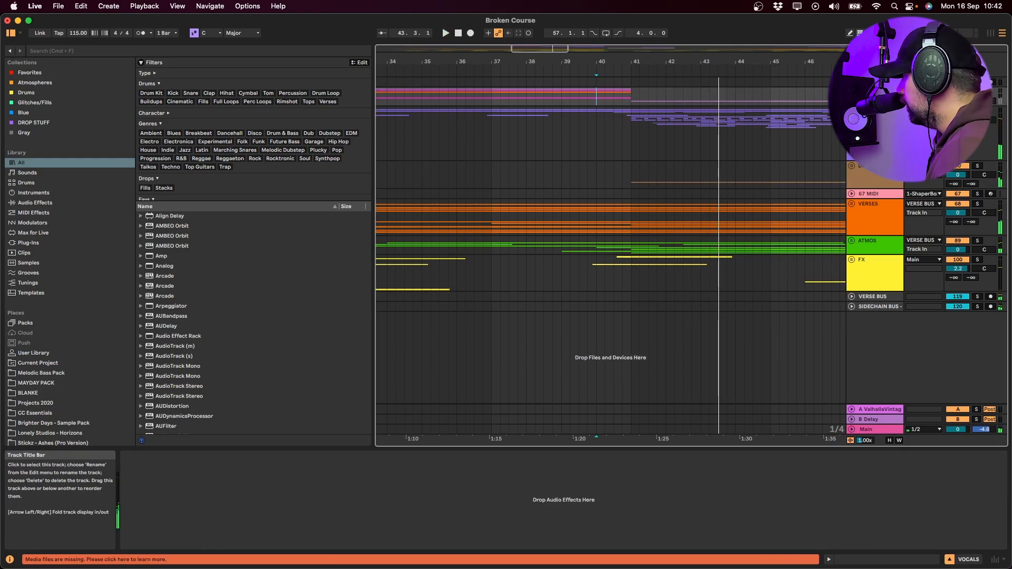
click(873, 127)
click(851, 111)
click(851, 112)
scroll(732, 211, up, 8)
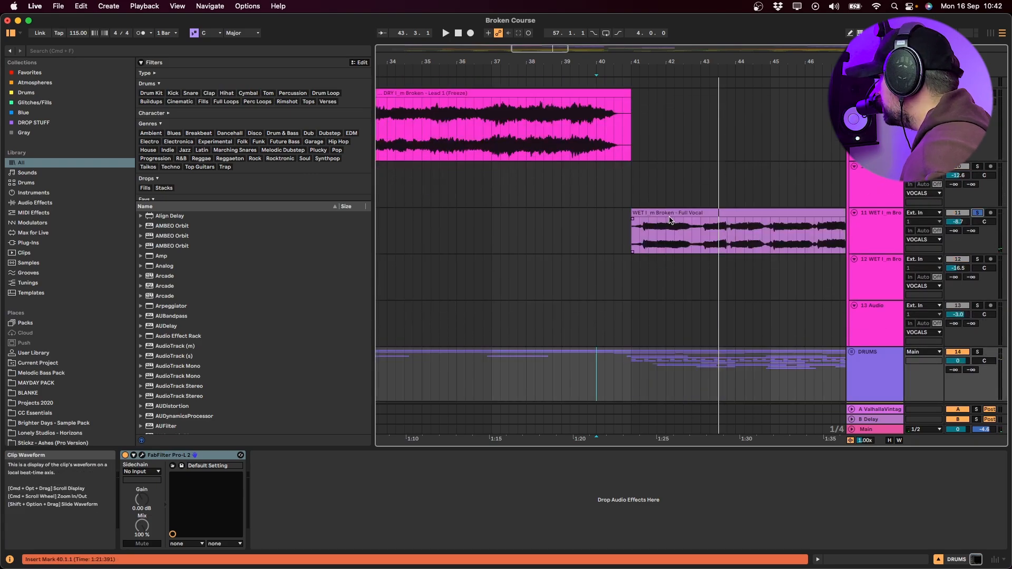
click(671, 213)
key(space)
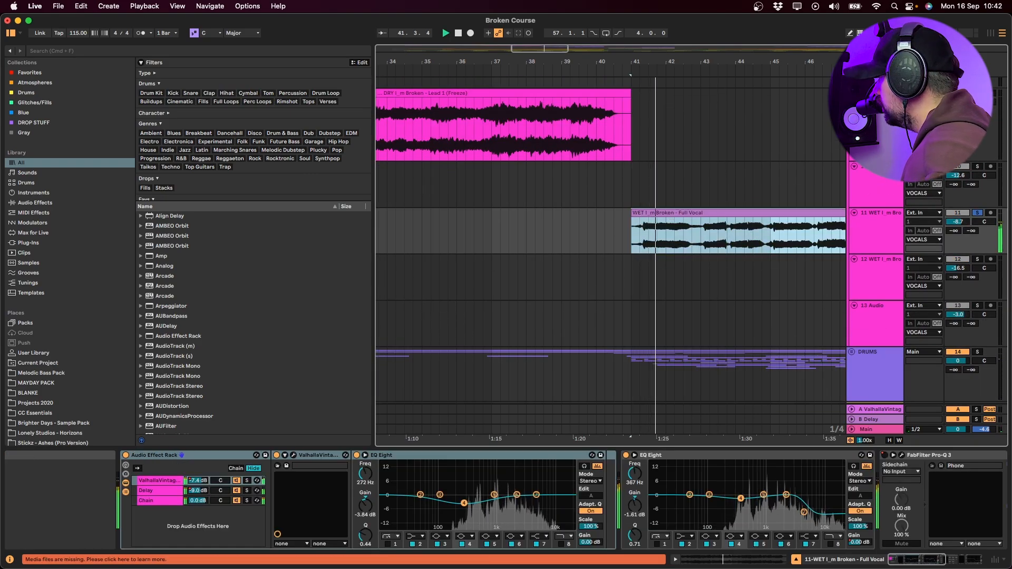
- Compare the full vocal with its Audio Effect Rack switched off, look through its device chain and switch the rack back on
scroll(682, 213, up, 10)
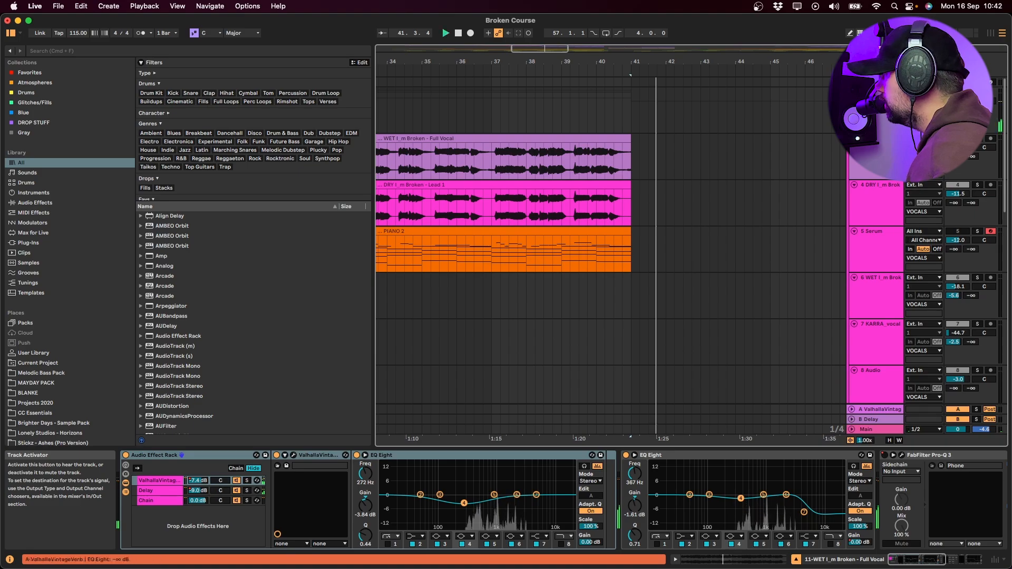
scroll(682, 213, down, 10)
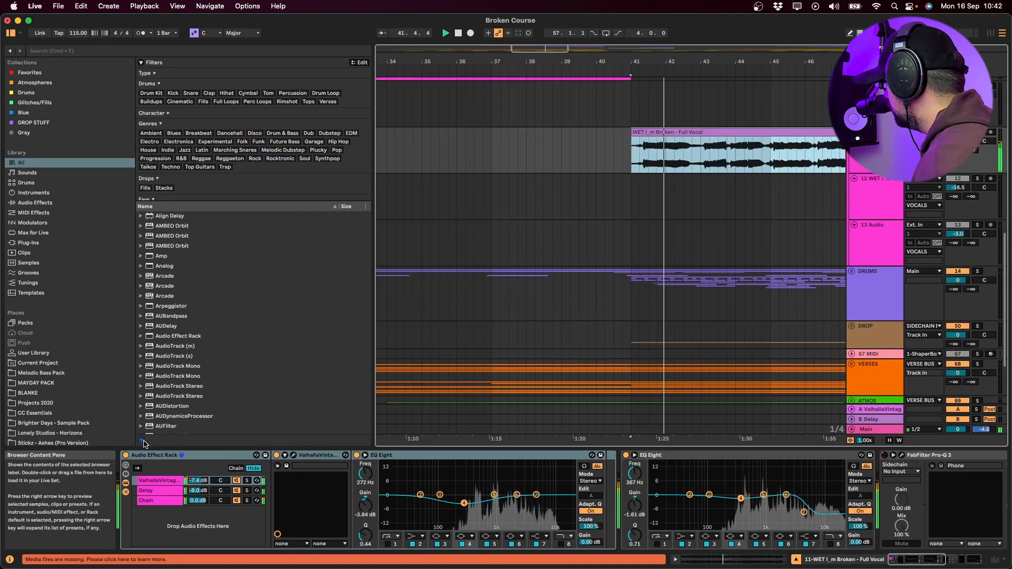
click(125, 455)
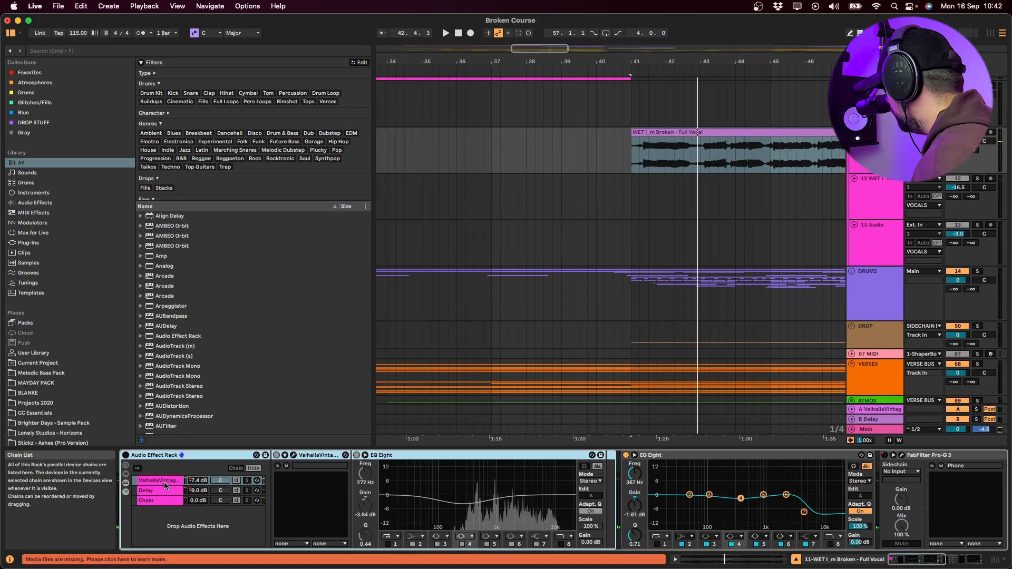
scroll(323, 521, right, 12)
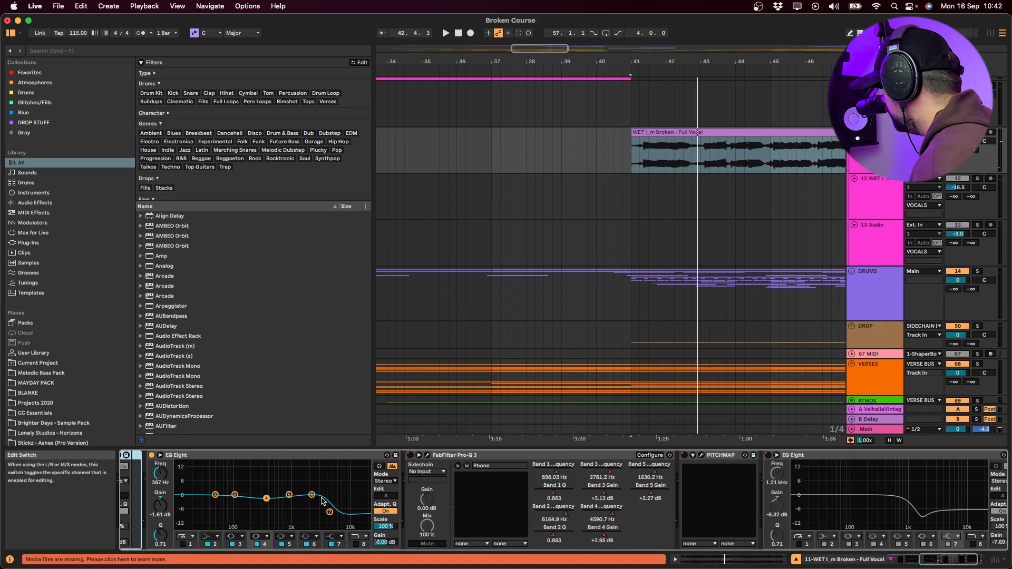
scroll(323, 501, left, 12)
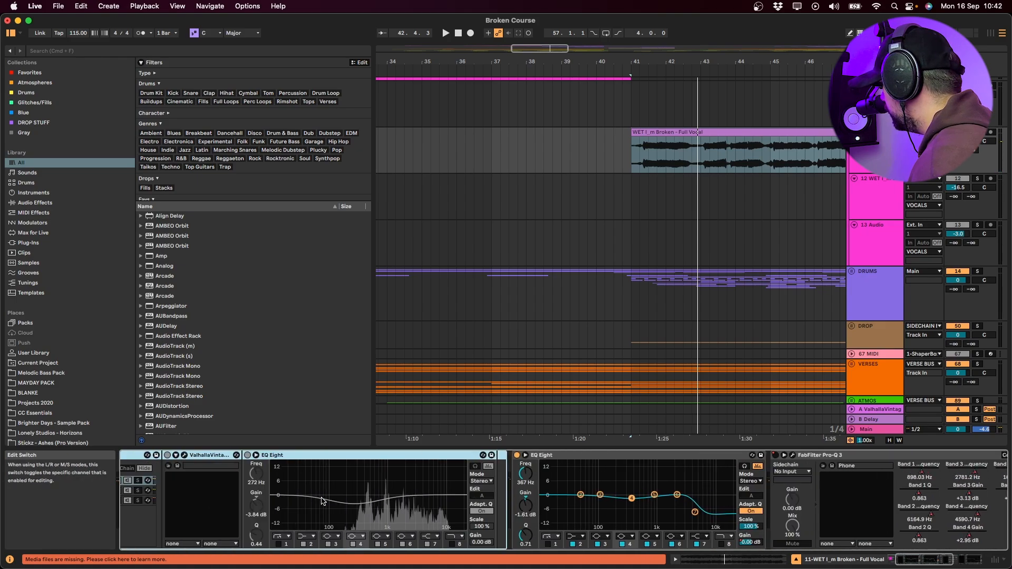
click(125, 455)
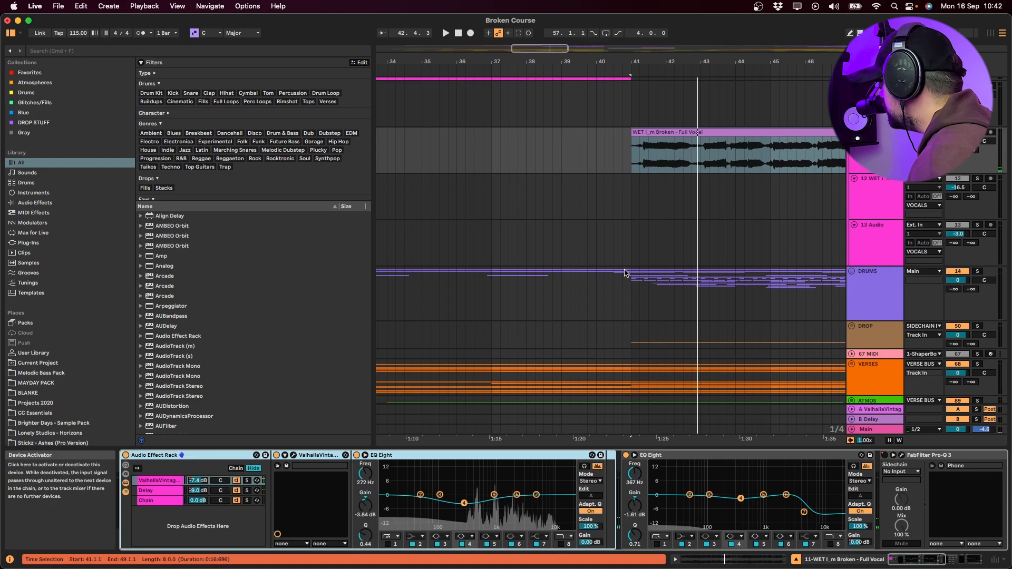
- Examine the vocal rack's ValhallaVintageVerb settings window, closing it again, and the devices in the Delay and Chain chains
click(687, 183)
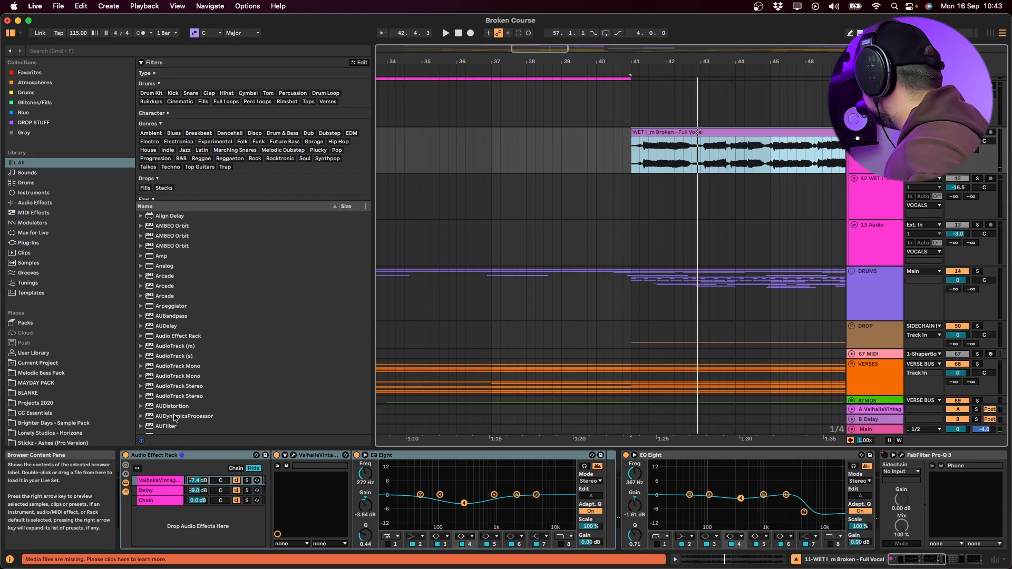
click(155, 480)
click(294, 456)
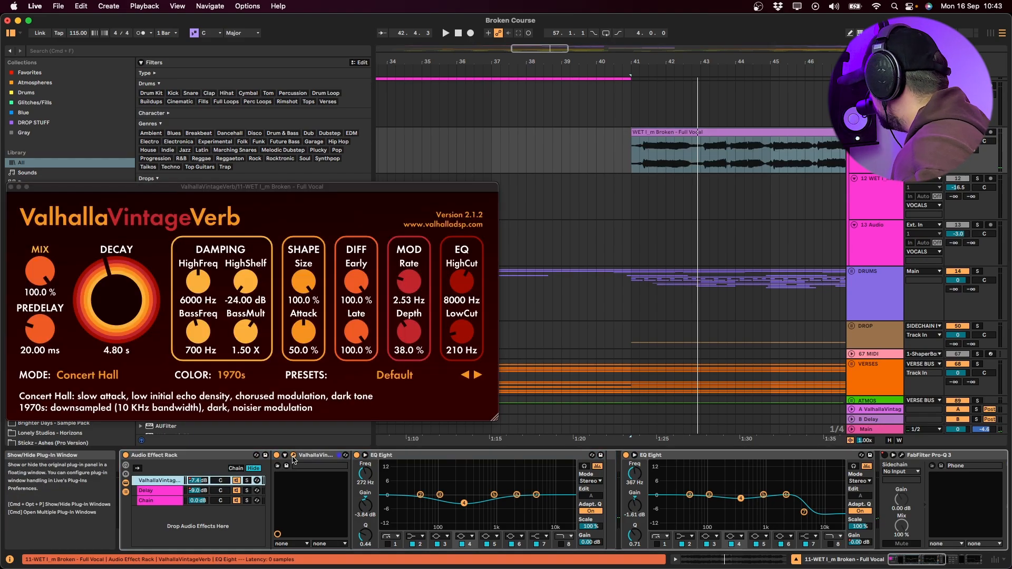
click(293, 457)
click(170, 494)
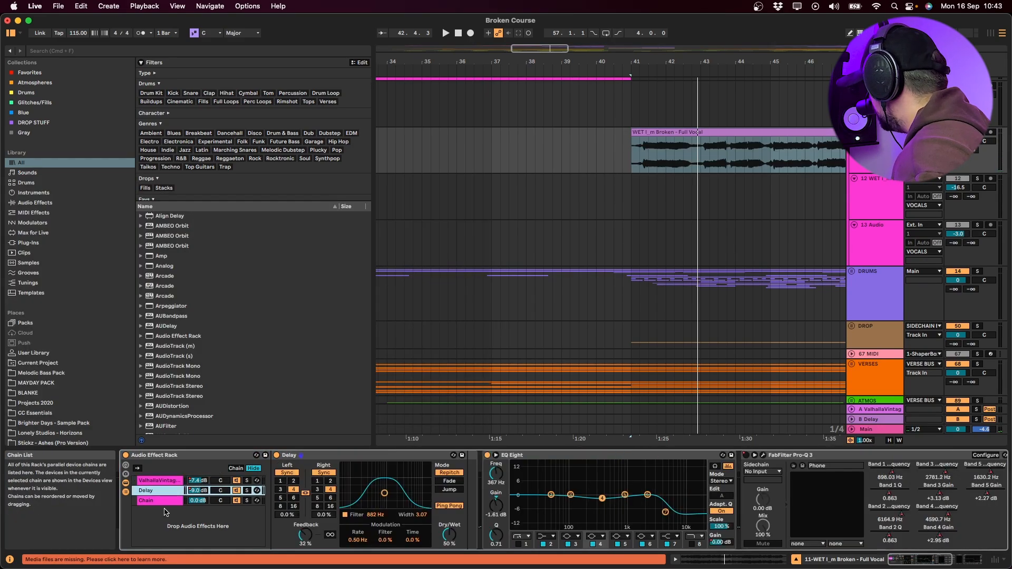
click(157, 501)
click(166, 490)
click(158, 480)
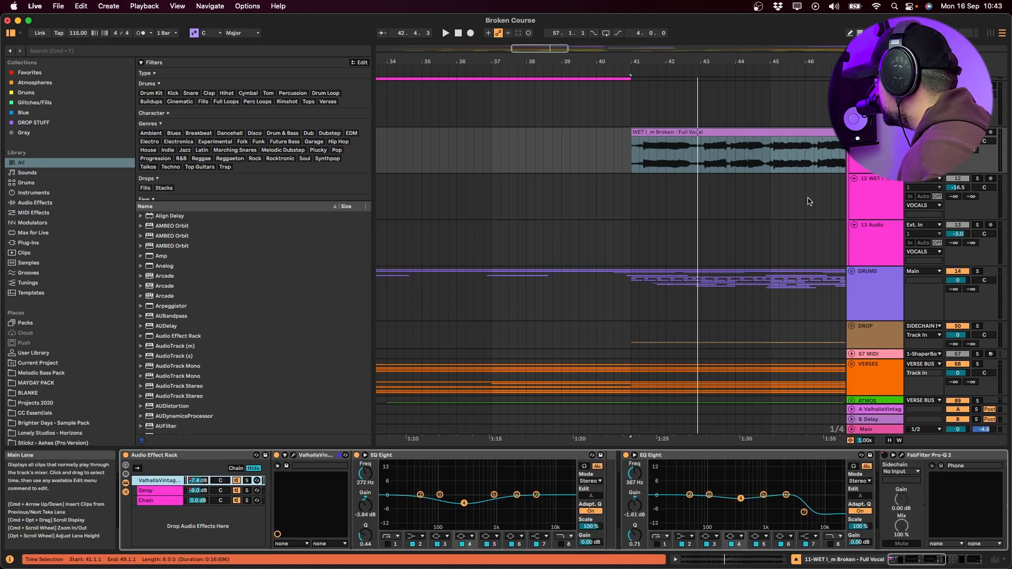
- Play the full vocal from bar 41 and examine bands 7 and 4 of the second EQ Eight
key(space)
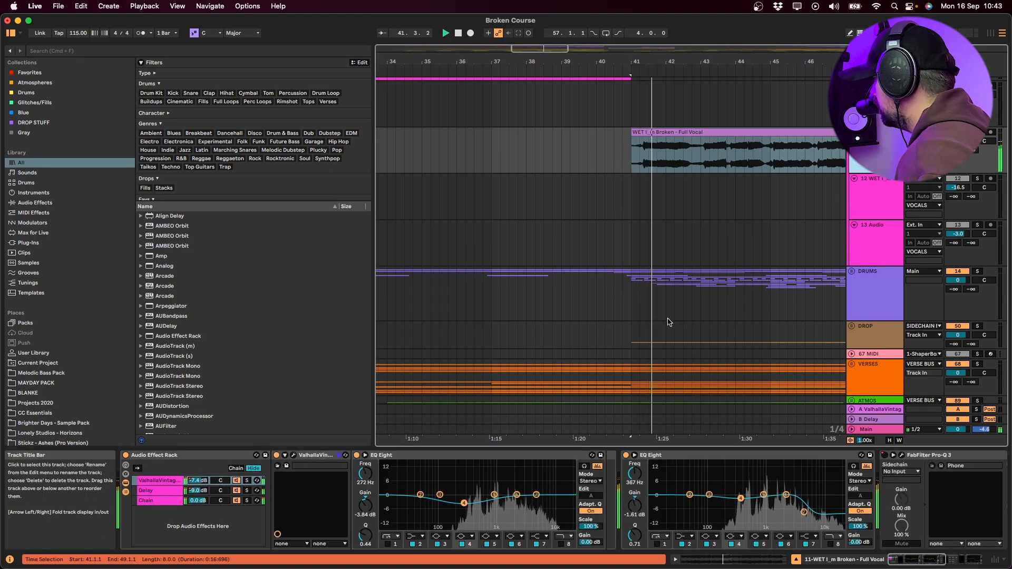
scroll(459, 505, right, 3)
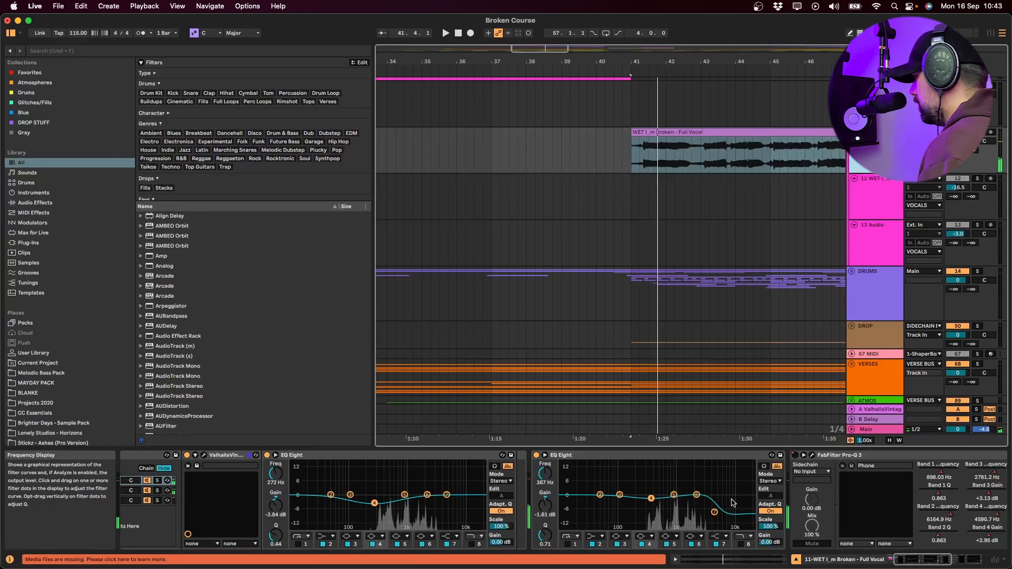
click(714, 512)
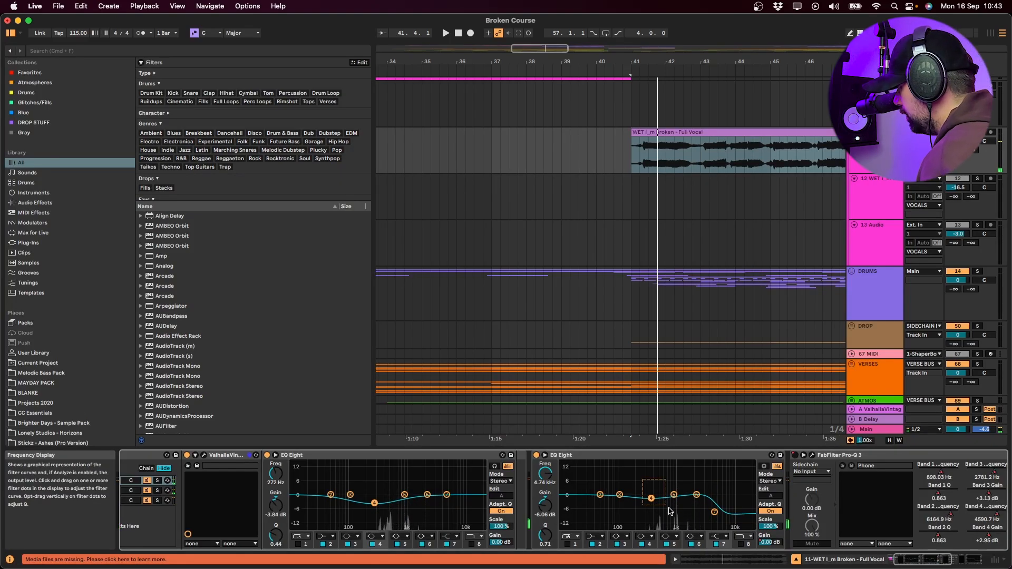
click(649, 544)
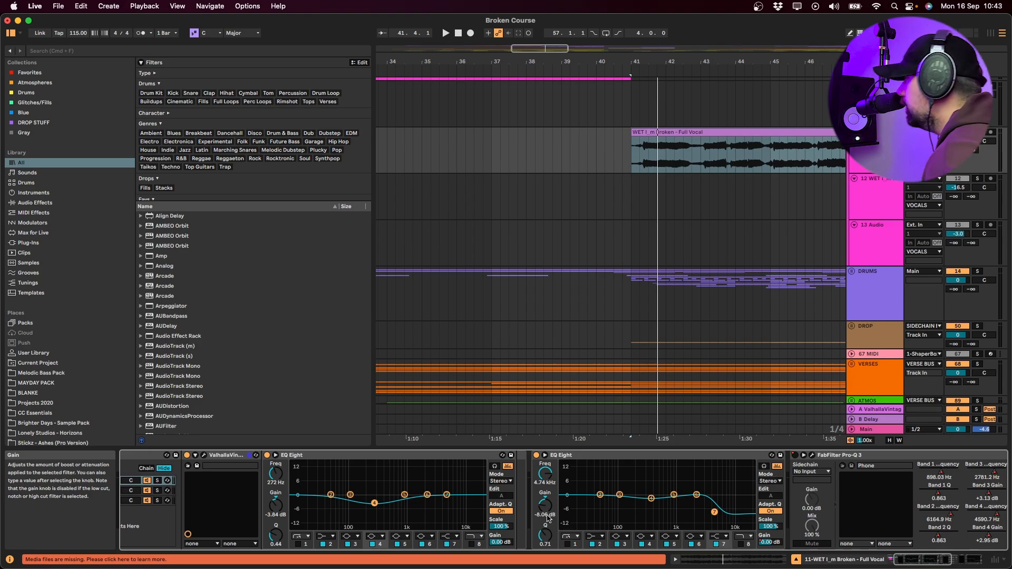
- Solo the DRUMS group and unfold it to show its tracks around bar 41
click(876, 284)
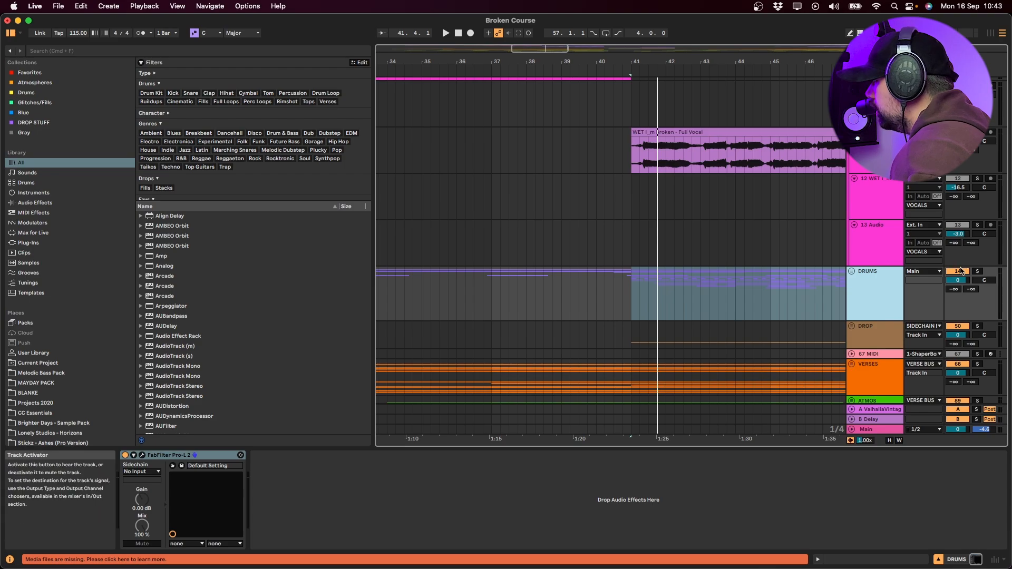
click(975, 272)
click(851, 271)
scroll(633, 339, down, 5)
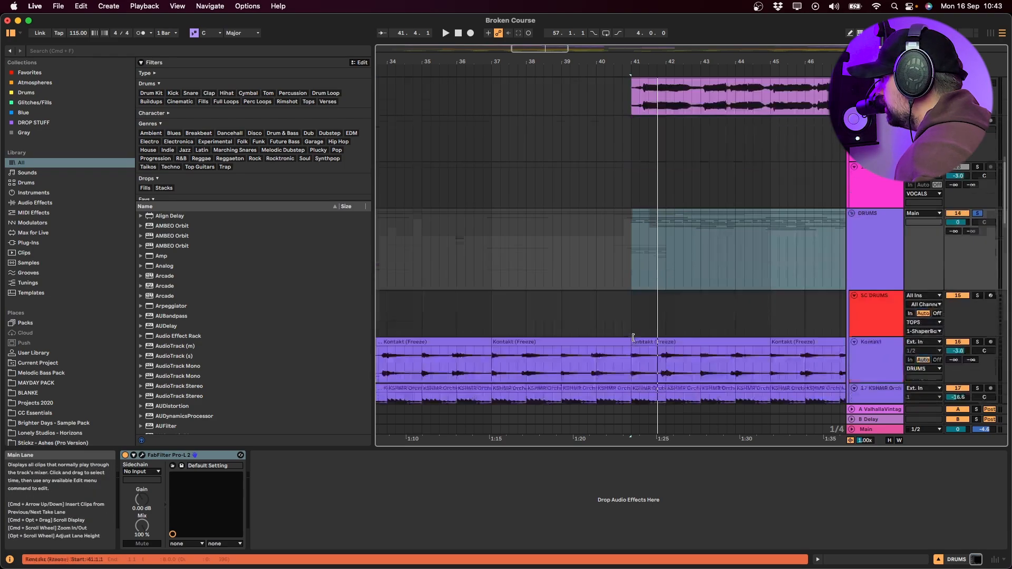
scroll(634, 338, down, 2)
- Select the lower Kontakt clip from 40.3.1 to 41.1.1, then bars 40.2.1 to 44.1.1 across the upper Kontakt and Drum Mid 05 tracks
drag(616, 303, 631, 303)
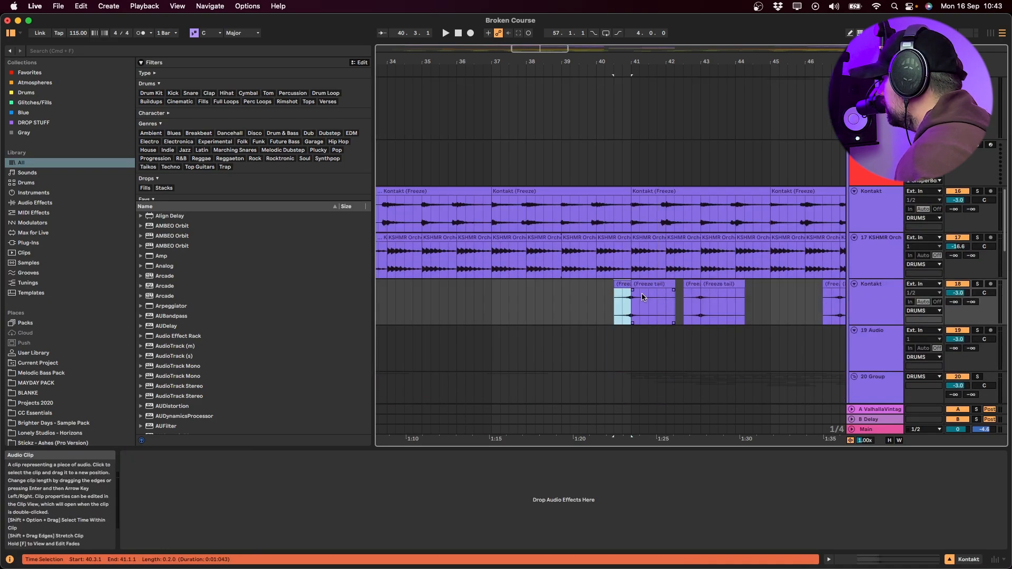
drag(606, 217, 752, 257)
scroll(707, 296, down, 2)
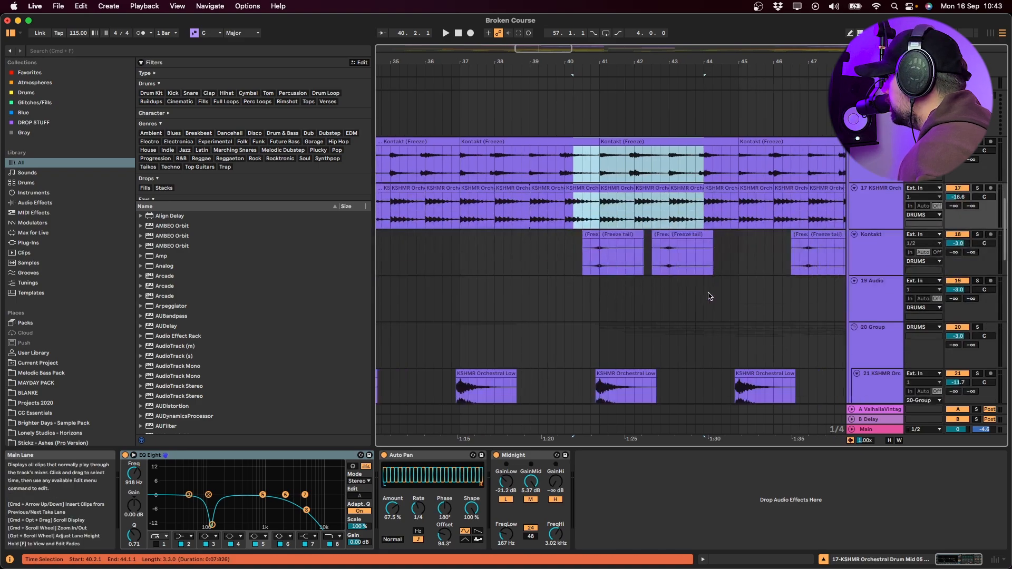
- Solo the lower Kontakt track, select its clip from 40.3.1 to 41.1.1, and play it from there
scroll(709, 293, left, 4)
scroll(712, 290, right, 5)
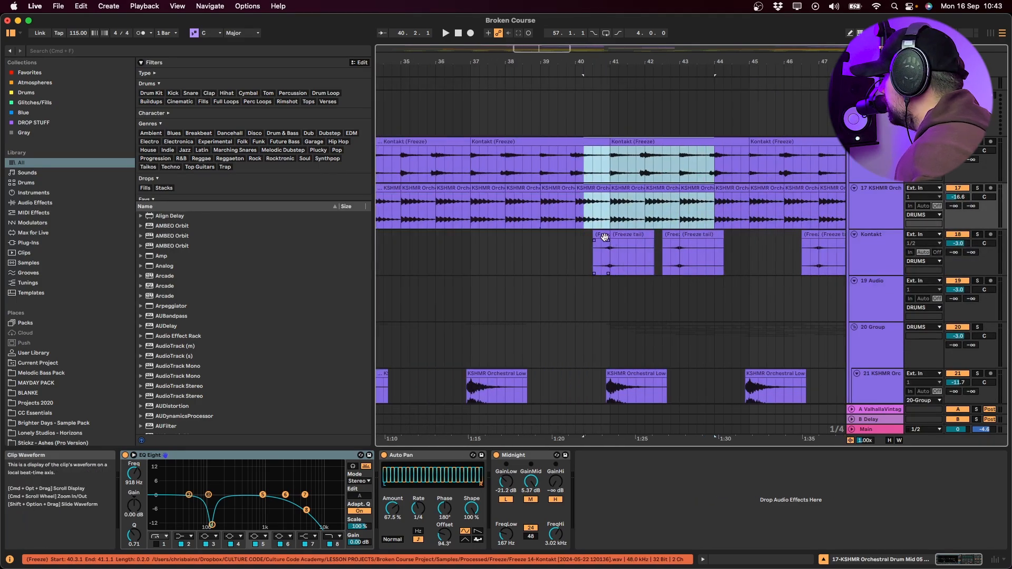
drag(608, 248, 594, 248)
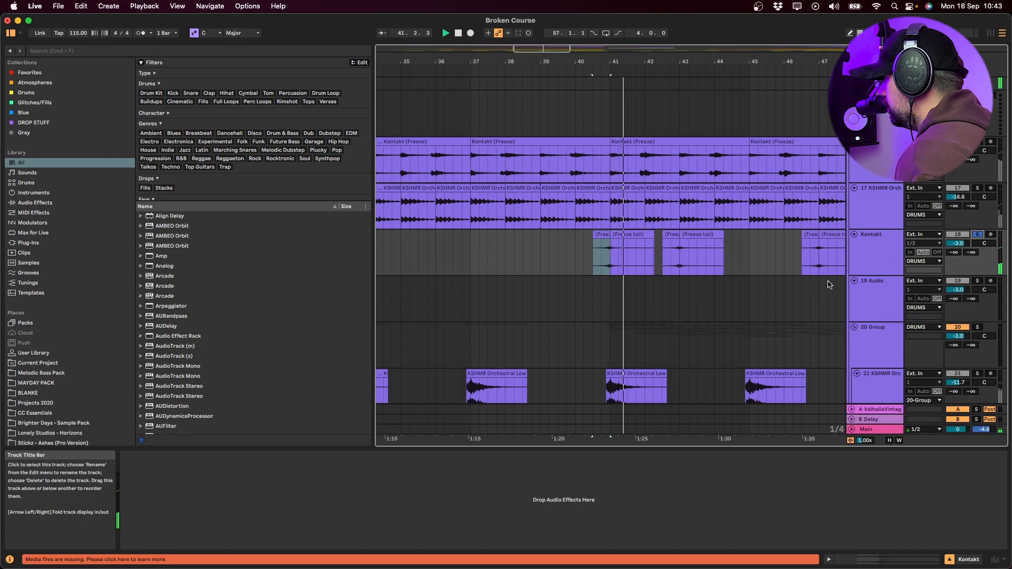
- Solo the KSHMR Orchestral Low Roll 04 track and play its clip from just before bar 41
scroll(551, 195, down, 6)
click(593, 204)
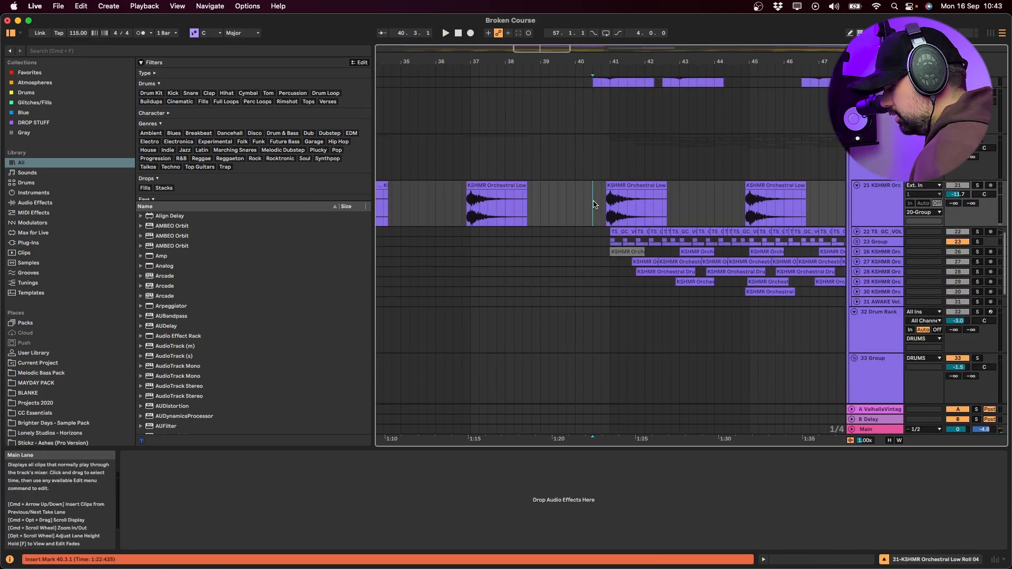
scroll(594, 205, up, 8)
click(744, 187)
key(s)
key(space)
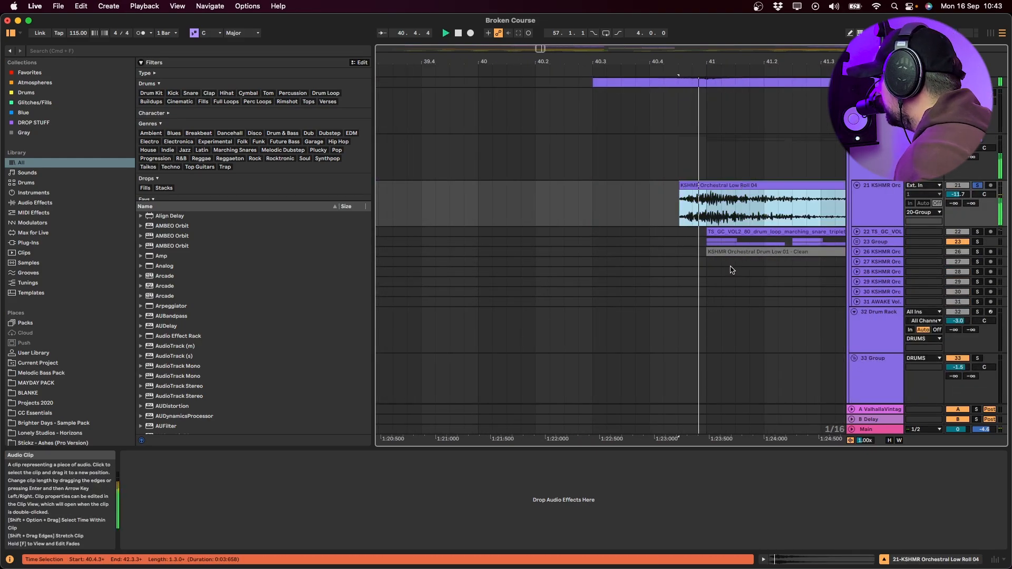
- Unfold and solo the marching snare triplet loop on track 22 and play it from 41.2.1
click(857, 232)
click(894, 246)
click(977, 232)
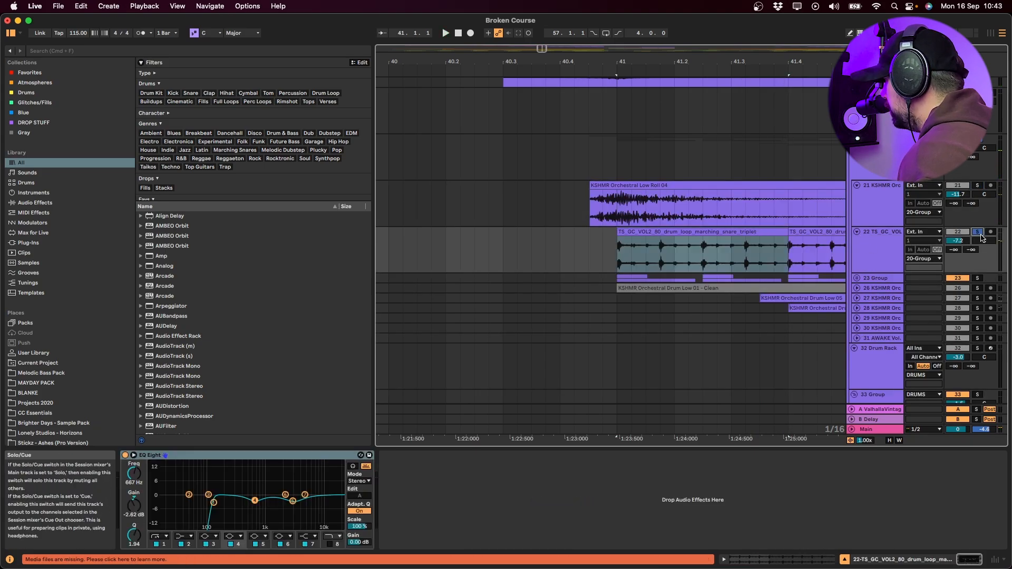
click(668, 265)
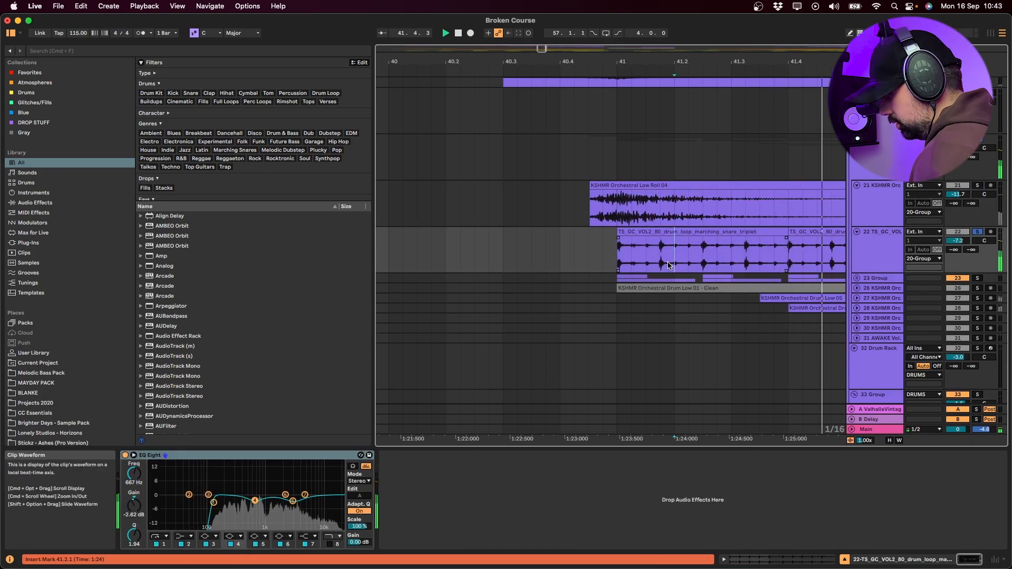
- Show more bars of the marching snare loop, stop playback, and select its chopped slice from 42.3.3 to 42.4.1
key(minus)
key(minus)
key(minus)
scroll(601, 276, right, 5)
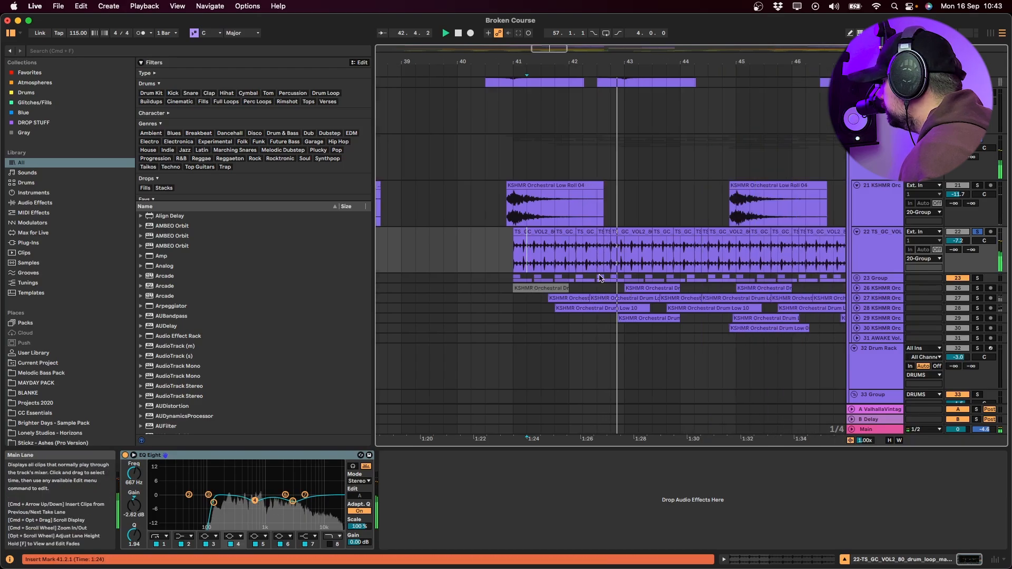
click(522, 231)
key(space)
click(602, 261)
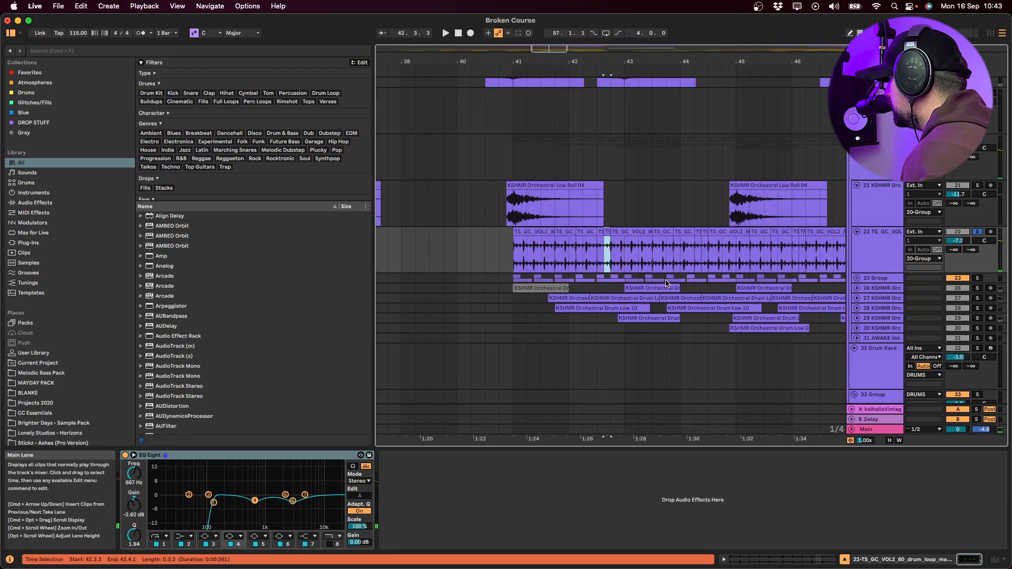
- Unfold 23 Group to show its snare tracks, solo the group, and play it from 41.1.1 with the marching loop
click(855, 281)
click(855, 281)
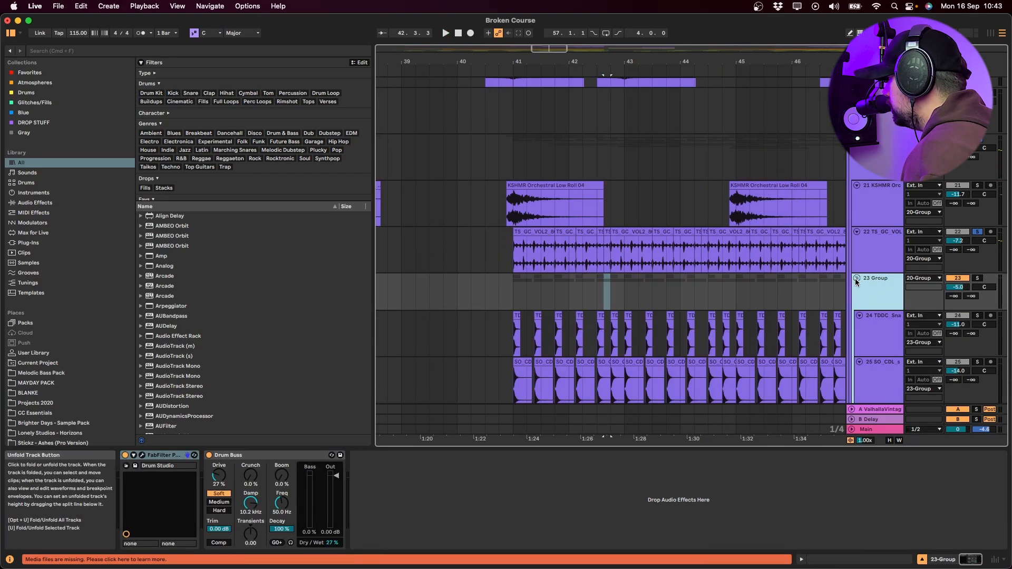
click(517, 291)
key(space)
scroll(518, 296, down, 3)
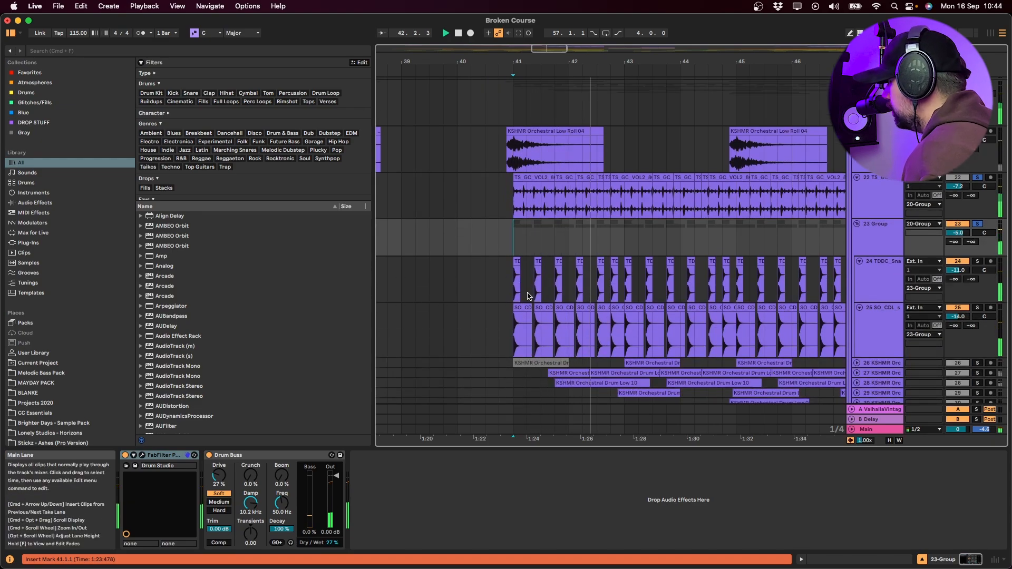
- Add the Low Roll 04 track to the soloed drums and play from the start of its clip near bar 41
scroll(529, 297, up, 3)
click(523, 209)
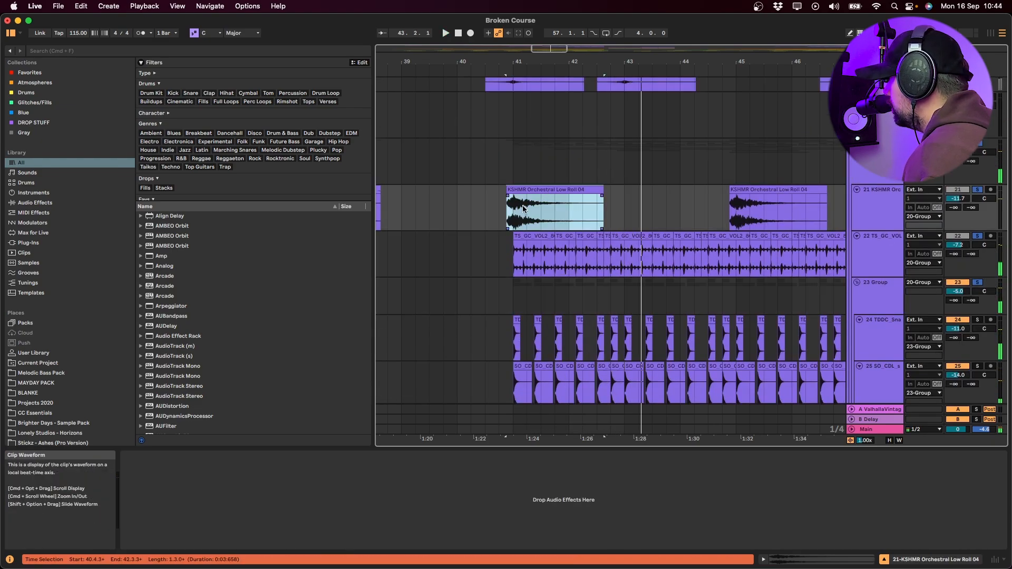
scroll(648, 356, down, 8)
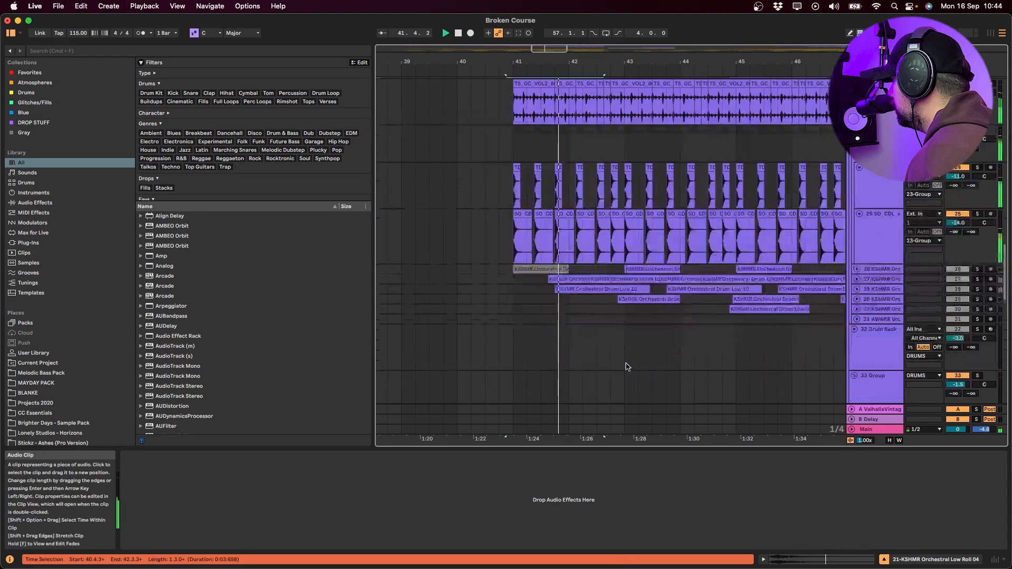
- Unfold the remaining KSHMR Orchestral Drum tracks, add tracks 26, 27 and 28 to the solo, and play from 41.1.1
alt+click(857, 279)
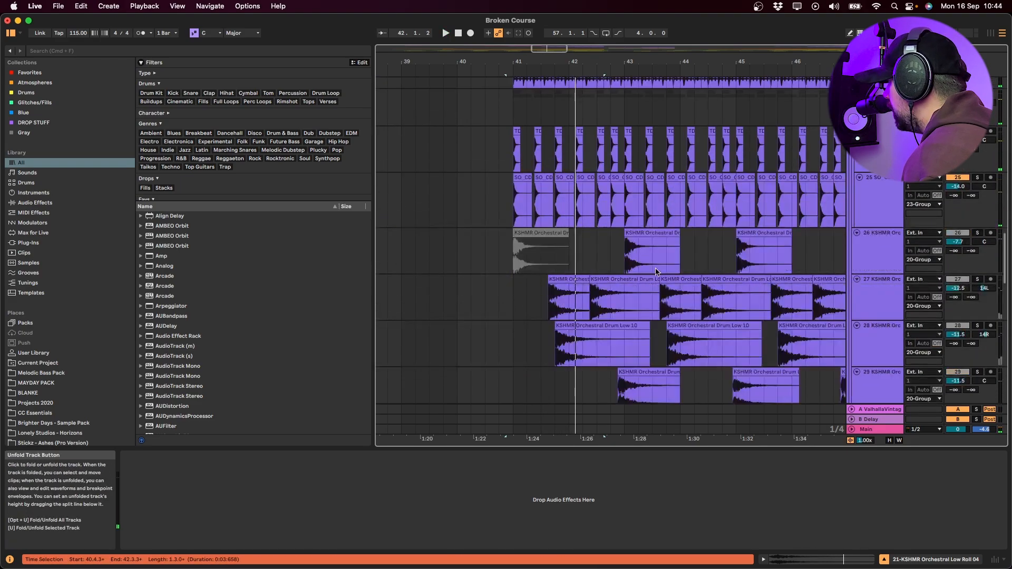
click(580, 311)
click(599, 322)
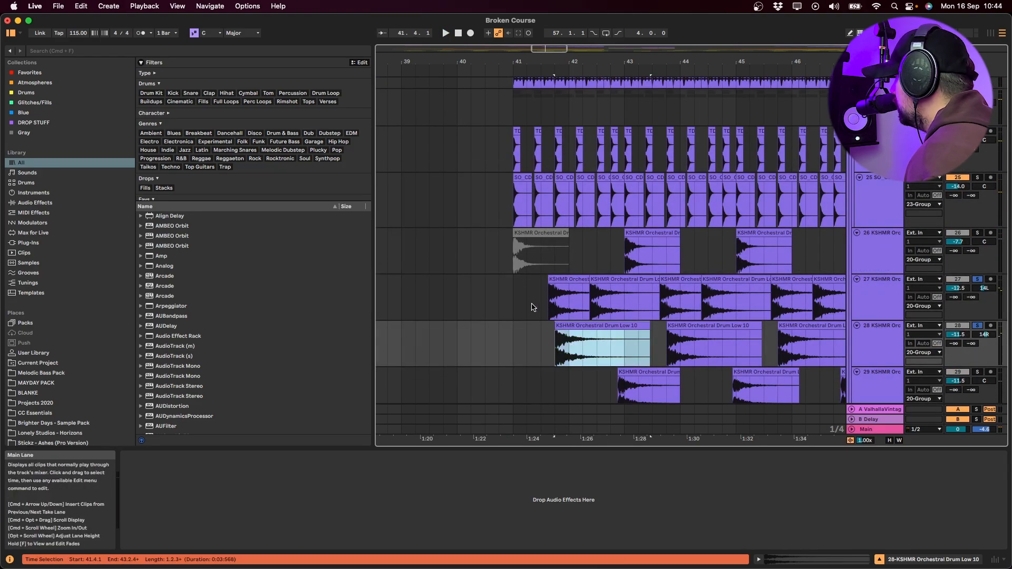
click(515, 301)
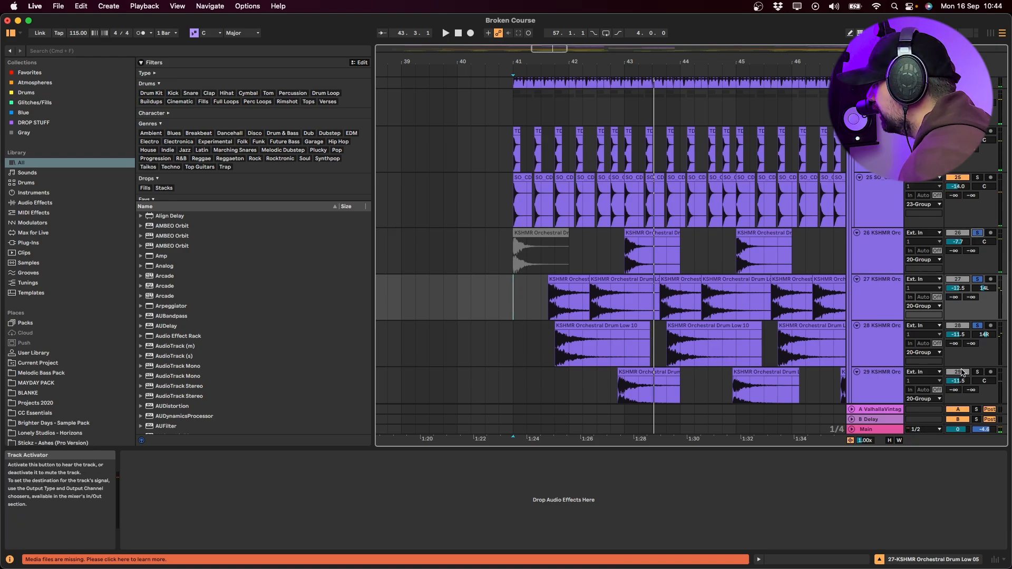
- Add orchestral drum tracks 29 and 30 to the solo, playing from 42.2.1
scroll(849, 362, down, 3)
scroll(848, 363, down, 3)
click(582, 256)
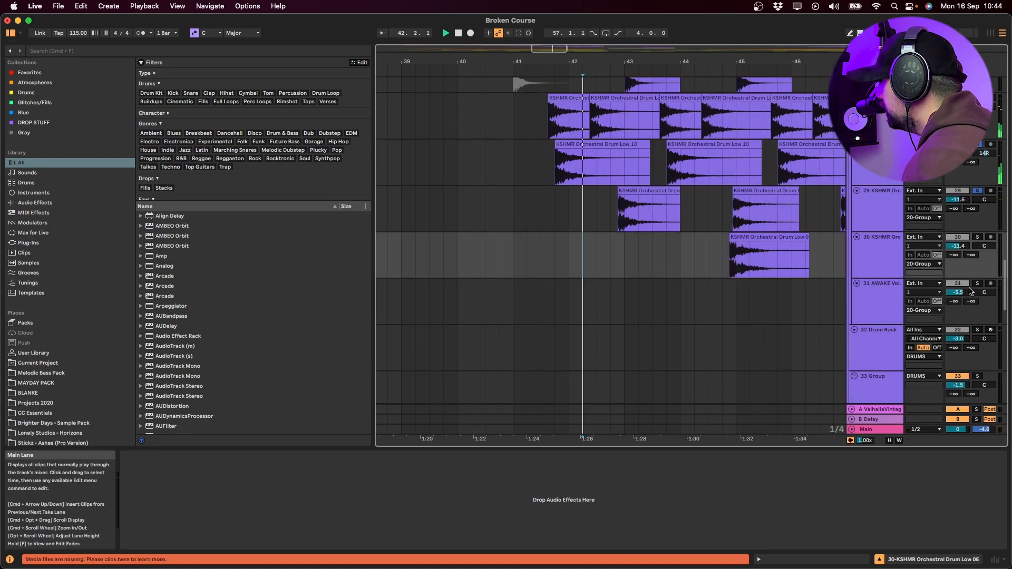
click(975, 236)
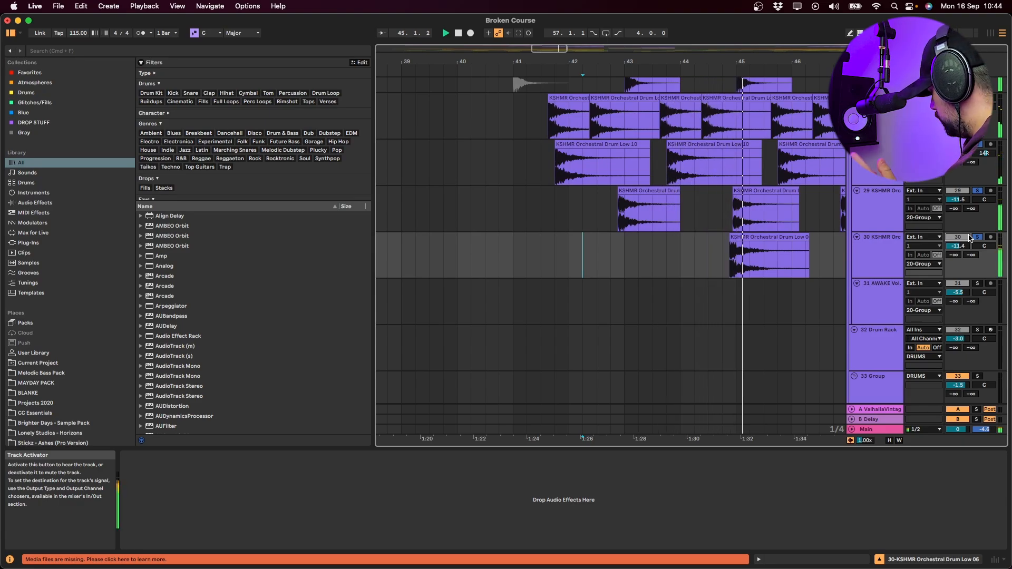
- Play the layered drums from 41.1.1, toggling the solos of the marching snare loop and 23 Group to compare them
scroll(761, 289, up, 8)
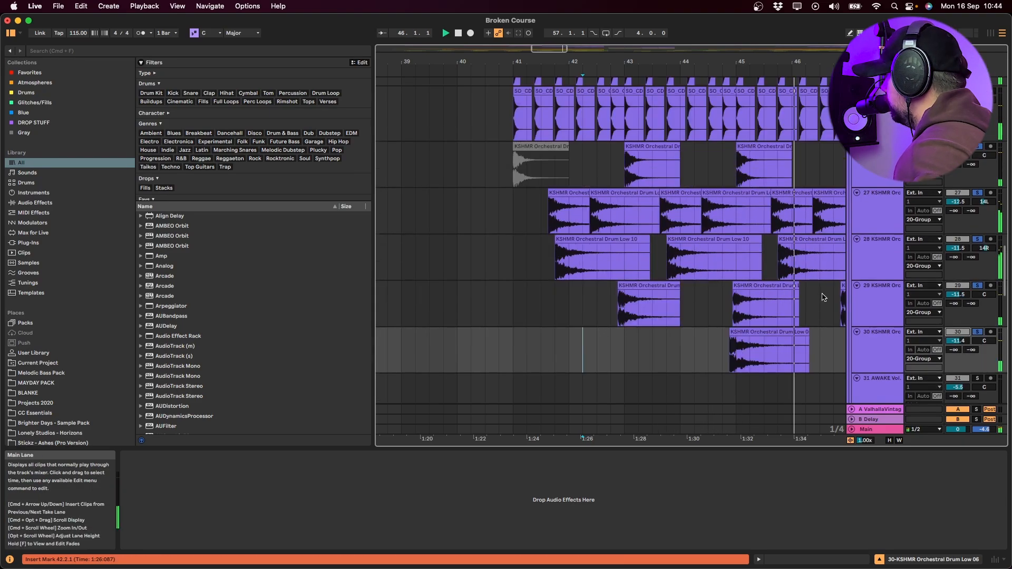
scroll(761, 288, up, 5)
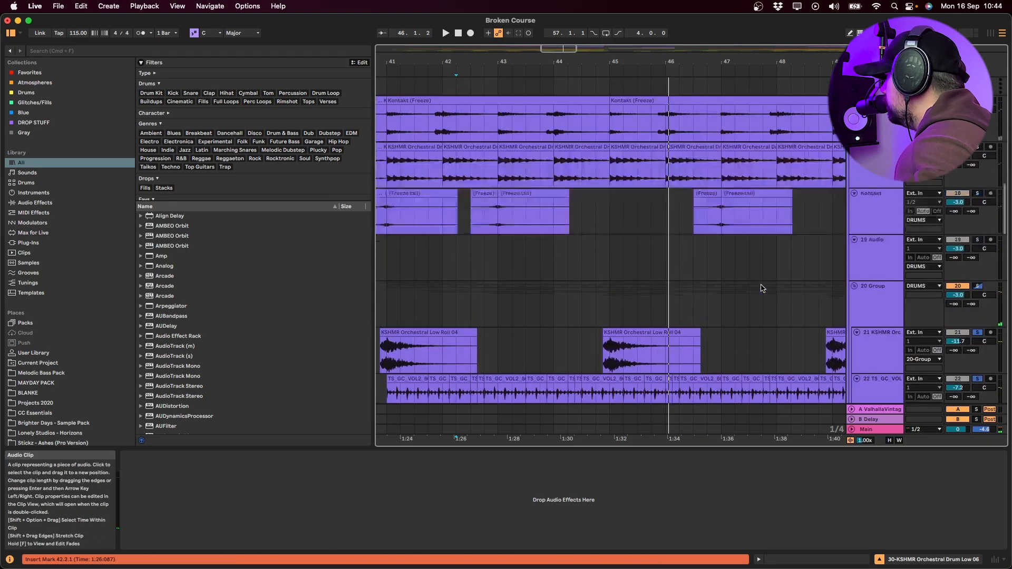
click(503, 315)
key(space)
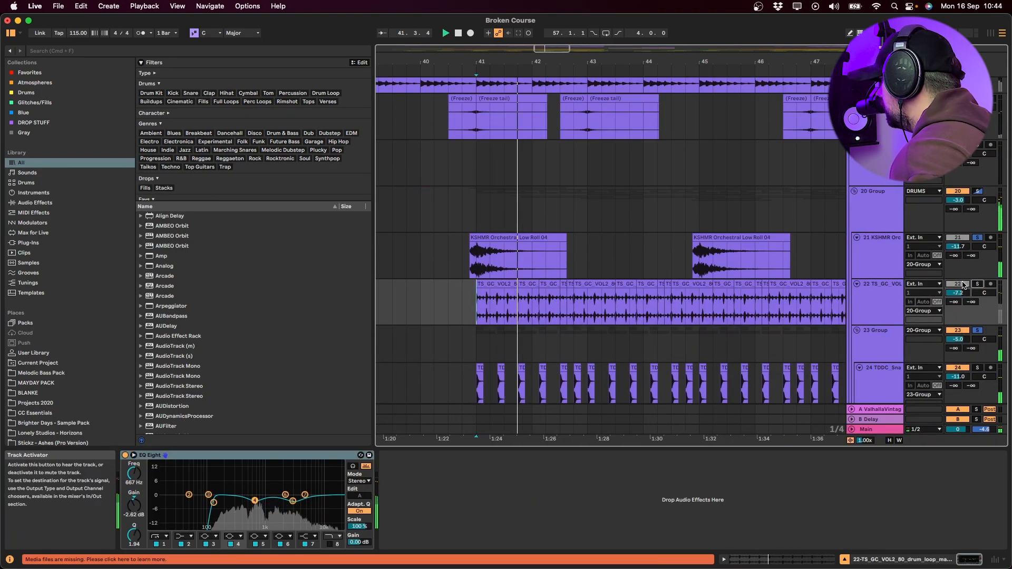
click(978, 285)
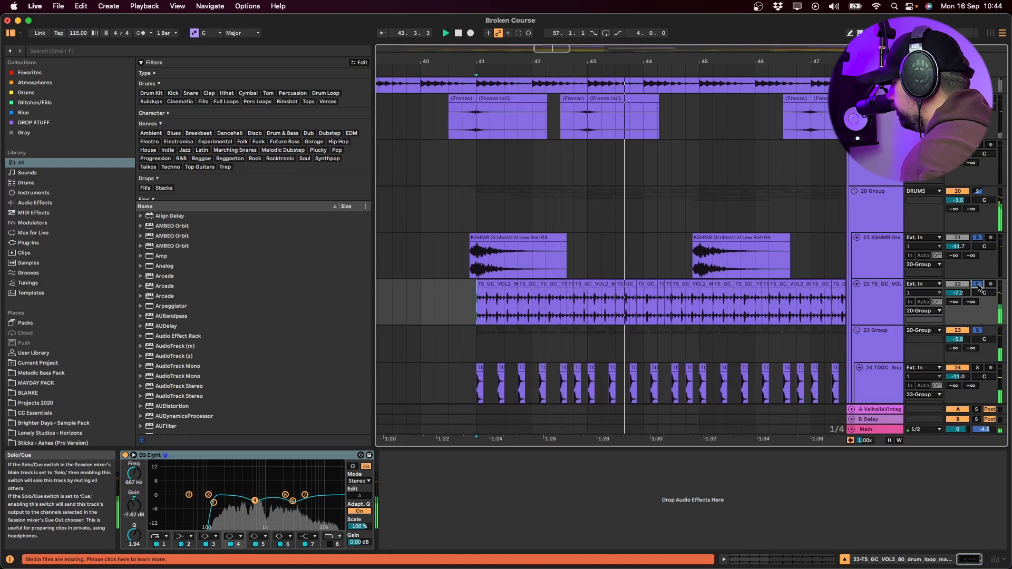
scroll(911, 320, down, 5)
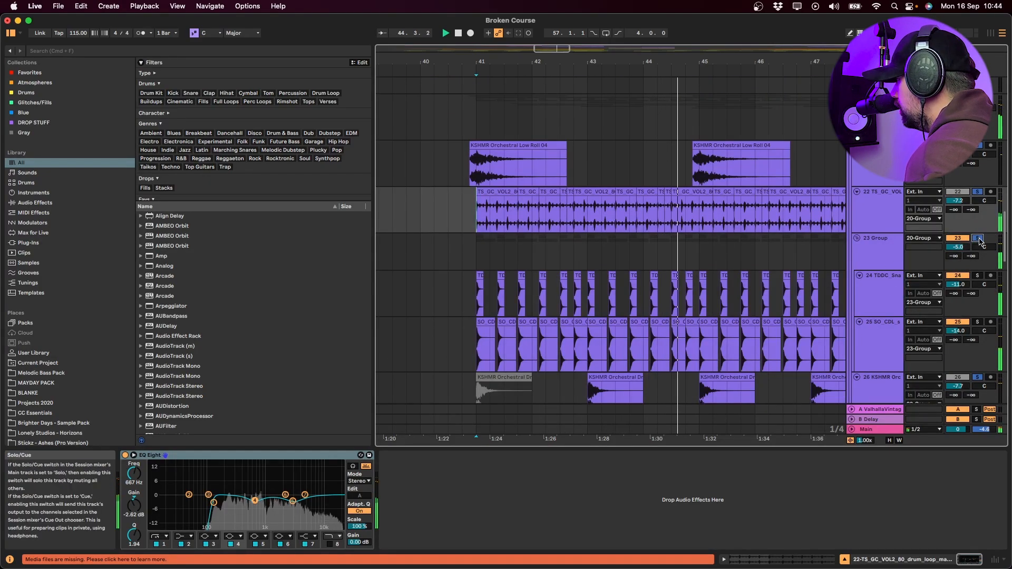
click(979, 239)
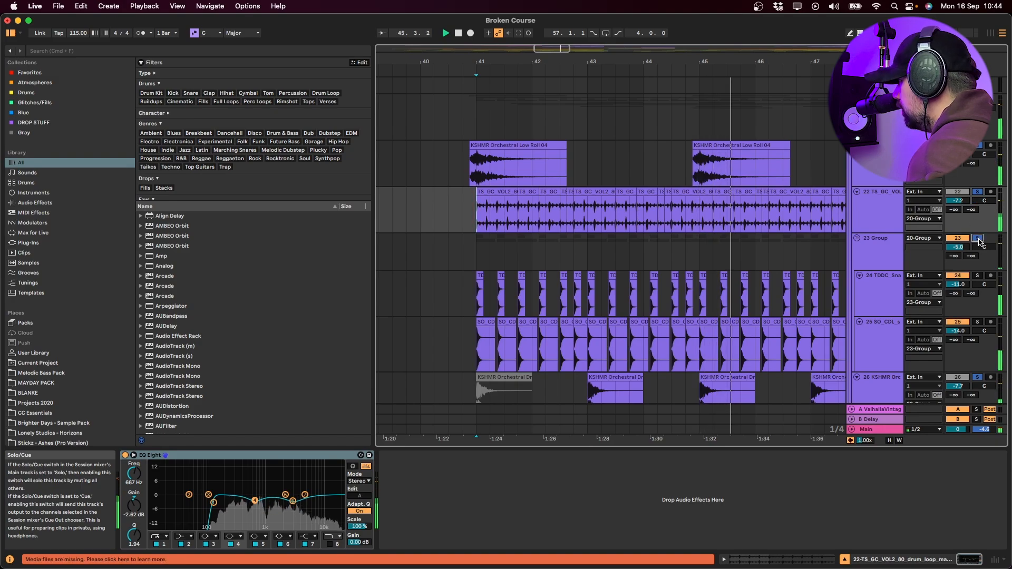
- Select 23 Group, bypass its FabFilter Pro-R and Drum Buss, and play the dry snares from bar 41
click(871, 297)
click(873, 340)
click(871, 258)
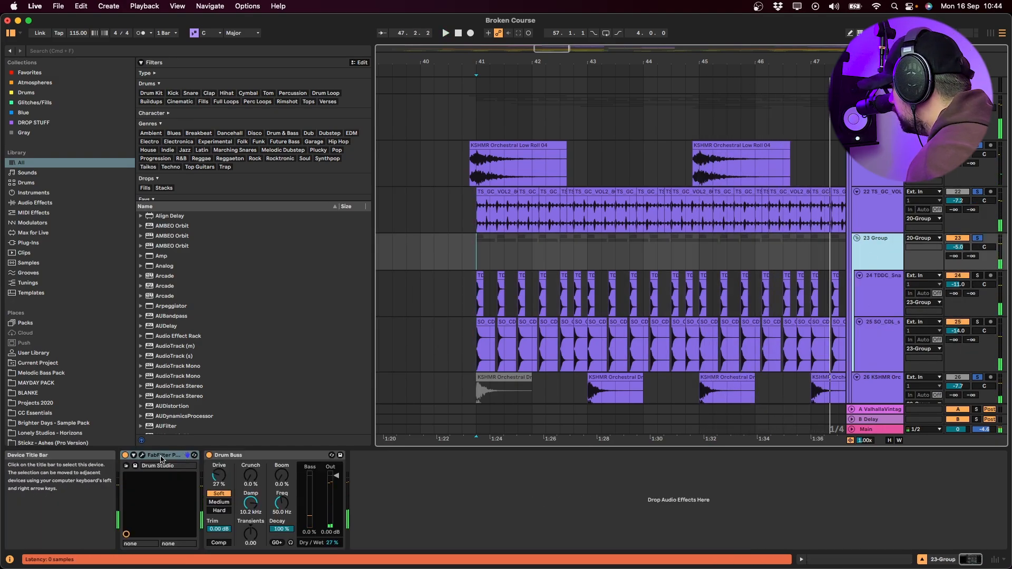
click(201, 460)
key(space)
click(209, 456)
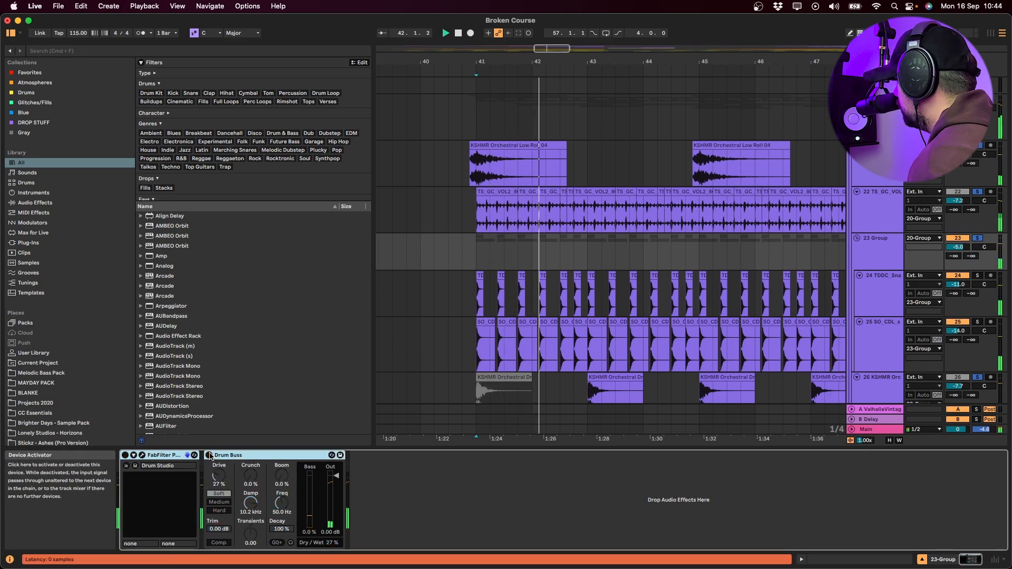
- Reactivate 23 Group's FabFilter Pro-R, audition it from bar 41, and examine its reverb settings window
click(245, 456)
click(161, 456)
key(space)
click(125, 456)
click(143, 456)
key(space)
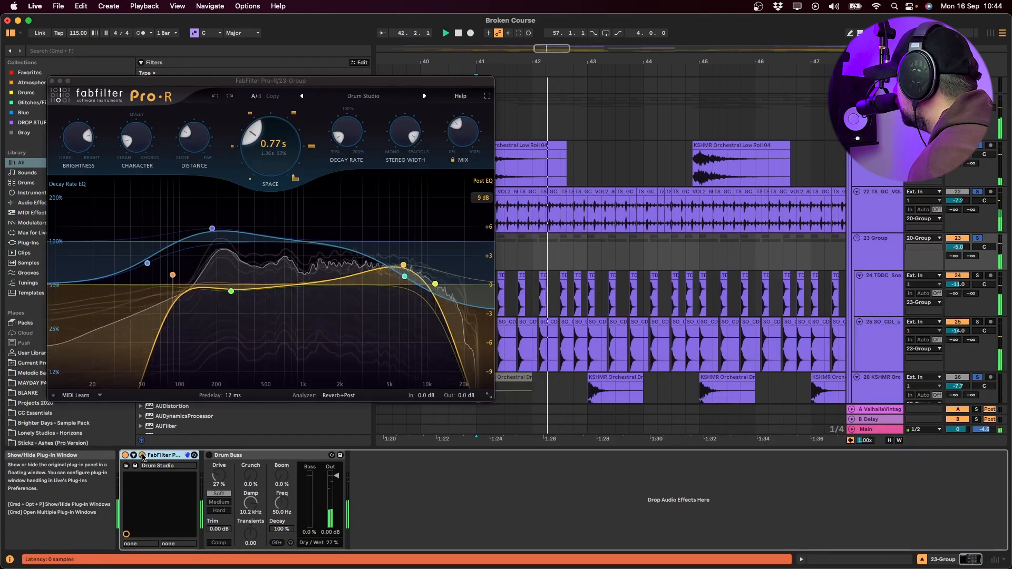
drag(430, 84, 600, 81)
key(space)
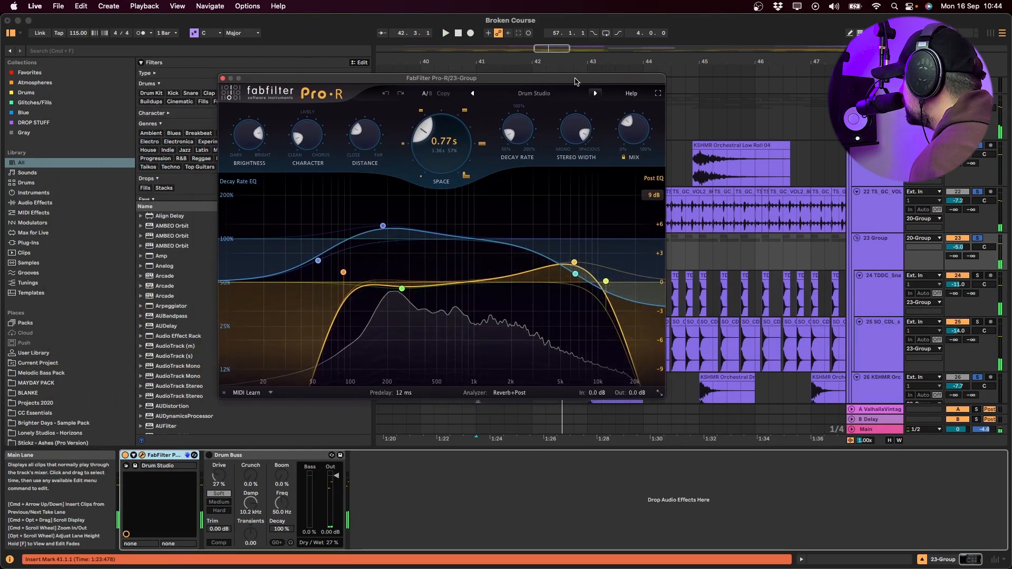
- Examine the Small reverb presets containing Drum Studio in Pro-R, closing the list and the plug-in window
click(540, 96)
mouse_move(548, 119)
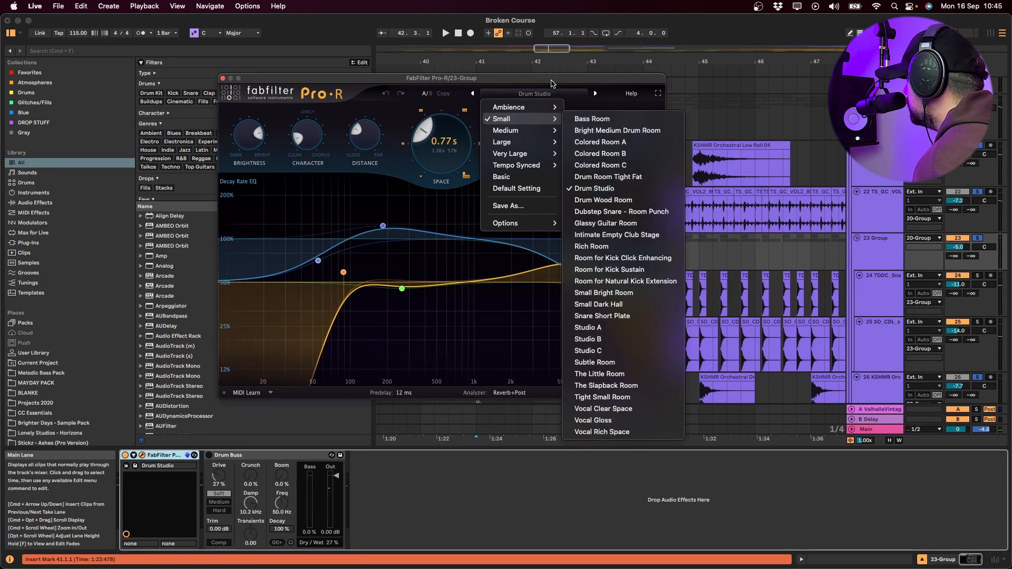
click(552, 84)
click(222, 78)
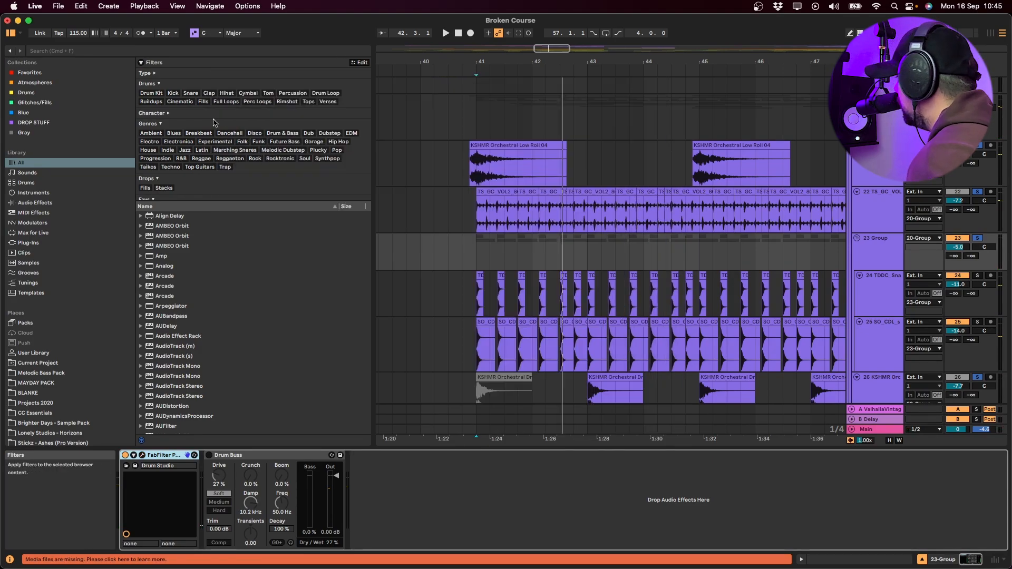
- Play 23 Group from bar 41 and reactivate its Drum Buss to compare the sound with and without it
key(space)
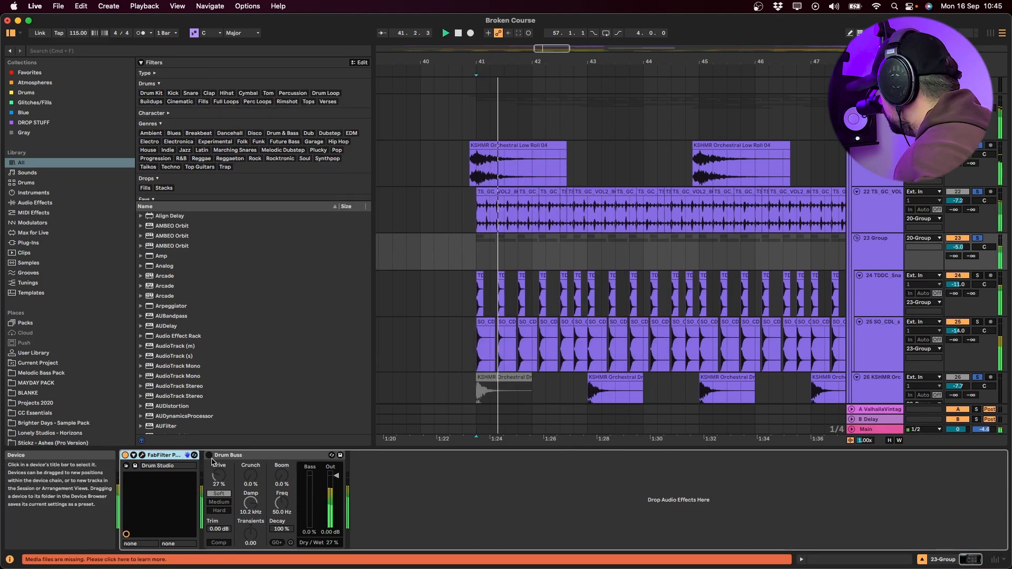
click(209, 457)
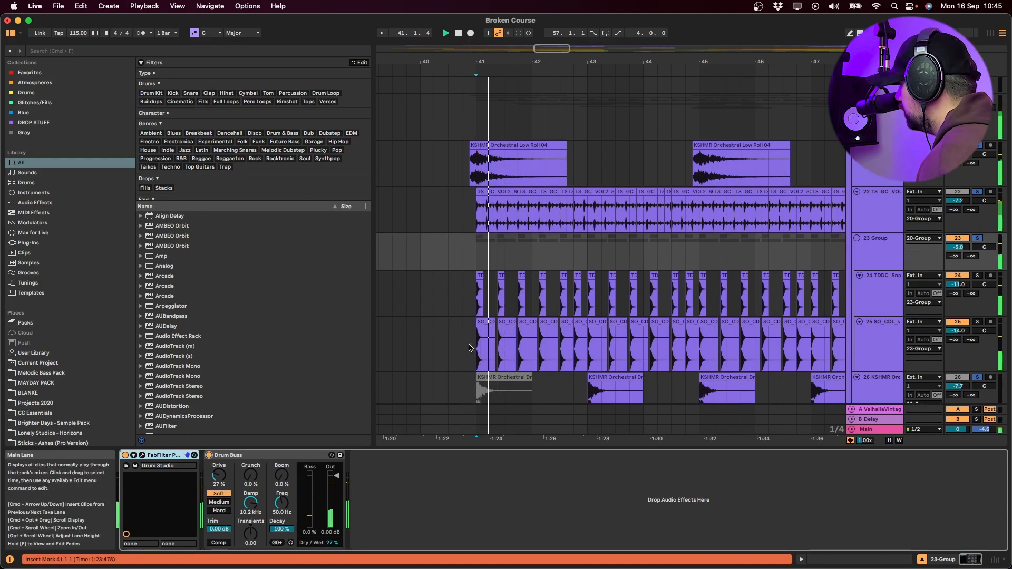
key(space)
- Solo only track 22 and 23 Group, play them from 41.1.1, and fold all the tracks inside 20 Group
click(881, 214)
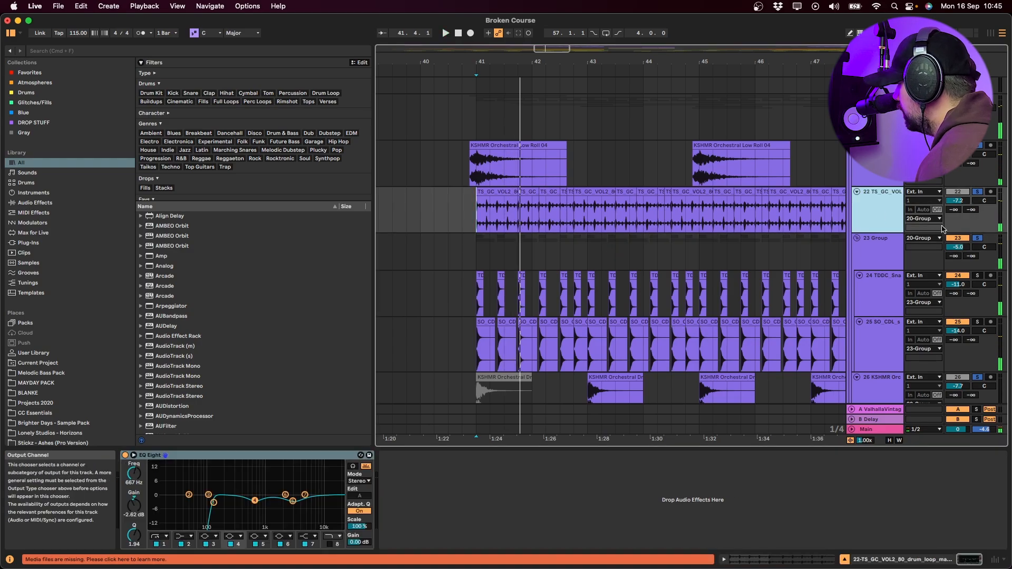
shift+click(879, 256)
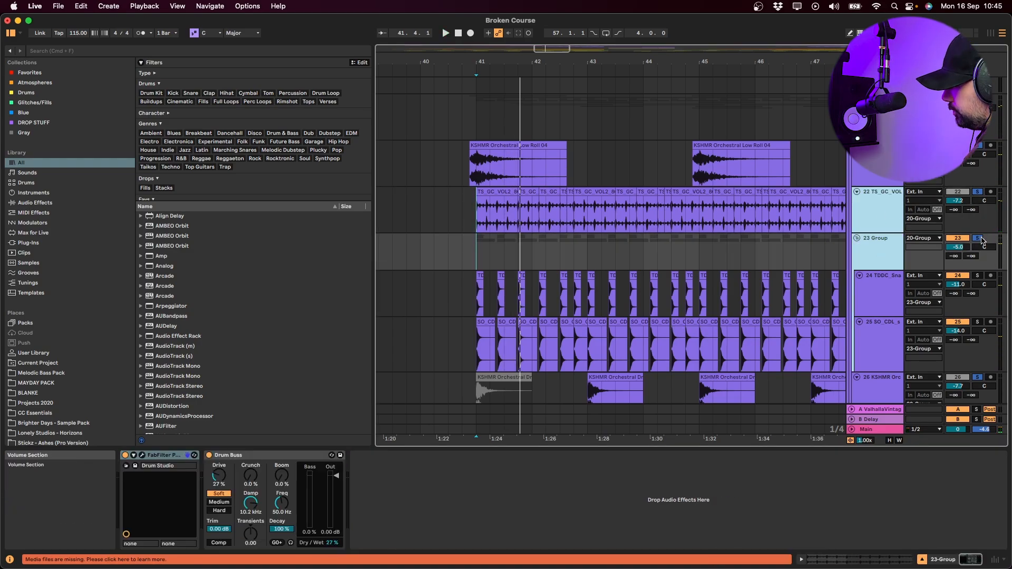
key(space)
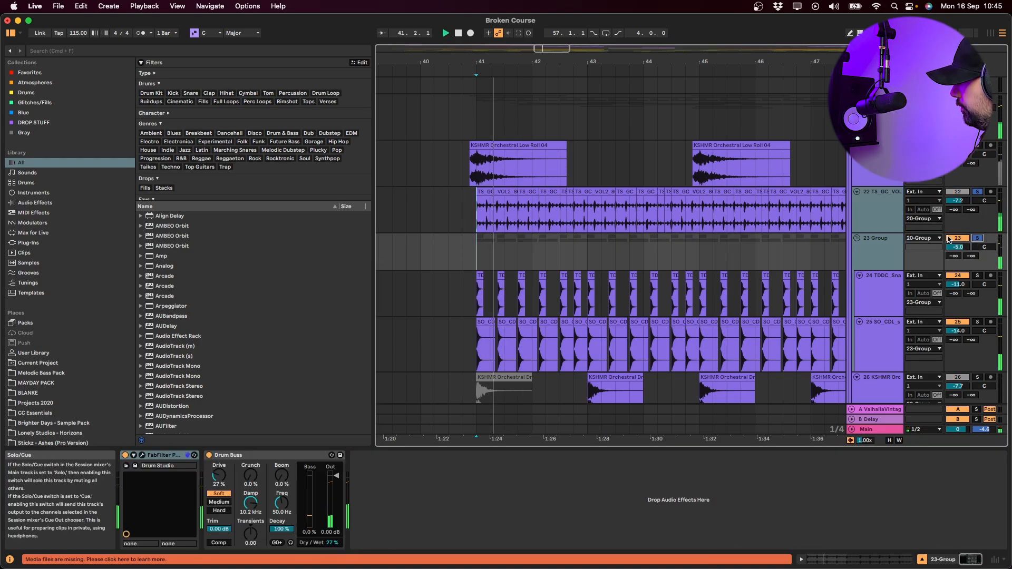
alt+click(857, 191)
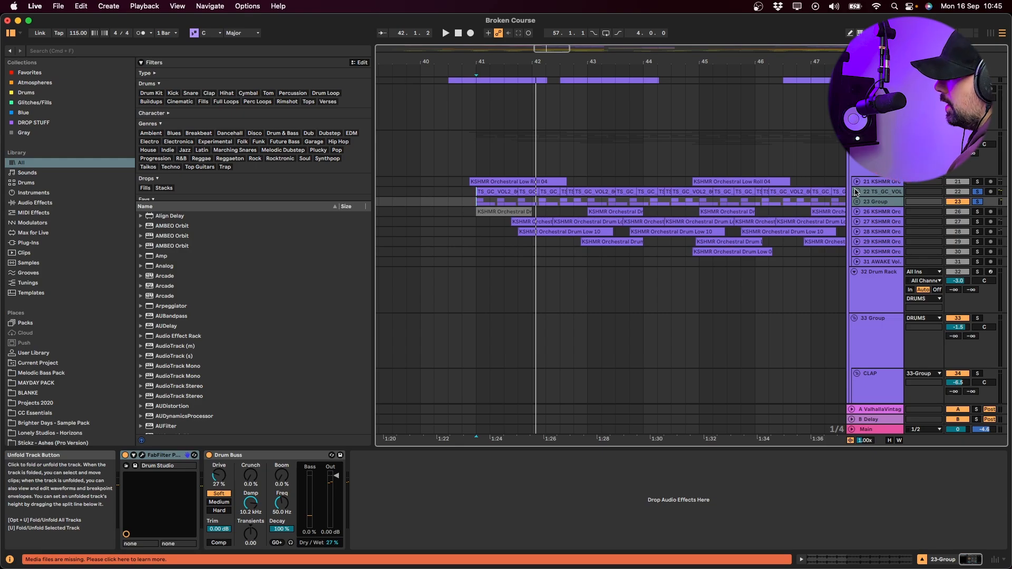
- Unfold track 21, solo it alongside track 22 and 23 Group, and play the drums from 40.4.1
key(space)
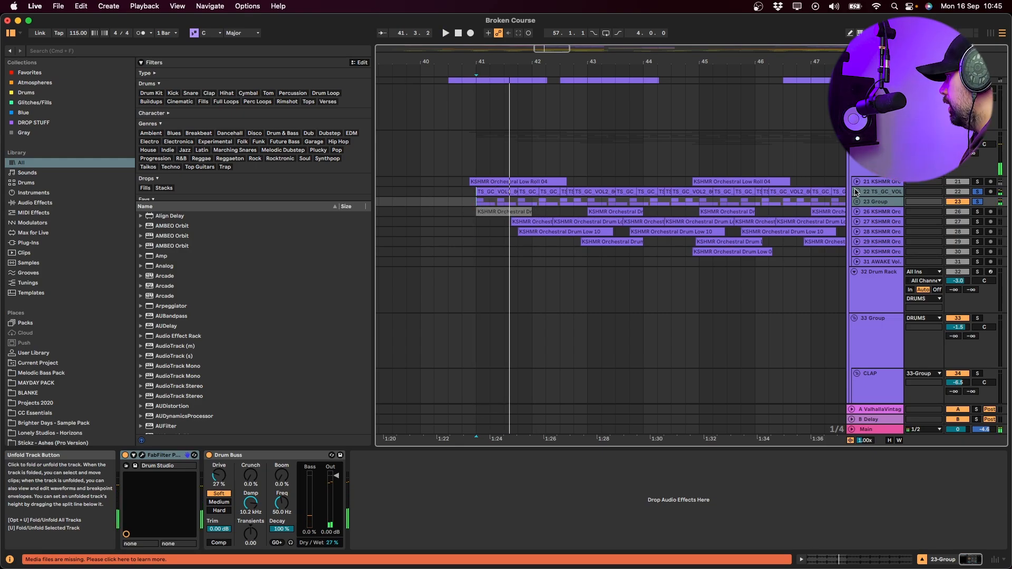
click(857, 181)
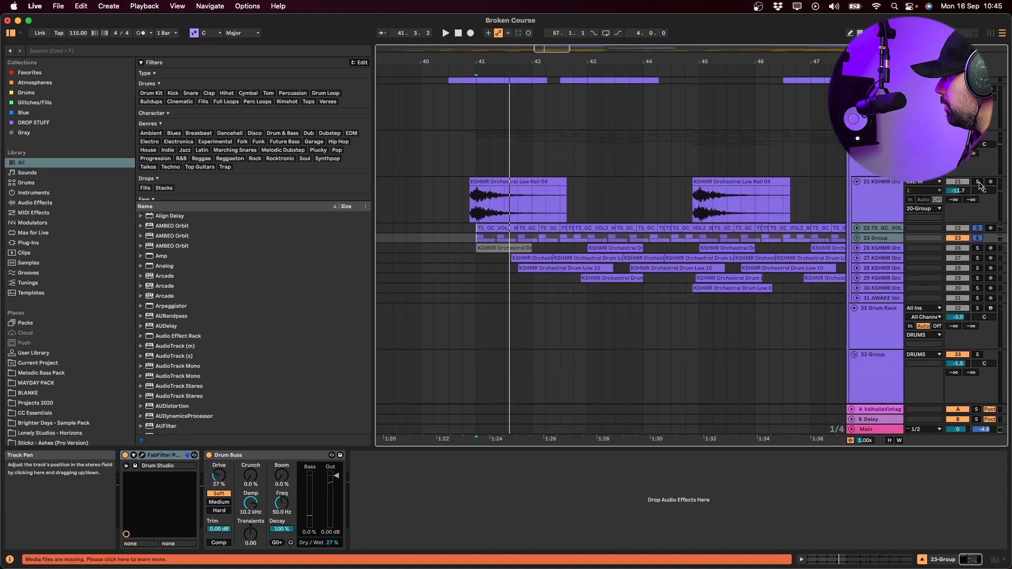
click(463, 216)
key(space)
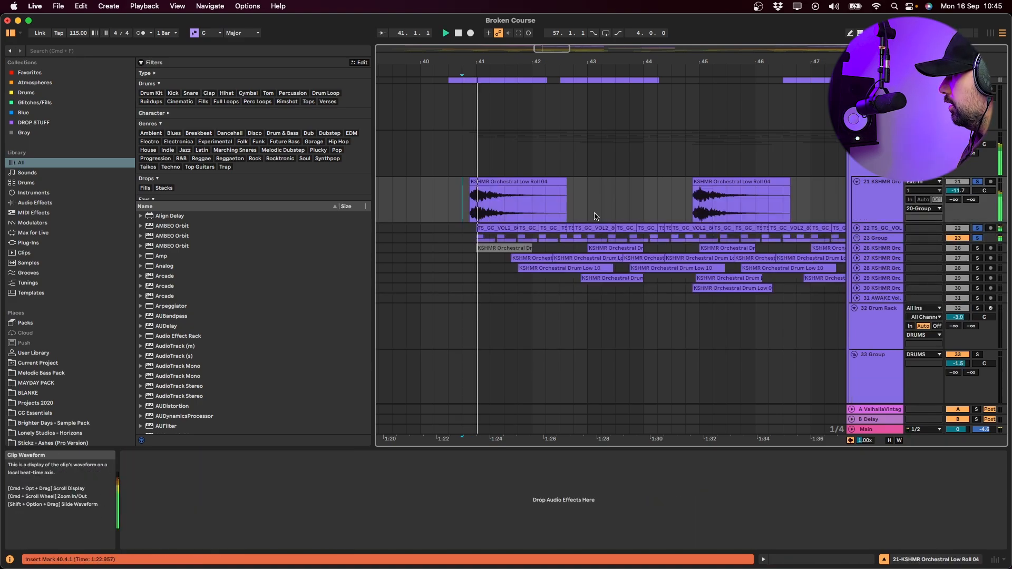
- Add tracks 27 and 28 to the soloed drums, play them, and unfold the tracks inside 20 Group
click(886, 268)
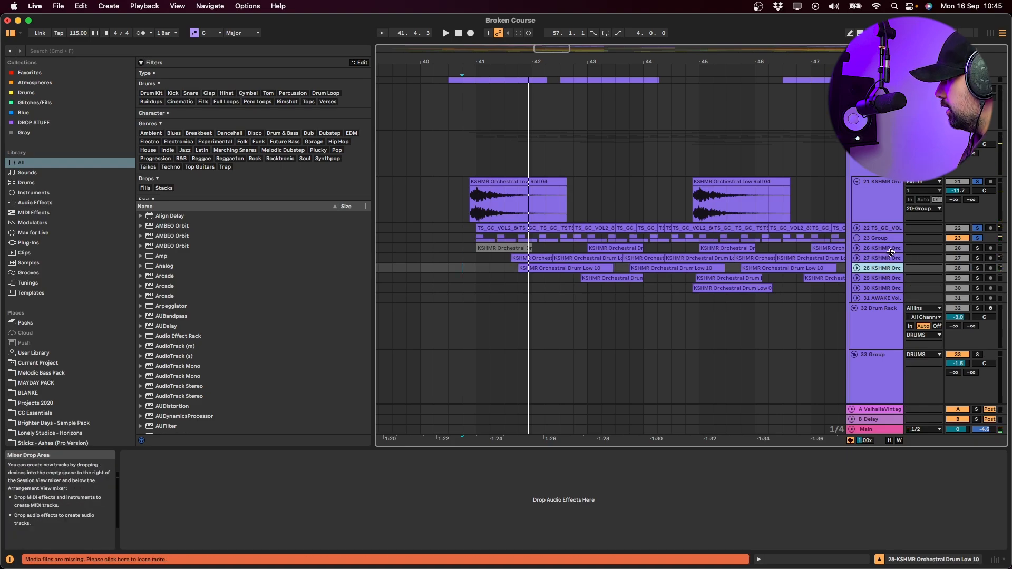
key(Up)
key(space)
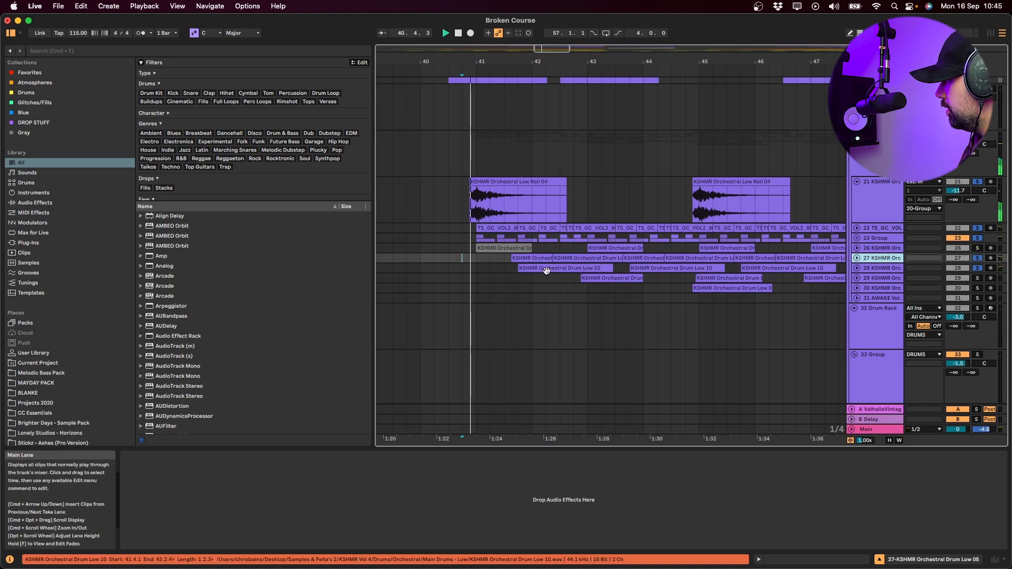
alt+click(857, 258)
click(894, 319)
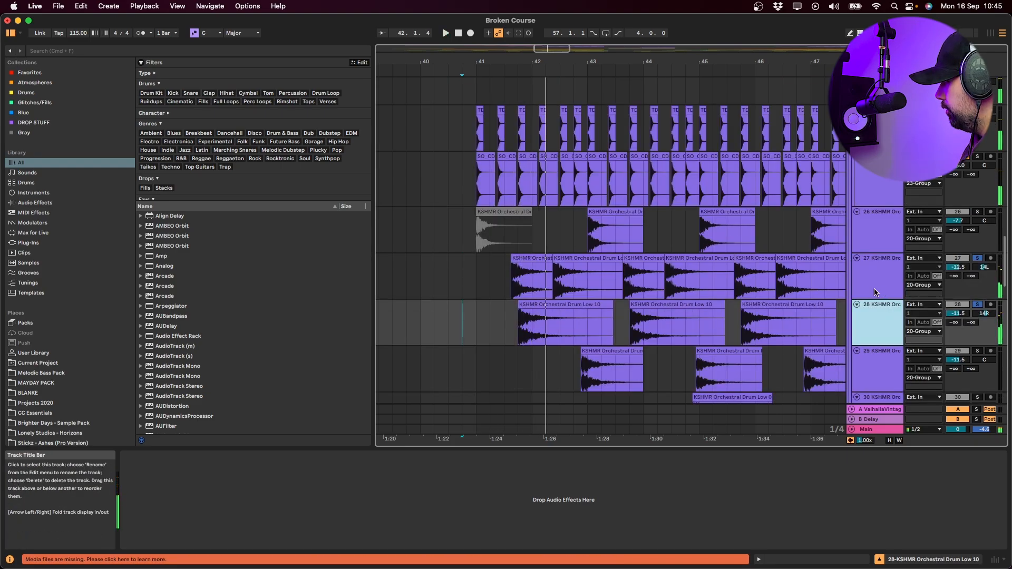
- Select the range from 41.1.1 to 42.2.3 and play the soloed drums from its start with 23 Group selected
click(518, 284)
key(space)
scroll(621, 306, up, 3)
scroll(596, 313, down, 3)
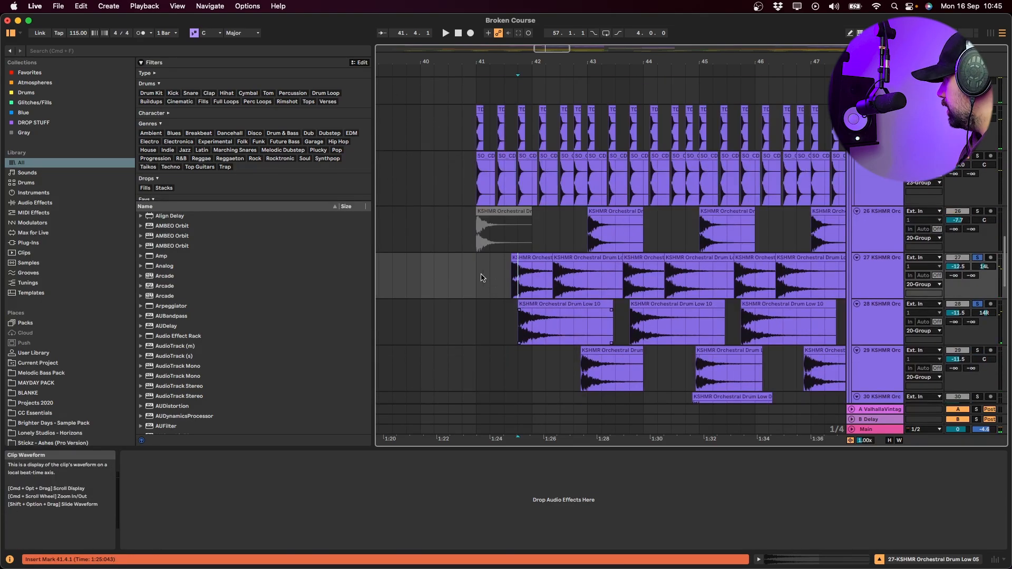
drag(481, 277, 558, 324)
scroll(558, 324, up, 6)
click(880, 310)
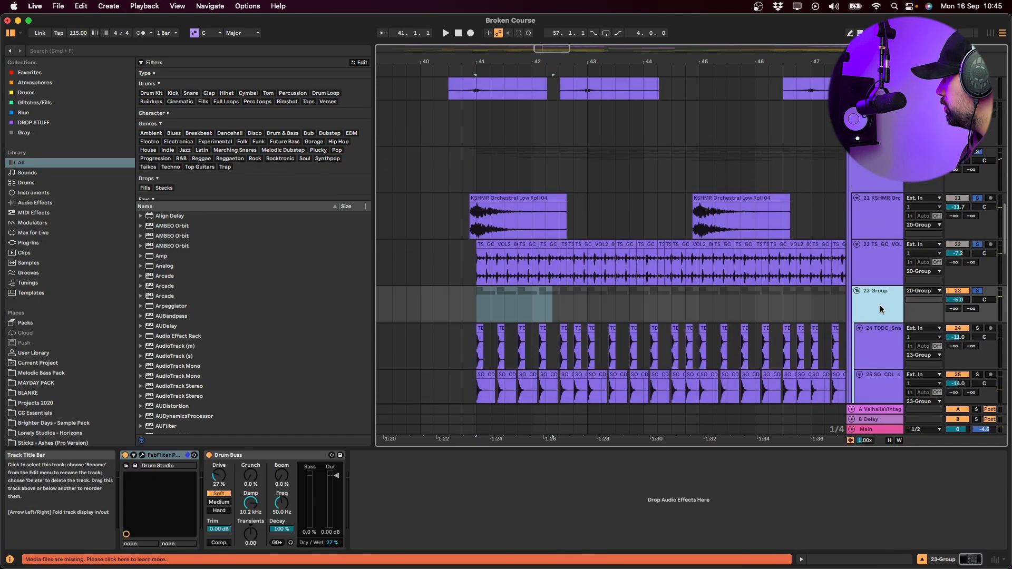
key(space)
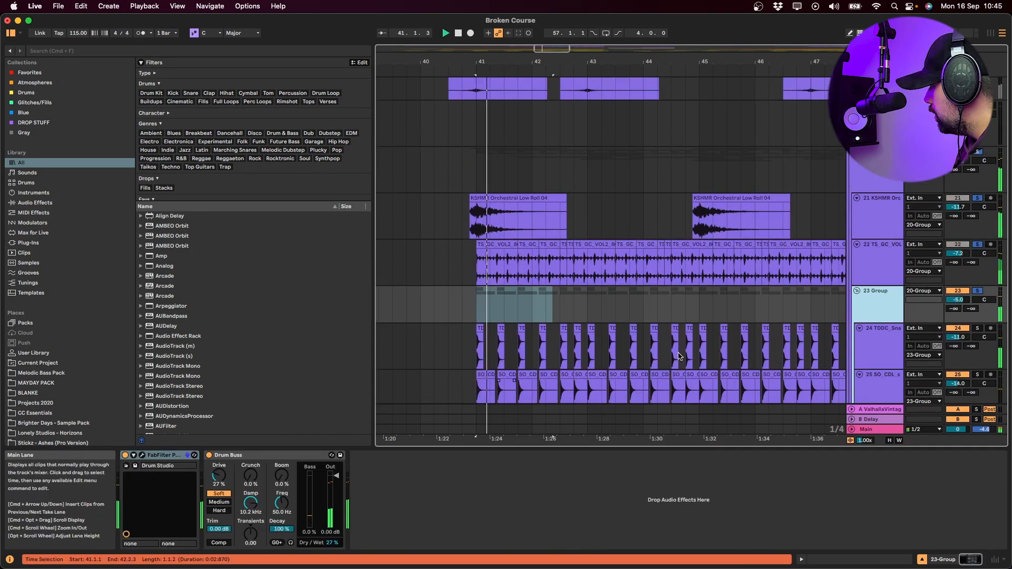
- Fold 23 Group and play 20 Group with its Audio Effect Rack switched off and on to compare the sound
click(857, 291)
click(872, 183)
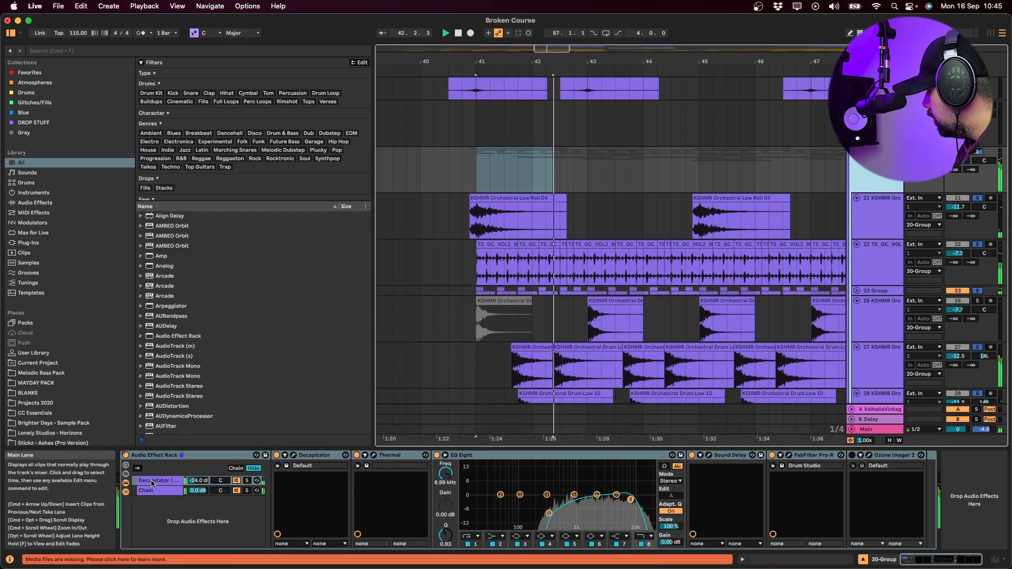
key(space)
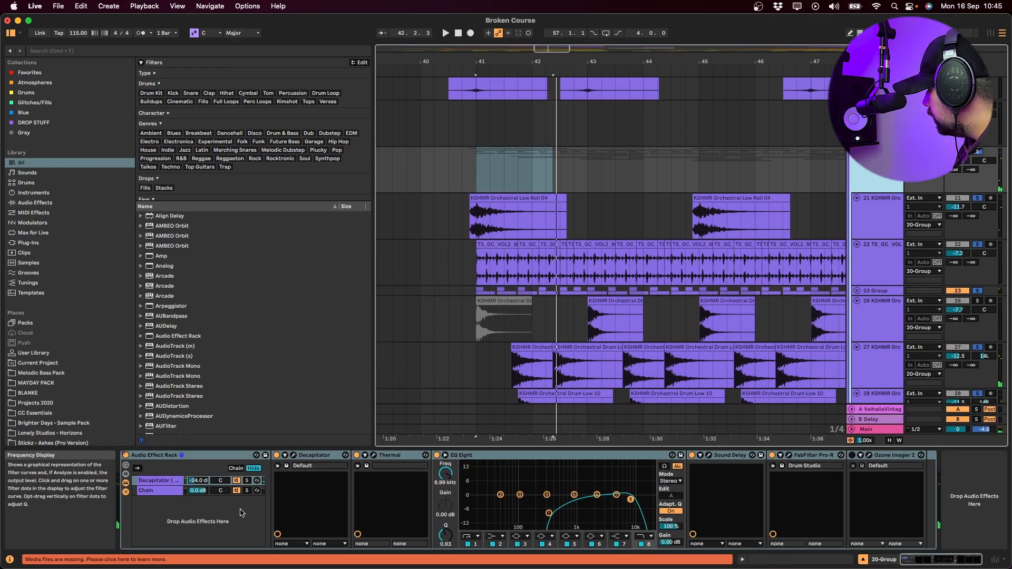
key(space)
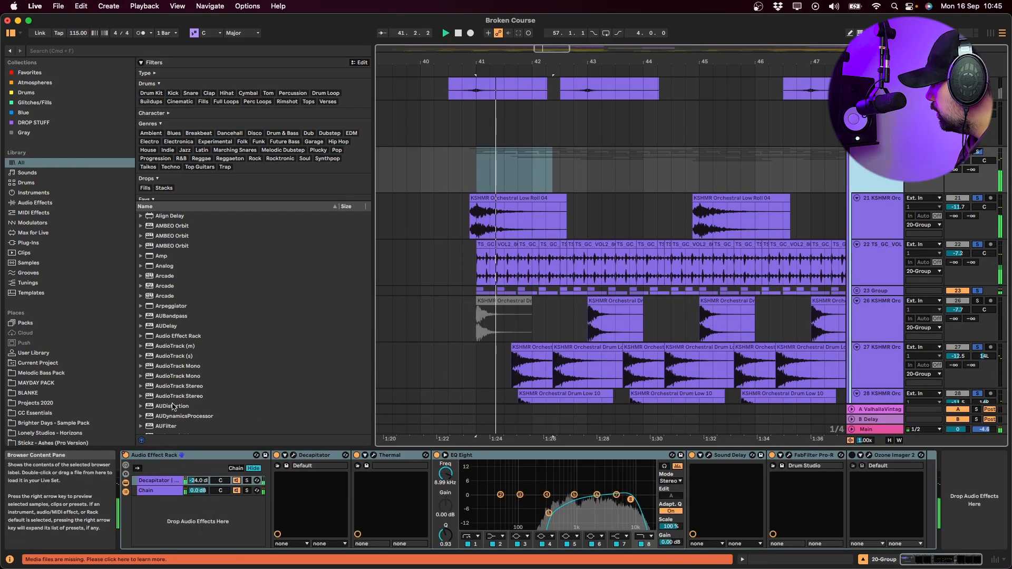
click(126, 454)
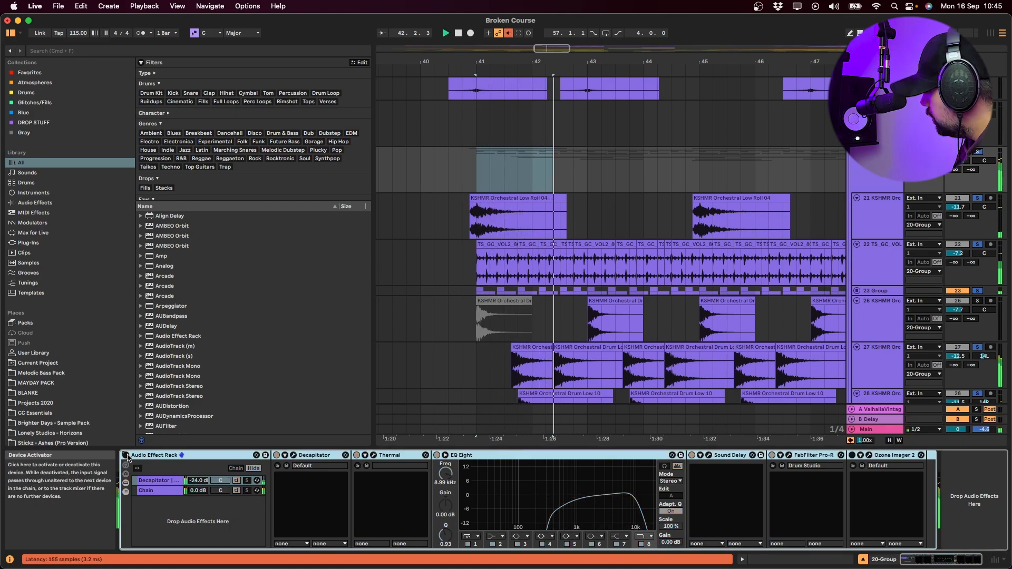
click(125, 455)
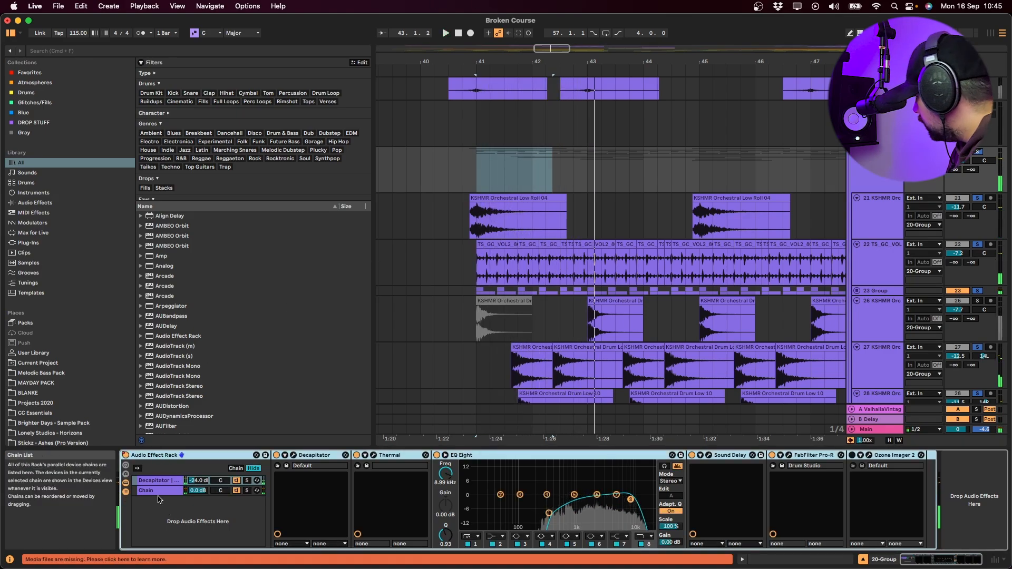
- Solo the rack's Decapitator chain, play it from 41.1.1, and open the Decapitator plug-in window
click(158, 491)
click(156, 481)
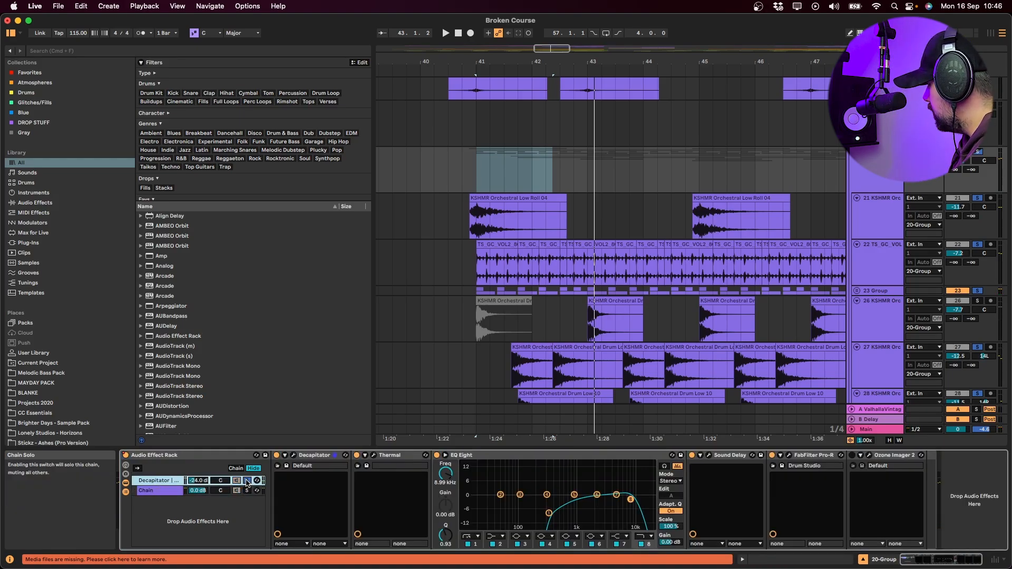
key(space)
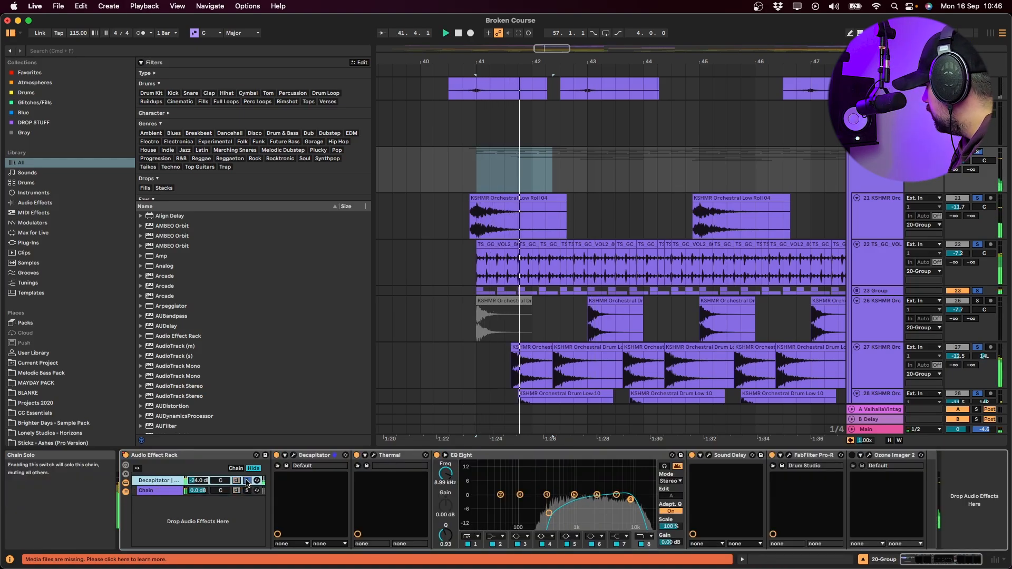
click(294, 456)
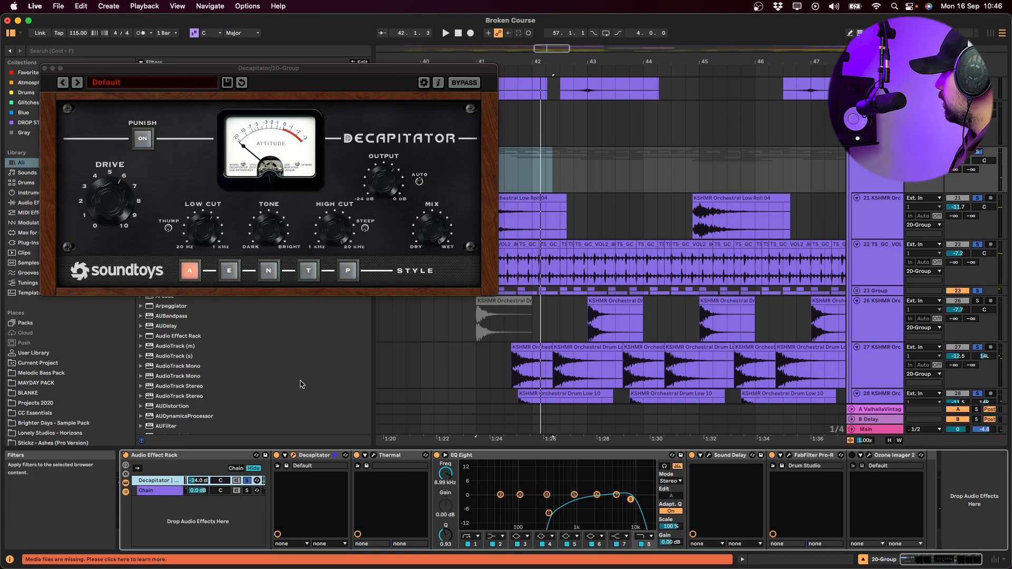
- Deactivate the Decapitator chain's effects, collapse Sound Delay, and reactivate Decapitator and Thermal during playback
click(390, 456)
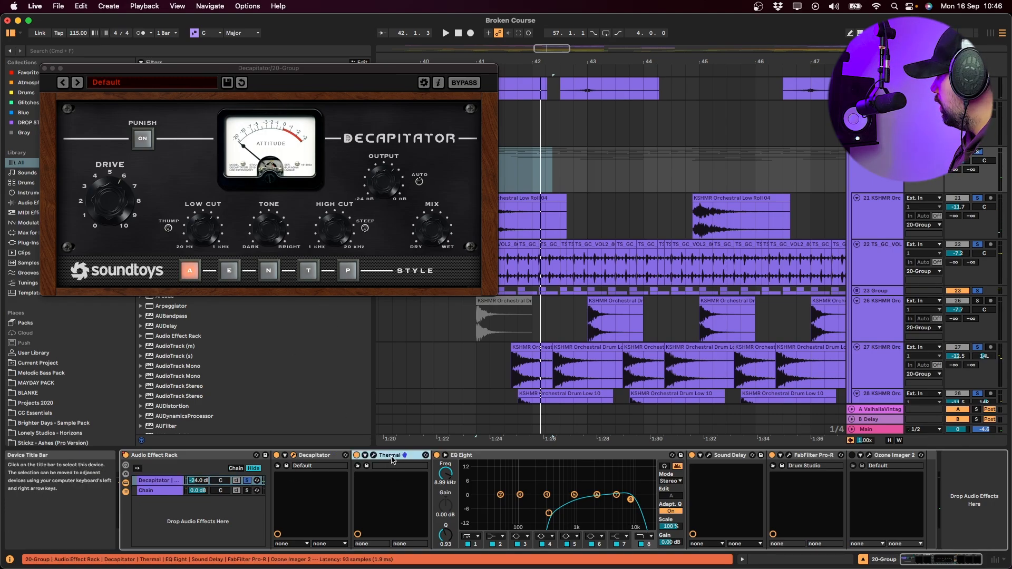
click(436, 455)
click(698, 456)
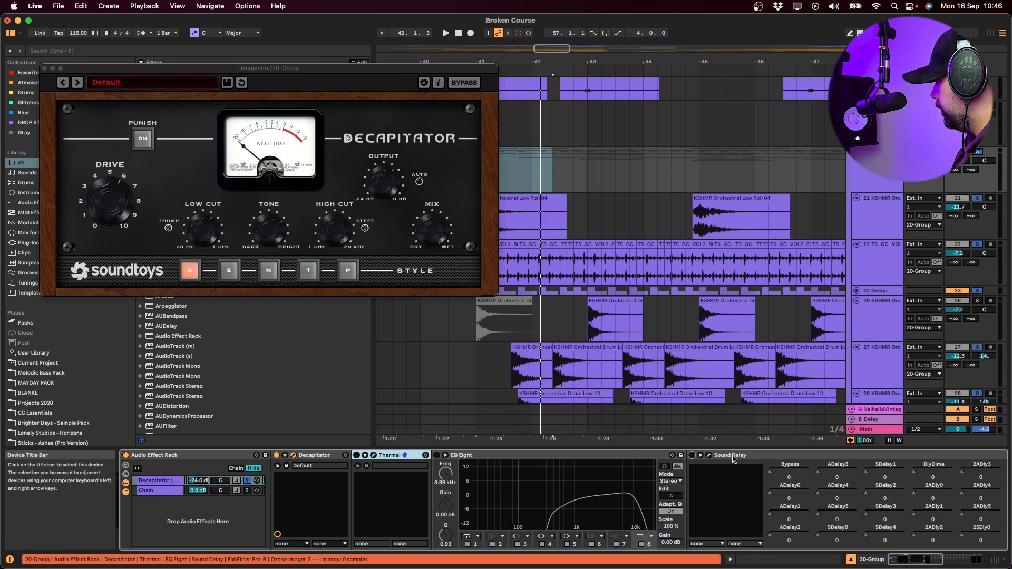
double_click(733, 456)
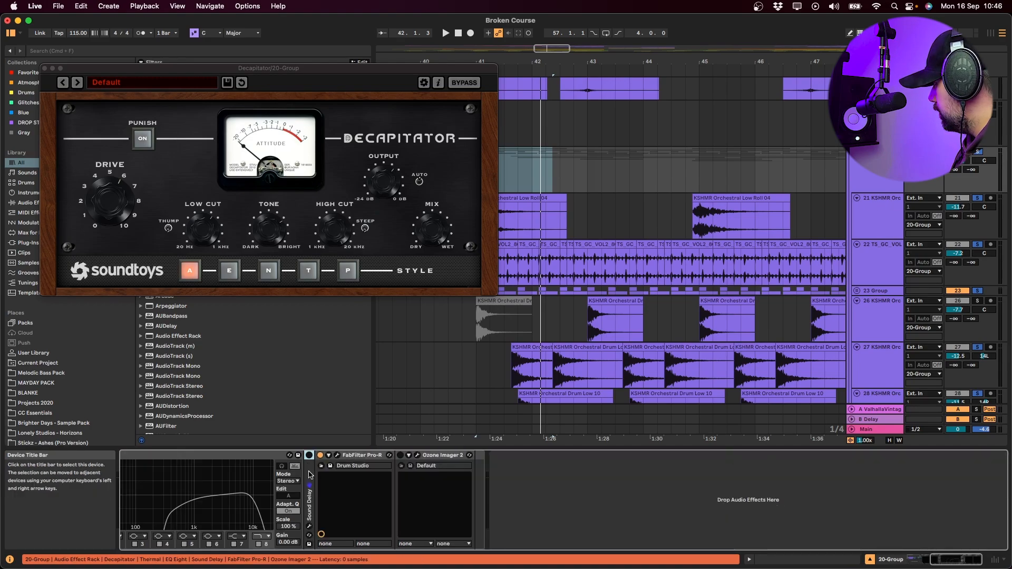
key(space)
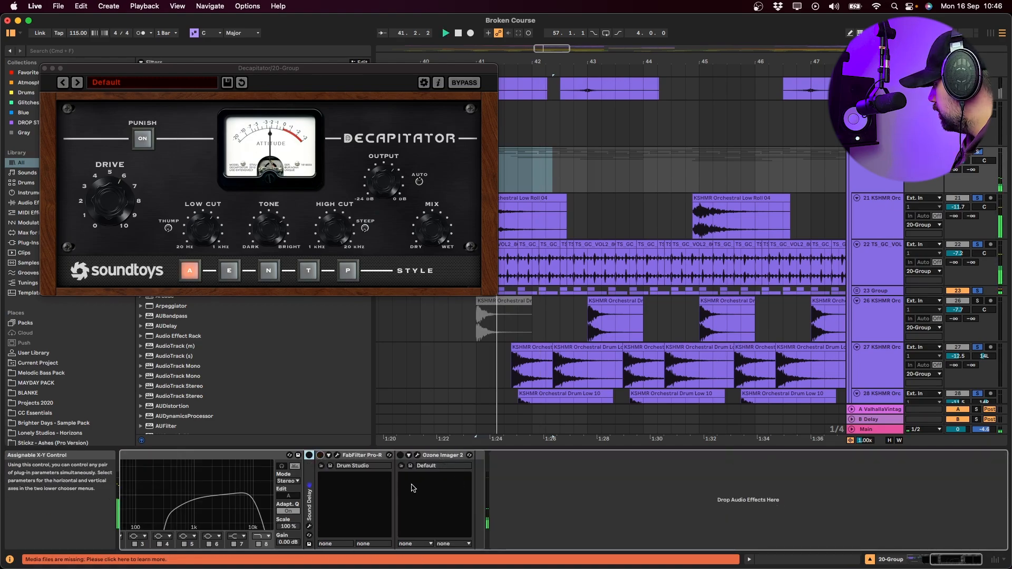
scroll(356, 491, left, 6)
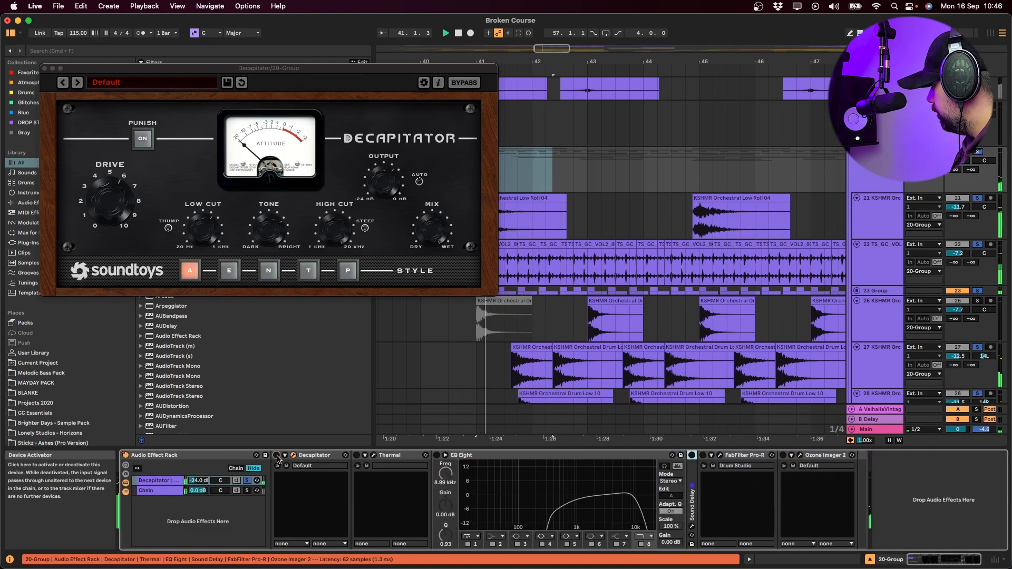
click(277, 456)
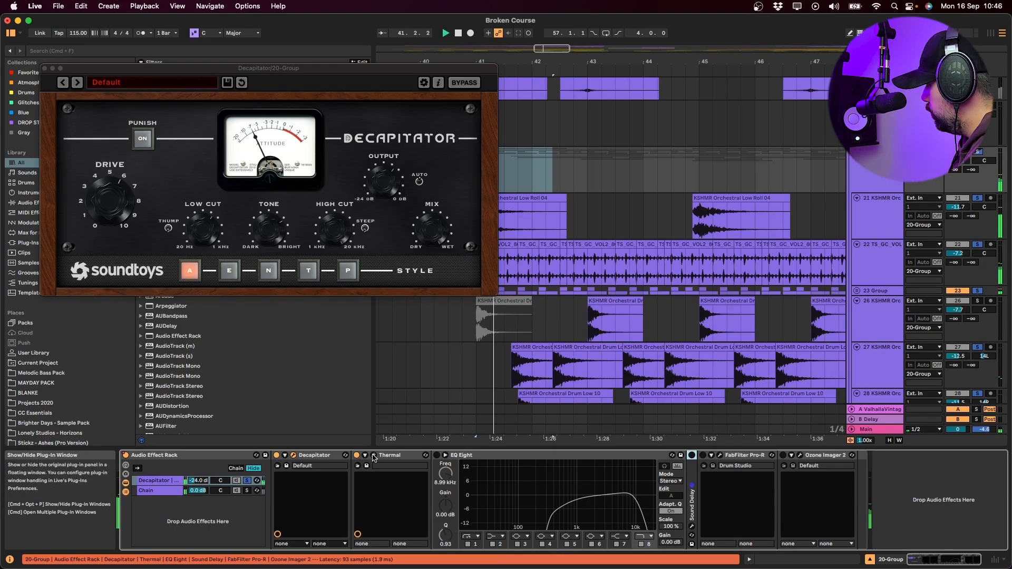
- Open Thermal and examine its preset categories and the Drums presets containing Overhead Artifactor, closing the plug-in window
click(373, 457)
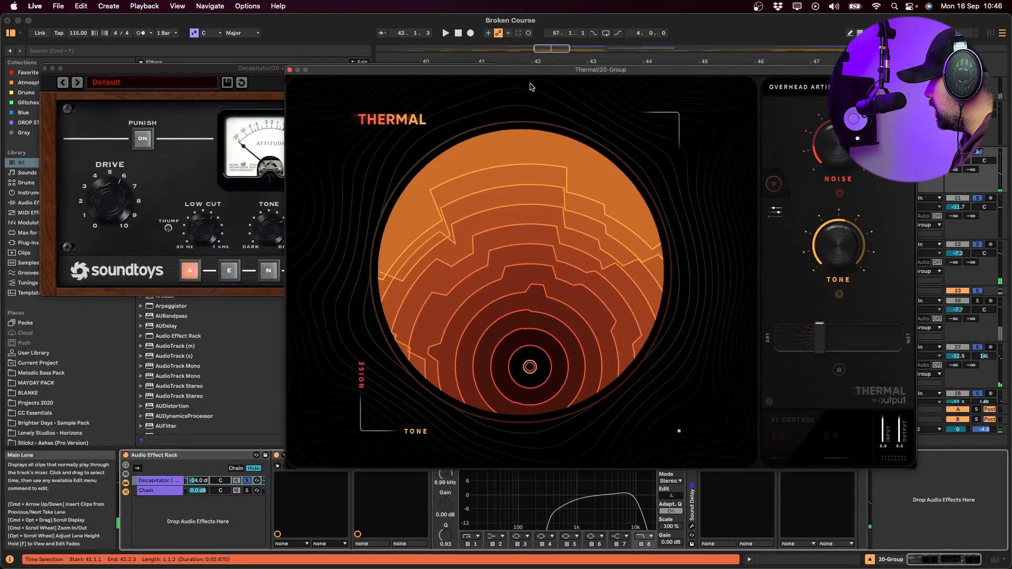
click(820, 95)
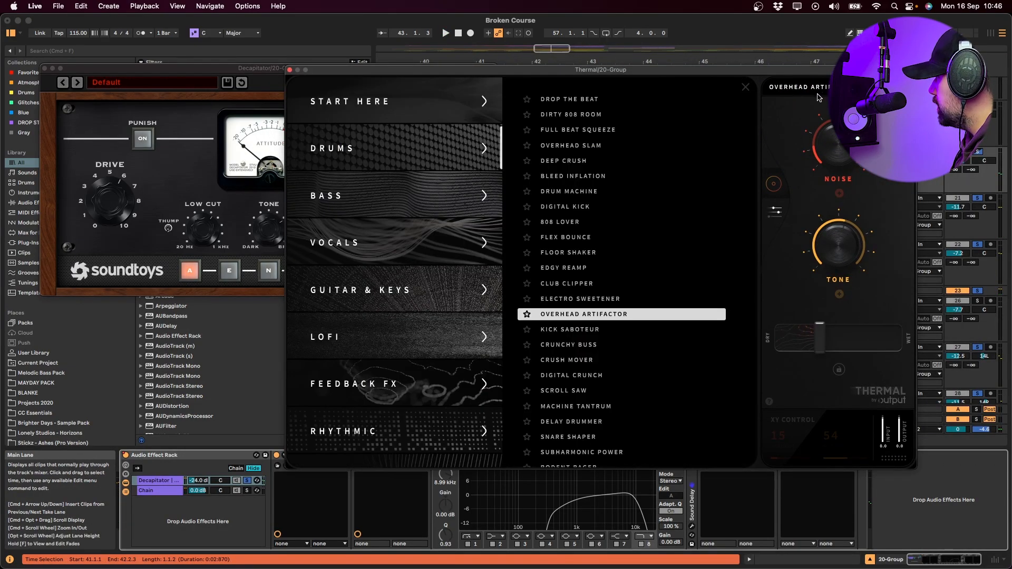
scroll(424, 373, down, 5)
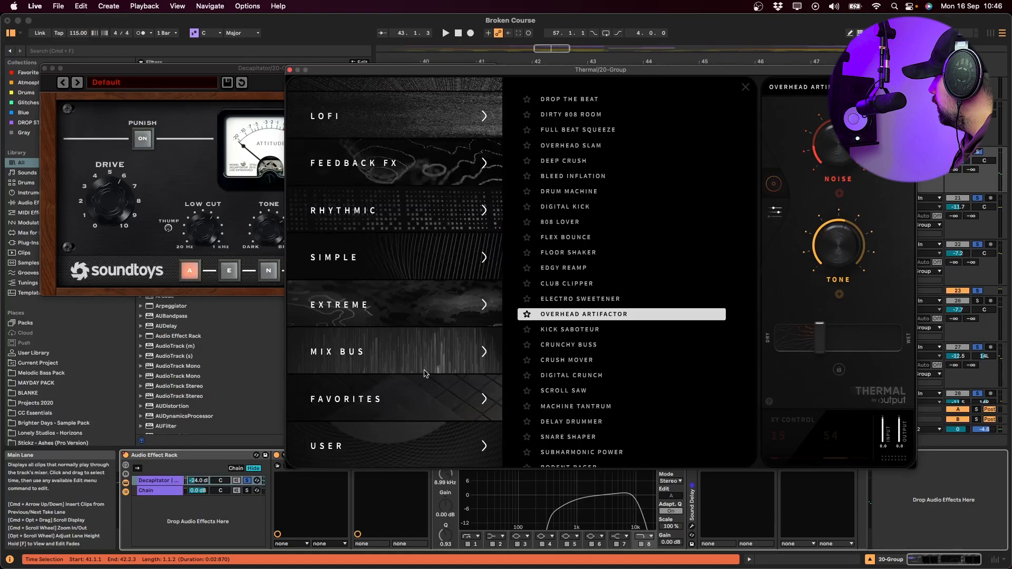
scroll(425, 373, up, 5)
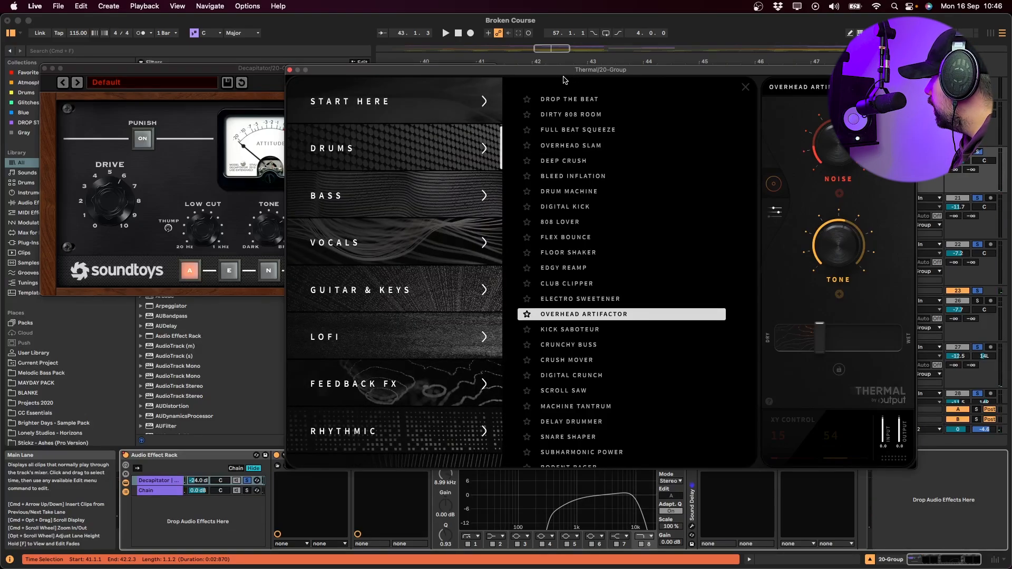
drag(541, 73, 603, 86)
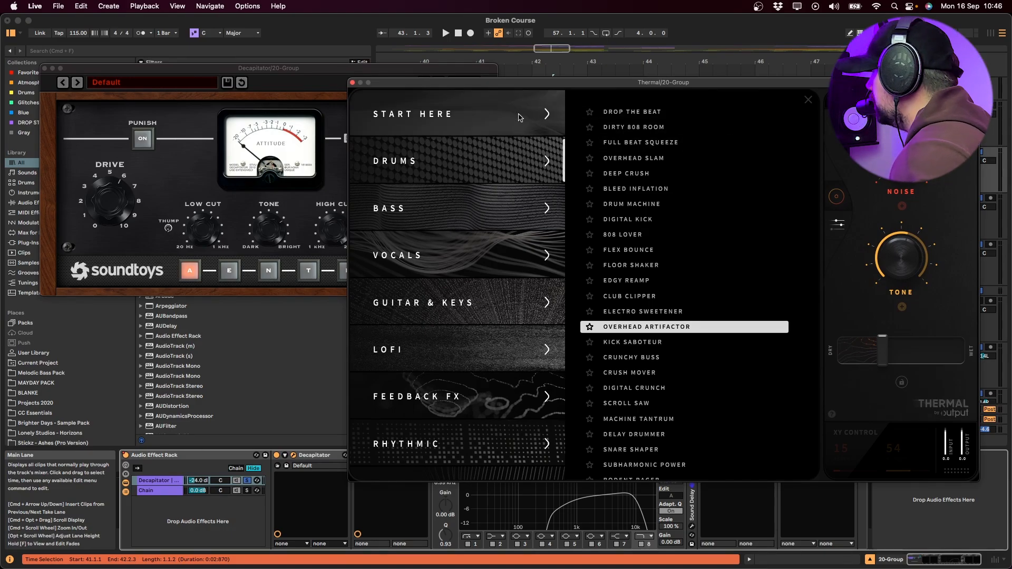
click(352, 82)
- Reactivate EQ Eight in the Decapitator chain while playing the drums from 41.1.1
key(space)
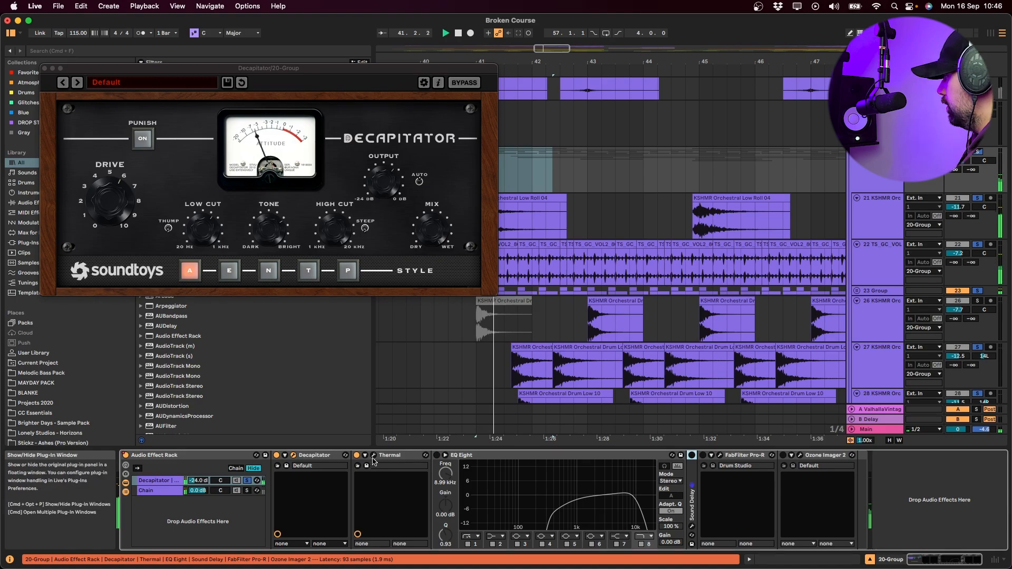
click(437, 455)
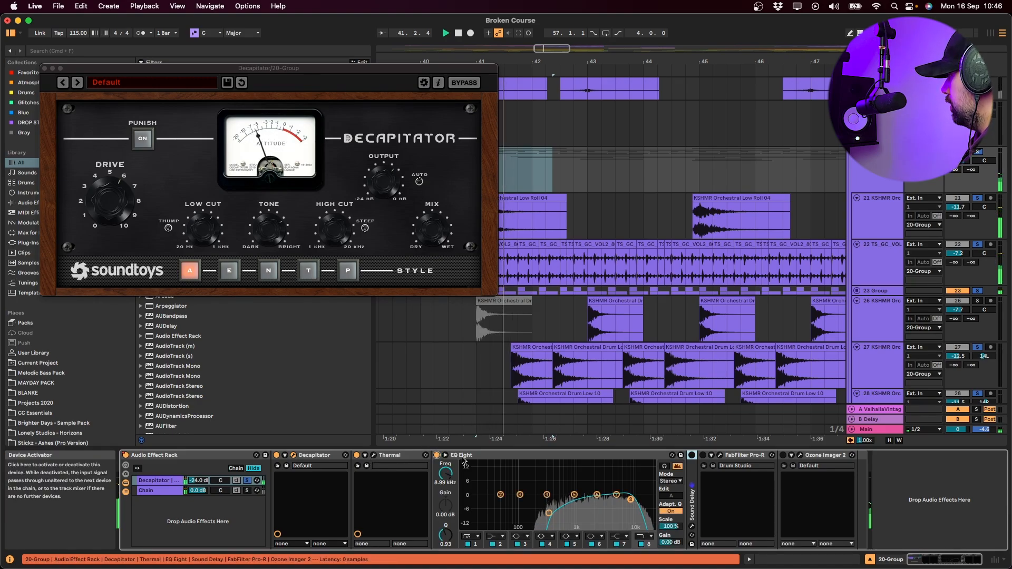
key(space)
- Expand Sound Delay, hide its parameters, and audition the chain with Sound Delay and FabFilter Pro-R reactivated
double_click(693, 483)
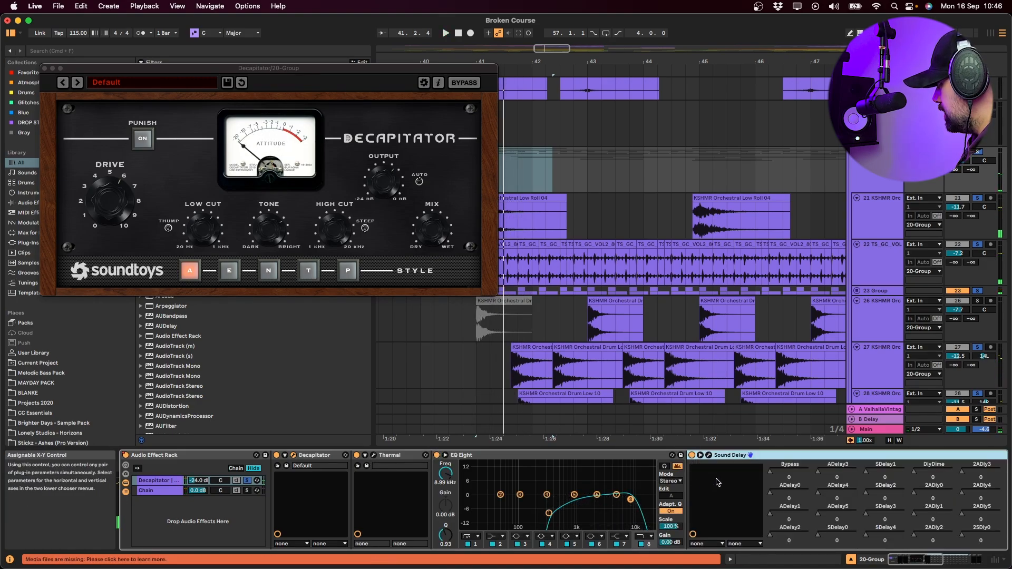
click(700, 455)
key(space)
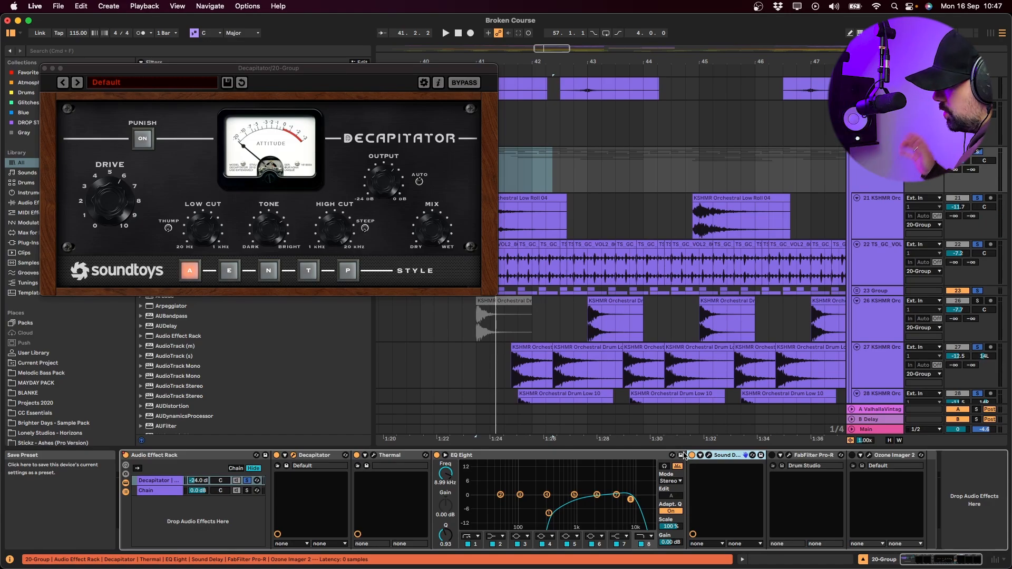
key(space)
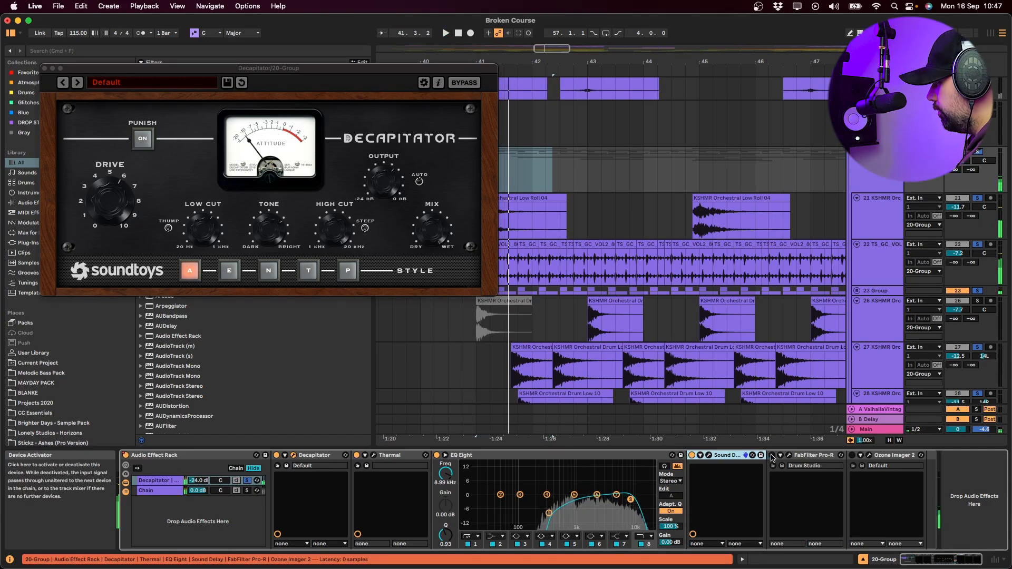
key(space)
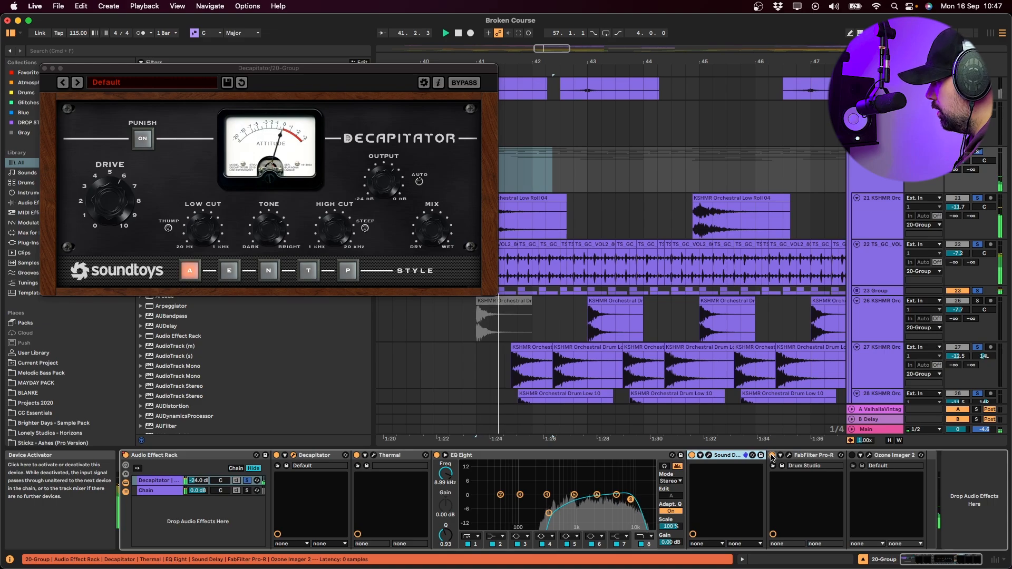
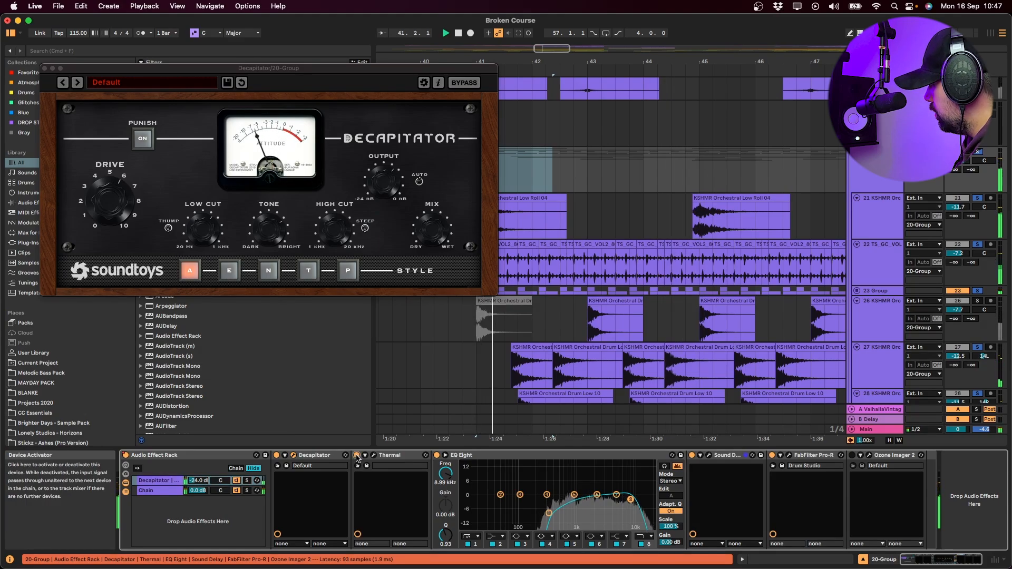
- Audition 20 Group in the full mix with its Audio Effect Rack toggled, re-enable the overridden automation, and close the Decapitator window
click(978, 153)
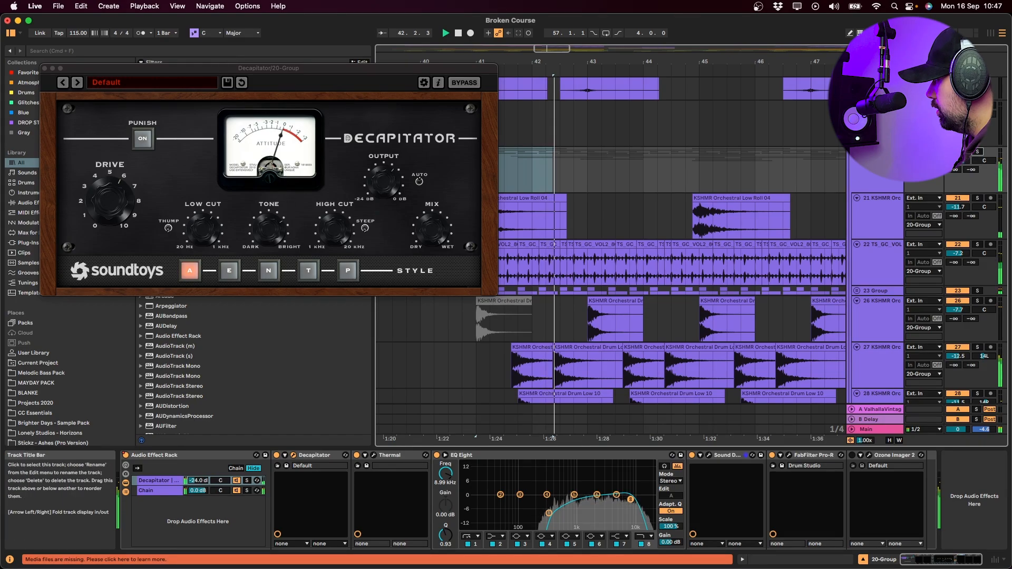
click(128, 460)
click(127, 457)
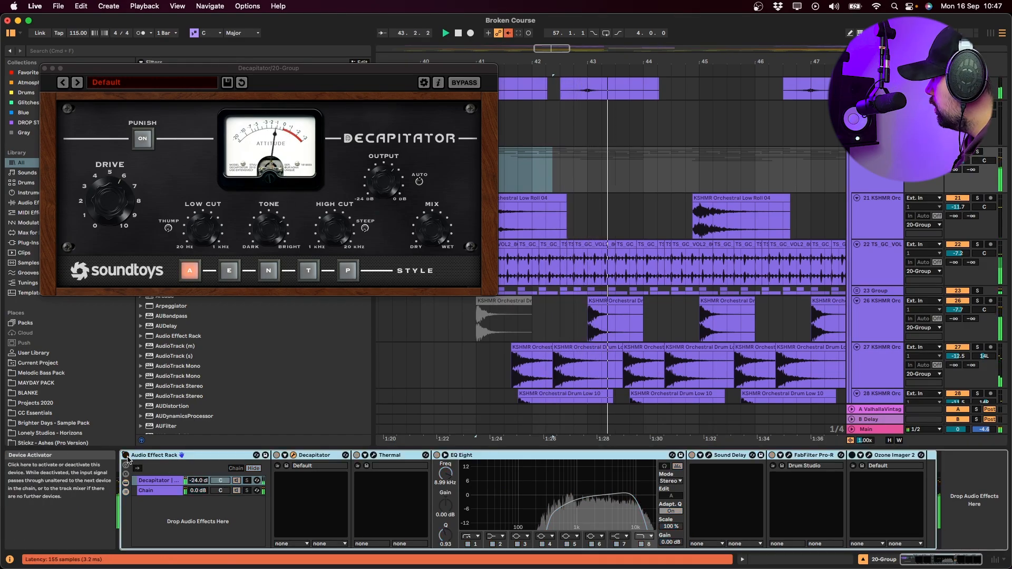
click(509, 33)
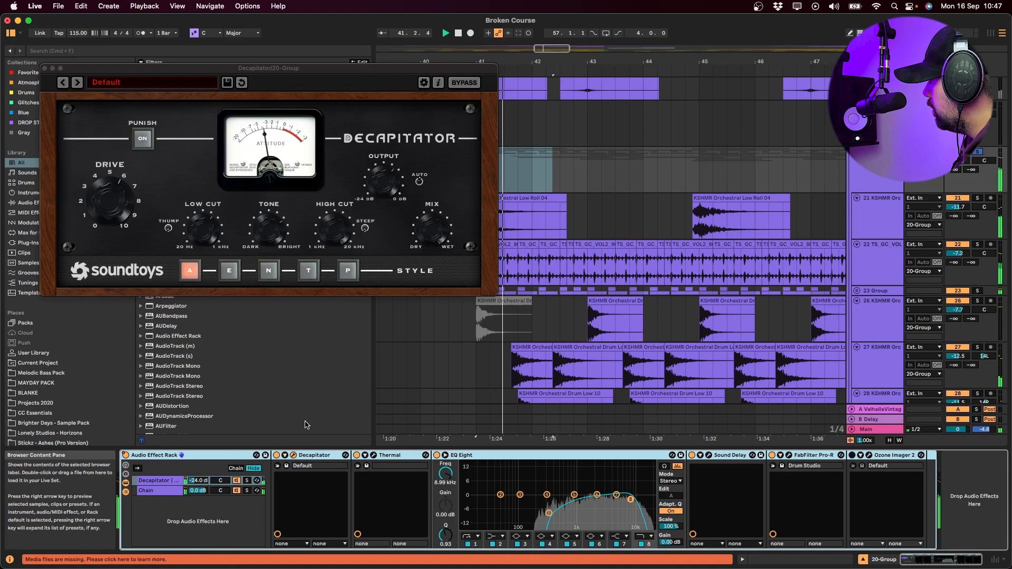
click(45, 68)
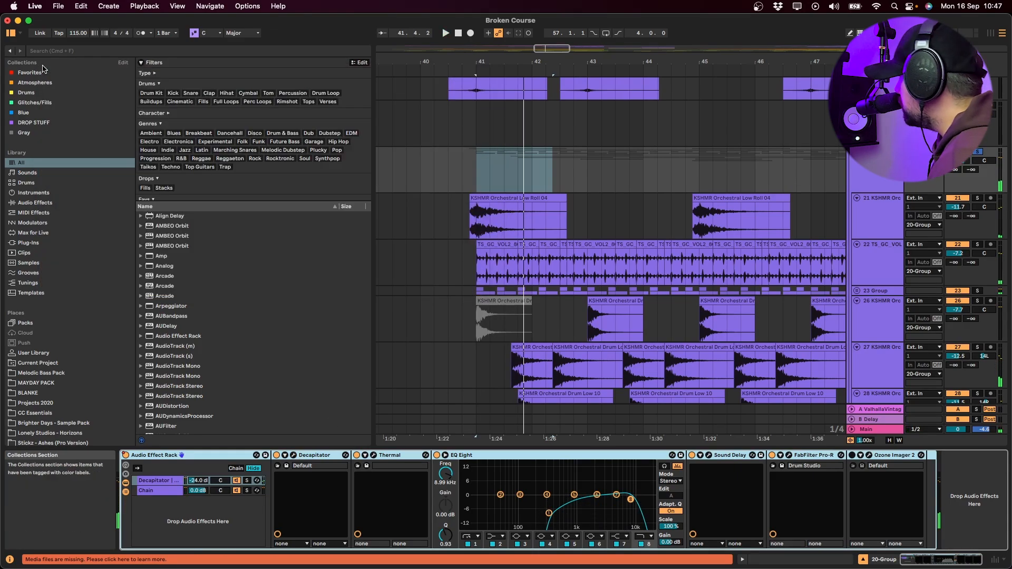
- Collapse 20 Group and select the VERSES group further down the arrangement
click(852, 160)
click(652, 210)
key(minus)
key(minus)
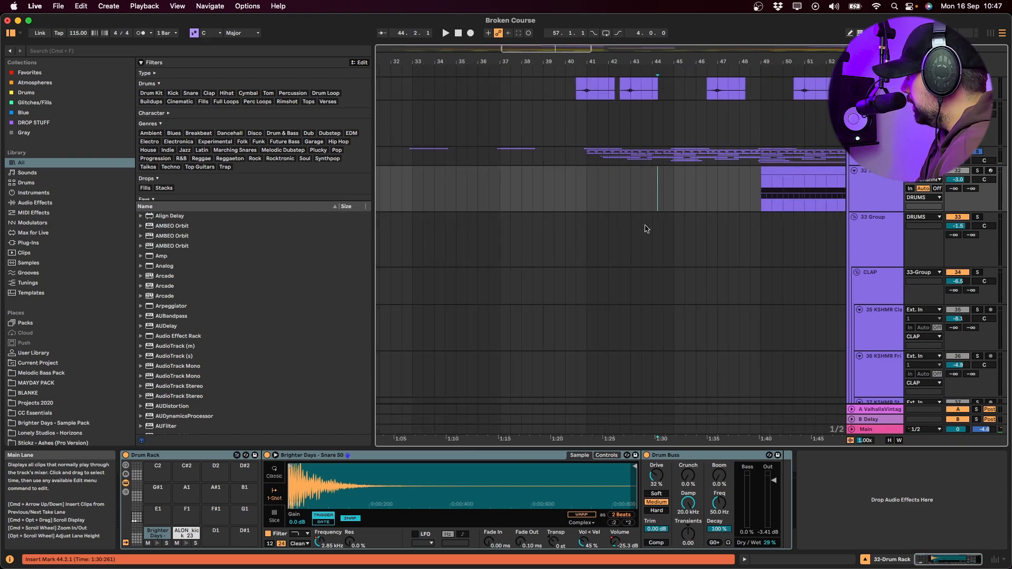
scroll(568, 258, up, 6)
scroll(570, 275, down, 3)
scroll(568, 276, down, 15)
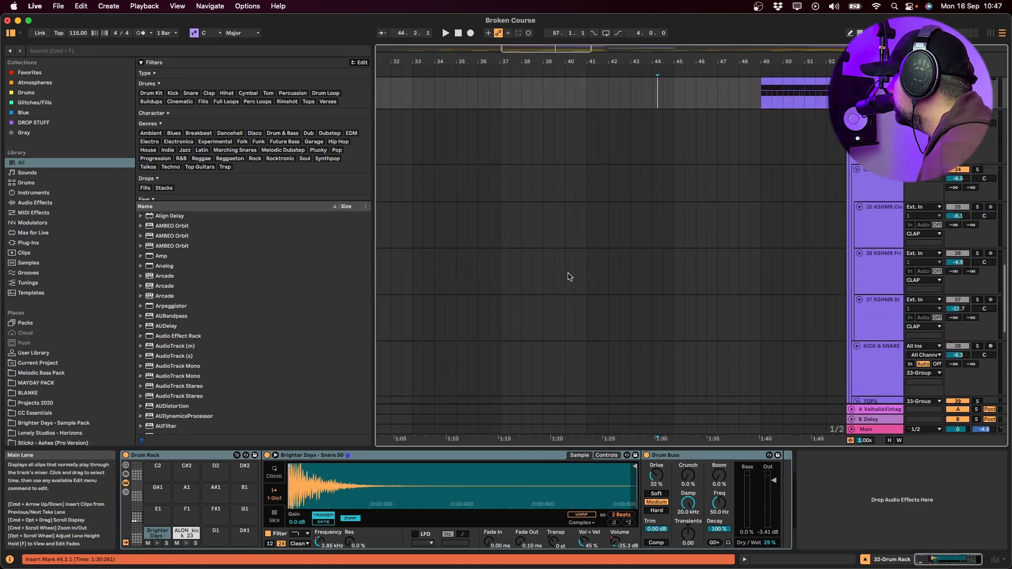
click(858, 300)
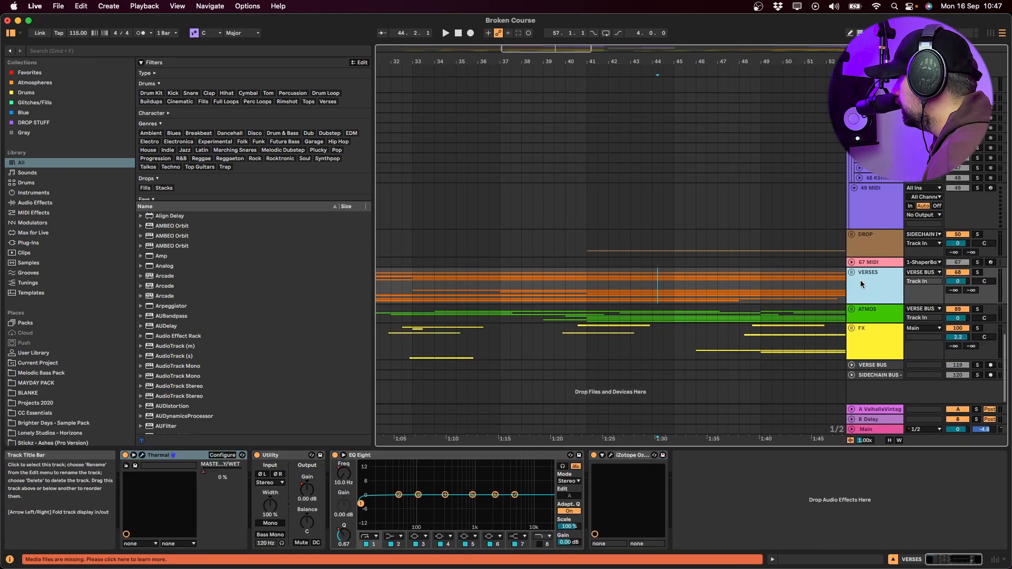
- Play the soloed VERSES group from 44.2.1 and unfold it to examine its piano, Serum and Hans Zimmer tracks
key(space)
click(852, 275)
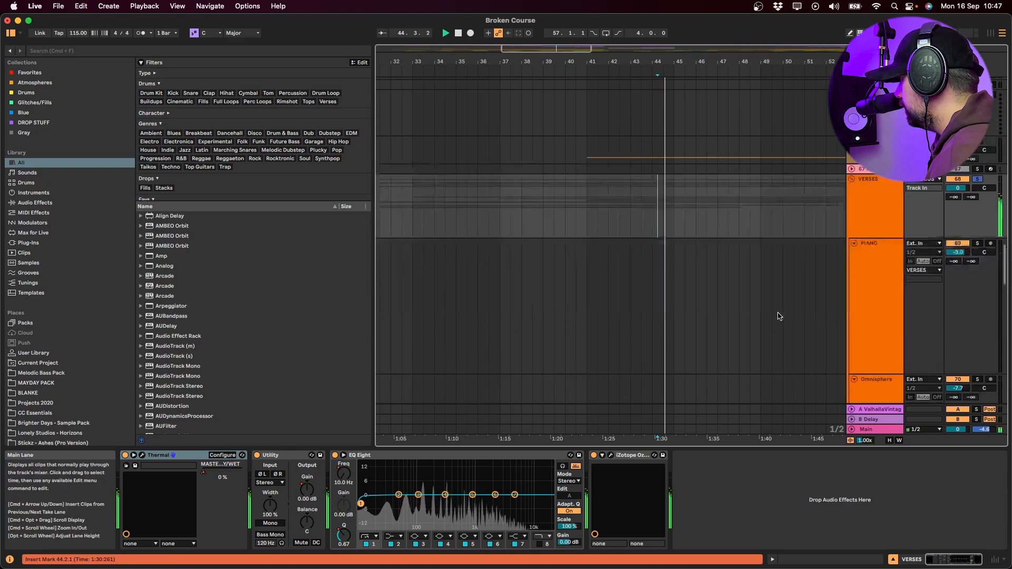
scroll(777, 314, down, 5)
scroll(716, 349, up, 3)
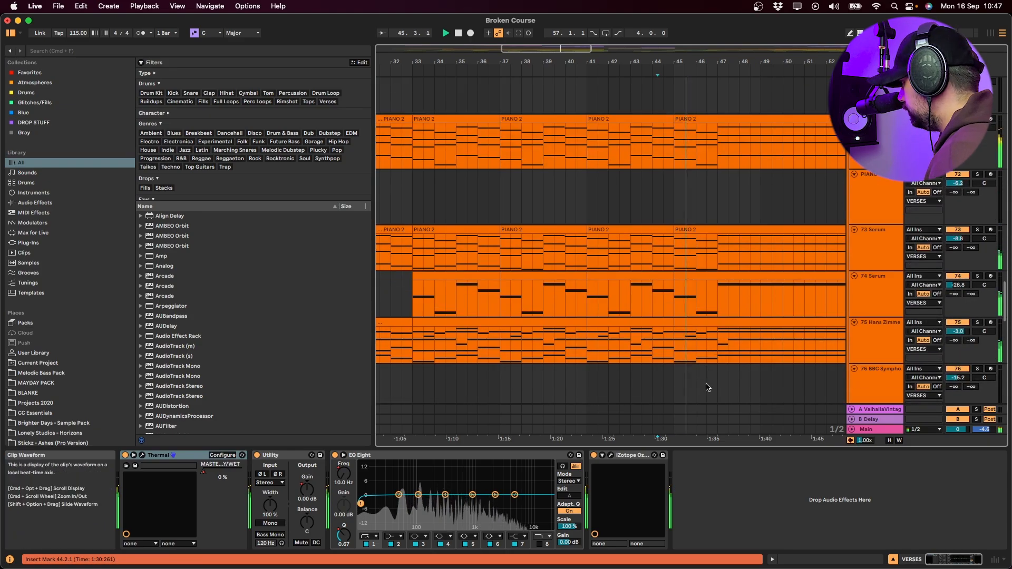
scroll(709, 369, up, 3)
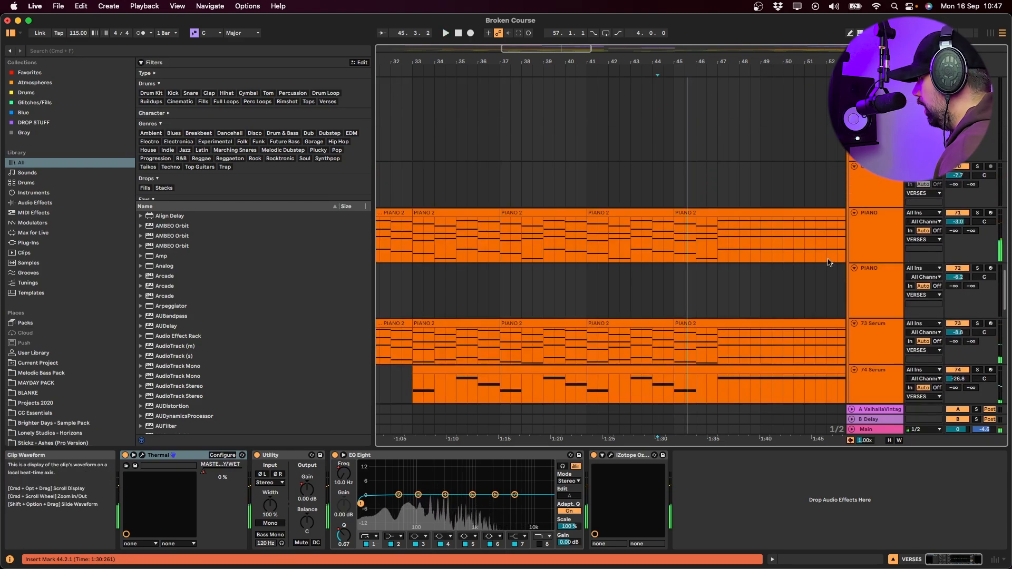
- Select bars 47 to 49 across the Omnisphere and PIANO tracks, play the verses from there, and select the upper PIANO track
click(850, 165)
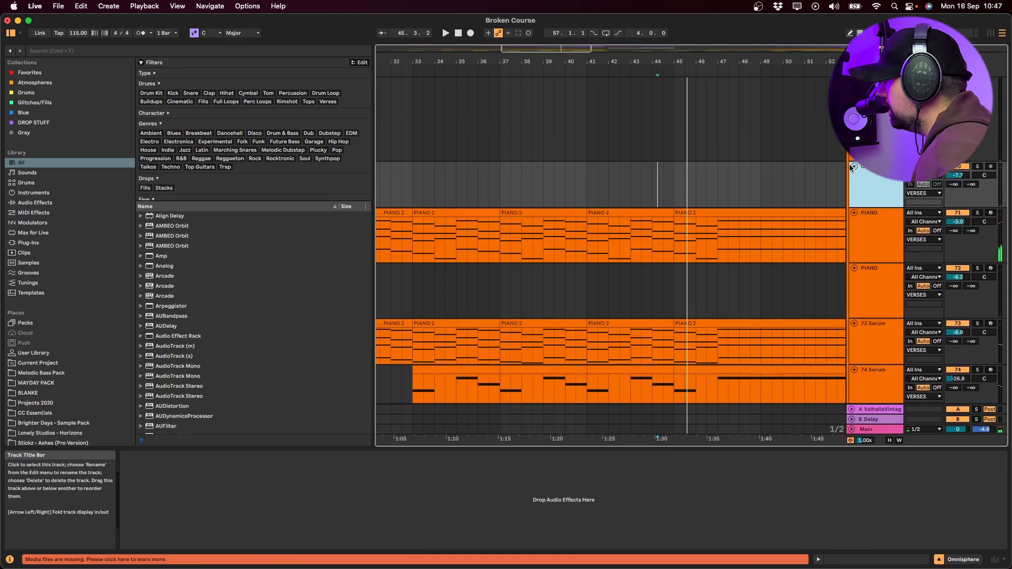
click(733, 188)
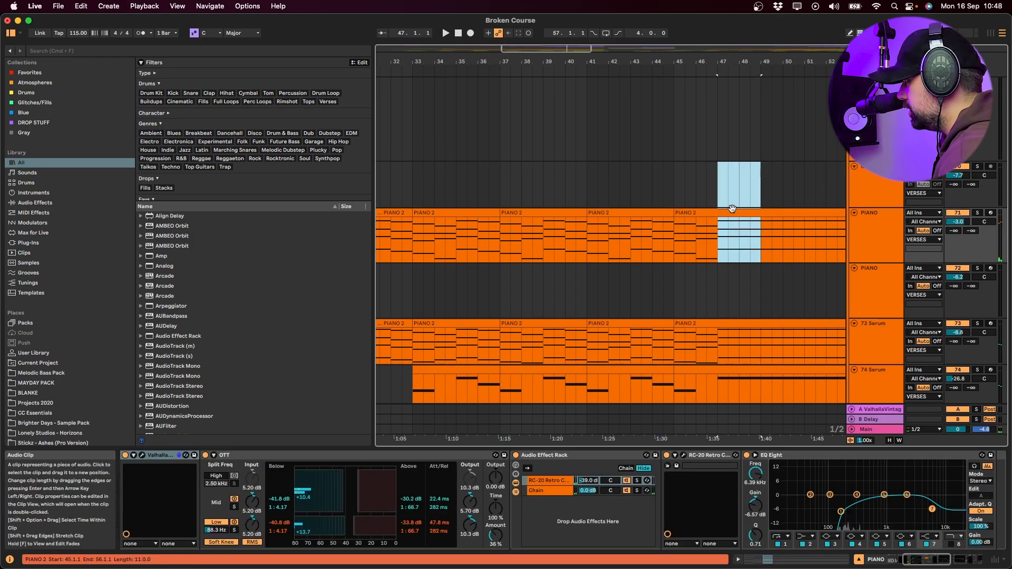
key(space)
scroll(798, 235, up, 4)
click(871, 237)
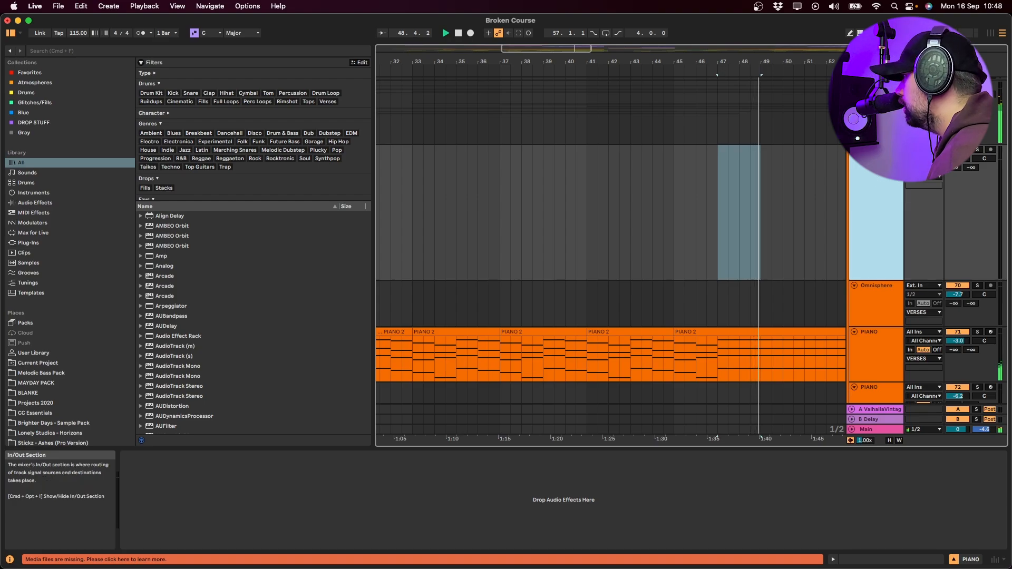
- Show the VERSES group's effects, toggle Thermal during playback, and set the insert marker to 45.1.1
click(874, 120)
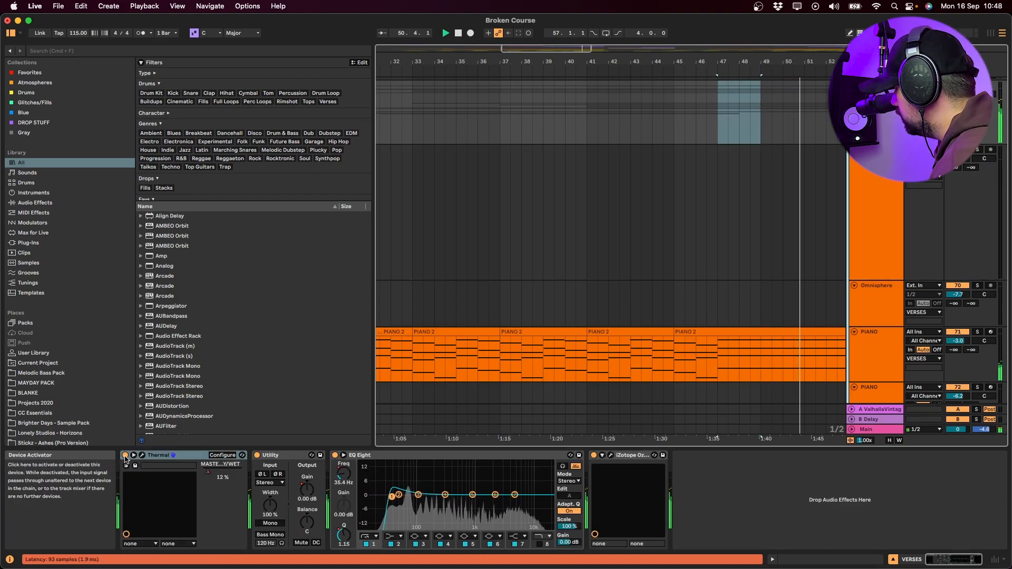
click(125, 456)
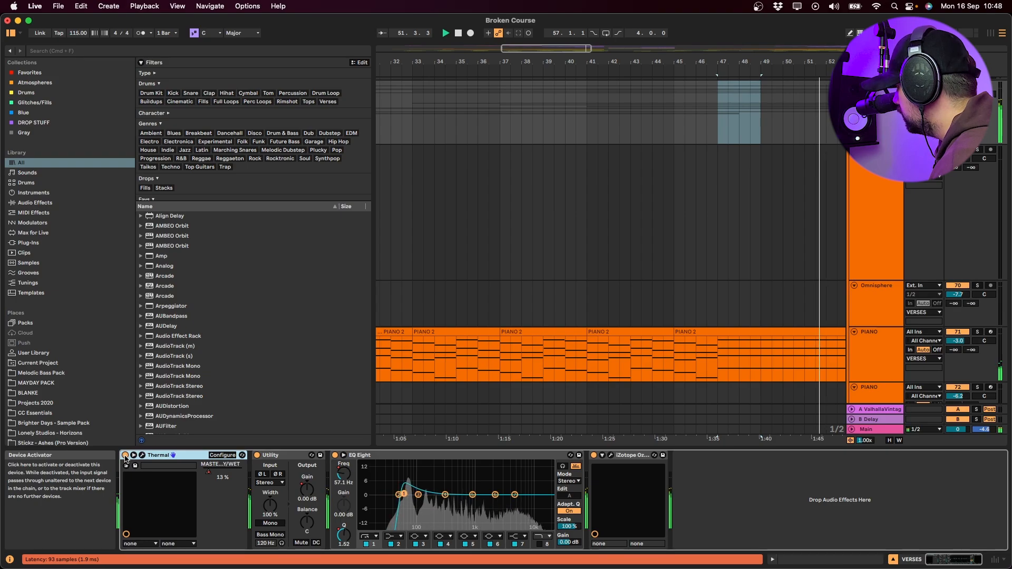
click(673, 131)
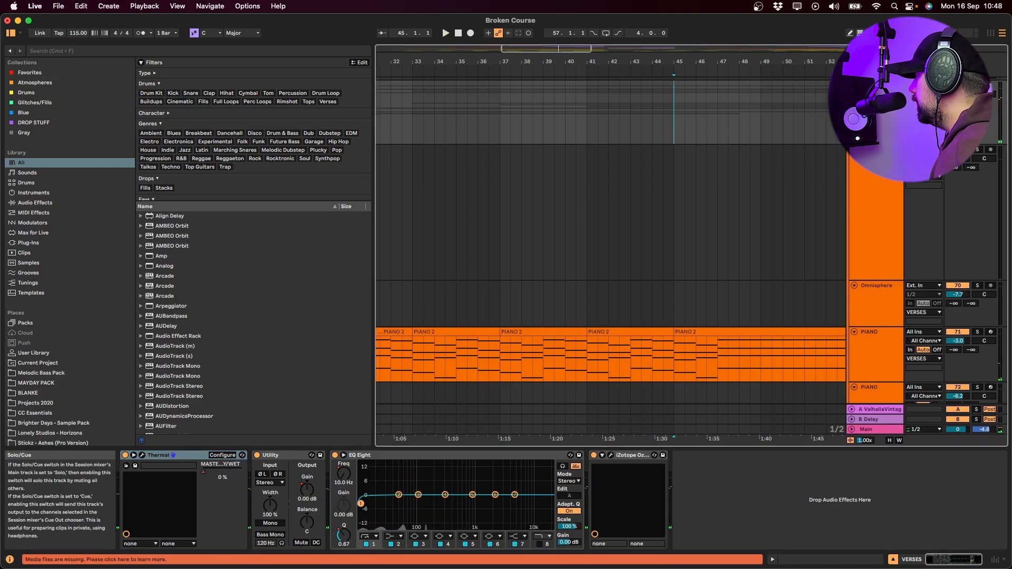
- Examine the remaining verse tracks, from the Serum, Hans Zimmer and EYES WIDE SHUT LEAD parts down to the Kontakt and audio layers
scroll(607, 235, down, 10)
scroll(605, 270, down, 5)
scroll(686, 316, down, 3)
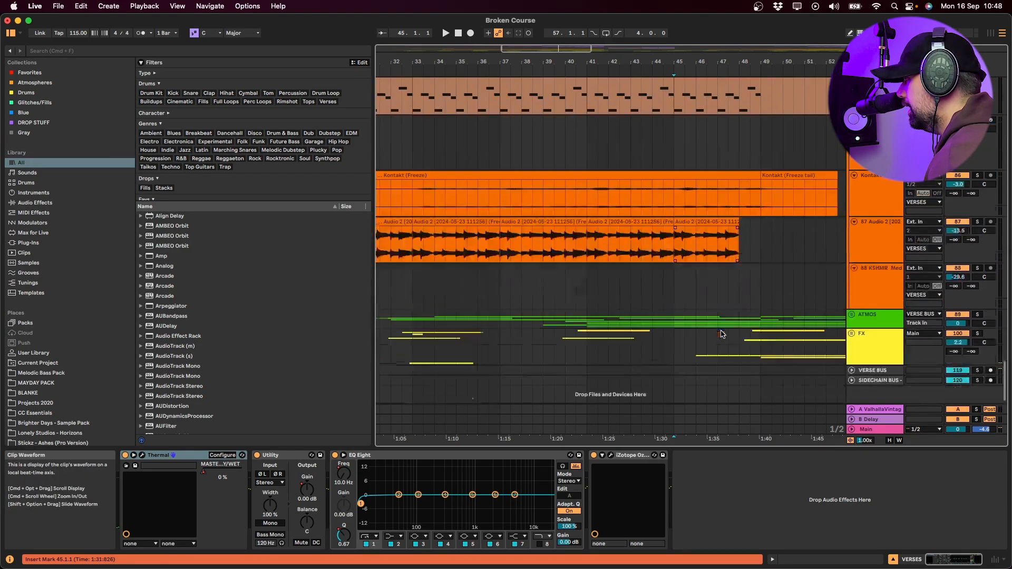
scroll(756, 334, up, 8)
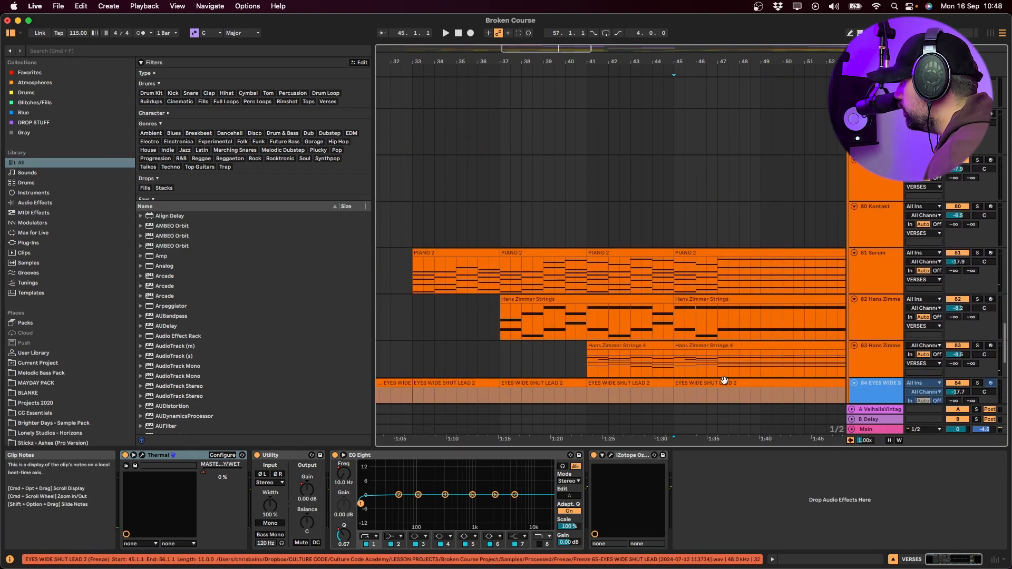
scroll(706, 329, down, 3)
scroll(756, 339, up, 15)
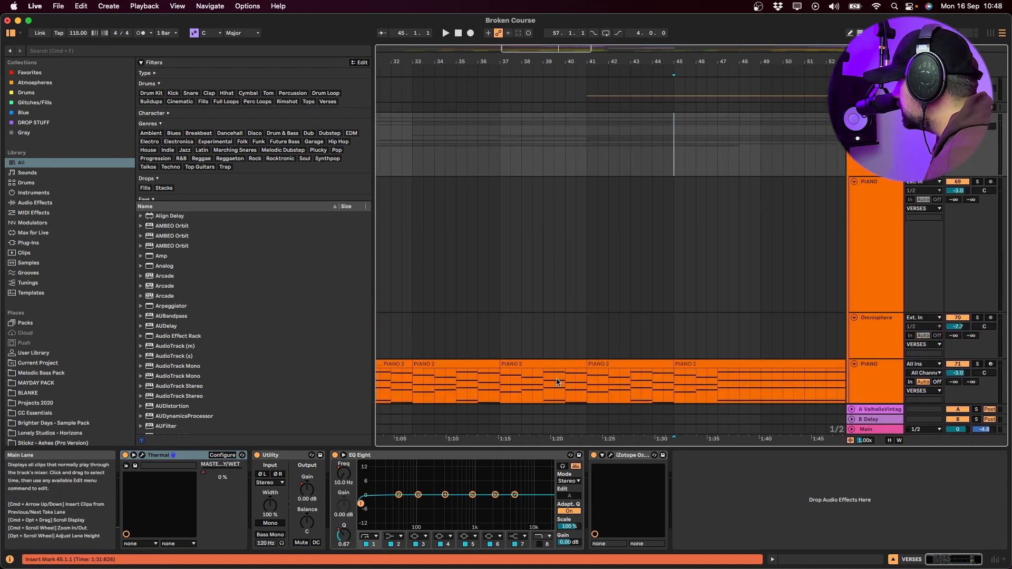
- Play VERSES from 48.3.1 while toggling Thermal, and open its plug-in window to examine the Inner Chaos preset
key(space)
click(752, 144)
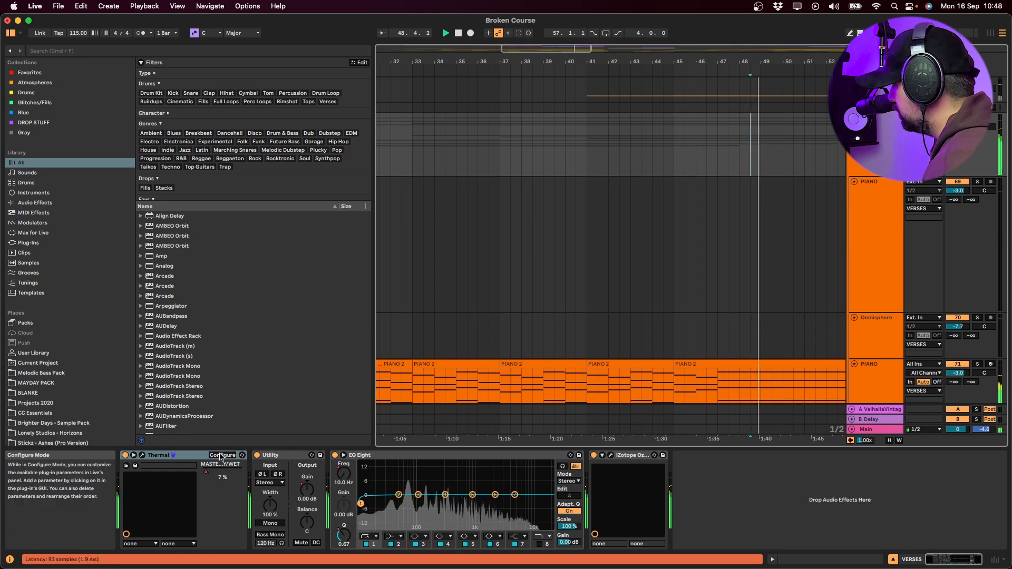
click(125, 455)
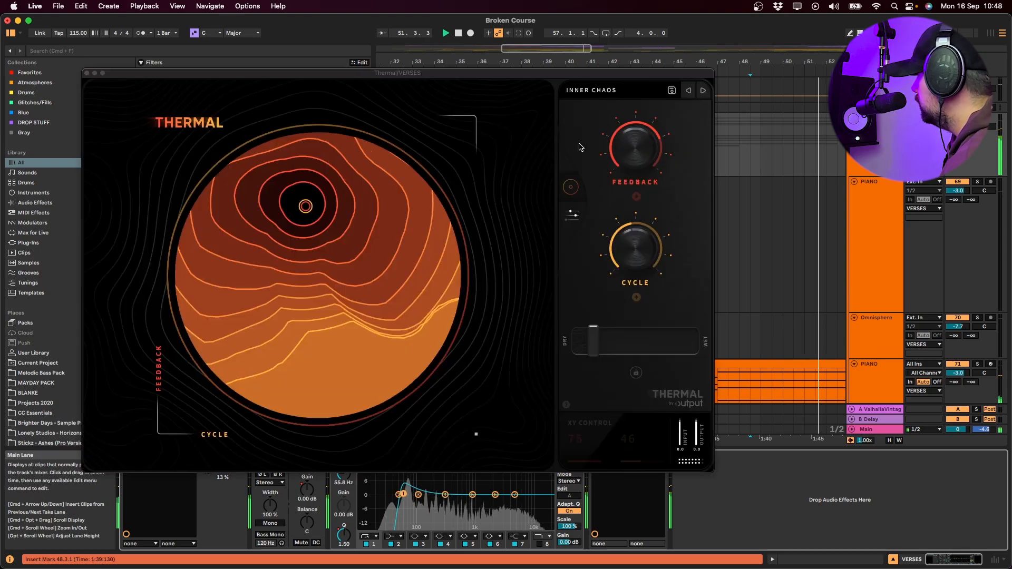
drag(497, 74, 614, 74)
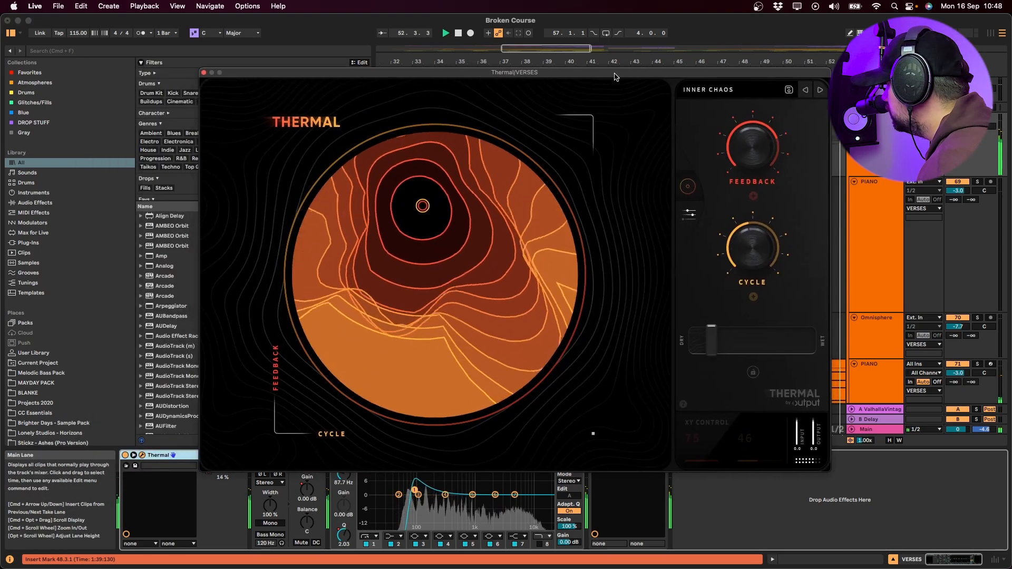
drag(615, 74, 708, 65)
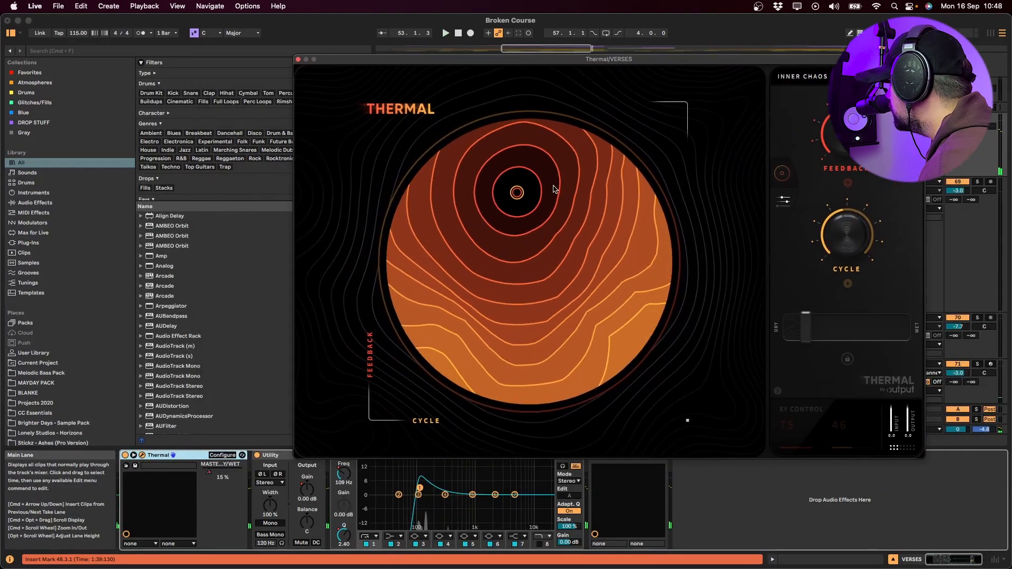
- Display Thermal's MASTER DRY/WET automation on VERSES, move the plug-in window clear, and examine the envelope from bar 47 to 56
click(217, 477)
drag(410, 53, 433, 360)
key(a)
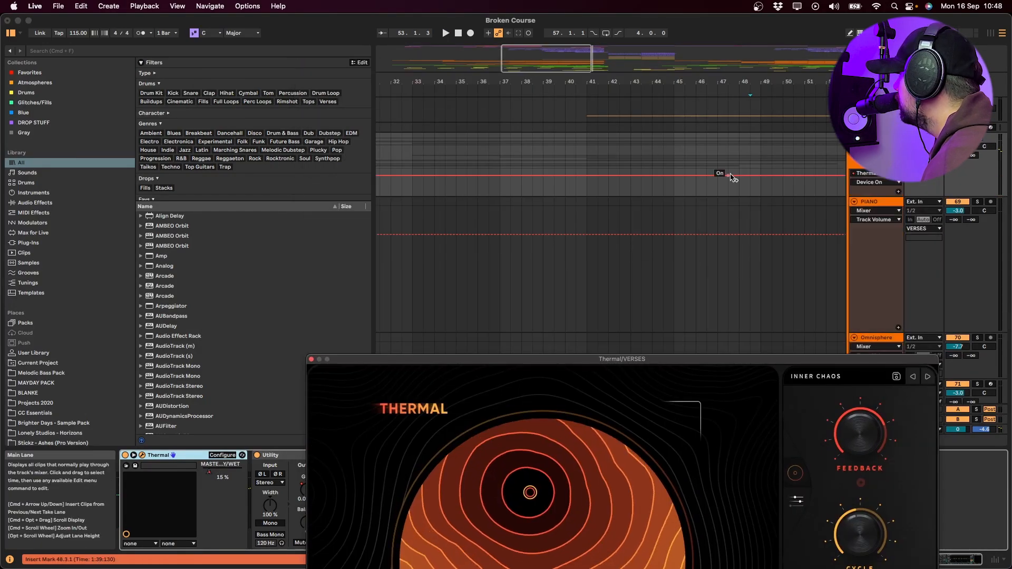
click(875, 182)
click(880, 196)
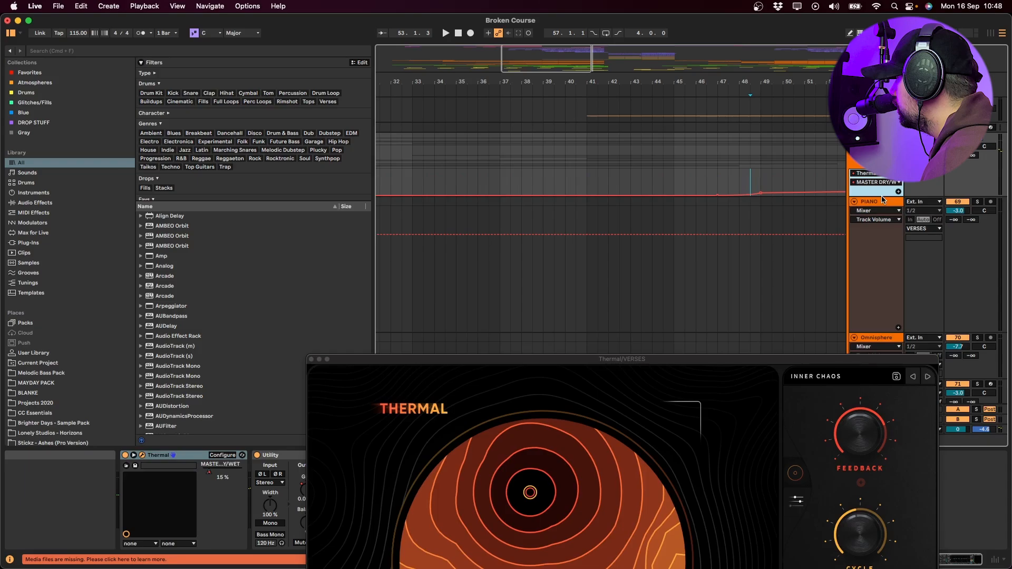
click(730, 182)
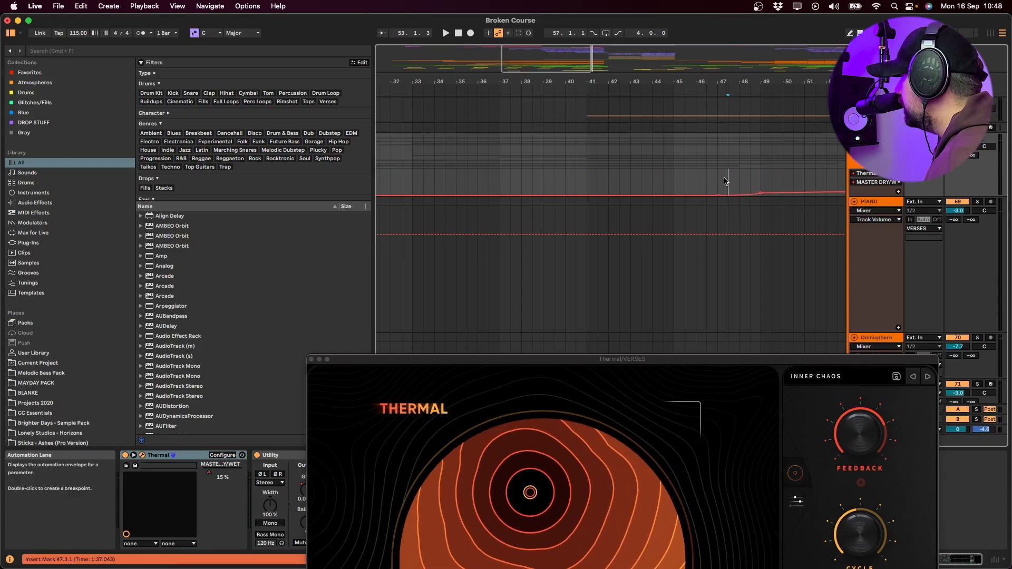
scroll(753, 194, right, 5)
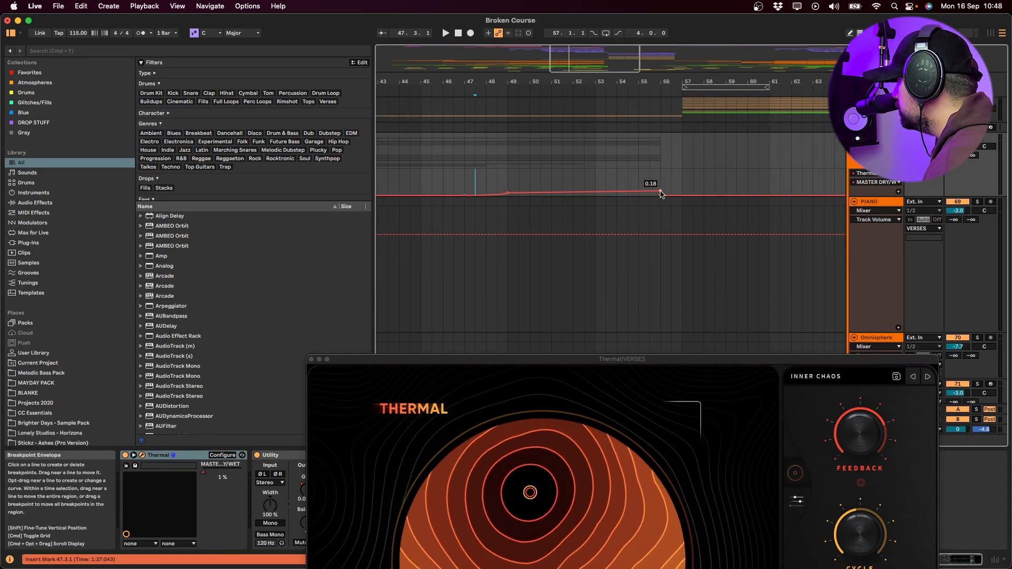
- Play VERSES from 48.3.1, close the Thermal window, and show the automation of EQ Eight's band 1 frequency
click(497, 181)
key(space)
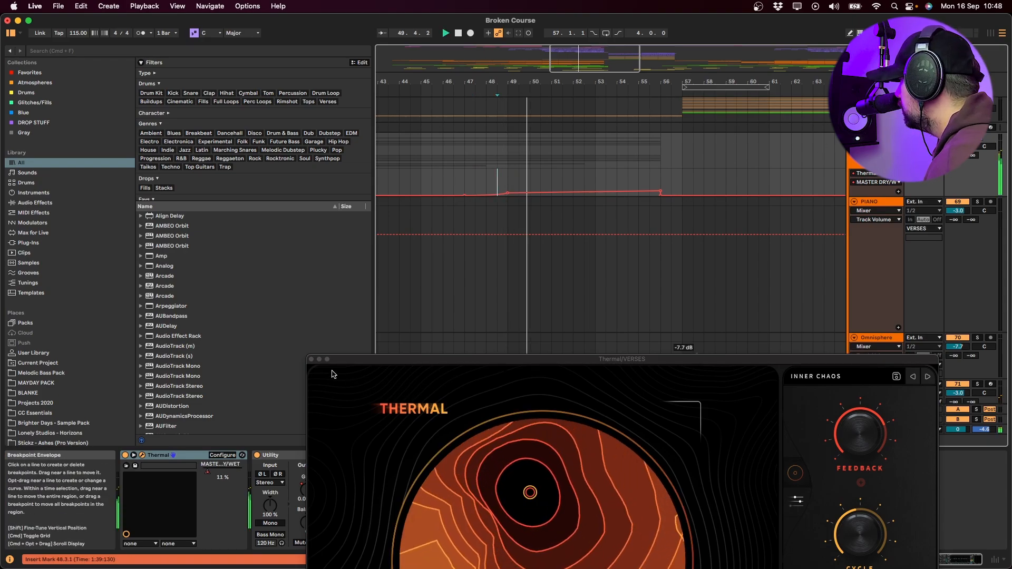
click(311, 359)
click(344, 473)
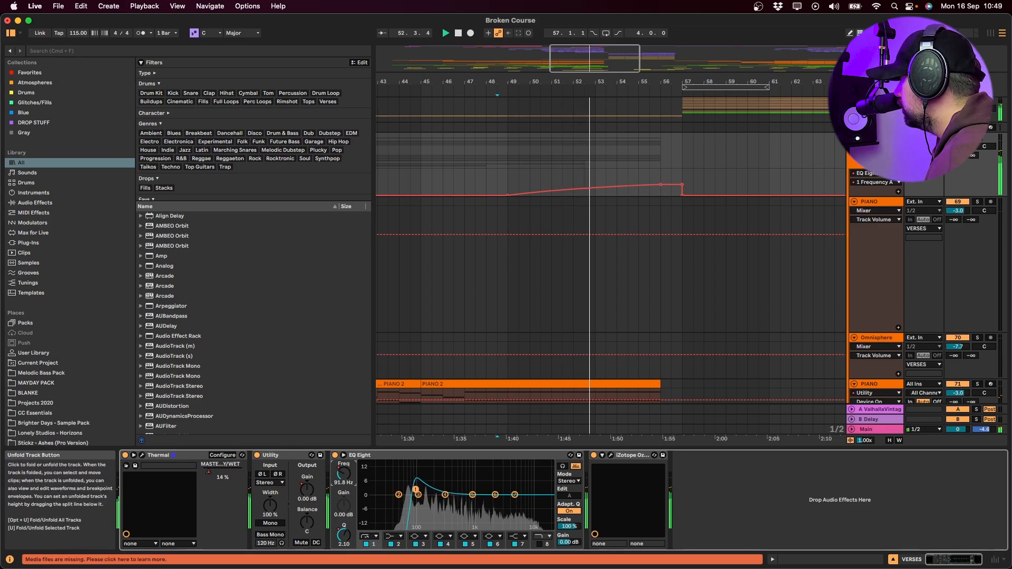
- Collapse VERSES and play the soloed ATMOS group from 48.3.1, unfolding it to examine its synth pad tracks
click(851, 137)
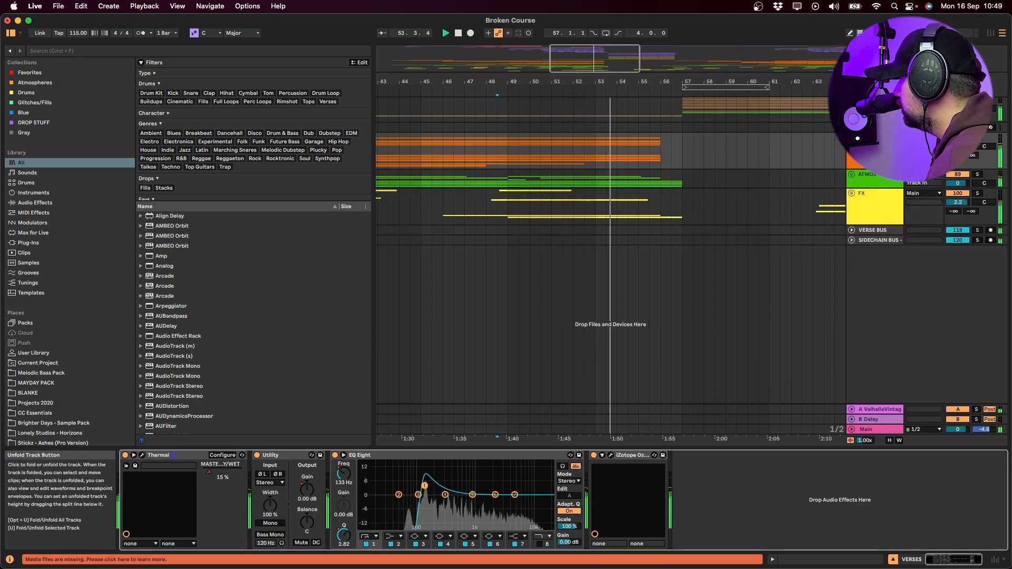
click(487, 152)
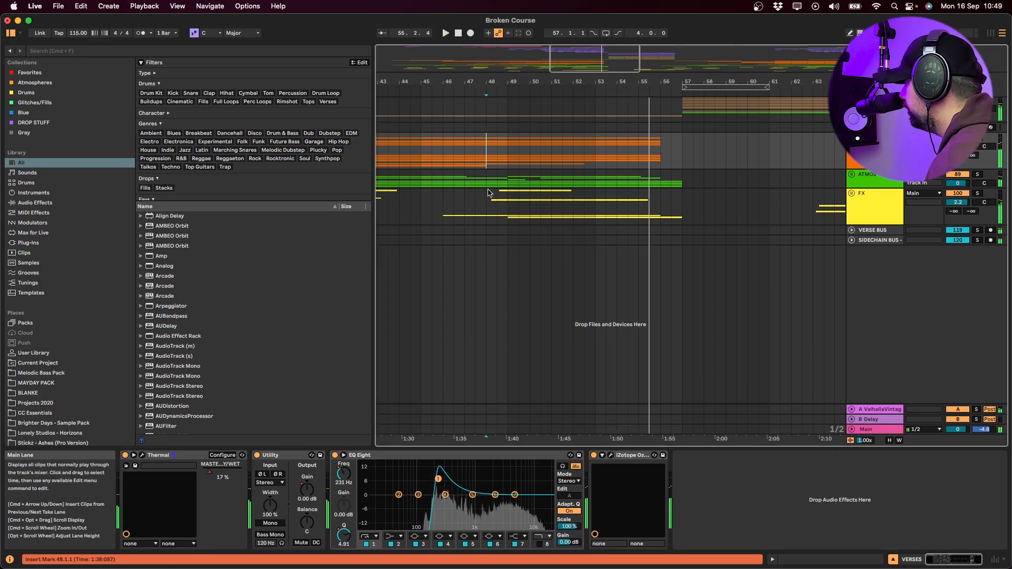
click(497, 182)
key(space)
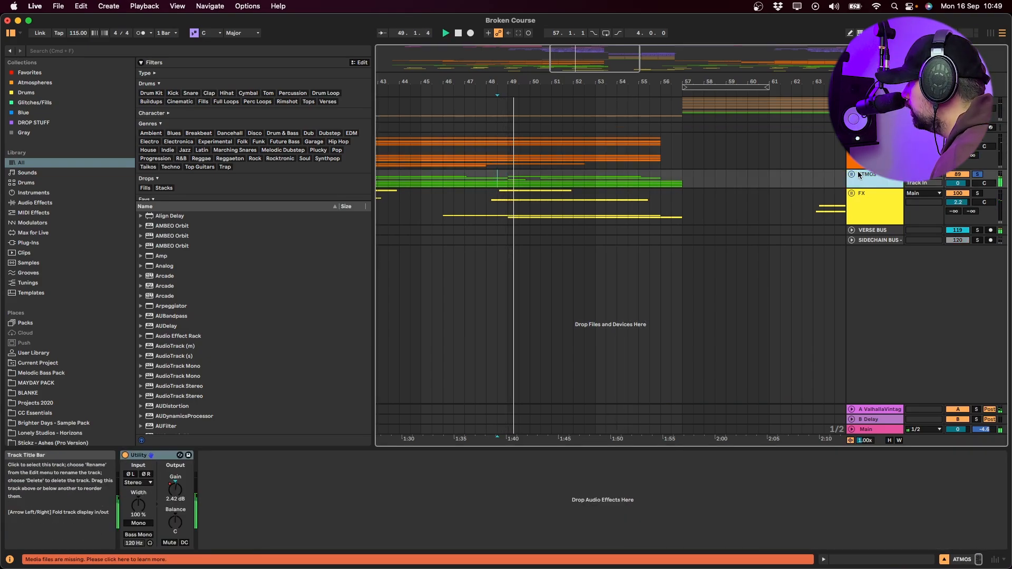
click(852, 175)
scroll(754, 334, down, 6)
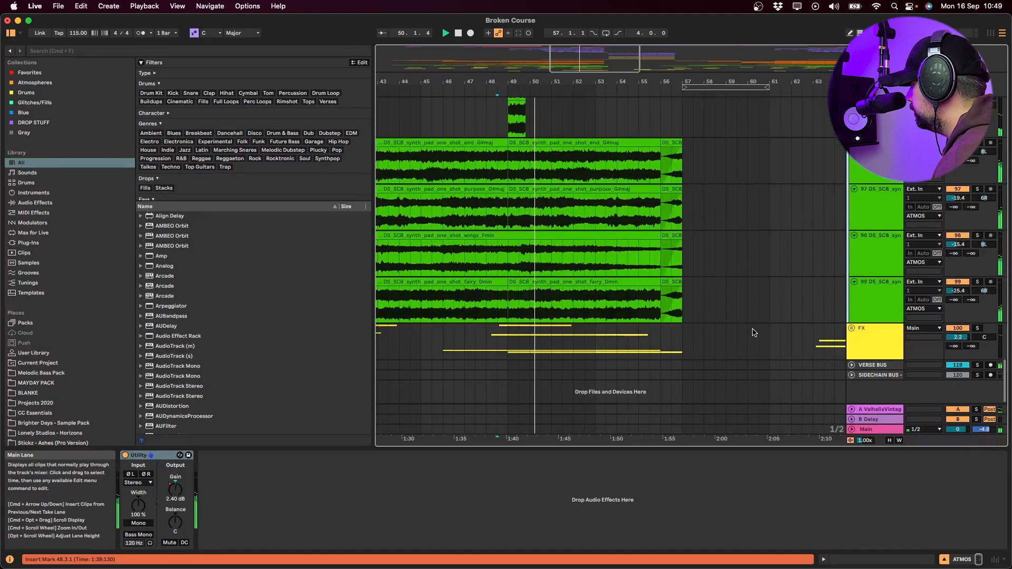
- Solo and unfold the FX group, play from the start of the KSHMR impact clip, and examine the downlifter track
click(865, 327)
click(852, 328)
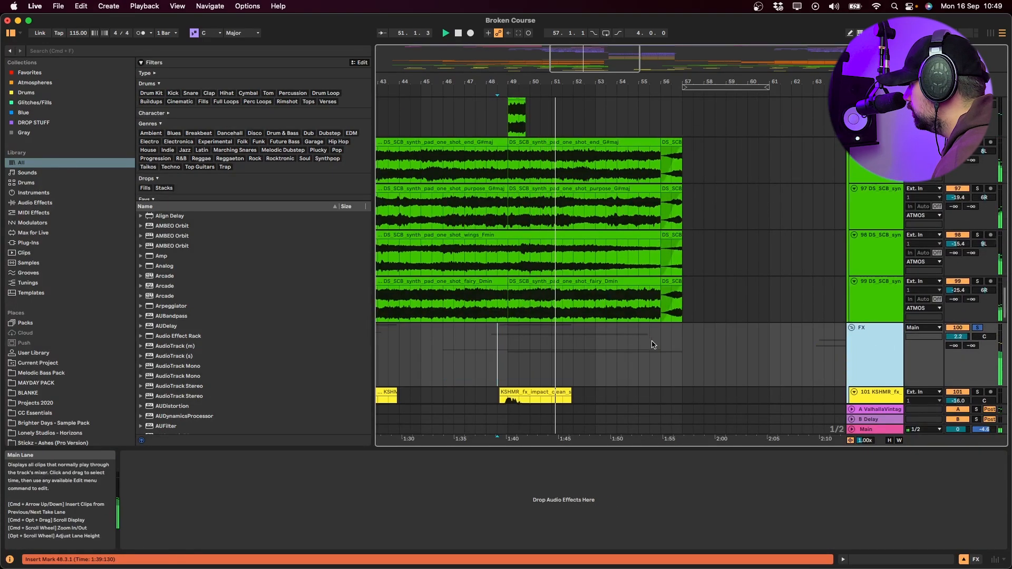
scroll(652, 344, down, 2)
click(566, 335)
key(space)
key(space)
scroll(644, 346, down, 7)
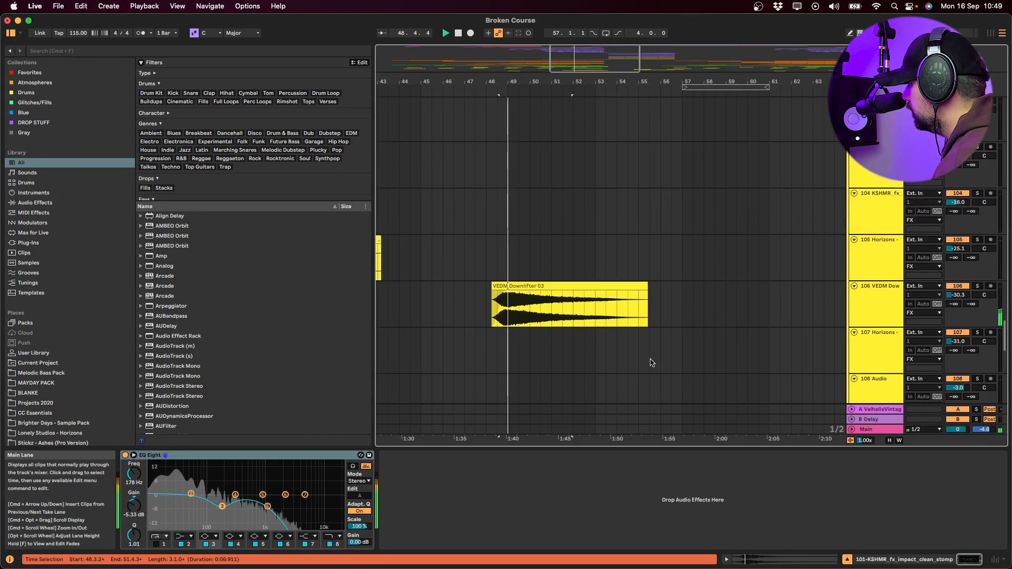
- Solo the VEDM Downlifter track and play its clip from the start at 48.2.1
click(514, 286)
key(s)
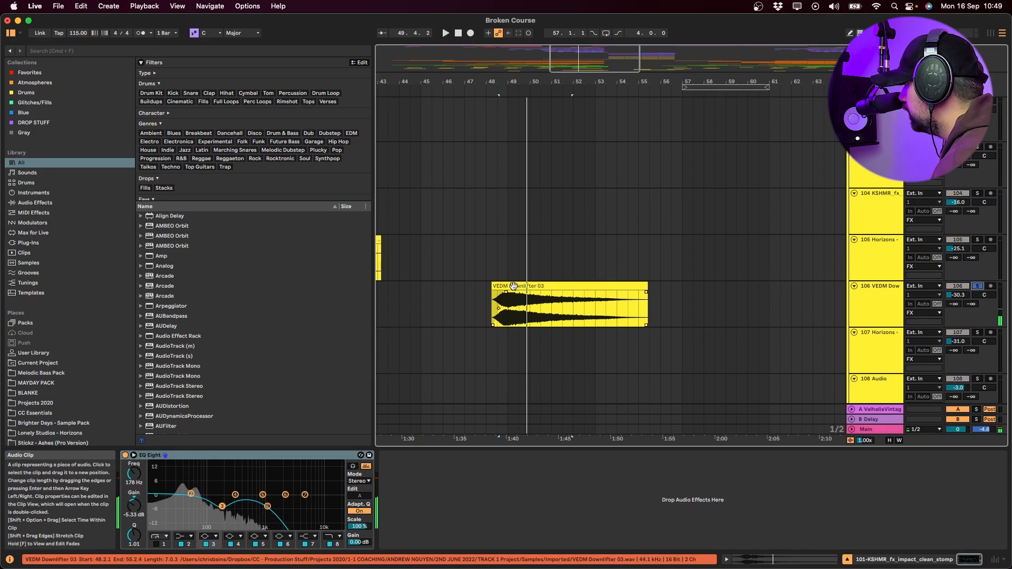
click(514, 287)
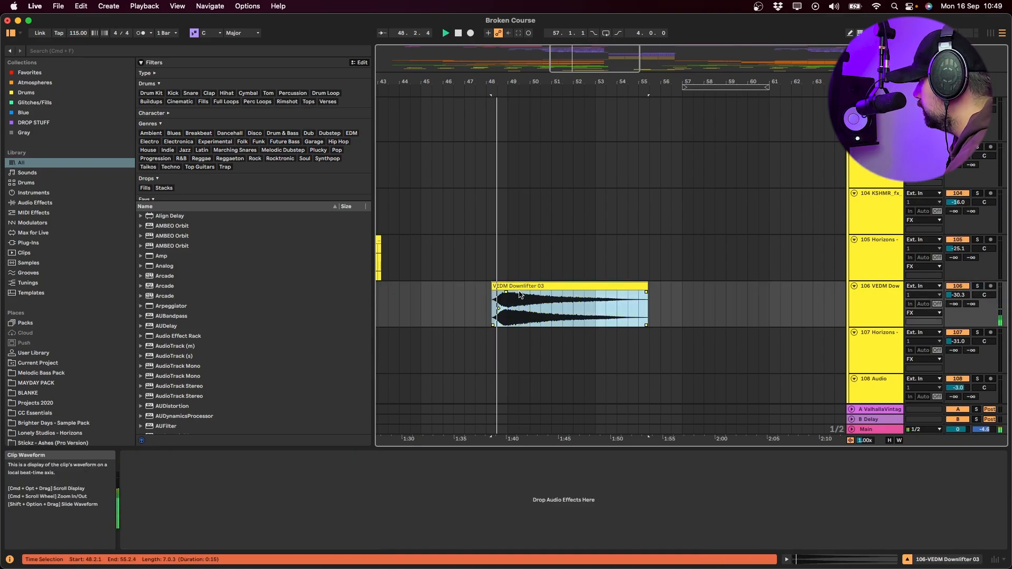
- Audition the VEDM Uplifter track further down the FX group, toggling its solo during playback
scroll(511, 316, down, 8)
scroll(510, 321, down, 6)
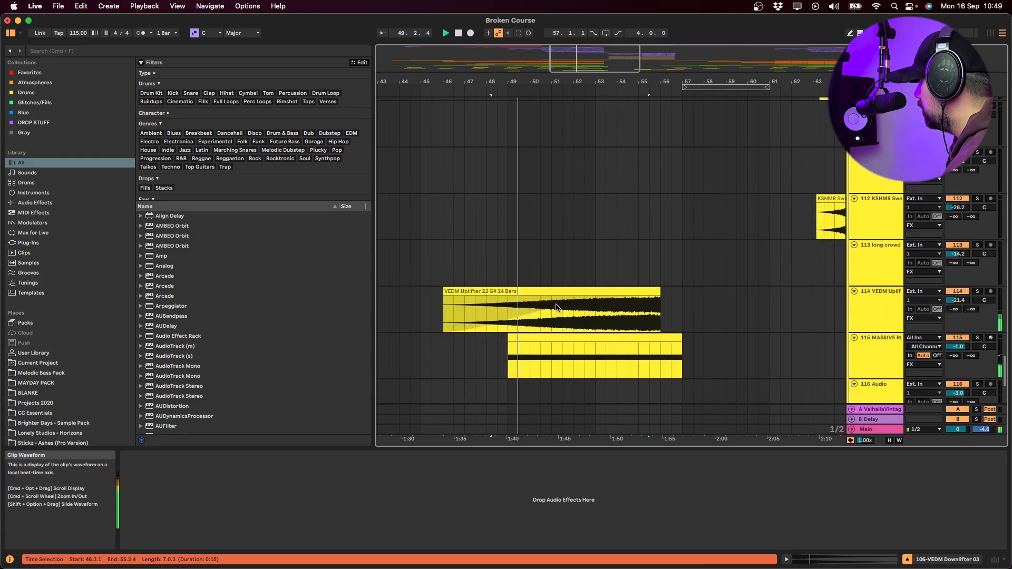
click(882, 326)
key(s)
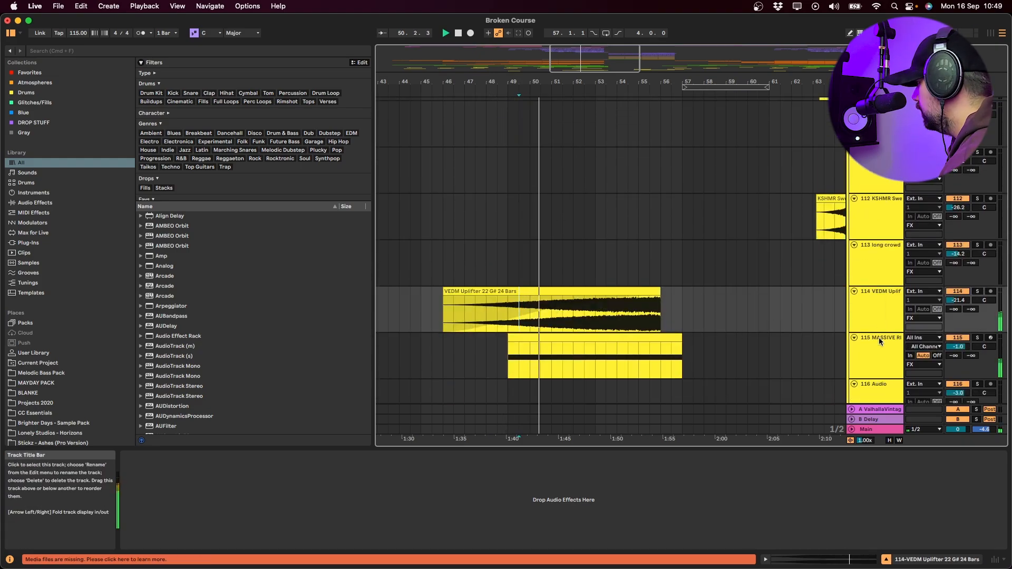
- Solo the MASSIVE RISER track and play its clip from the start
click(870, 368)
key(s)
click(630, 336)
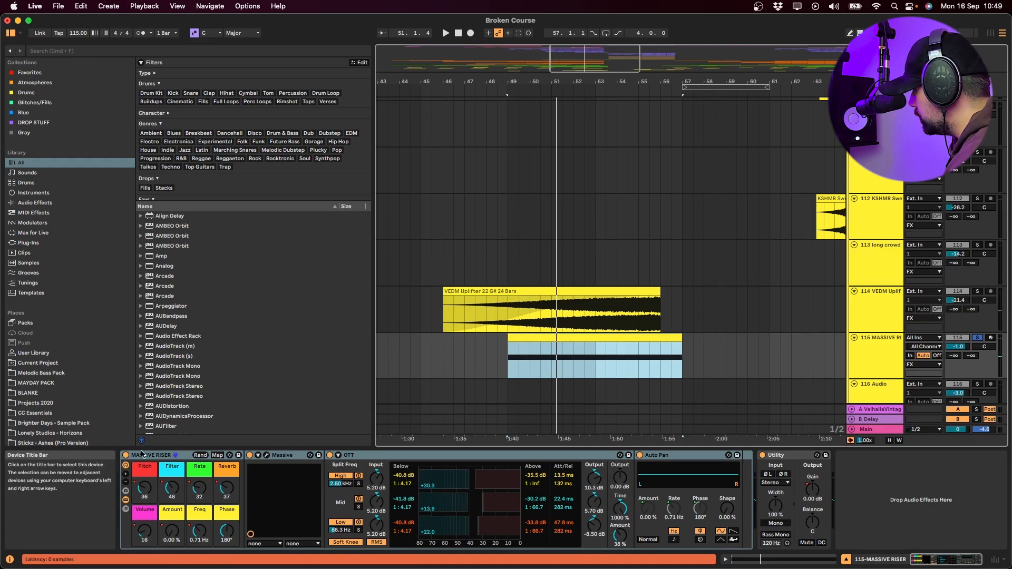
key(space)
key(space)
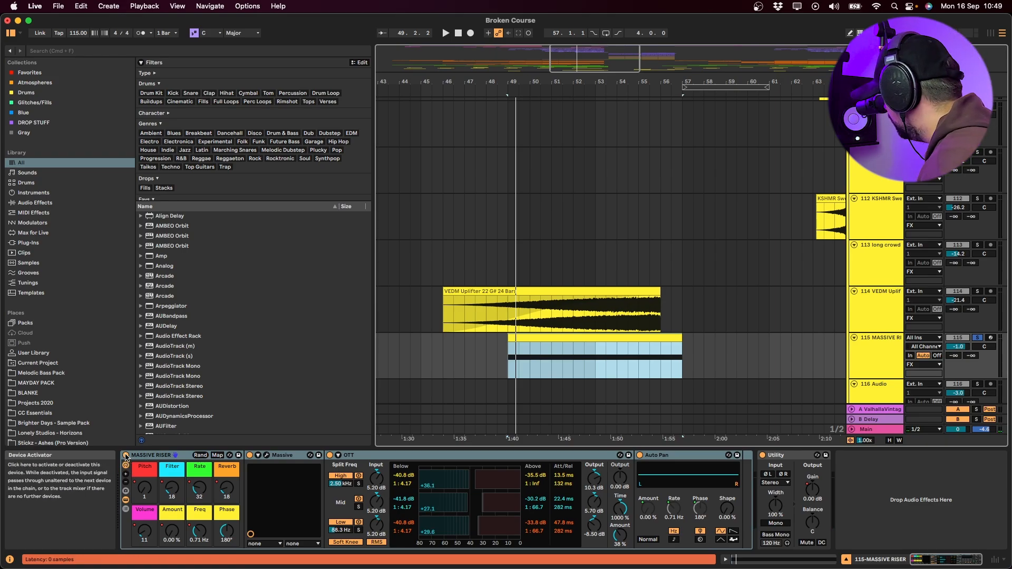
- Switch the MASSIVE RISER rack off during the playback check and turn it back on
click(125, 456)
key(space)
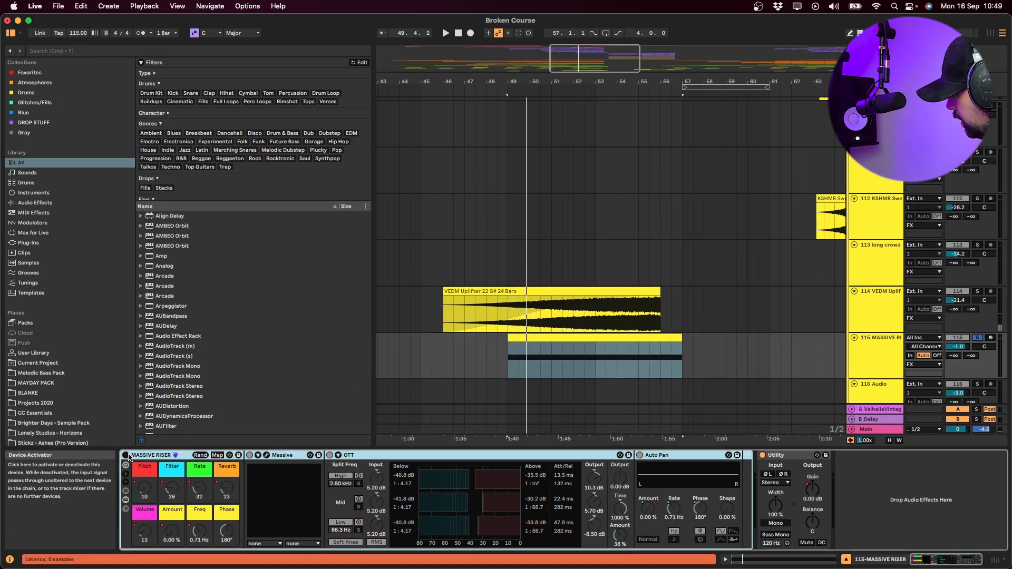
click(125, 457)
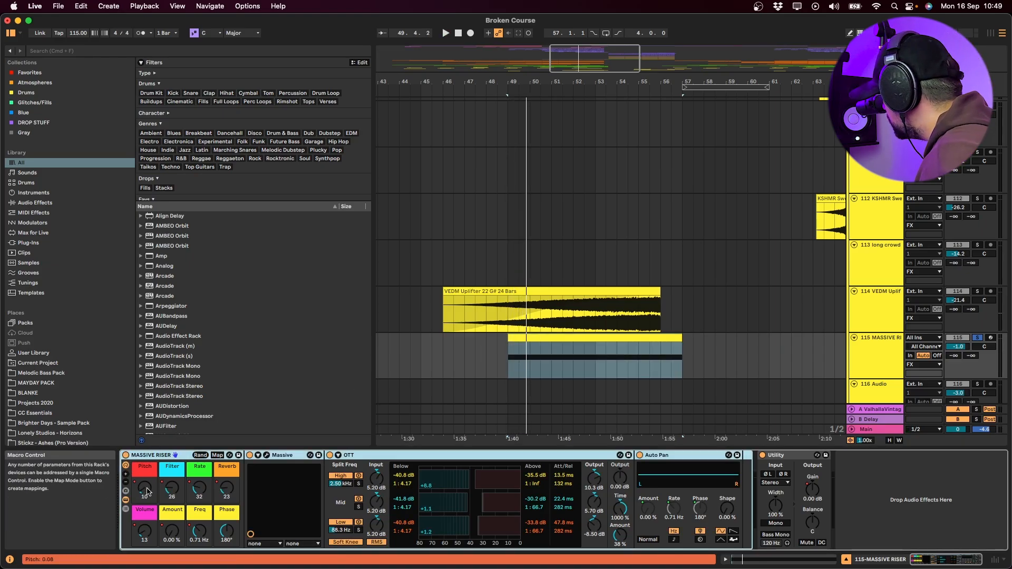
- Show automation and examine the riser's Filter and Rate macro envelopes, playing from 52.3.1 and selecting bars 53 to 55
key(a)
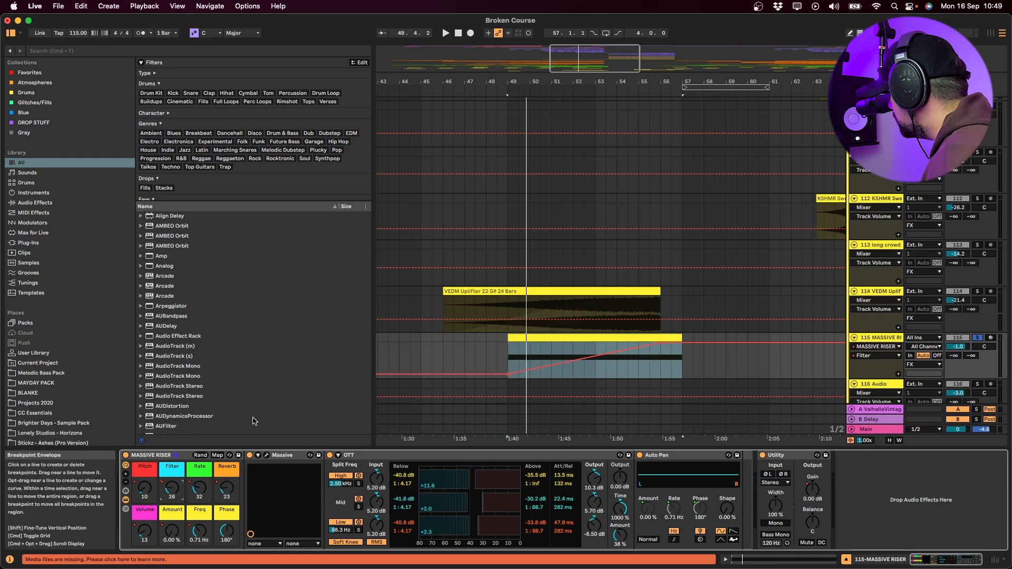
click(584, 363)
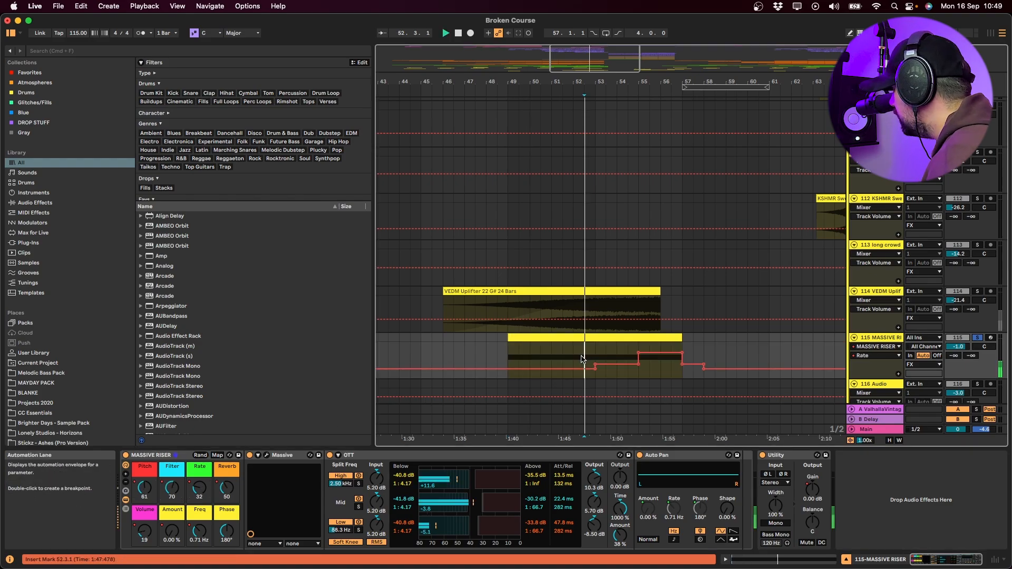
drag(600, 360, 639, 361)
- Display the automation envelopes of the MASSIVE RISER rack's Reverb, Volume and Amount macros in turn
click(227, 489)
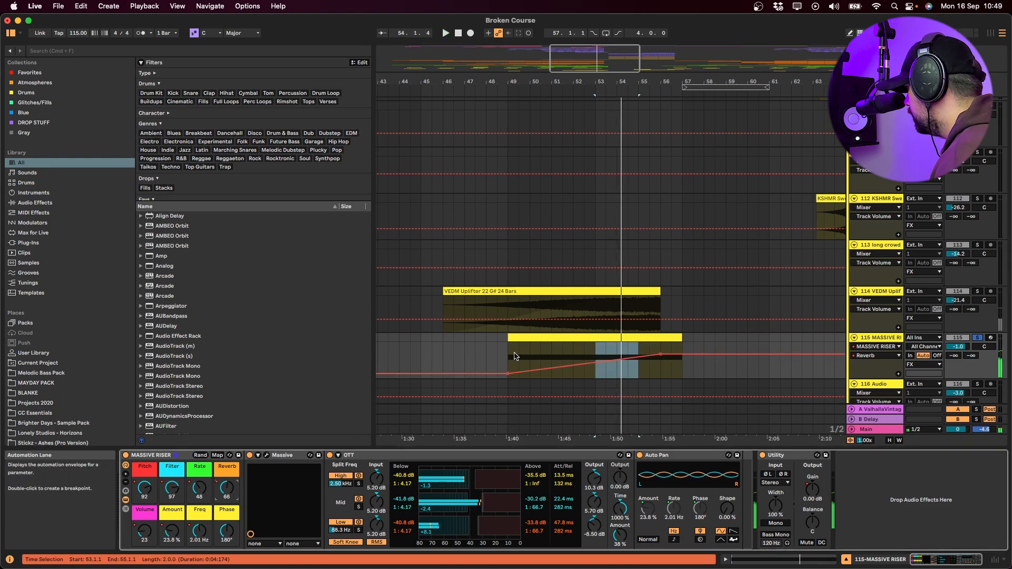
click(146, 537)
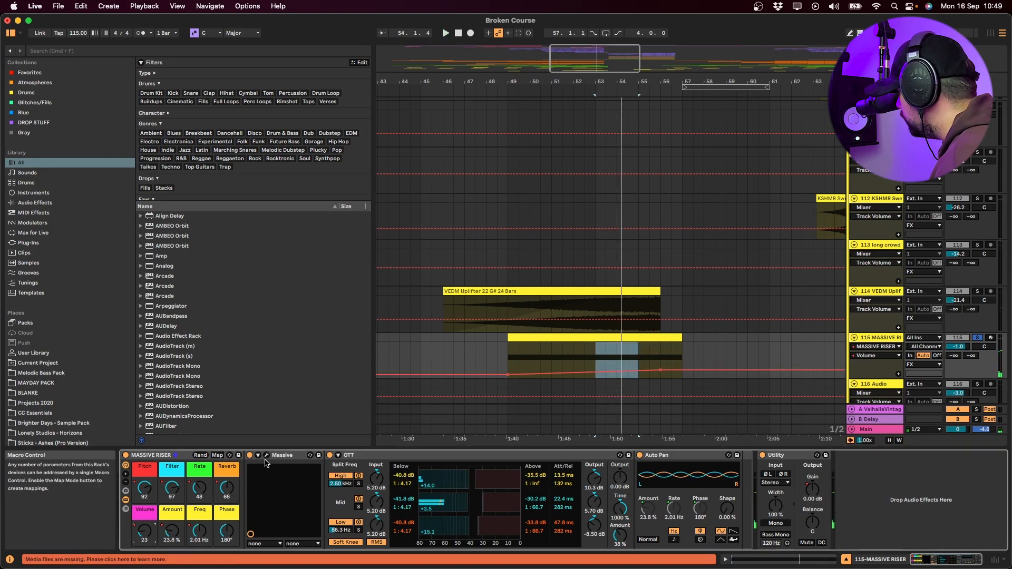
click(172, 531)
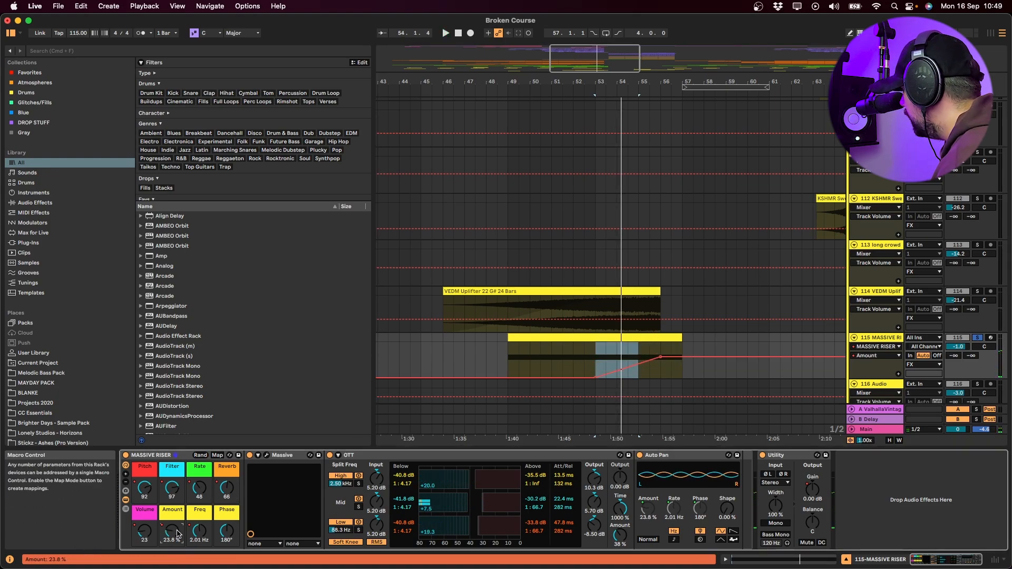
- Play the riser from 53.1.1 with its Amount envelope displayed, and hide the automation
click(619, 368)
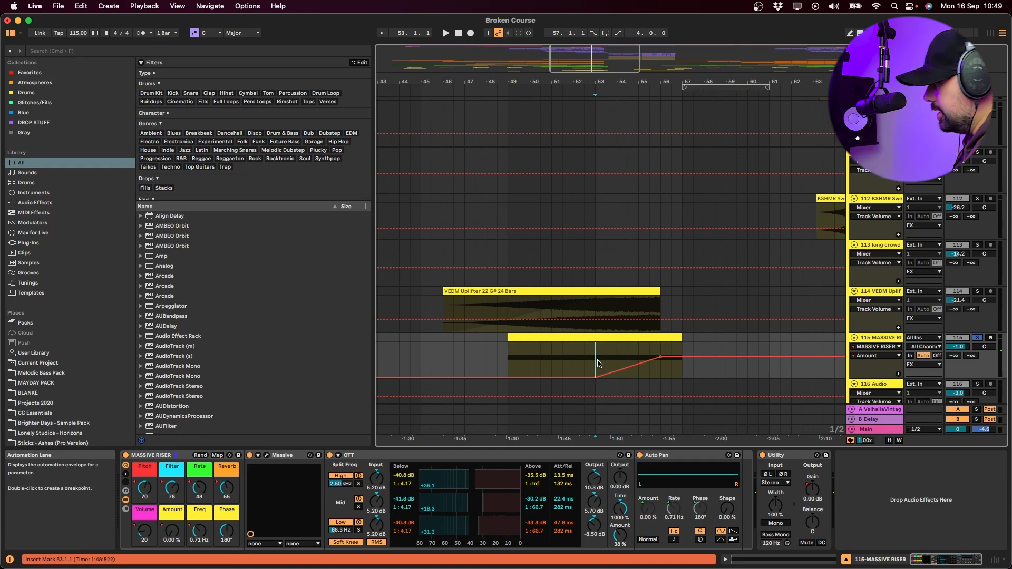
key(space)
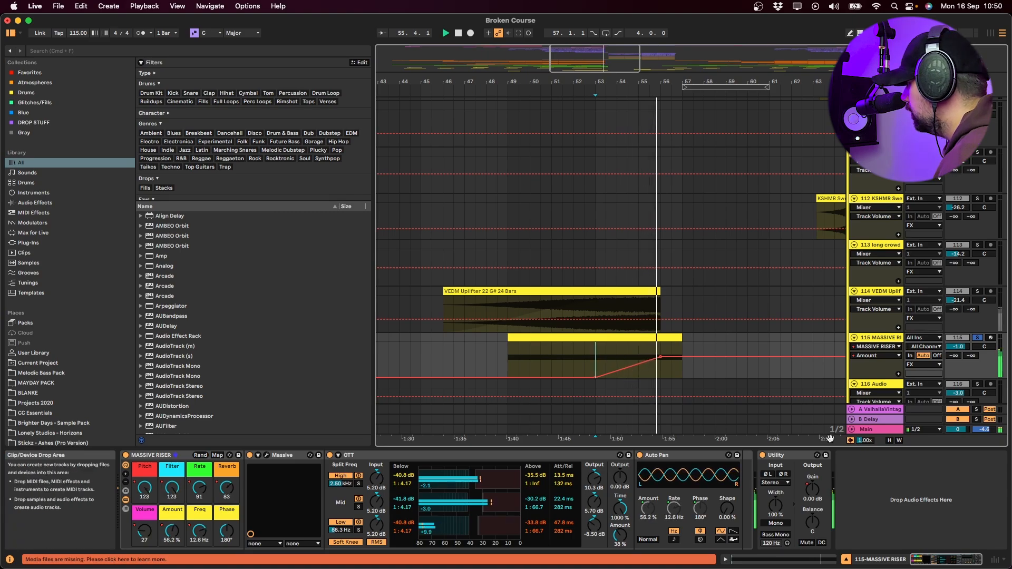
key(a)
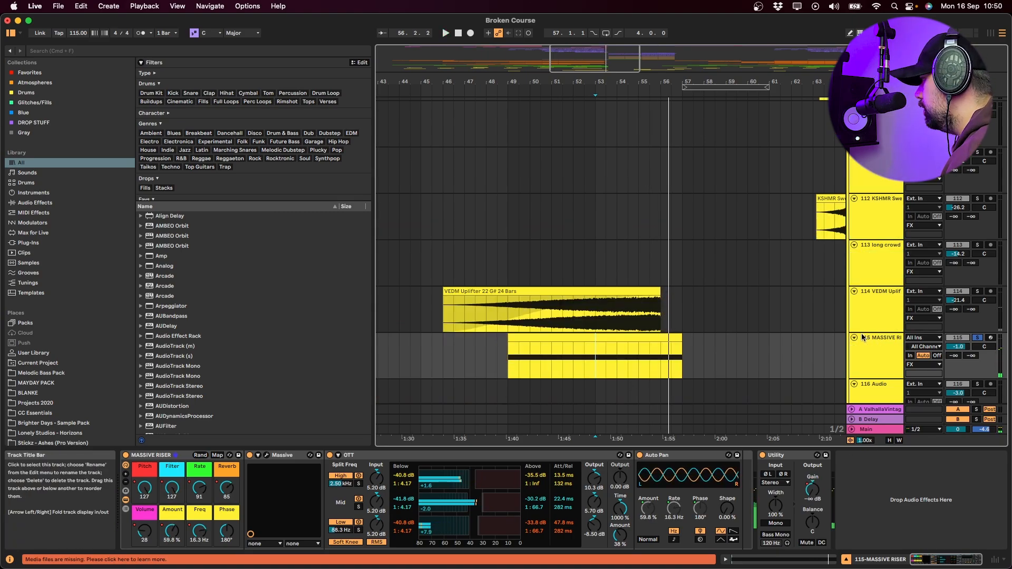
- Collapse all the track groups and unfold the DROP group
scroll(876, 327, up, 15)
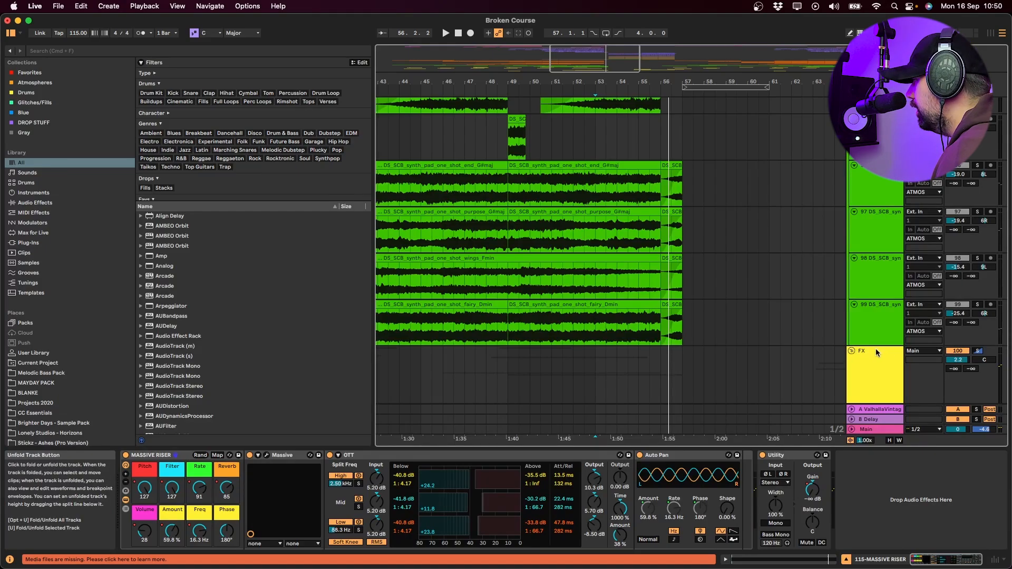
alt+click(852, 351)
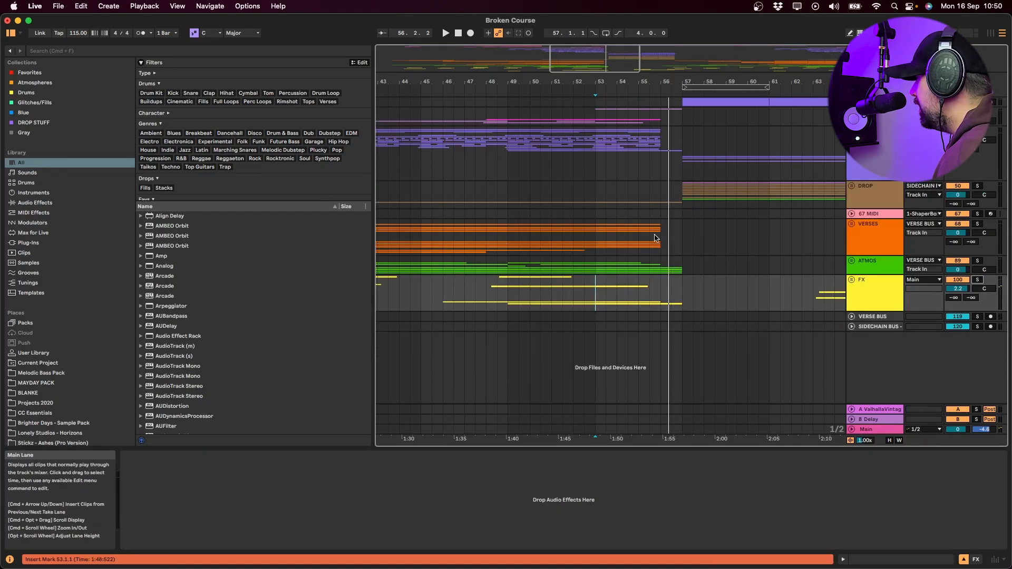
click(624, 214)
key(minus)
key(minus)
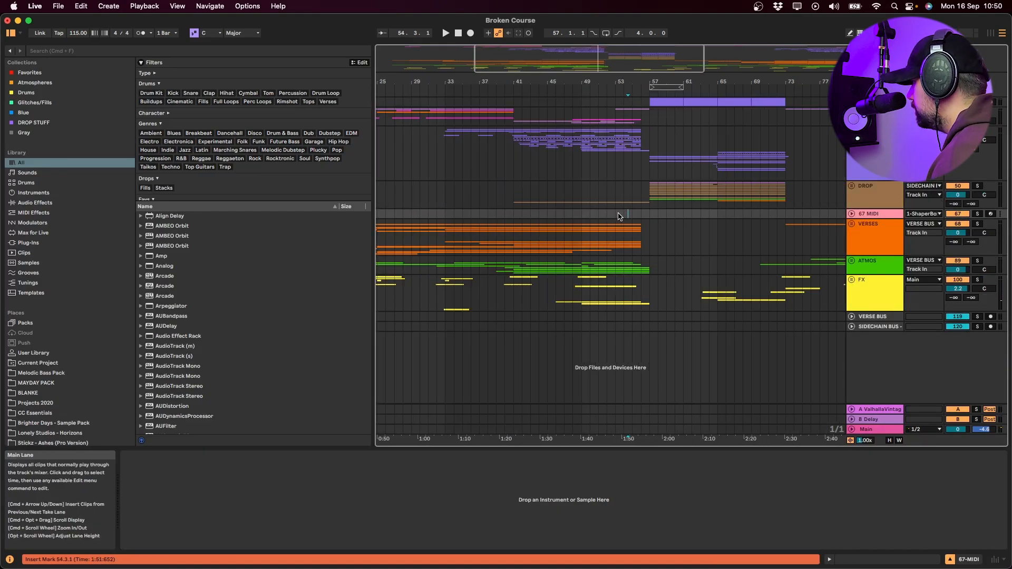
click(633, 196)
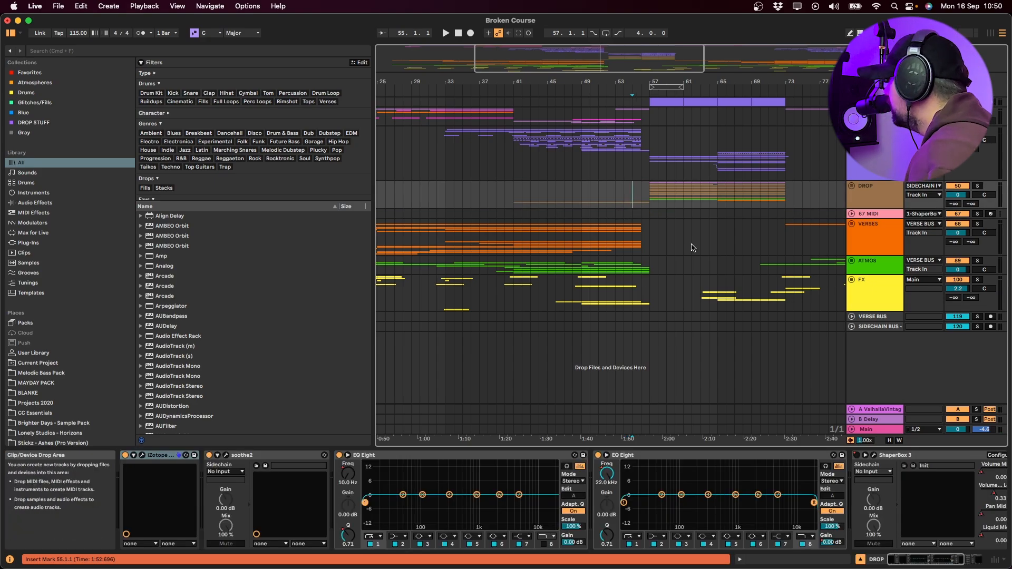
click(852, 186)
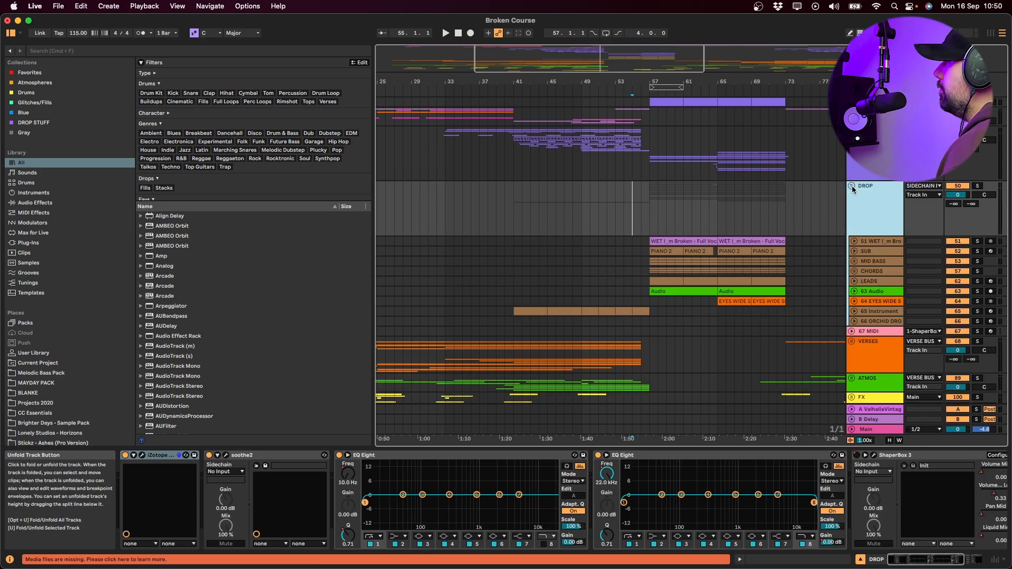
- Solo and unfold track 65 Instrument Rack in the DROP group, and play its first clip from 41.1.1
click(876, 311)
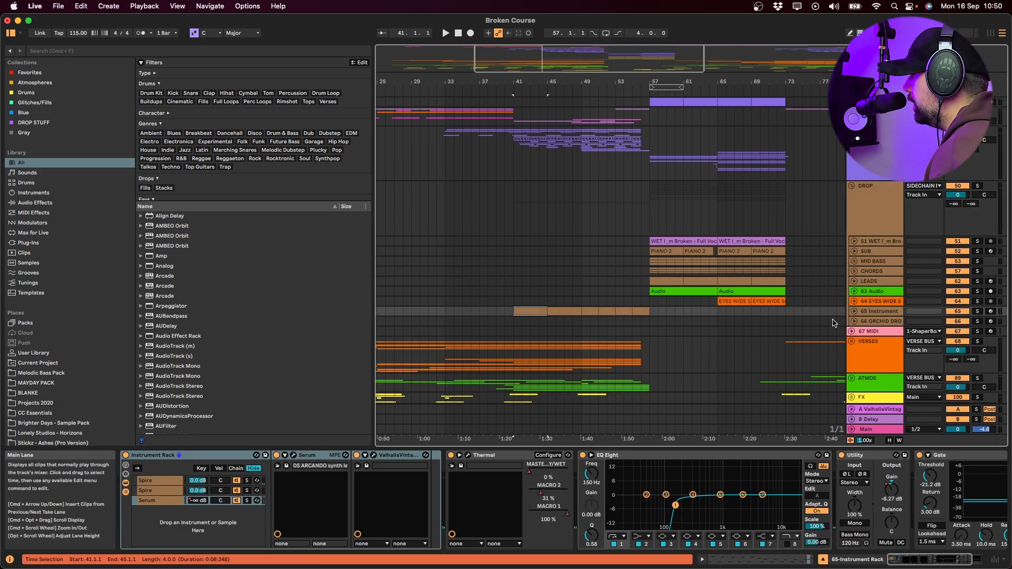
click(855, 311)
click(530, 332)
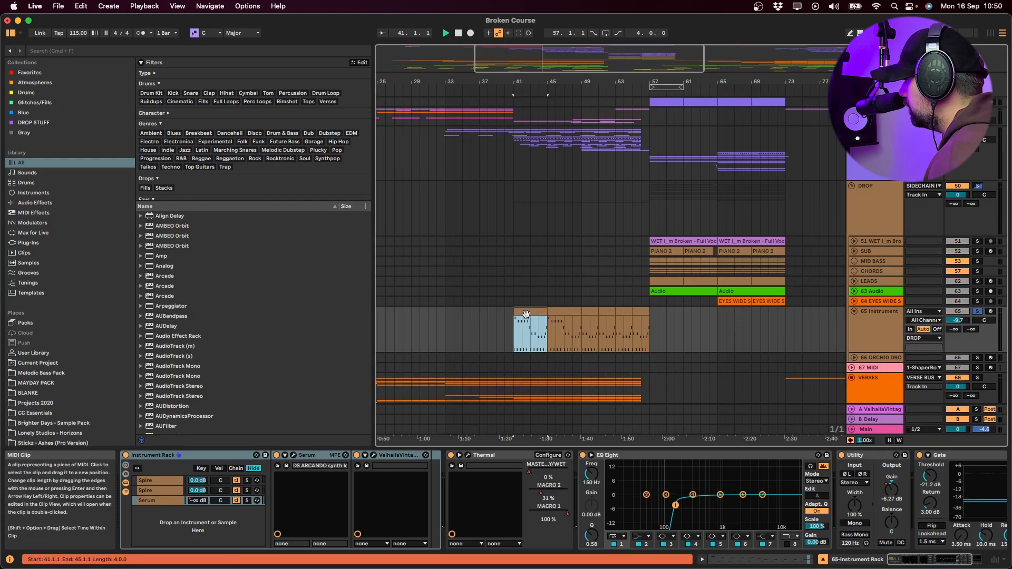
key(space)
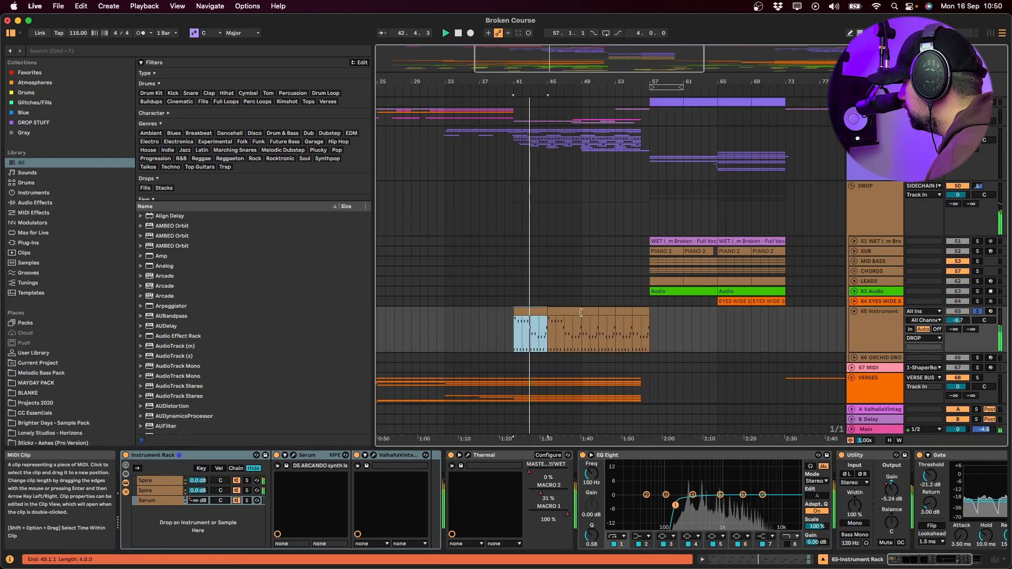
- Audition the instrument track with the DRUMS group from 48.1.1 and 49.1.1, and toggle Thermal to compare
click(853, 167)
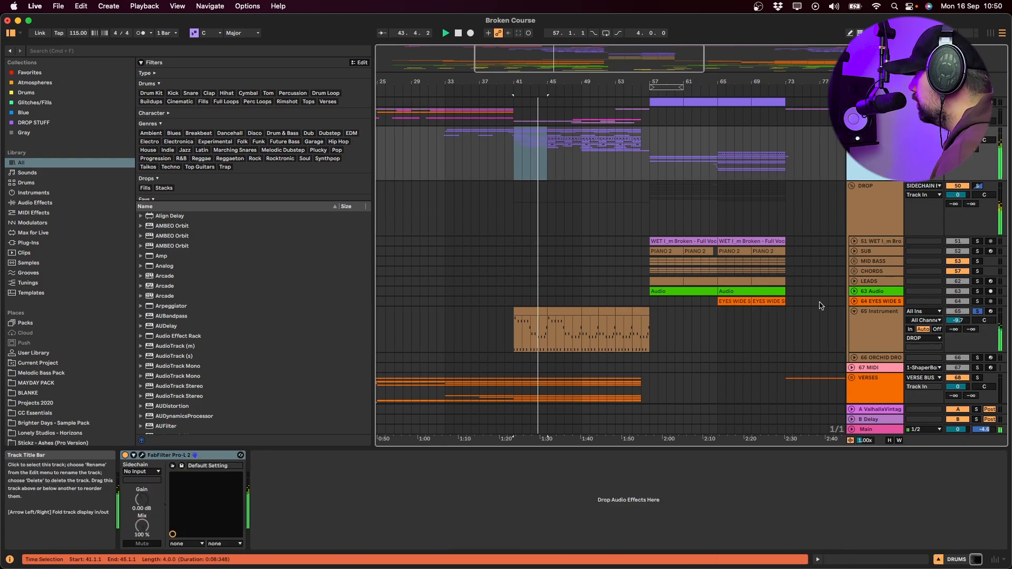
click(574, 340)
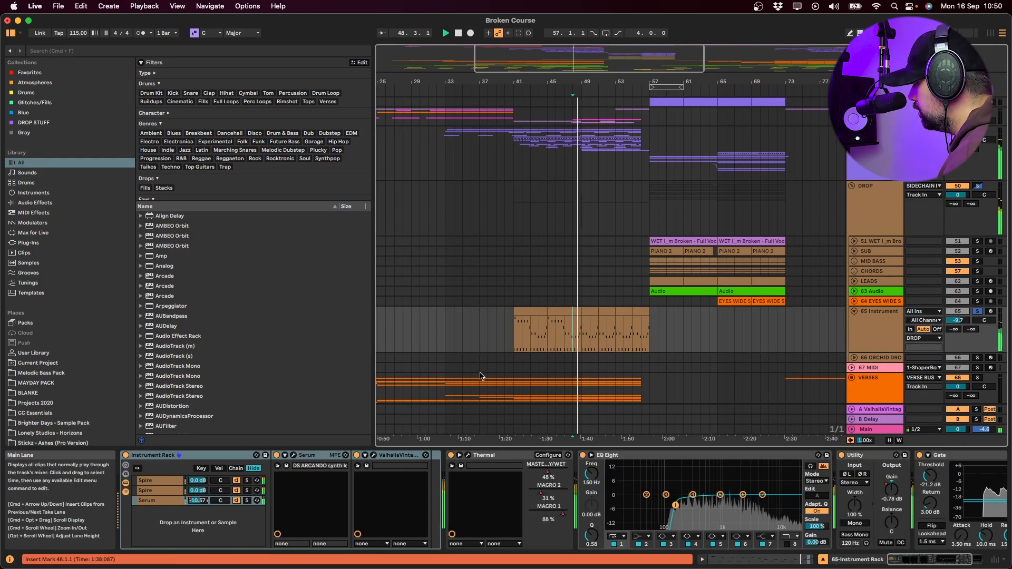
click(558, 334)
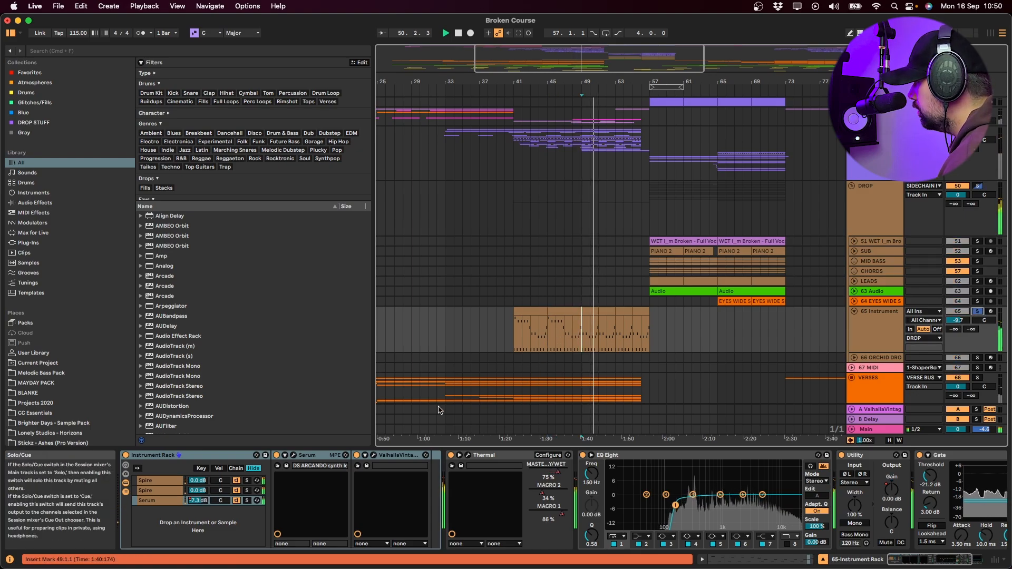
click(451, 455)
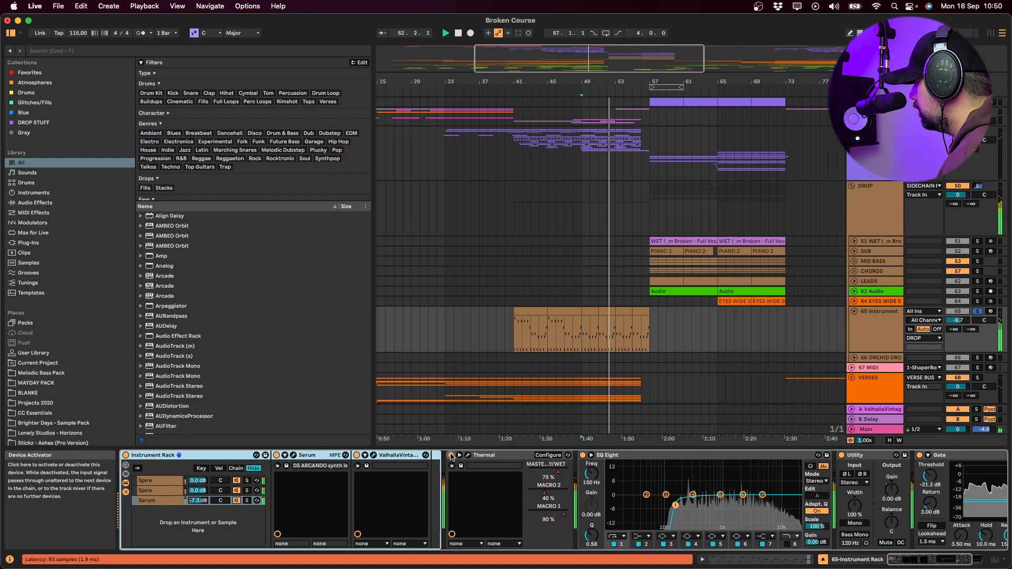
key(space)
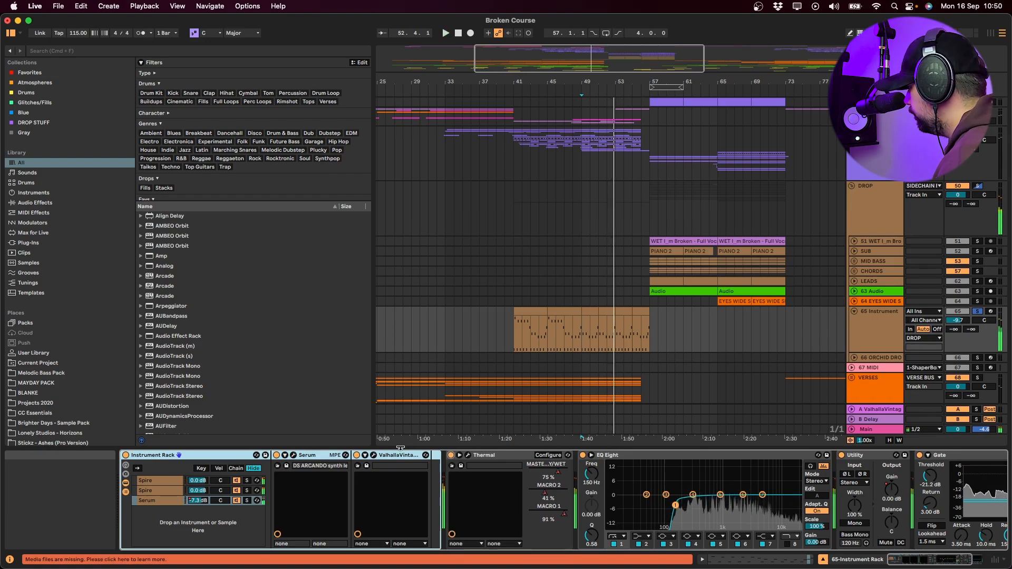
- Solo the first Spire chain in the instrument rack and play its clip from 41.1.1
click(247, 480)
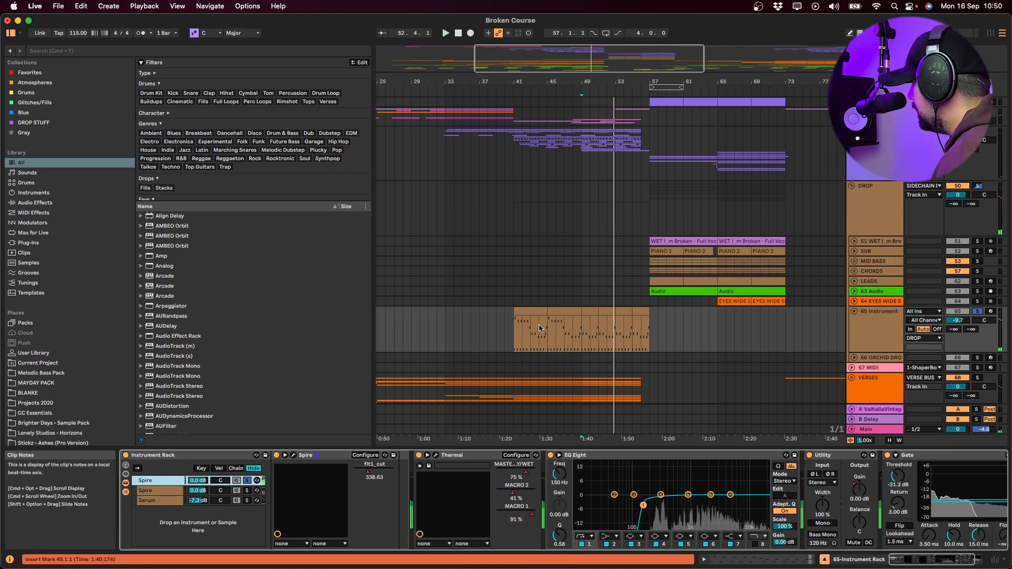
click(530, 312)
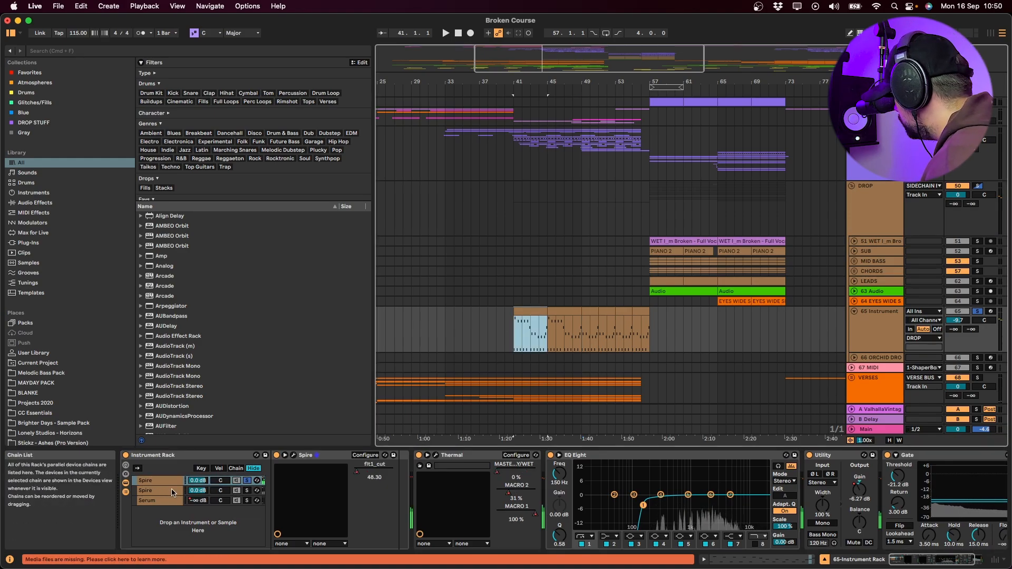
key(space)
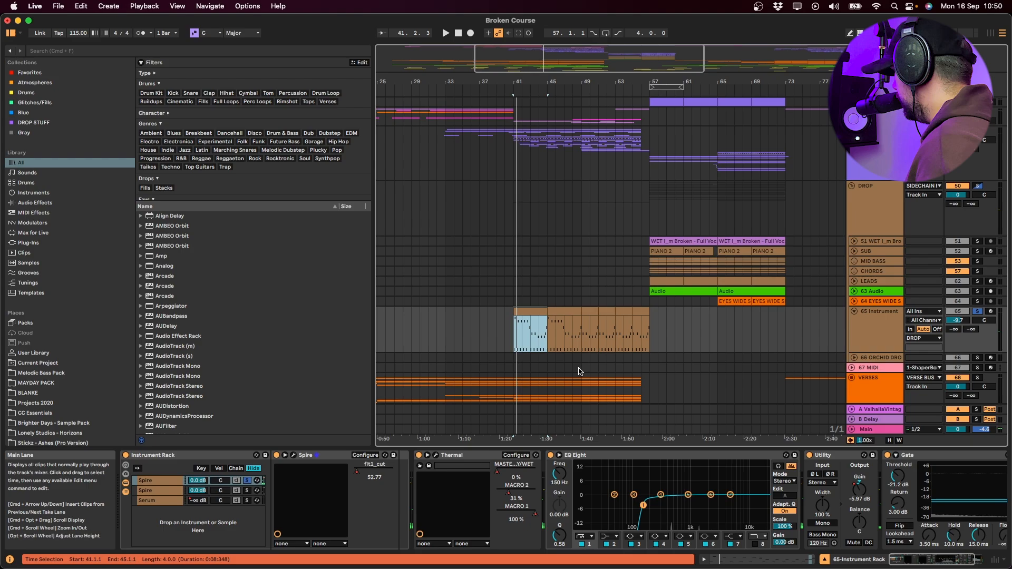
key(space)
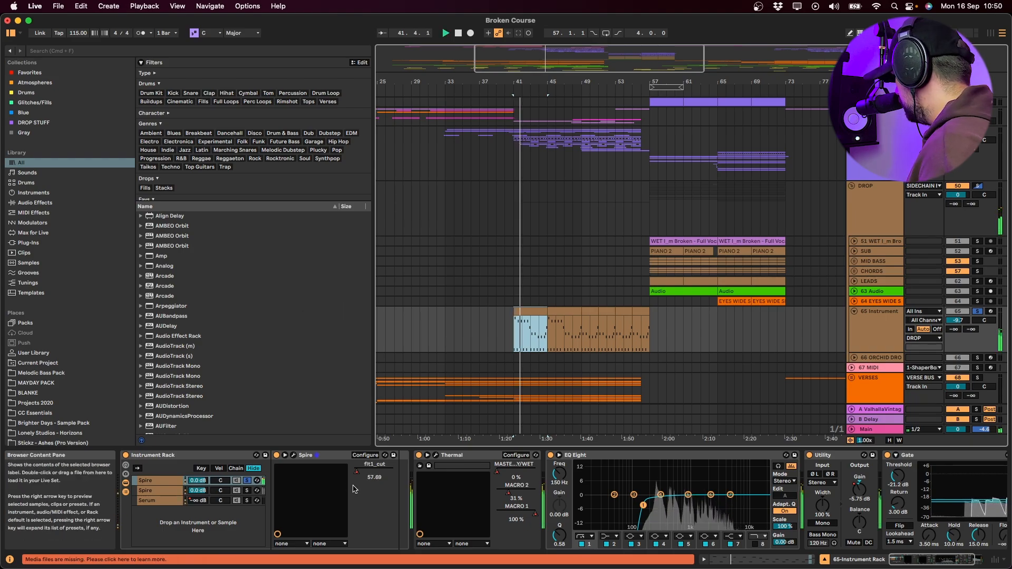
- Play the soloed Spire chain from the clip at 49.1.1 and toggle Thermal to compare the sound
click(595, 311)
key(space)
key(space)
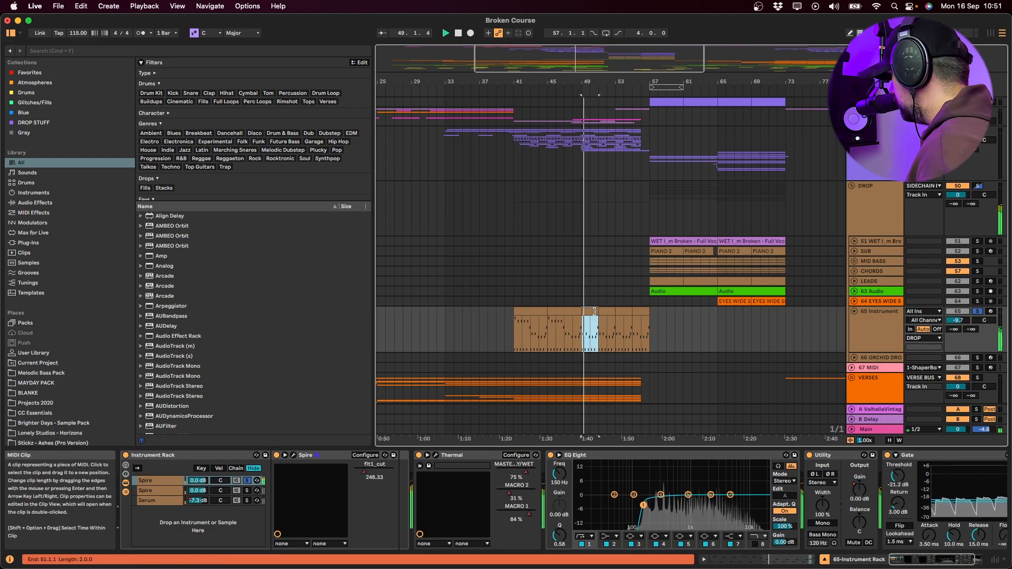
click(420, 455)
key(space)
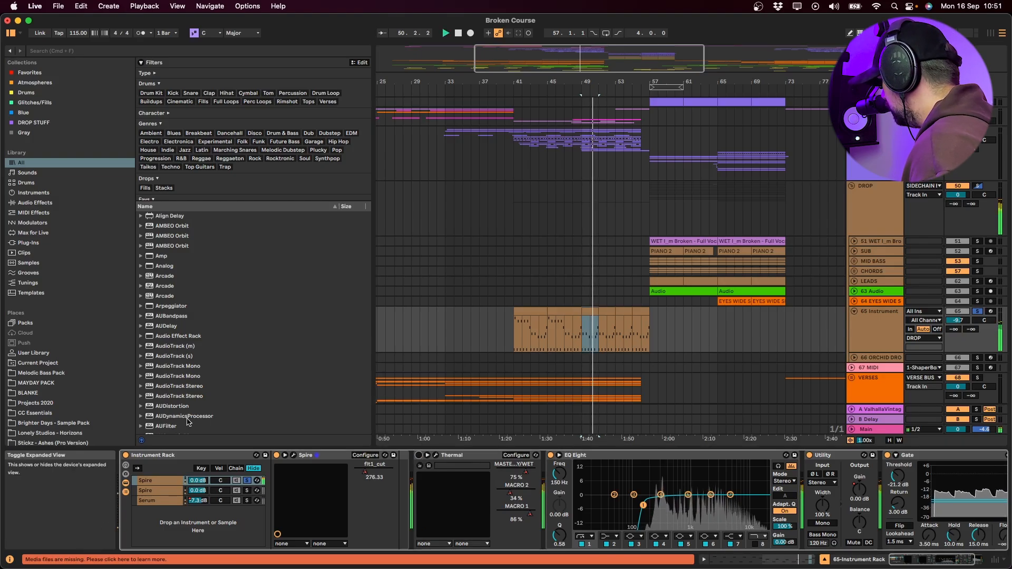
- Solo the second Spire chain and the Serum chain in turn, audition them from 49.1.1, and release the Serum solo
click(246, 491)
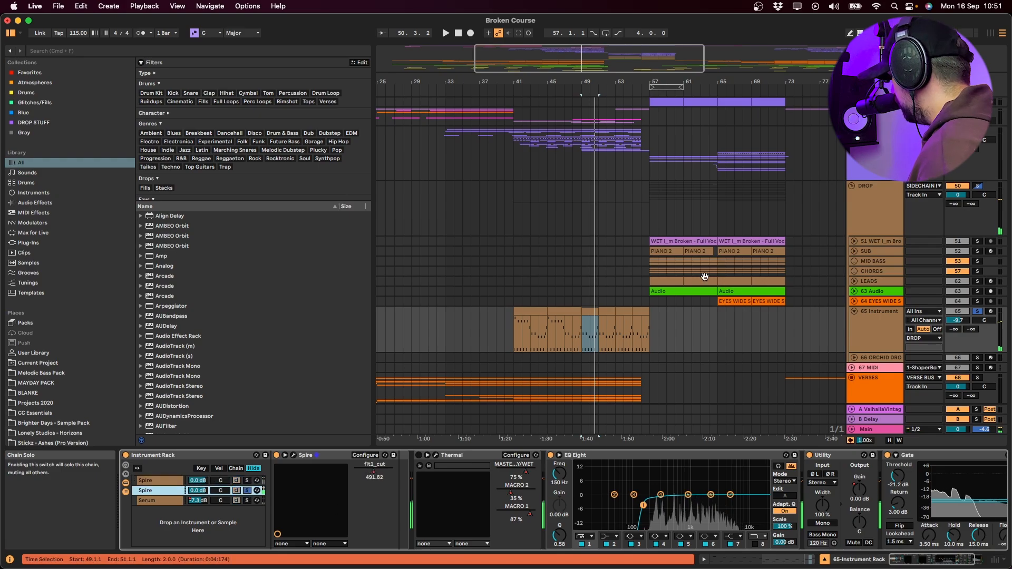
click(247, 500)
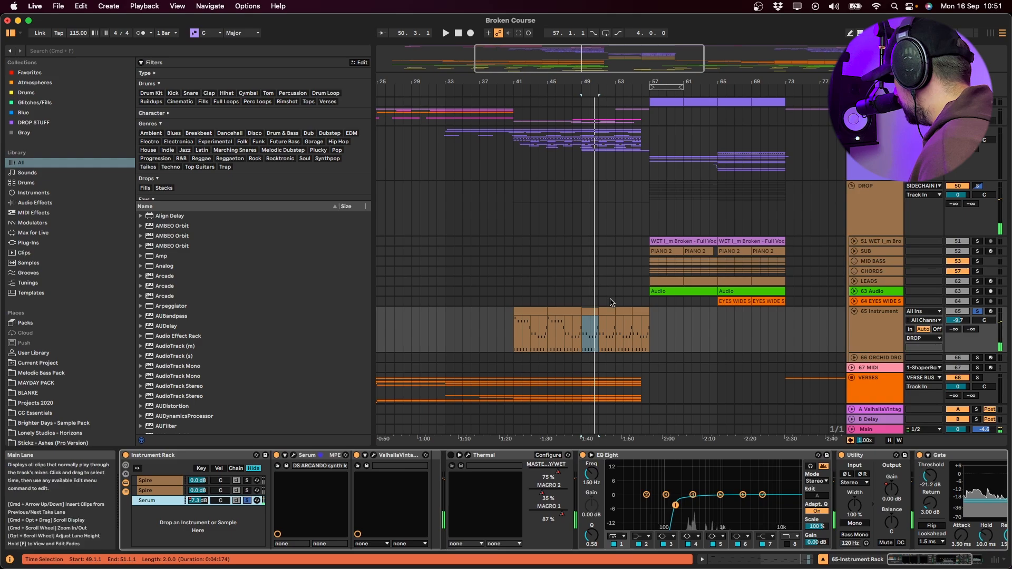
key(space)
click(249, 500)
click(864, 341)
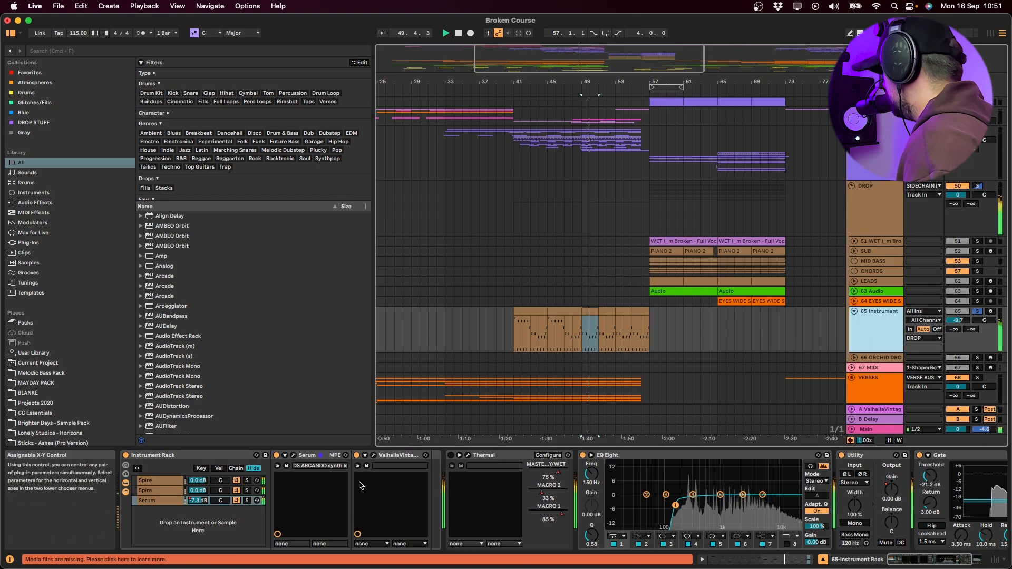
- Turn Thermal on for the full instrument rack, play from 47.1.1, and look over Thermal's plug-in window before closing it
key(space)
click(450, 455)
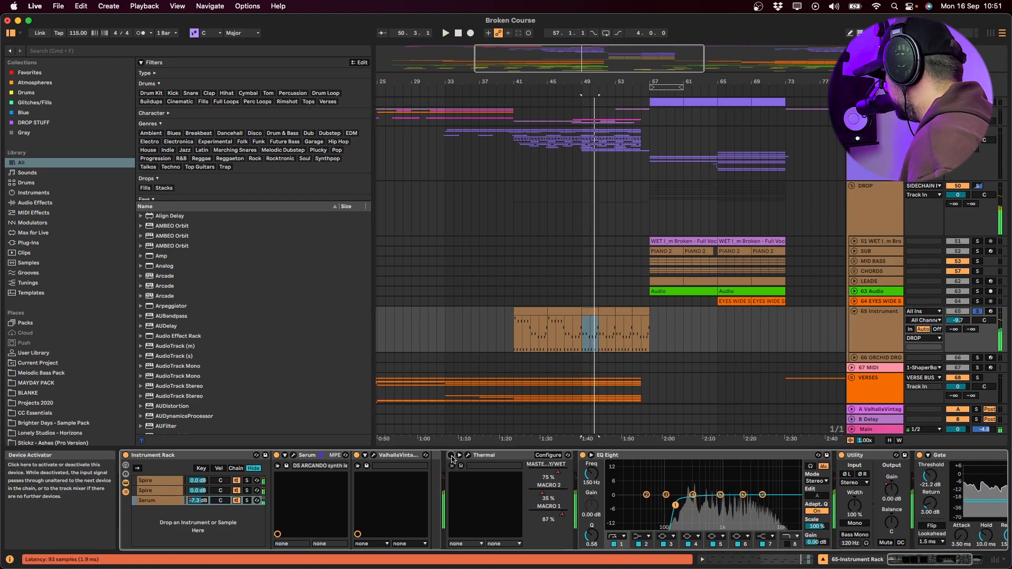
click(569, 338)
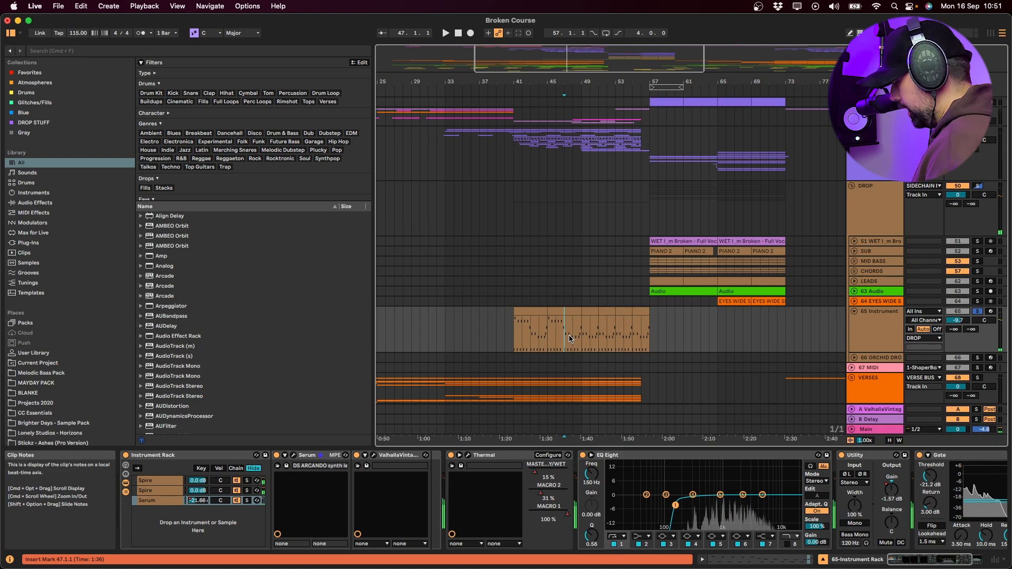
scroll(569, 338, up, 3)
key(space)
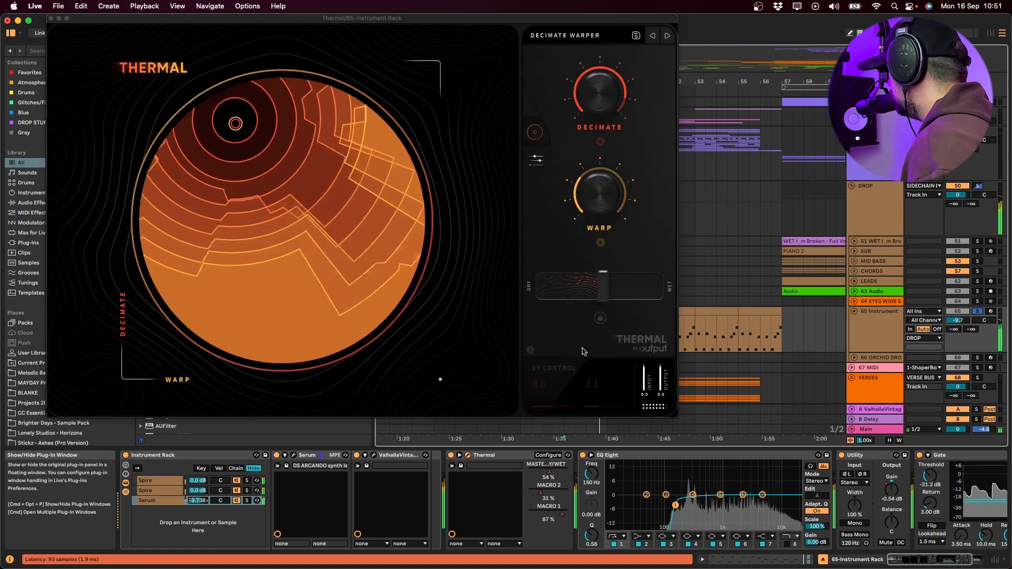
drag(576, 21, 746, 126)
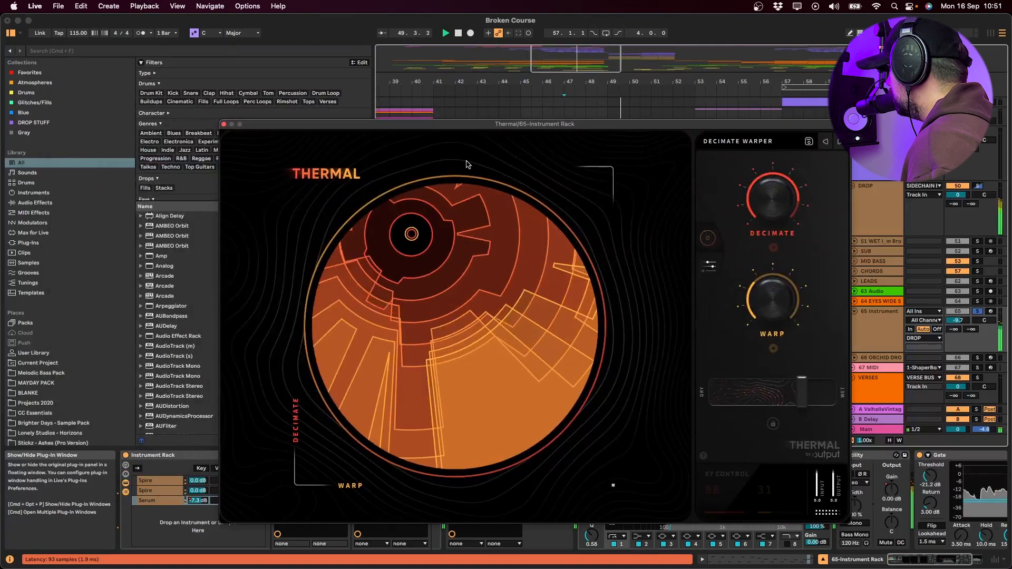
click(221, 123)
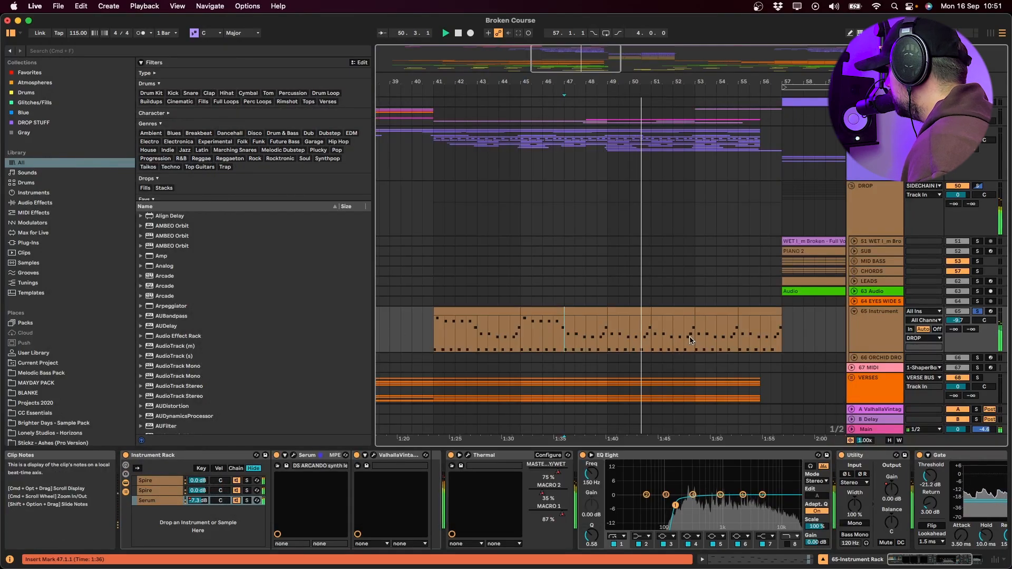
- Solo the DRUMS and VERSES groups together with the instrument track and play from 47.3.1 and 45.1.1
click(647, 148)
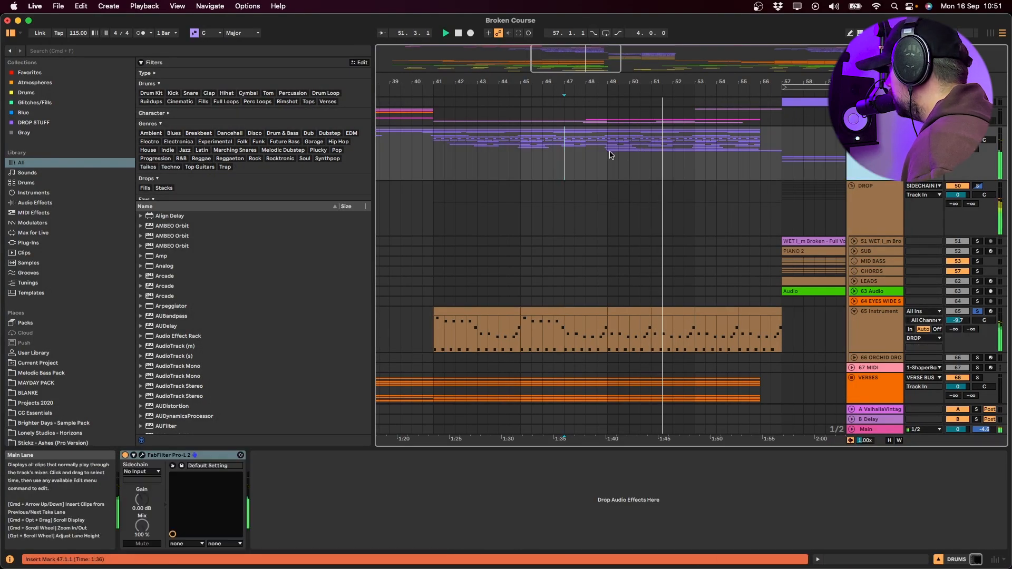
click(574, 329)
click(875, 385)
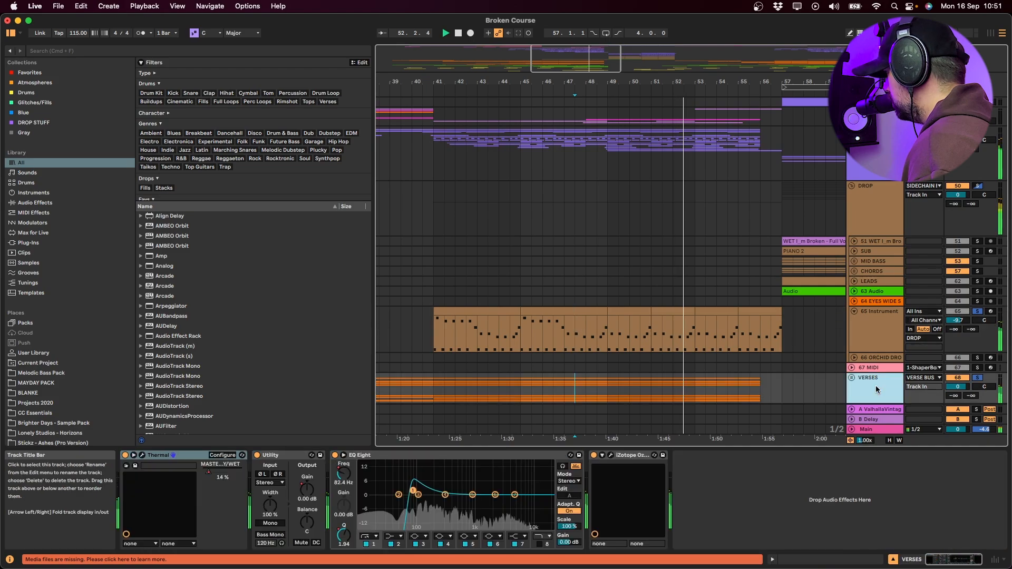
key(s)
scroll(875, 385, down, 4)
click(574, 250)
key(space)
key(space)
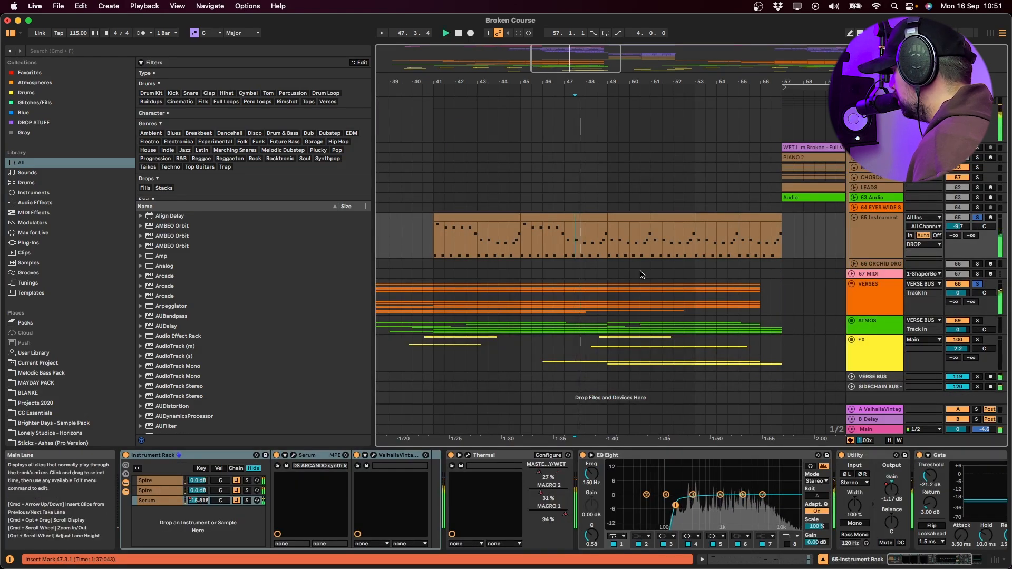
click(521, 250)
key(space)
key(space)
- Show the automation of Thermal's master dry/wet on instrument track 65
click(892, 246)
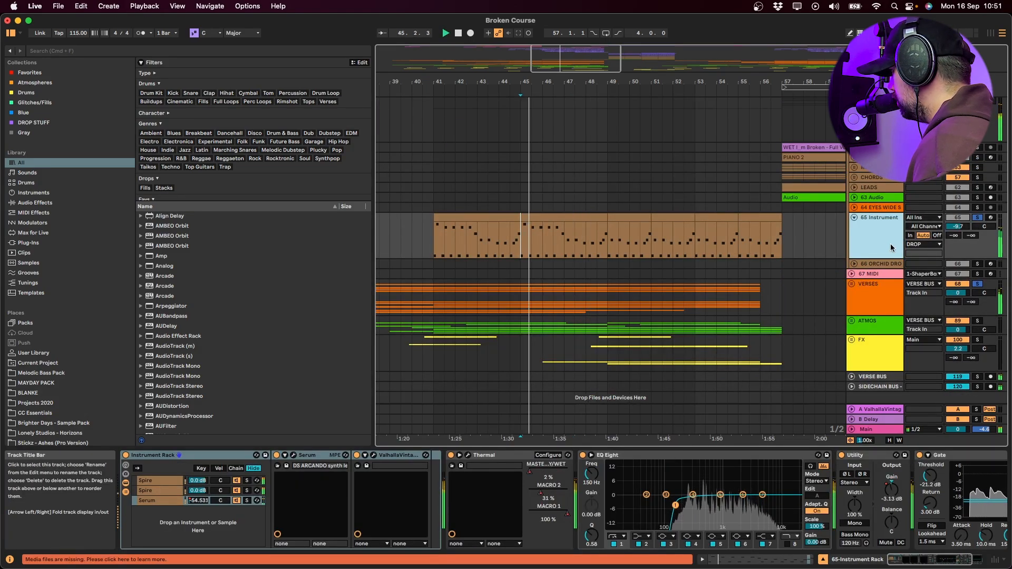
right_click(530, 474)
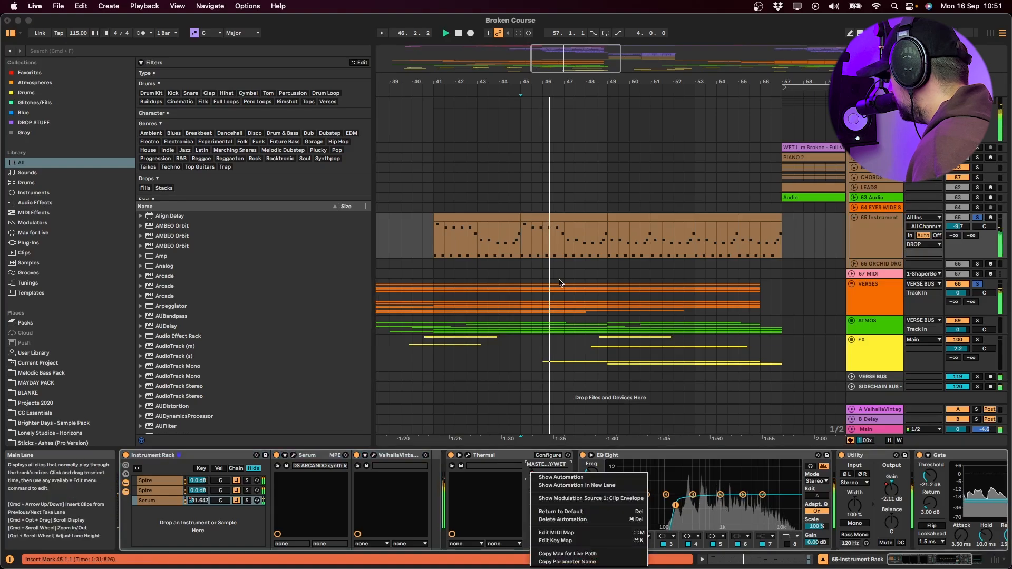
click(553, 479)
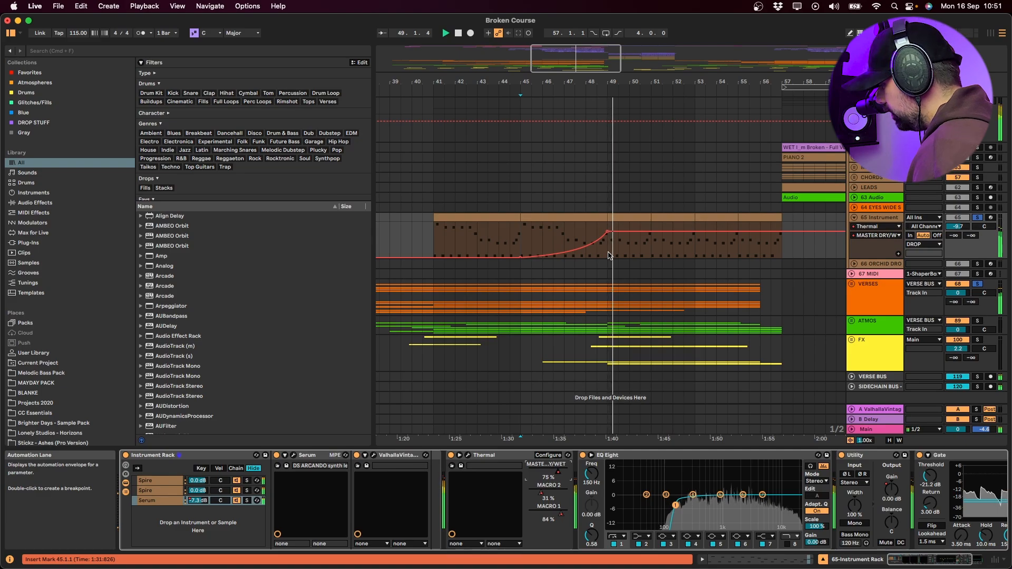
- Audition the section from 49.1.1 and 51.1.1, and select the VERSES group
click(610, 254)
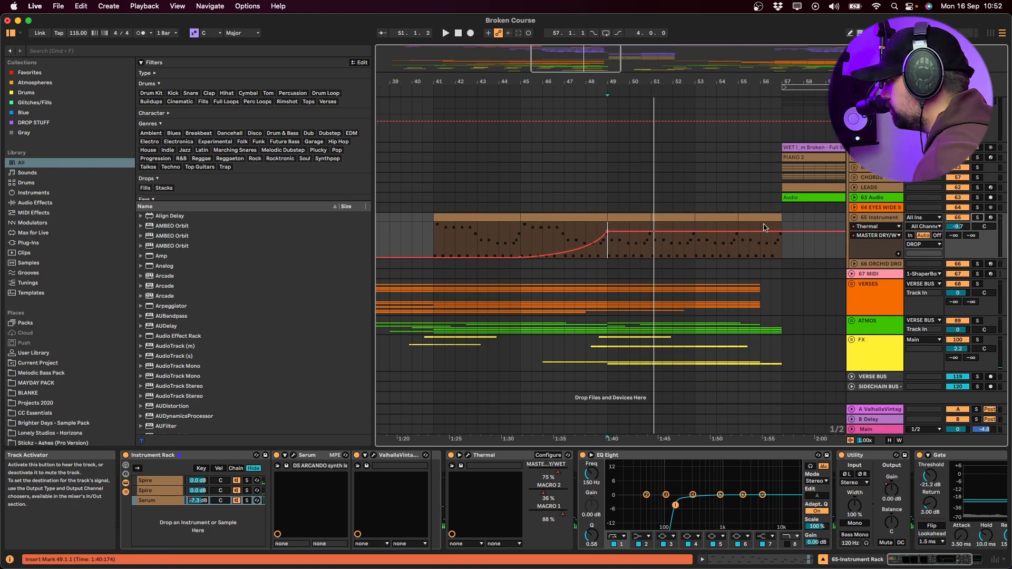
click(652, 257)
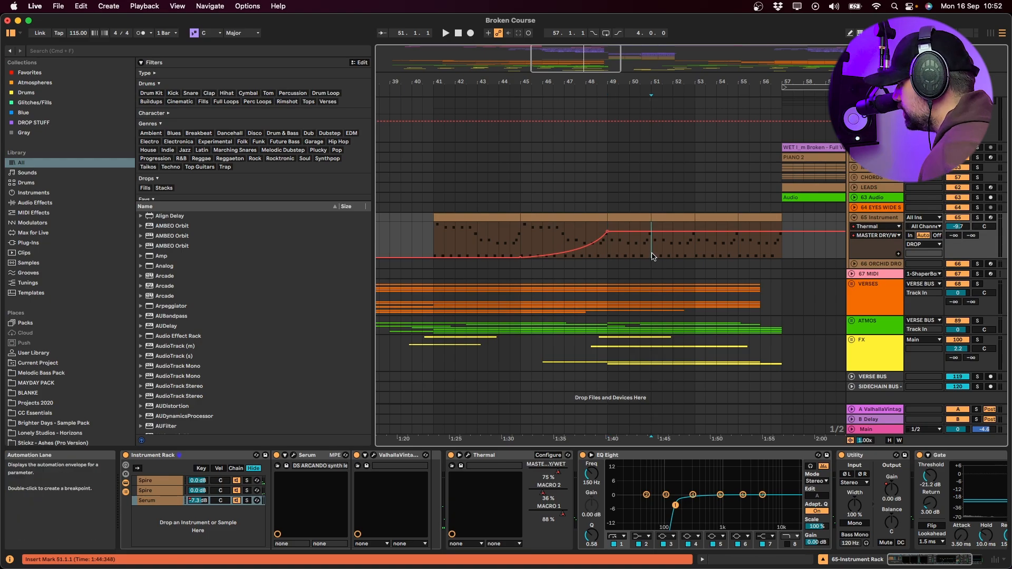
key(space)
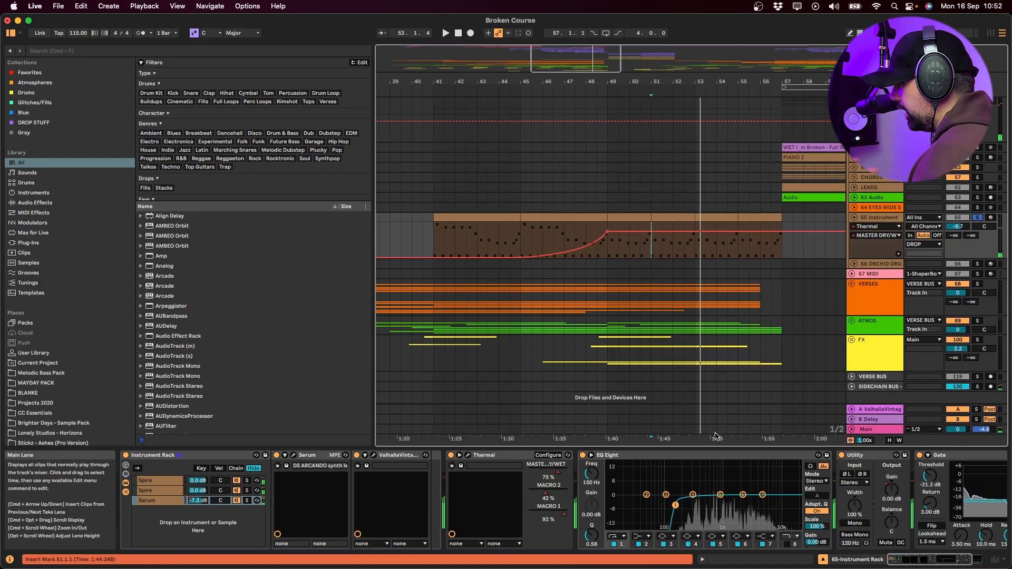
click(878, 300)
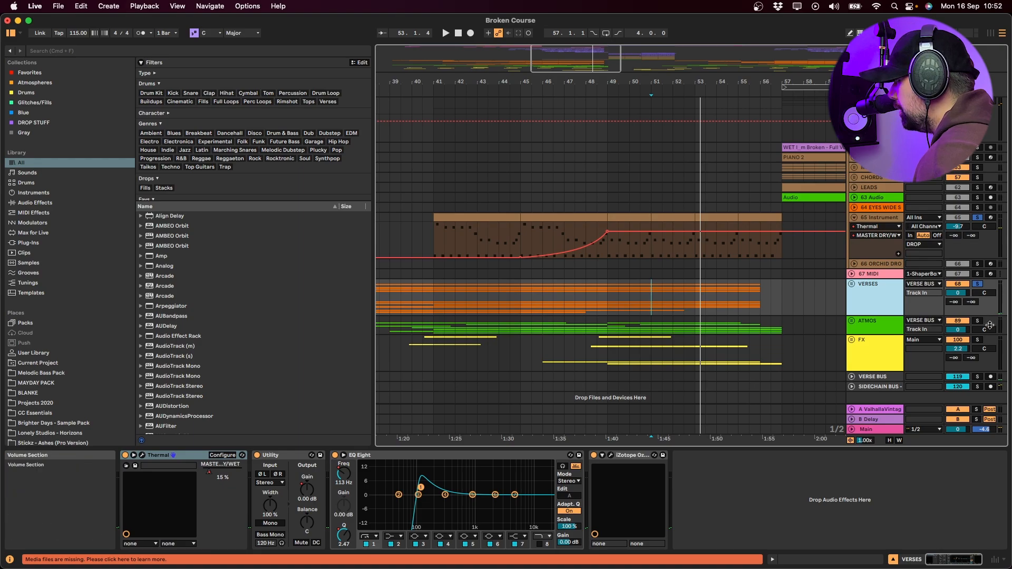
- Solo the wet vocal tracks 11 and 12, play them from 46.1.1, and mark 48.3.1 in the freeze-tail clip
scroll(634, 338, up, 3)
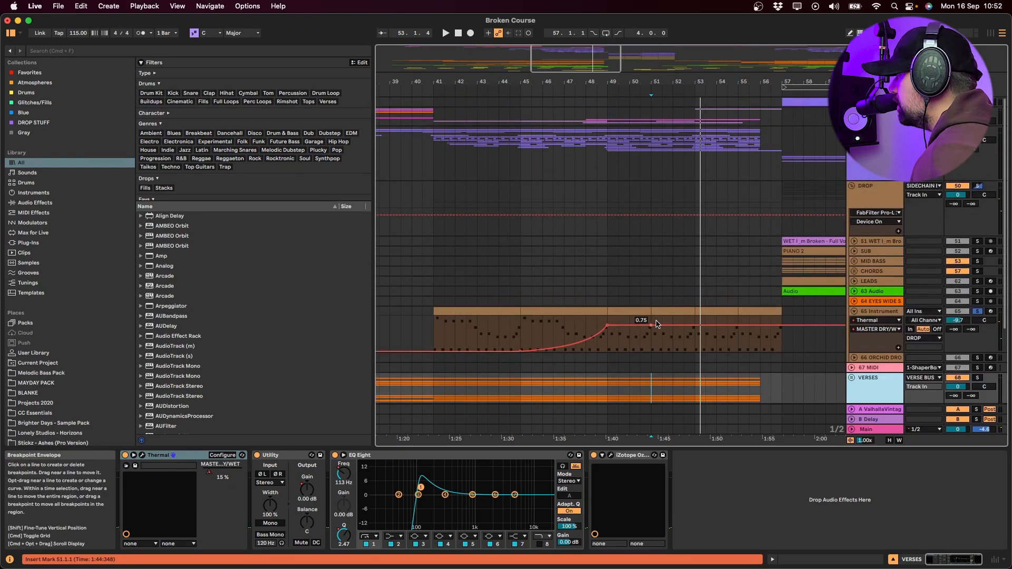
scroll(626, 190, up, 10)
scroll(626, 190, down, 8)
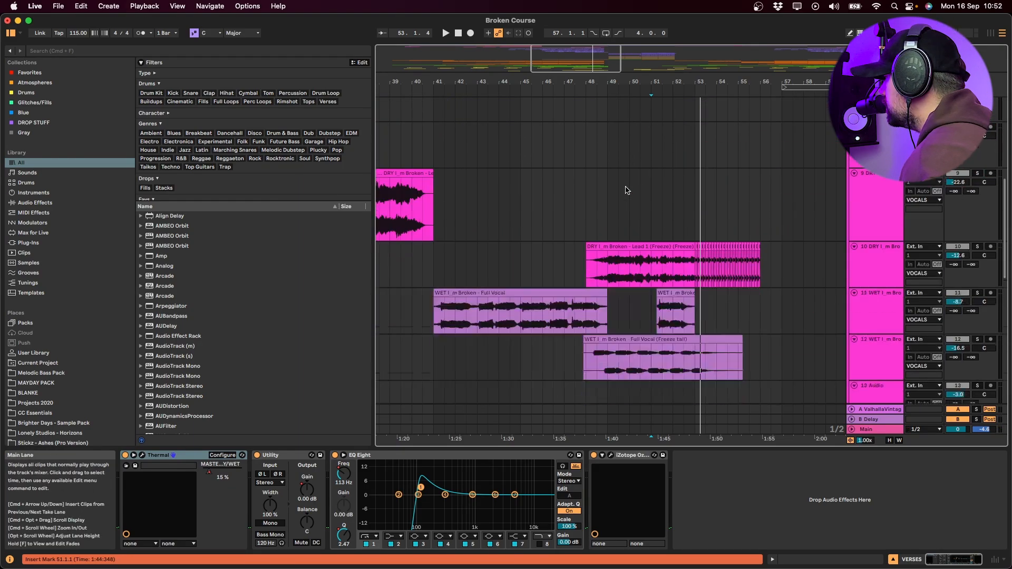
click(600, 329)
click(543, 288)
key(s)
key(space)
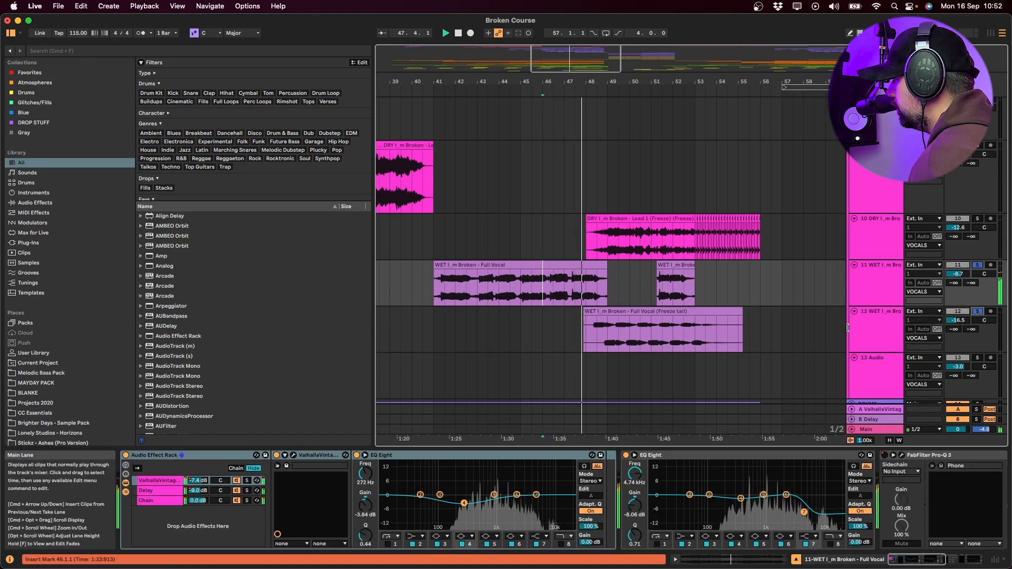
click(594, 342)
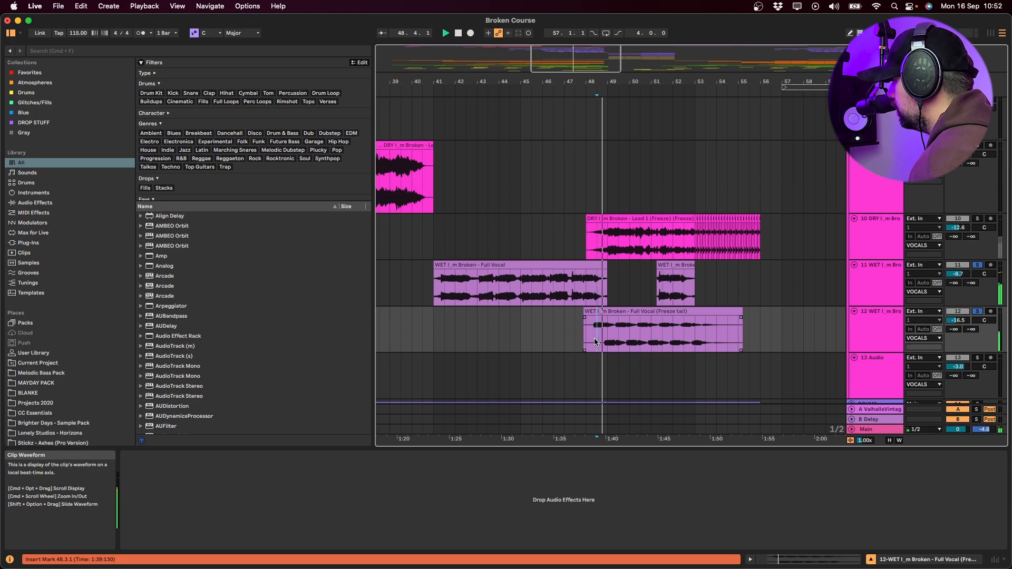
key(plus)
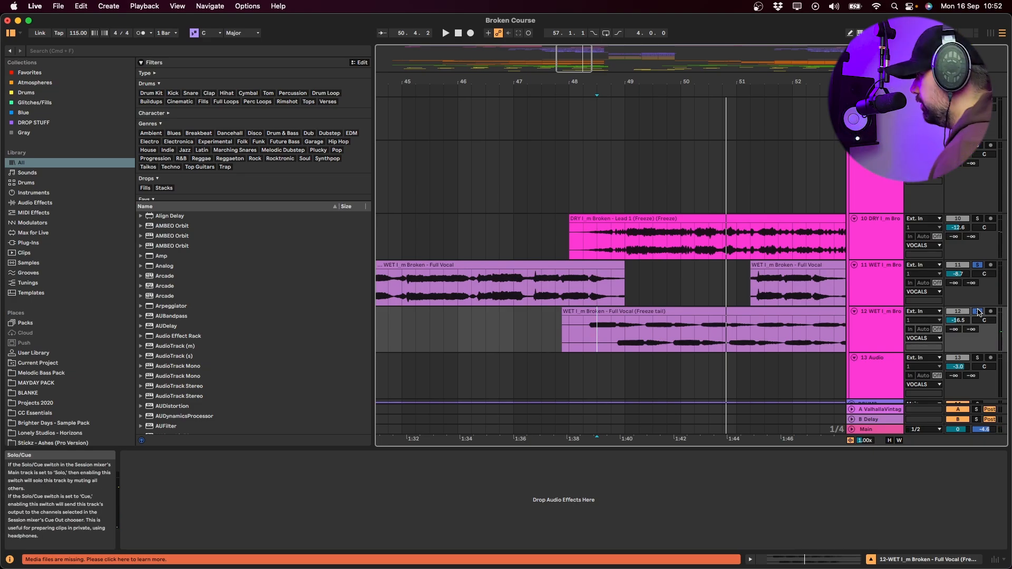
- Solo the frozen dry lead vocal on track 10, play it from 48.2.1, and check its Shifter Mod Fine automation
scroll(722, 373, up, 2)
scroll(722, 373, right, 3)
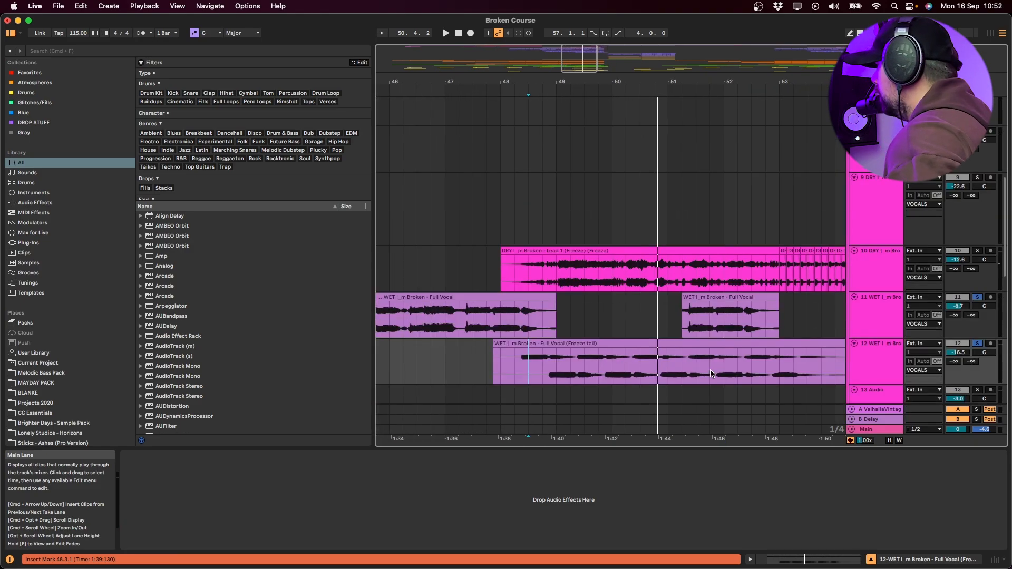
click(977, 251)
click(528, 273)
click(551, 276)
key(space)
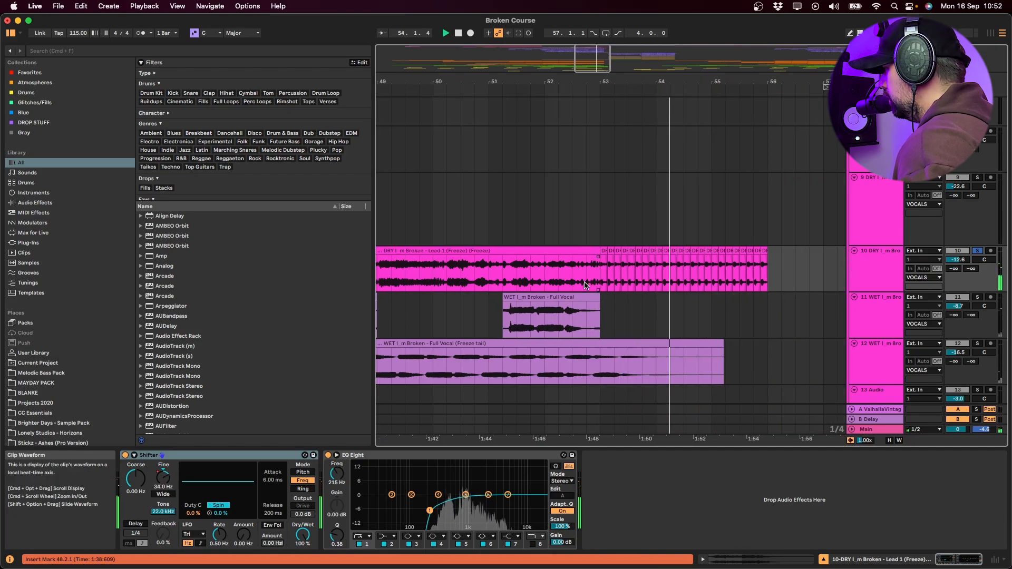
key(a)
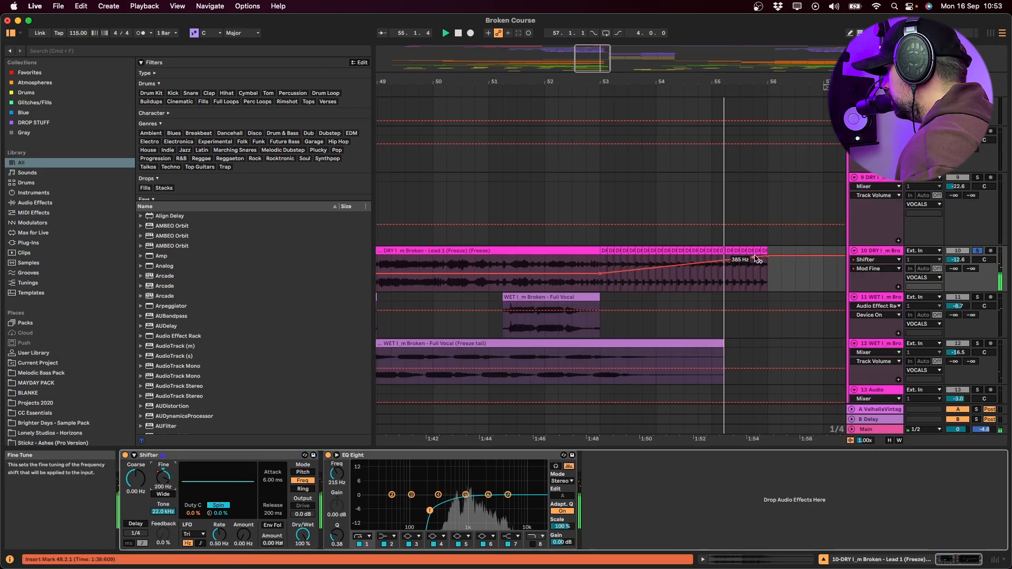
key(a)
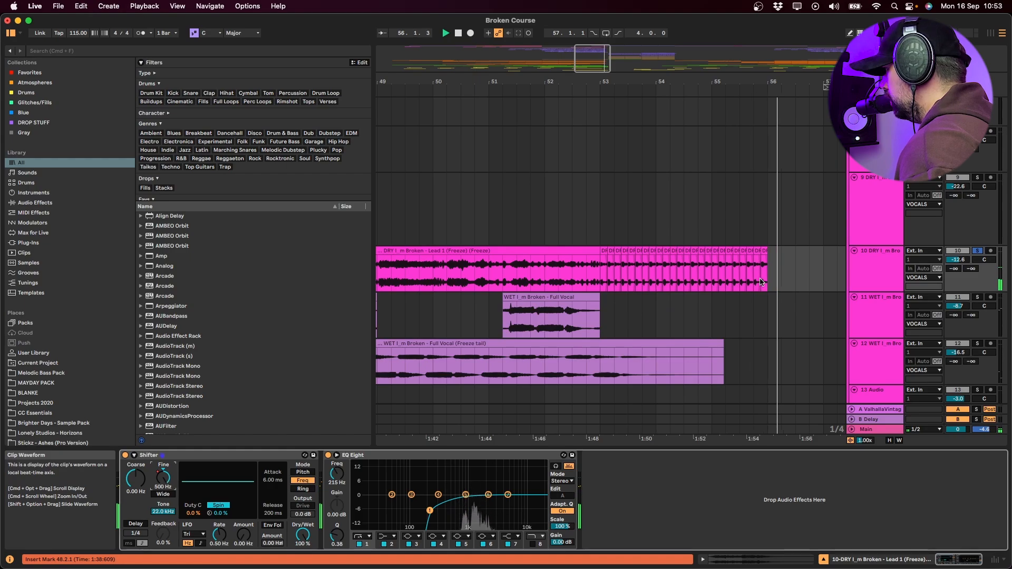
- Replay the soloed frozen lead vocal on track 10 from 48.4.1 and 49.4.1
scroll(767, 282, down, 5)
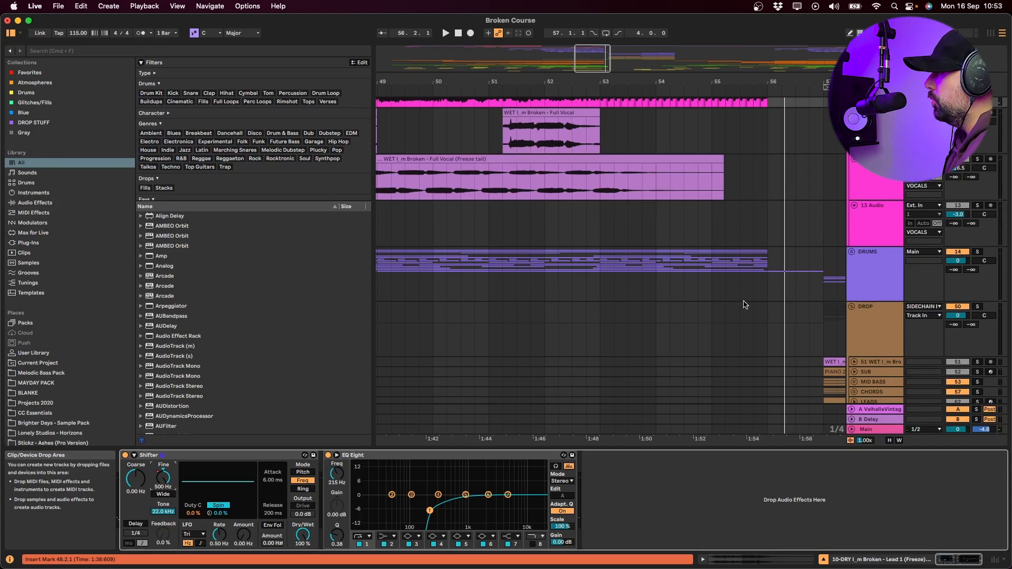
scroll(744, 305, up, 10)
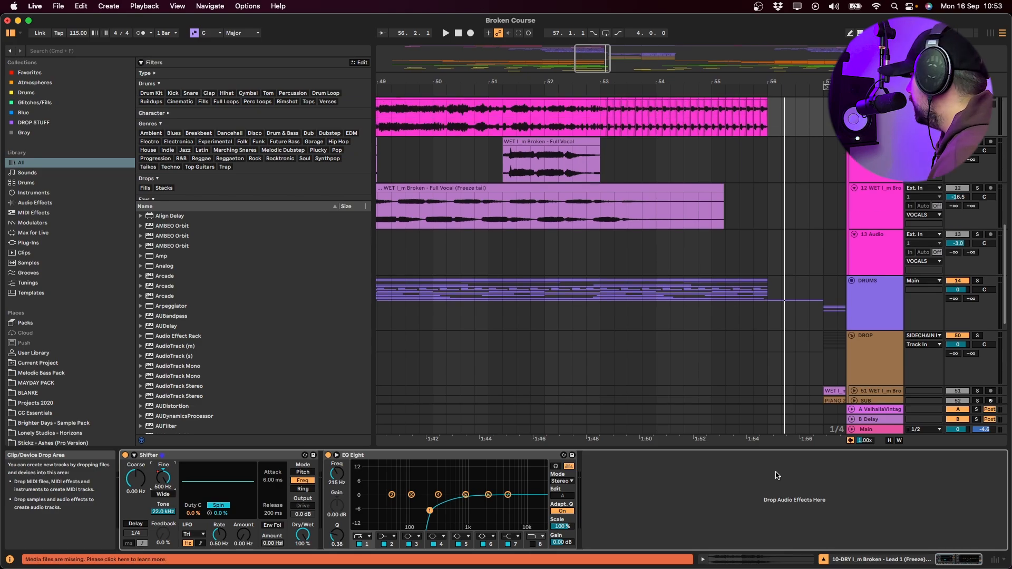
scroll(678, 332, left, 3)
click(516, 351)
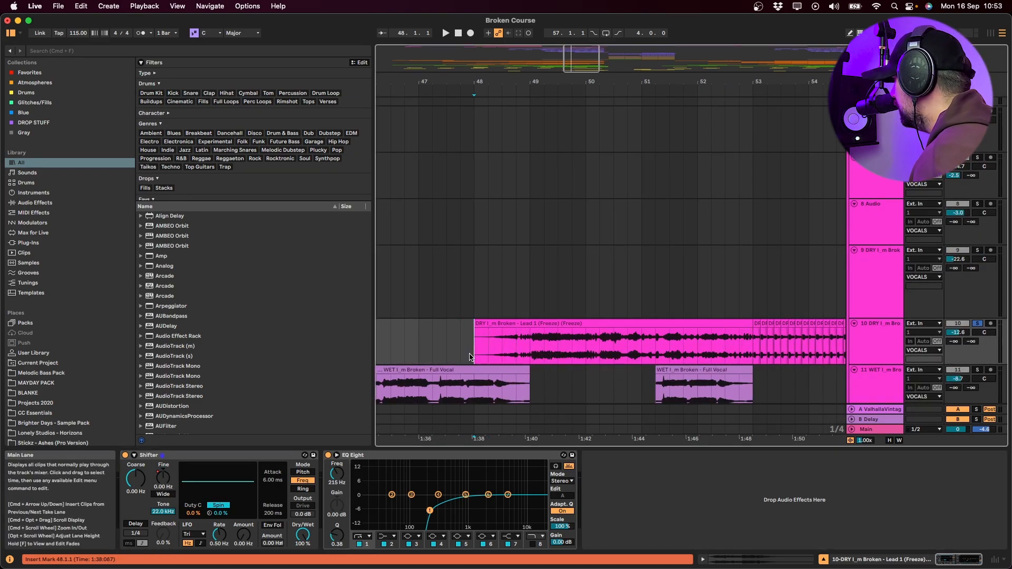
scroll(470, 357, down, 3)
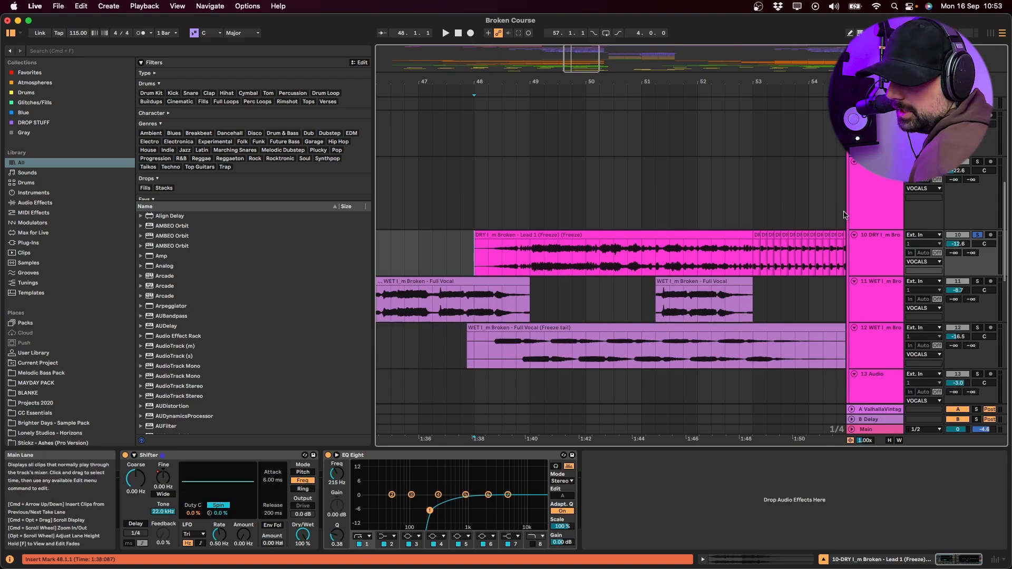
key(space)
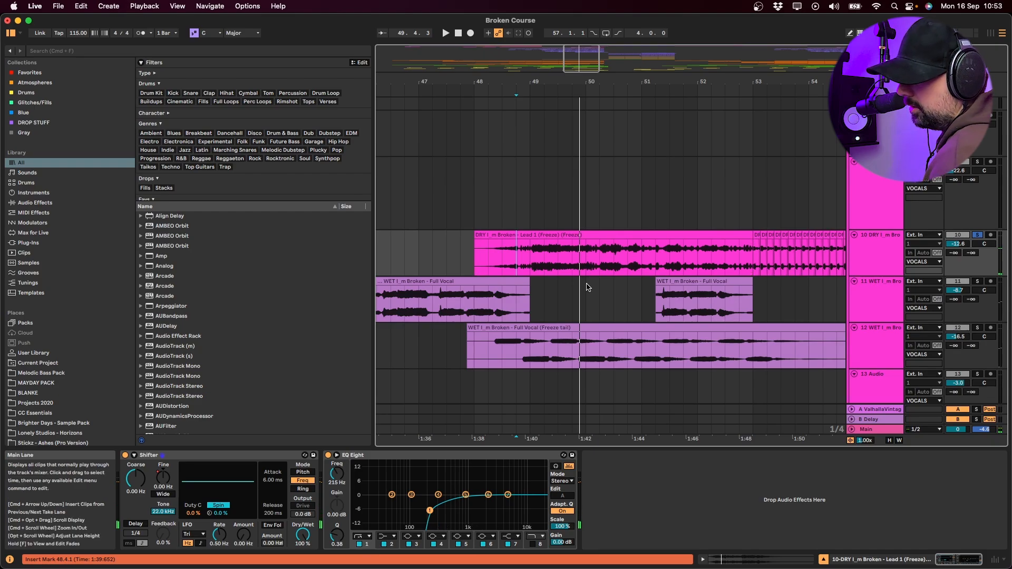
click(573, 299)
key(space)
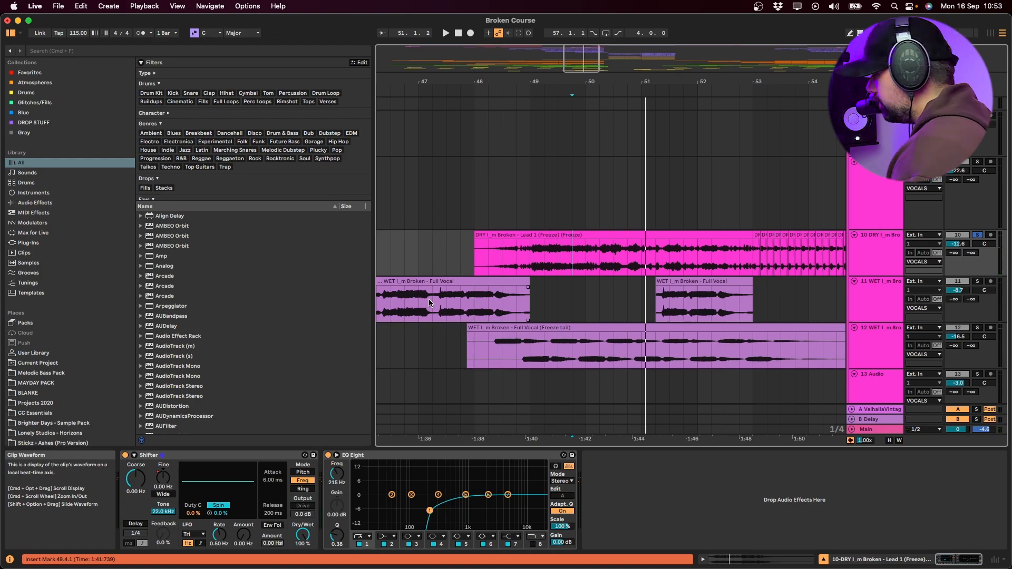
- Solo the wet full vocal on track 3, play it from 53.1.1, and release the solo
scroll(753, 254, up, 5)
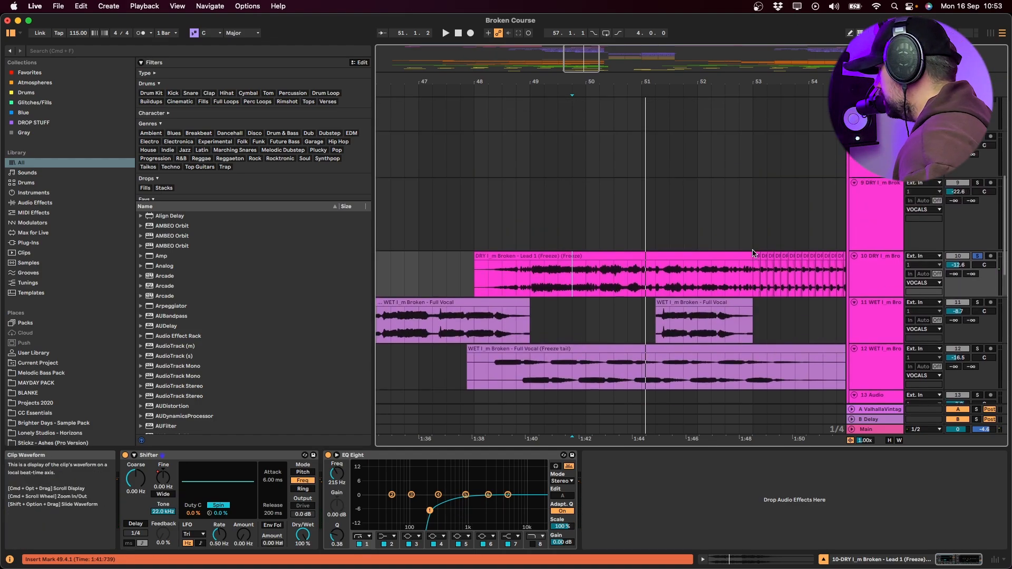
scroll(752, 254, up, 4)
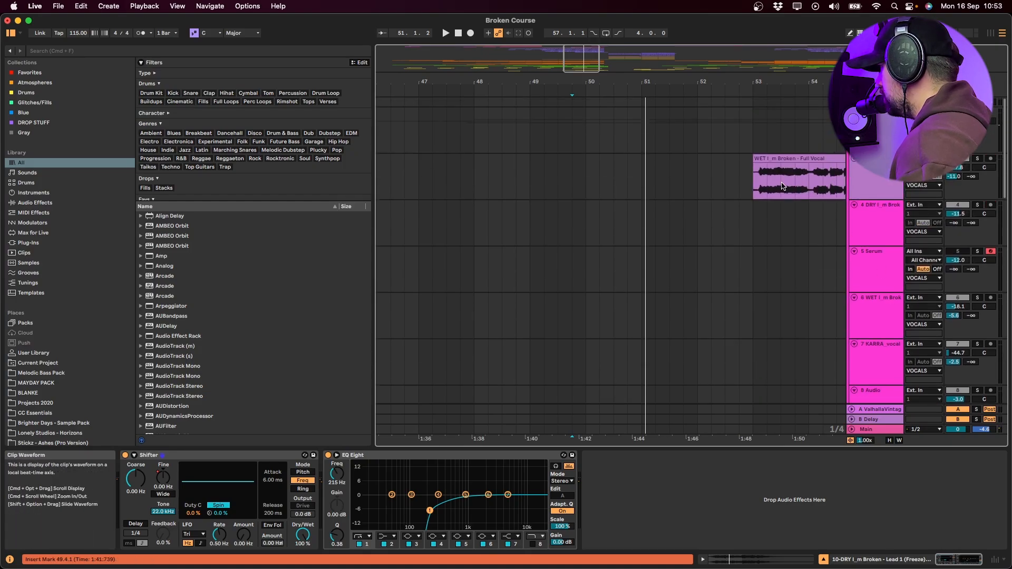
click(780, 187)
key(space)
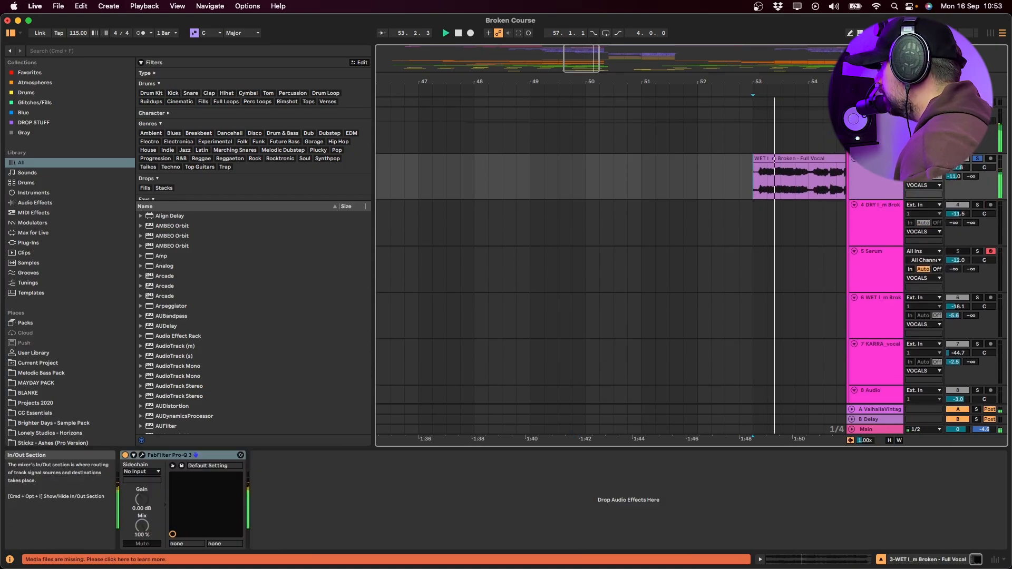
scroll(768, 214, right, 4)
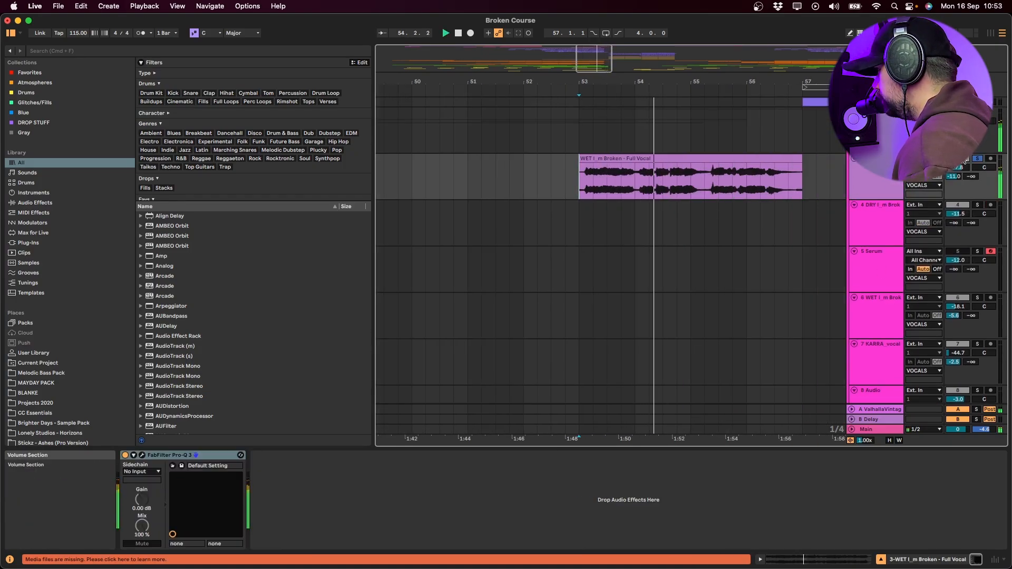
click(977, 158)
- Fold the VOCALS group and mark 56.1.1 in the FX, DRUMS and DROP groups while the full mix plays into the drop
click(851, 113)
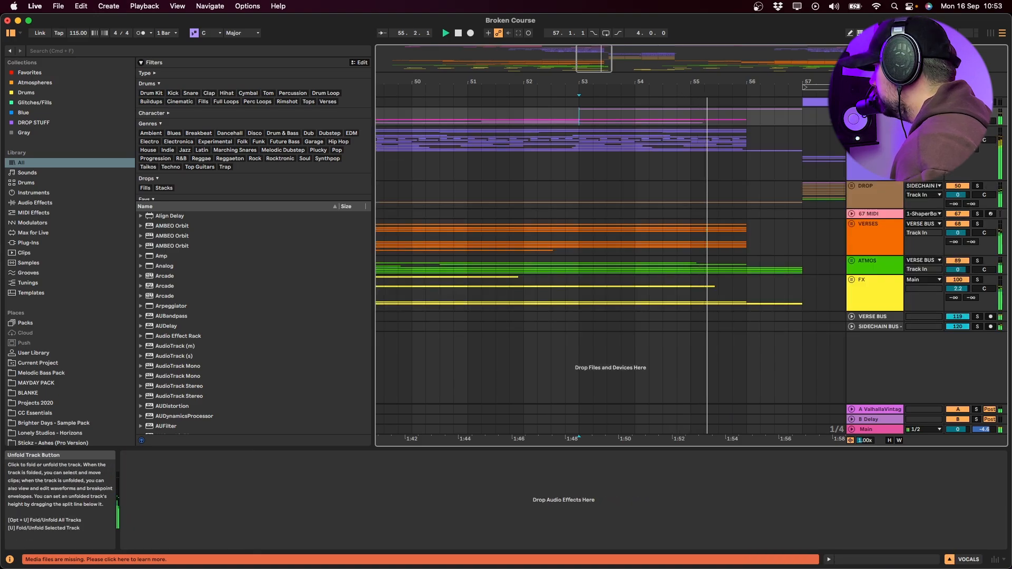
click(748, 293)
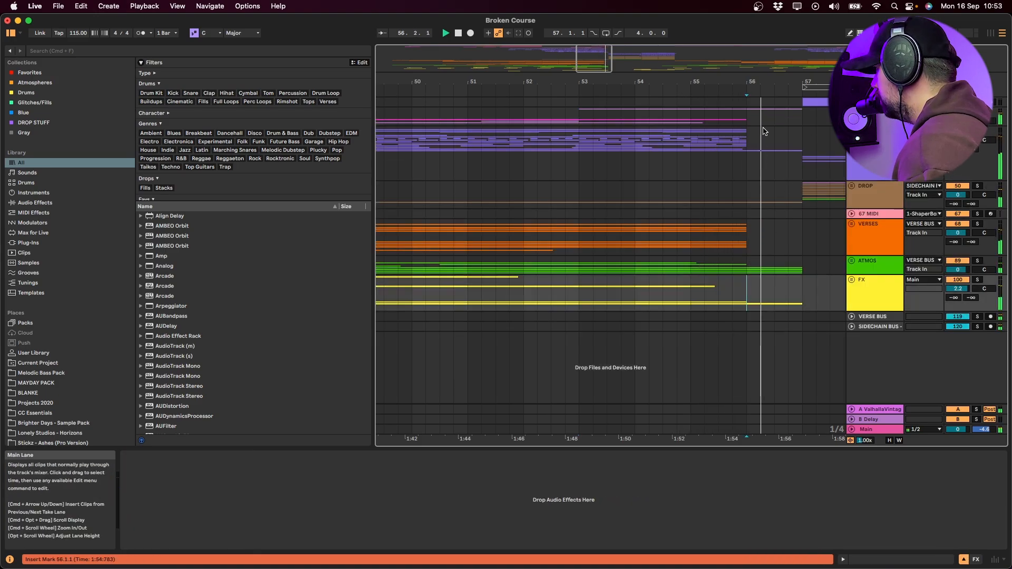
click(747, 158)
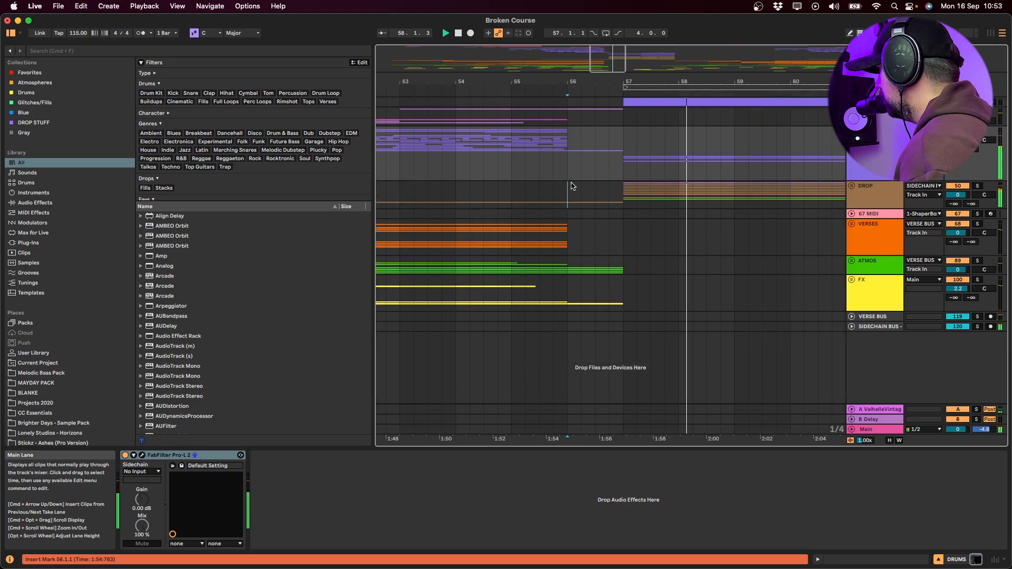
click(572, 186)
scroll(571, 185, down, 5)
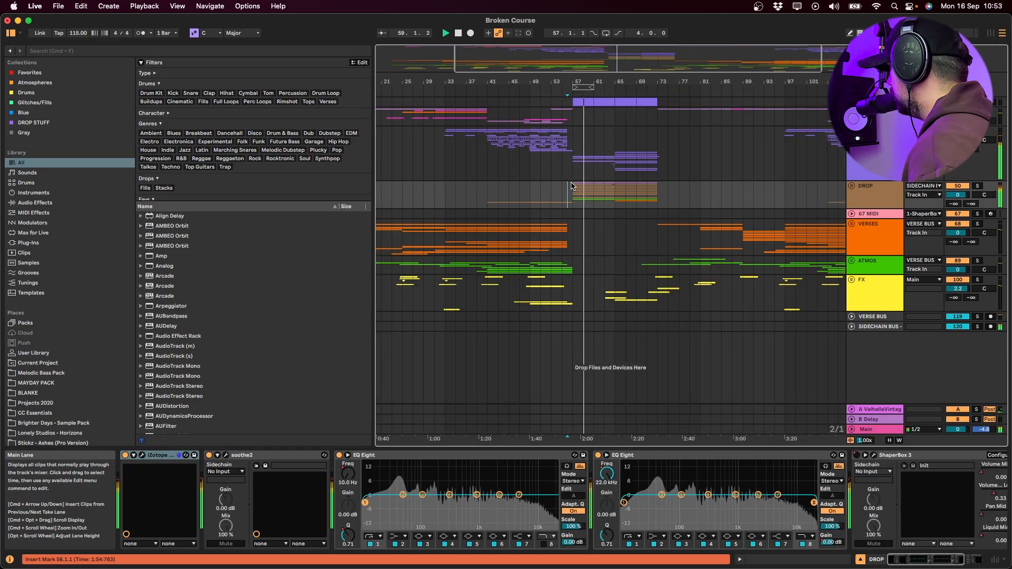
click(851, 186)
click(851, 185)
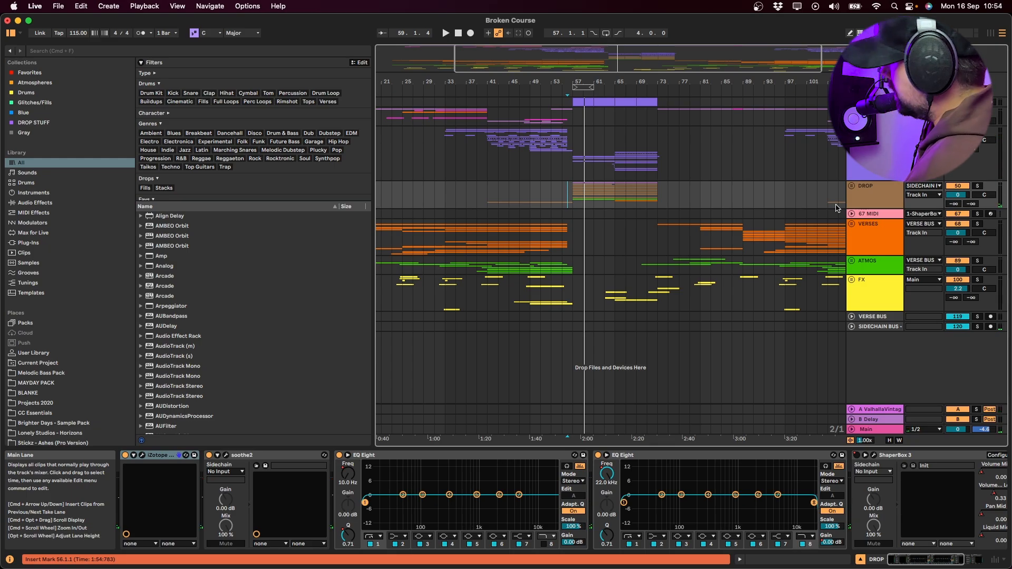
- Select the KICK & SNARE clip from 57.1.1 to 61.1.1, solo its track, and play the start of the pattern
key(plus)
key(plus)
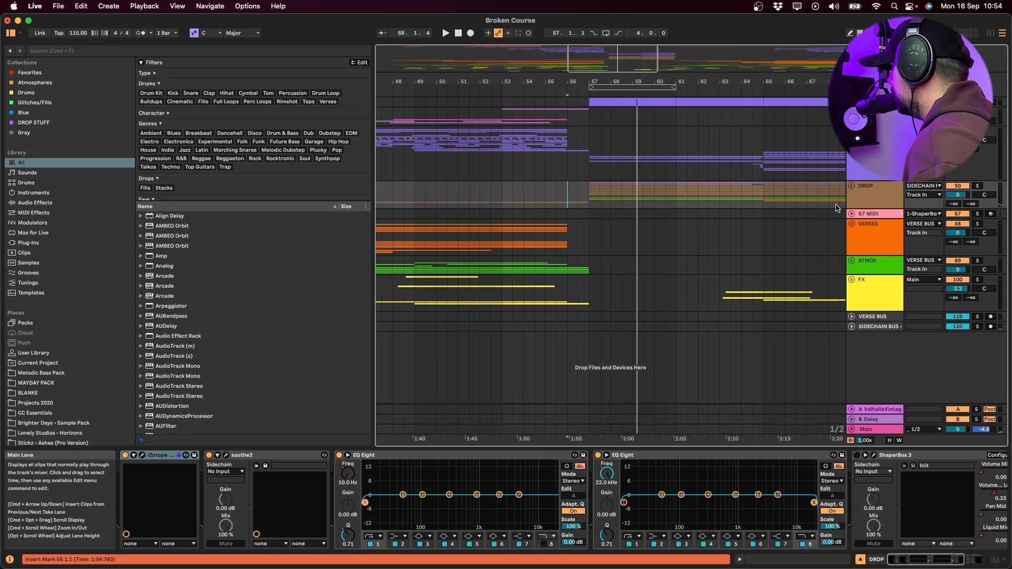
scroll(585, 364, up, 15)
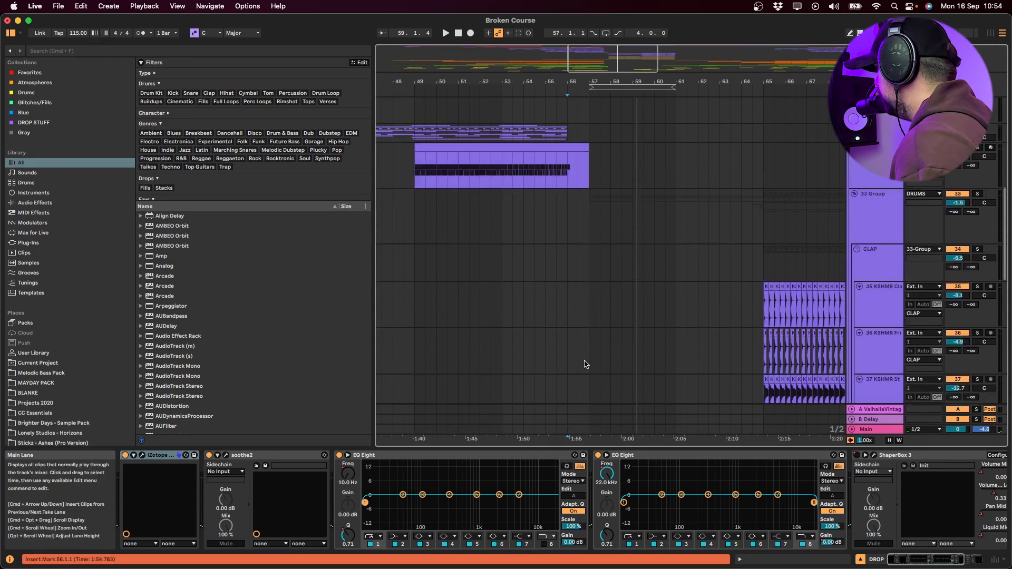
click(621, 205)
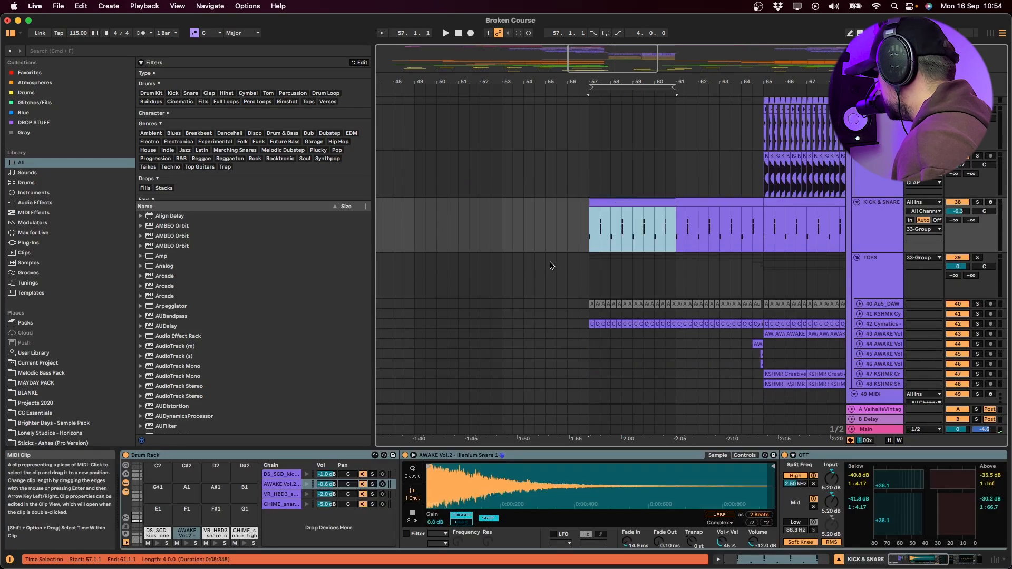
key(space)
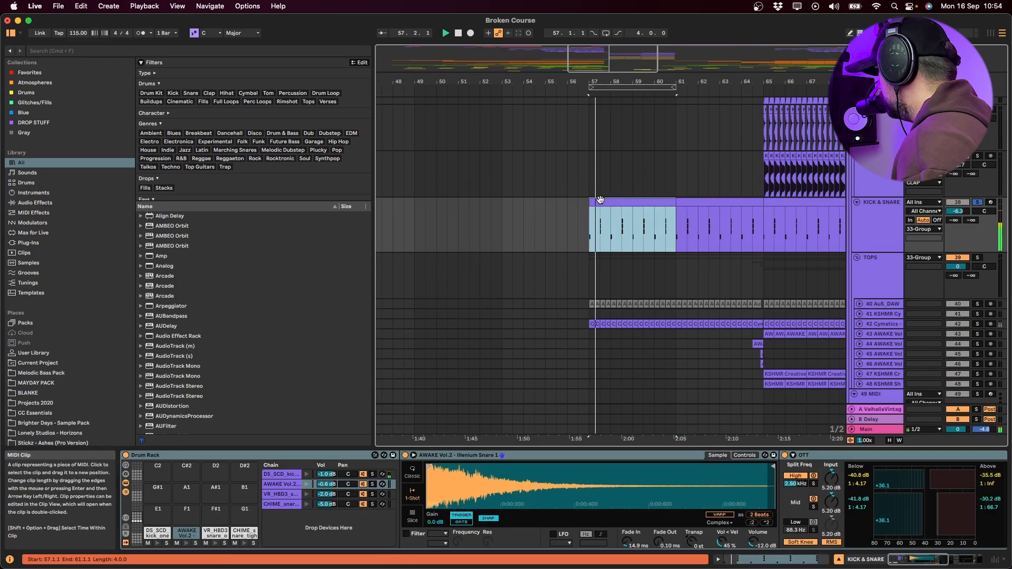
key(space)
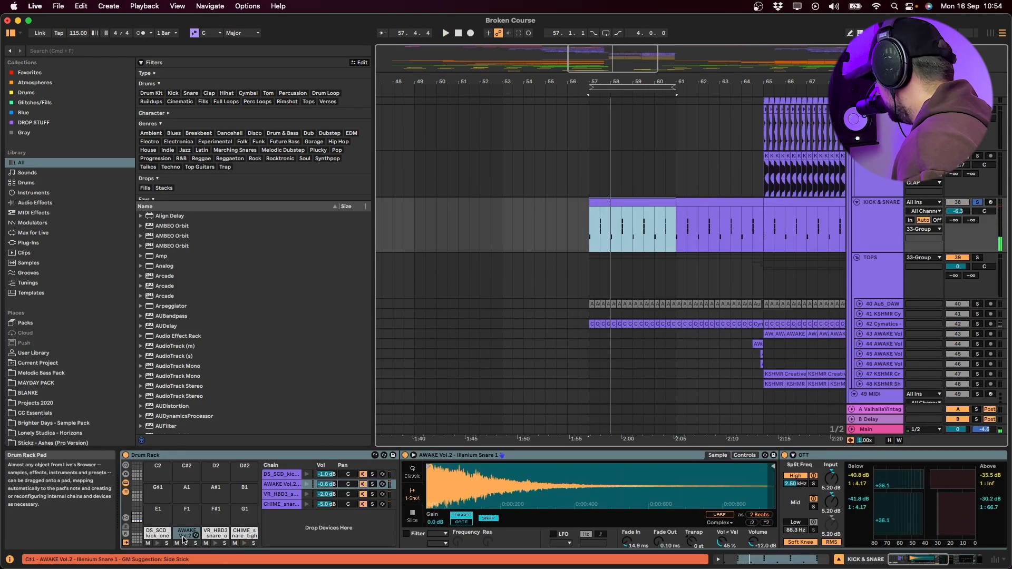
- Preview the DS_SCD kick pad in the Drum Rack and show its chain's devices
click(156, 544)
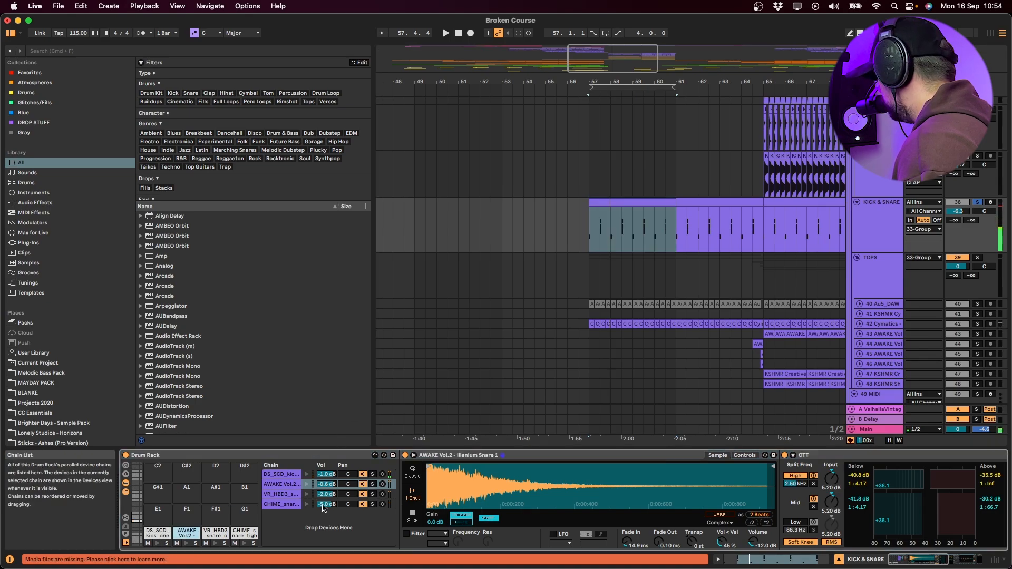
click(161, 534)
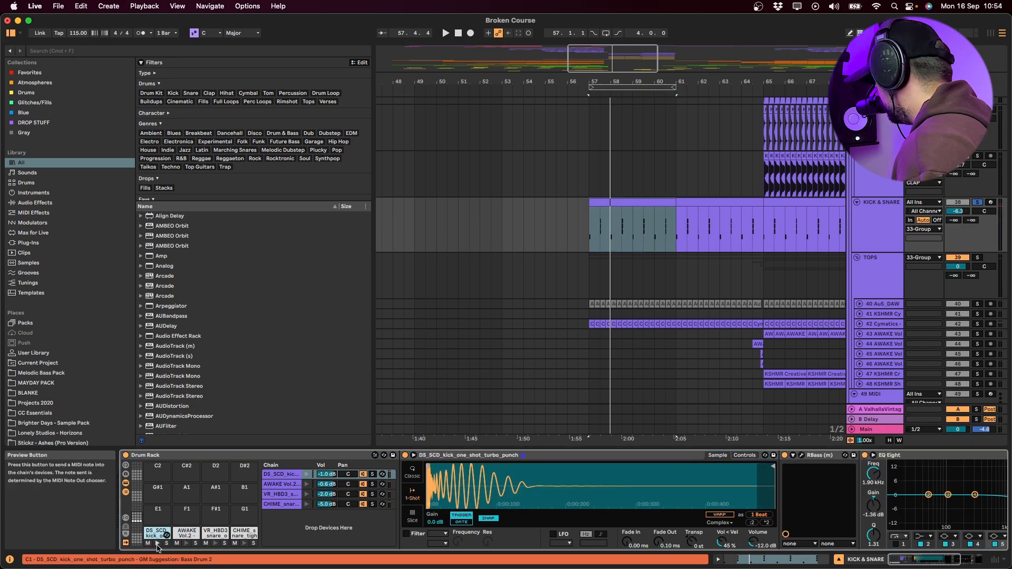
click(157, 545)
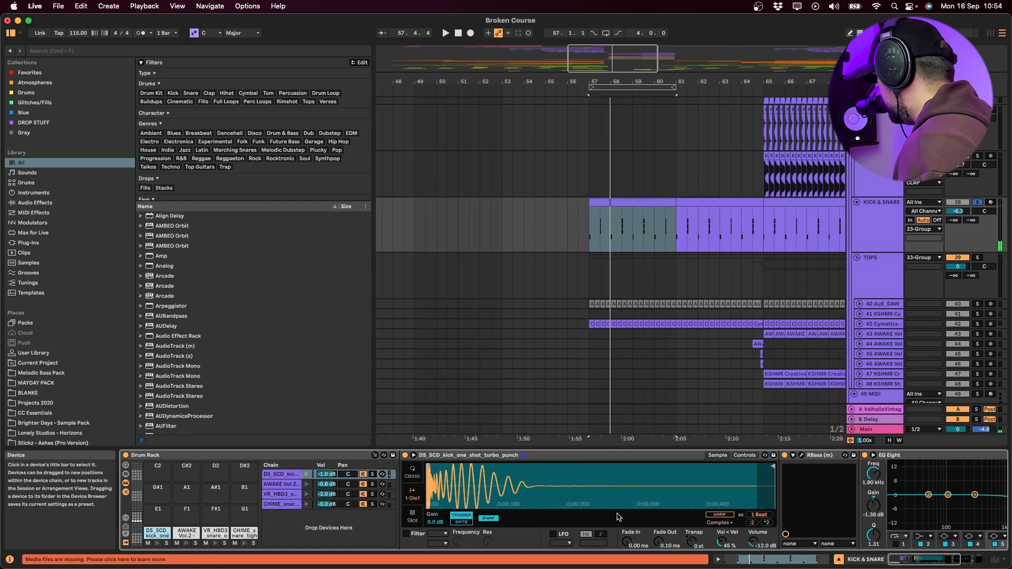
- Open RBass on the kick chain, preview the kick with it bypassed and active, and check the chain's EQ Eight
scroll(617, 514, right, 3)
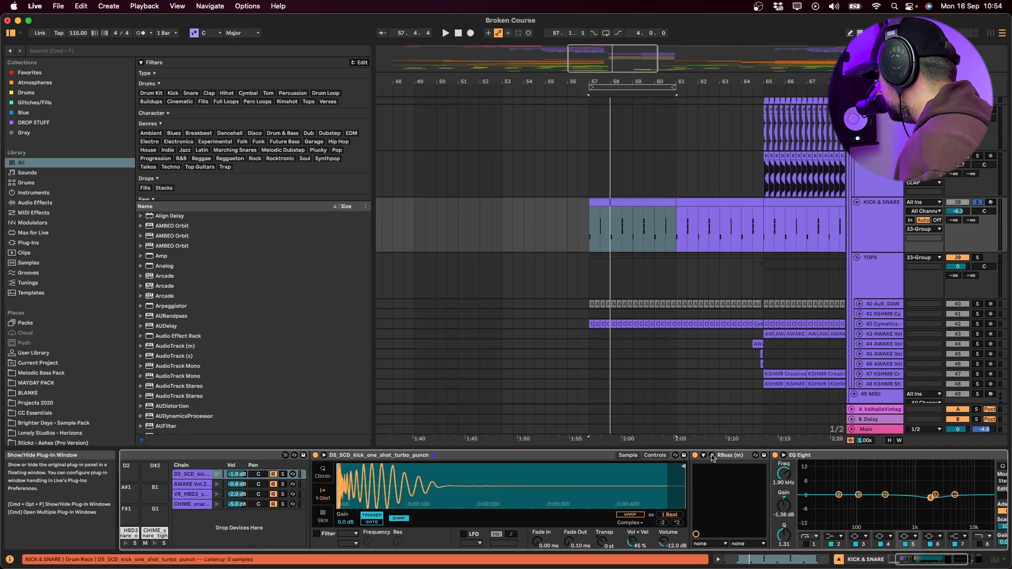
click(712, 456)
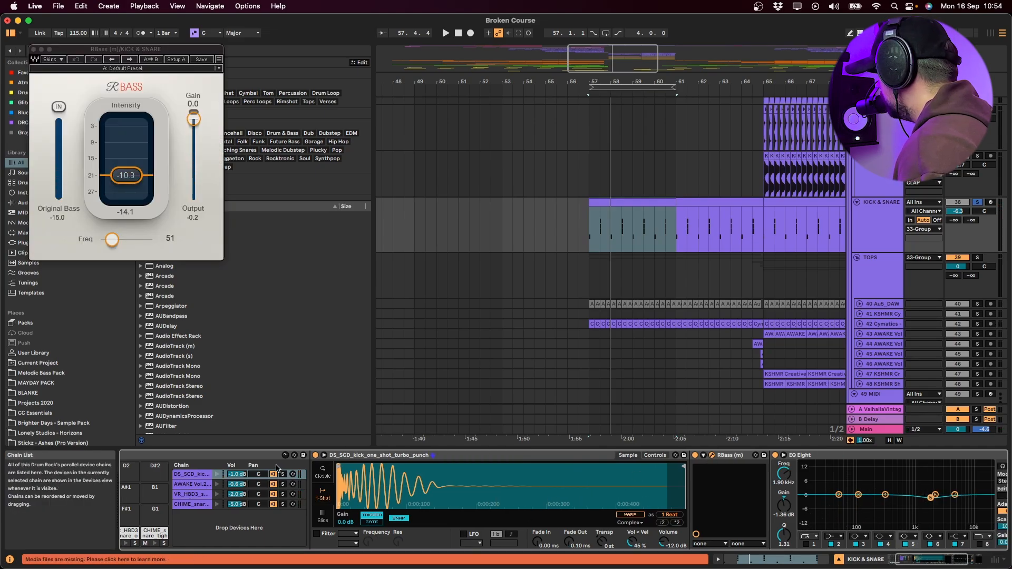
click(217, 475)
click(217, 476)
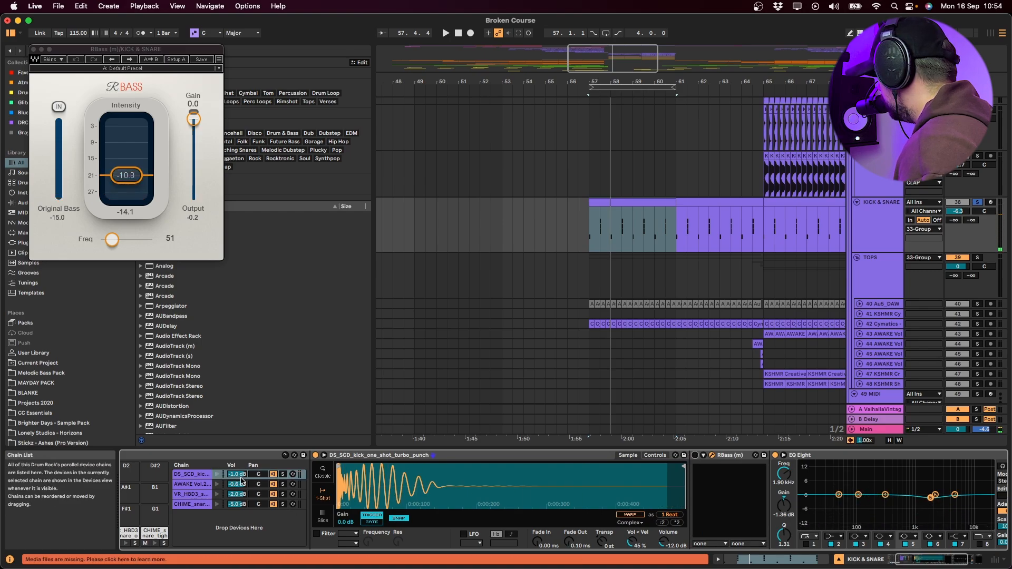
click(216, 476)
click(217, 476)
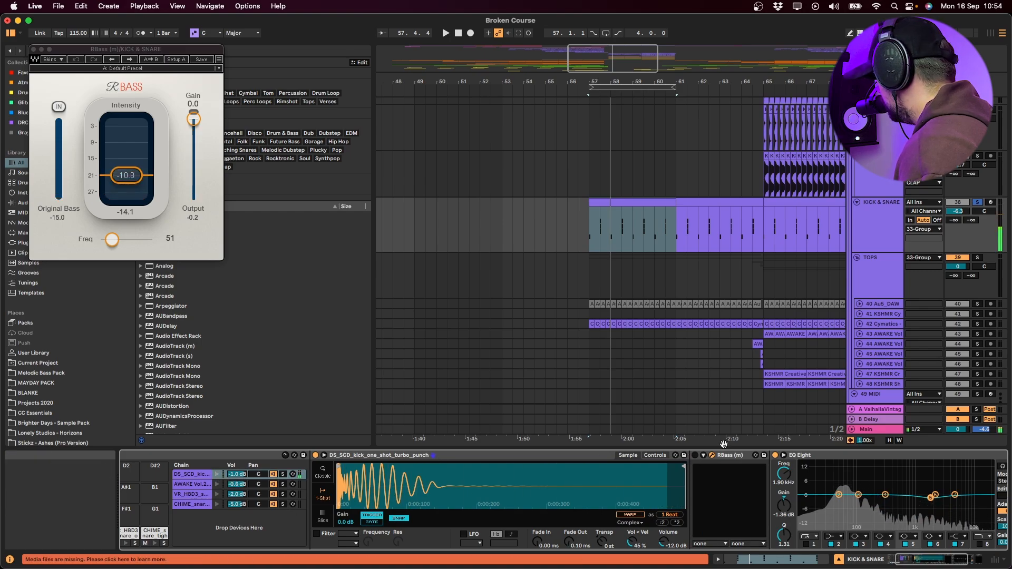
click(696, 456)
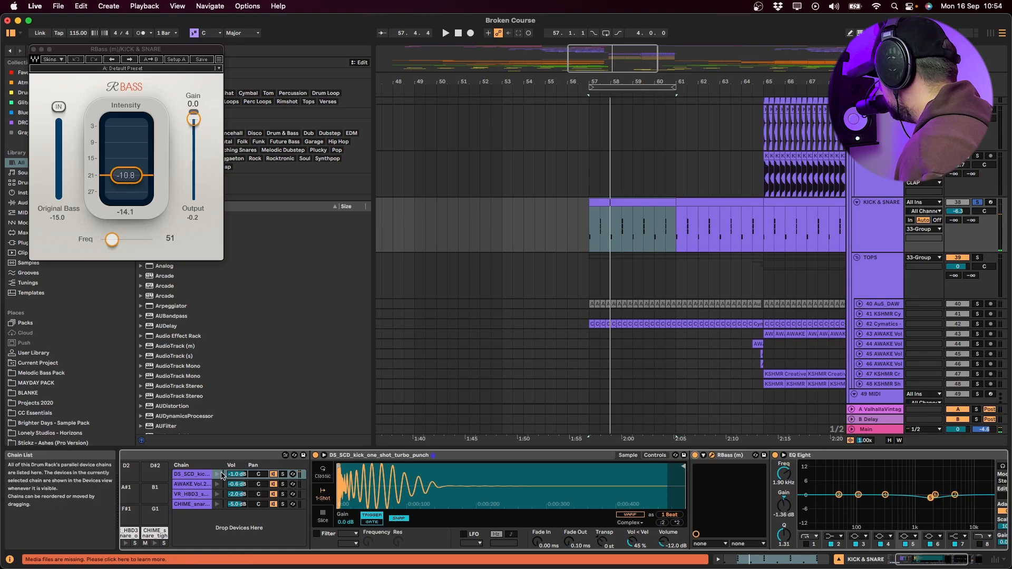
click(217, 475)
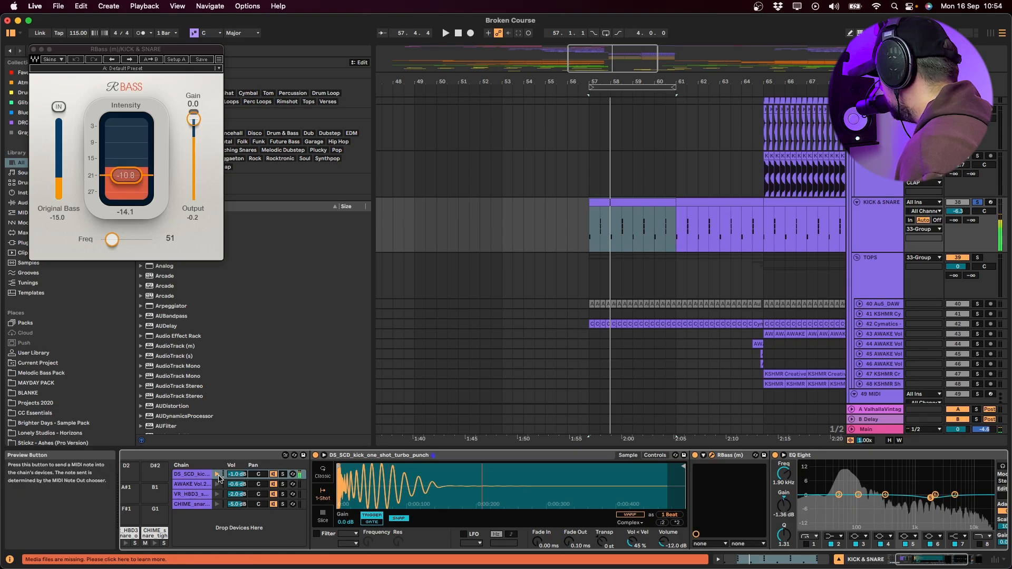
click(814, 509)
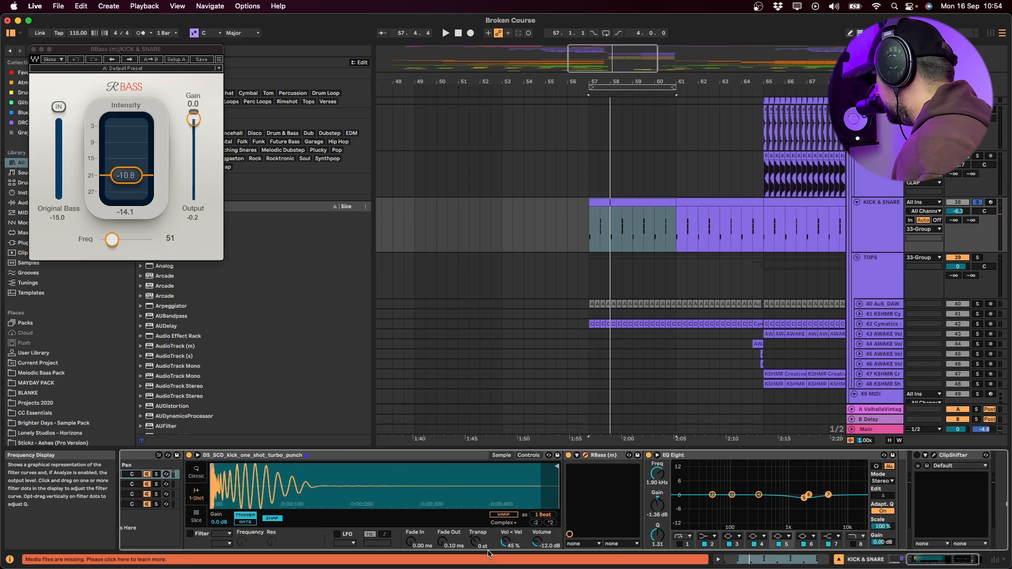
scroll(337, 501, left, 3)
- Show the AWAKE Vol.2 snare chain and preview the snare to compare its sound with and without OTT
click(223, 485)
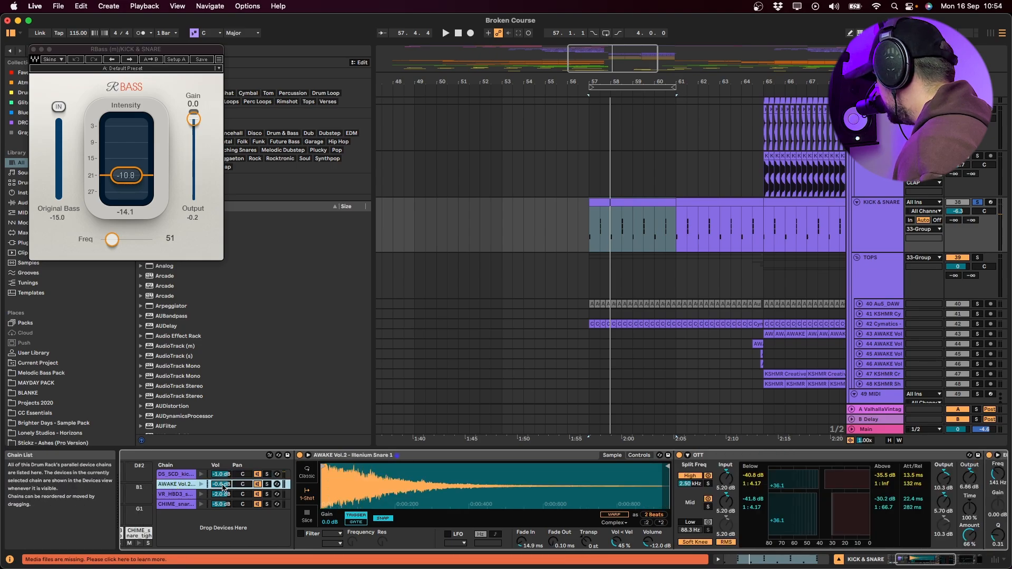
click(200, 485)
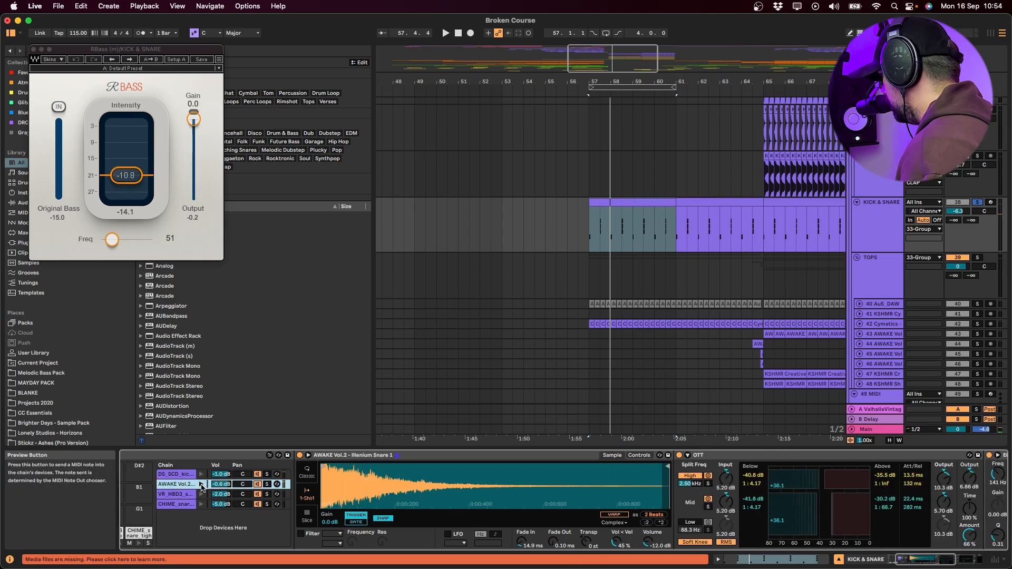
click(200, 485)
click(679, 456)
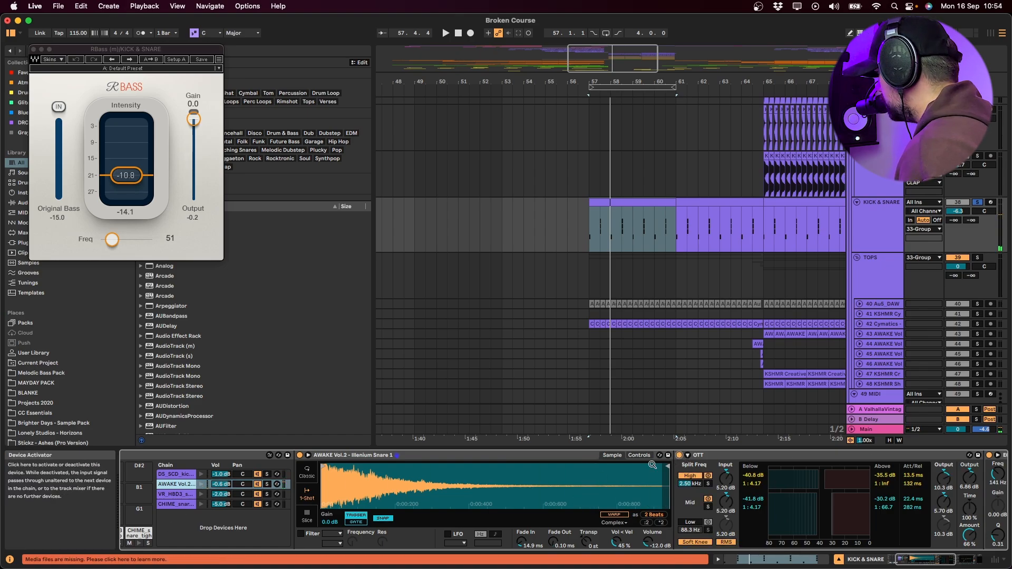
- Preview the VR_HBD3 snare, check its EQ Eight curve, and preview the CHIME tight snare
click(200, 496)
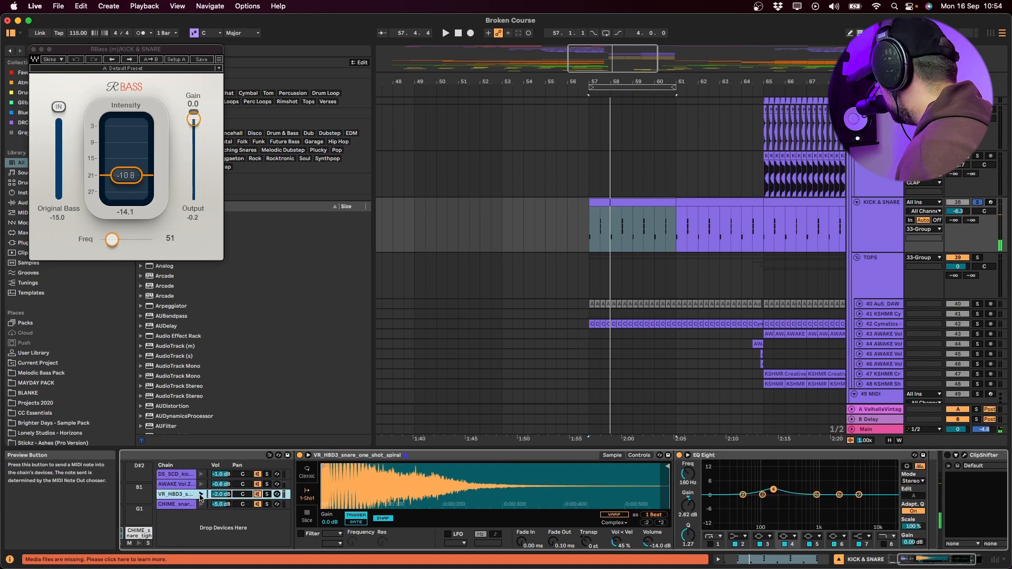
click(200, 496)
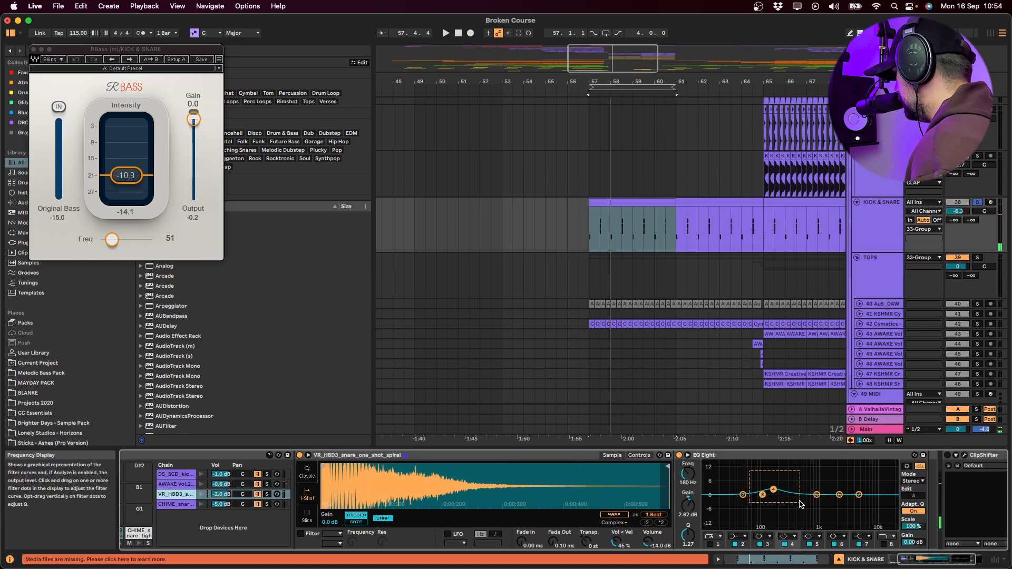
click(200, 495)
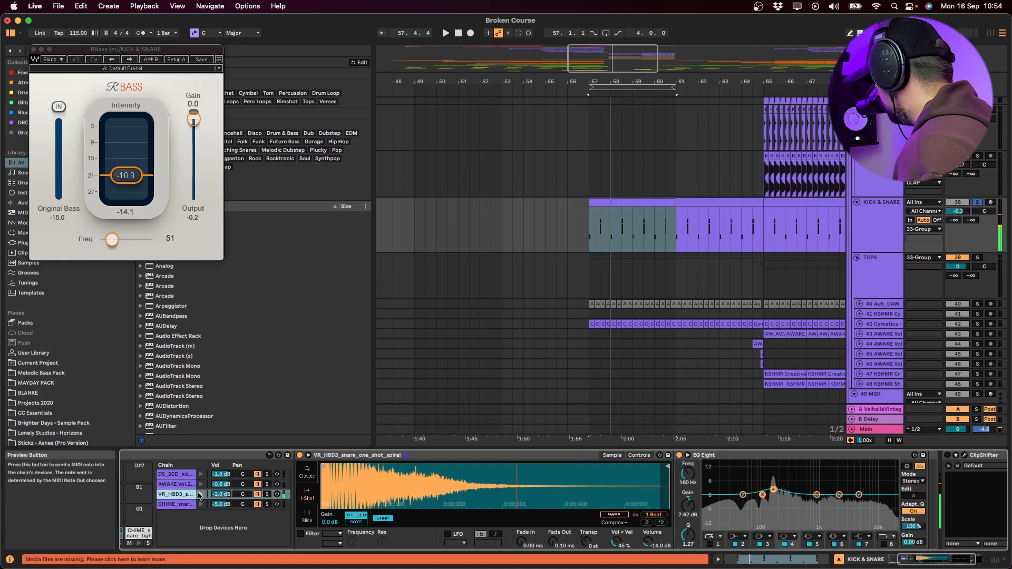
click(200, 505)
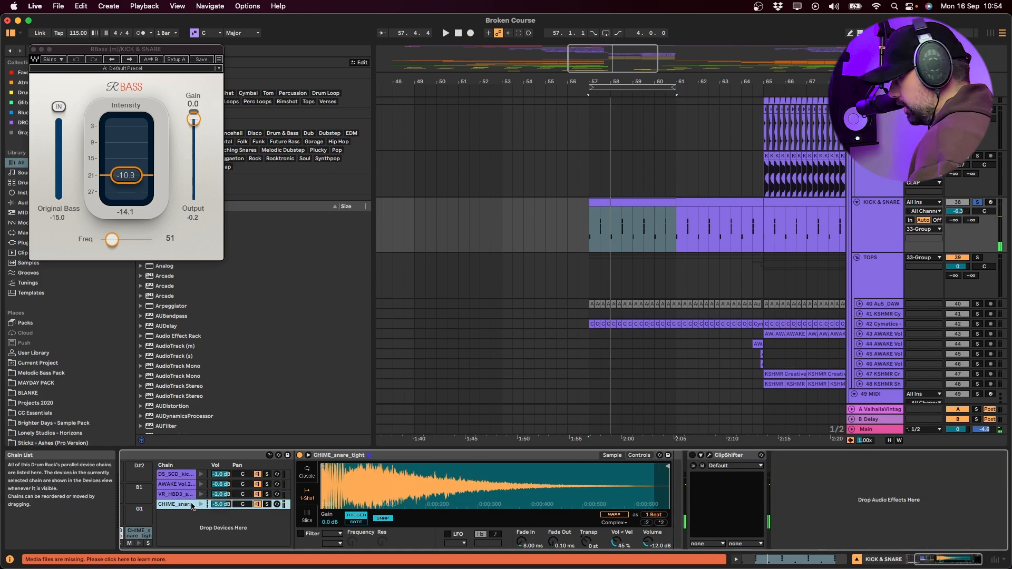
- Play the soloed kick and snare pattern, and inspect the start of the CHIME and AWAKE Vol.2 snare waveforms up close
key(space)
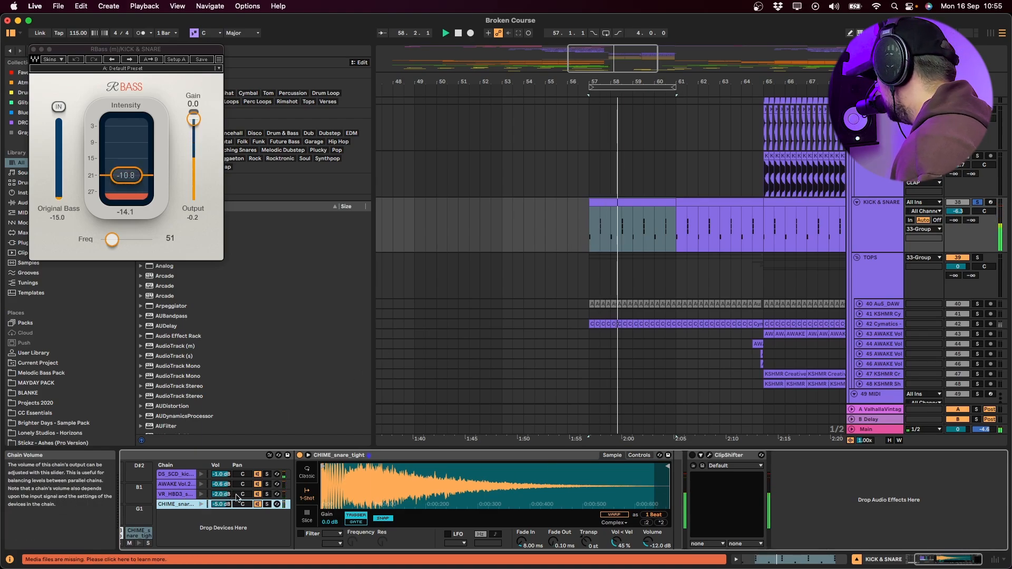
drag(354, 487, 356, 532)
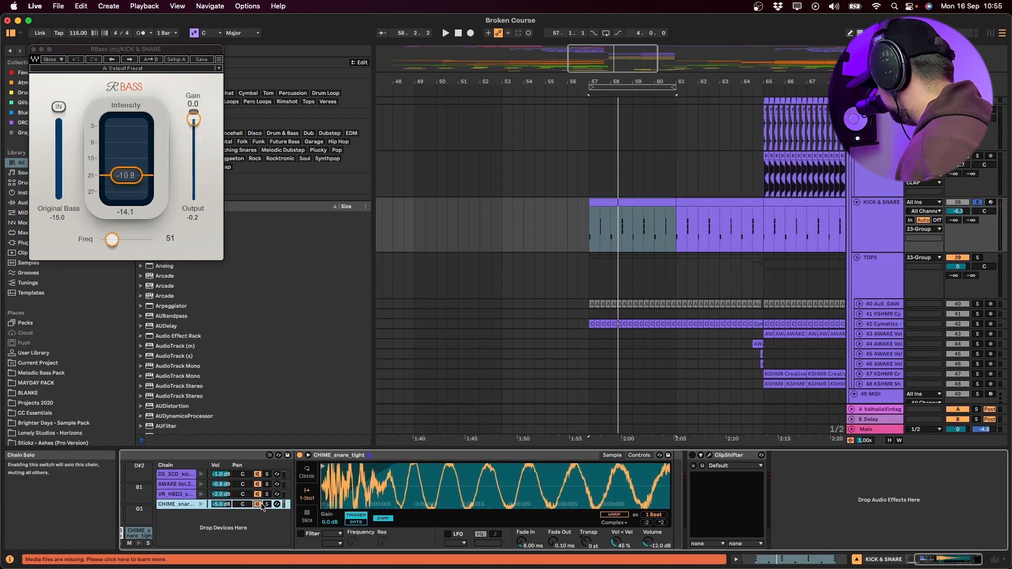
click(178, 494)
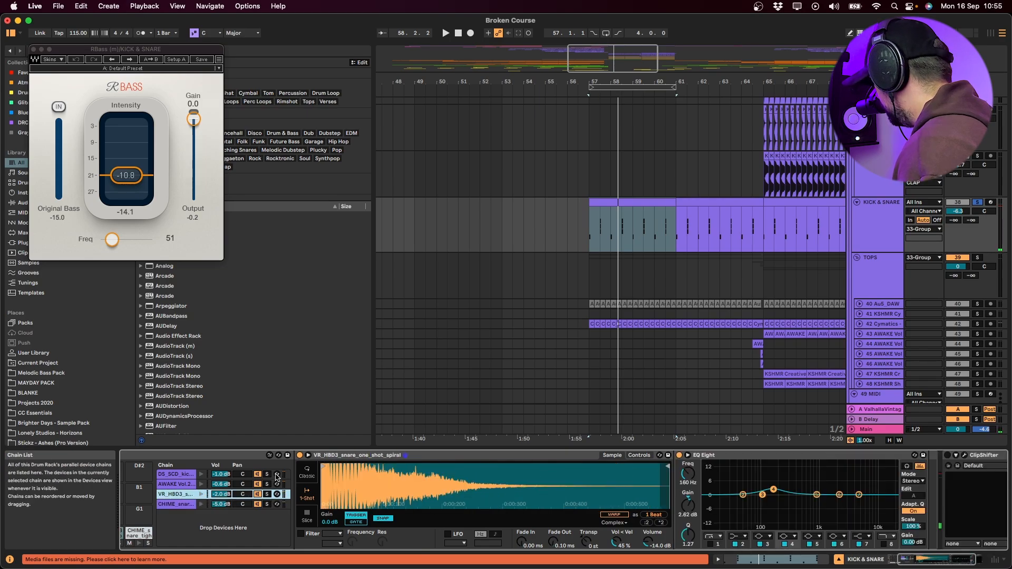
click(165, 486)
drag(336, 480, 336, 533)
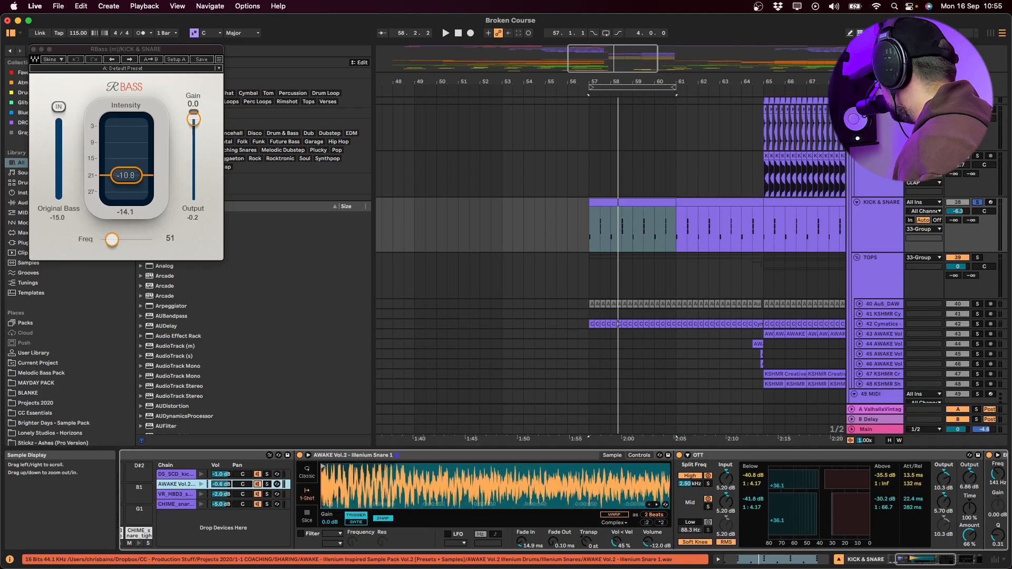
- Preview the AWAKE Vol.2 snare chain again and zoom its waveform back out to the full sample
click(201, 485)
key(q)
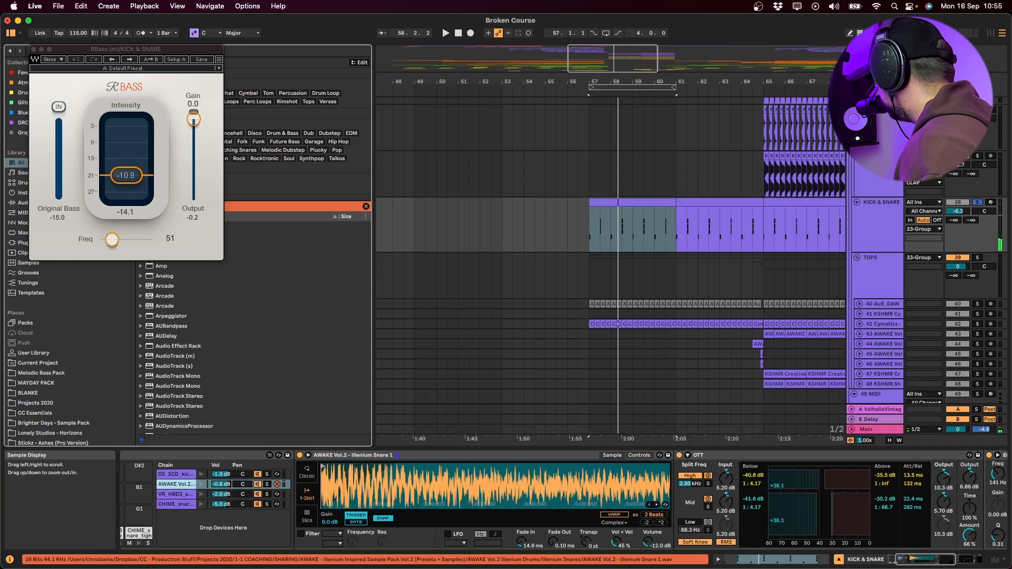
drag(329, 489, 329, 448)
click(277, 485)
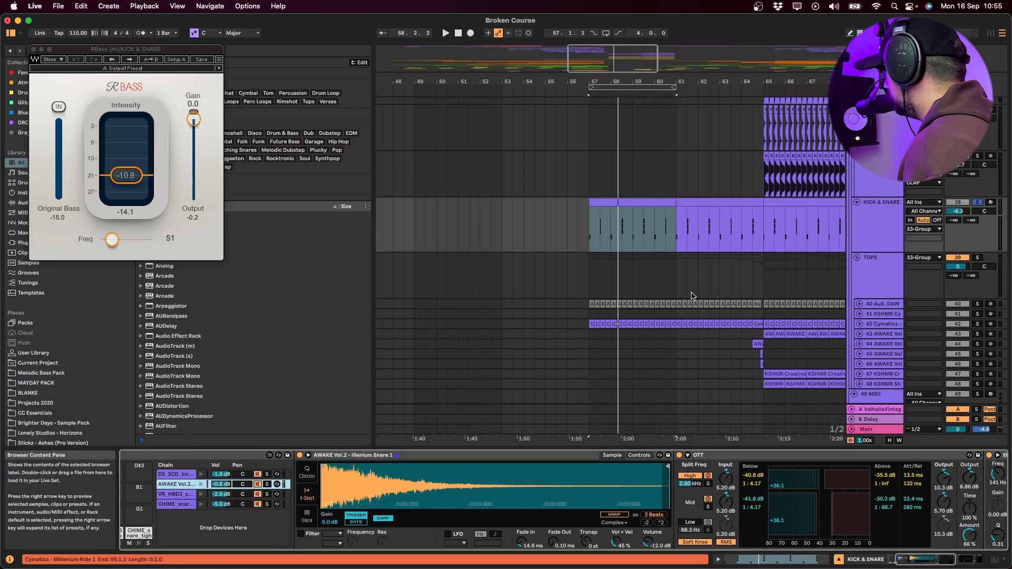
- Unfold the Cymatics Millenium Ride track, play it soloed, and close the RBass window
scroll(754, 245, down, 4)
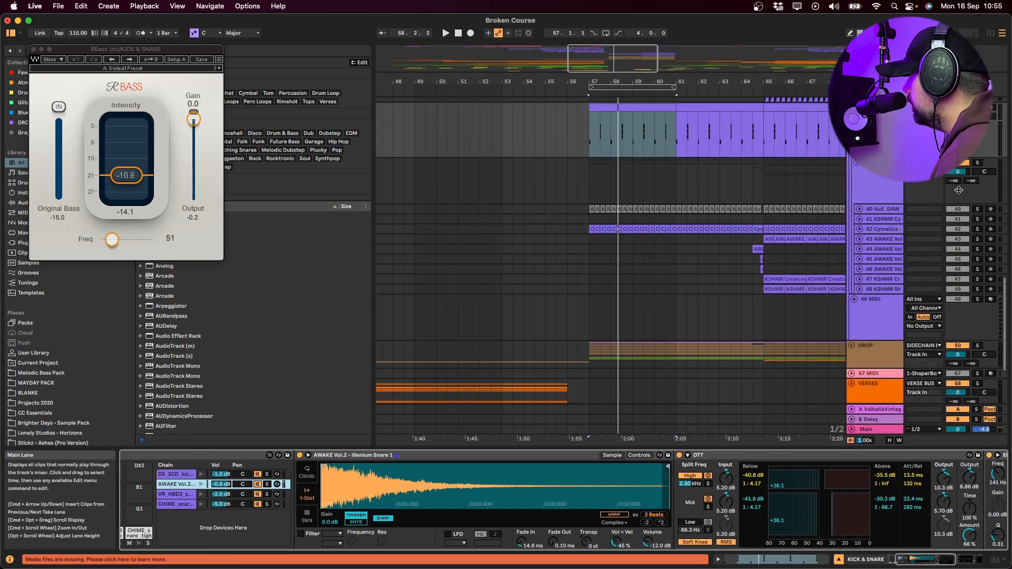
click(860, 229)
key(space)
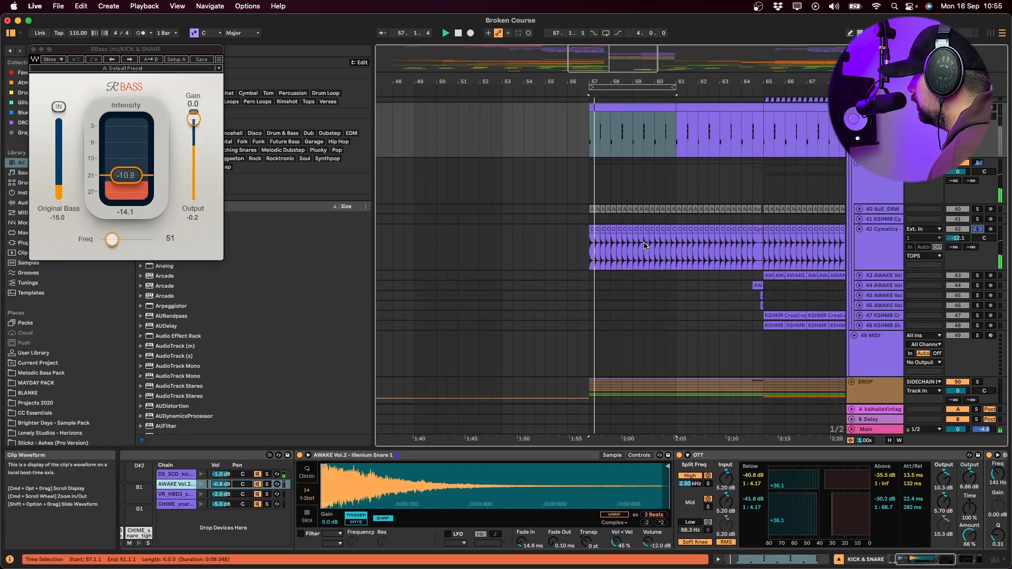
click(34, 49)
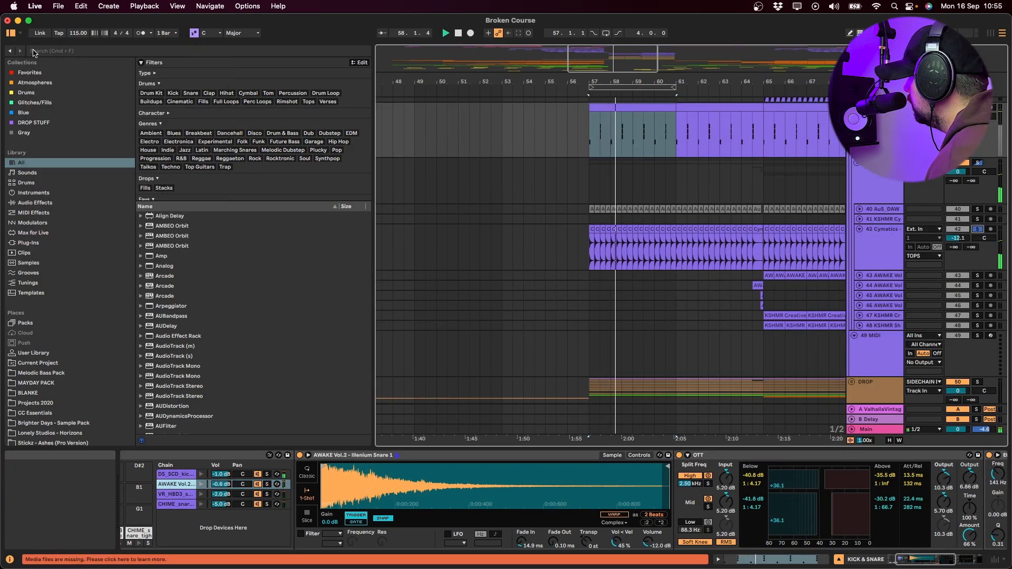
click(583, 254)
key(space)
- Inspect the ride clips up close at the start of the drop and select bars 57 to 59
scroll(584, 254, up, 3)
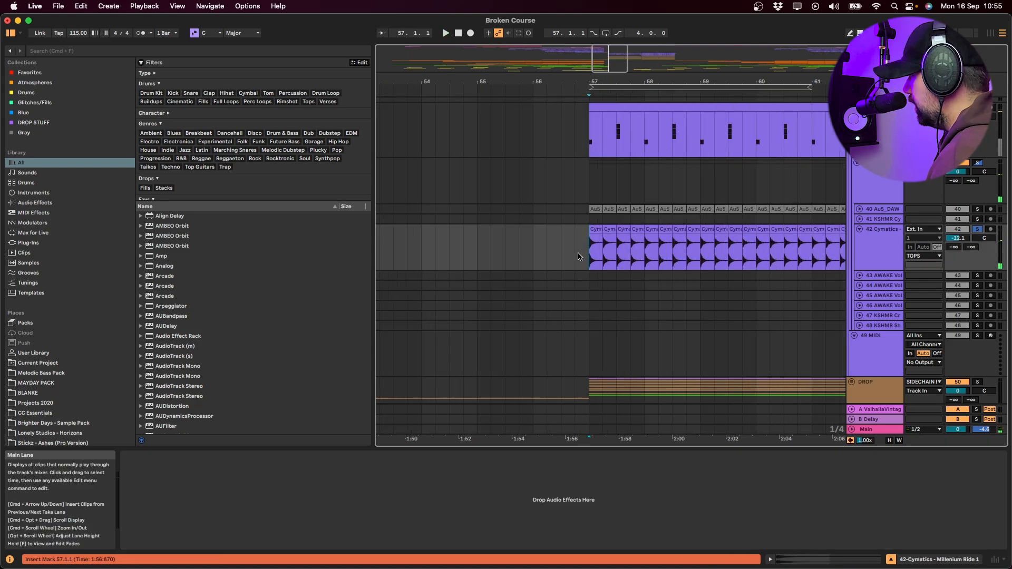
double_click(593, 240)
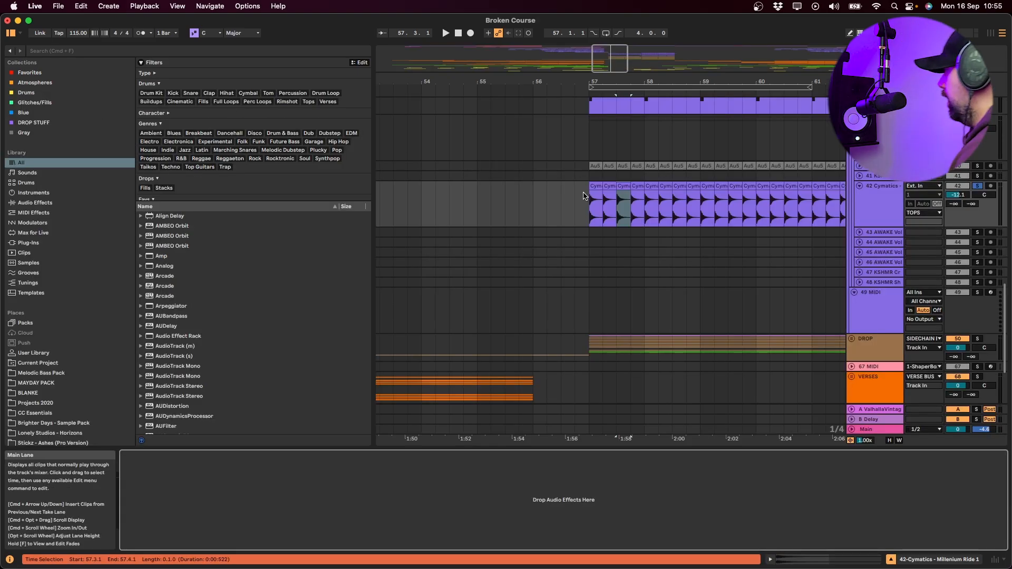
drag(584, 196, 686, 222)
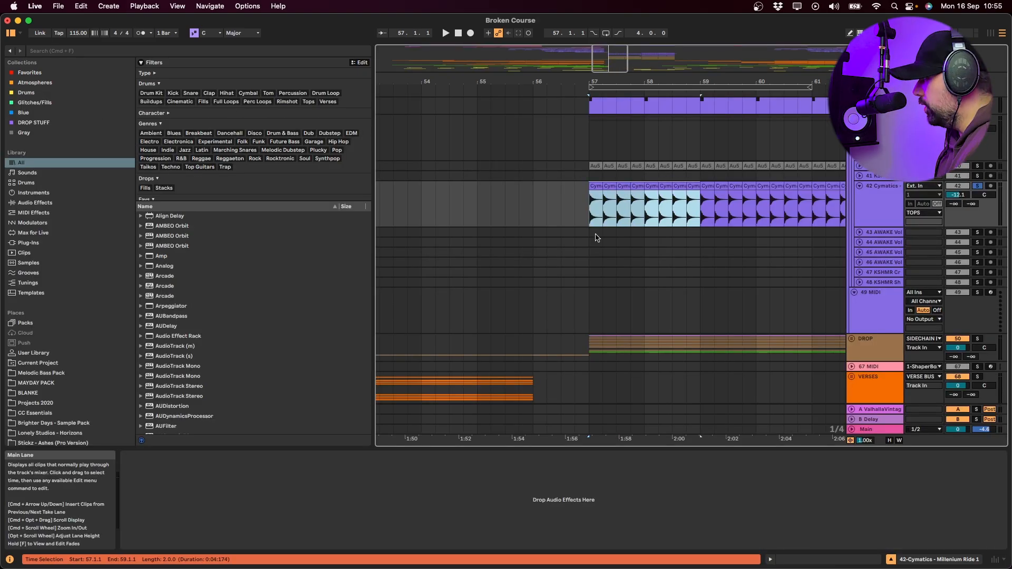
scroll(617, 226, down, 3)
- Fold the TOPS and DRUMS groups and unfold the DROP group to show its tracks
scroll(616, 226, up, 8)
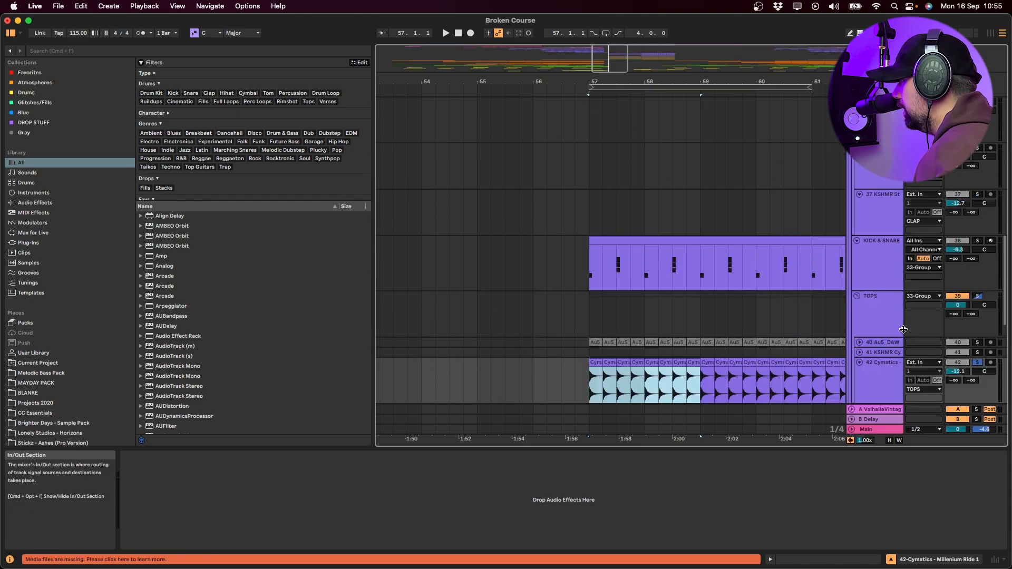
click(855, 297)
scroll(827, 304, up, 5)
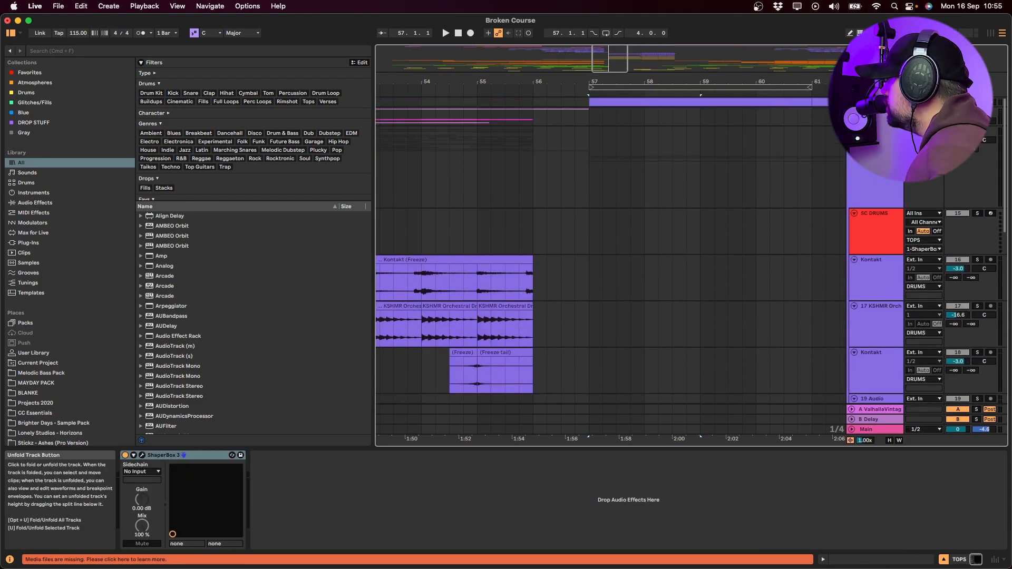
click(852, 132)
click(584, 194)
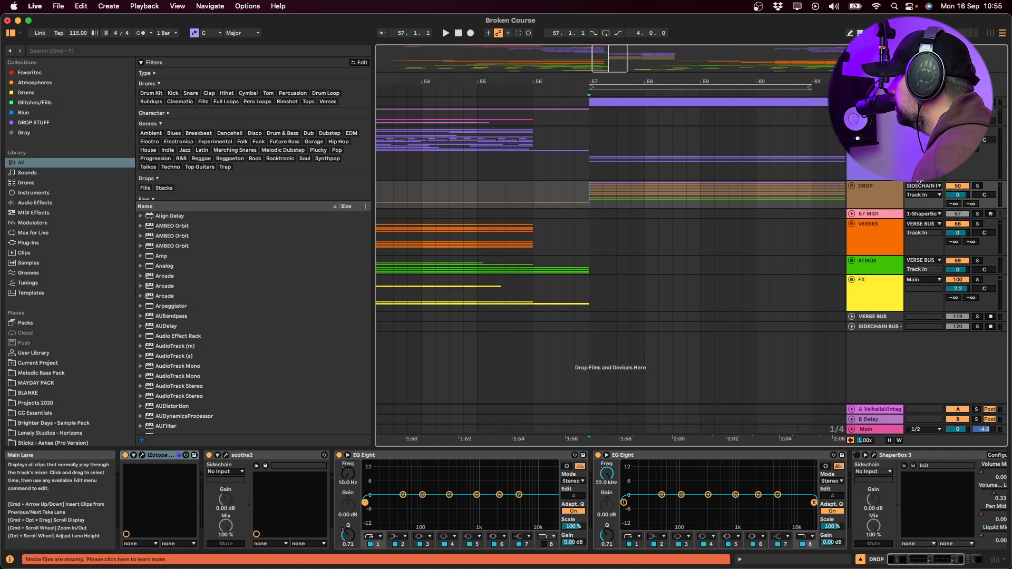
click(852, 187)
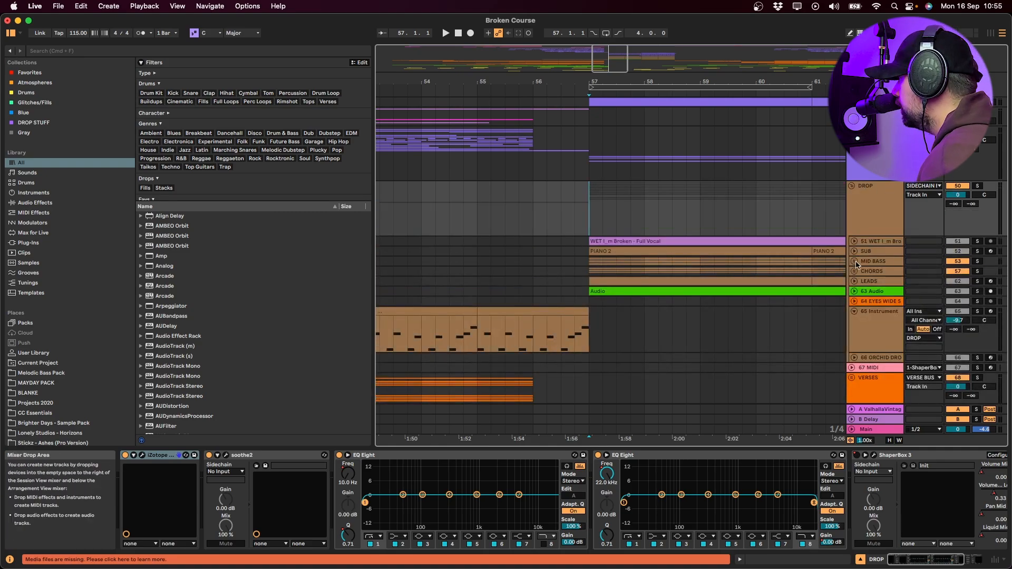
- Unfold the DROP group's tracks, play the SUB track soloed, and check its Serum patch
scroll(627, 250, down, 2)
click(627, 250)
scroll(706, 201, down, 5)
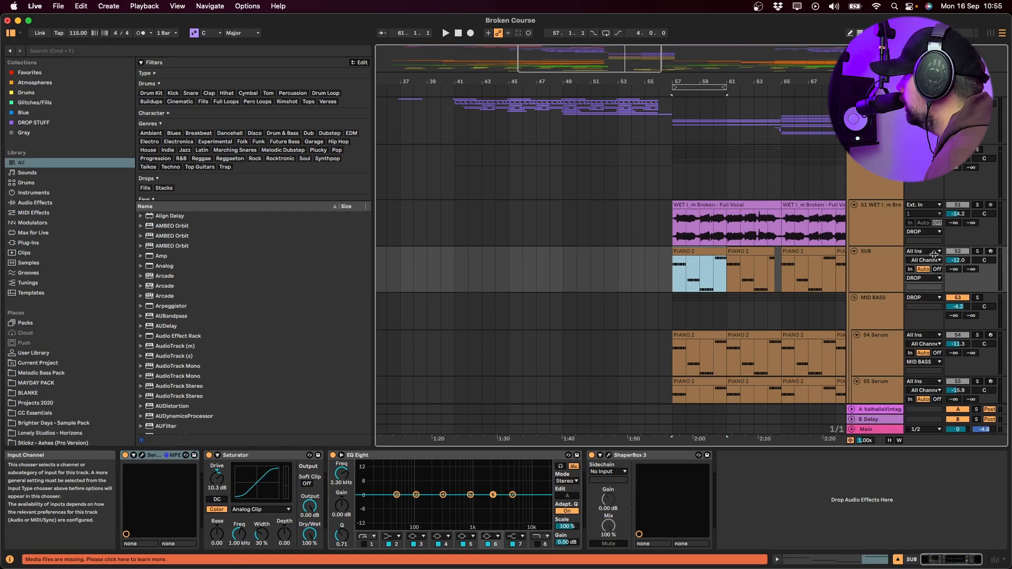
click(977, 251)
key(space)
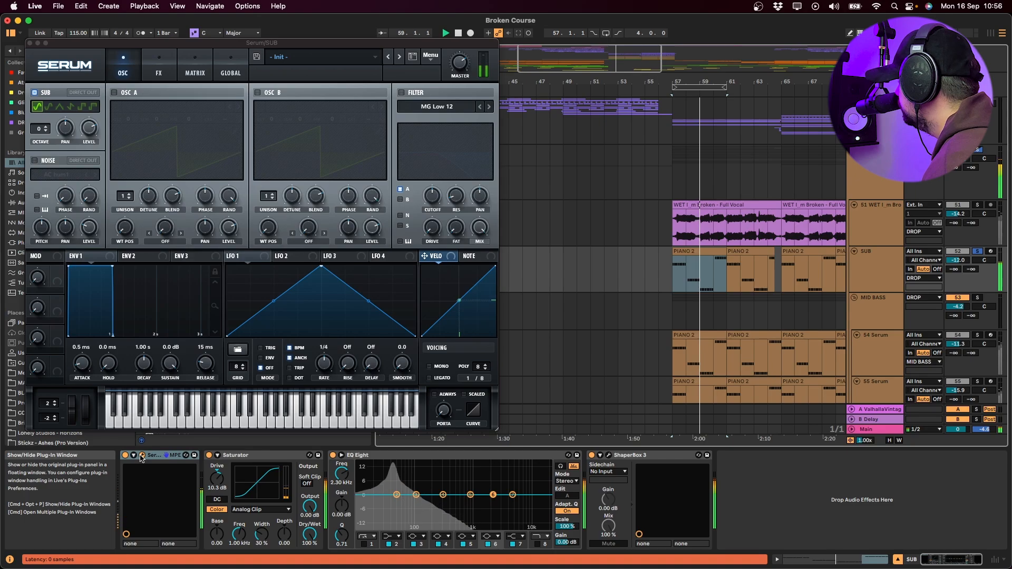
click(141, 458)
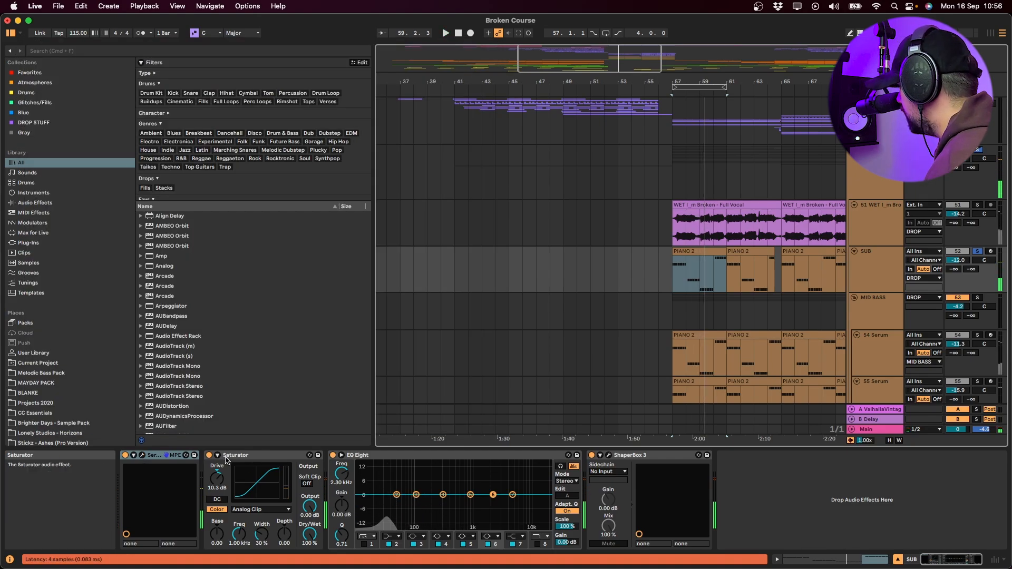
- Play the soloed SUB from bars 57 and 59 to compare its sound with Saturator bypassed and active
key(space)
click(209, 456)
click(209, 456)
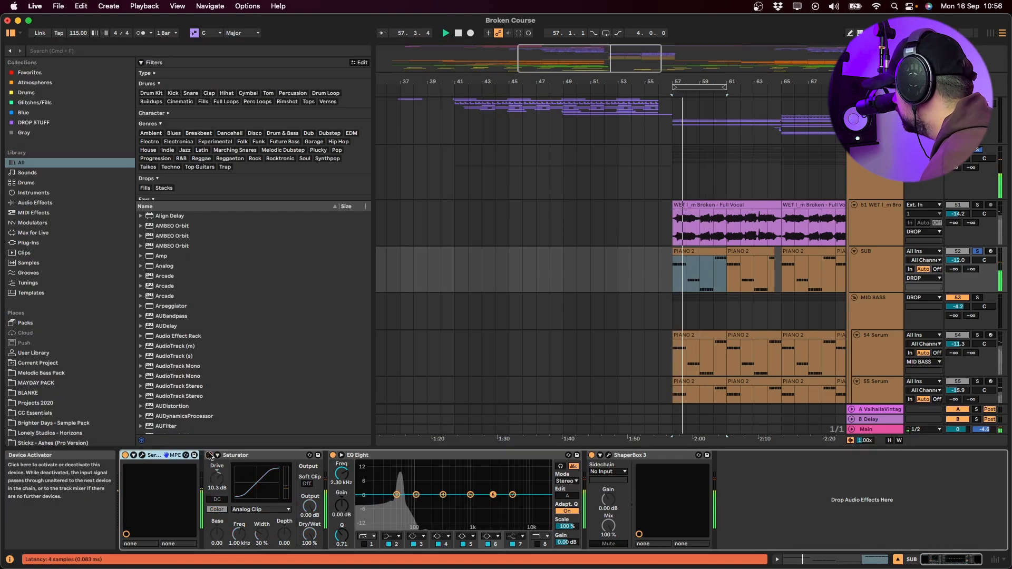
key(space)
click(693, 260)
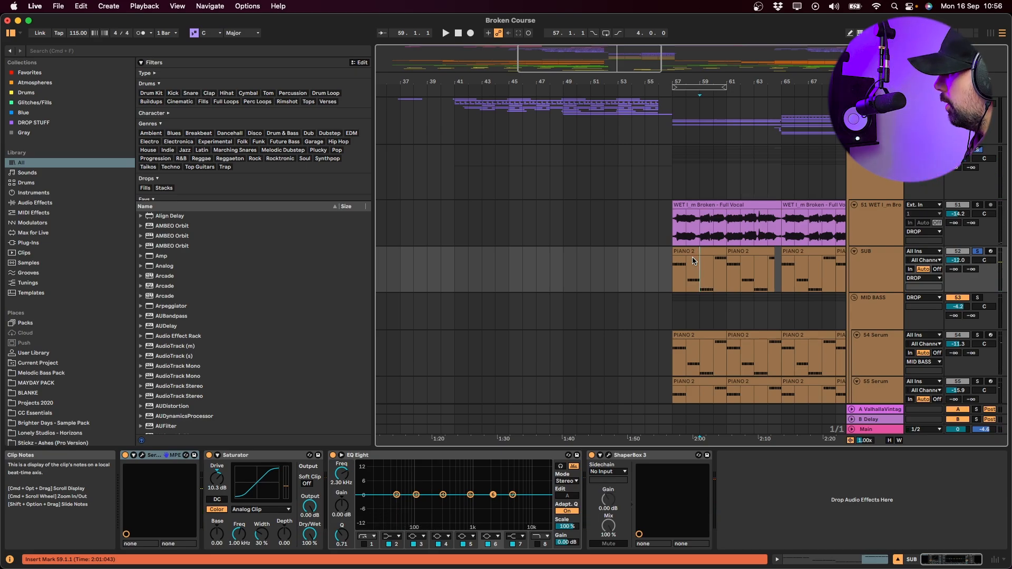
key(space)
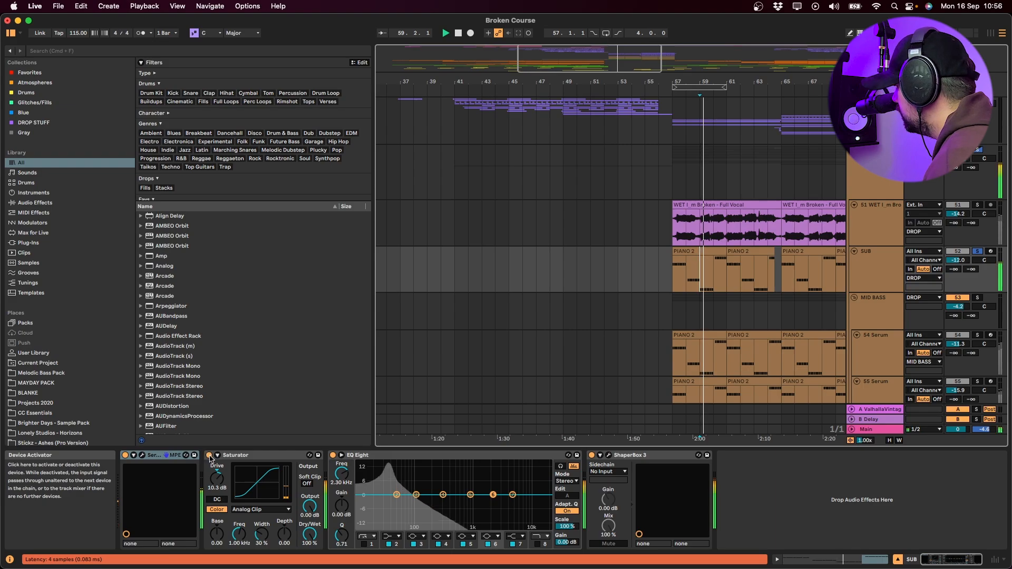
click(209, 457)
click(209, 457)
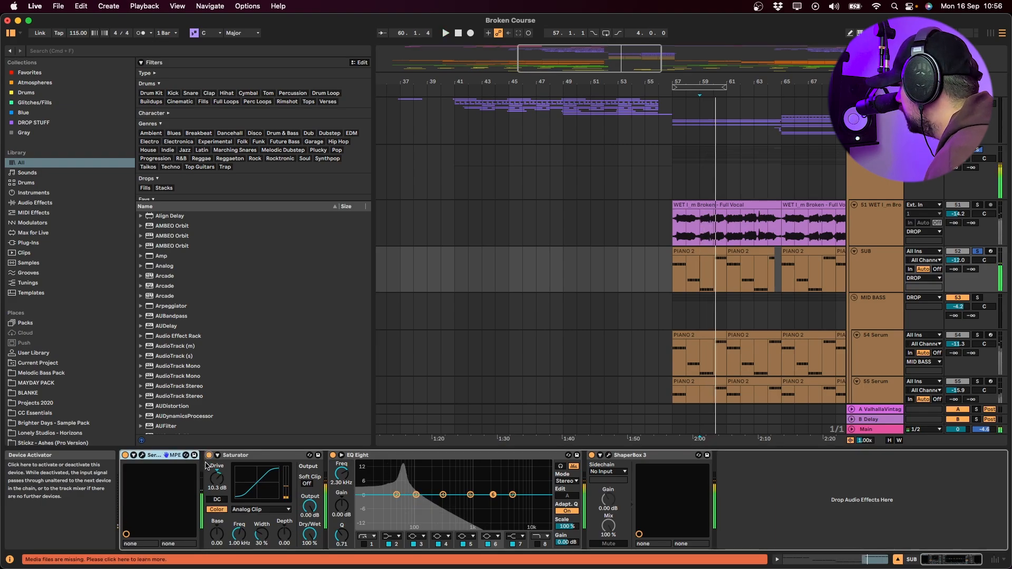
- Audition the SUB with Saturator's Drive raised to 23.6 dB, and undo the change
click(217, 509)
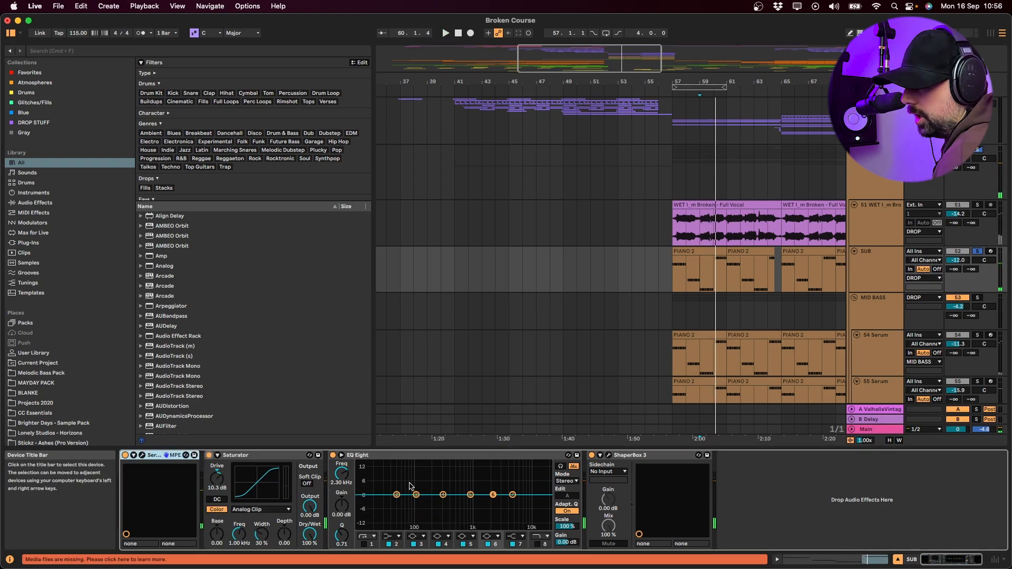
key(space)
drag(217, 478, 217, 459)
key(space)
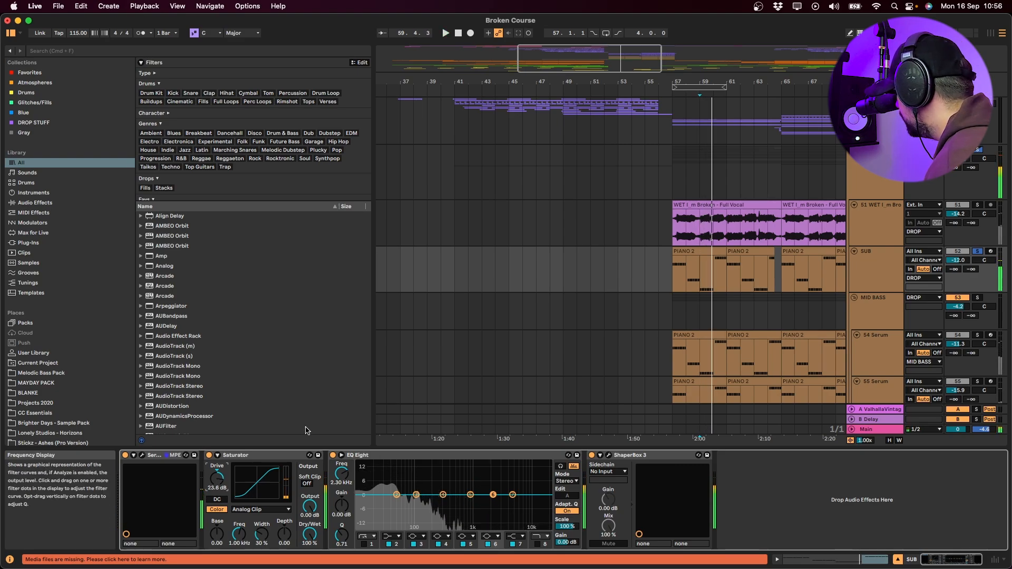
key(super+z)
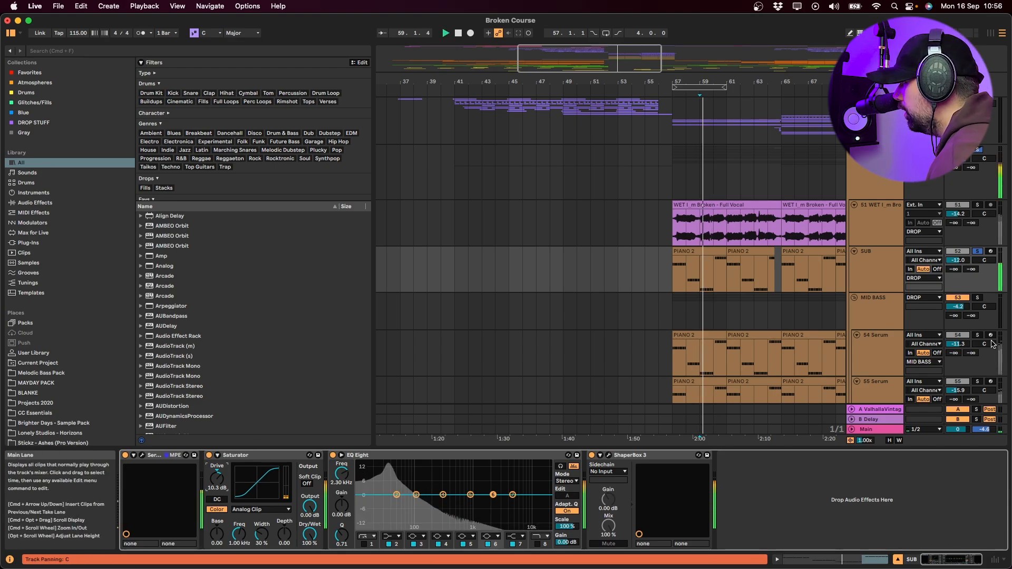
- Solo the 54 Serum track in the MID BASS group and play its first PIANO 2 clip
click(864, 311)
scroll(875, 301, down, 3)
click(884, 285)
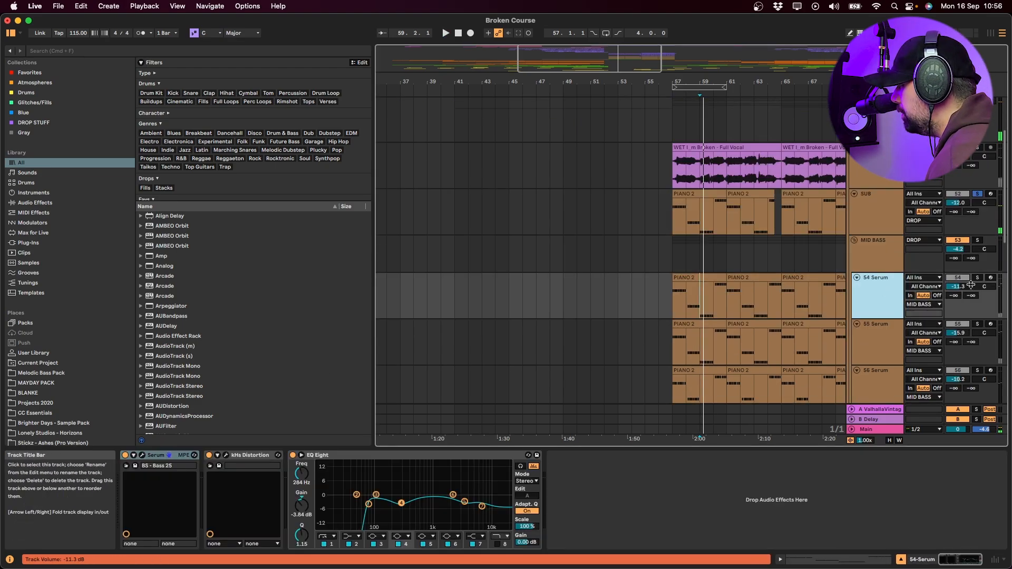
click(721, 276)
key(space)
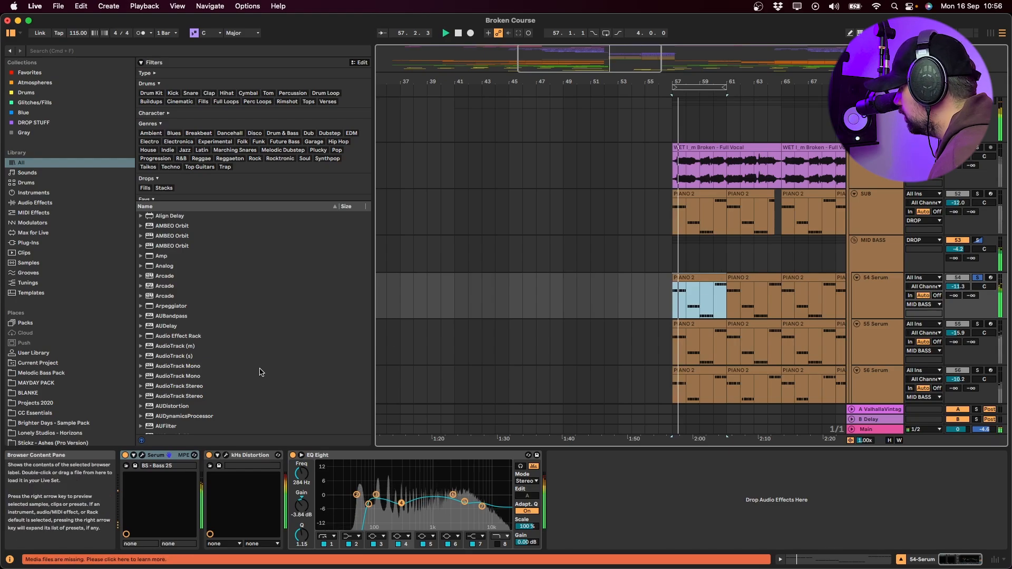
- Open Serum on the 54 Serum track, move its window clear of the devices, and play the BS - Bass 25 patch
click(142, 455)
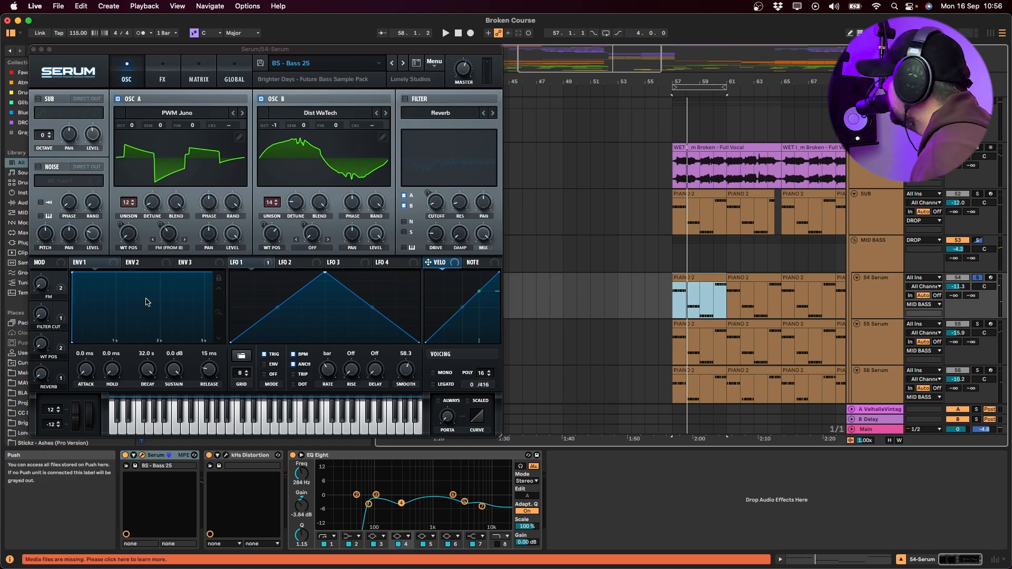
drag(333, 49, 543, 106)
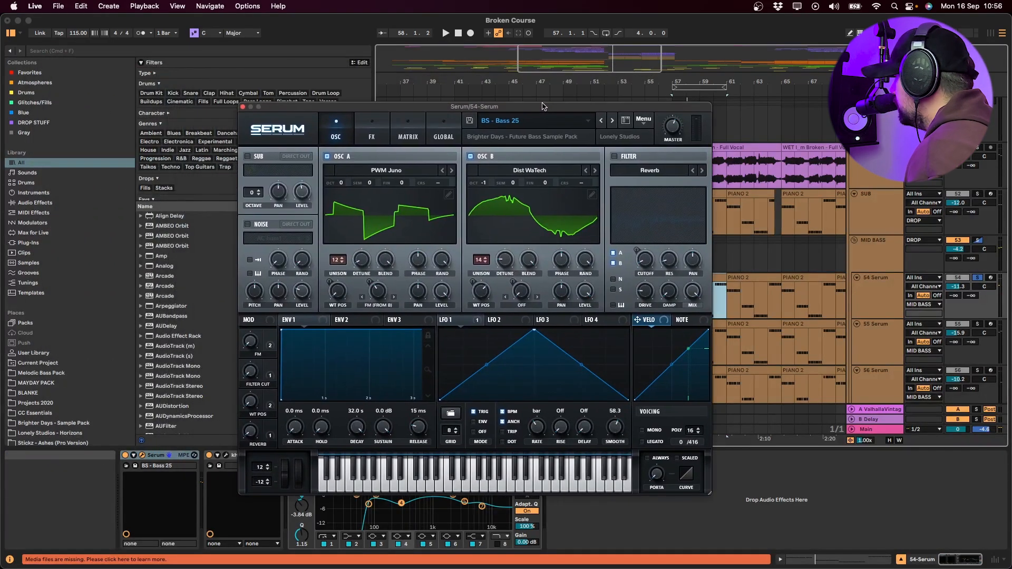
key(space)
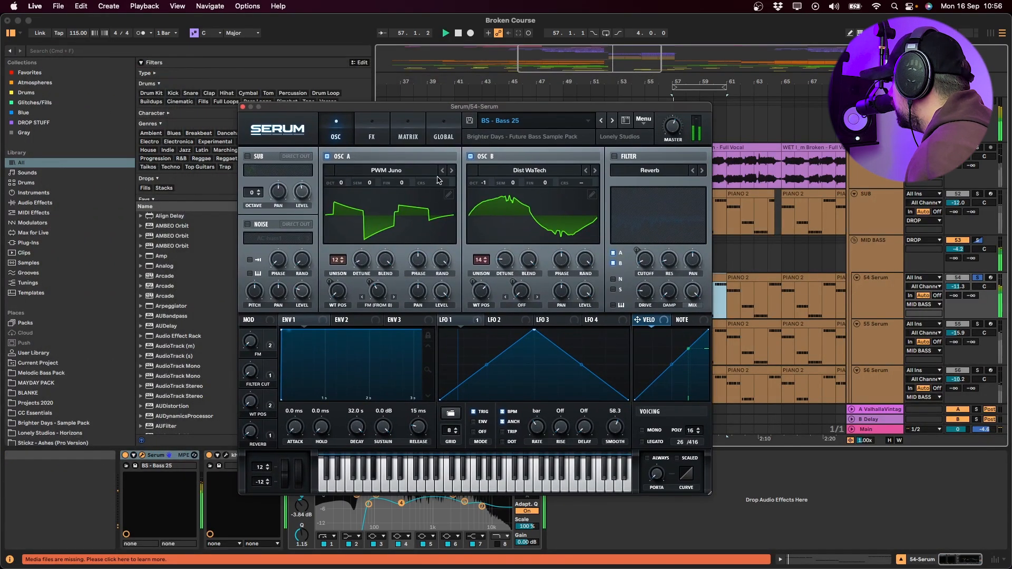
- Examine the patch's modulation matrix and oscillator page during playback, checking how LFO 1 drives oscillator A's warp
click(420, 139)
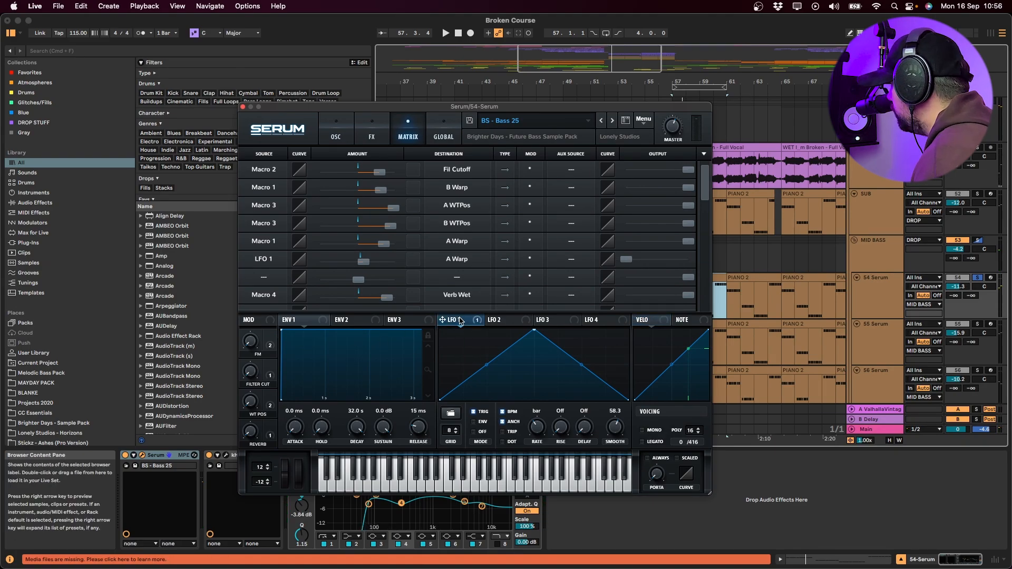
click(351, 127)
key(space)
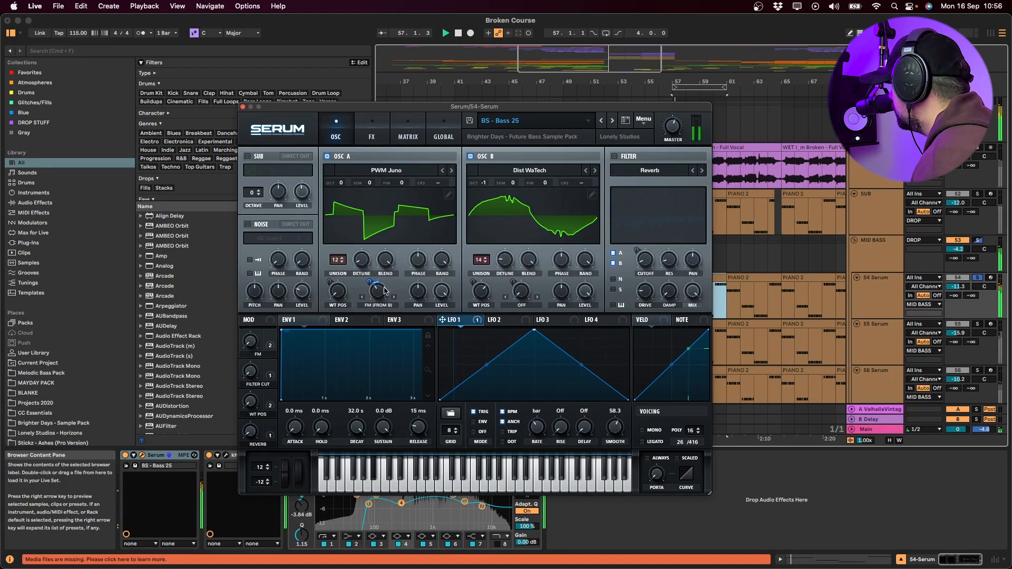
click(405, 138)
key(space)
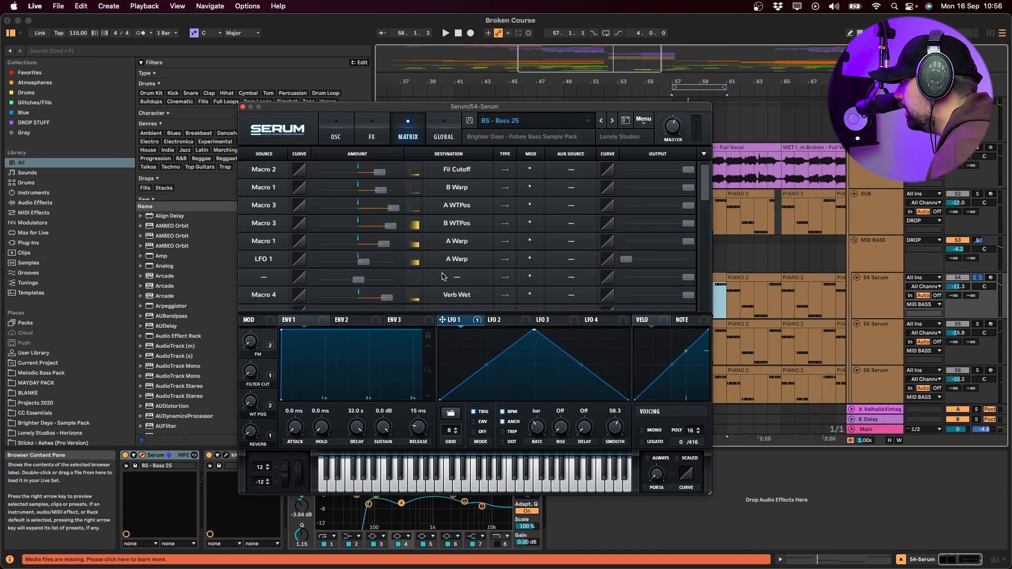
- Audition the bass with LFO 1's rate at 1/8, set the rate back to bar, and close Serum
key(space)
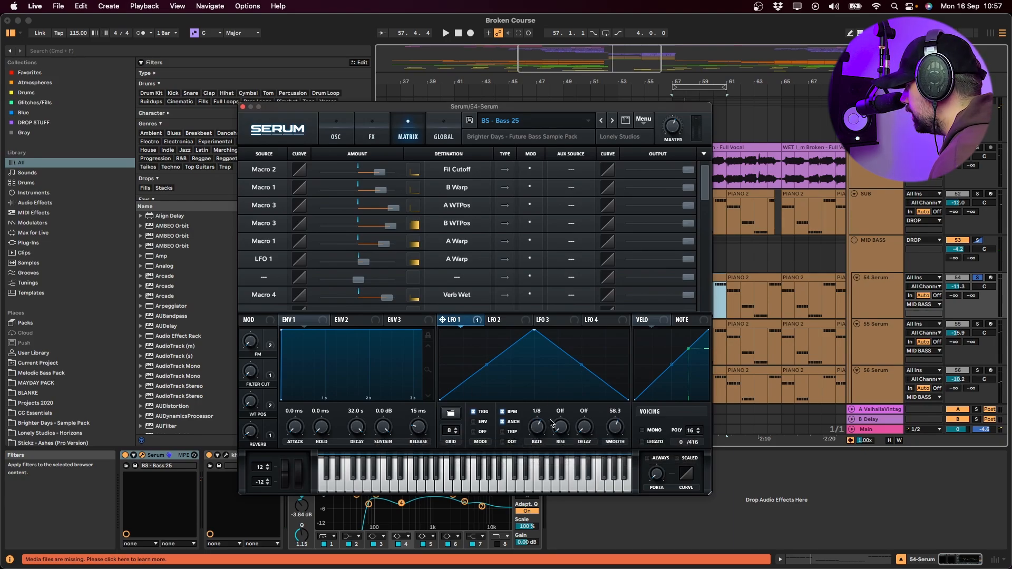
key(space)
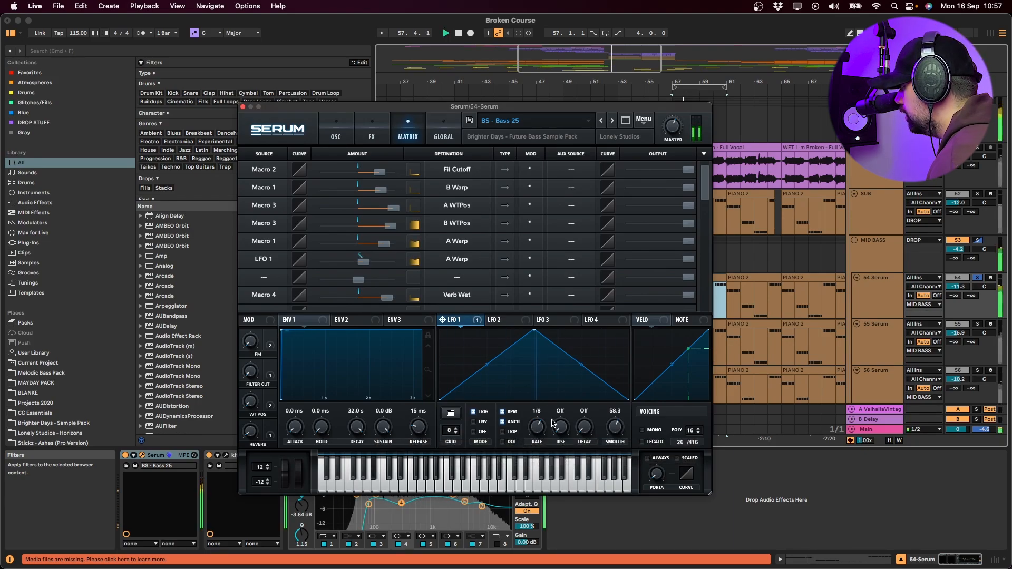
drag(548, 437, 546, 448)
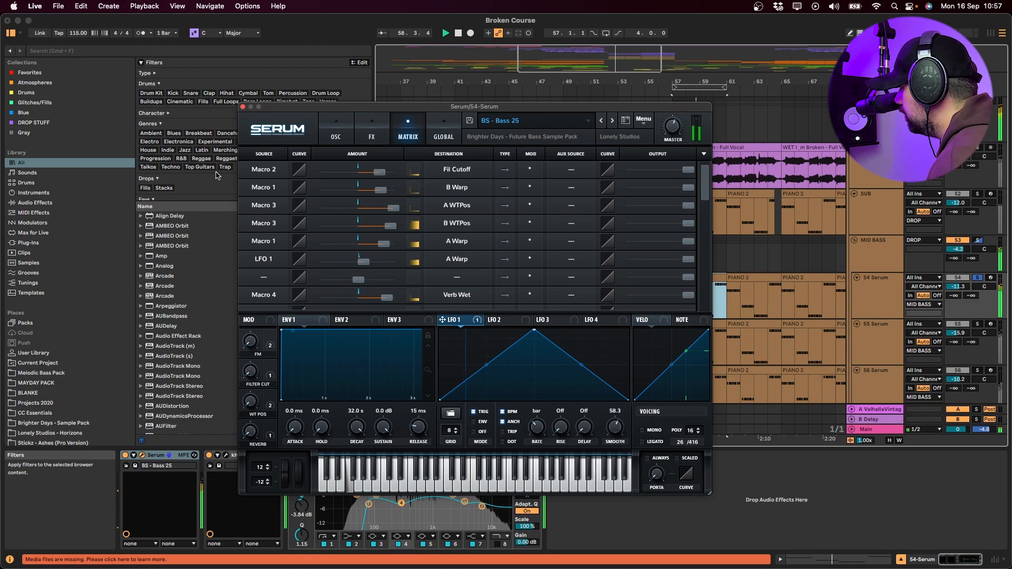
click(334, 137)
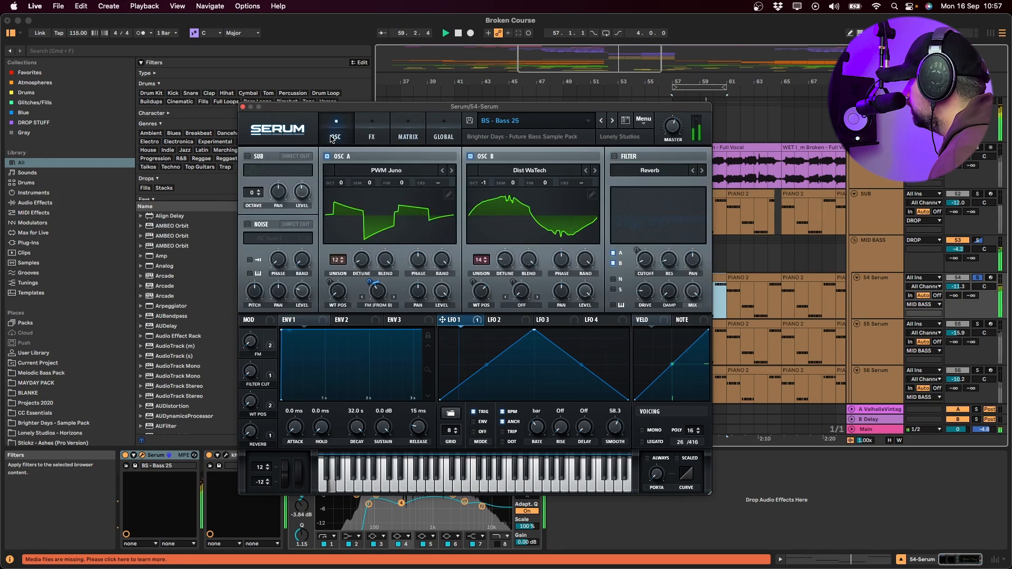
click(243, 108)
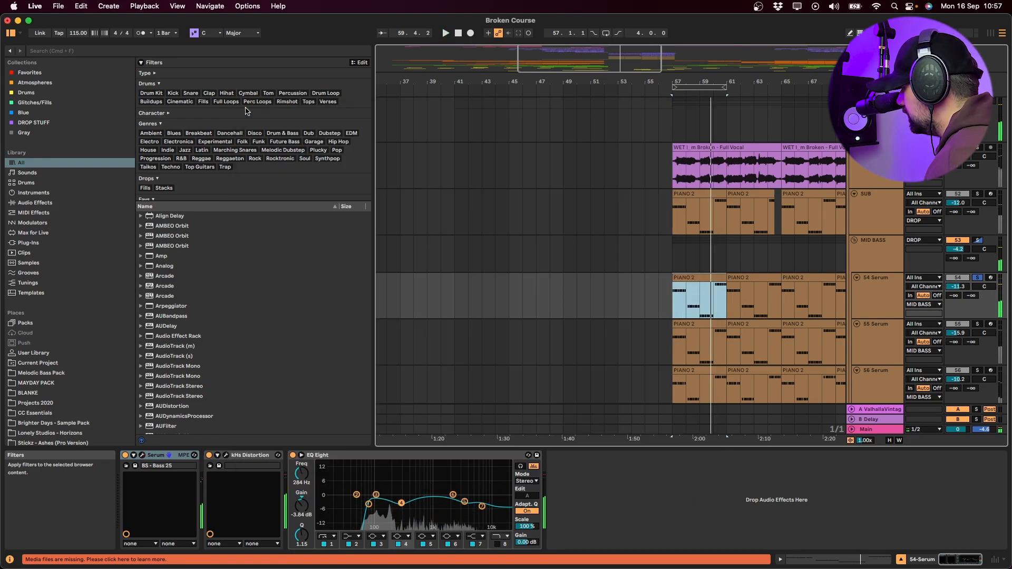
- Compare the 54 Serum bass with kHs Distortion off and on, and view the plugin's Hard Clip settings before closing it
click(209, 456)
key(space)
click(209, 455)
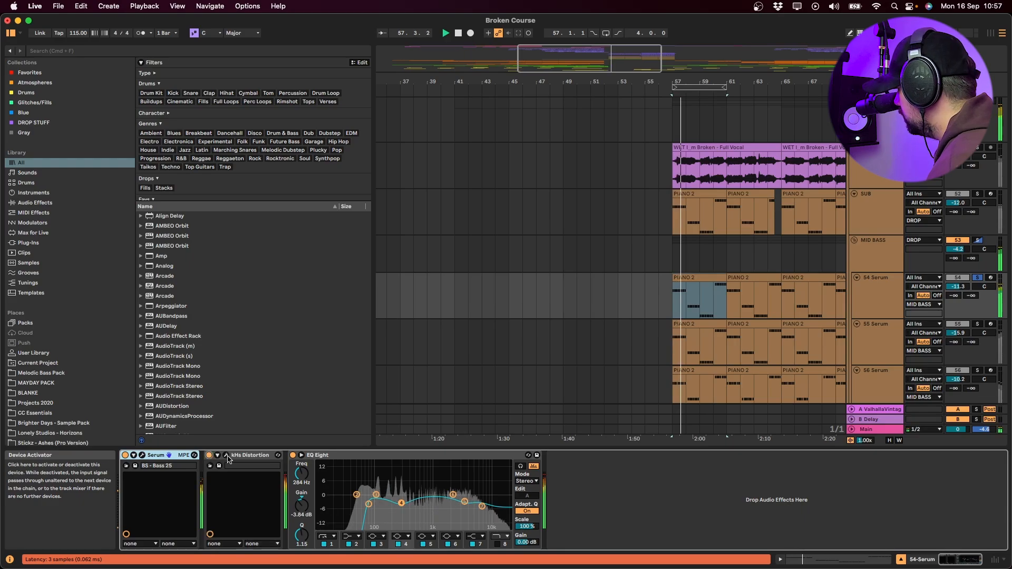
click(227, 457)
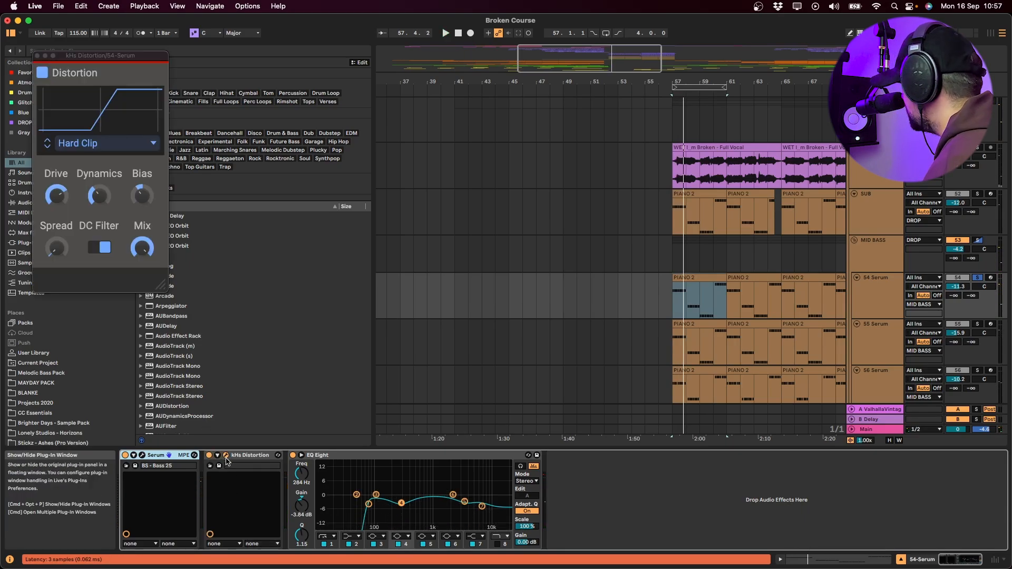
key(space)
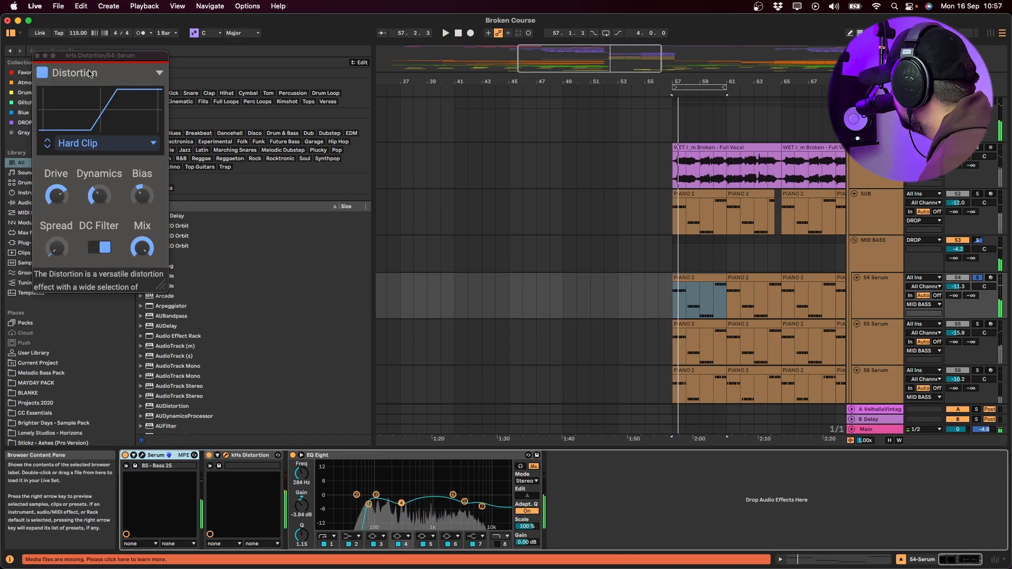
click(37, 56)
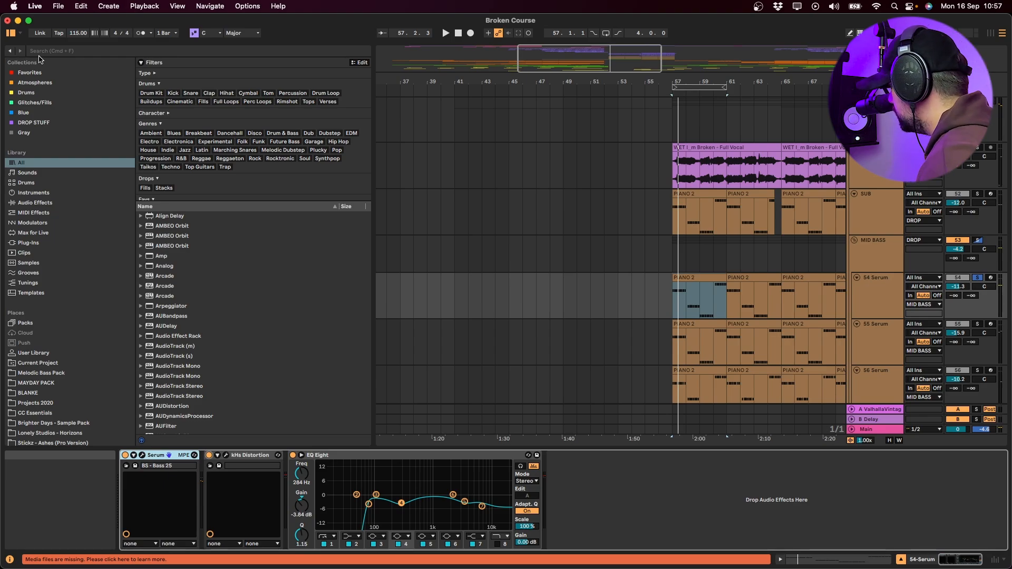
- Play the 54 Serum bass with EQ Eight bypassed and re-enabled, and examine the low end of its curve
key(space)
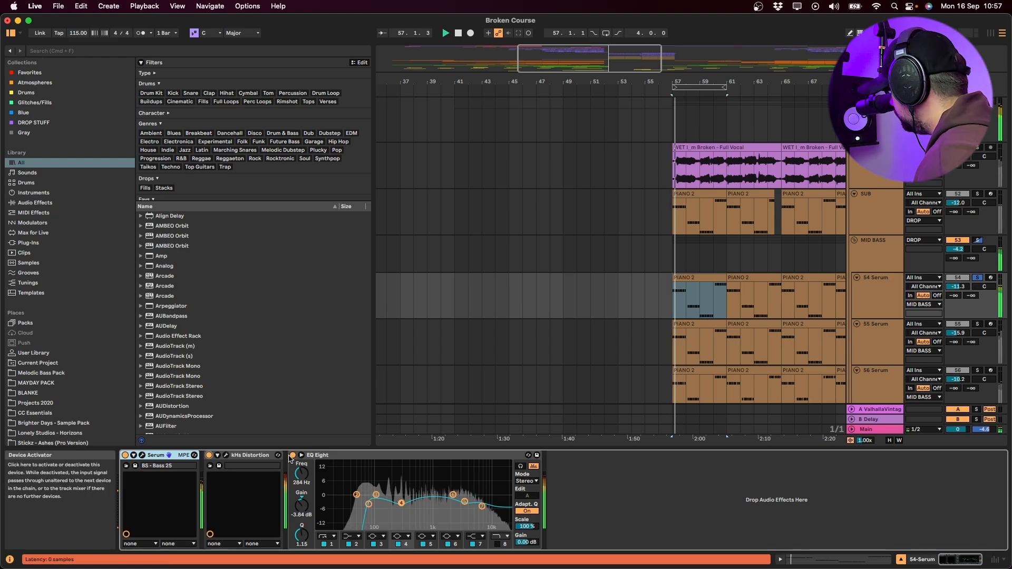
click(293, 456)
click(293, 456)
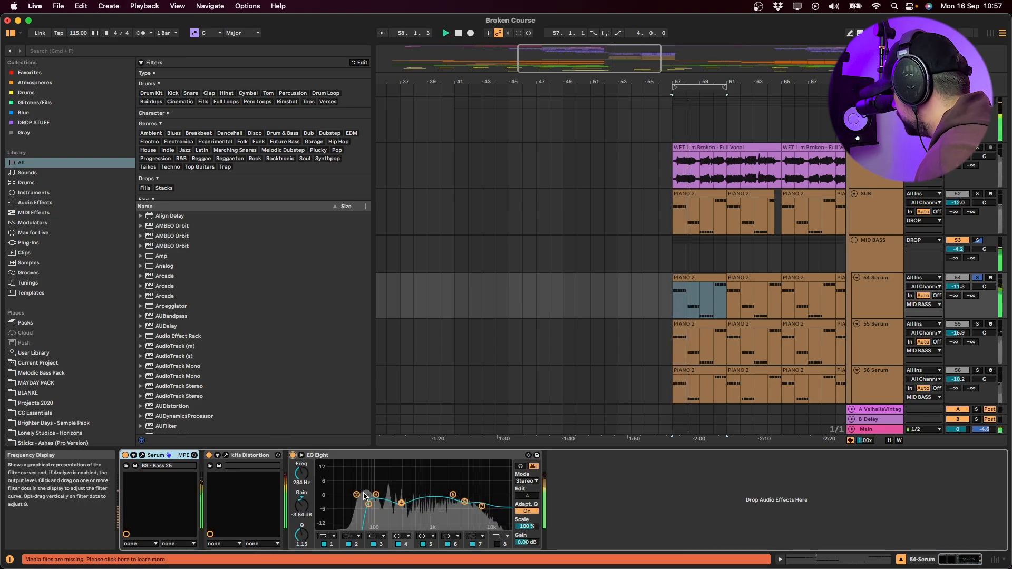
drag(348, 483, 368, 522)
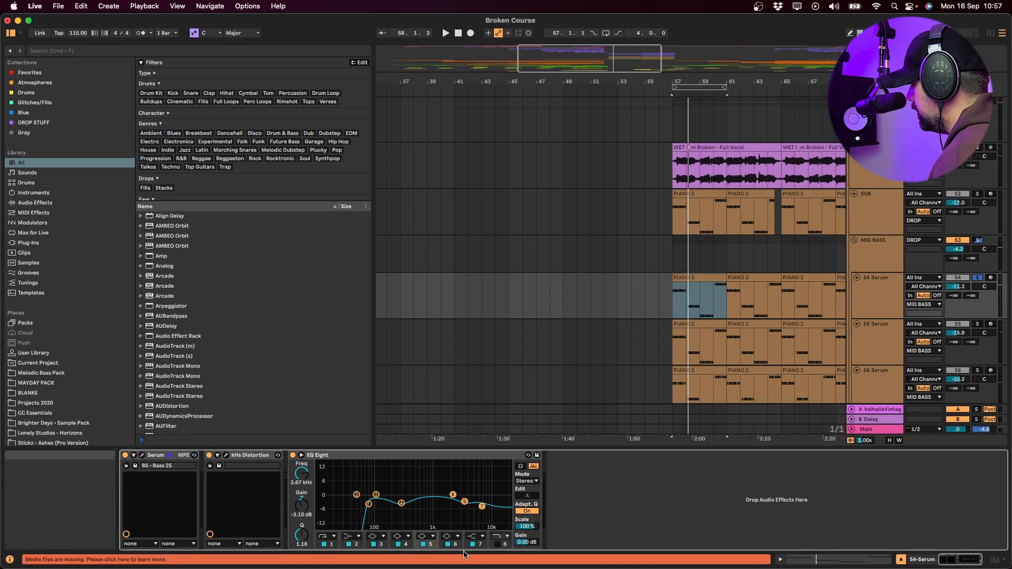
- Audition the 54 Serum bass with EQ Eight bands 5 and 7 switched off, restoring both bands
key(space)
click(423, 545)
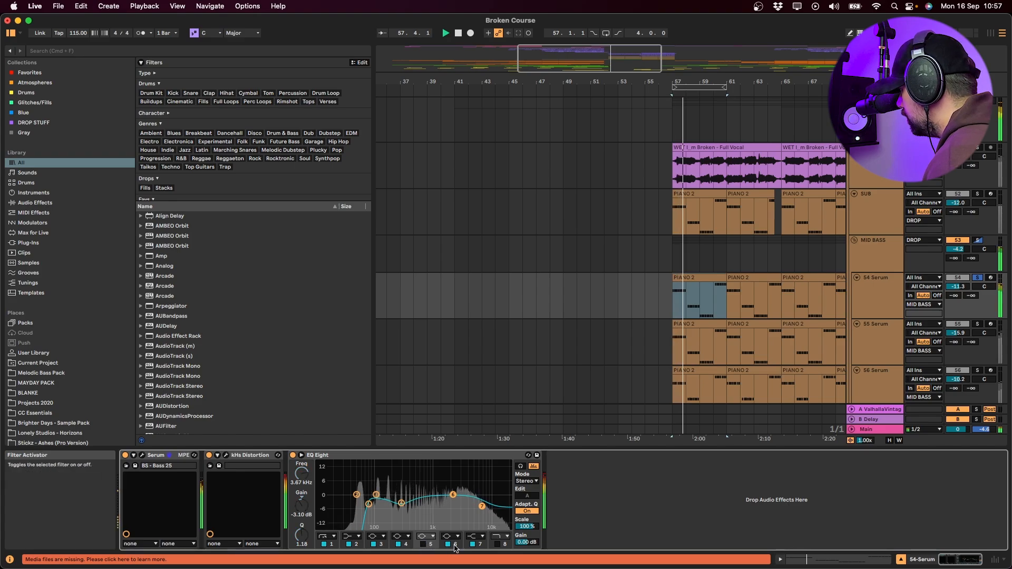
click(472, 545)
click(473, 544)
click(423, 545)
key(space)
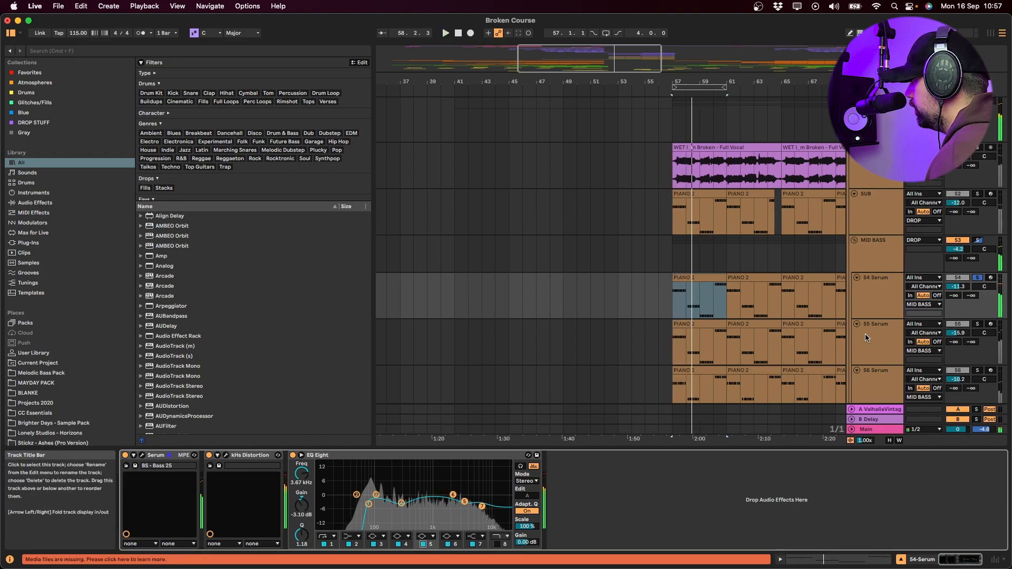
- Solo the 55 Serum track in the MID BASS group and play its first PIANO 2 clip
click(866, 333)
click(977, 325)
drag(722, 341, 673, 339)
key(space)
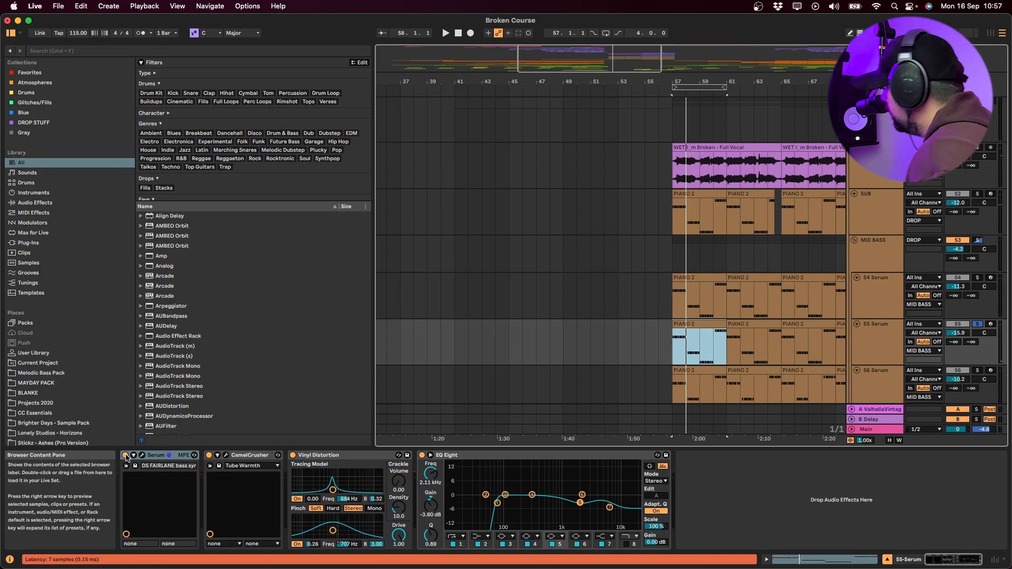
- View the DS_FAIRLANE_bass_synth_grit patch in Serum on the 55 Serum track, close it, and audition CamelCrusher's effect
click(142, 457)
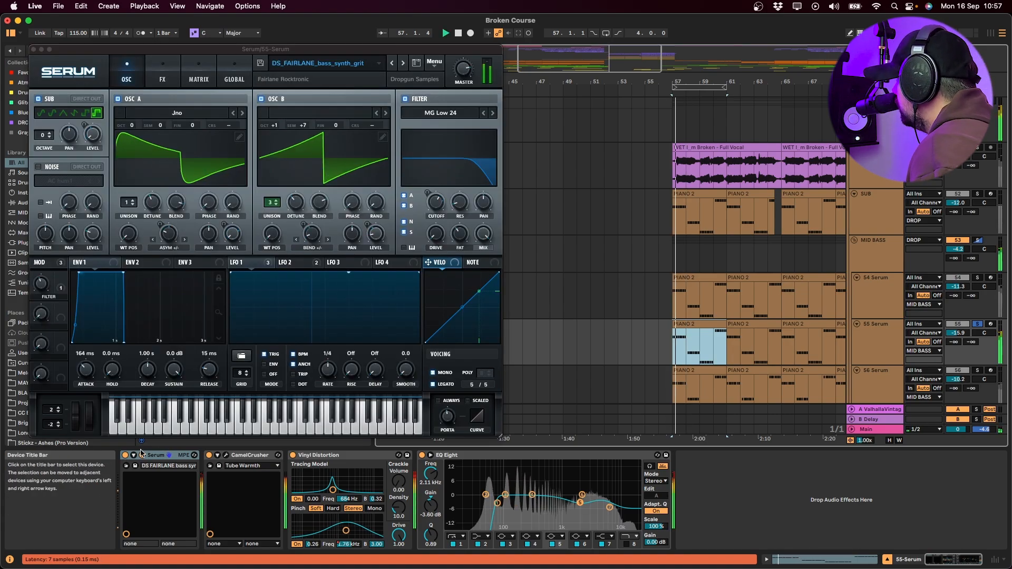
click(34, 50)
click(210, 456)
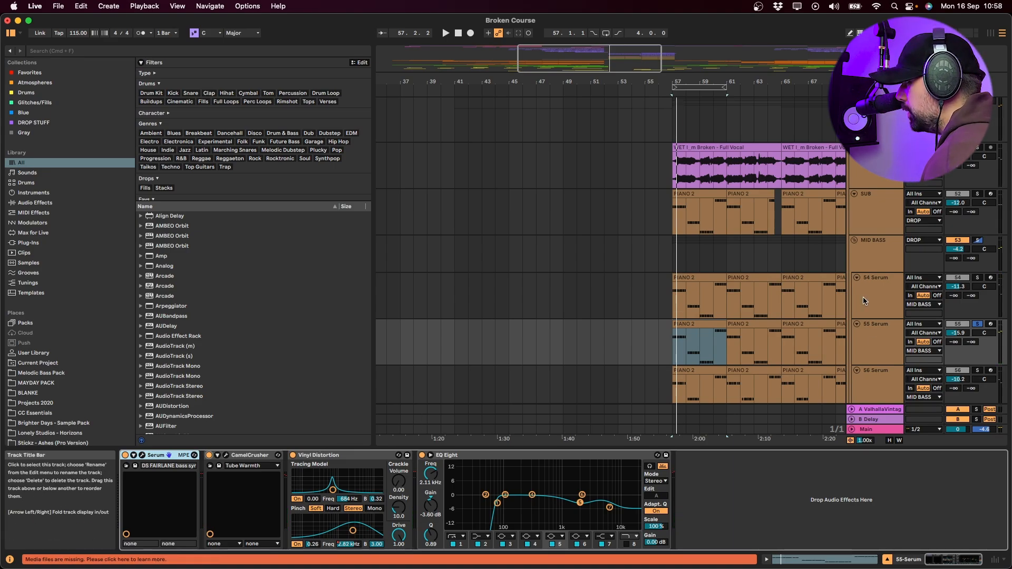
- Solo the 54 and 55 Serum tracks together and play the two bass layers combined
key(Up)
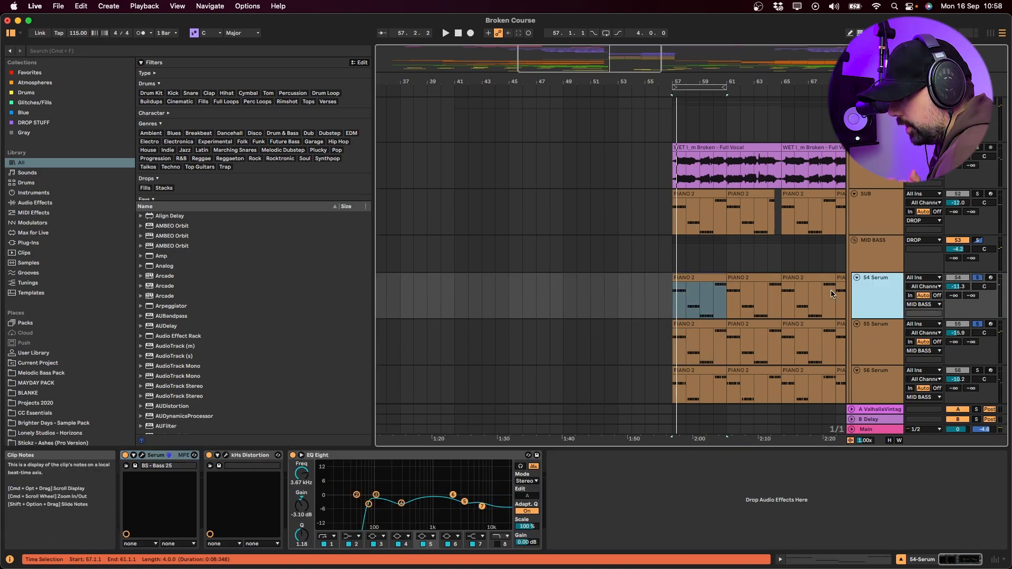
key(space)
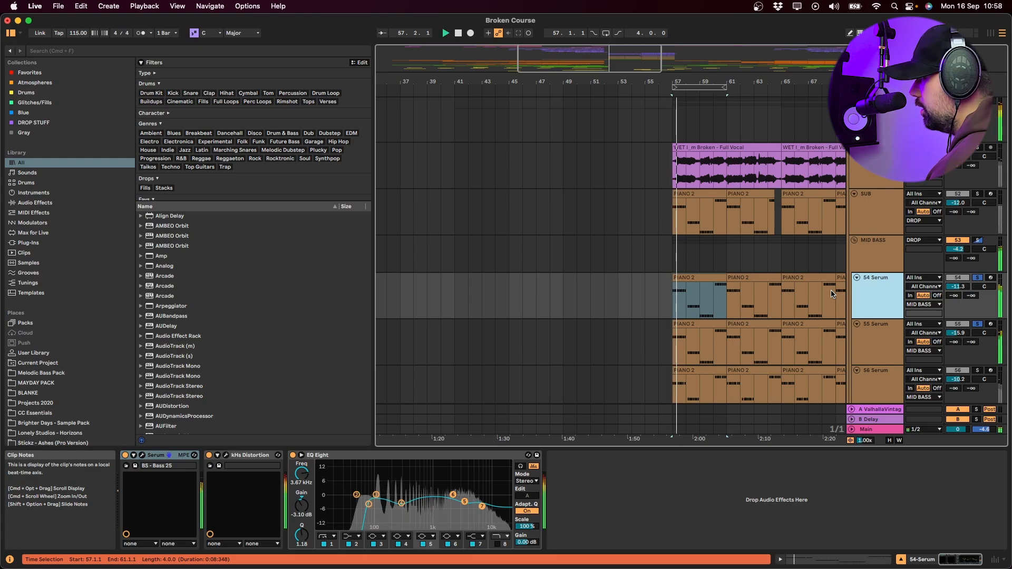
click(977, 324)
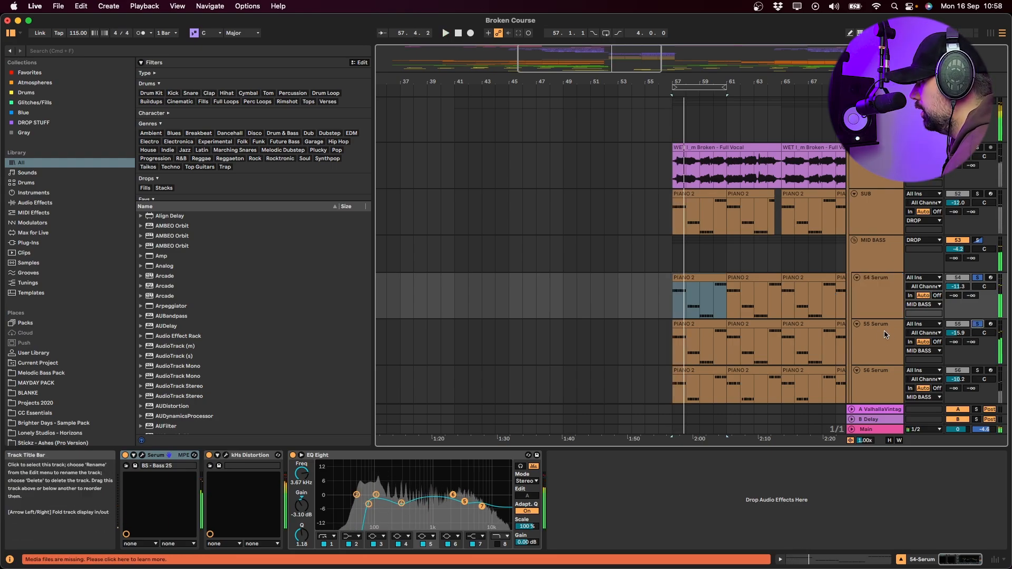
click(892, 344)
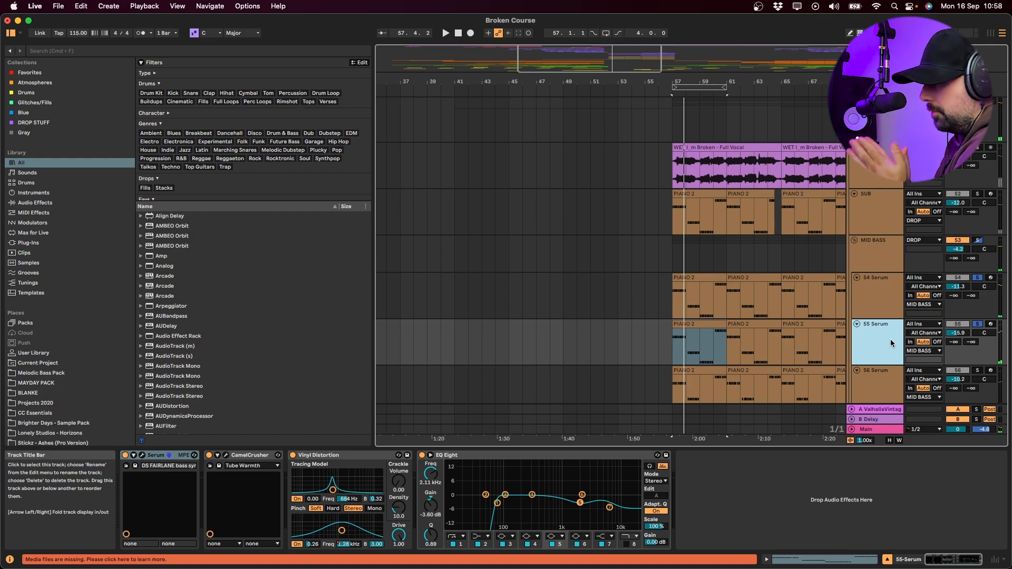
click(882, 295)
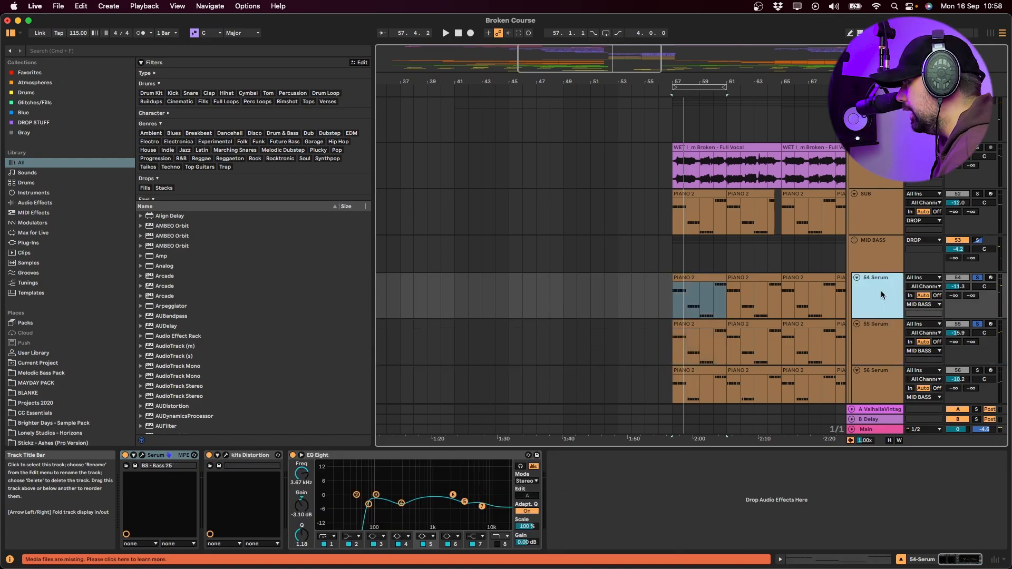
scroll(939, 291, down, 4)
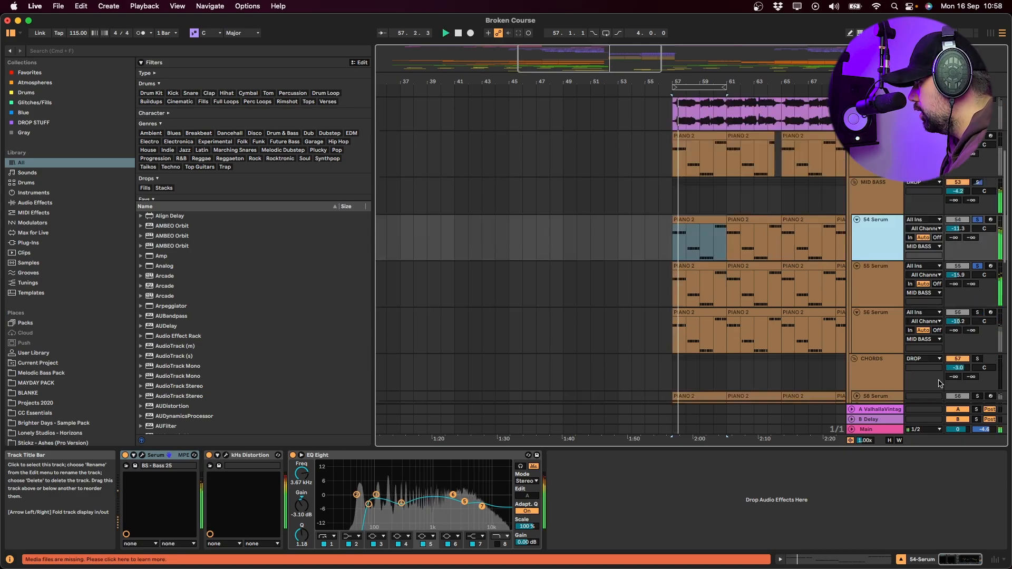
- Solo the 56 Serum track on its own and play its first PIANO 2 clip
click(996, 287)
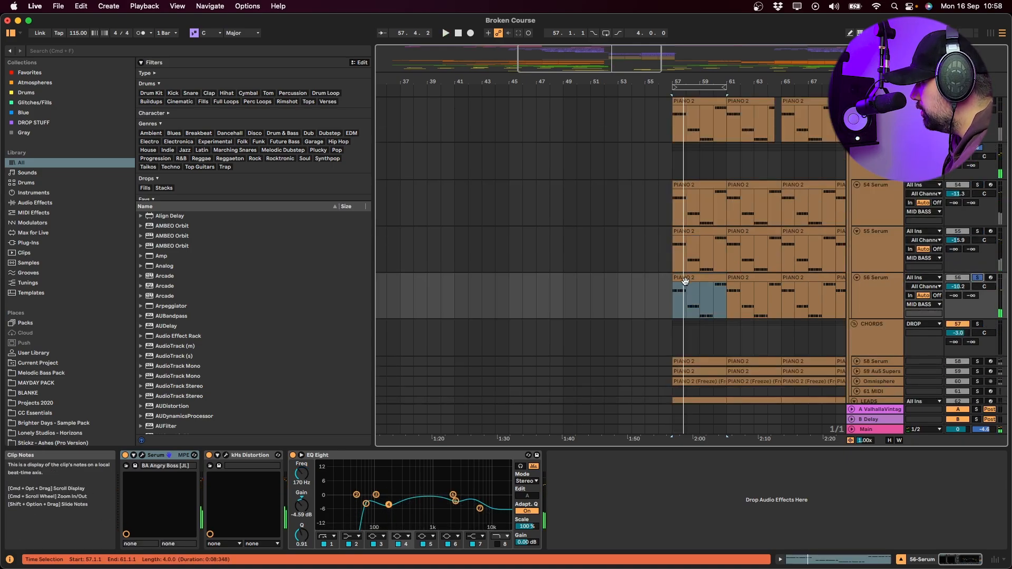
click(681, 283)
key(space)
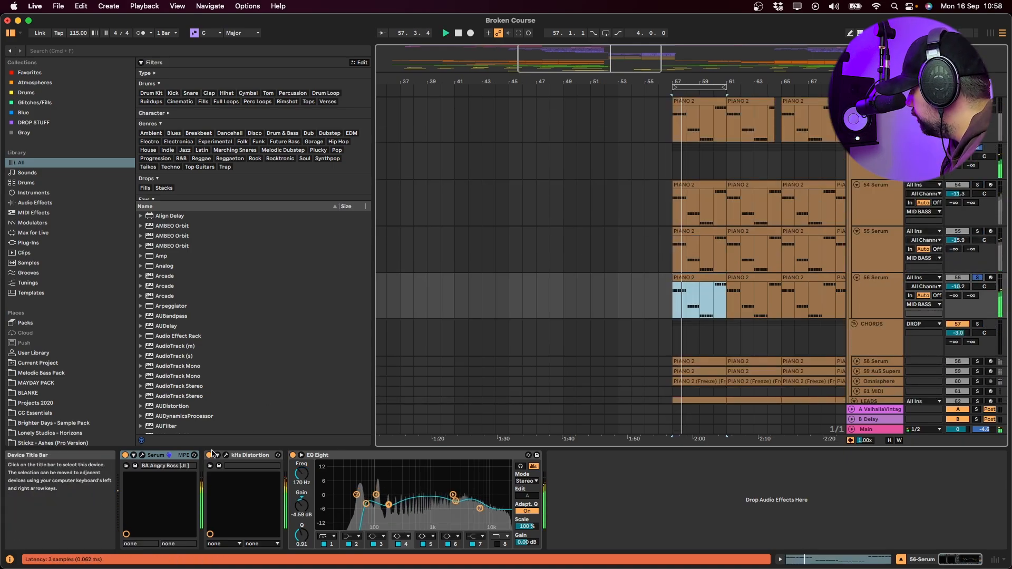
- Open Serum on the 56 Serum track, view the BA Angry Boss patch and its preset categories, and close the window
click(141, 455)
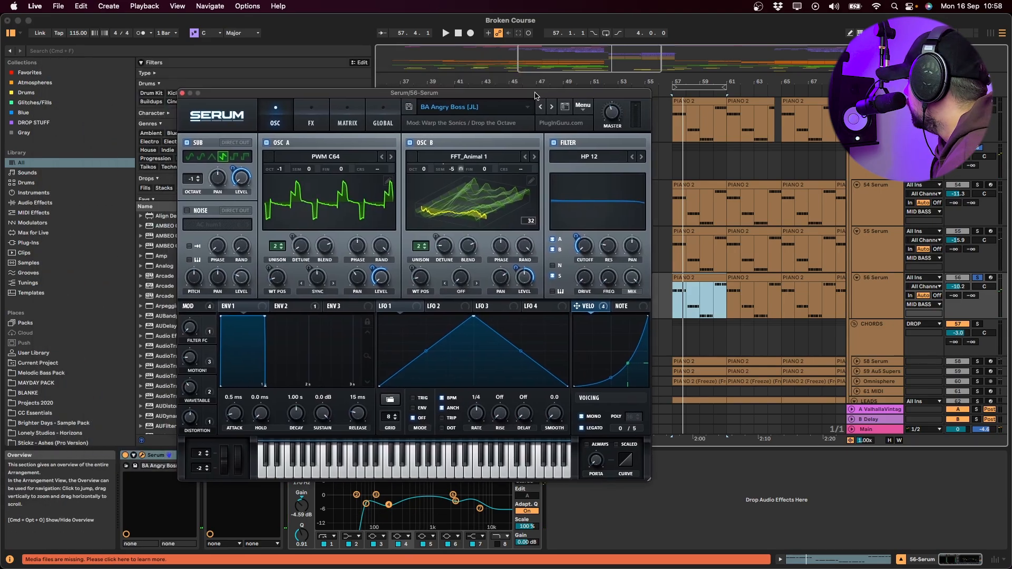
drag(536, 95, 541, 94)
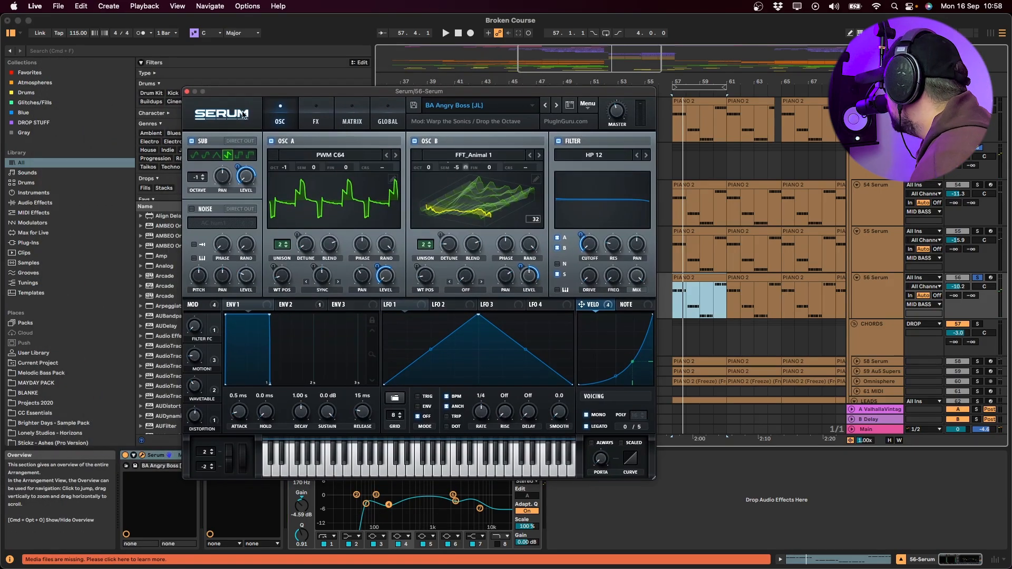
click(460, 106)
mouse_move(464, 118)
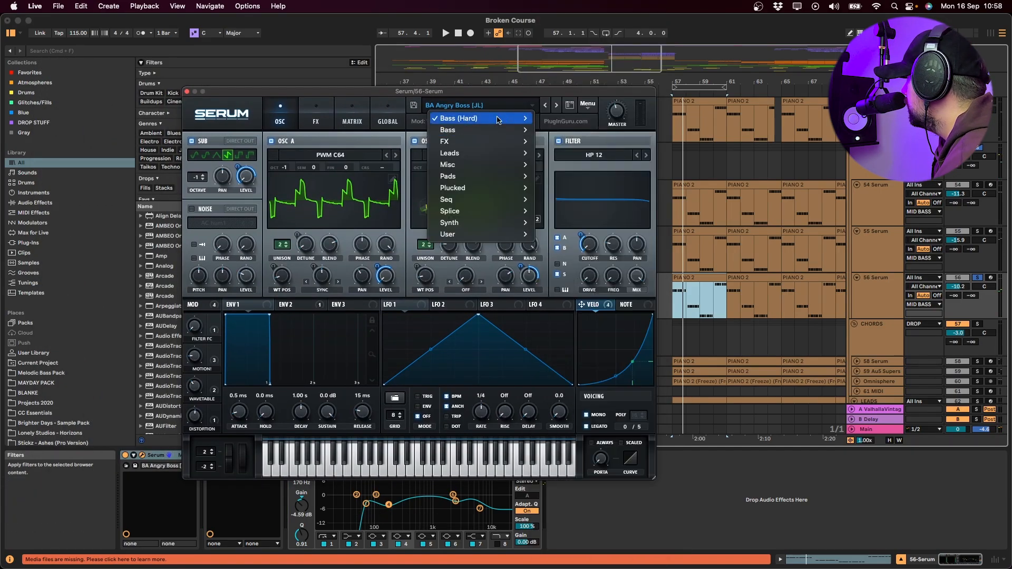
click(186, 93)
click(187, 92)
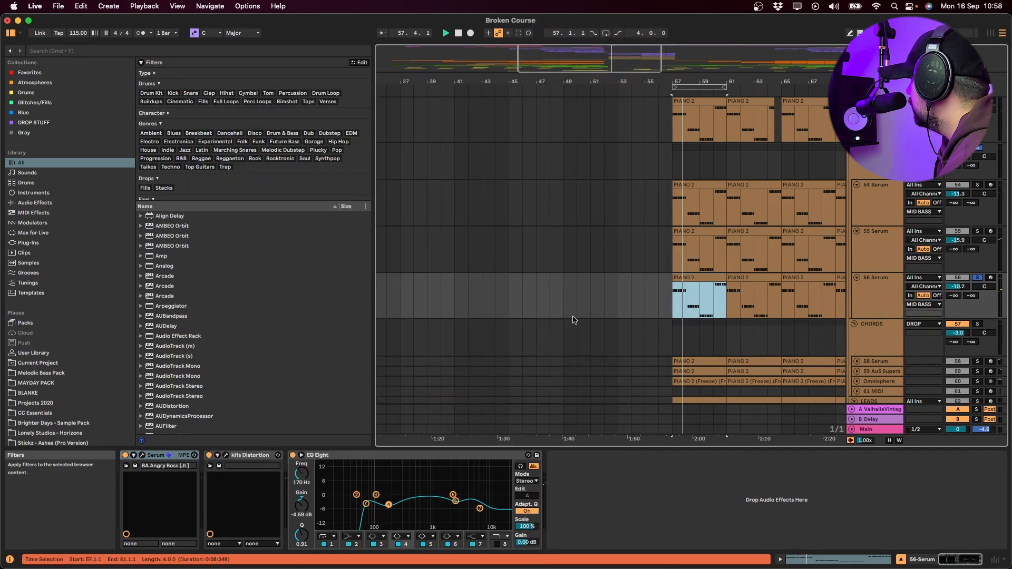
- Compare the 56 Serum bass with kHs Distortion off and on, and inspect the plugin's Quantize settings
key(space)
click(210, 456)
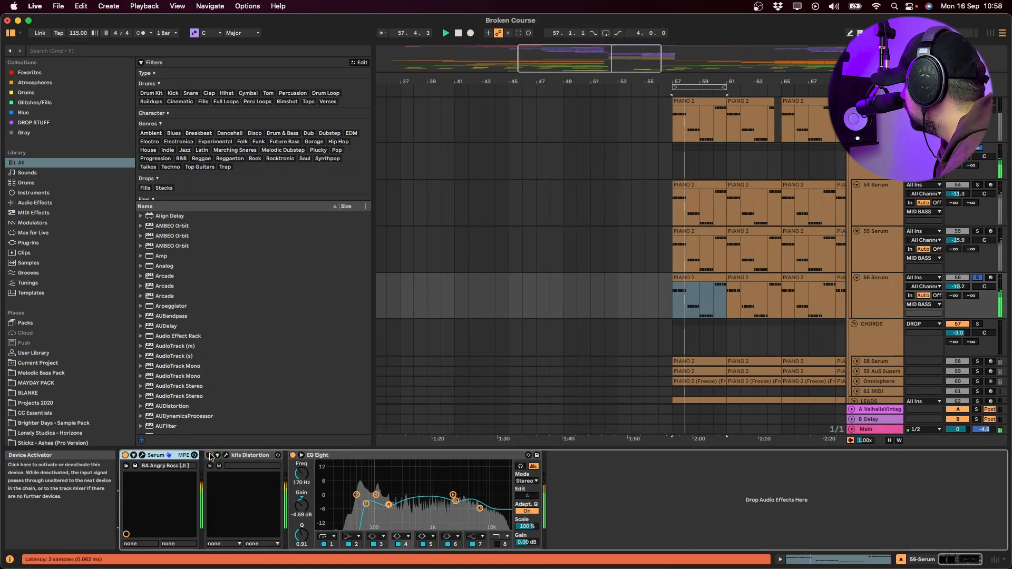
click(225, 455)
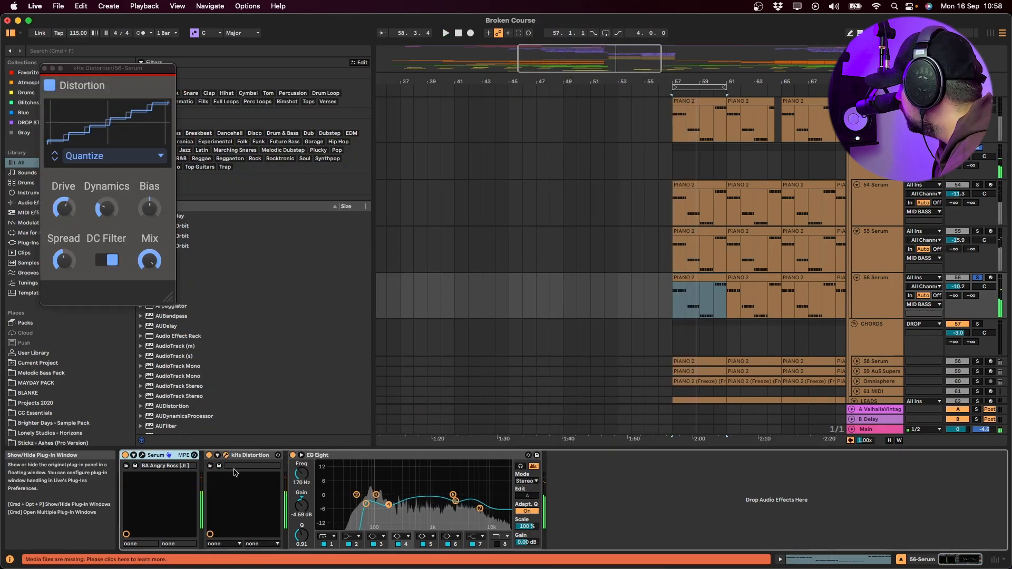
click(45, 66)
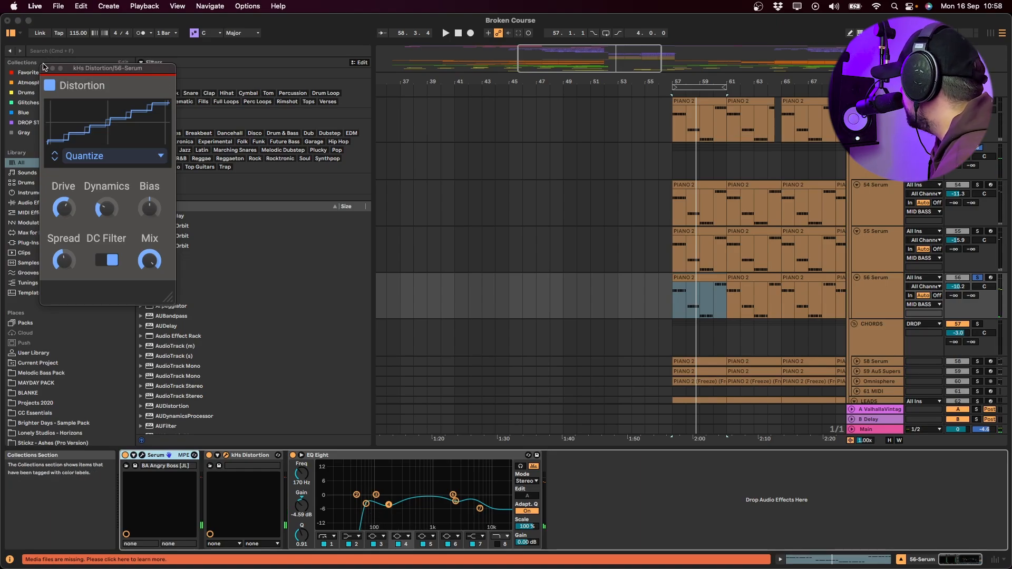
click(45, 69)
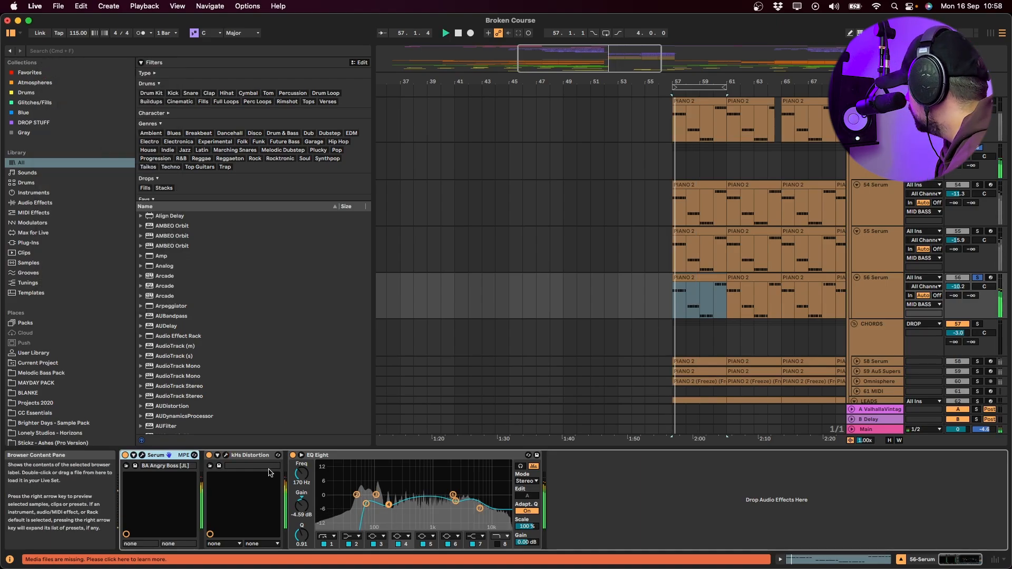
- Reopen kHs Distortion on the 56 Serum track, audition its Quantize mode during playback, and close it
click(225, 455)
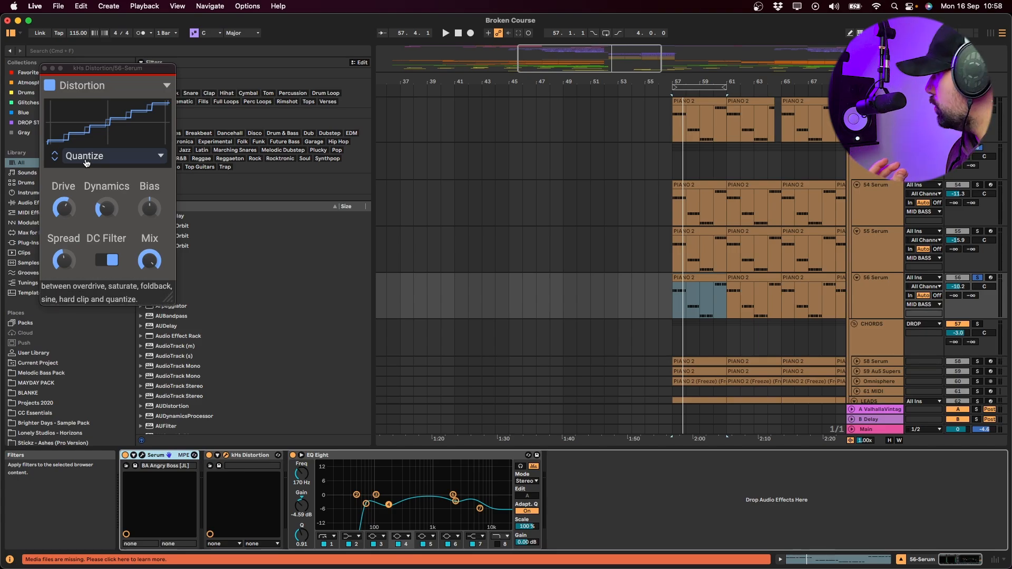
key(space)
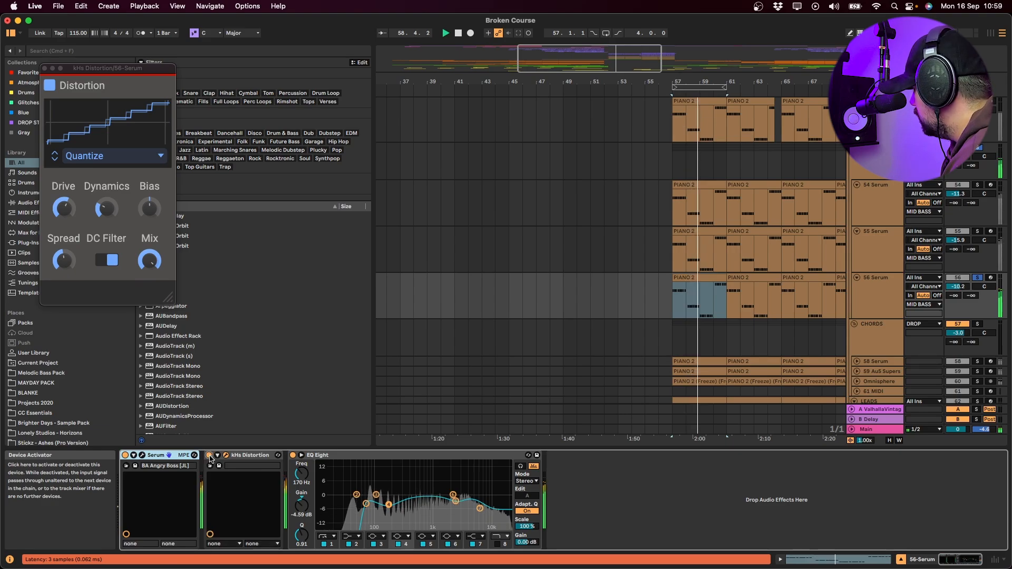
click(45, 69)
key(space)
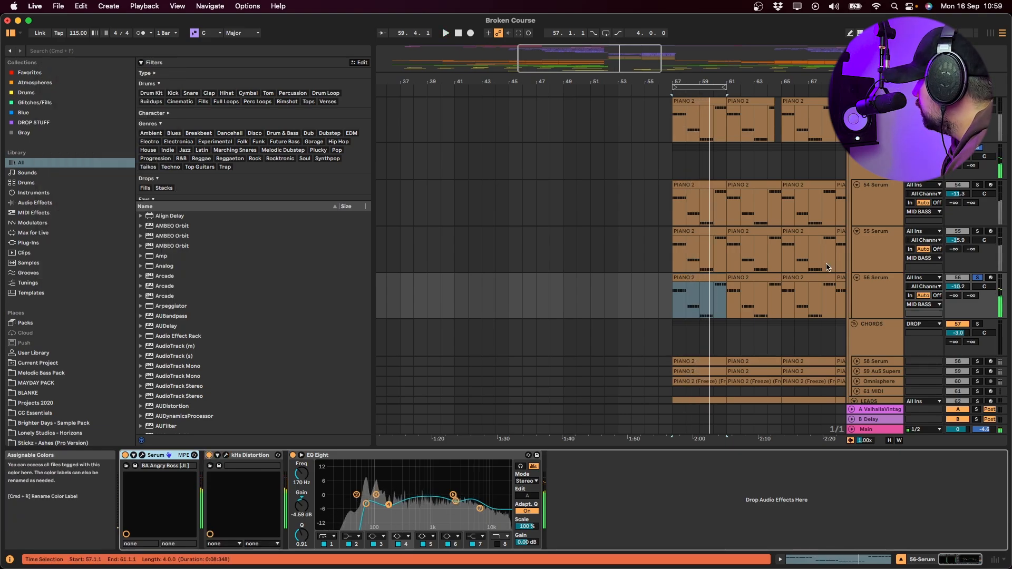
- Solo the whole MID BASS group and play its Serum layers together from the first PIANO 2 clip
click(876, 173)
key(s)
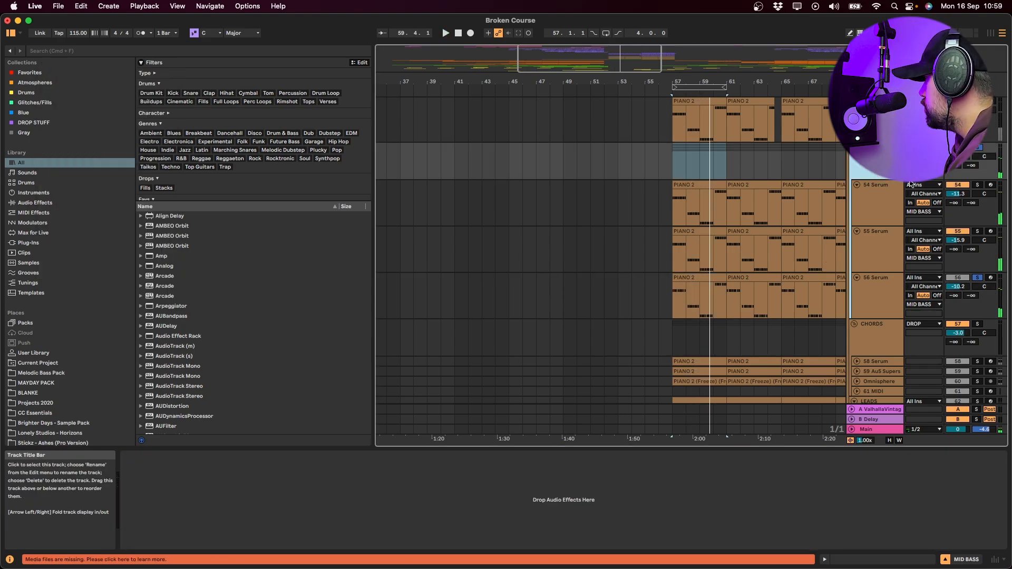
click(695, 281)
key(space)
- Solo the SUB track alongside the MID BASS group, play them together, and select the DRUMS group
scroll(865, 287, down, 3)
click(868, 292)
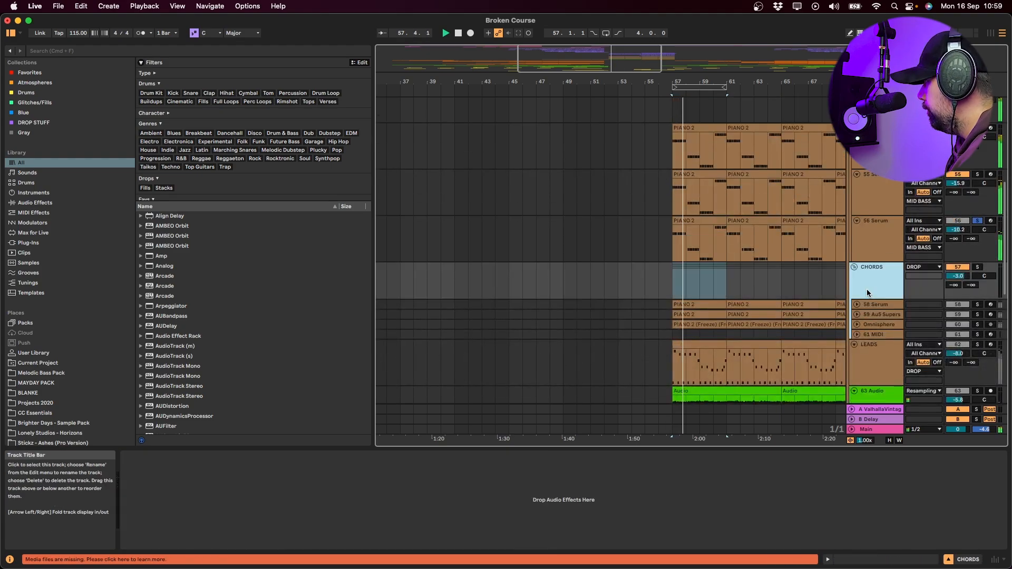
scroll(868, 293, up, 5)
click(880, 252)
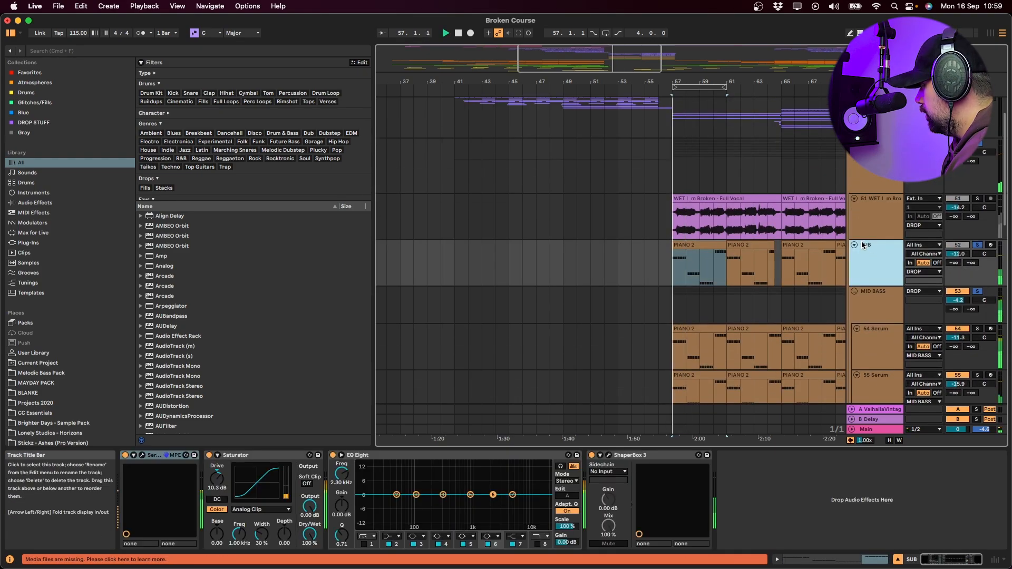
scroll(770, 316, up, 3)
key(space)
click(866, 132)
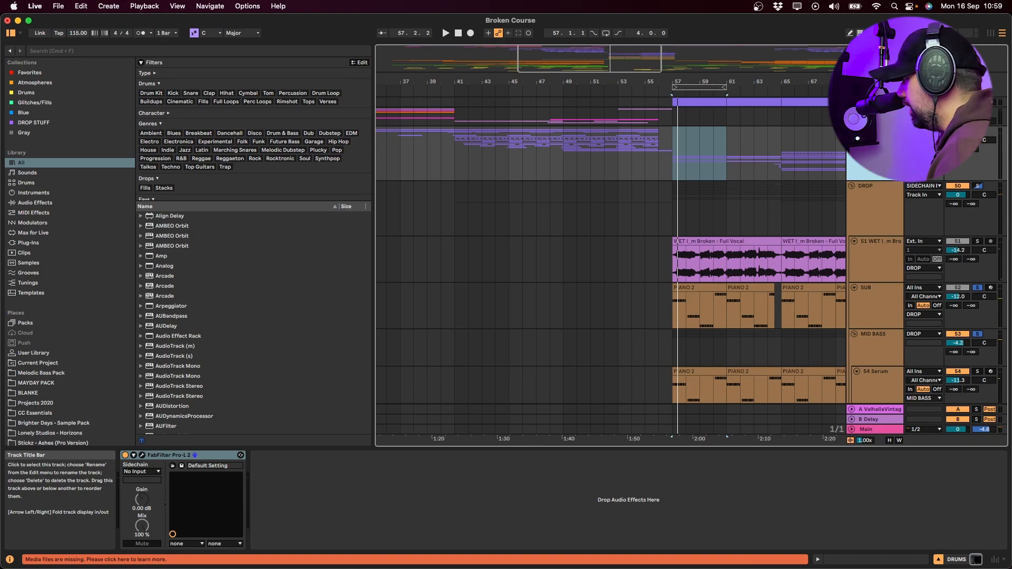
- Select bars 57 to 65 in the DRUMS group, then solo, play and unfold the CHORDS group
drag(672, 141, 782, 141)
scroll(844, 237, down, 3)
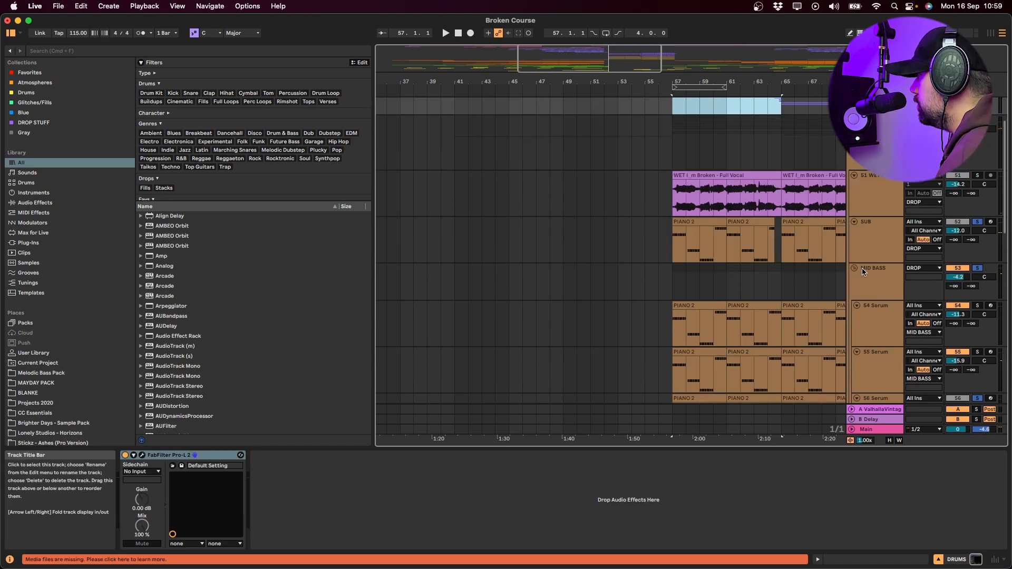
key(h)
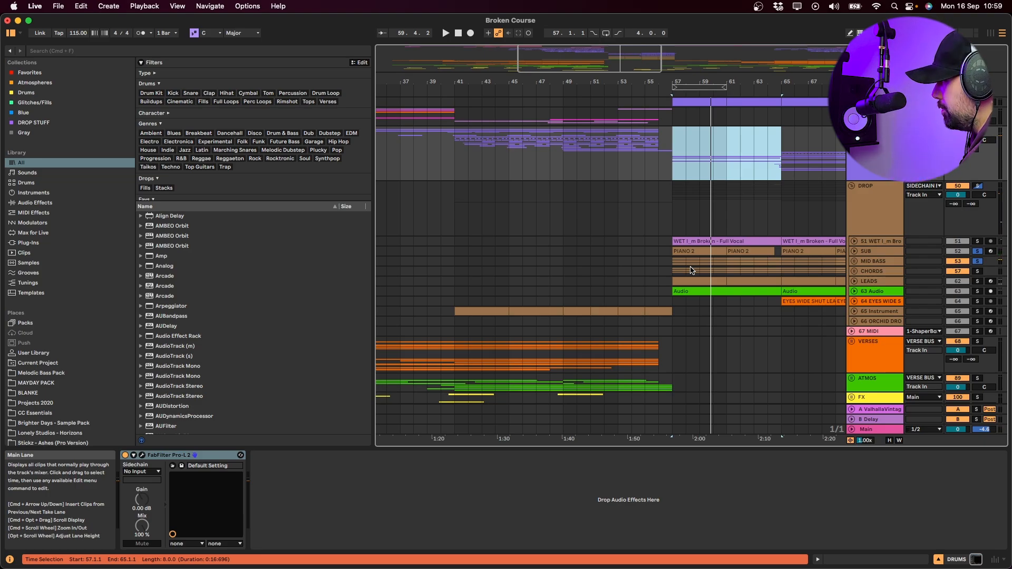
click(978, 271)
key(space)
click(854, 271)
scroll(619, 291, down, 3)
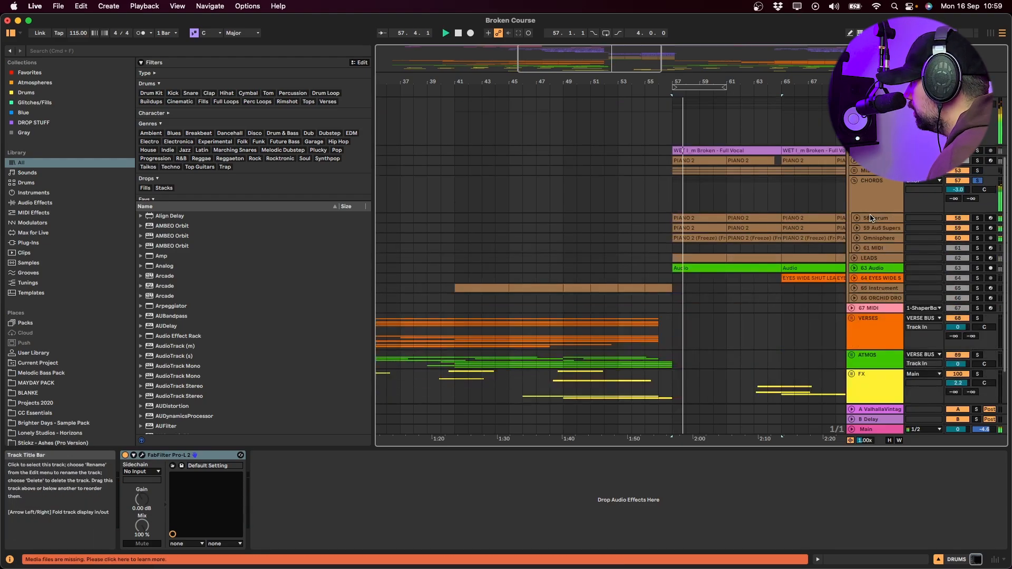
- Select and solo the 58 Serum chord track and play it on its own
click(906, 219)
click(978, 218)
key(space)
key(space)
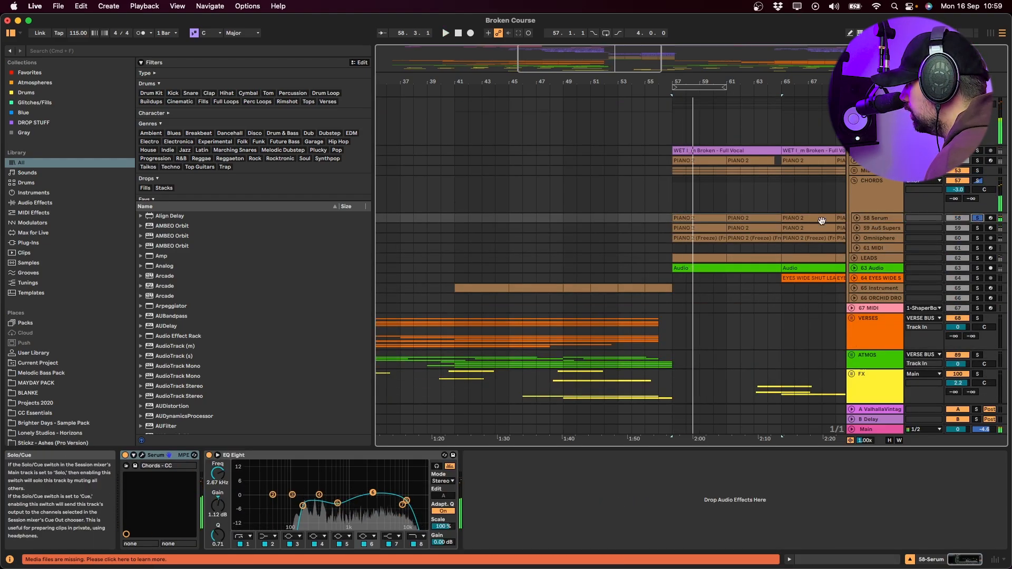
- Inspect the Chords - CC preset in the 58 Serum plugin, audition it during playback, and close the plugin
click(709, 219)
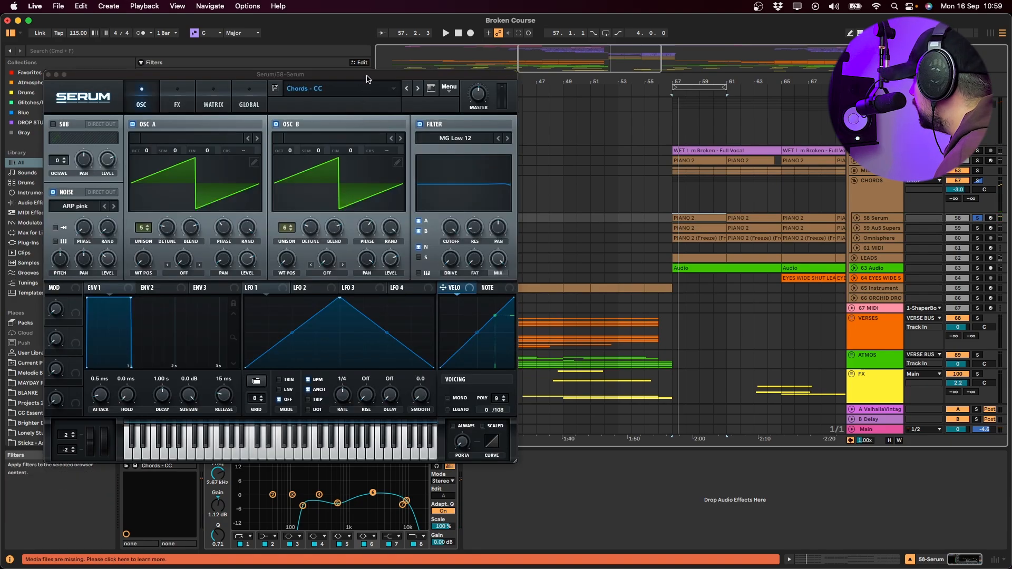
drag(369, 77, 610, 71)
click(580, 88)
mouse_move(579, 214)
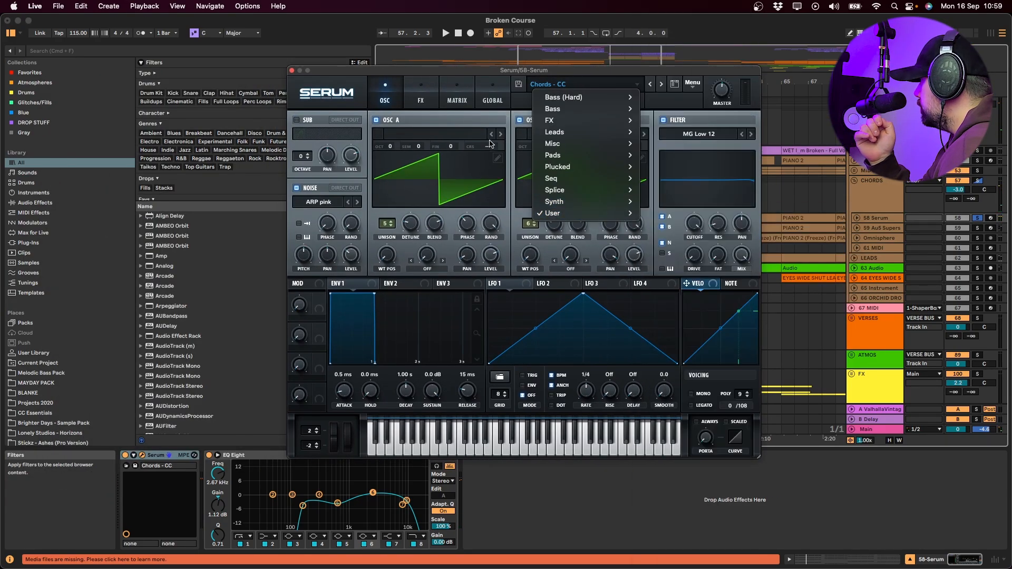
click(471, 73)
key(space)
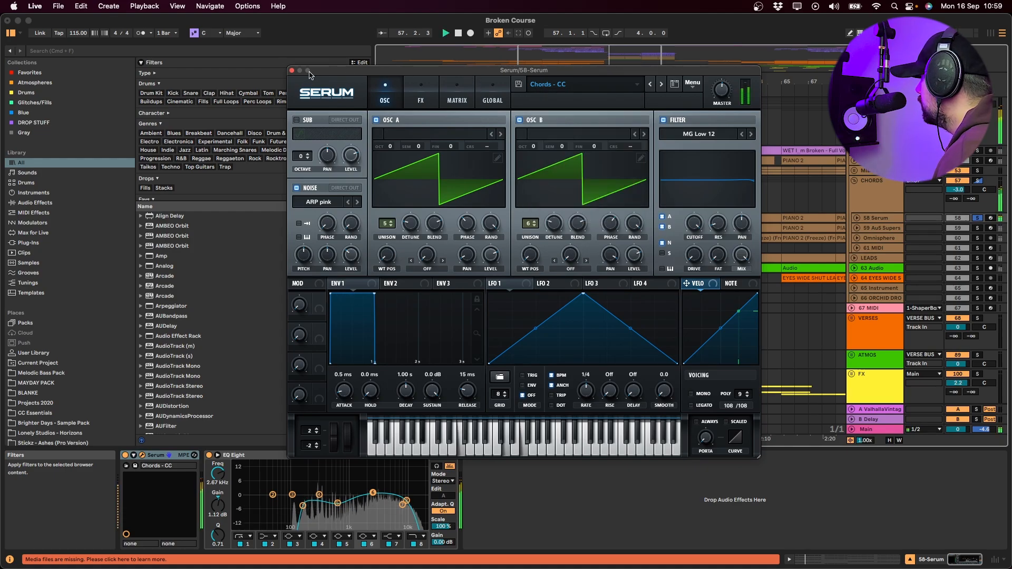
drag(350, 68, 488, 78)
click(430, 80)
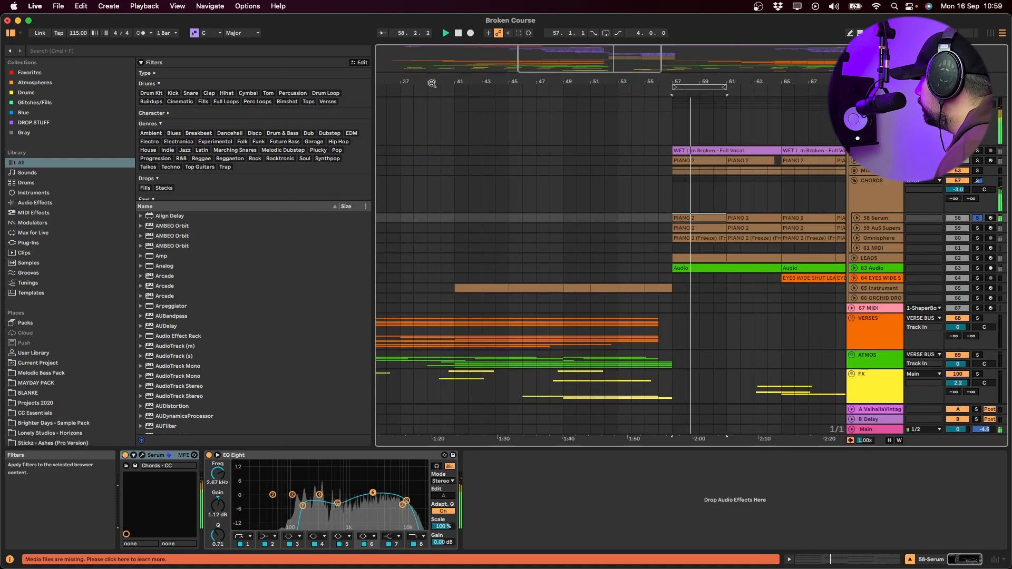
- Open the first PIANO 2 clip on 58 Serum in the note editor, examine its chord voicings during playback, and return to the device view
click(710, 218)
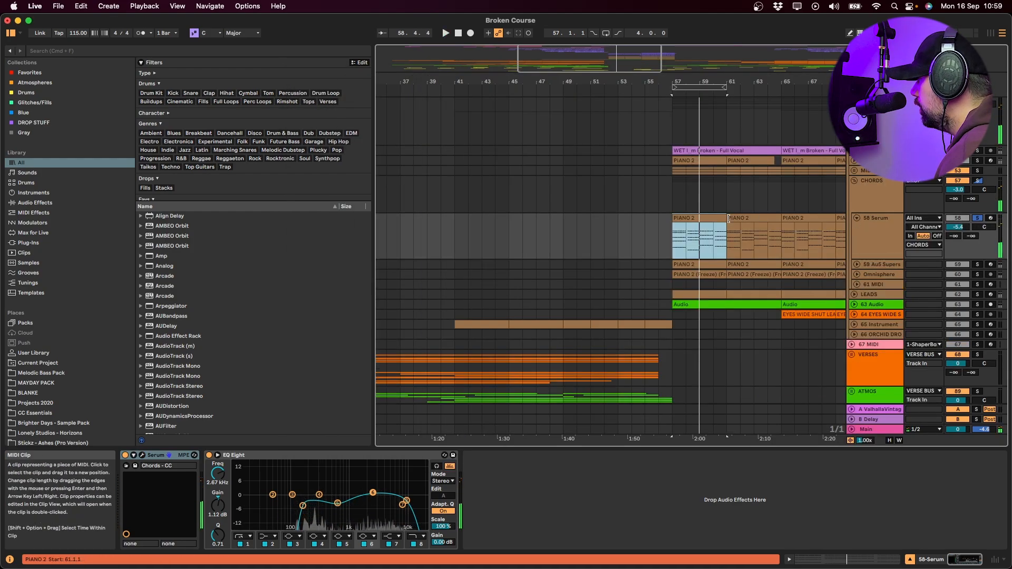
double_click(710, 217)
click(332, 430)
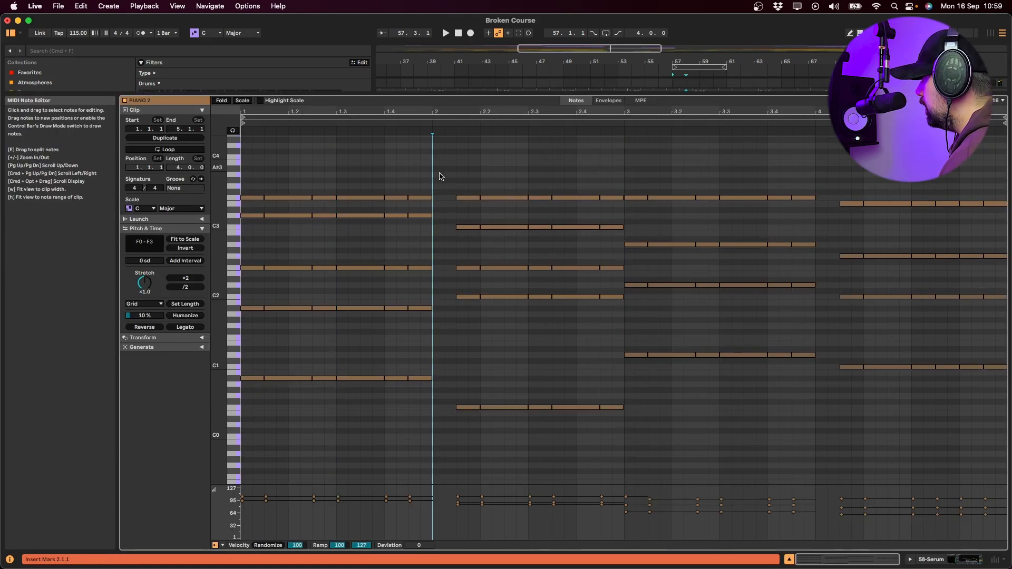
drag(437, 171, 454, 174)
drag(822, 183, 800, 316)
key(space)
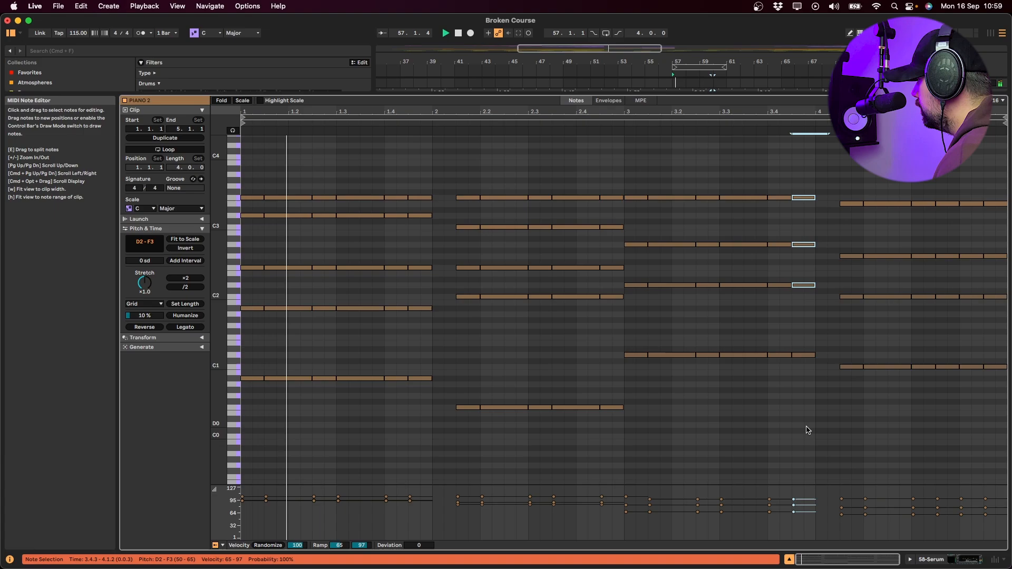
key(space)
key(super+a)
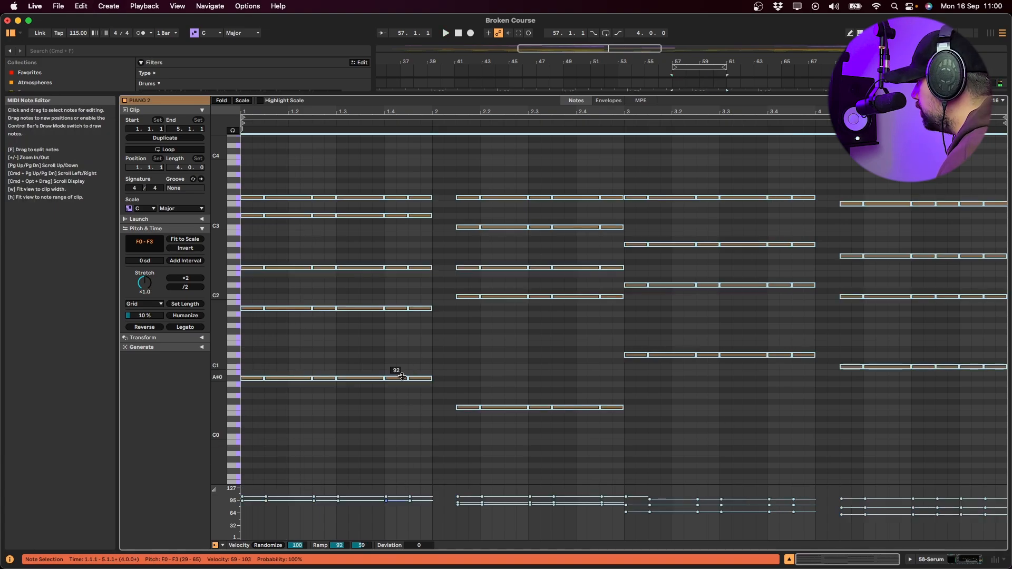
drag(402, 378, 368, 299)
key(space)
key(shift+Tab)
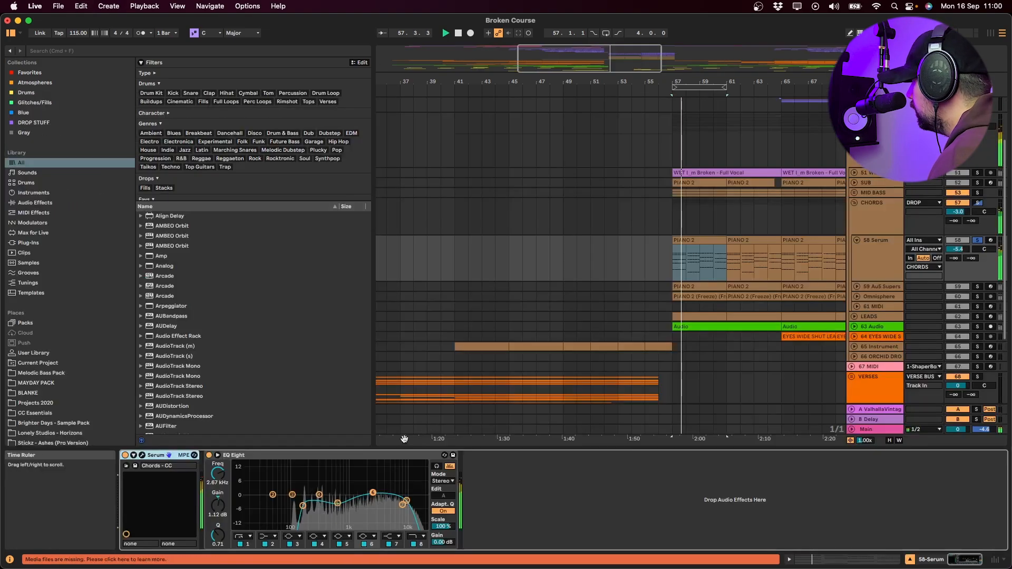
- Unfold and solo the 59 Au5 Supersaw track, play its first clip, and add 58 Serum to the solo
click(857, 287)
key(space)
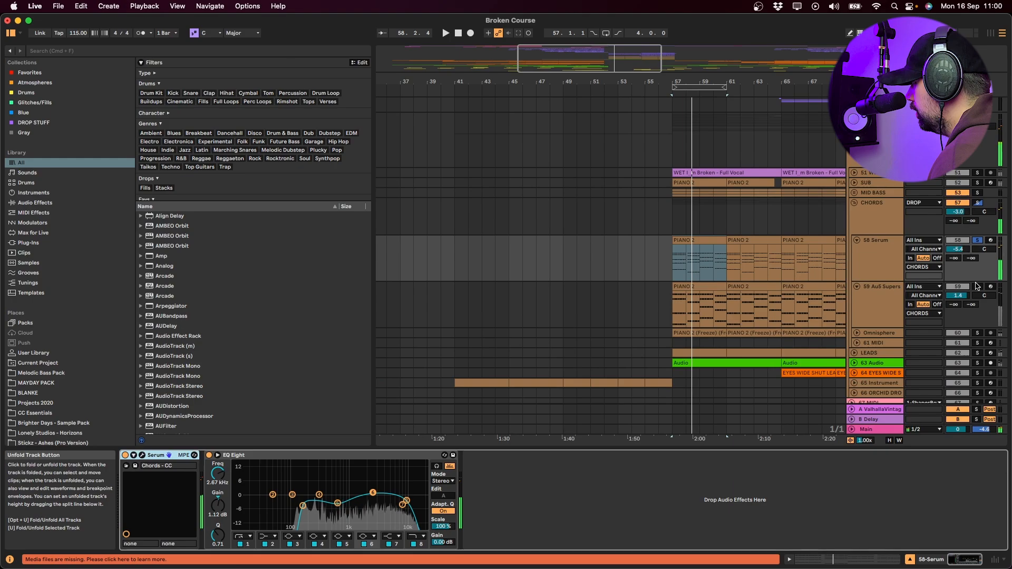
click(977, 287)
click(712, 288)
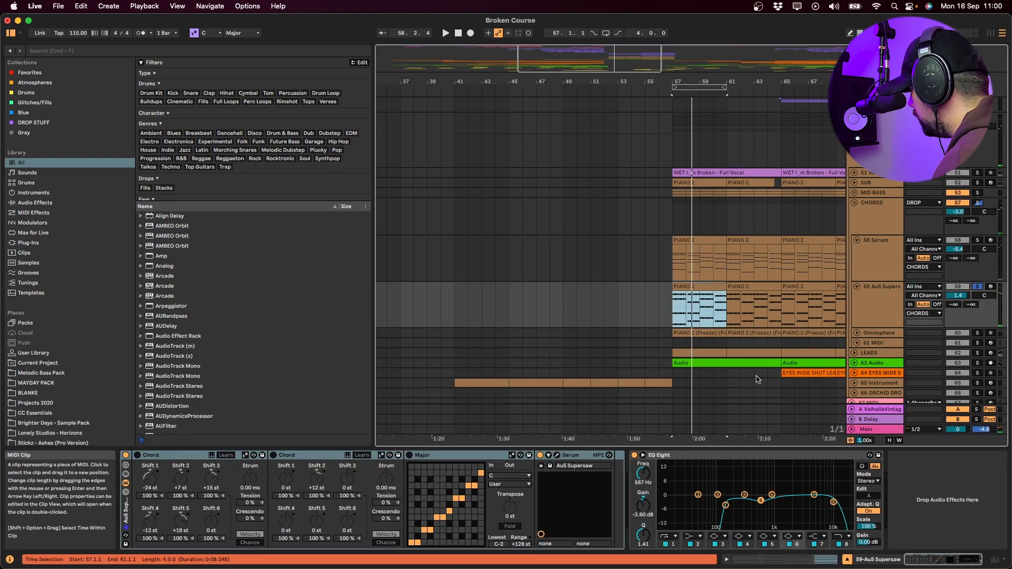
key(space)
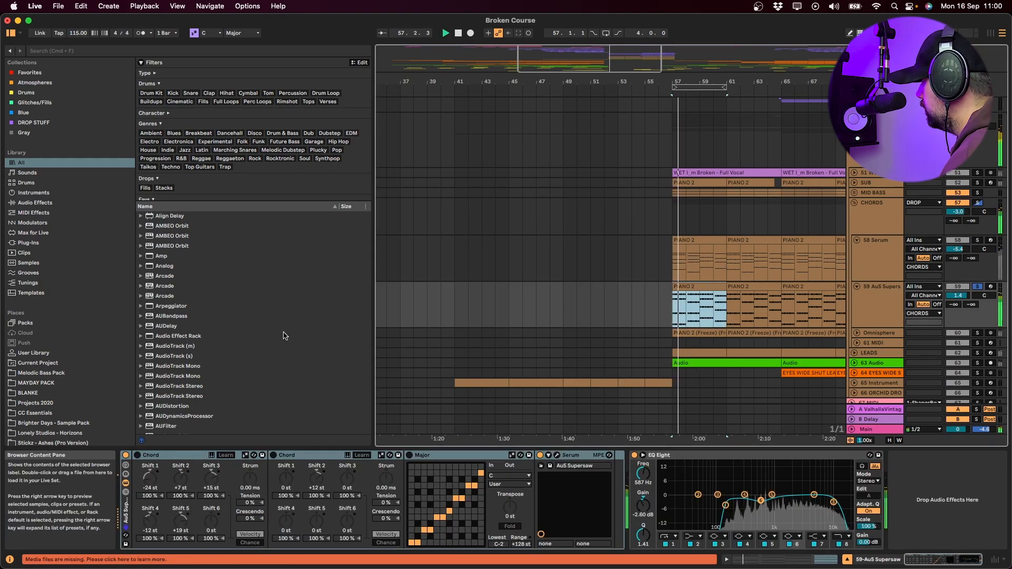
super+click(978, 240)
click(875, 262)
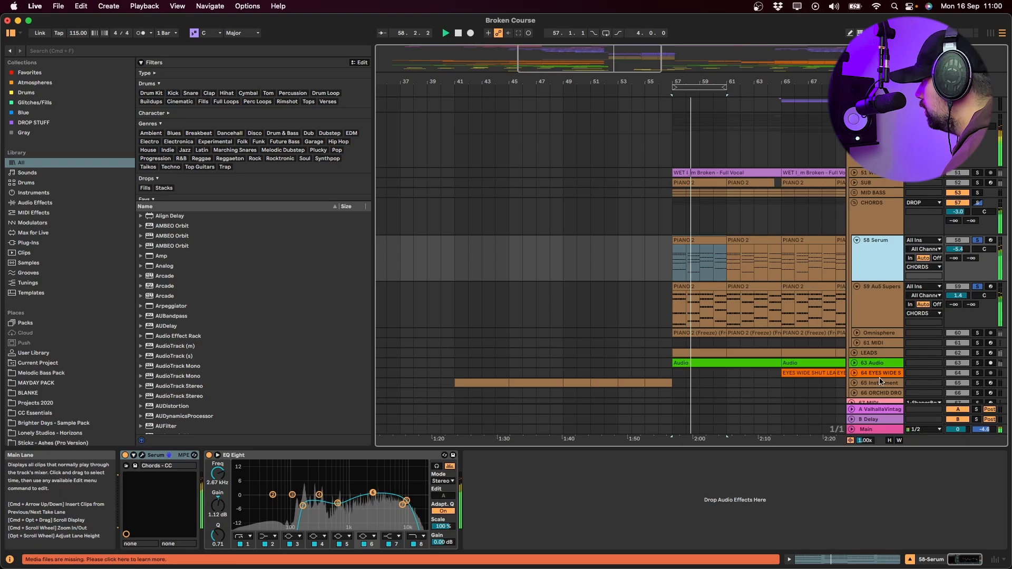
- Unfold the Omnisphere track, solo it, and select its first frozen PIANO 2 clip
click(857, 333)
click(880, 359)
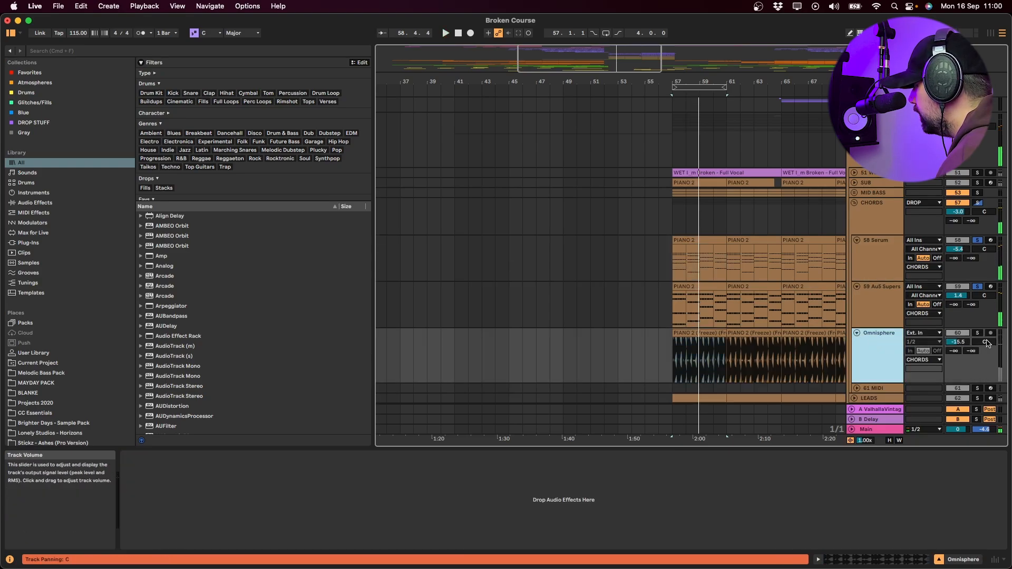
super+click(977, 333)
click(683, 334)
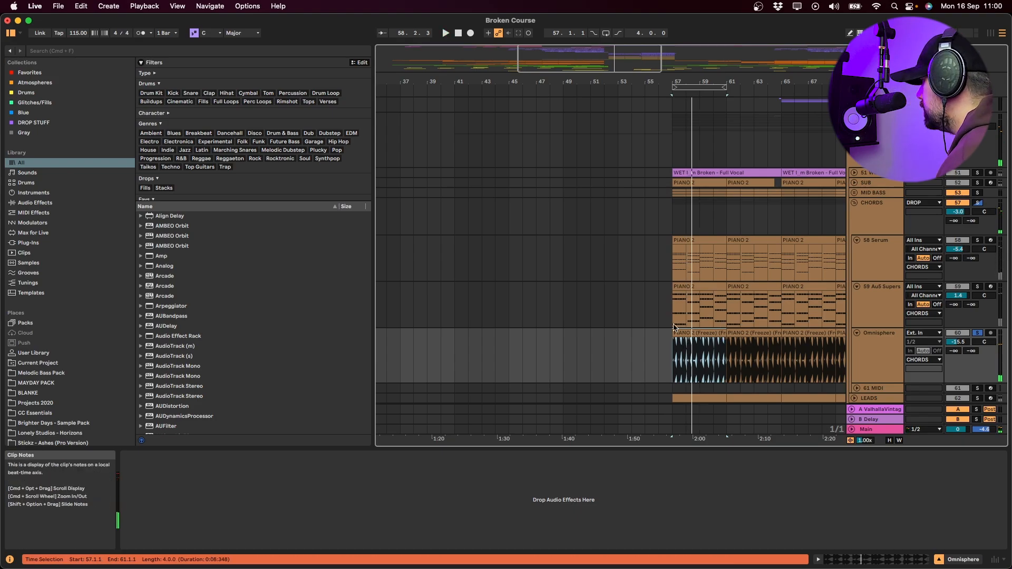
- Play the 58 Serum, 59 Au5 Supersaw and Omnisphere chord layers together from bar 57 and select the Omnisphere track
click(678, 303)
click(678, 255)
key(plus)
key(plus)
key(space)
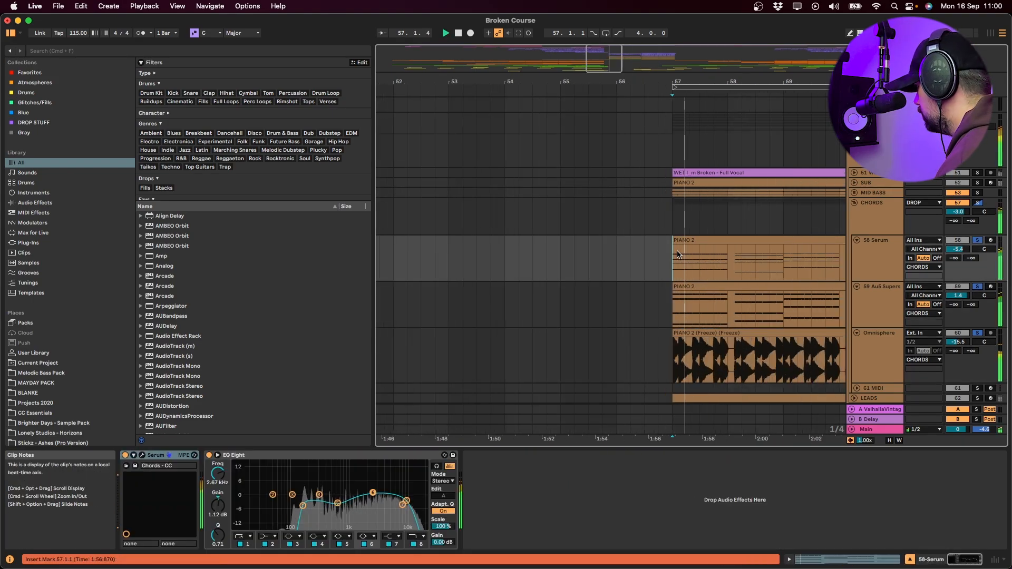
click(905, 363)
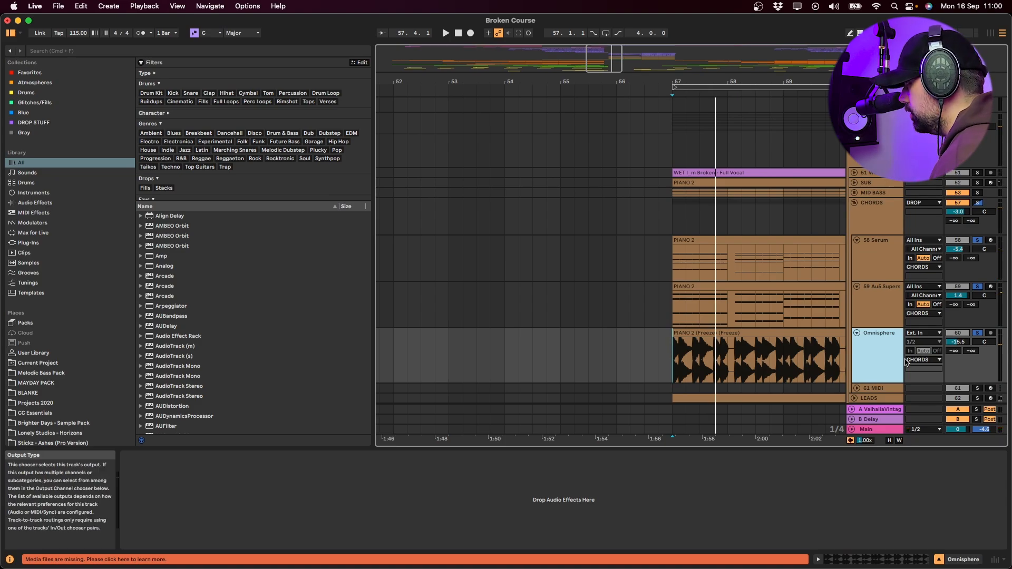
- Solo the MID BASS group alongside the CHORDS layers, play them together, and toggle the Omnisphere solo
scroll(896, 369, down, 2)
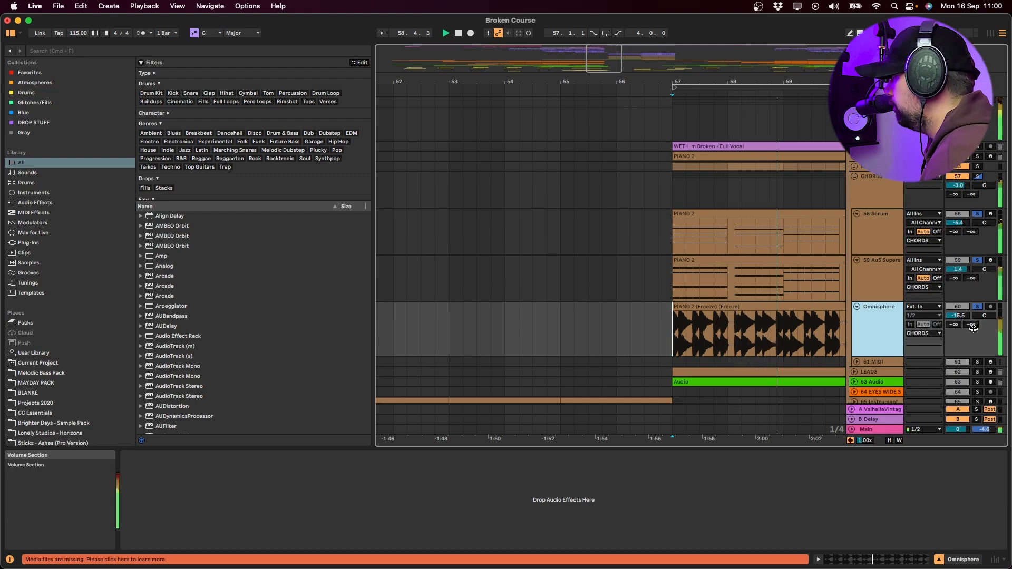
click(976, 167)
key(space)
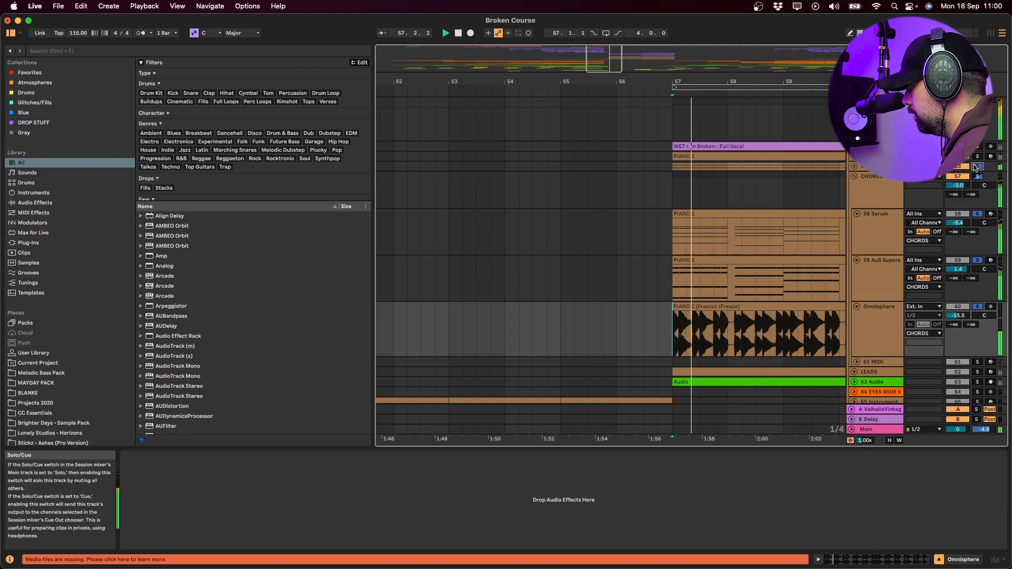
click(962, 308)
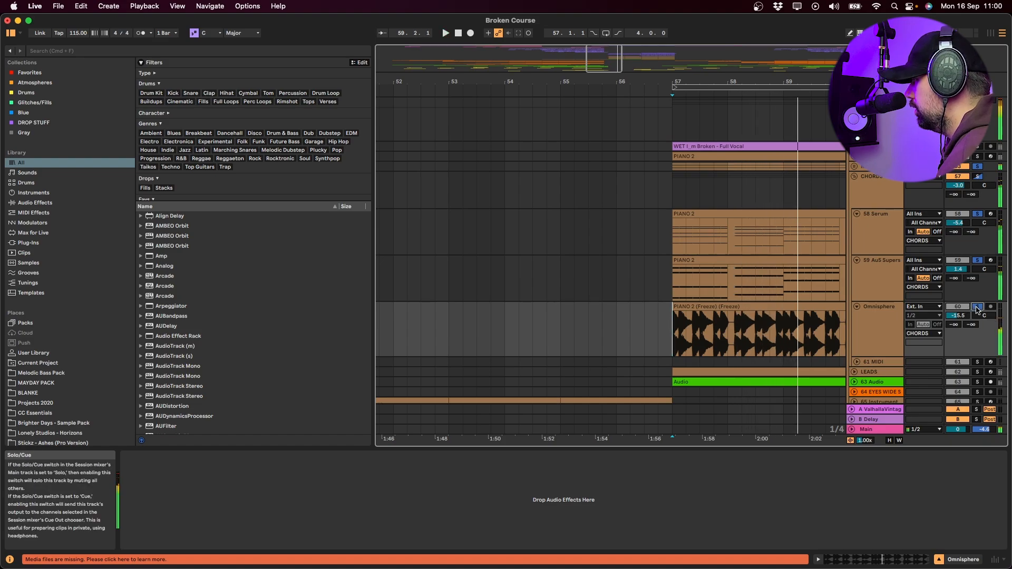
click(977, 307)
- Solo and unfold the LEADS track and select it to show its Instrument Rack
click(977, 372)
click(854, 372)
scroll(796, 375, down, 4)
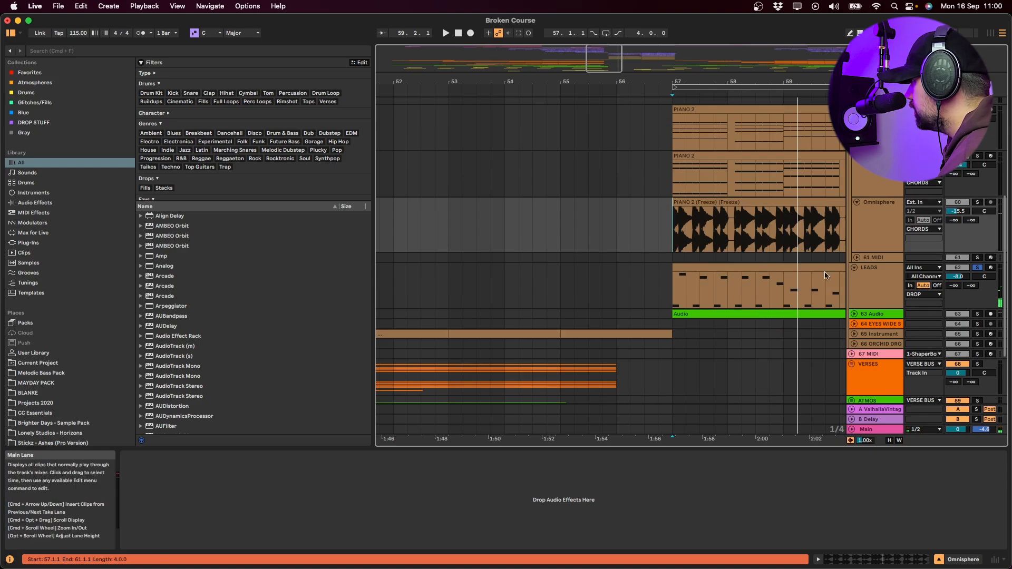
click(879, 300)
- Look through the Serum, Massive and Nexus chains in the LEADS Instrument Rack
click(228, 483)
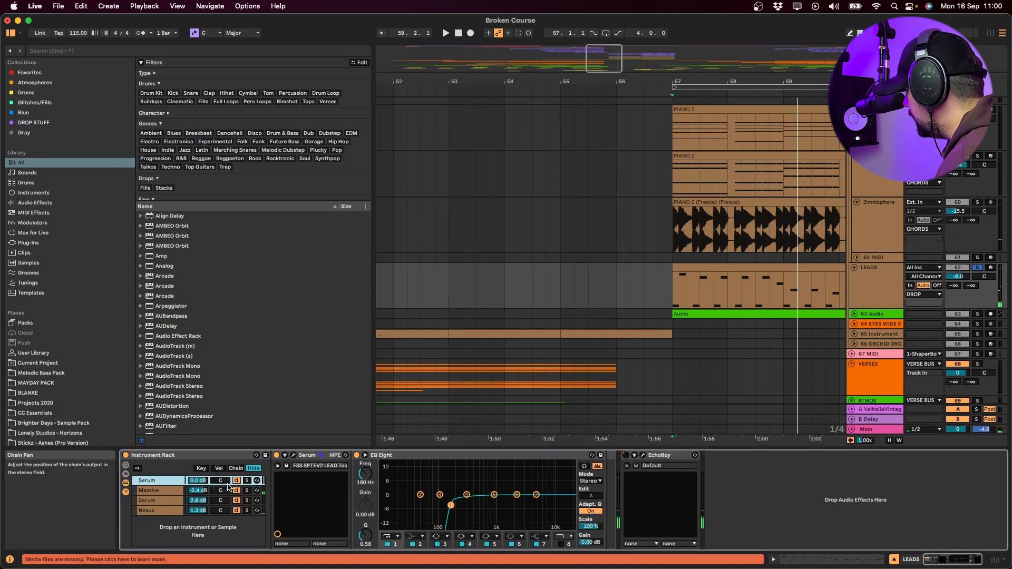
click(164, 502)
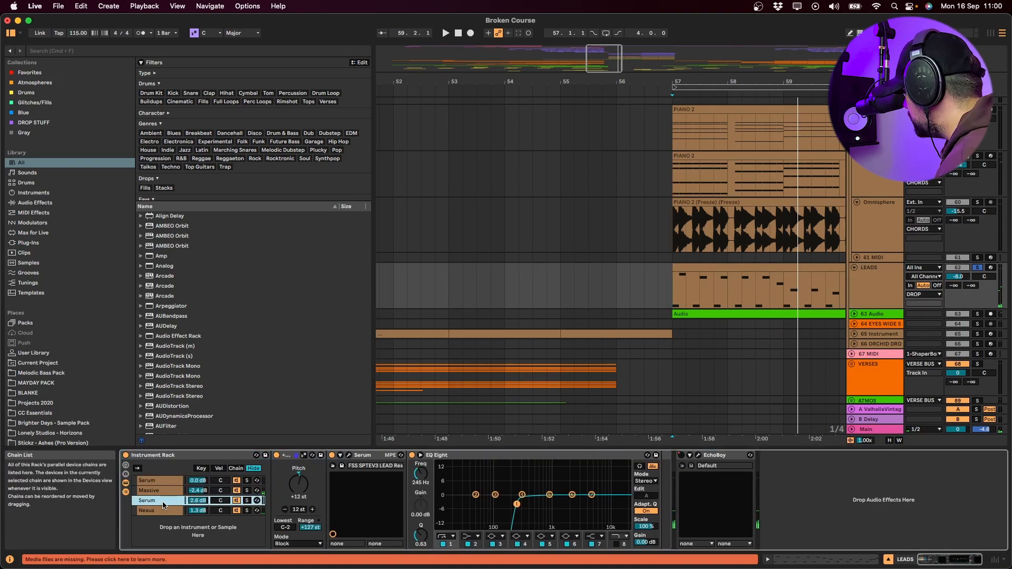
click(165, 491)
click(165, 511)
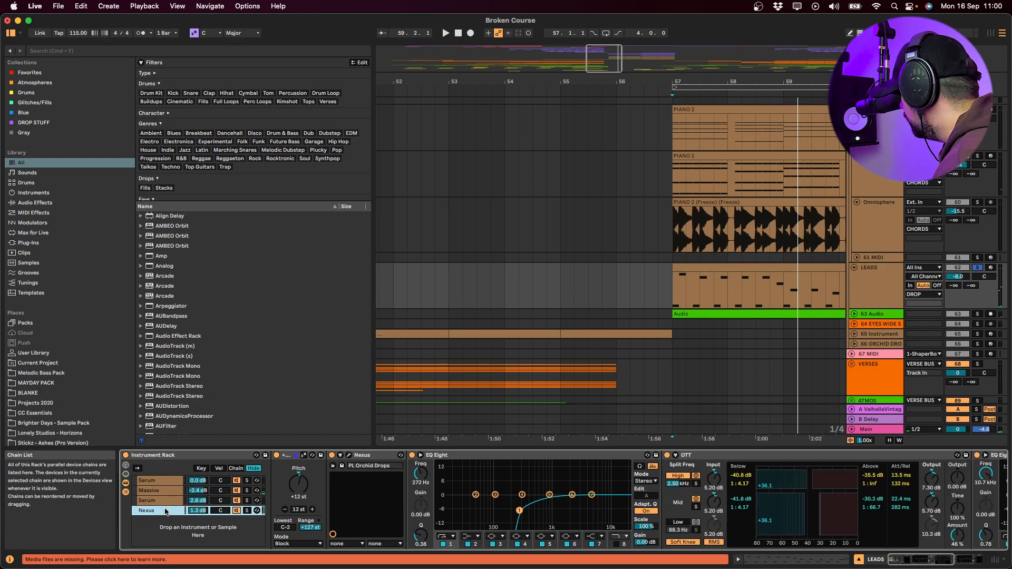
- Solo the rack's first Serum chain, play the LEADS clip, and inspect its FSS_SPTEV2_LEAD_Tears_In_Rain preset
click(166, 480)
click(245, 481)
key(space)
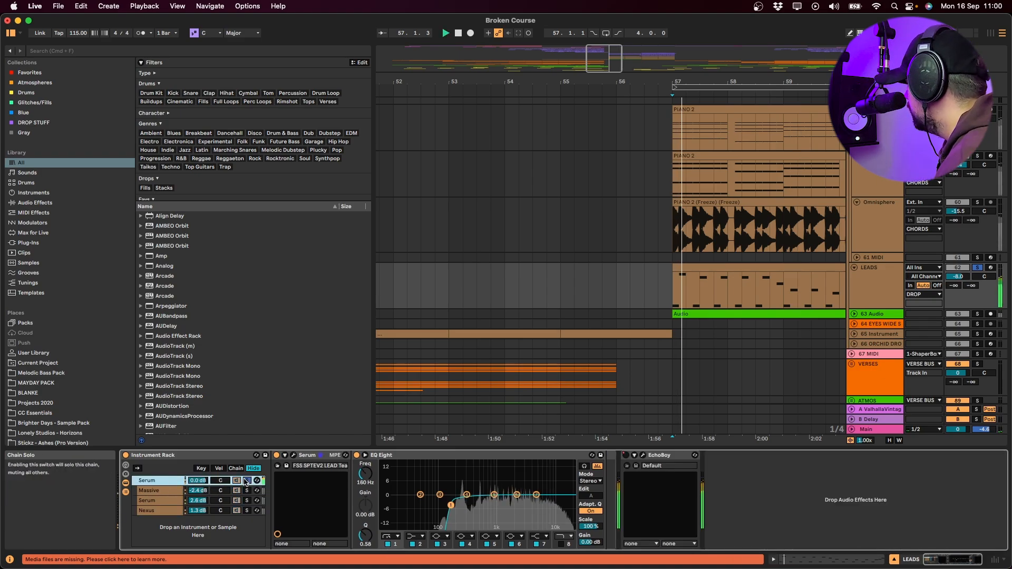
click(725, 279)
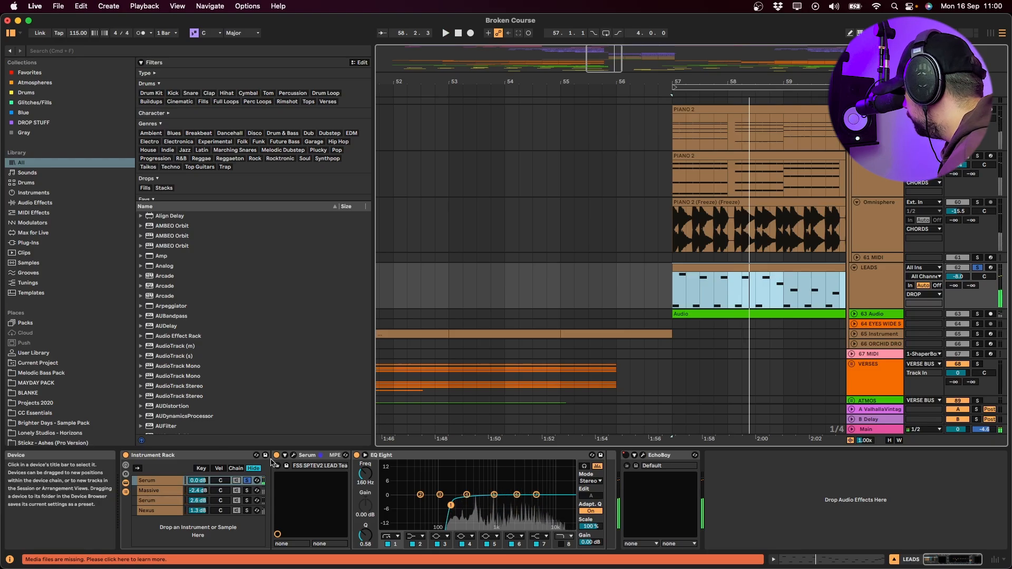
click(292, 456)
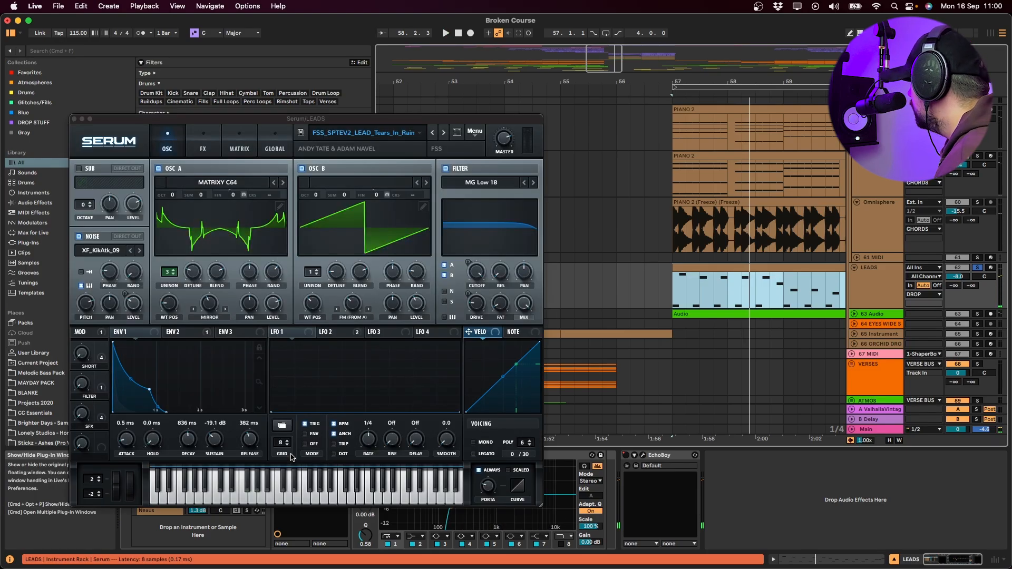
click(75, 119)
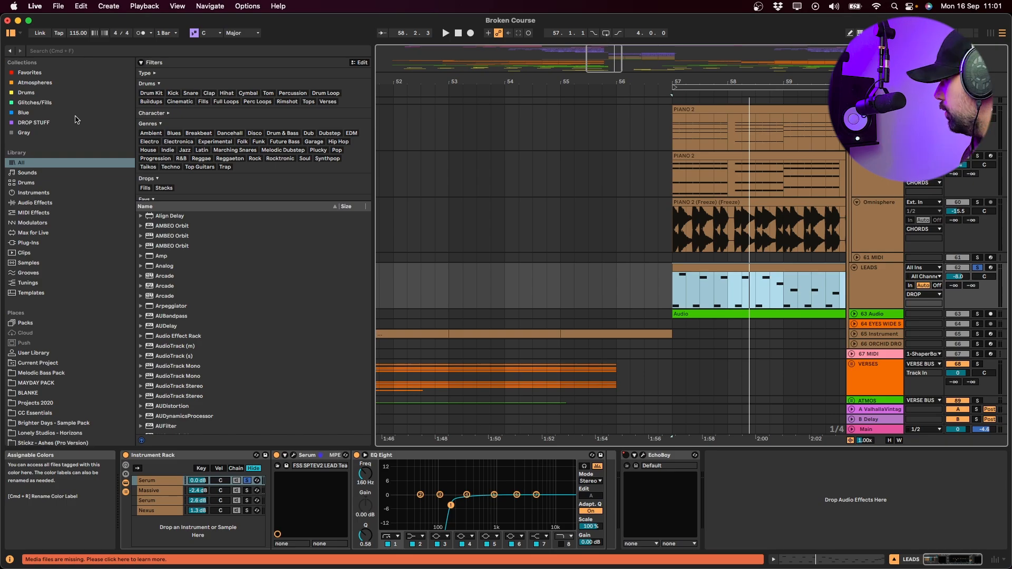
key(space)
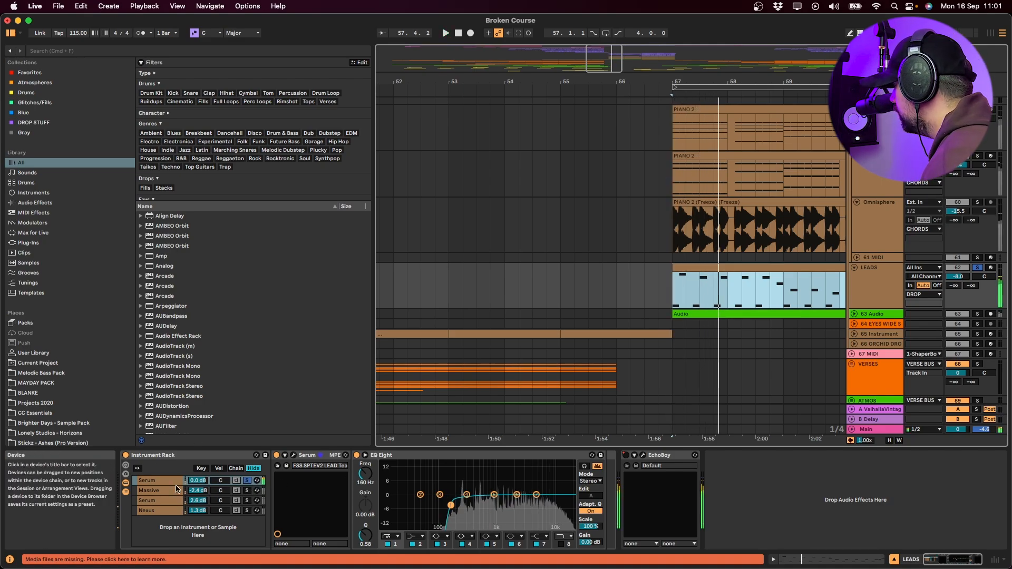
- Solo the CHORDS group alongside LEADS, fold CHORDS, and select the LEADS track
scroll(878, 152, up, 3)
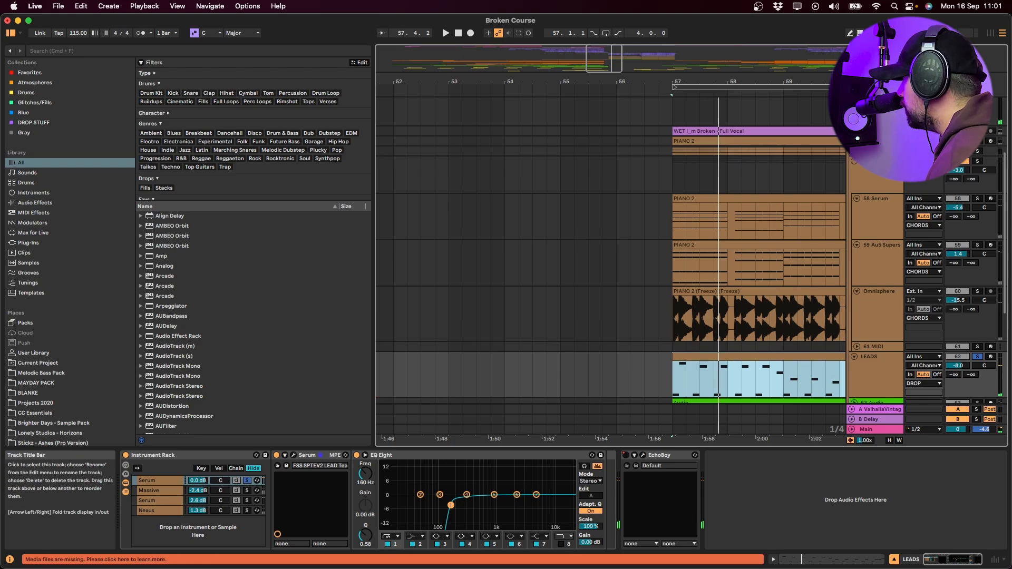
super+click(977, 161)
click(853, 161)
click(874, 196)
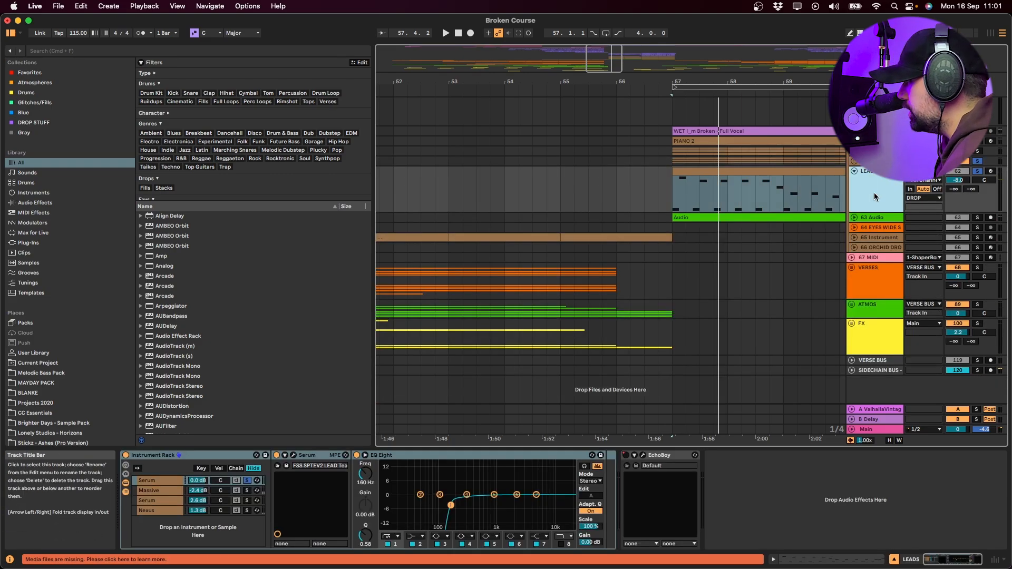
- Play the LEADS clip with CHORDS, solo the rack's Massive chain during playback, and open its LD SUBLIME SA preset
key(space)
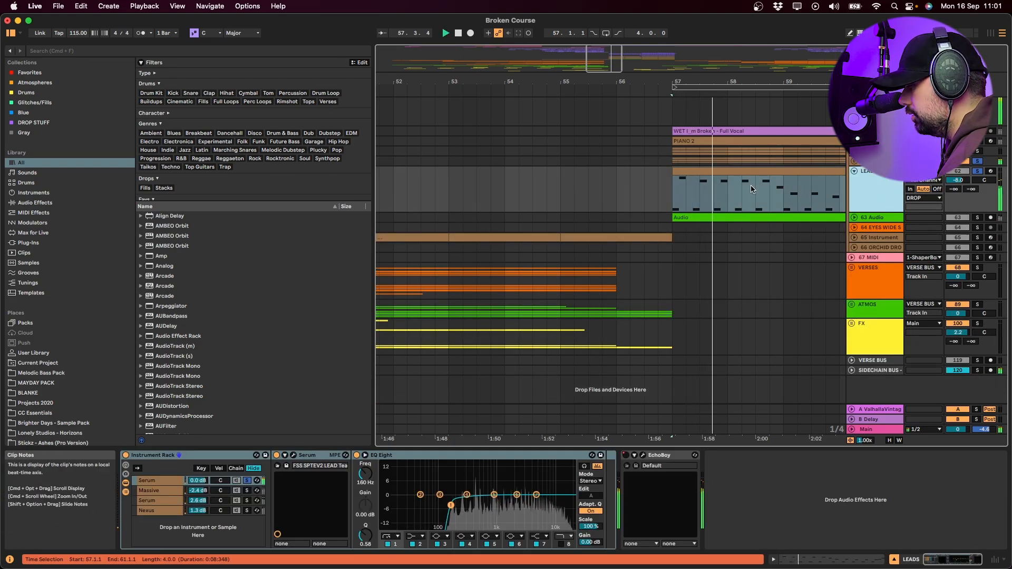
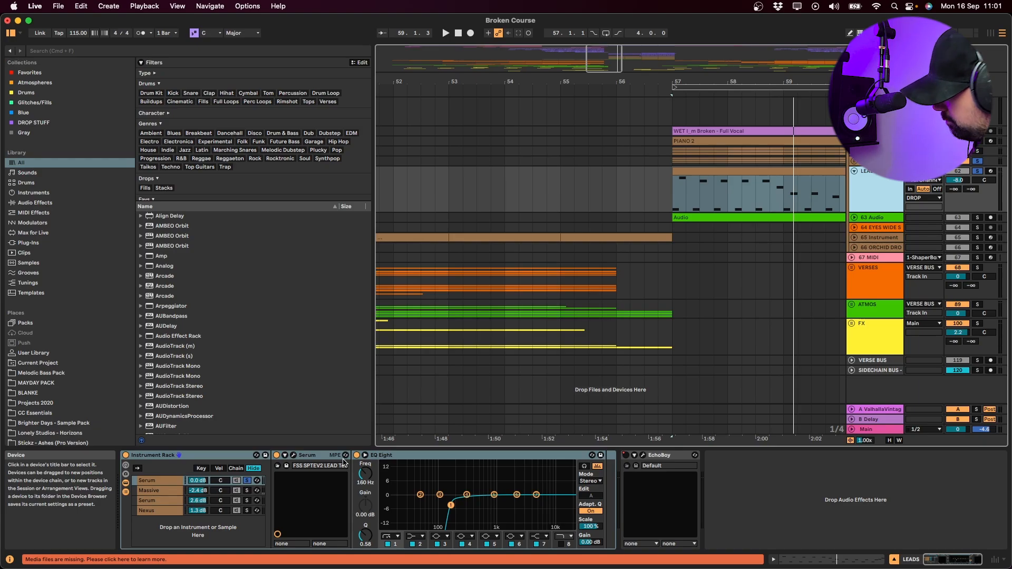
key(space)
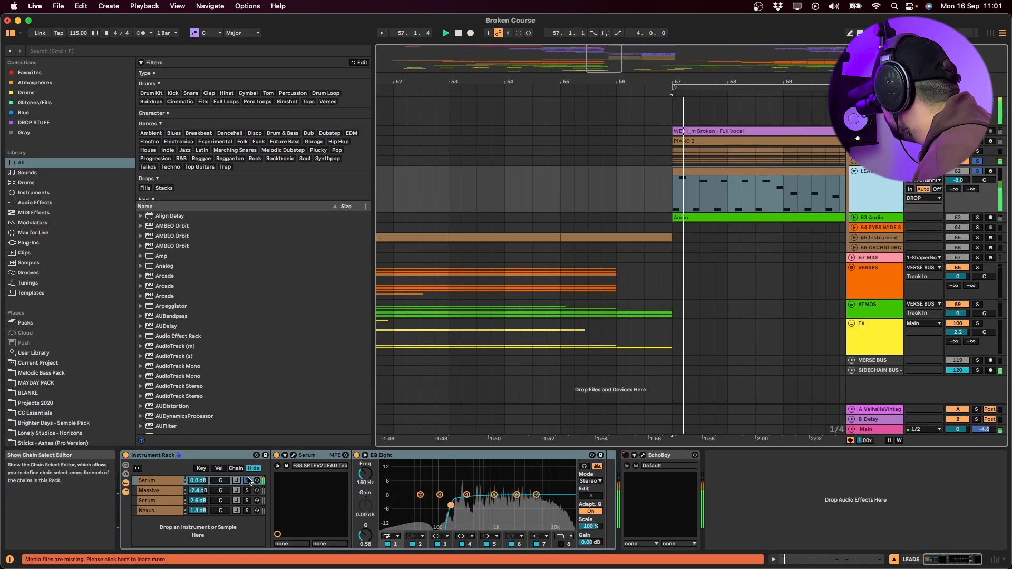
click(247, 490)
click(174, 493)
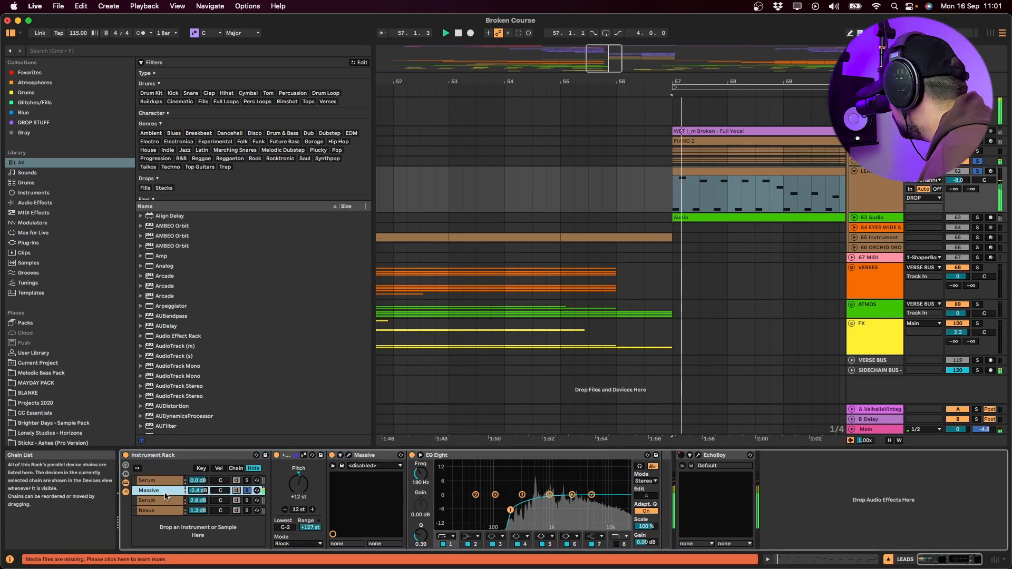
click(348, 455)
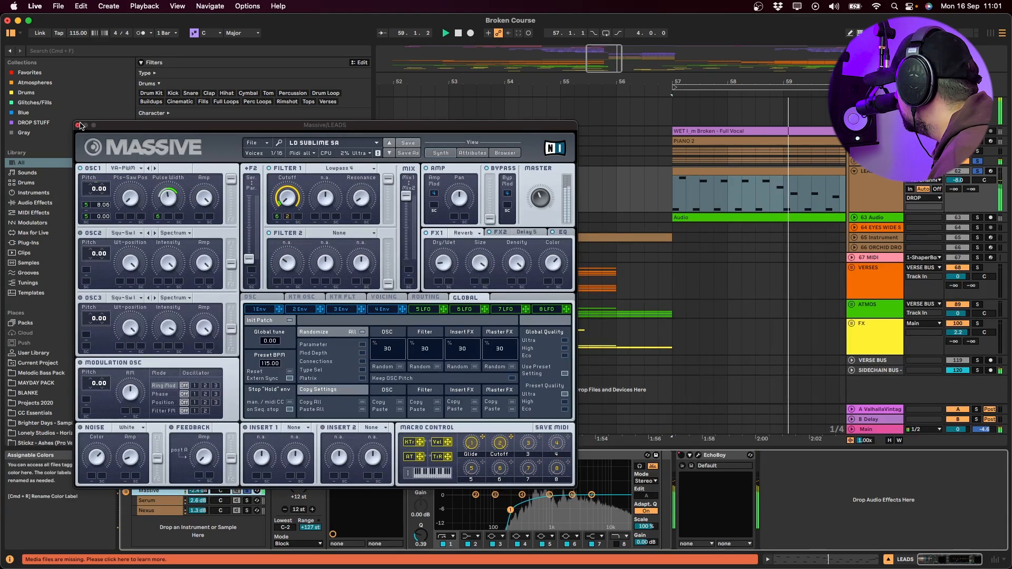
- Solo the LEADS track on its own, without the CHORDS group
click(977, 172)
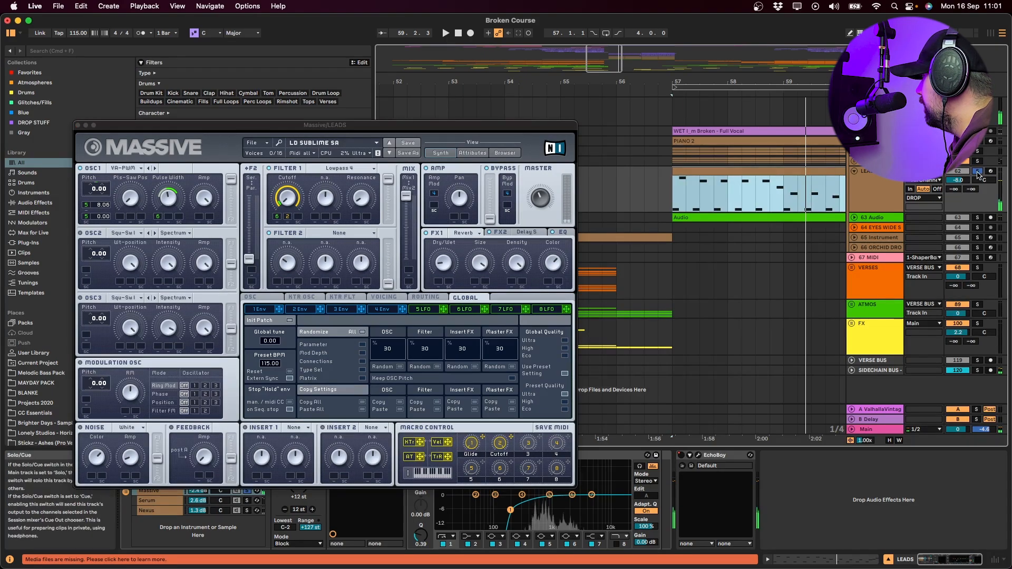
click(967, 172)
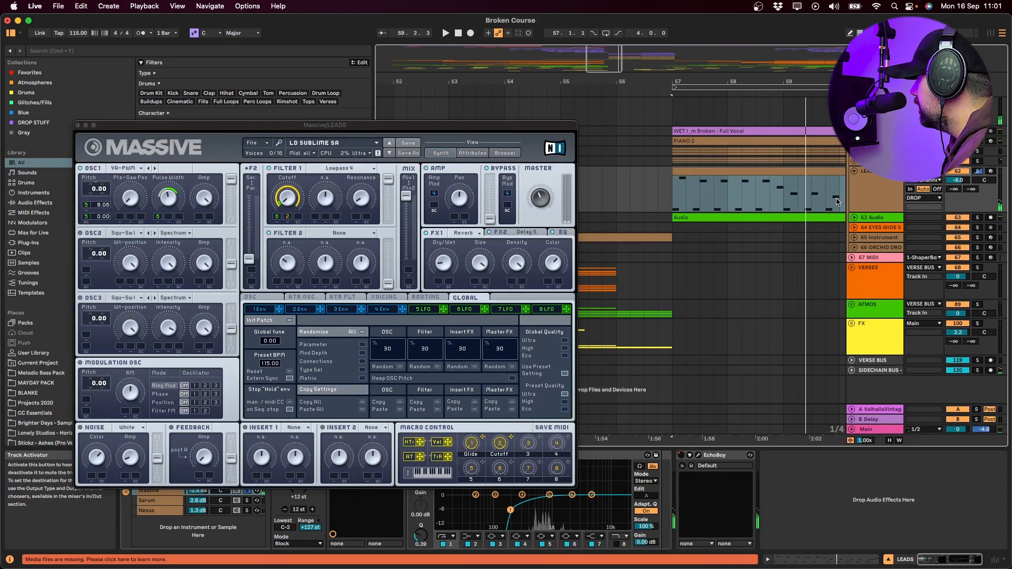
- Play the drop from bar 57 to hear the Massive lead layer, close the Massive window and select its chain
key(space)
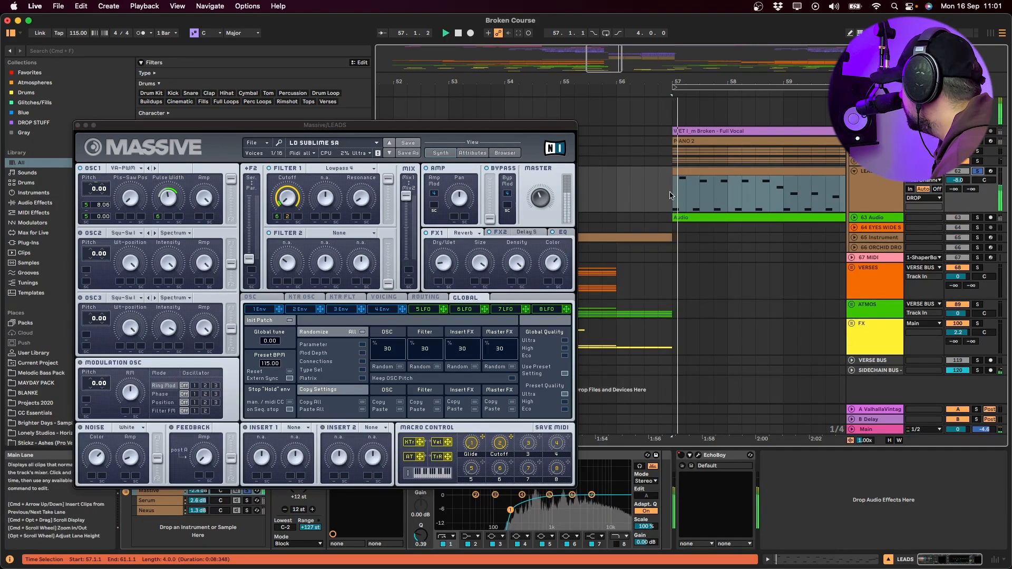
click(77, 126)
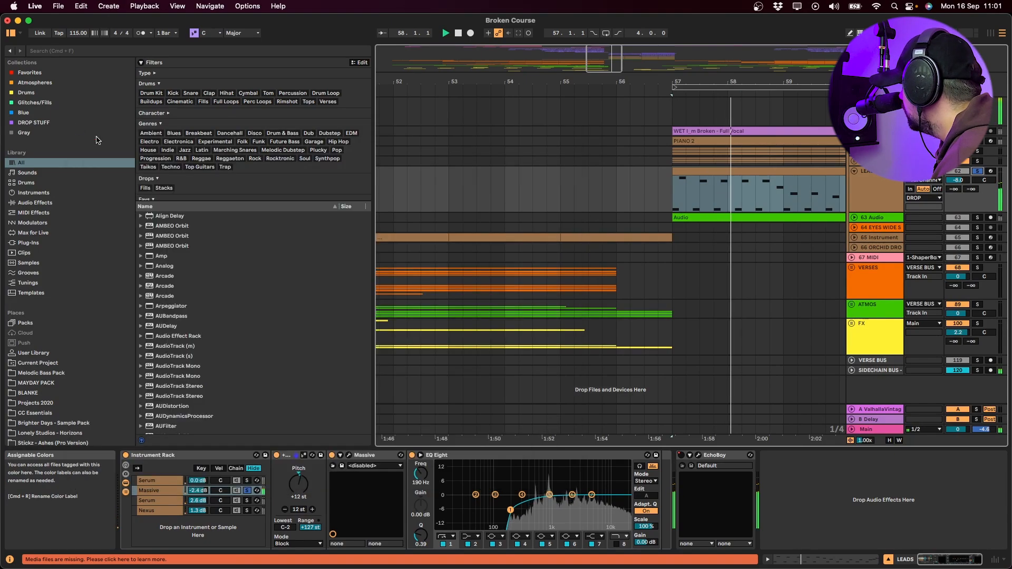
click(164, 491)
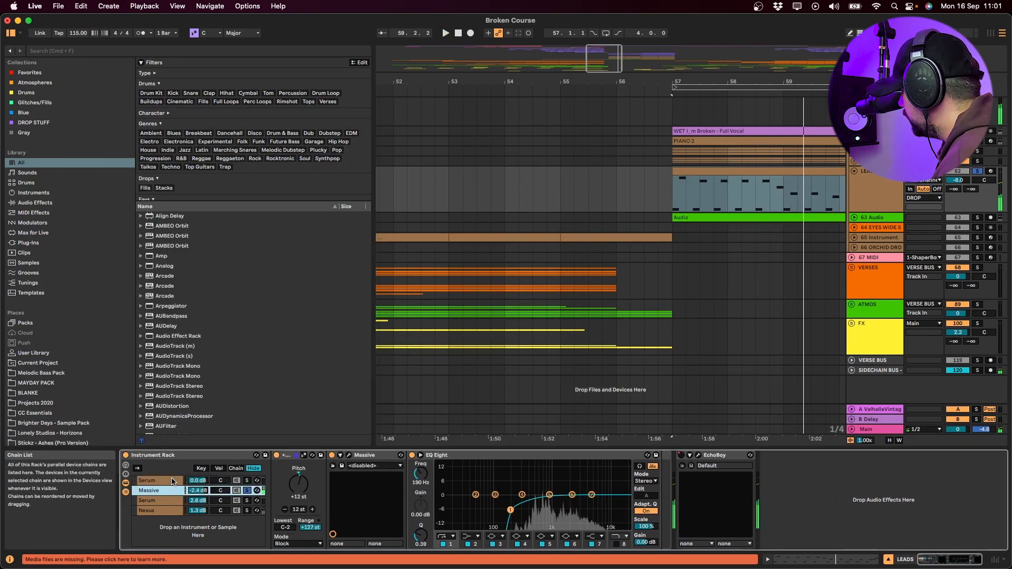
- Solo the first Serum chain together with Massive and play them with the LEADS and CHORDS tracks soloed
click(172, 481)
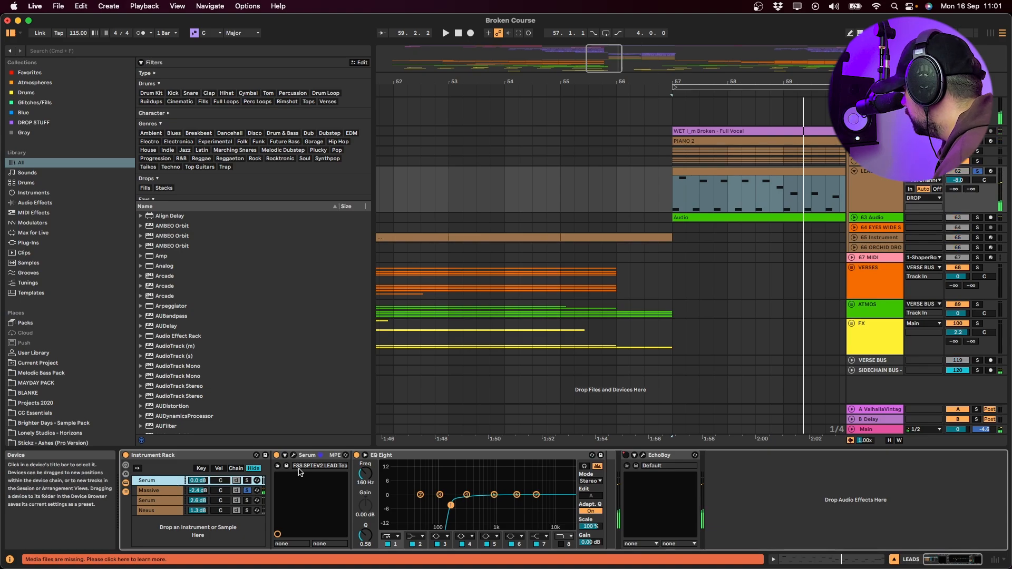
key(space)
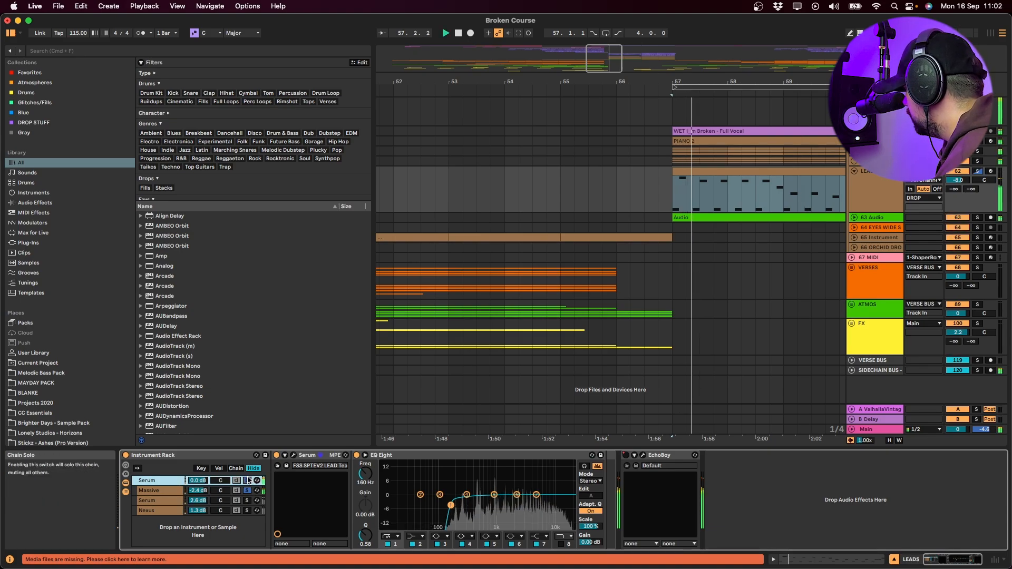
click(979, 172)
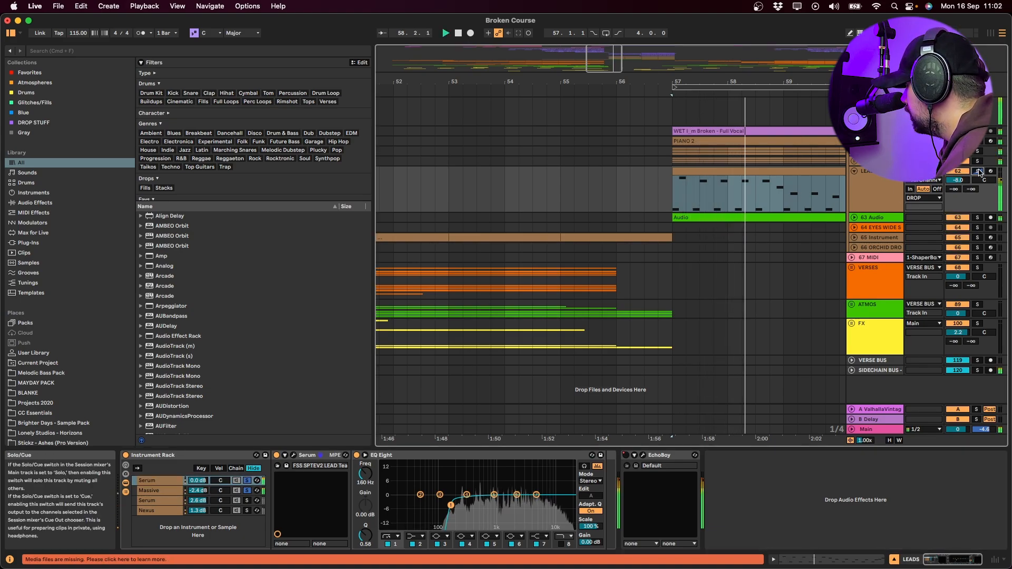
click(978, 161)
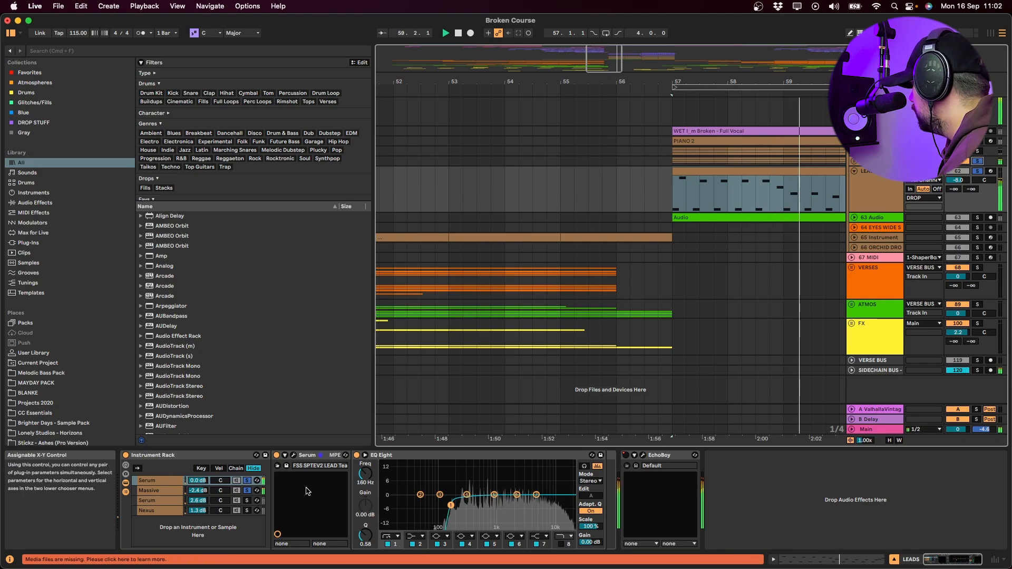
- Solo only the second Serum chain in the LEADS rack and play it with the CHORDS track unsoloed
click(257, 502)
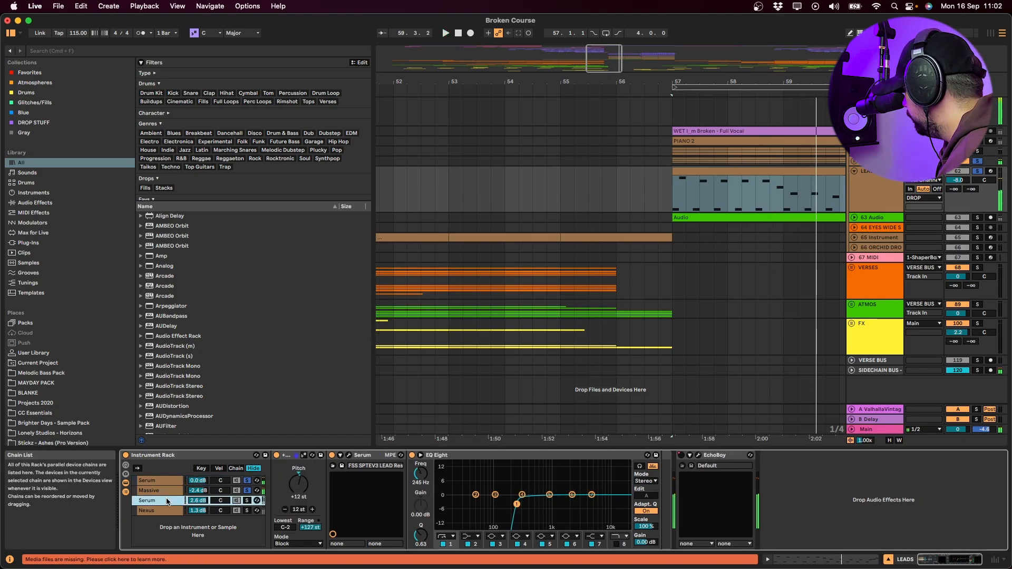
click(247, 491)
click(248, 481)
click(247, 502)
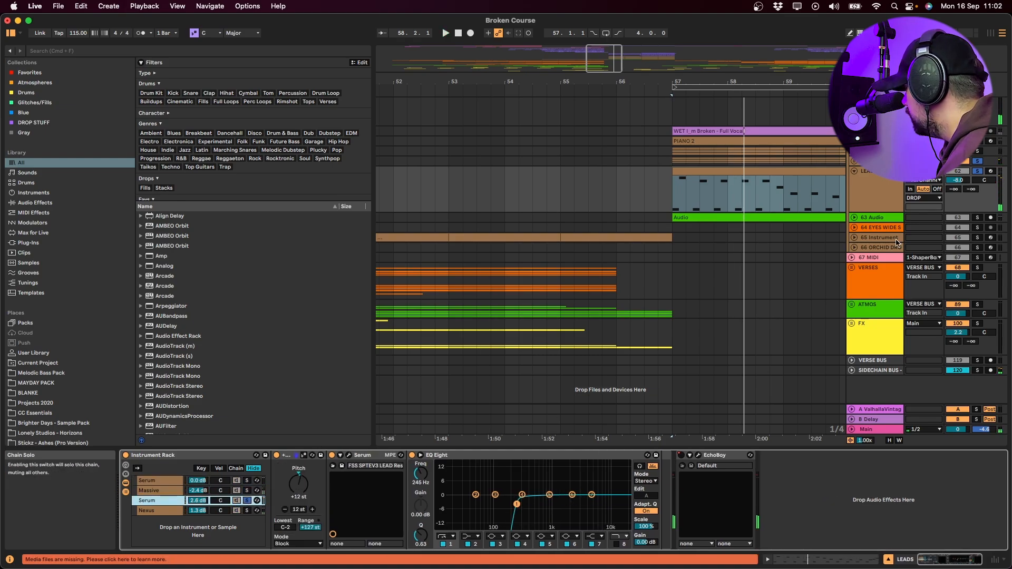
key(space)
click(977, 161)
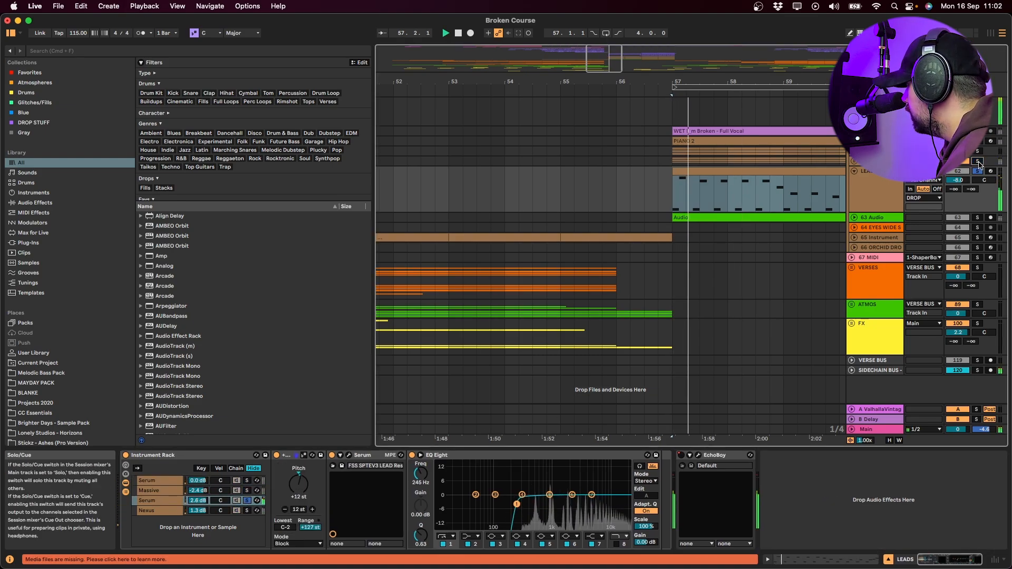
- Examine the second Serum chain's Pitch device and EQ Eight low-cut band, and replay the layer
click(738, 172)
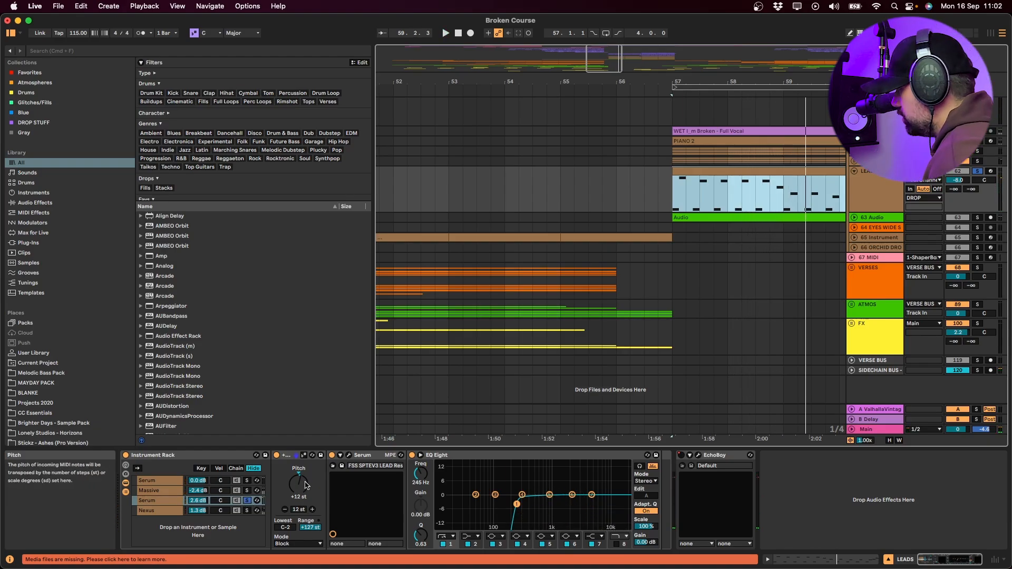
click(516, 504)
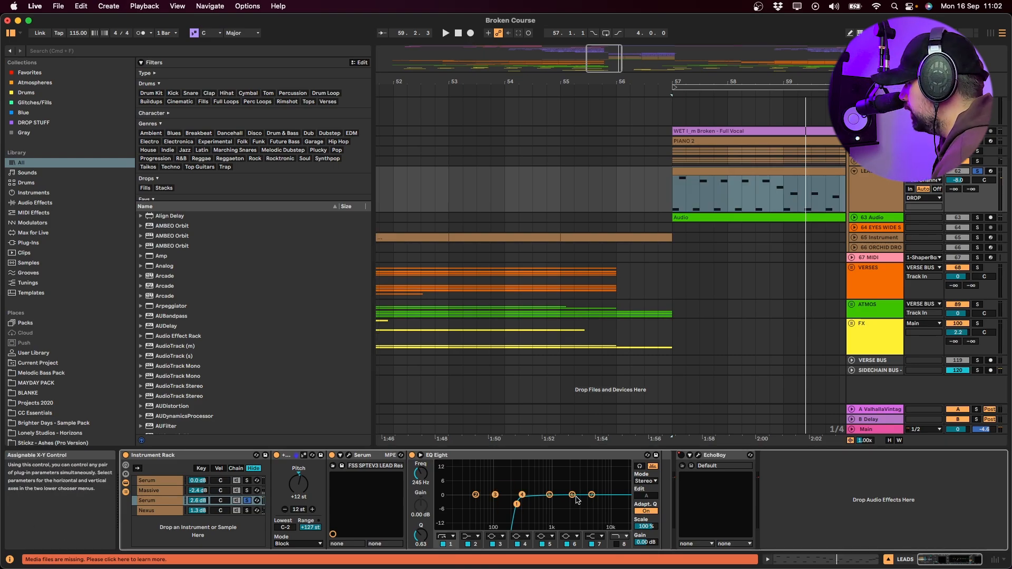
key(space)
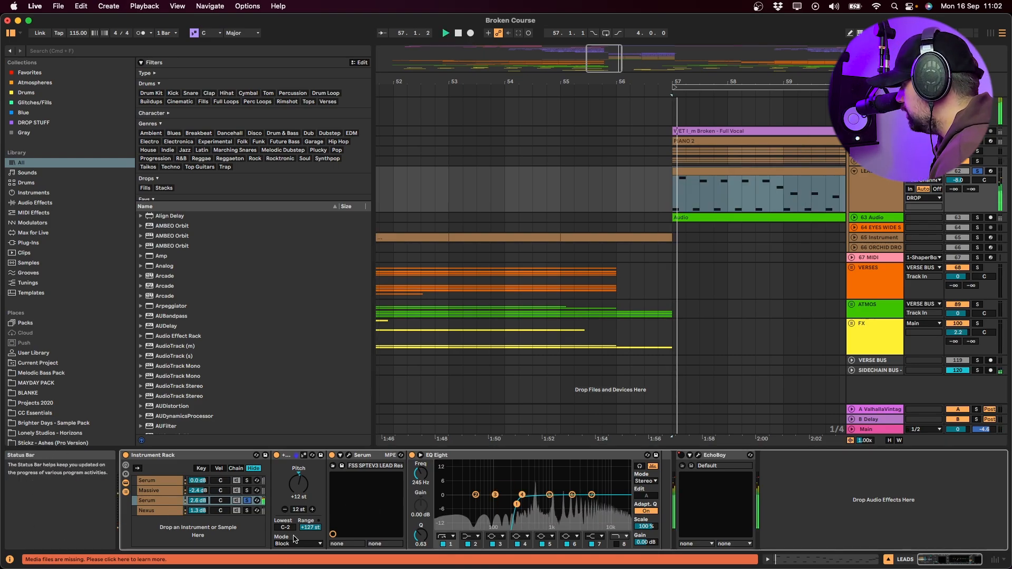
- Solo the Nexus chain, look through its effect devices and play the layer on its own
click(251, 511)
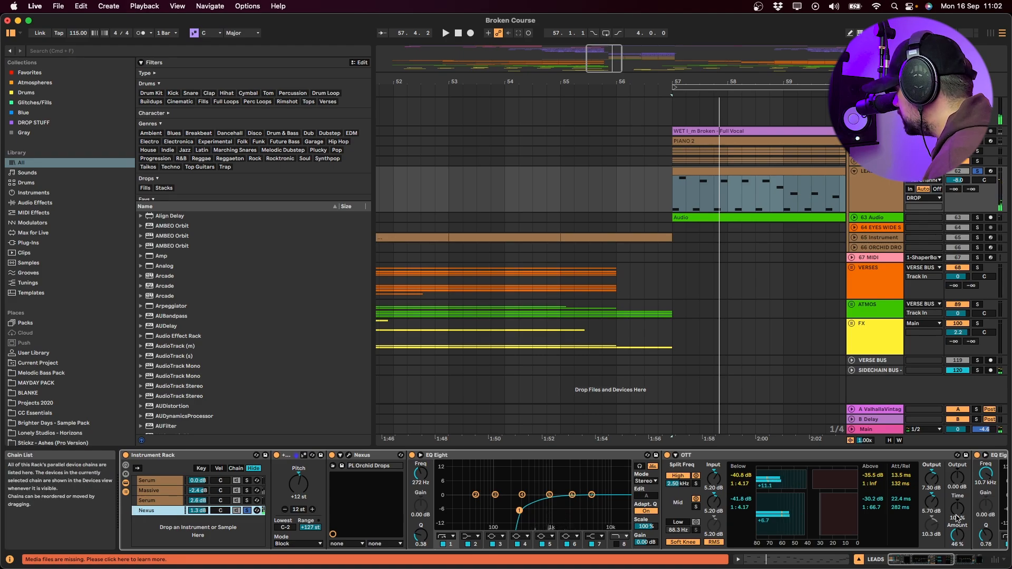
key(space)
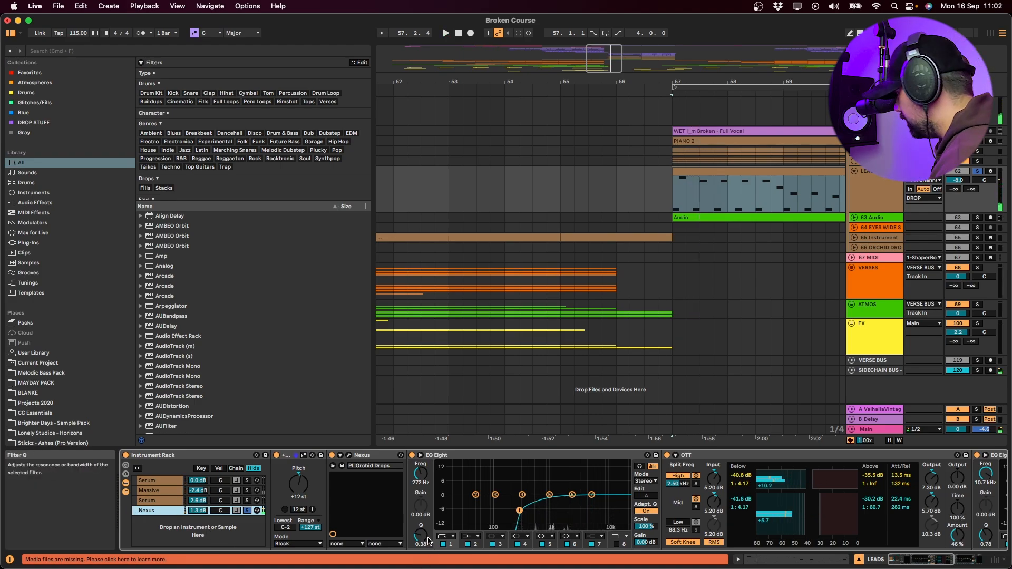
scroll(482, 478, right, 10)
scroll(485, 481, left, 10)
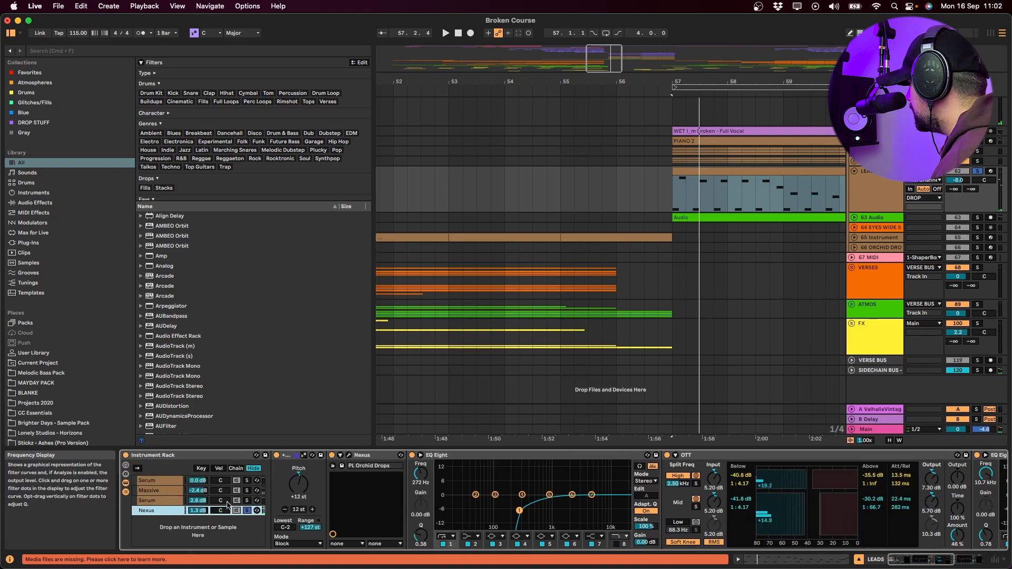
key(space)
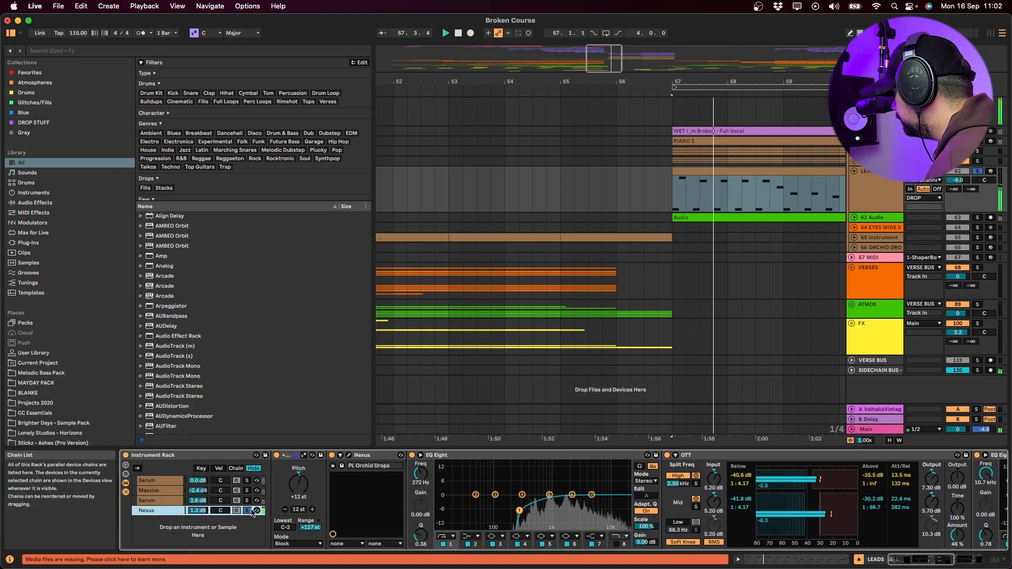
- Compare the Nexus layer with its OTT and first EQ Eight bypassed, and re-enable both devices
key(space)
click(667, 455)
key(space)
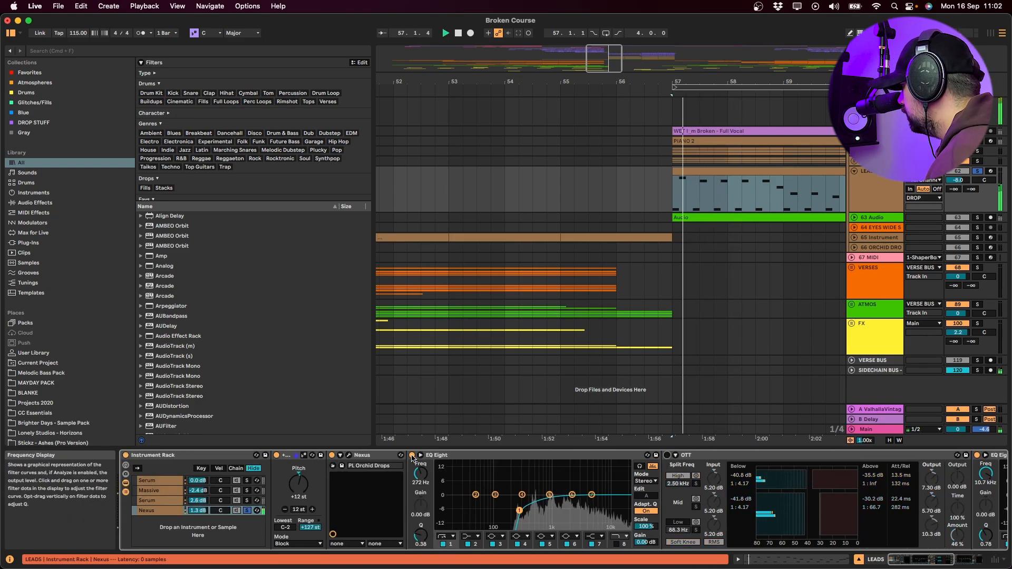
click(412, 456)
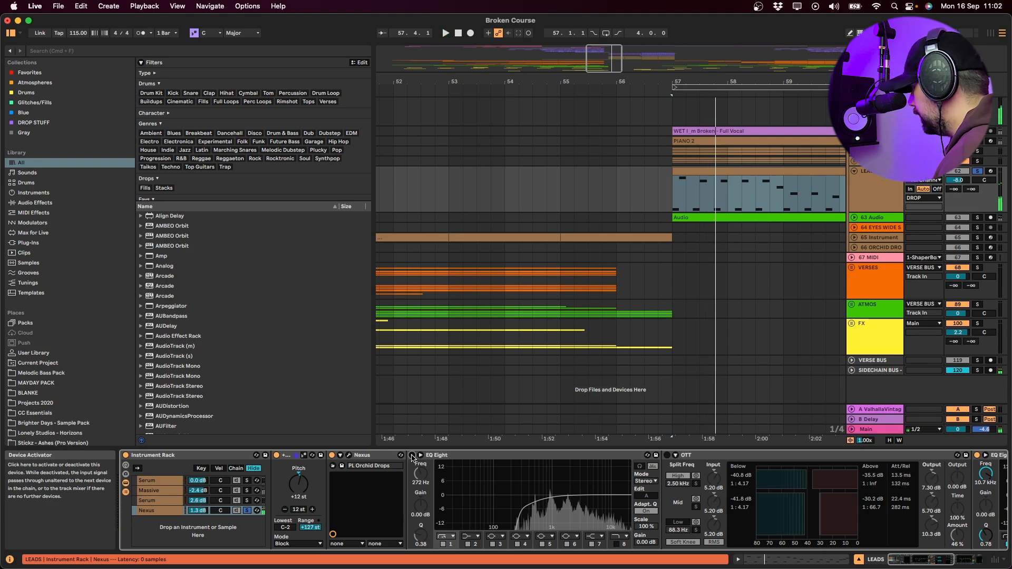
click(411, 455)
click(667, 455)
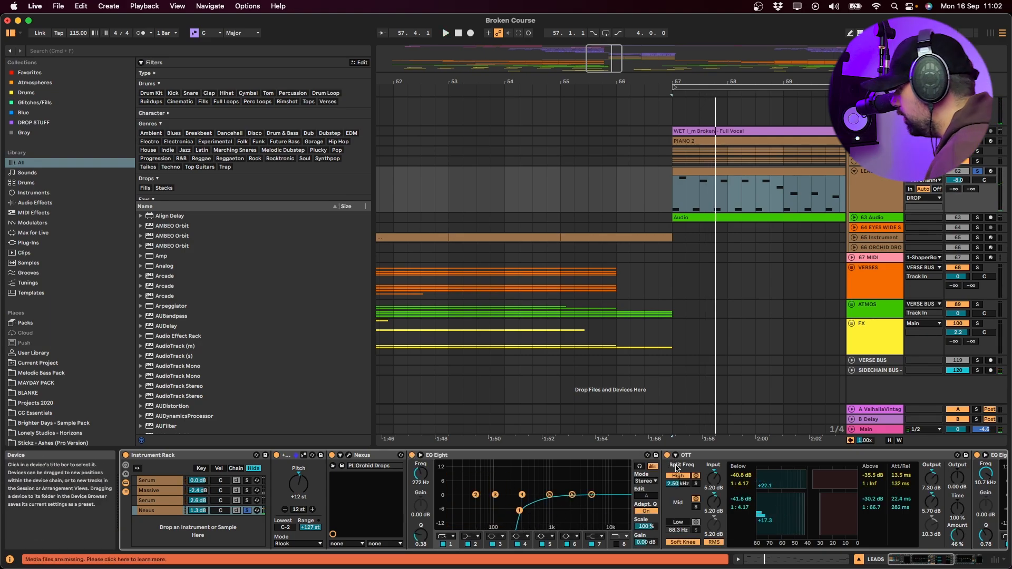
- Play the Nexus layer while bypassing and re-enabling the EQ Eight that follows OTT
scroll(673, 466, right, 5)
key(space)
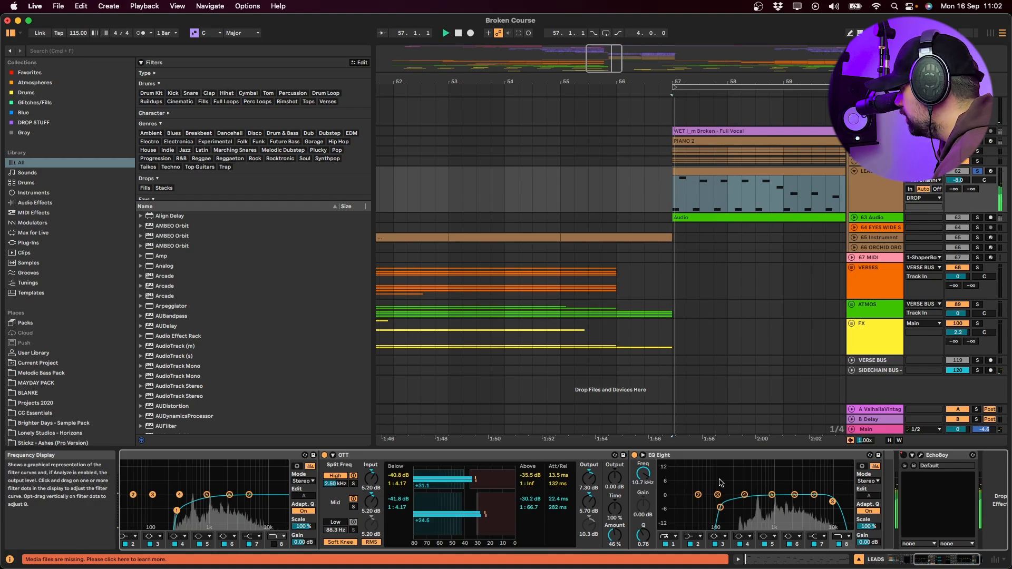
click(634, 455)
click(636, 456)
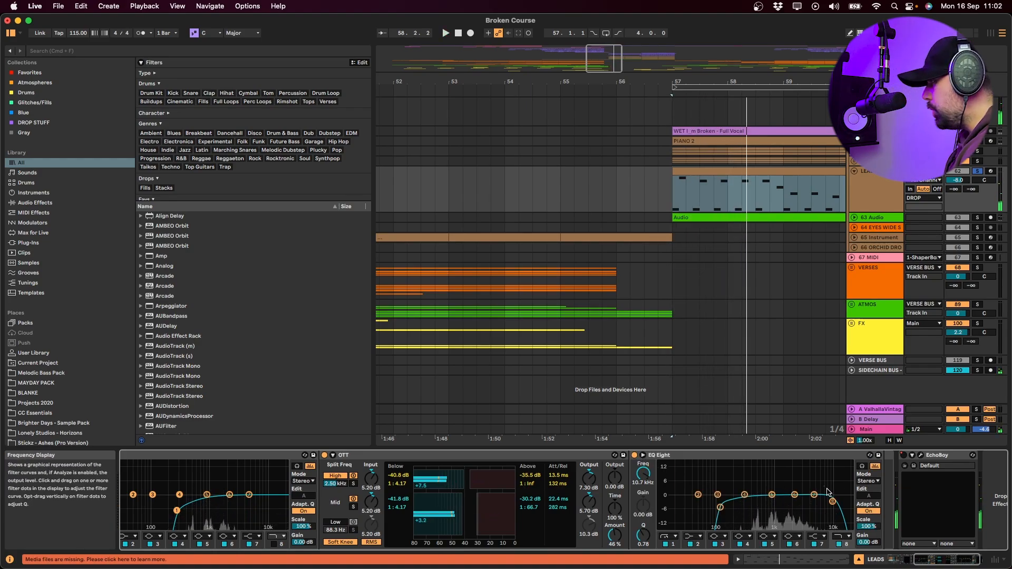
- Unfold the 63 Audio track, solo it, play its resampled audio from bar 57 and select the clip
mouse_move(915, 568)
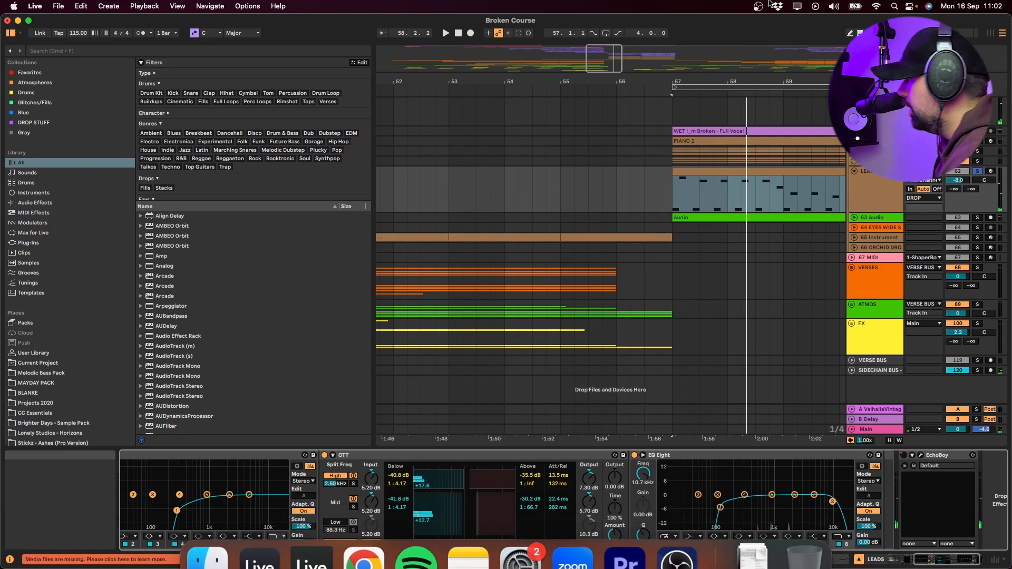
click(854, 218)
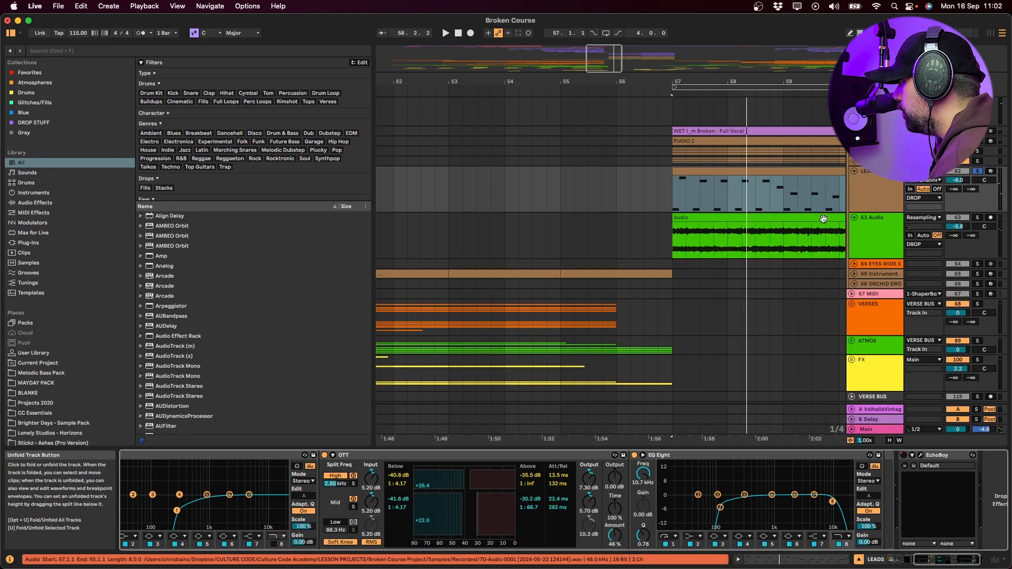
click(878, 242)
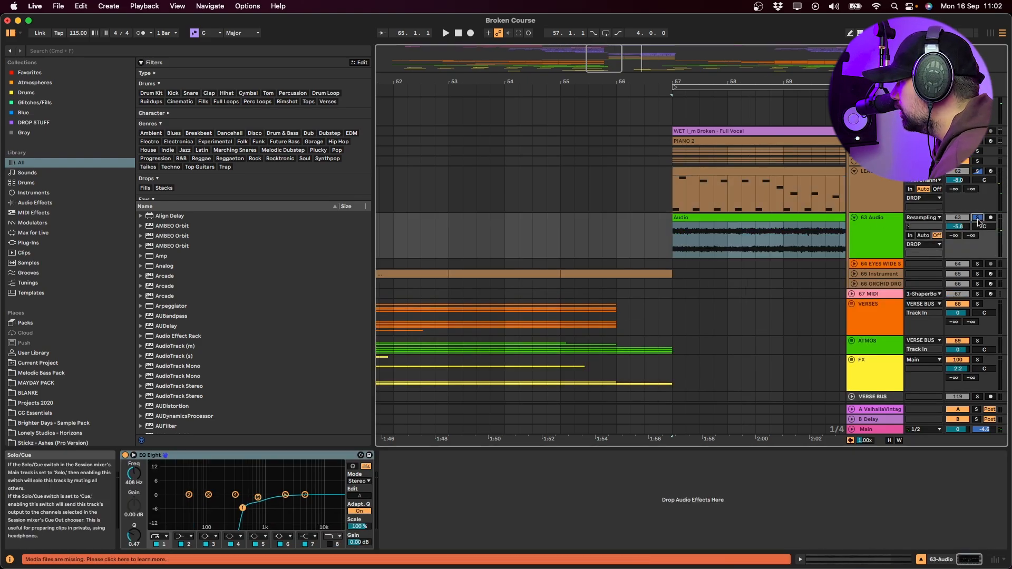
key(space)
scroll(817, 281, down, 2)
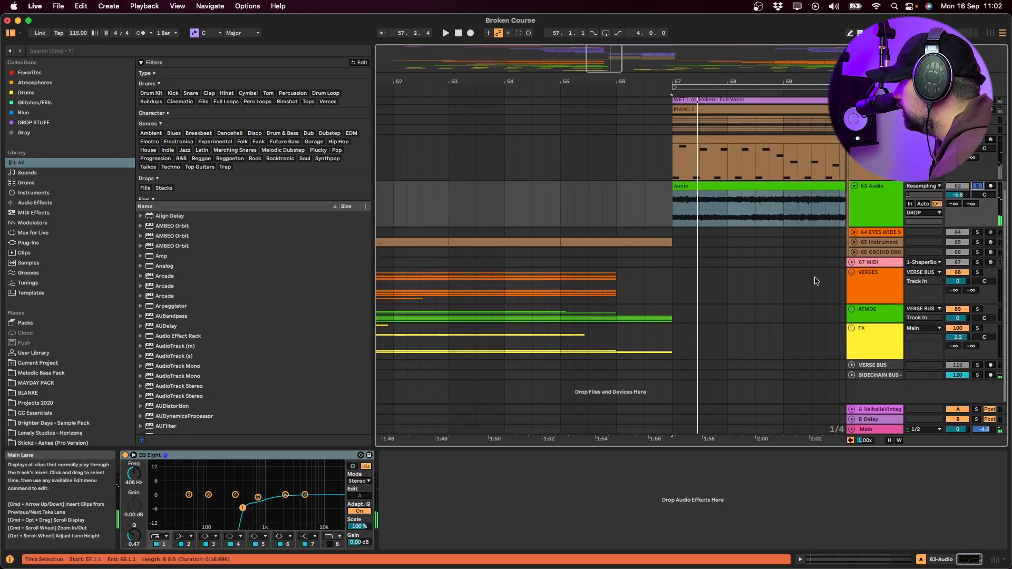
scroll(717, 361, right, 10)
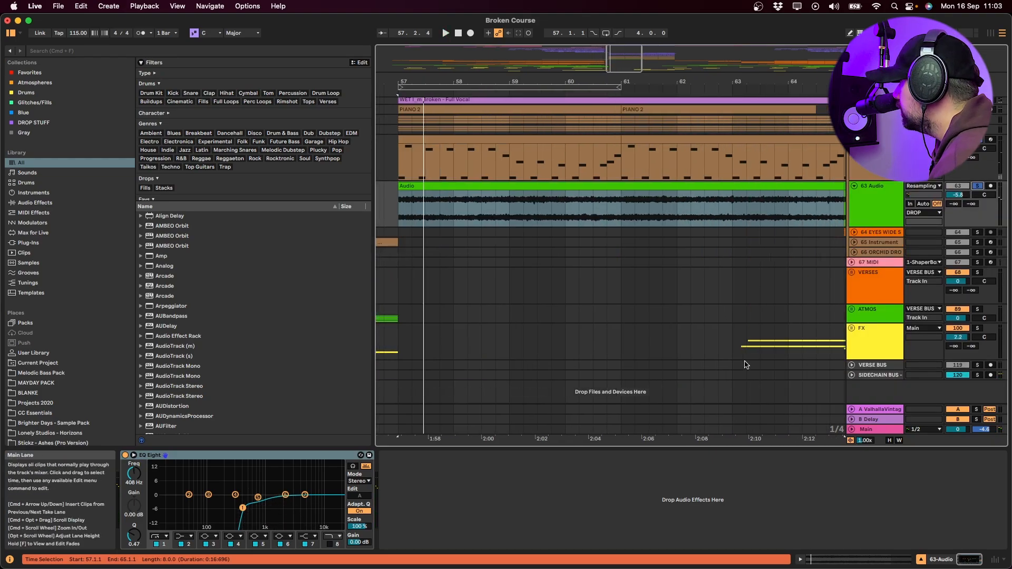
scroll(763, 363, left, 8)
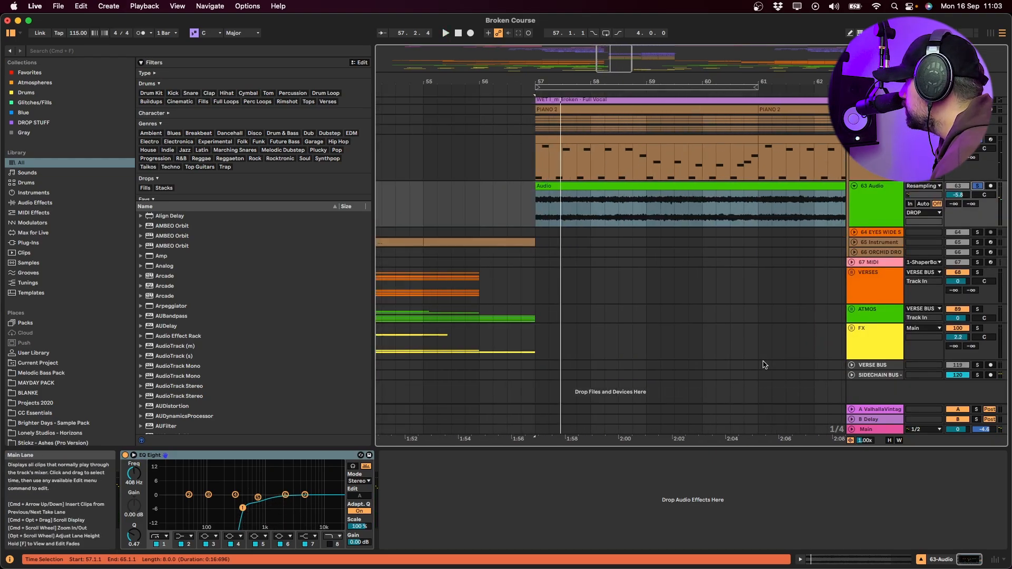
click(595, 185)
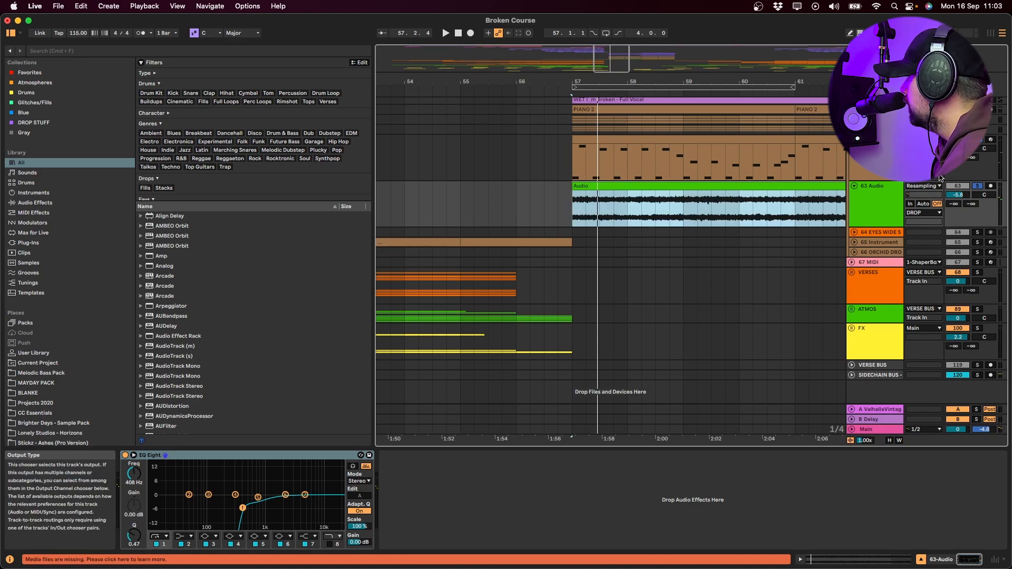
- Unsolo the 63 Audio track, clear the Nexus chain solo in the LEADS rack and play the full drop
click(977, 186)
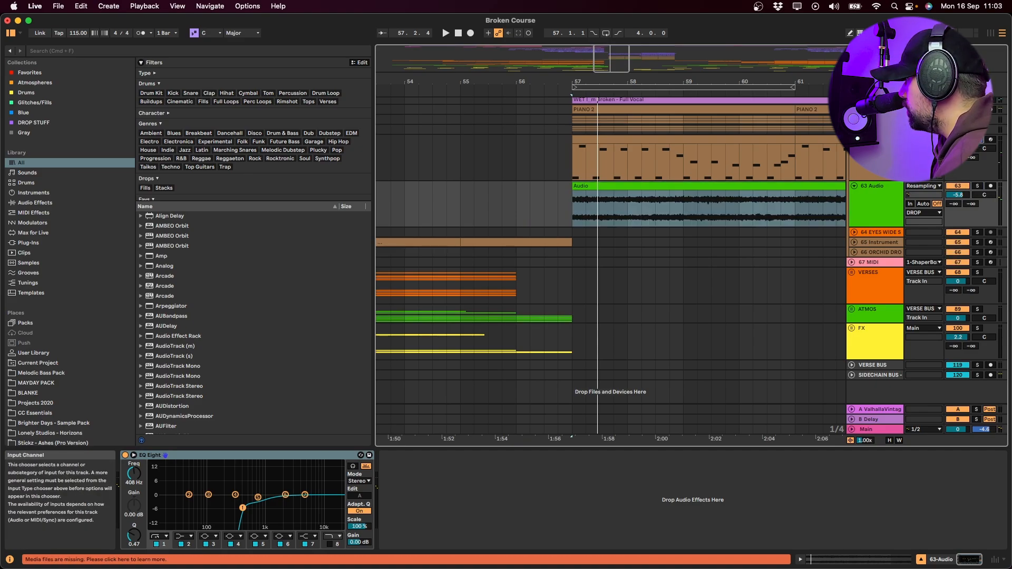
click(875, 165)
click(246, 510)
key(space)
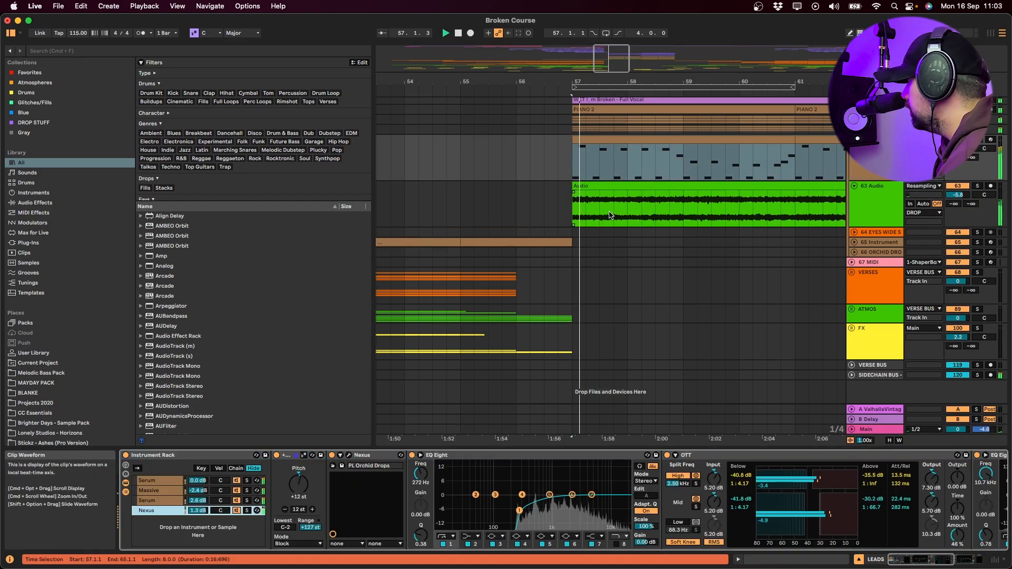
- Solo the MID BASS, CHORDS and LEADS tracks together during playback and select the first LEADS clip
scroll(870, 205, up, 3)
key(s)
click(879, 190)
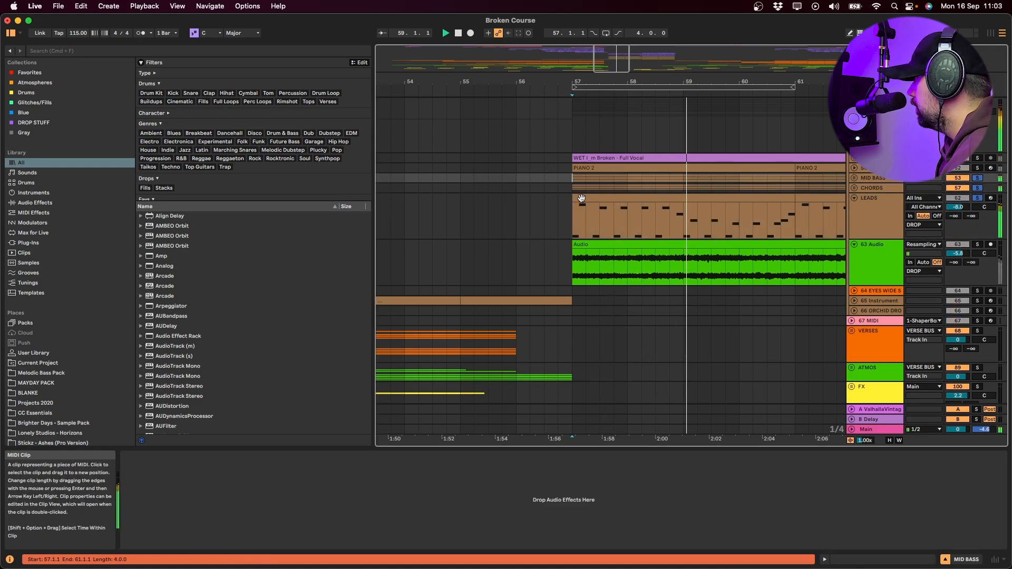
click(582, 198)
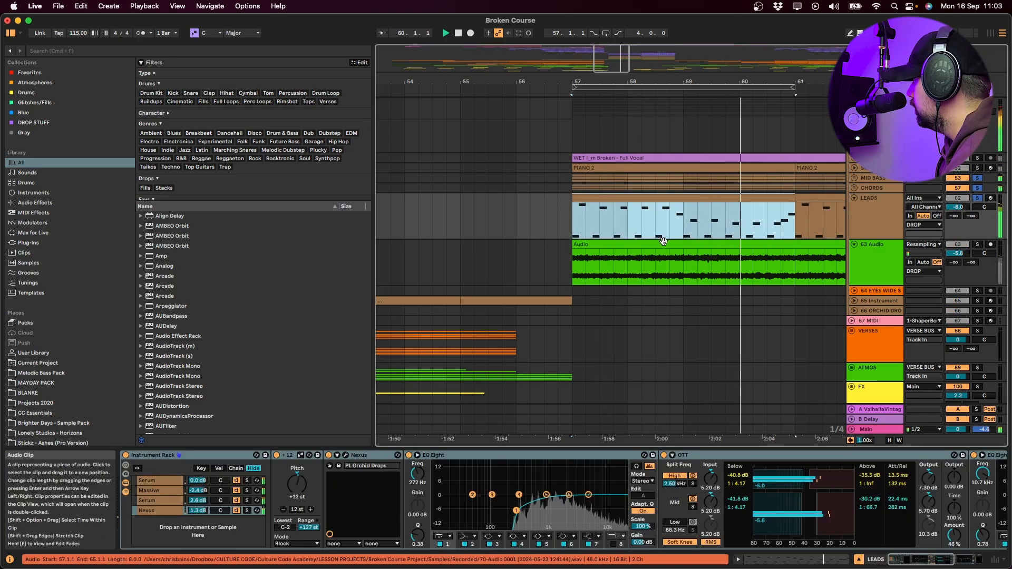
- Solo only the 63 Audio track, select its first clip and play it from bar 57
click(667, 243)
key(minus)
key(minus)
key(minus)
key(minus)
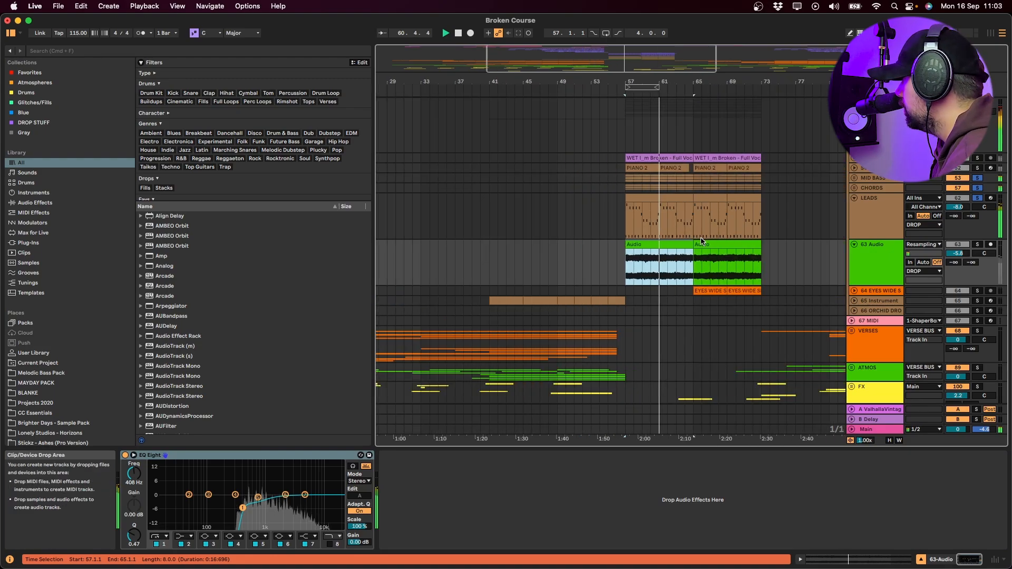
key(space)
click(977, 244)
click(666, 242)
key(space)
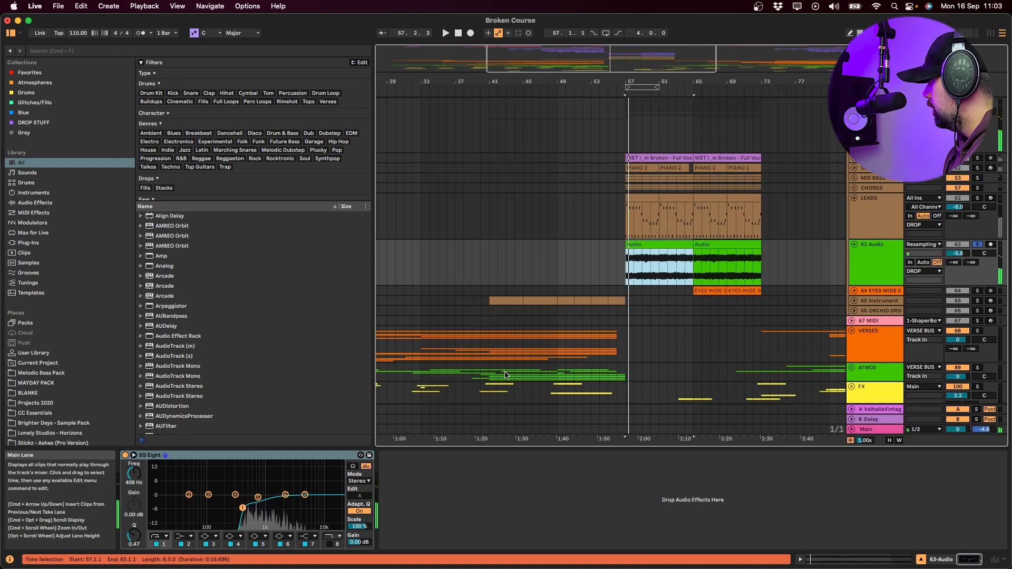
- Solo the ATMOS group and play it from bar 41
click(493, 345)
click(976, 368)
key(space)
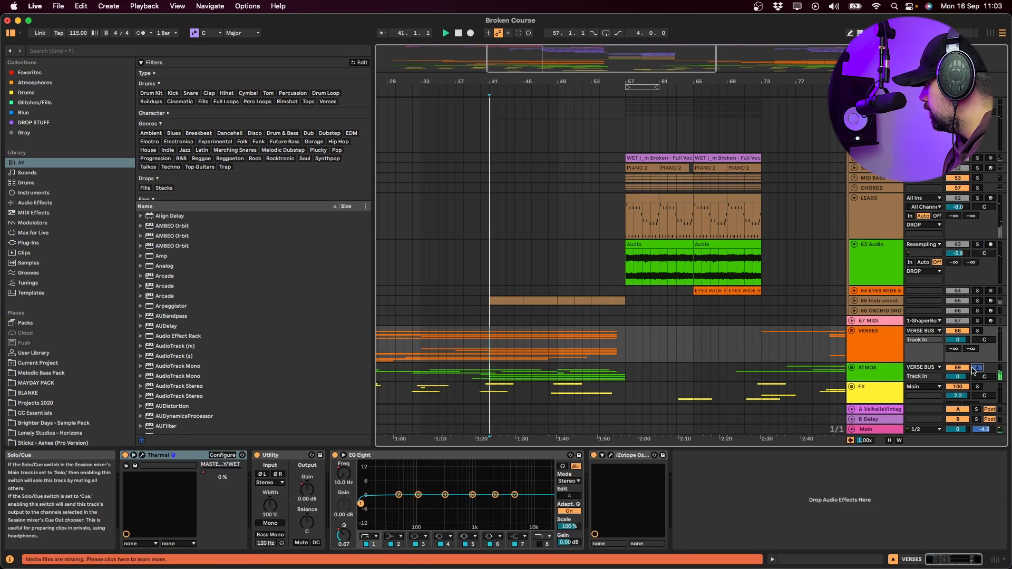
- Solo the 63 Audio track again, replay its first clip from bar 57 and examine its EQ Eight low-cut curve
click(855, 263)
click(978, 244)
key(space)
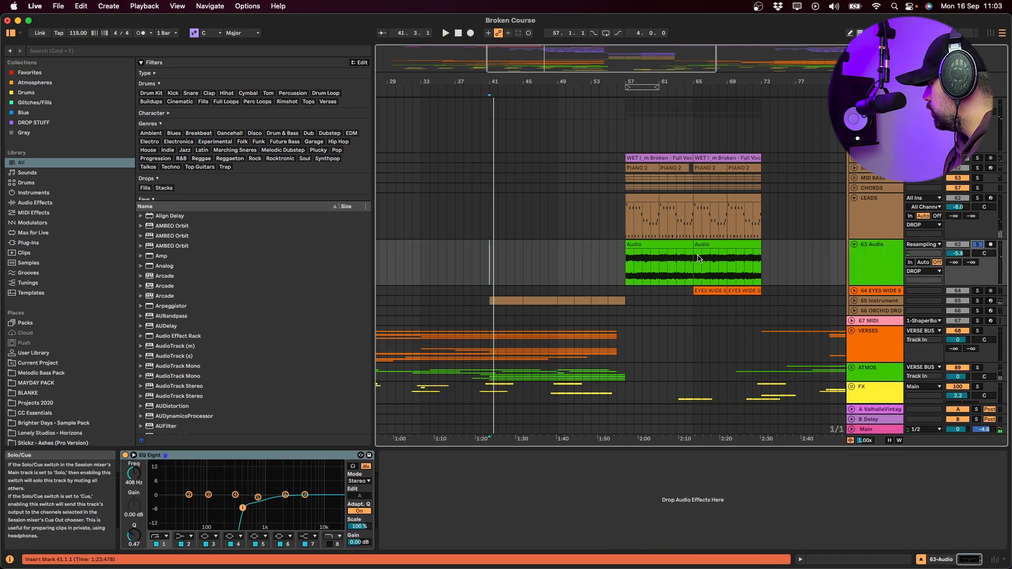
click(665, 245)
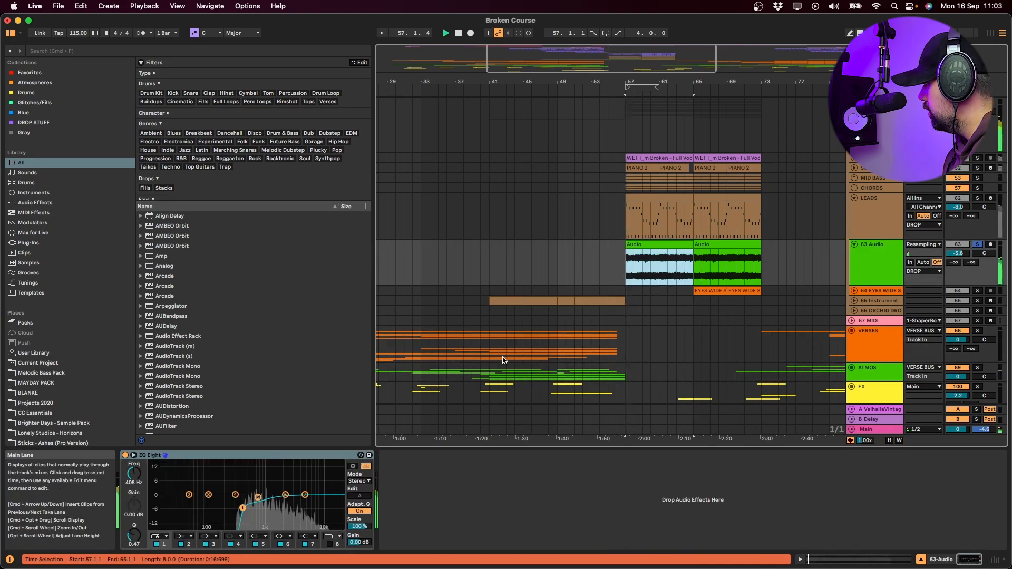
drag(222, 474, 277, 531)
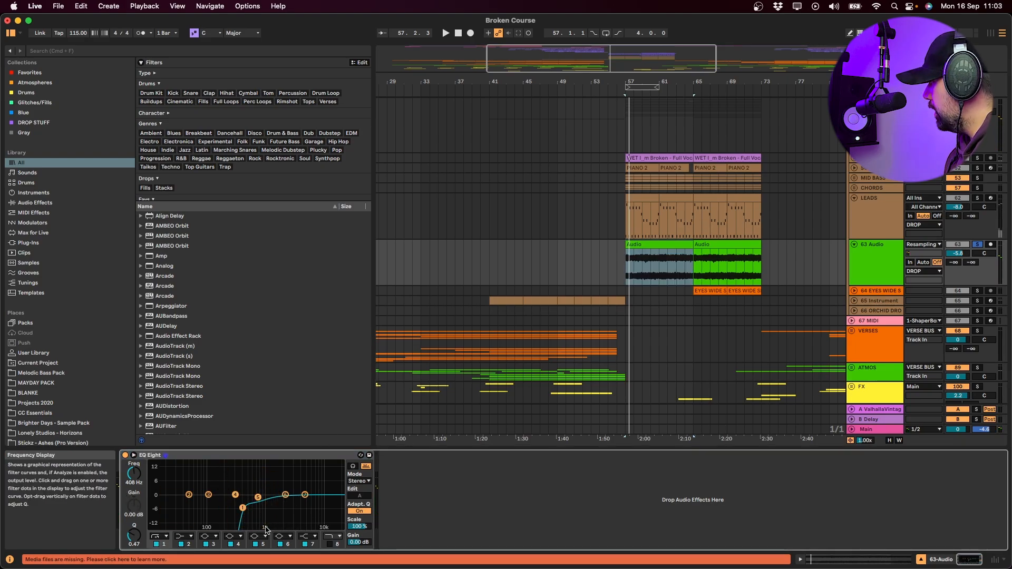
key(space)
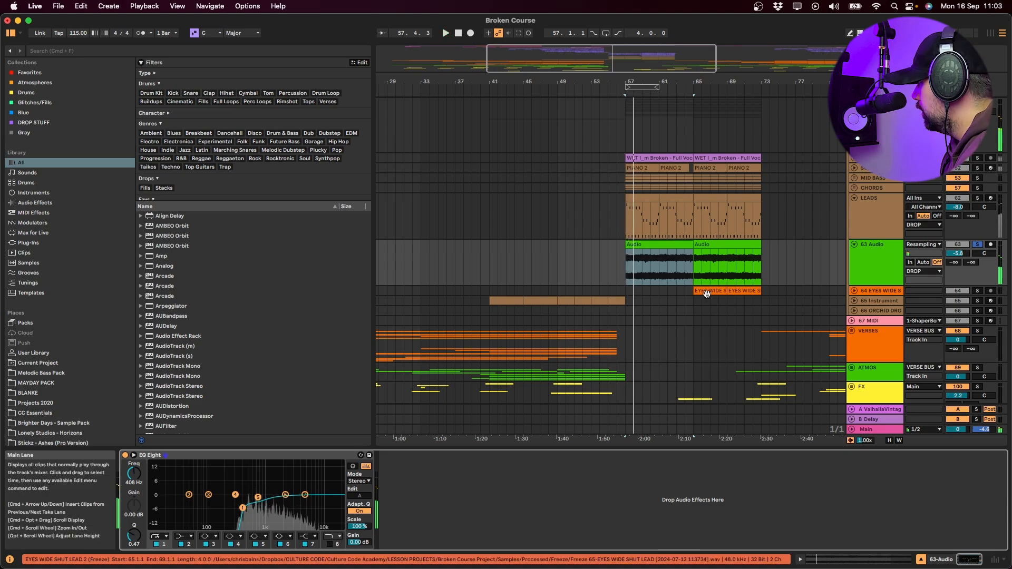
- Unfold the DROP tracks, solo the 64 EYES WIDE SHUT lead and play its first clip from bar 65
click(874, 285)
alt+click(854, 291)
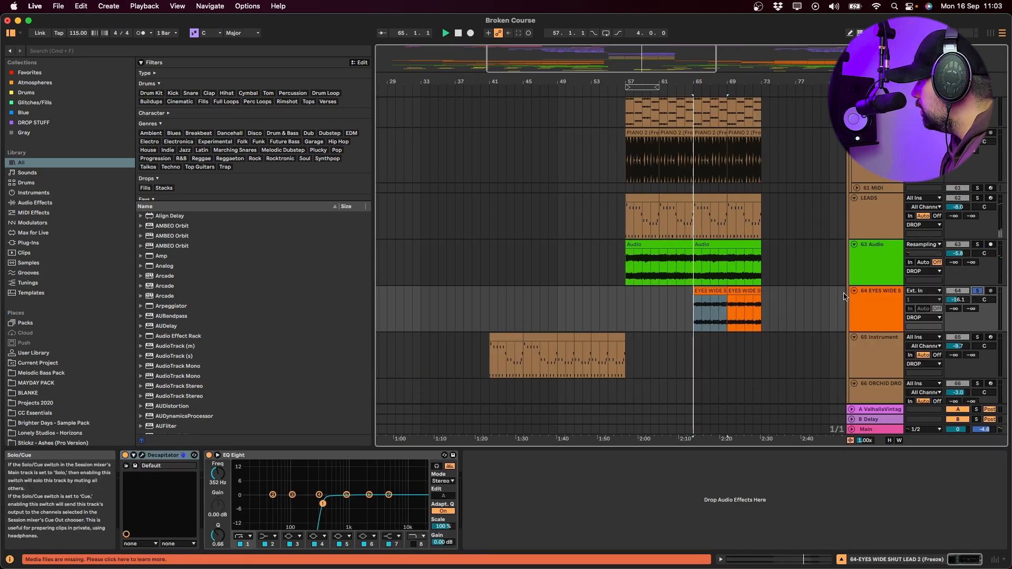
key(space)
click(717, 293)
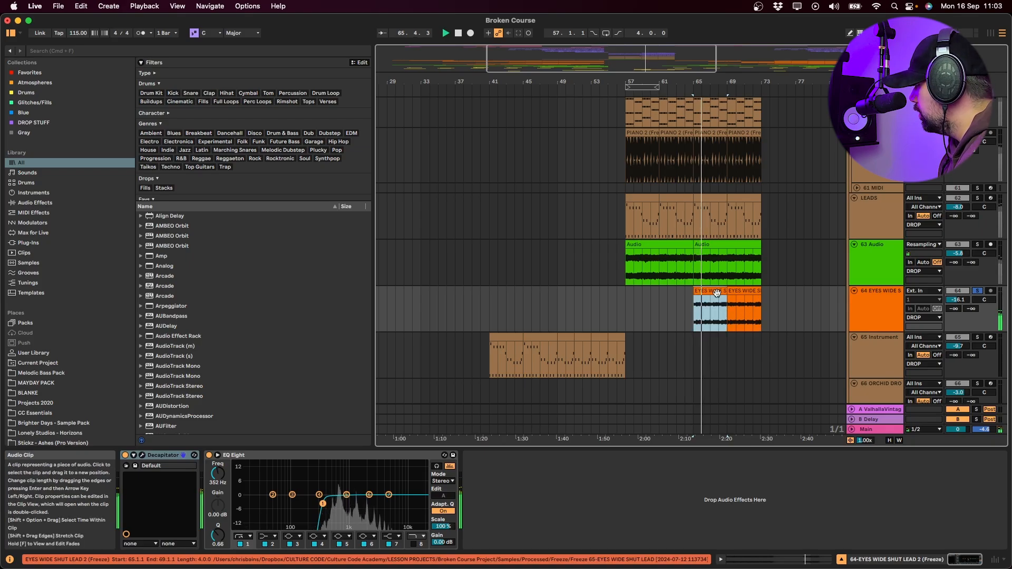
- Add the CHORDS, LEADS and 63 Audio tracks to the EYES WIDE SHUT solo during playback and fold the CHORDS group
scroll(864, 253, up, 5)
click(877, 160)
key(s)
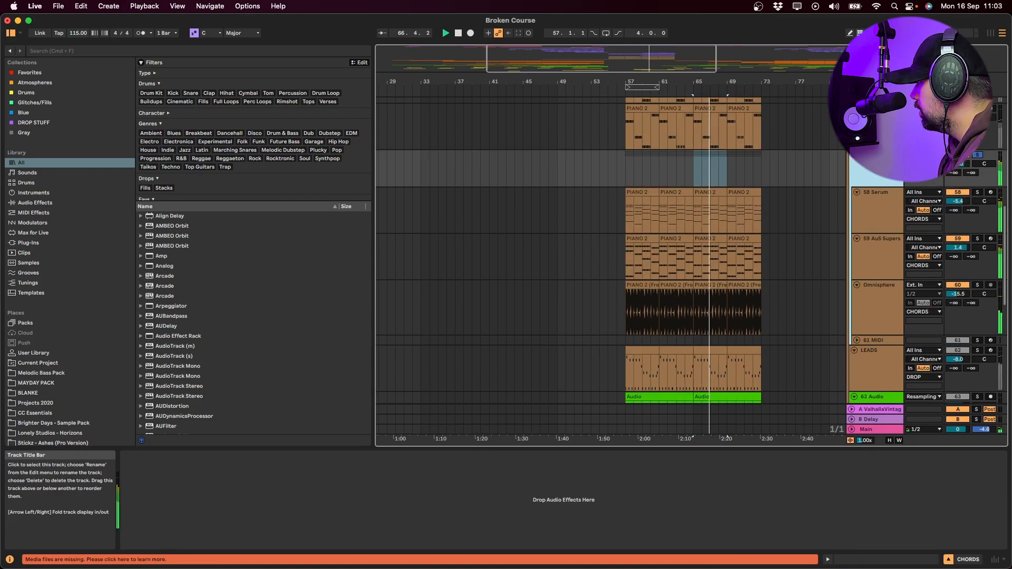
click(854, 155)
click(875, 281)
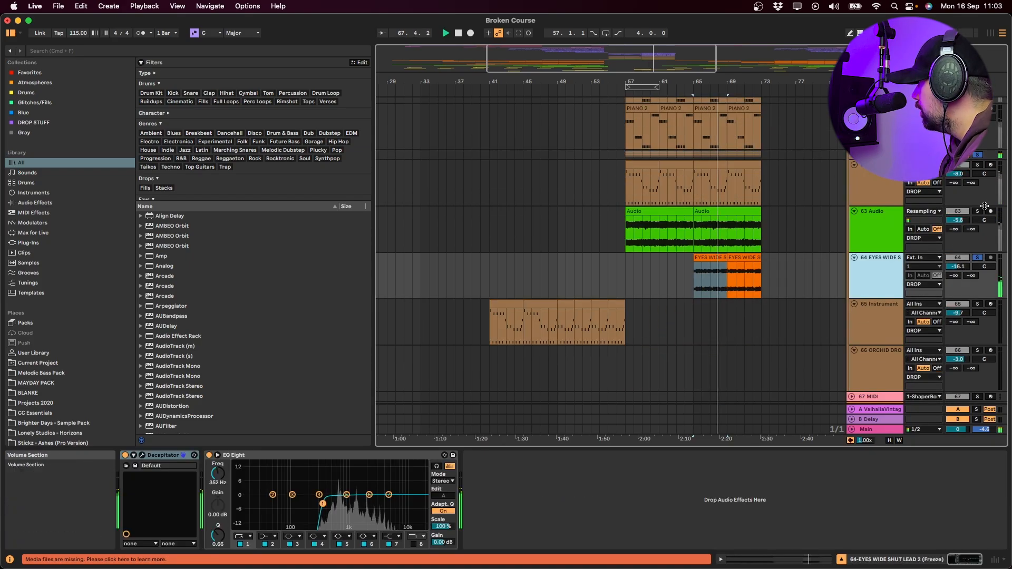
click(978, 211)
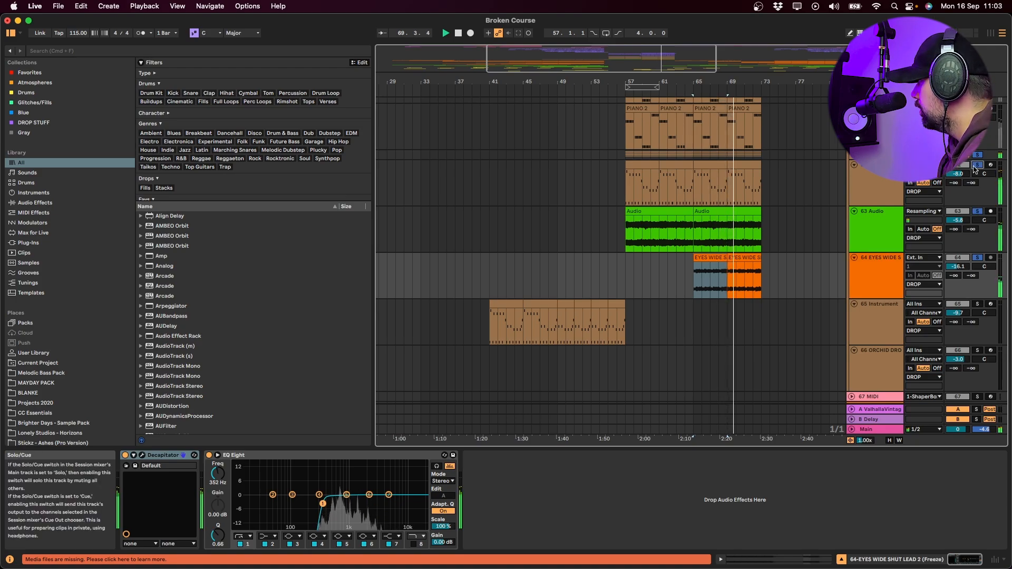
- Unfold and solo the FX group, and play its sweep transitions from bar 63
scroll(705, 352, down, 5)
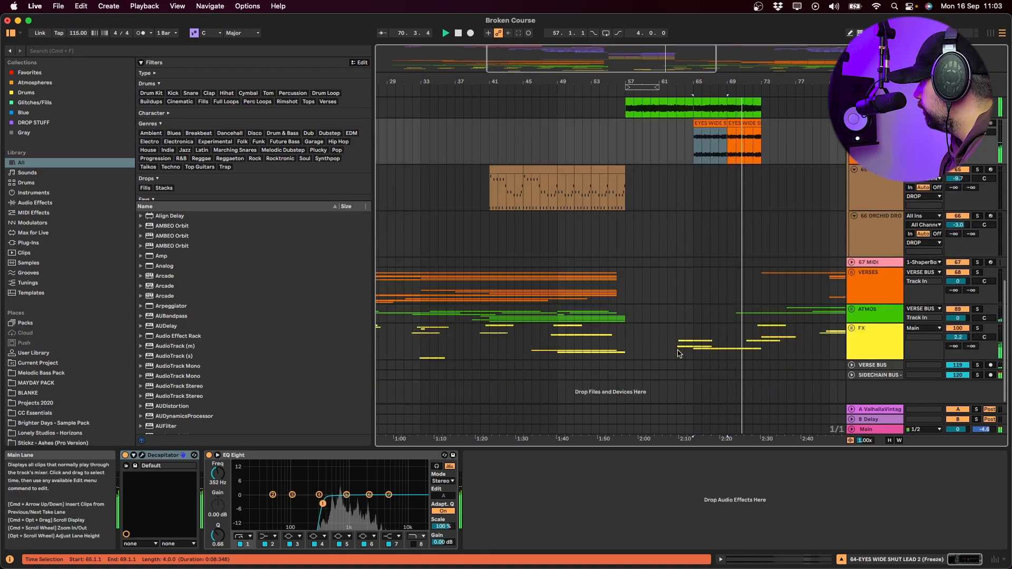
click(680, 353)
key(u)
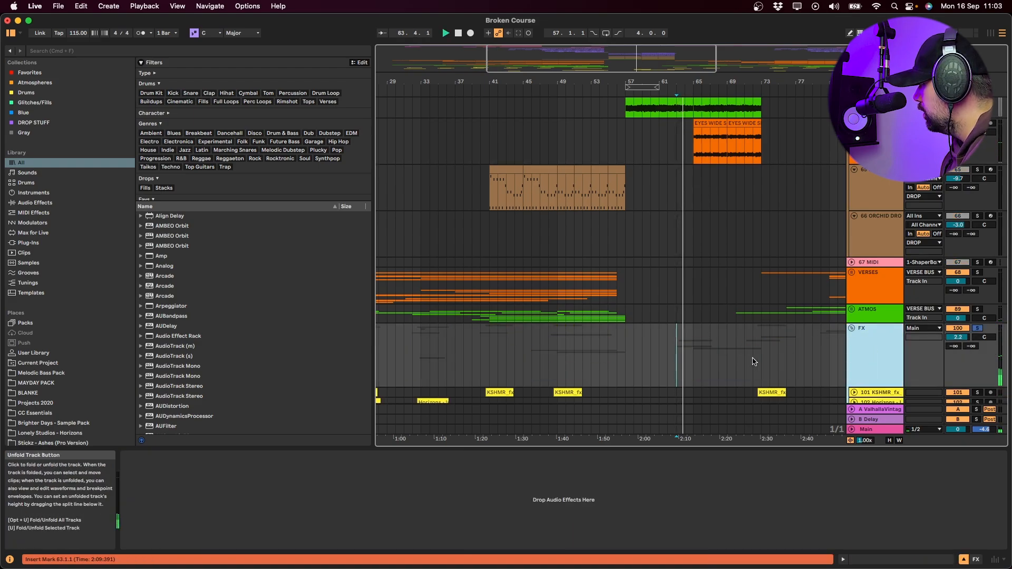
scroll(754, 353, down, 7)
click(677, 342)
key(plus)
key(plus)
key(plus)
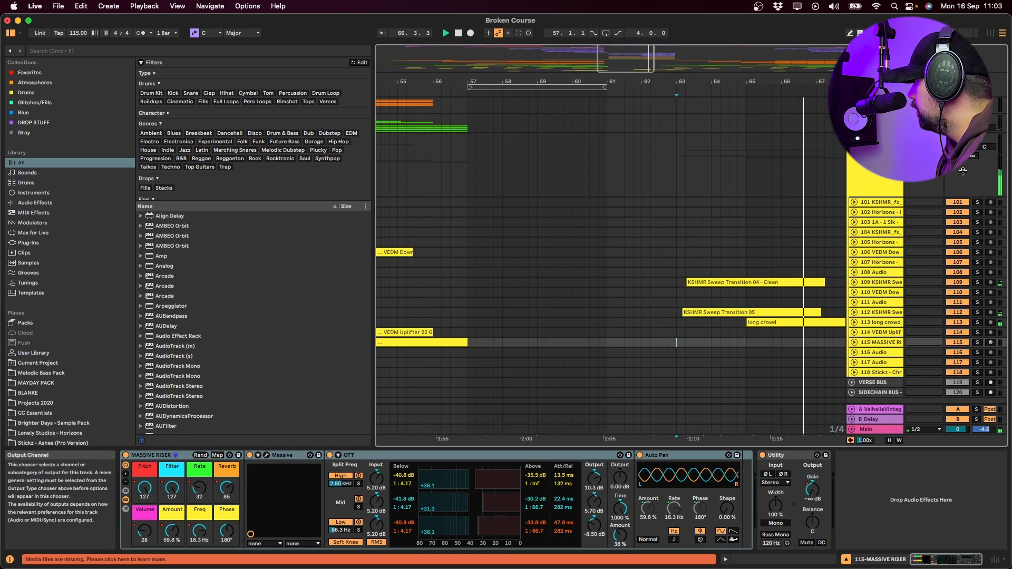
- Unsolo and fold the FX group, and play the full mix from bar 64
click(711, 163)
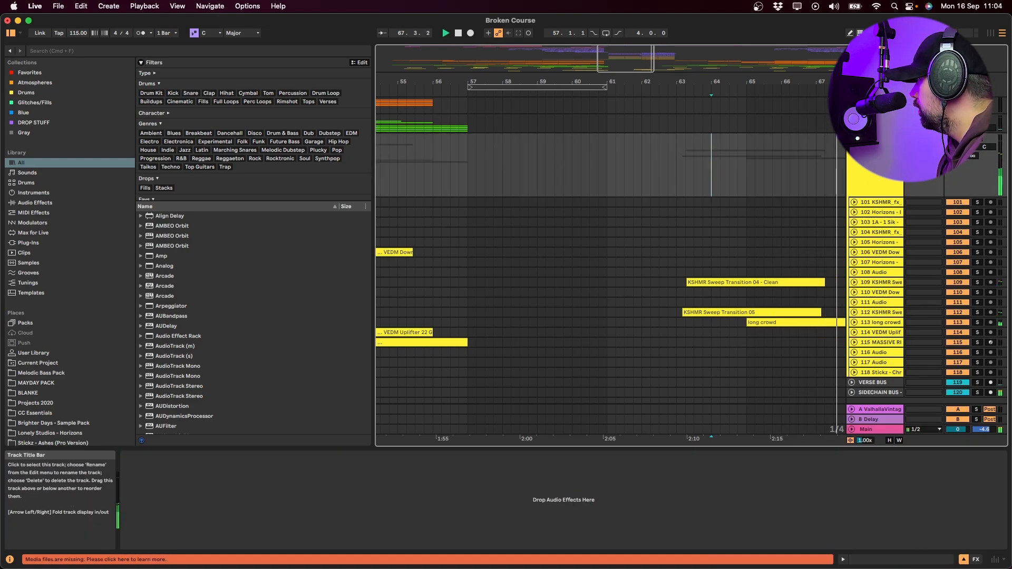
click(852, 138)
click(717, 171)
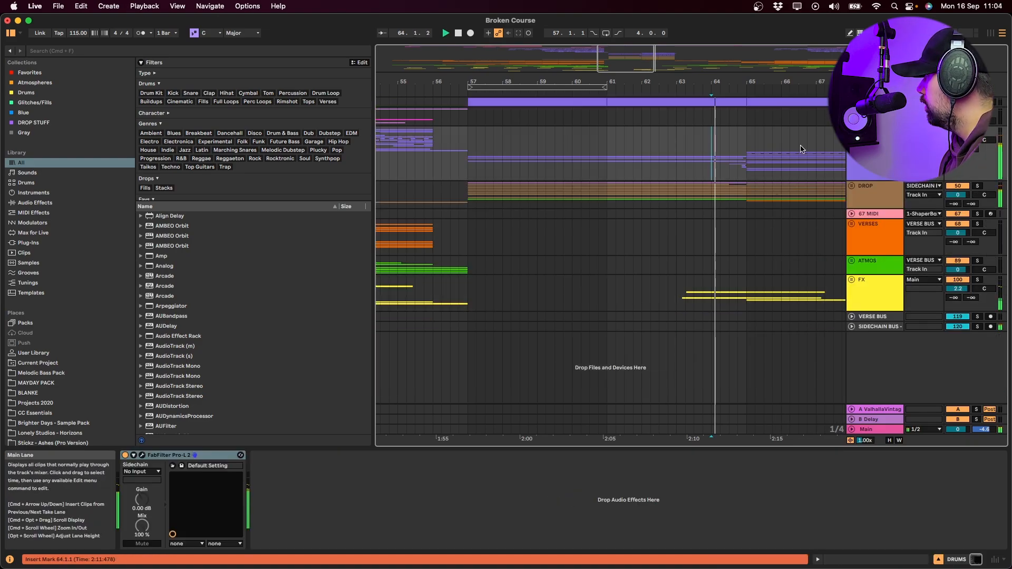
- Unfold the DRUMS group and its TOPS subgroup to show the individual percussion tracks
click(851, 131)
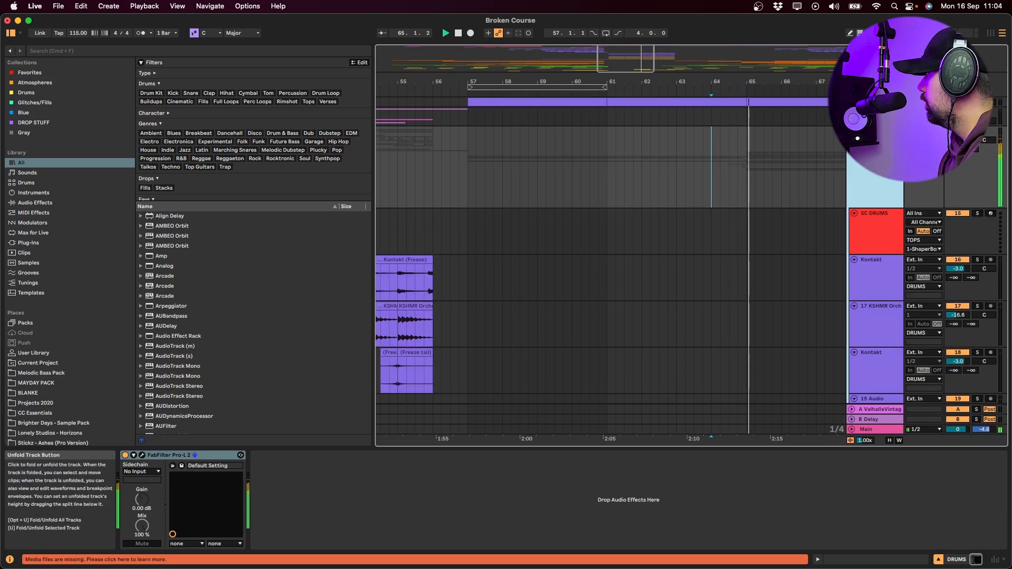
scroll(805, 186, down, 4)
scroll(805, 188, down, 5)
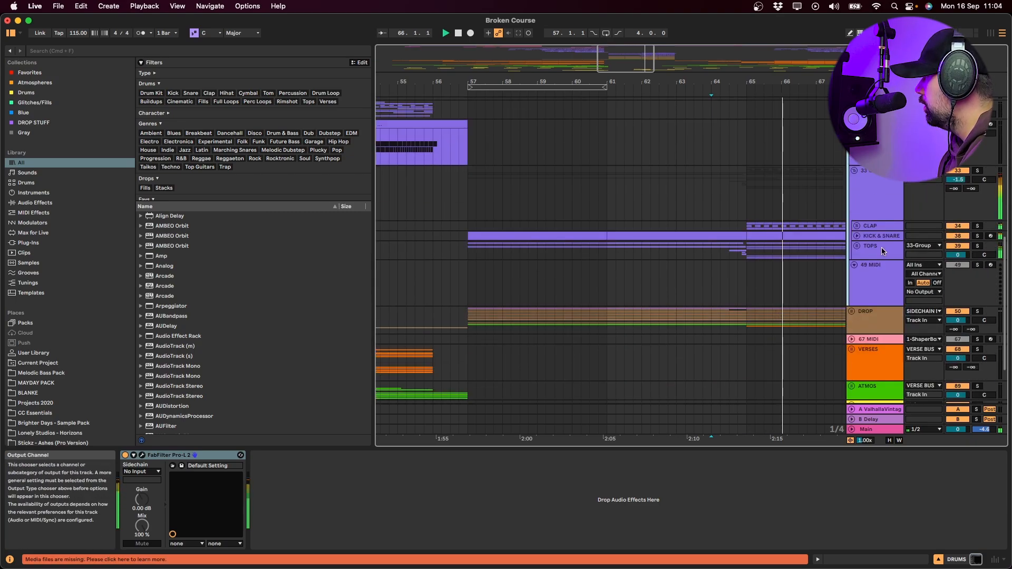
click(858, 241)
alt+click(857, 235)
scroll(715, 235, down, 5)
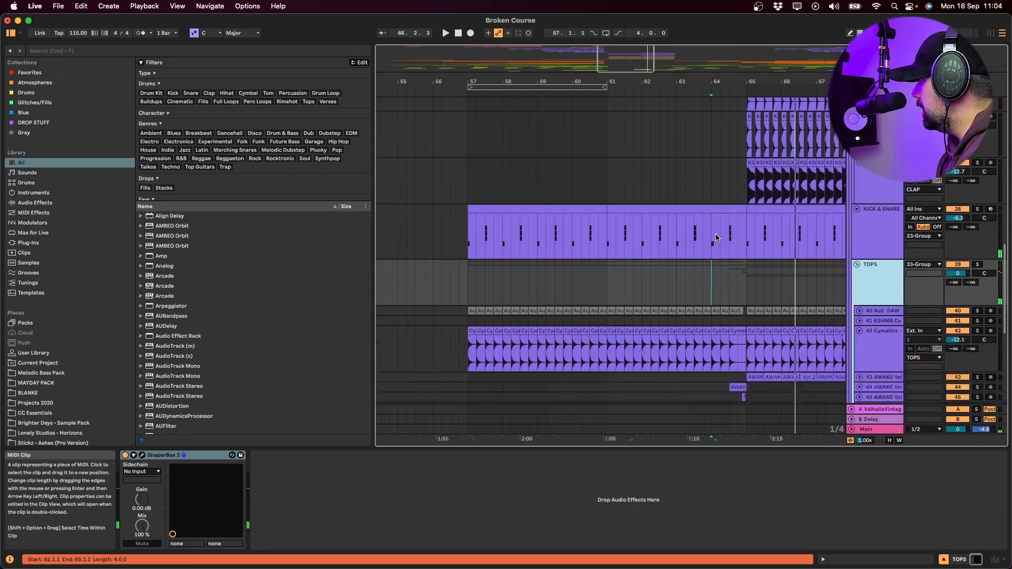
- Unfold the AWAKE fill tracks before bar 65, solo tracks 44 and 45, and play them from 64.4
scroll(692, 230, right, 5)
click(590, 303)
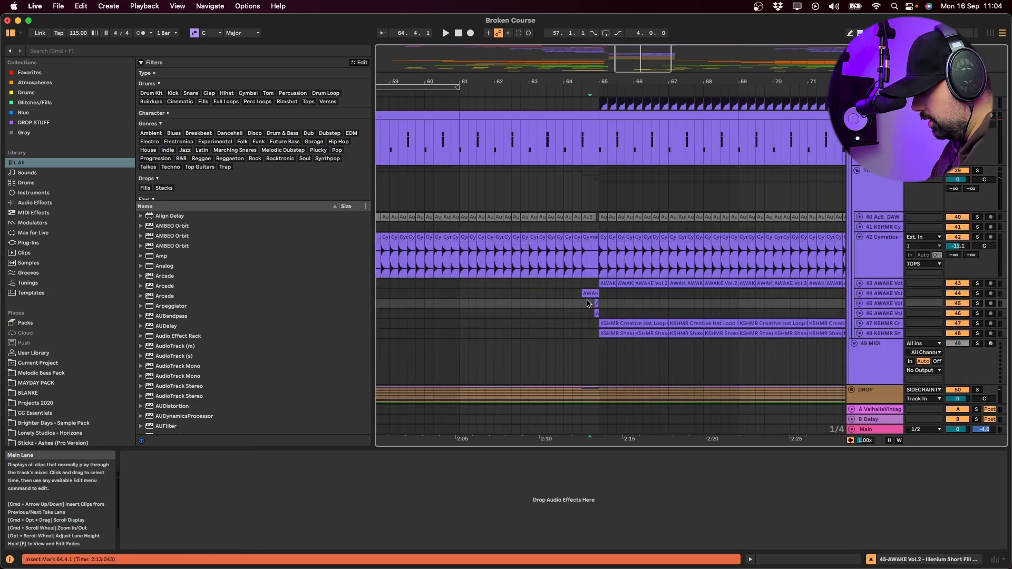
scroll(590, 302, up, 5)
alt+click(859, 293)
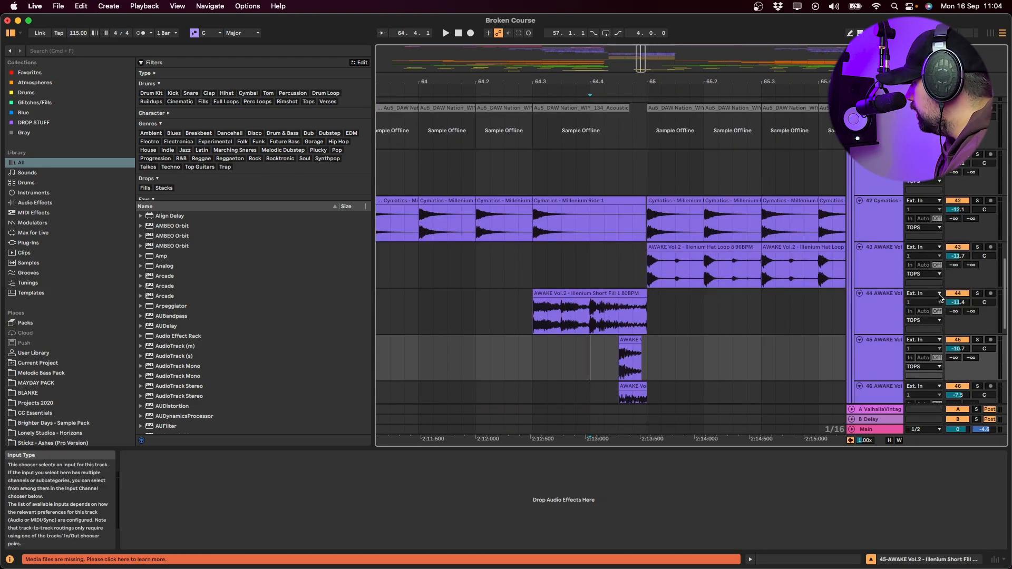
click(978, 293)
click(978, 341)
scroll(976, 337, down, 2)
key(space)
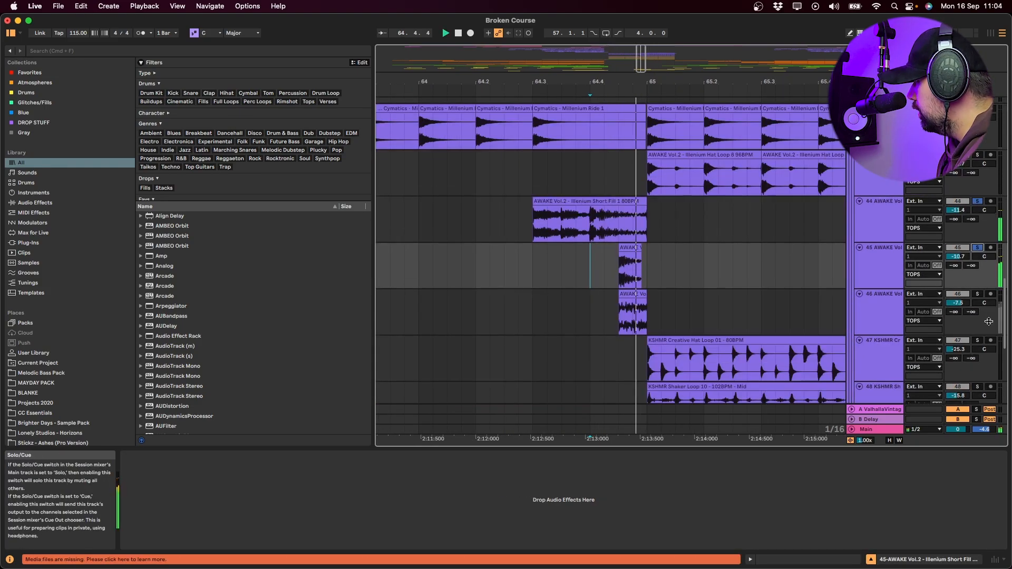
- Add track 46 to the solo and play the three fills from 64.3, and replay with only track 44 soloed
click(572, 202)
key(space)
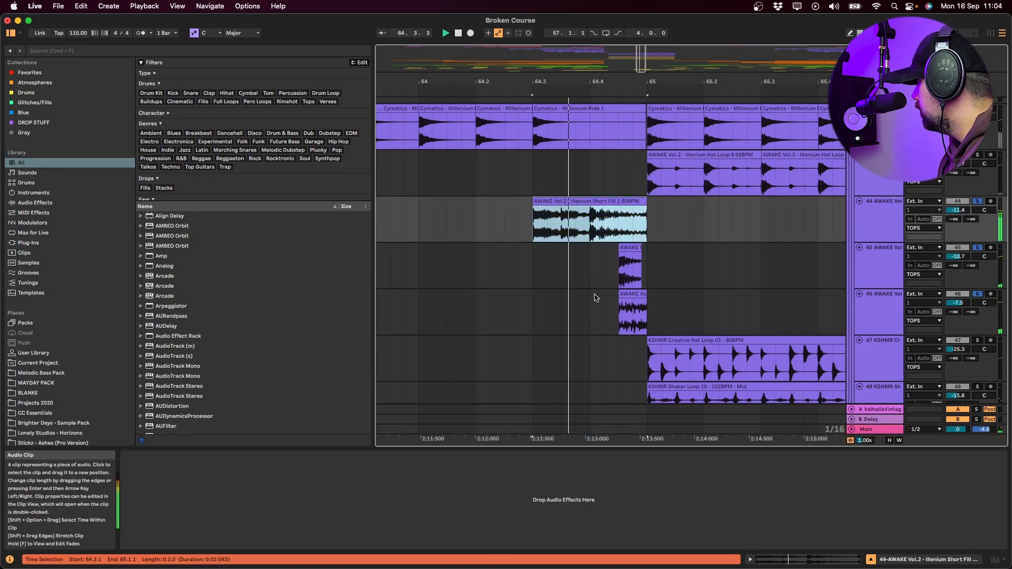
click(977, 295)
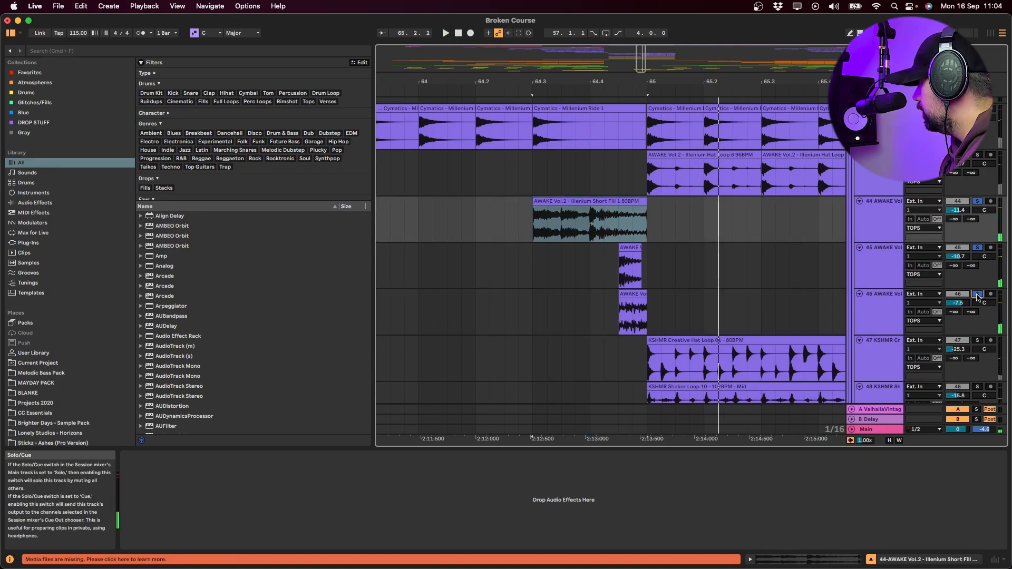
click(978, 201)
key(space)
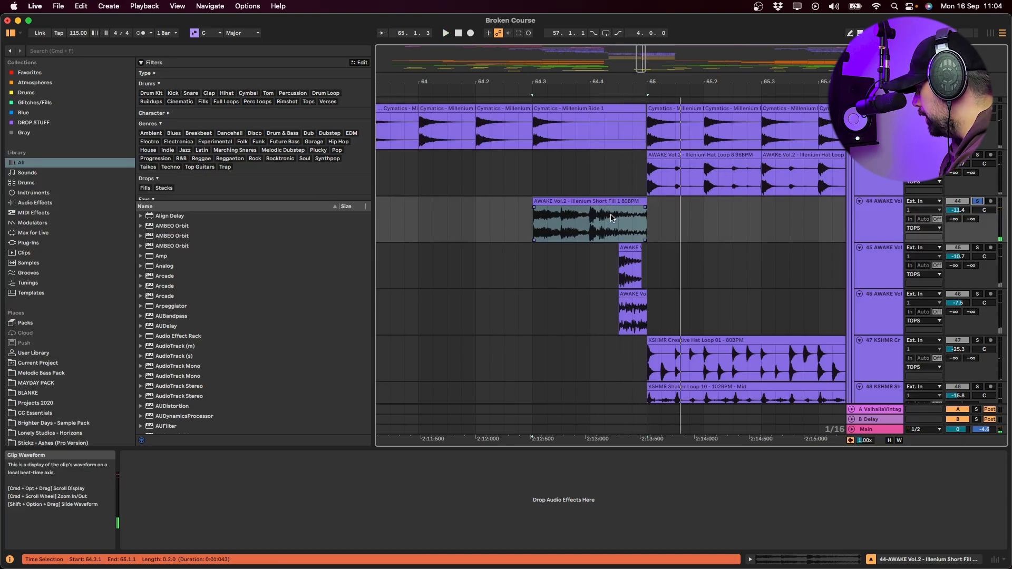
- Solo the 45 and 46 AWAKE fill tracks together and play them from 64.4
click(977, 248)
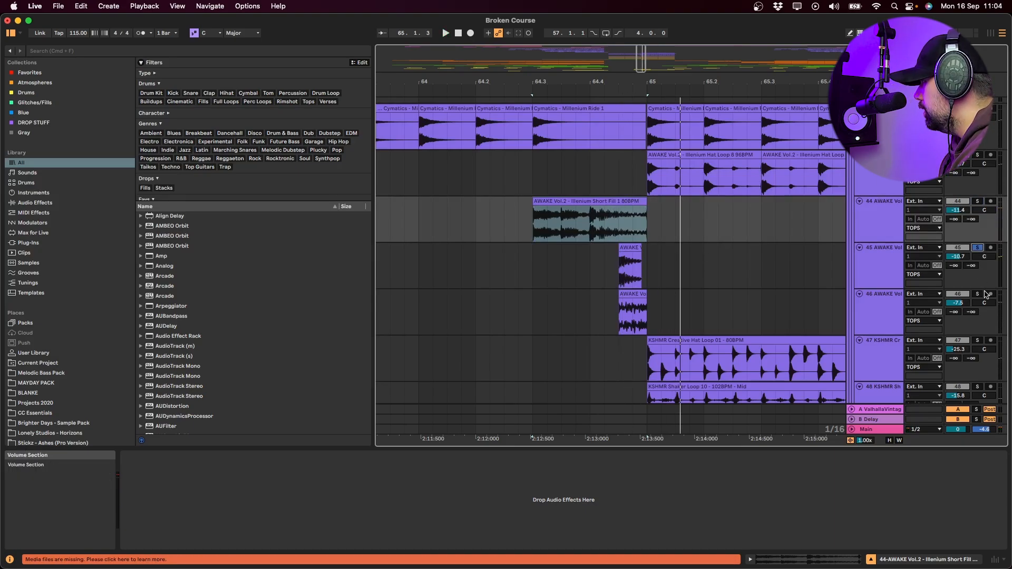
click(587, 271)
key(space)
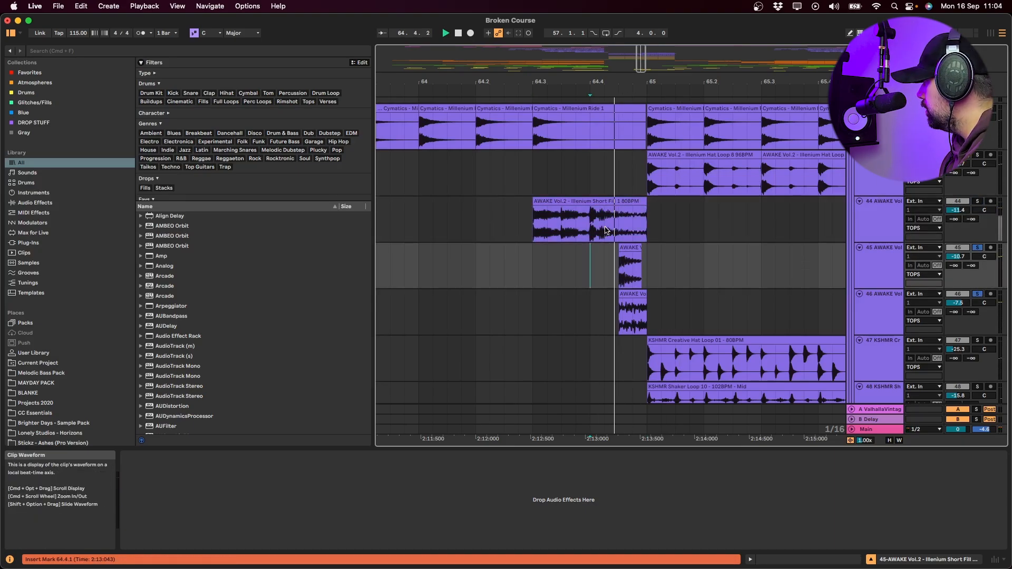
- Add the 44 AWAKE track to the solo and play all three fills from the Illenium Short Fill 1 clip's start
click(977, 200)
key(space)
key(space)
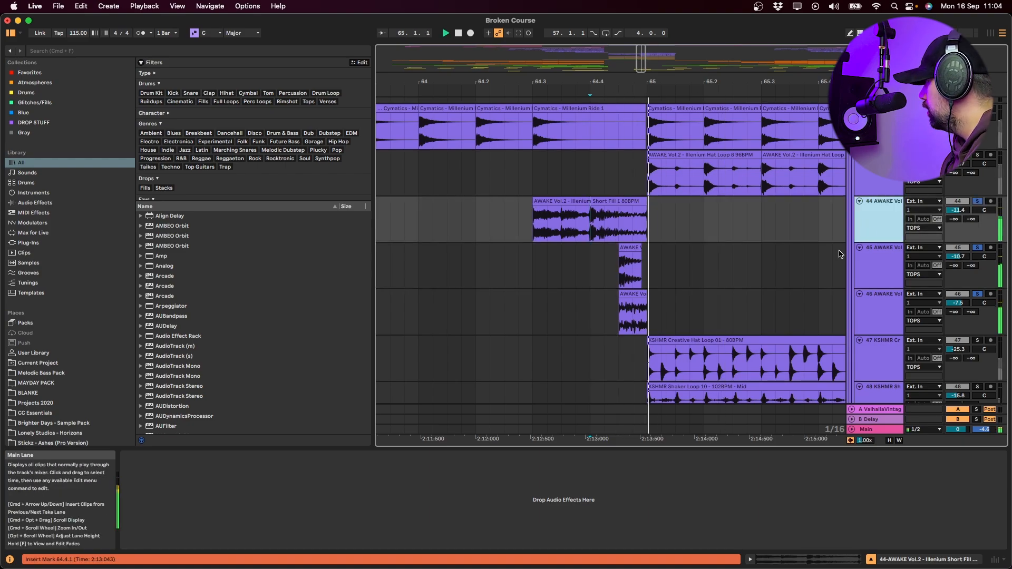
key(space)
click(555, 200)
key(space)
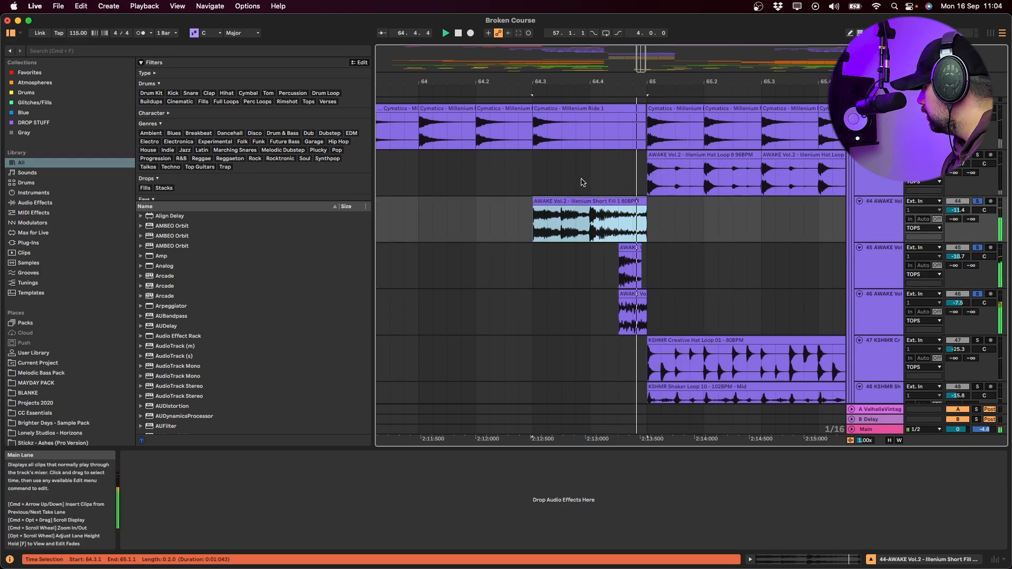
key(space)
- Unfold and solo the DROP group, and play it from bar 64 through the gap before bar 65
scroll(673, 264, down, 5)
click(852, 235)
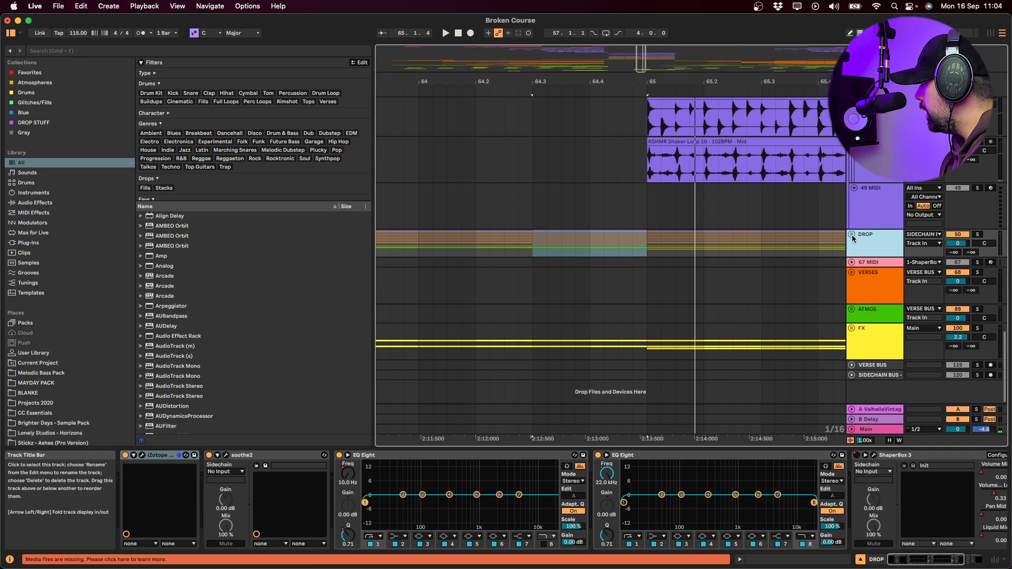
scroll(815, 257, down, 3)
click(533, 167)
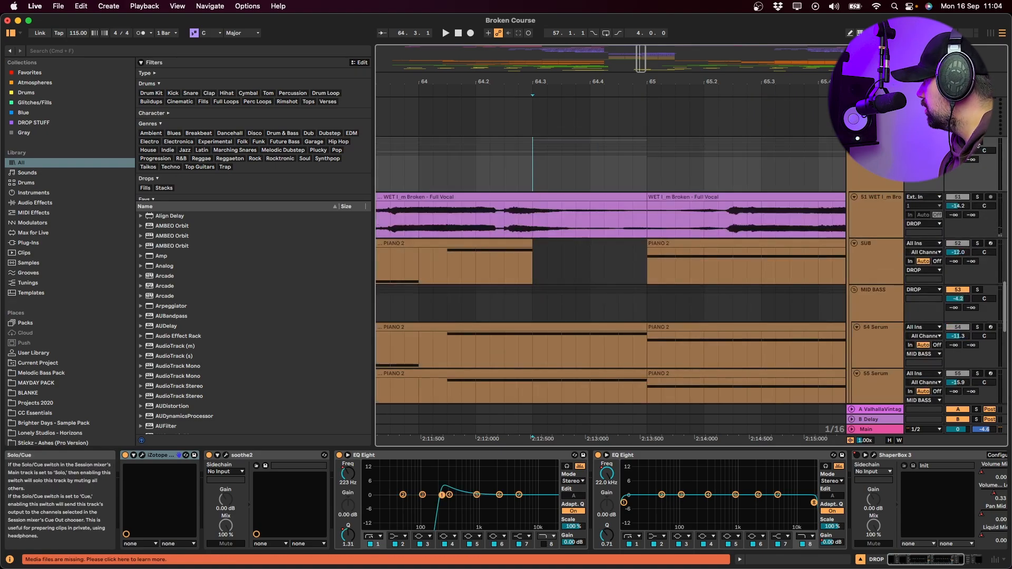
key(space)
click(418, 179)
key(space)
key(space)
key(space)
- Show the DROP group's EQ Eight filter 1 frequency automation, play it from bar 64 and select its peak from 64.3.1 to 64.4.4
click(348, 473)
key(a)
key(space)
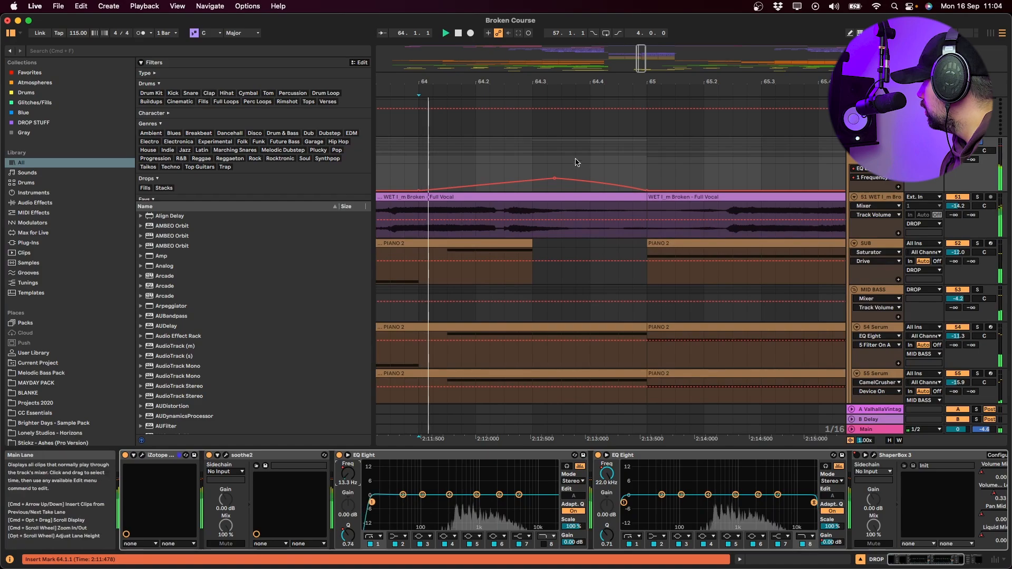
mouse_move(554, 179)
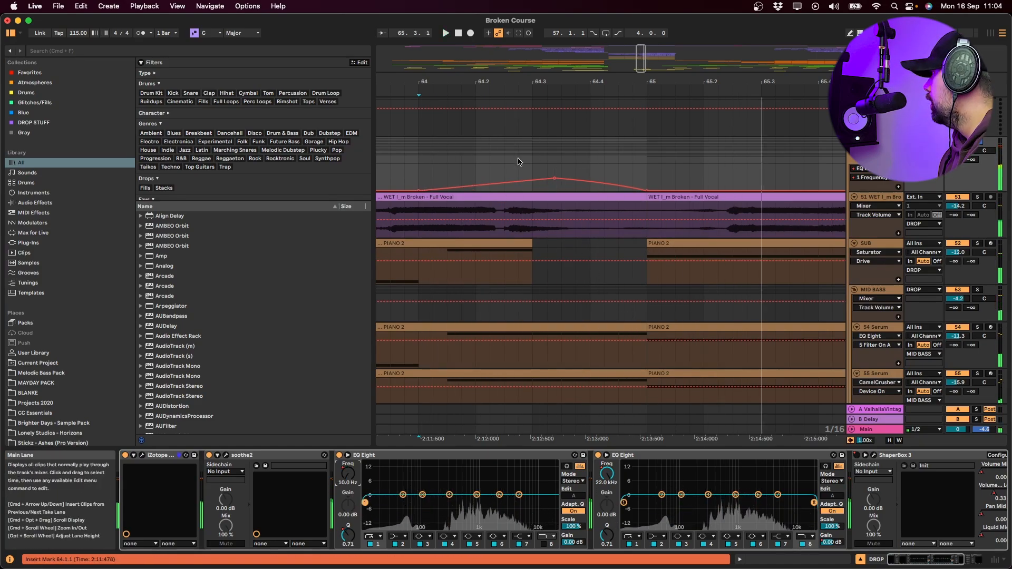
drag(533, 173, 604, 174)
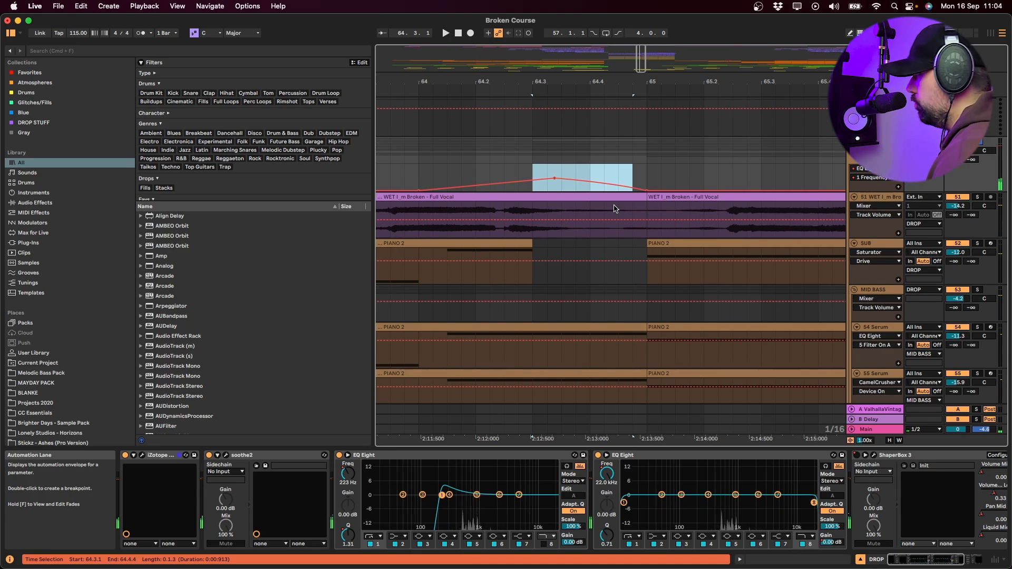
- Solo the 44, 45 and 46 AWAKE fill tracks again and play them from 64.3
scroll(614, 208, up, 10)
click(869, 289)
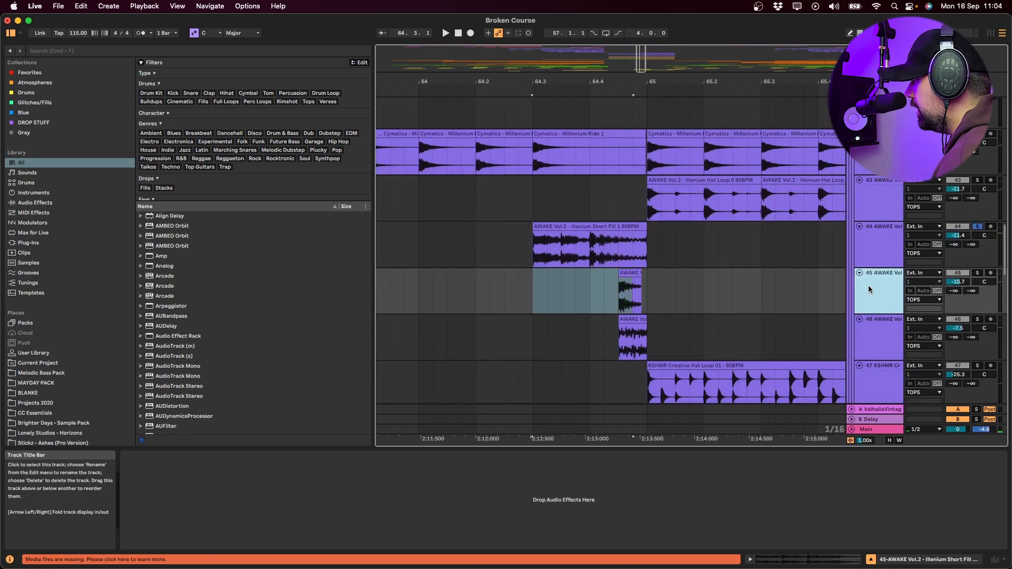
click(875, 329)
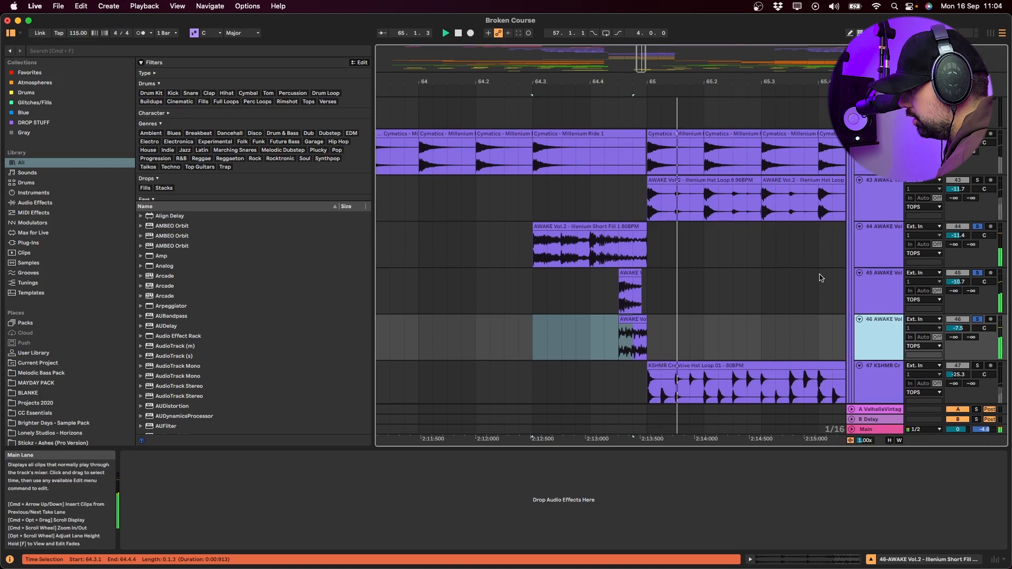
- Solo only the 44 AWAKE fill track and select across the three fill clips from 64.4.2 to just past bar 65
click(546, 242)
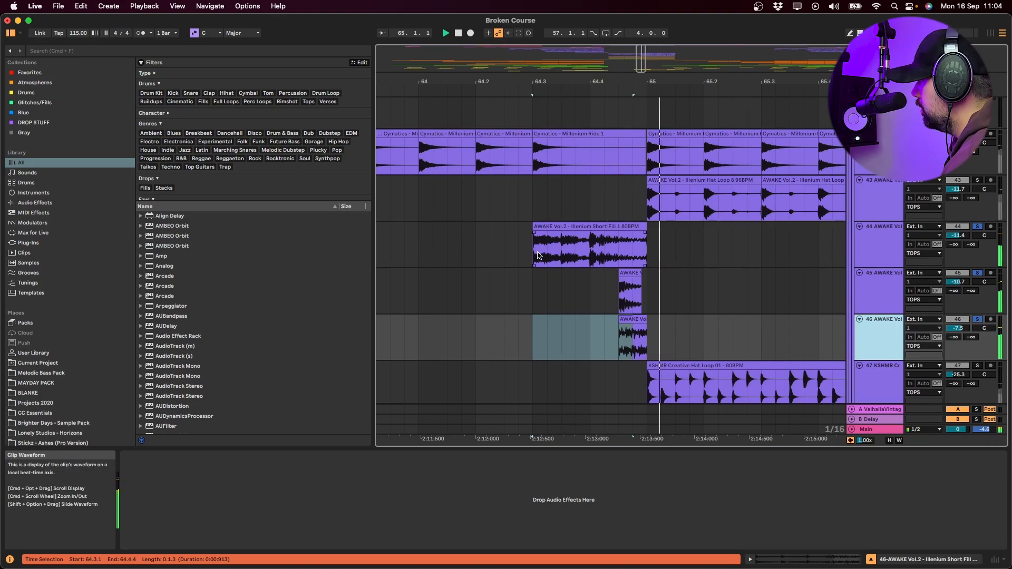
drag(534, 254, 604, 284)
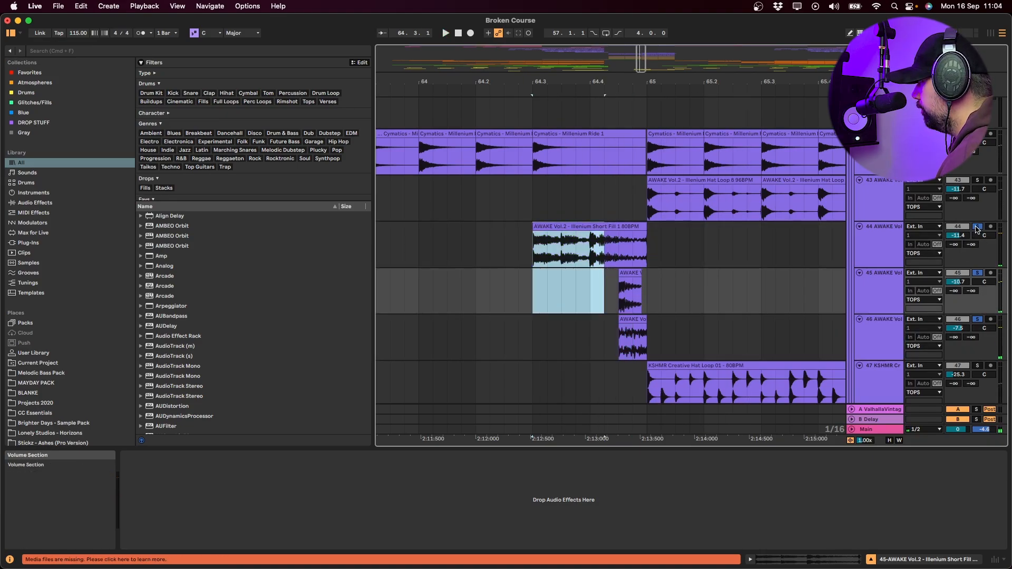
click(977, 228)
mouse_move(534, 248)
mouse_down()
mouse_move(611, 275)
mouse_move(652, 342)
mouse_up()
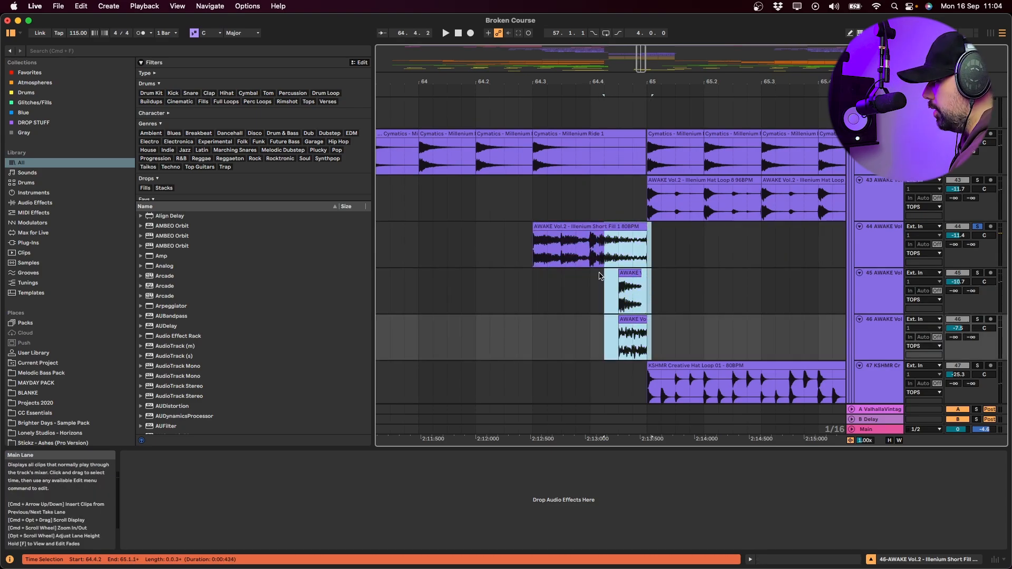
- Solo the 47 KSHMR Creative Hat Loop and 48 KSHMR Shaker Loop tracks and play them from bar 65
scroll(601, 275, up, 3)
scroll(601, 275, down, 12)
scroll(584, 346, up, 8)
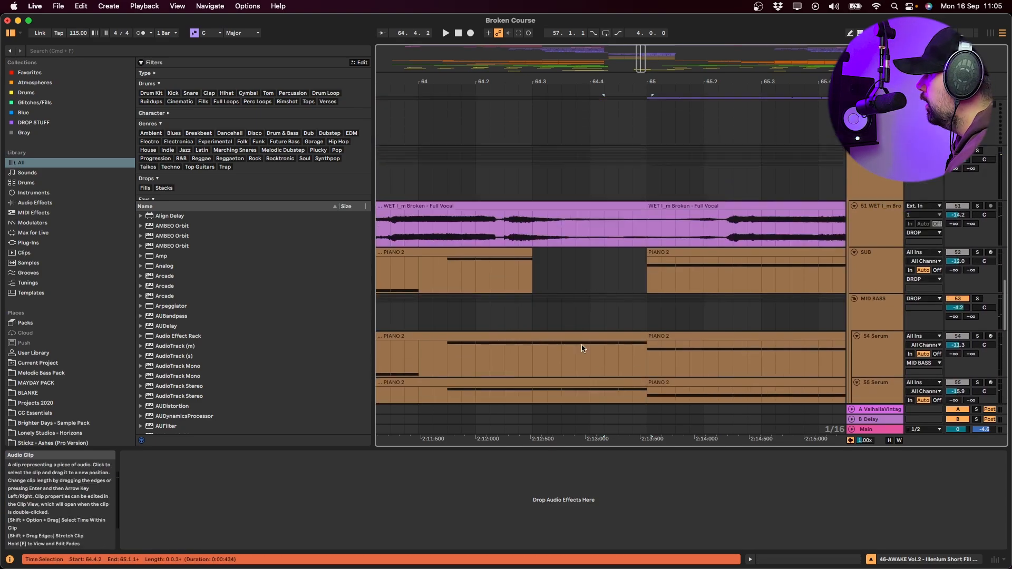
scroll(583, 346, right, 5)
click(479, 279)
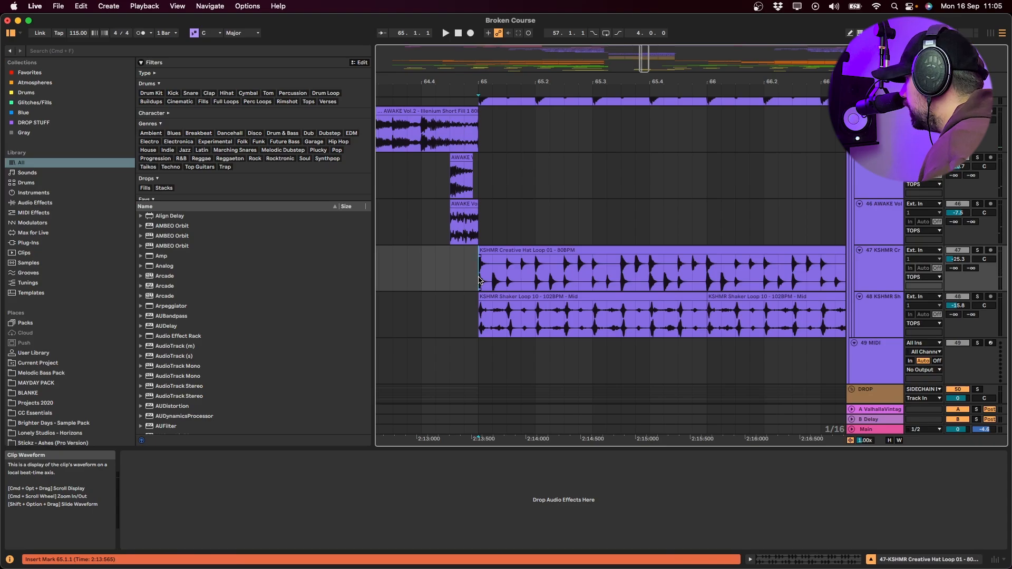
key(minus)
key(minus)
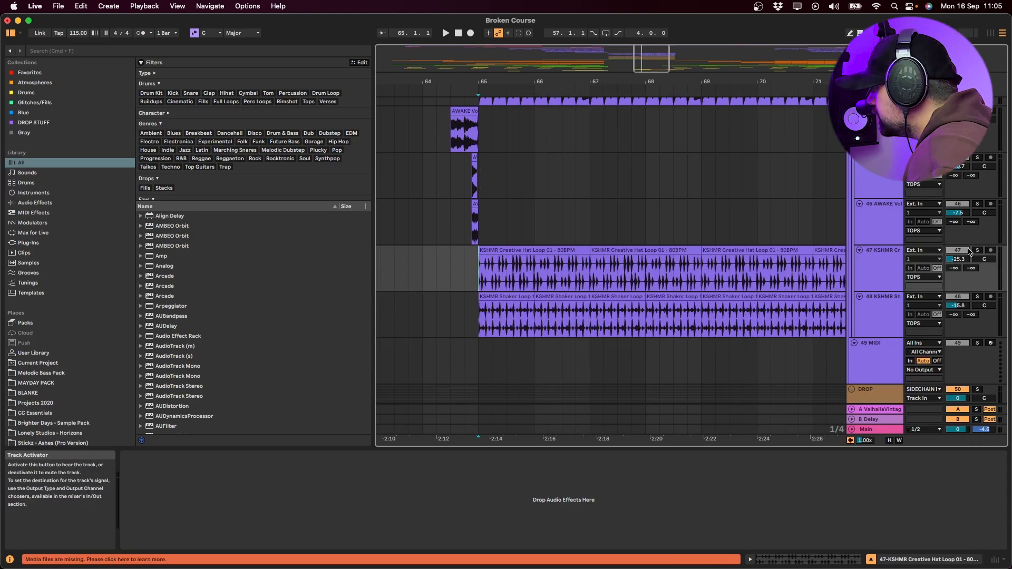
click(977, 250)
key(space)
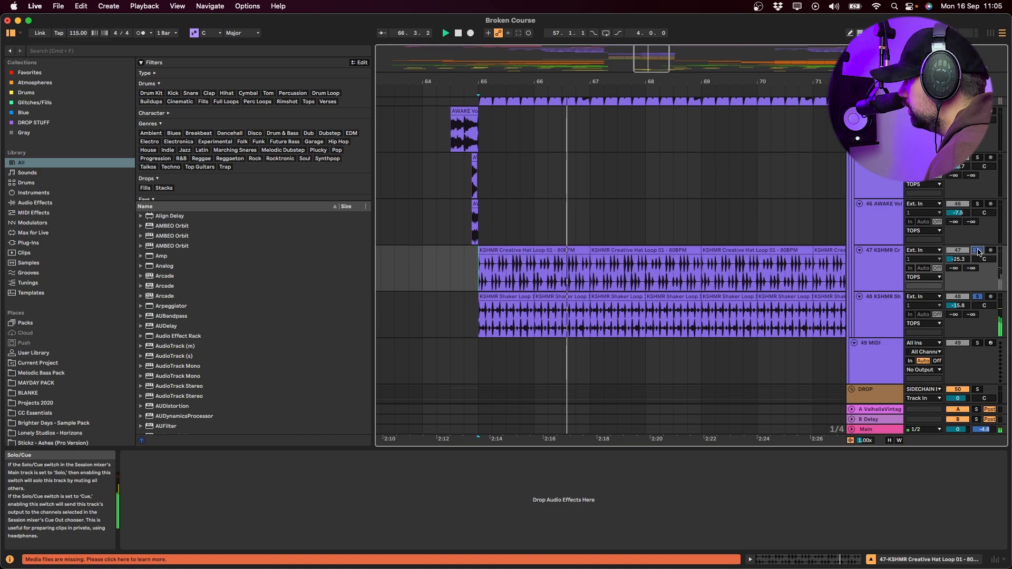
- Solo the 43 AWAKE Illenium Hat Loop track, show its EQ Eight and play it from bar 65
click(869, 266)
scroll(869, 265, up, 4)
click(869, 265)
key(space)
key(space)
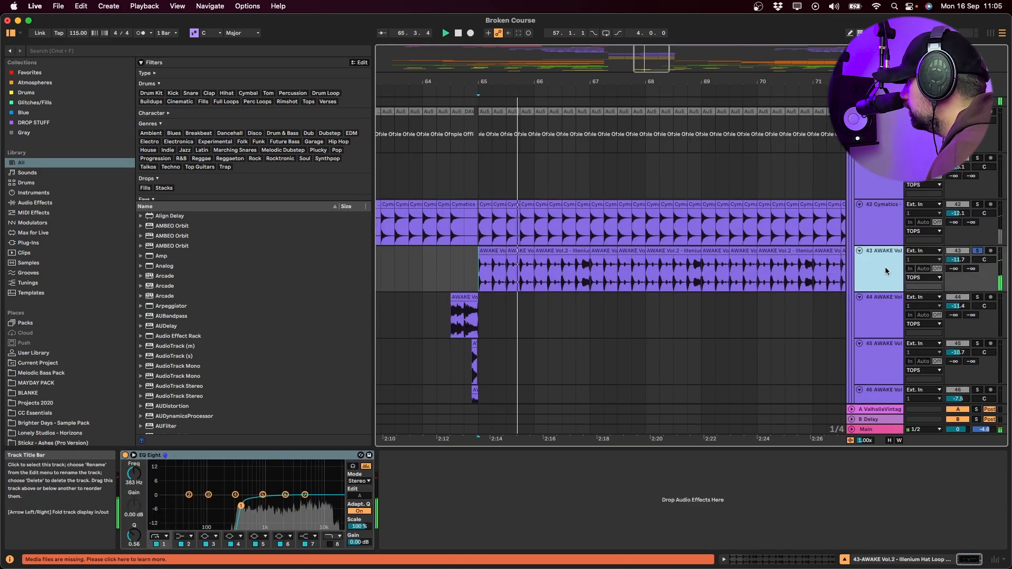
- Select the 42 Cymatics ride track and the KICK & SNARE track in turn to view their devices during playback
click(884, 222)
scroll(877, 253, up, 4)
click(872, 225)
scroll(872, 225, up, 2)
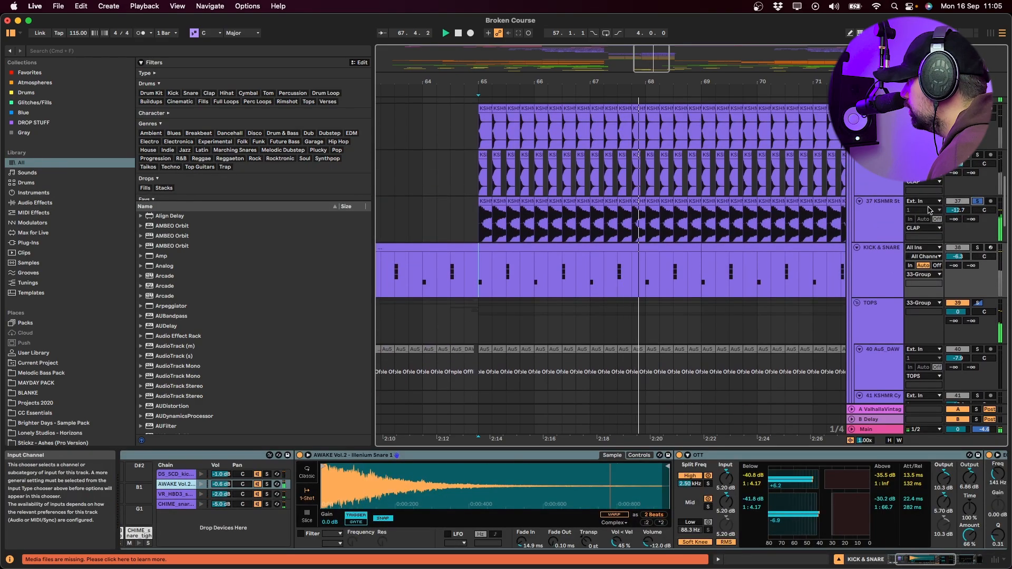
- Add an EQ Eight to the 37 KSHMR Stadium Clap track and raise its filter 1 low cut to about 454 Hz
click(892, 214)
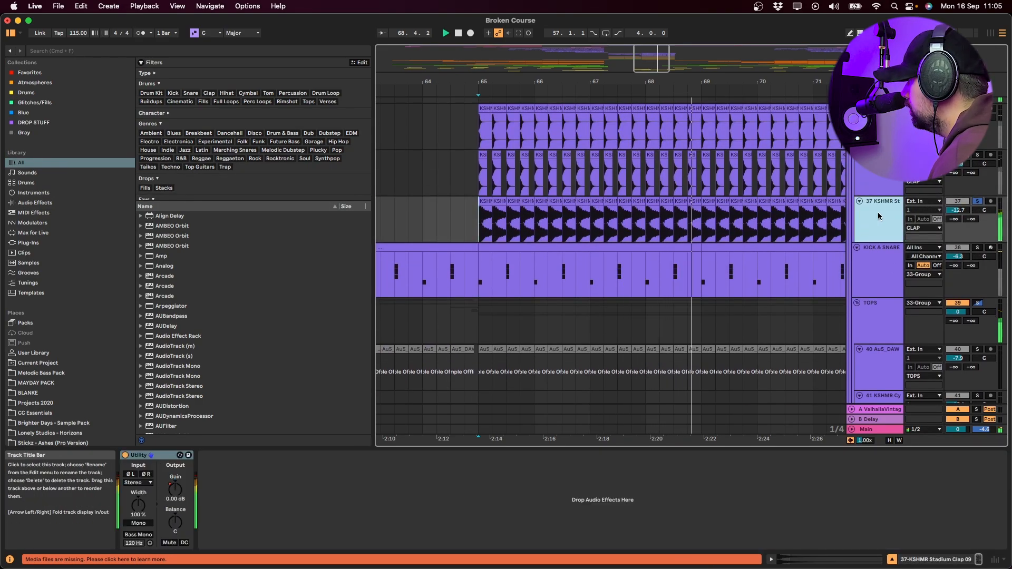
key(super+f)
text(eq)
drag(340, 256, 341, 260)
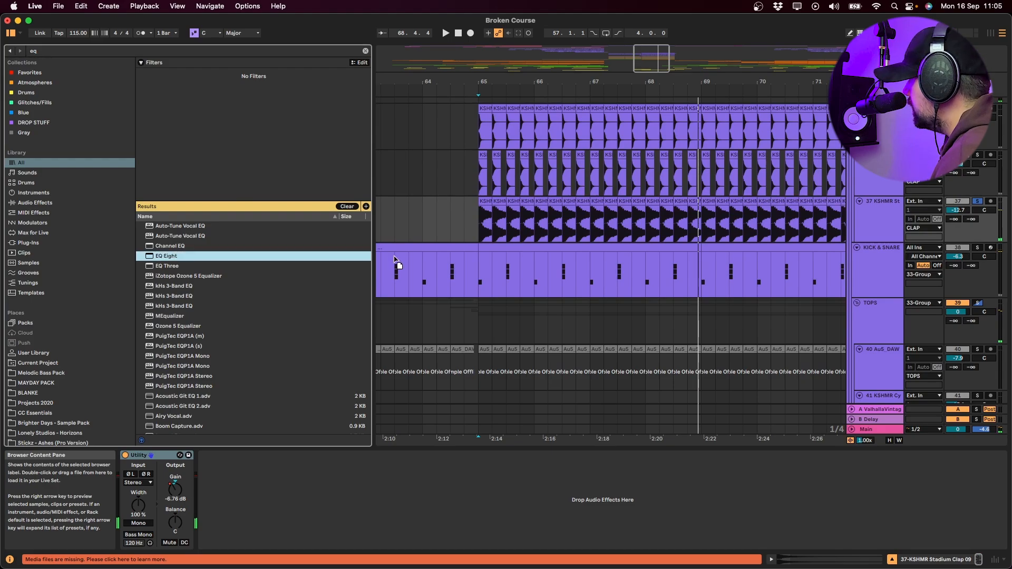
drag(256, 547, 250, 530)
key(space)
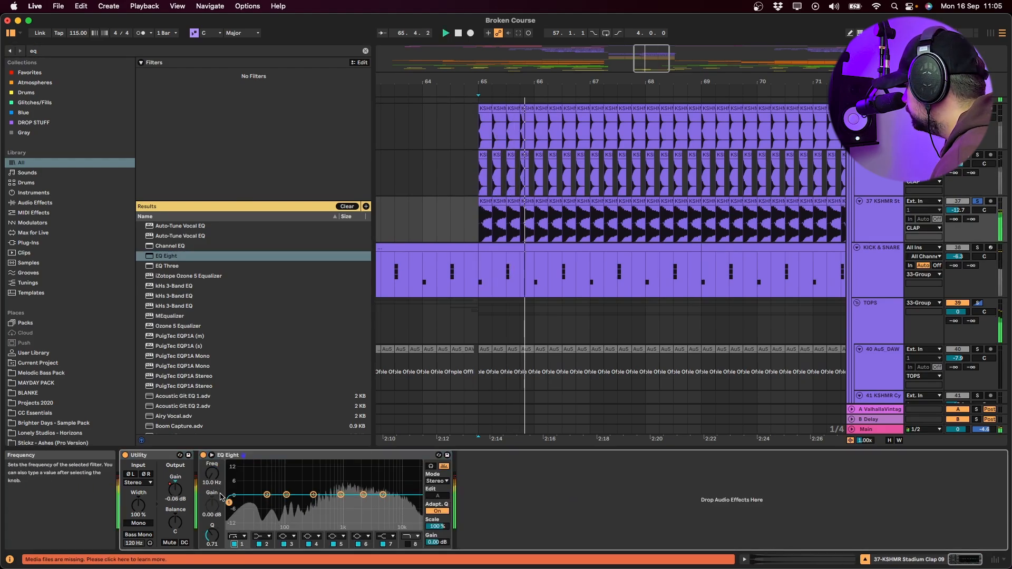
drag(229, 502, 318, 503)
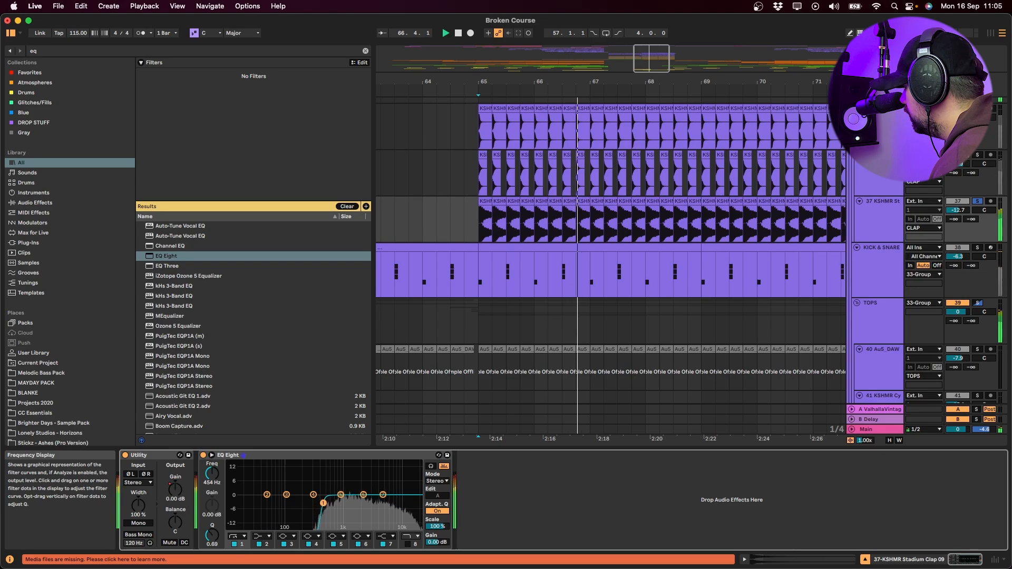
- Solo the 36 R3HAB clap and the 35 Classic Clean clap in turn, and combine them with the 37 Stadium Clap
scroll(478, 177, up, 1)
click(479, 176)
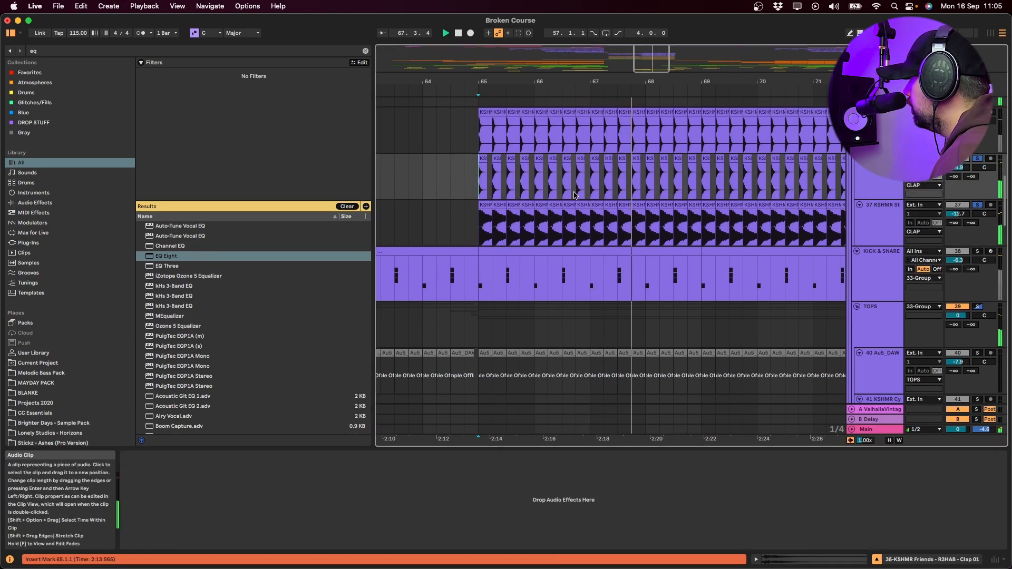
click(978, 159)
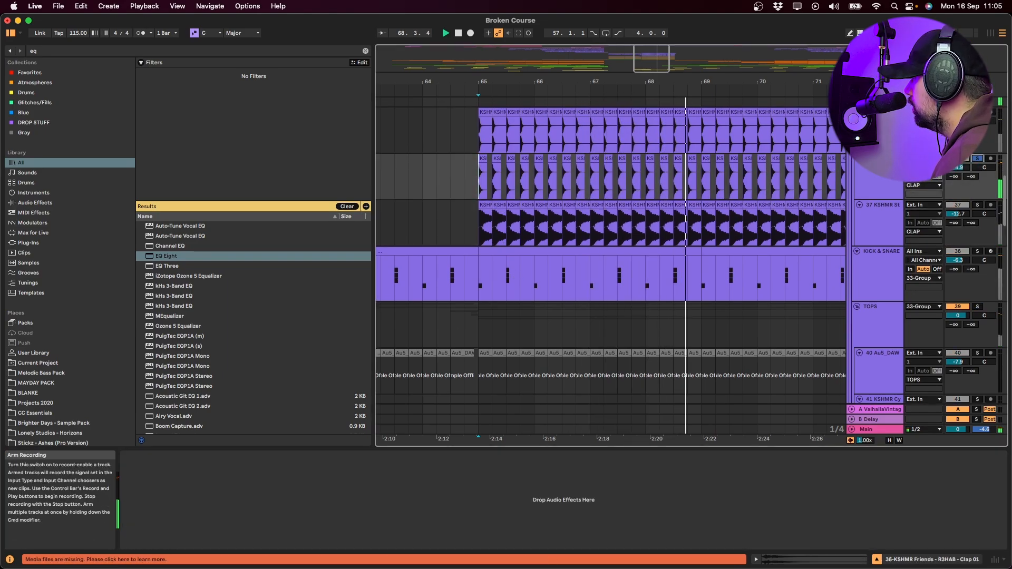
click(881, 113)
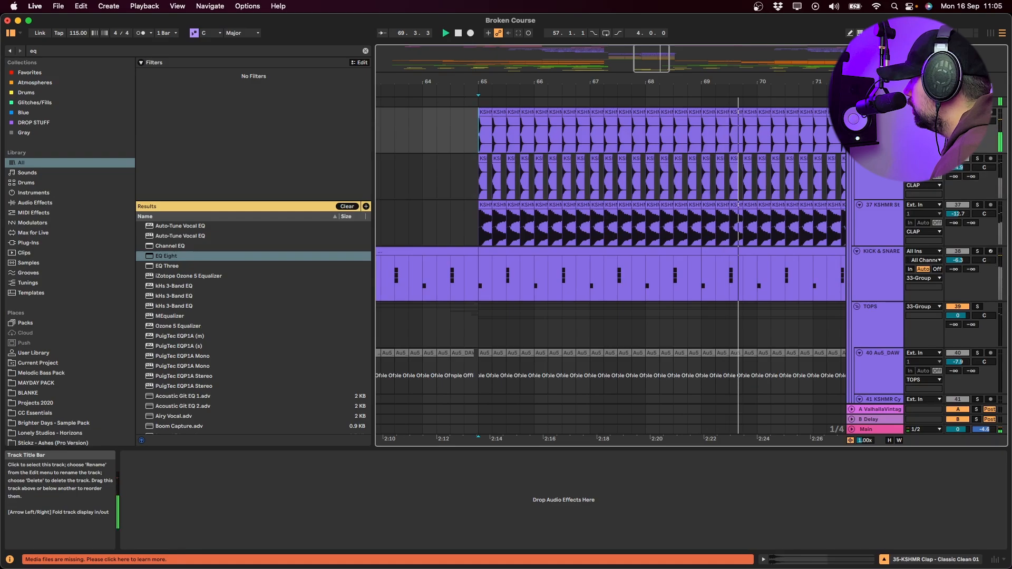
super+click(978, 112)
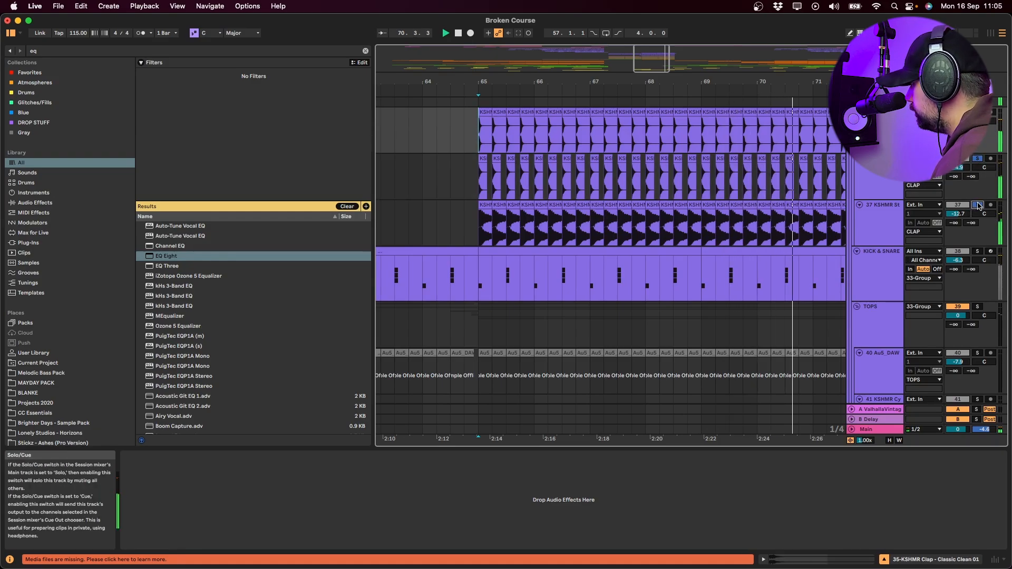
- View the devices of the 32 Drum Rack and the DRUMS group while playing the soloed claps from bar 65
scroll(881, 153, up, 5)
click(884, 150)
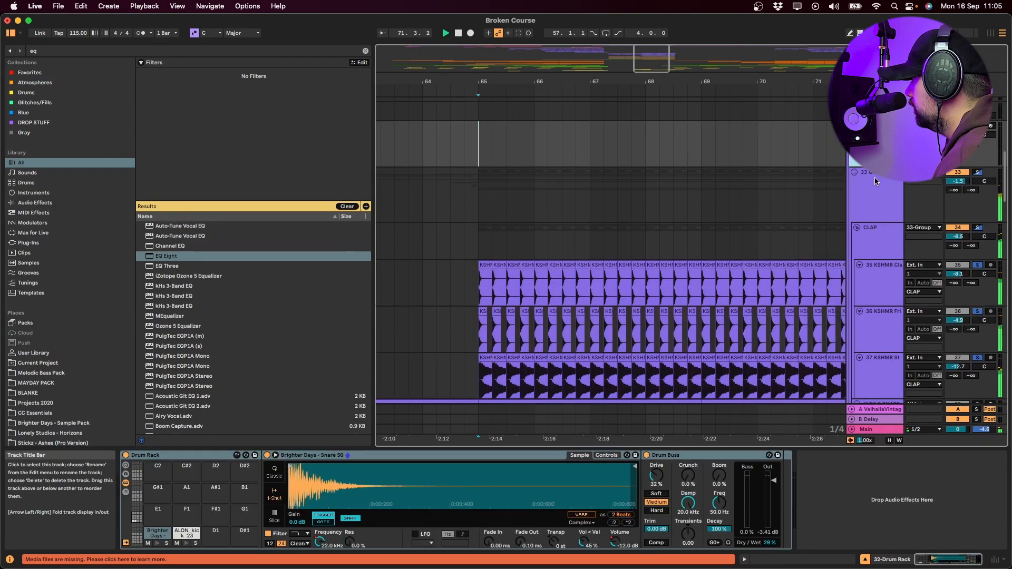
scroll(885, 177, up, 8)
click(428, 126)
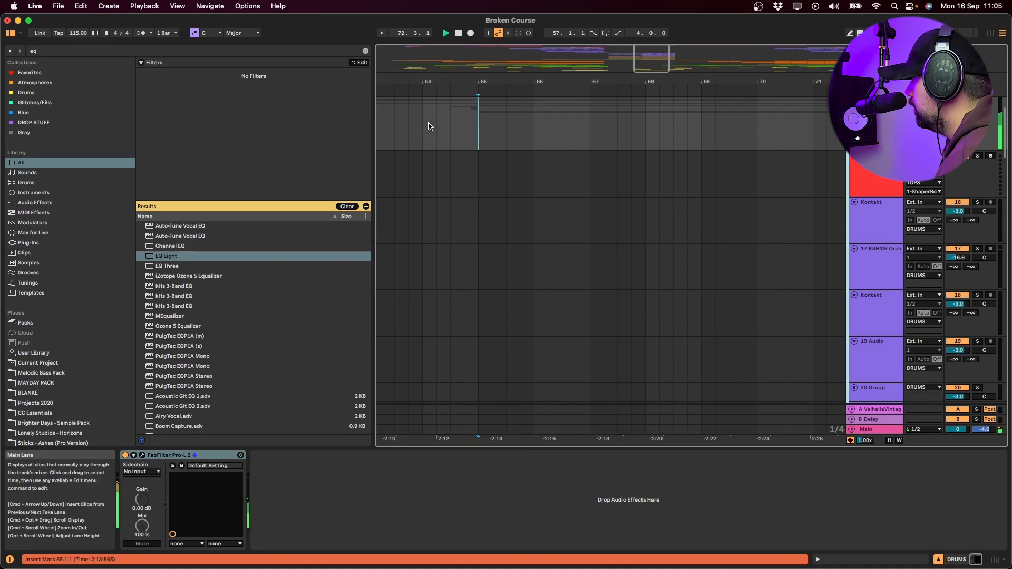
scroll(632, 269, down, 10)
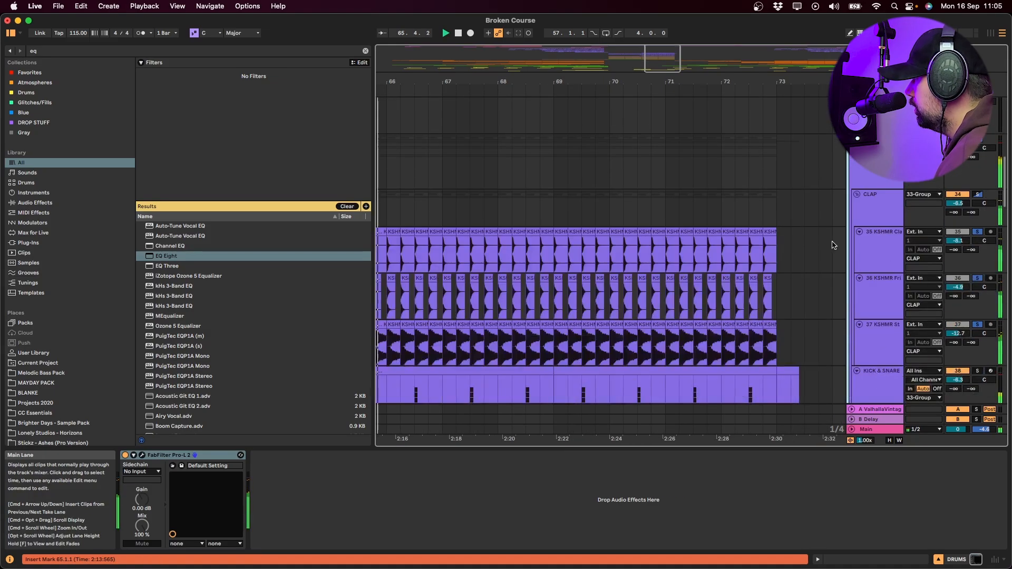
- Fold the CLAP, KICK & SNARE and TOPS tracks, clear the clap solo and play the drop's ending from 71.4
alt+click(857, 194)
click(702, 235)
key(space)
key(space)
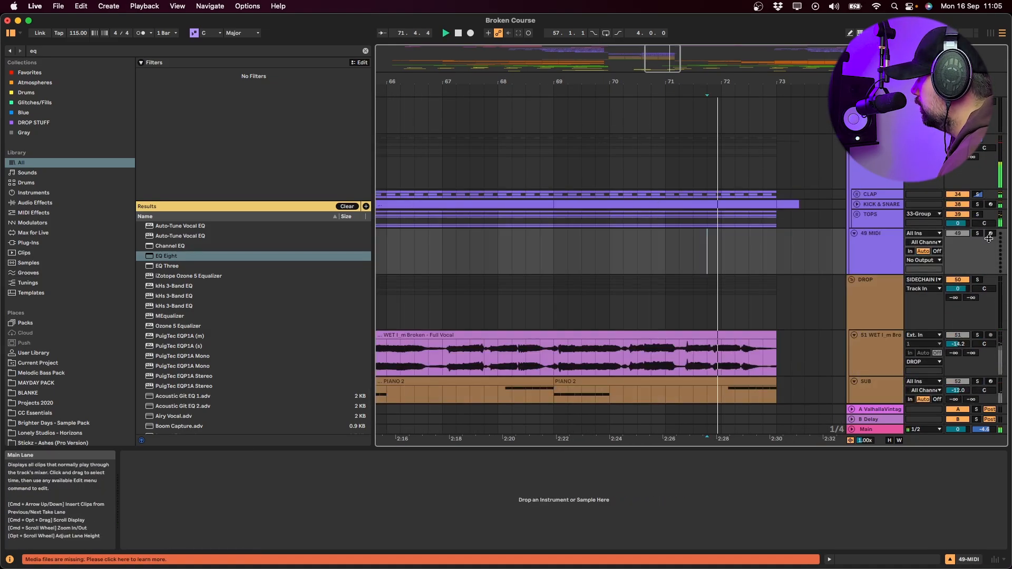
key(Up)
key(space)
- Compare the devices on the DRUMS group and 33 Group, checking the 33 Group's EQ Eight filter settings at 71.1
scroll(886, 264, up, 15)
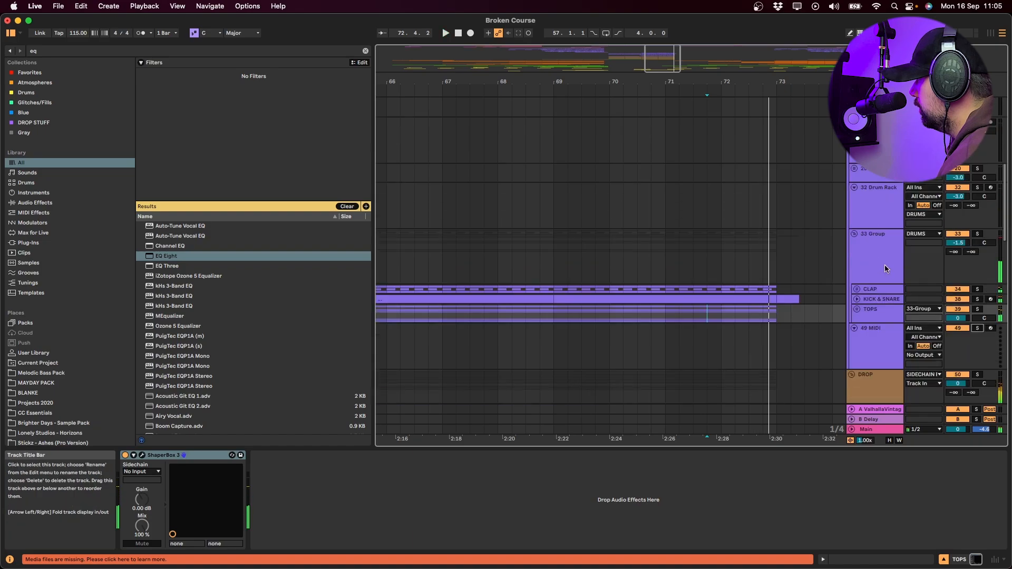
click(881, 185)
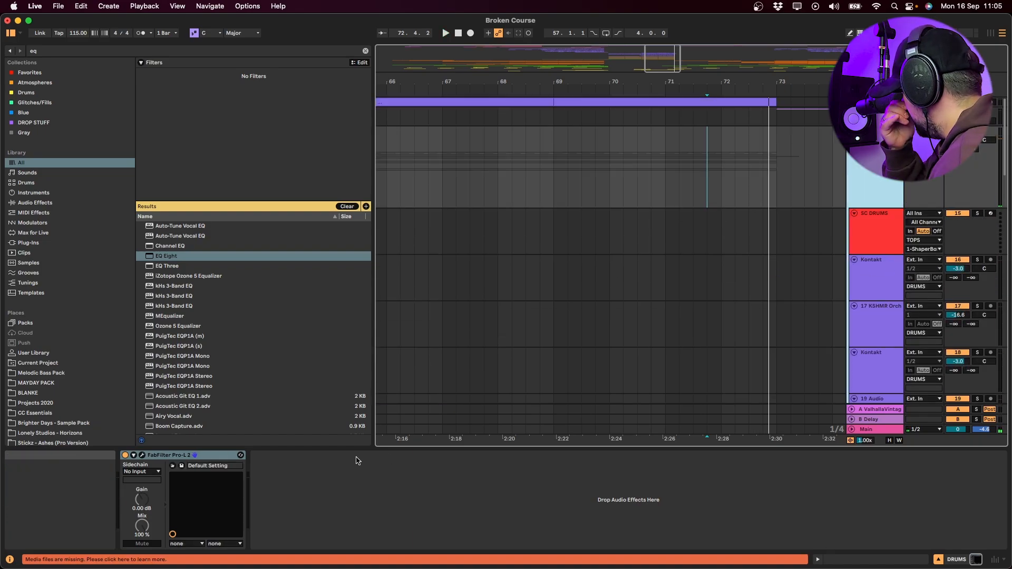
scroll(535, 346, down, 10)
scroll(725, 355, down, 4)
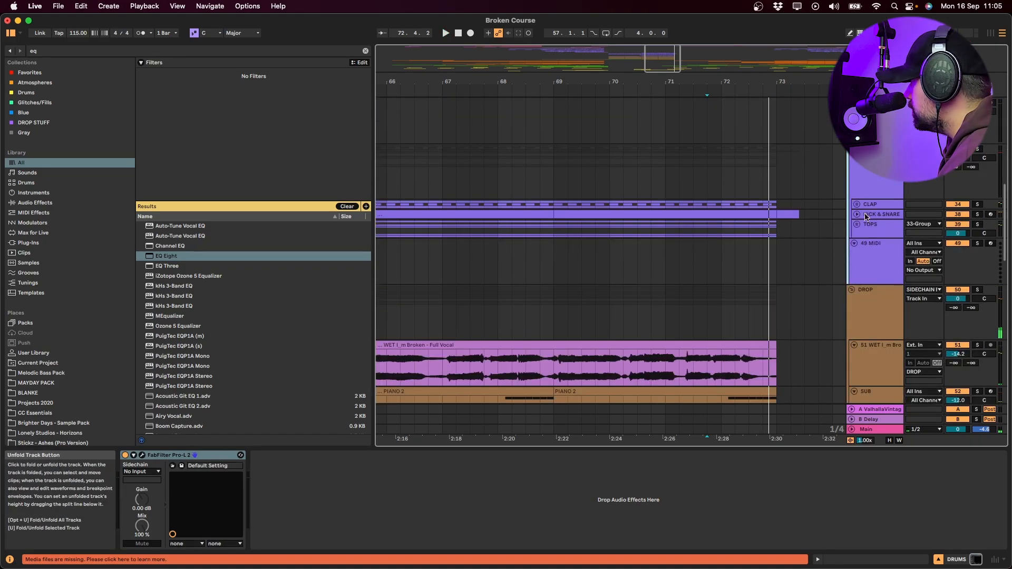
click(875, 187)
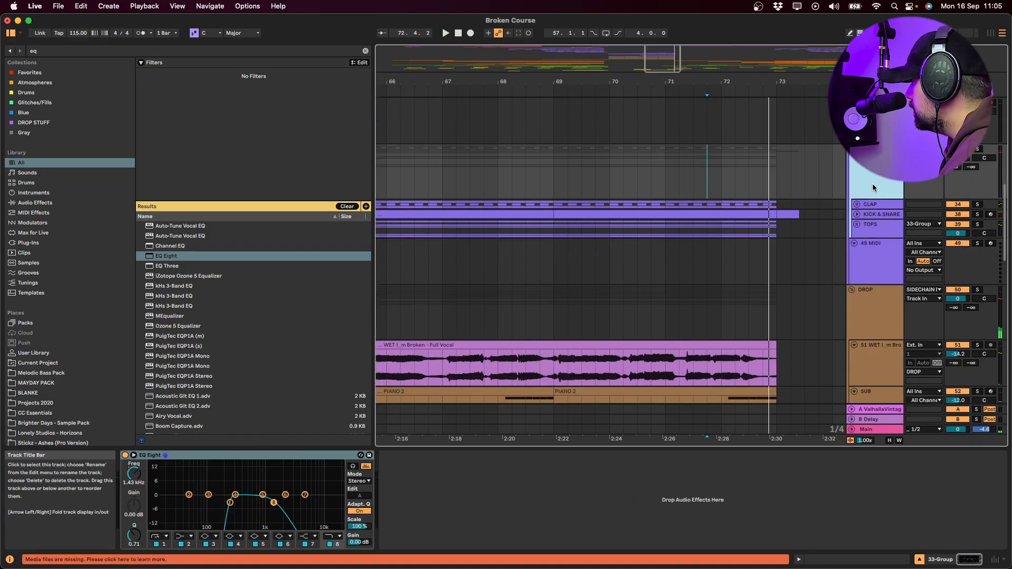
click(666, 185)
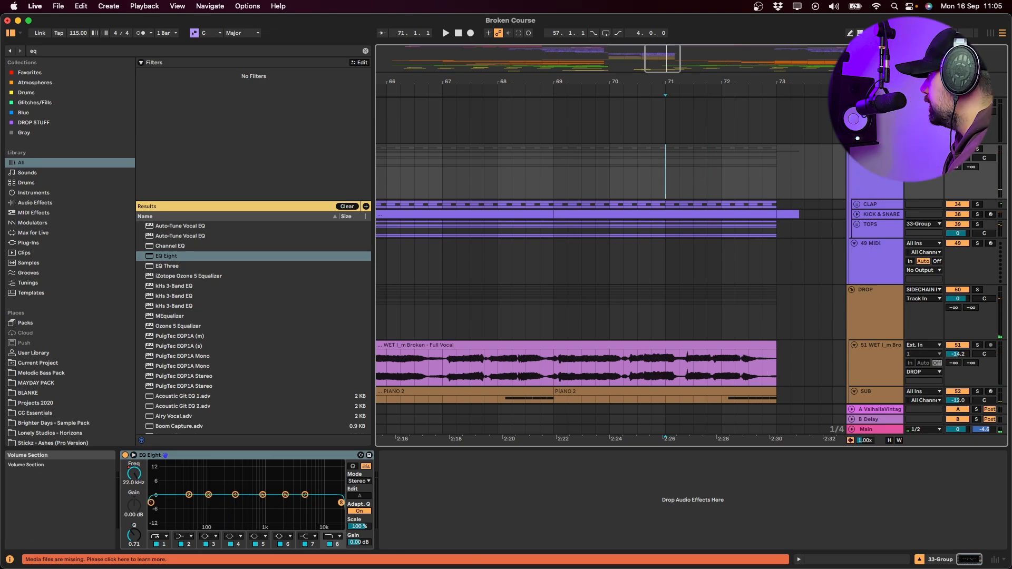
- Select the WET I_m Broken - Full Vocal clip starting at bar 57, solo its track 51 and play it
scroll(905, 232, down, 6)
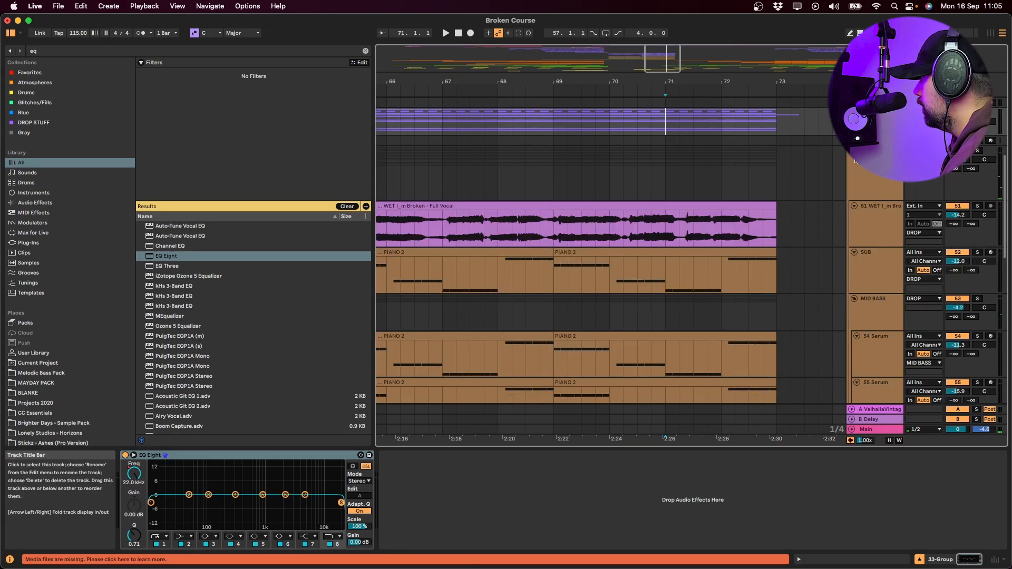
click(707, 243)
scroll(708, 246, down, 3)
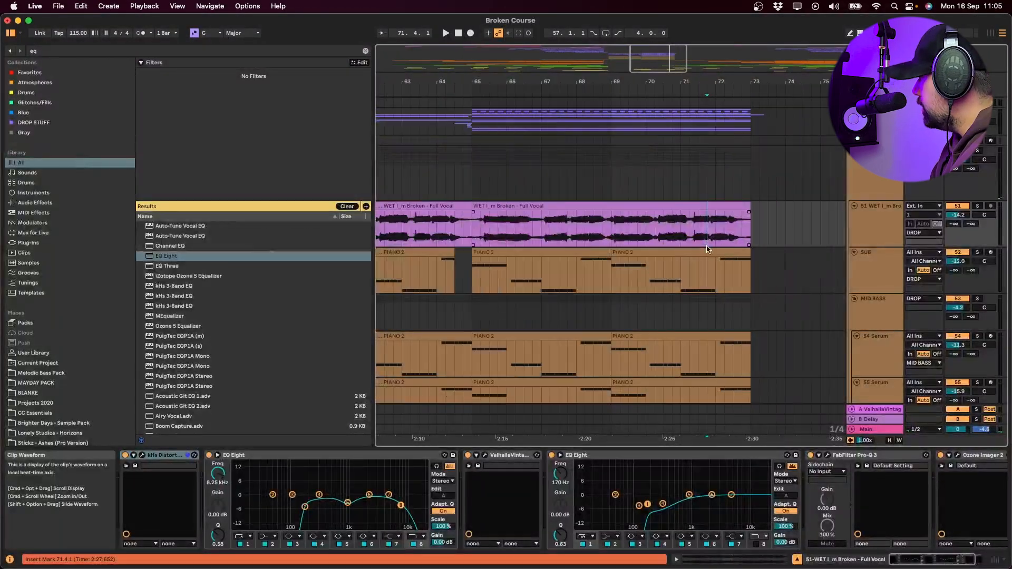
scroll(708, 250, down, 5)
click(516, 206)
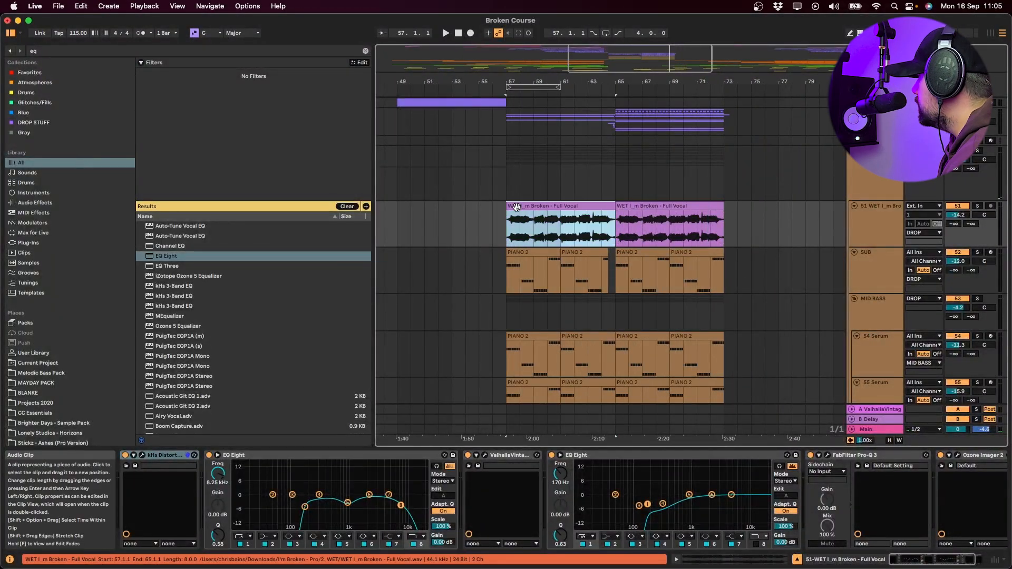
click(978, 207)
key(space)
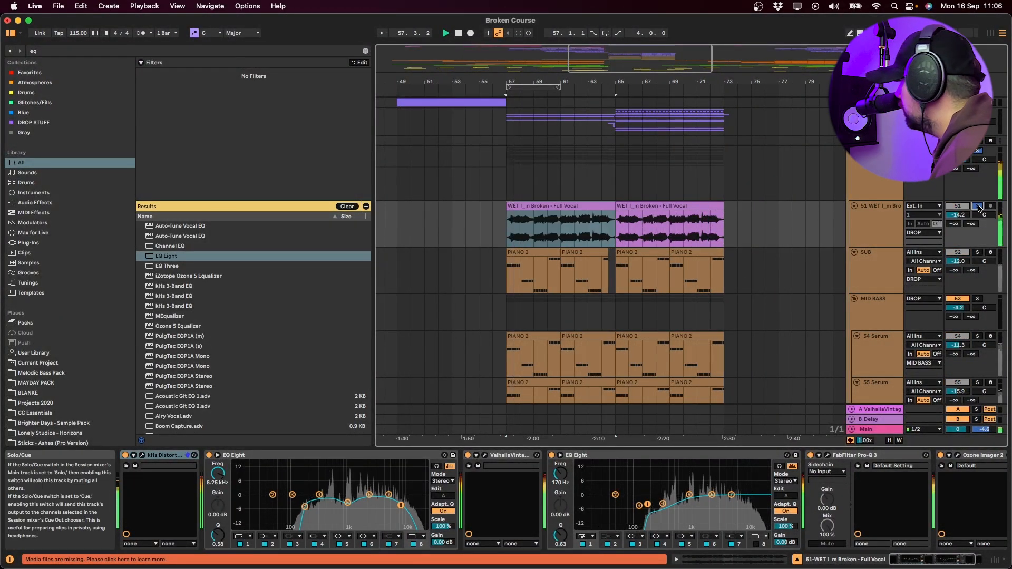
- Open the vocal's kHs Distortion and switch the effect off and on again to compare the sound
click(141, 456)
click(125, 456)
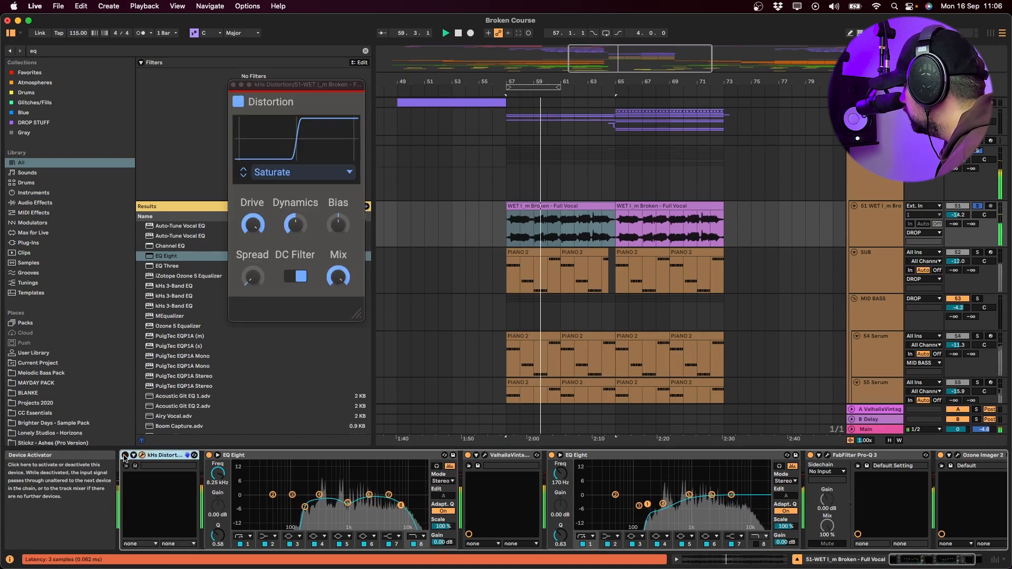
click(125, 456)
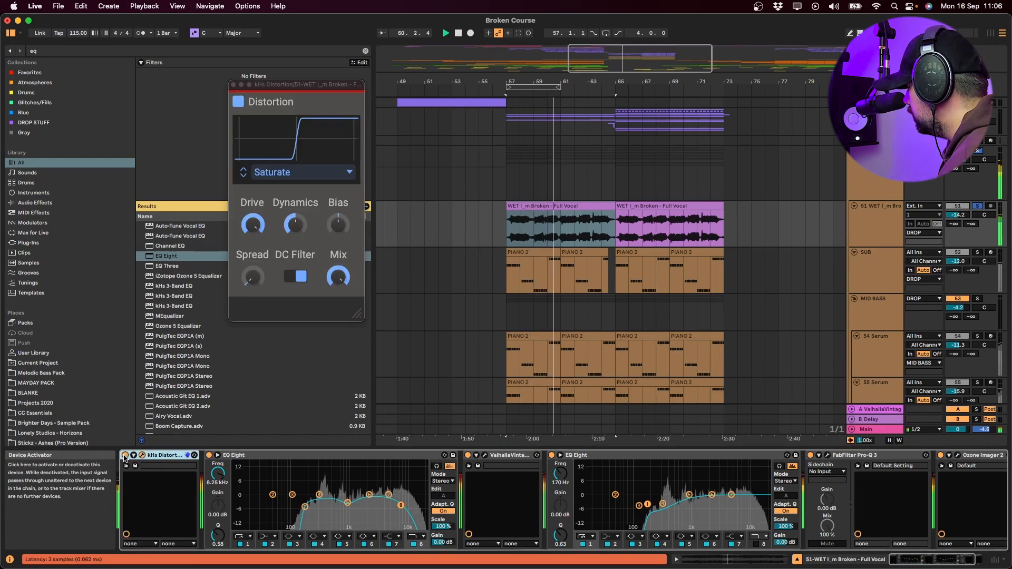
- Toggle the vocal's Valhalla reverb and Ozone Imager 2 for comparison, and view the Imager's width settings in its plug-in window
click(468, 456)
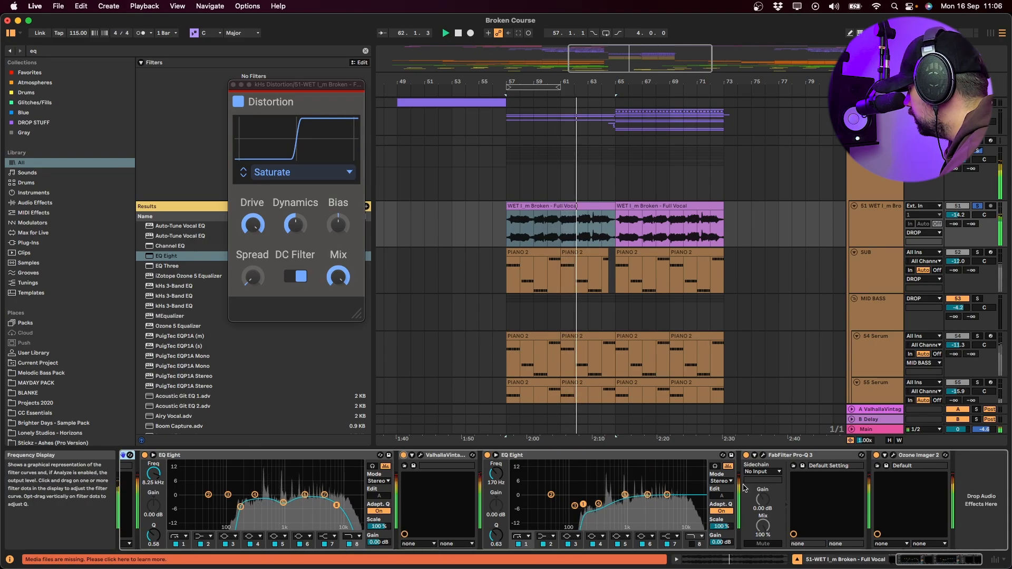
click(876, 457)
click(893, 456)
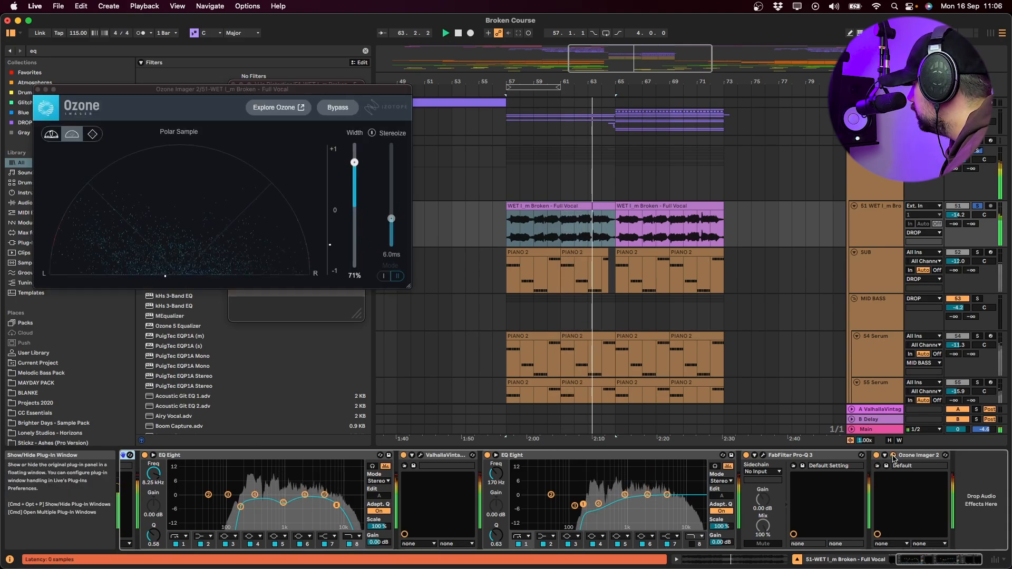
click(893, 456)
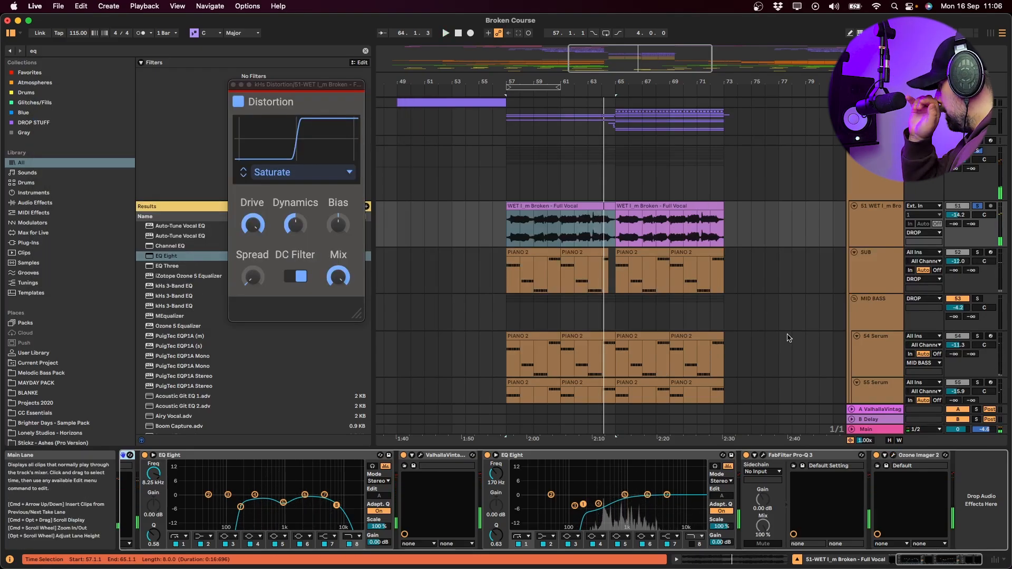
- Fold the expanded drop tracks, then play the FX group and the ATMOS group in solo around bars 71–72
alt+click(855, 255)
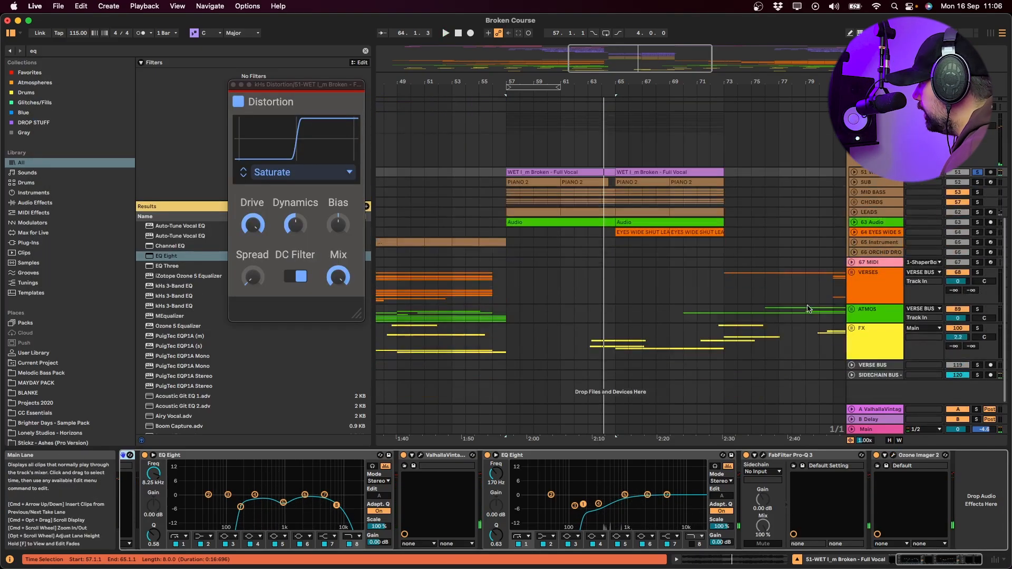
click(710, 352)
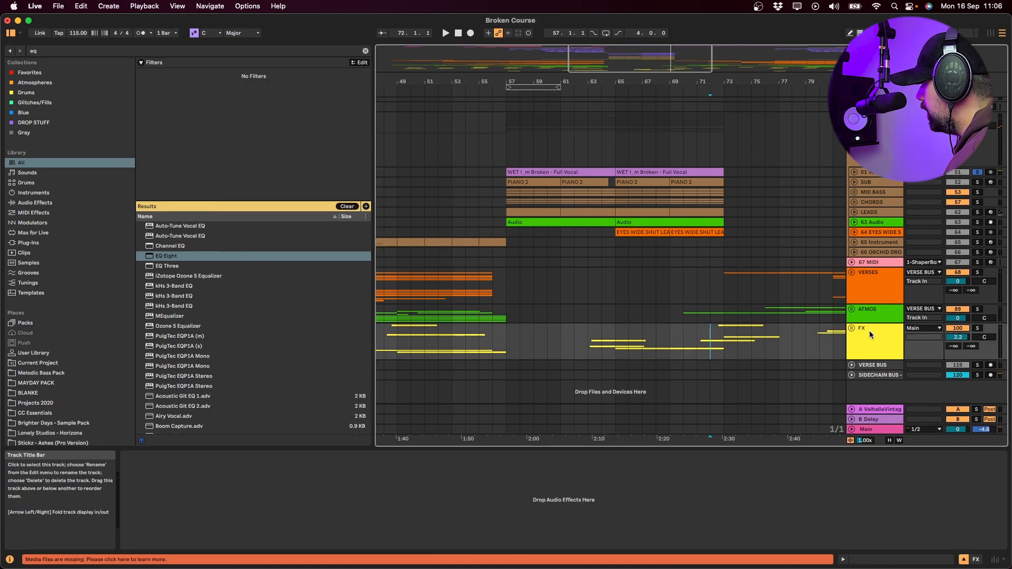
click(978, 329)
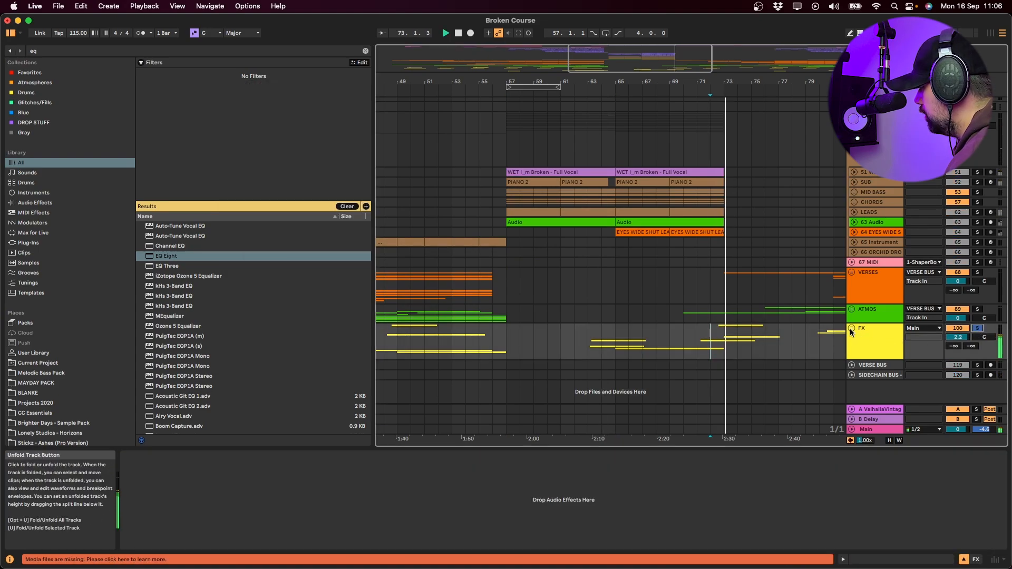
click(699, 315)
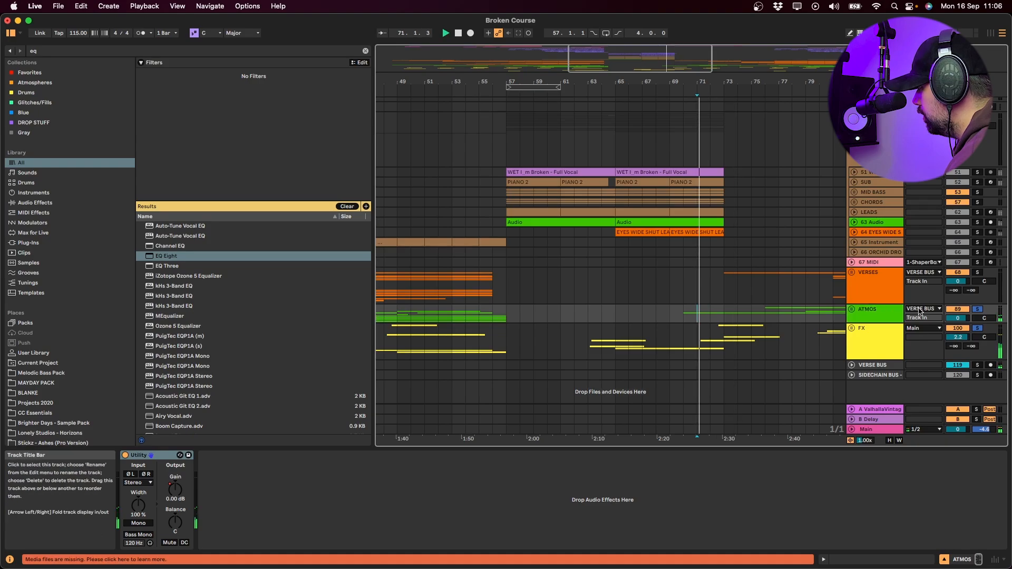
- Select bars 71 to 73 of the synth pad blur clip on ATMOS track 94, then fold the tracks and groups again
scroll(828, 335, down, 5)
scroll(823, 336, down, 3)
key(space)
scroll(749, 332, down, 5)
drag(700, 277, 725, 277)
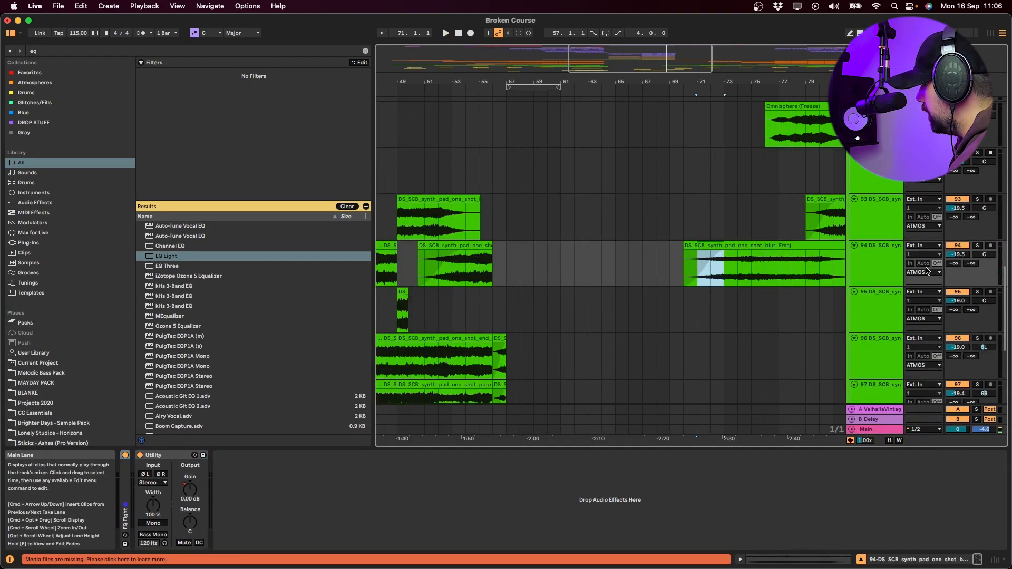
alt+click(854, 246)
scroll(780, 295, up, 8)
alt+click(851, 252)
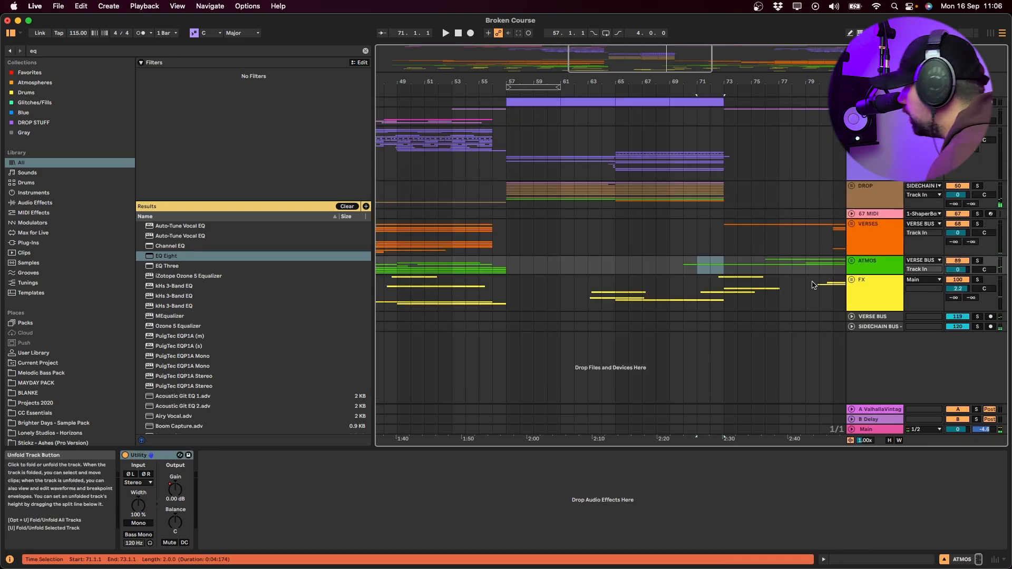
- Unfold the VERSES group, select the PIANO 2 clip starting at bar 73 on track 71 and play it in solo
click(731, 240)
click(852, 224)
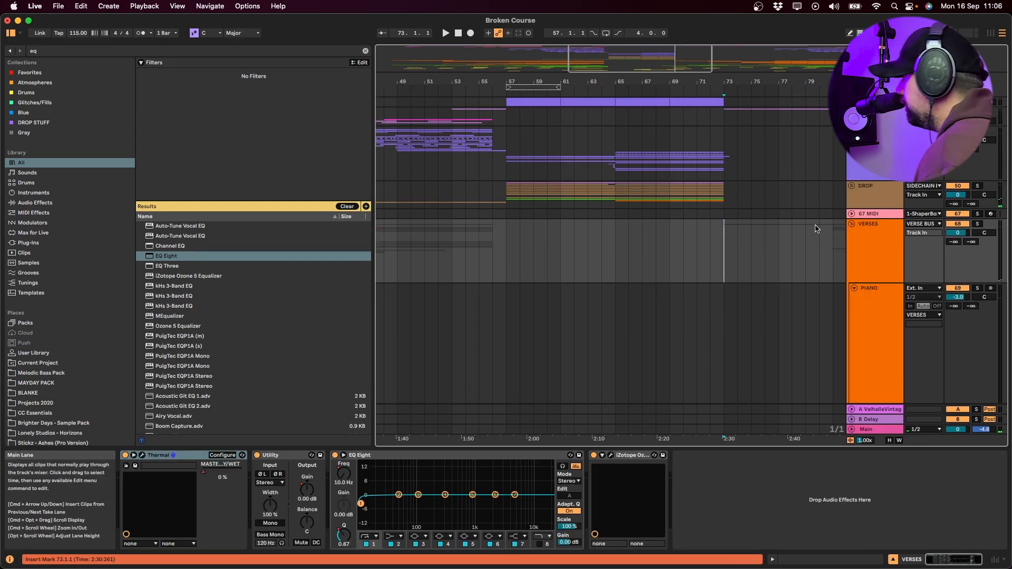
key(w)
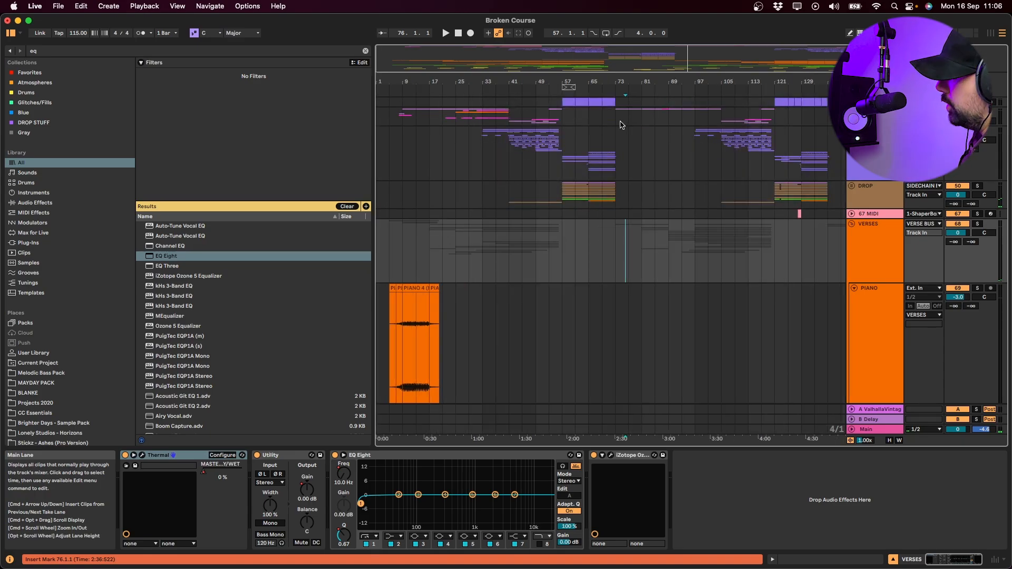
scroll(673, 206, down, 6)
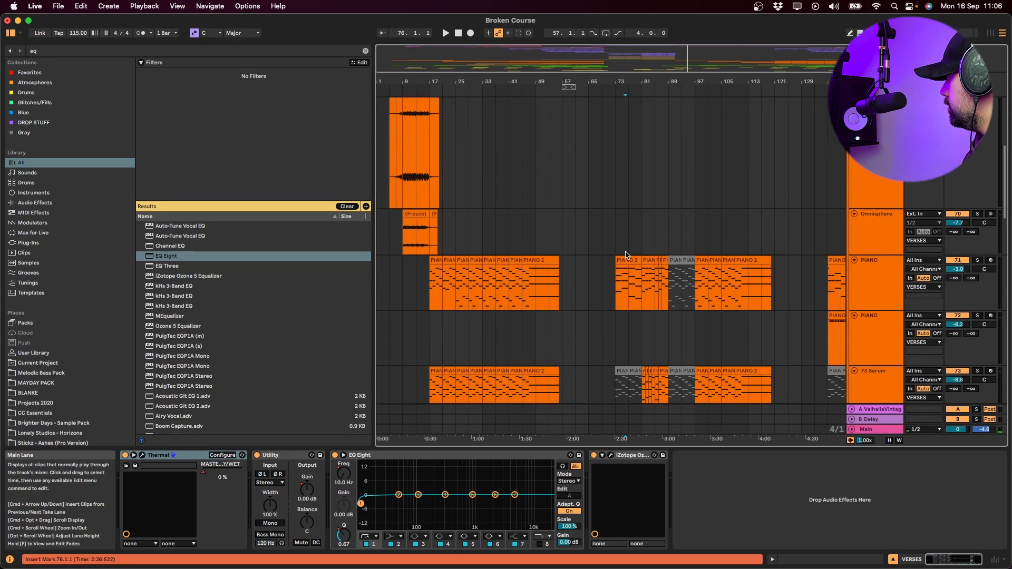
click(627, 266)
scroll(628, 271, up, 3)
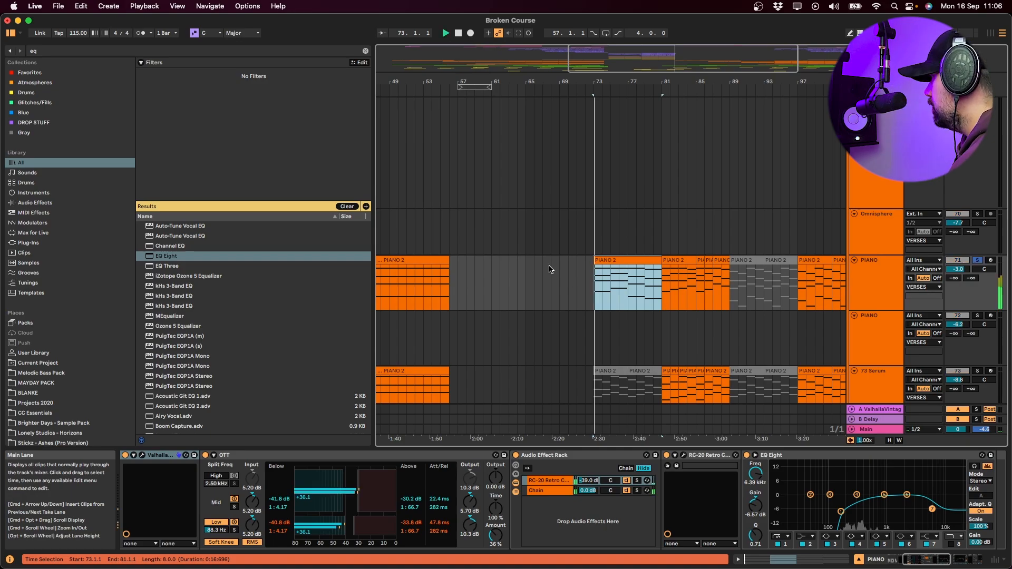
- View the chord notes of the PIANO 2 clip, close the note editor and inspect the piano's effects chain during playback
double_click(618, 261)
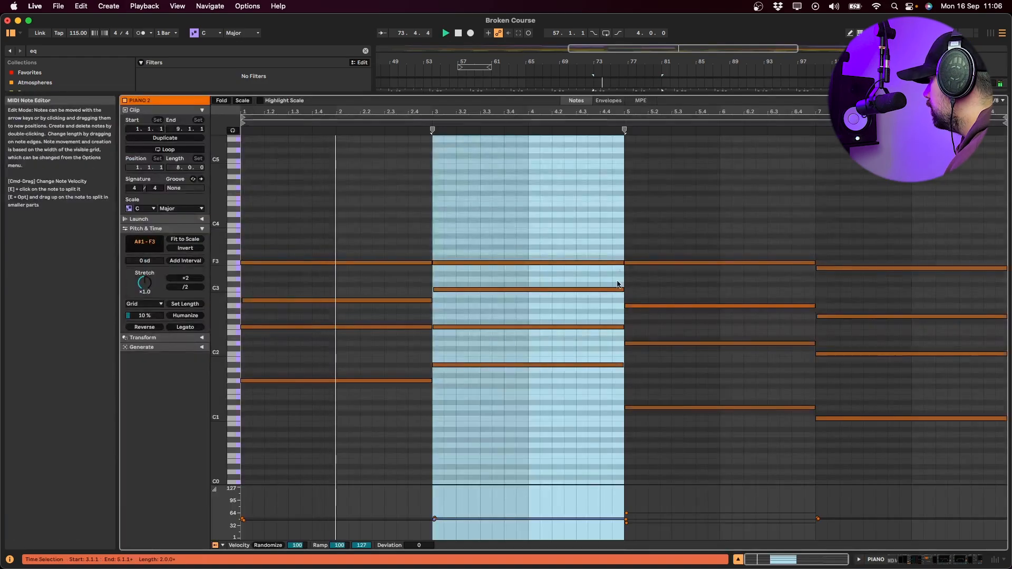
key(shift+Tab)
key(space)
scroll(640, 495, right, 4)
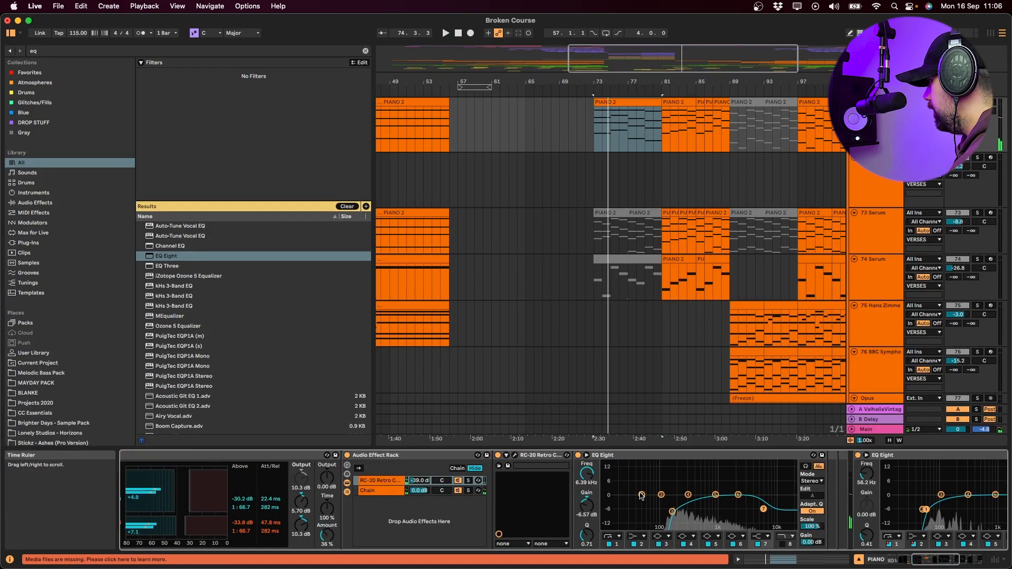
scroll(641, 496, right, 5)
key(space)
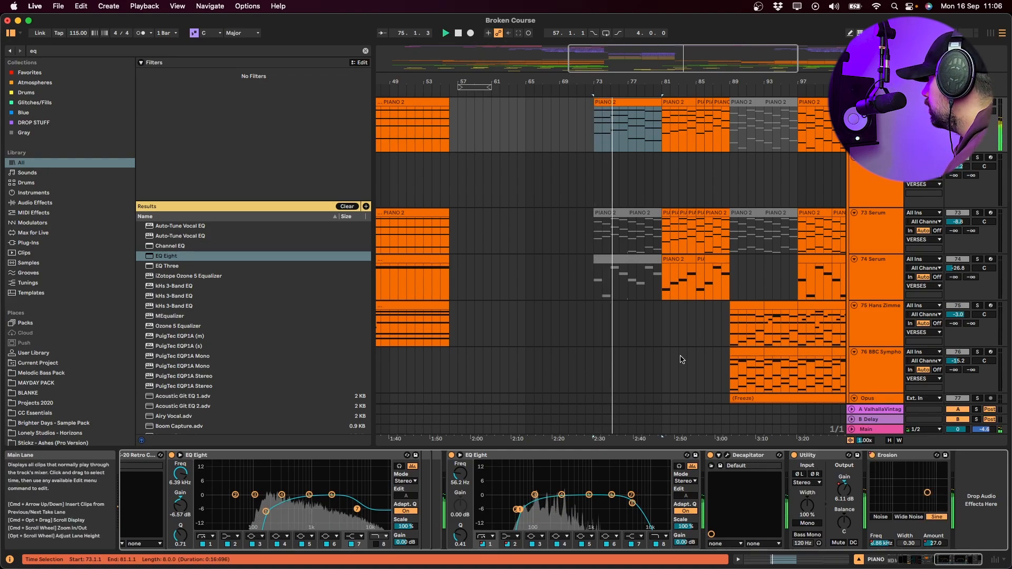
- Find the WET I_m Broken - Full Vocal clip starting at bar 73 and play it in solo together with the piano
scroll(678, 342, up, 5)
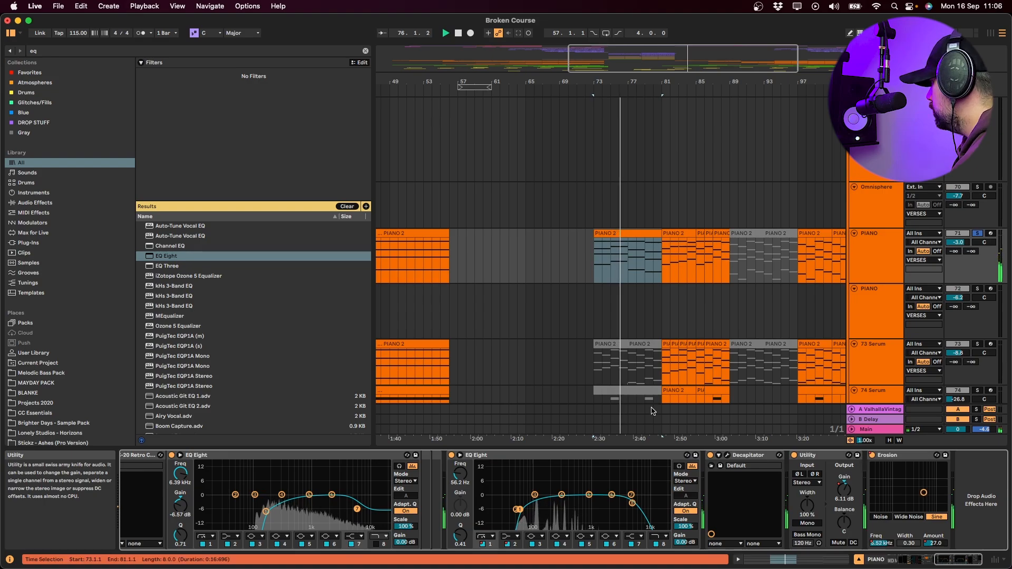
scroll(651, 379, down, 10)
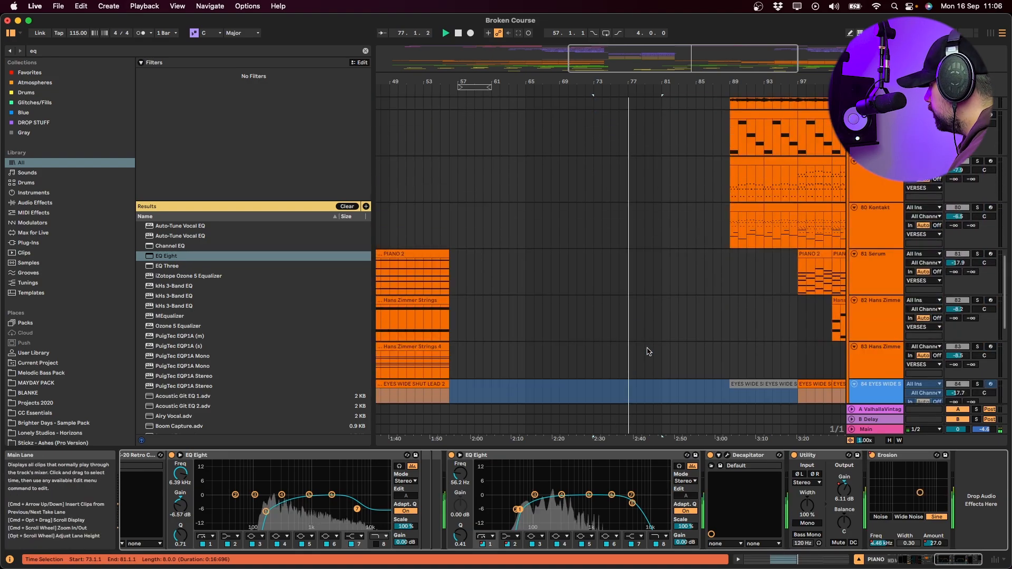
scroll(648, 352, up, 10)
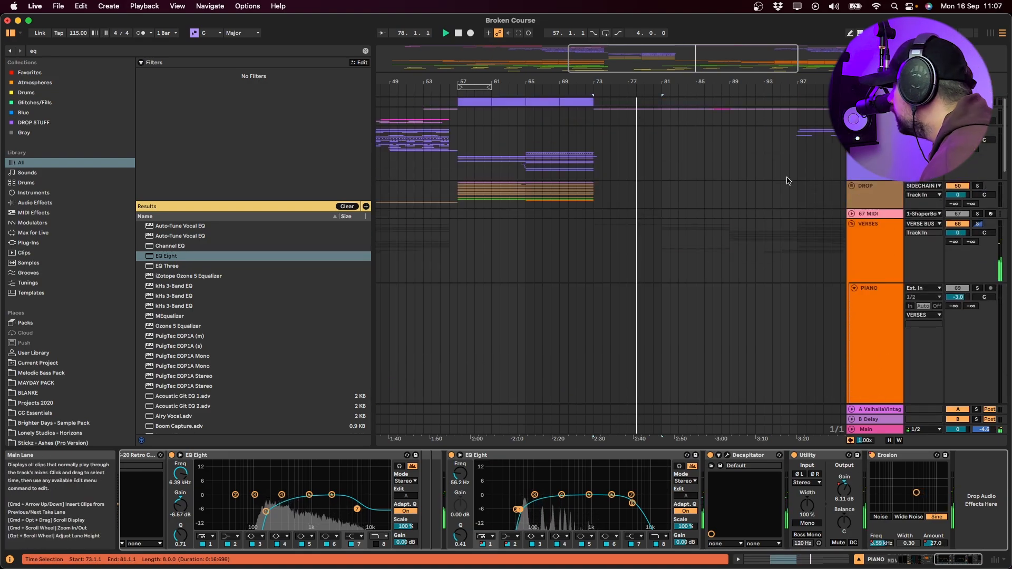
scroll(881, 185, up, 15)
click(852, 183)
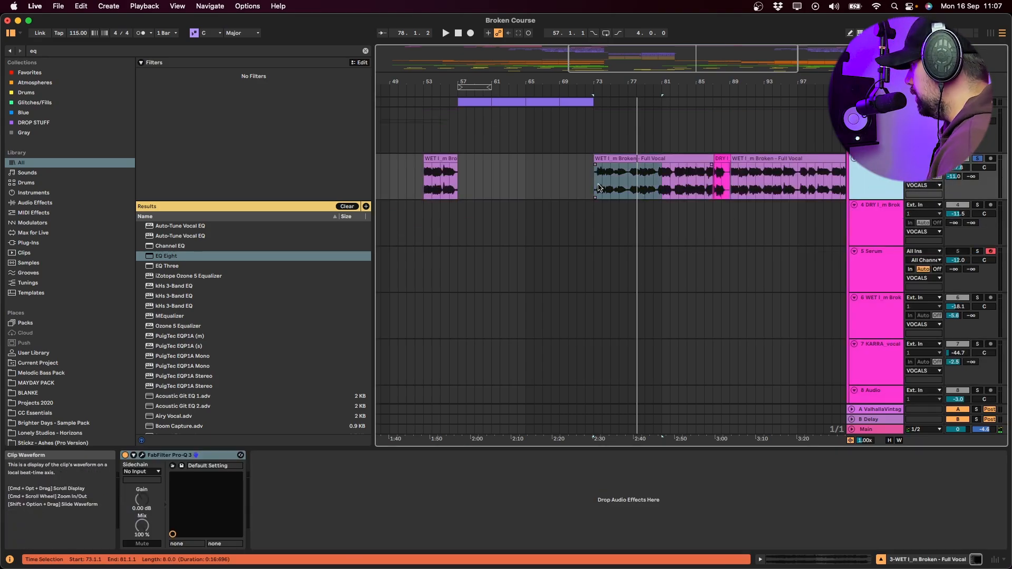
key(space)
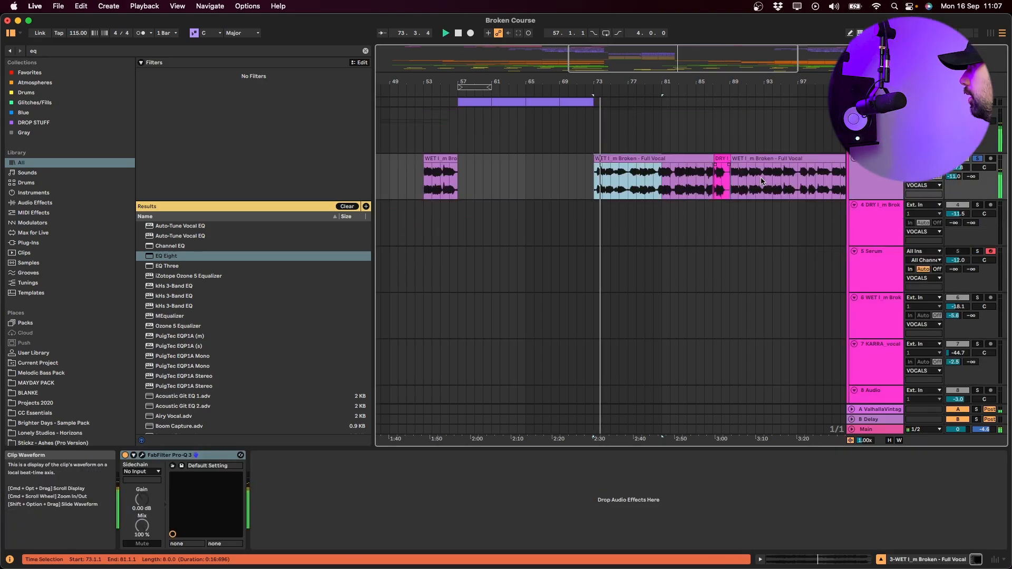
- Fold the individual vocal tracks and collapse the vocals group
alt+click(854, 159)
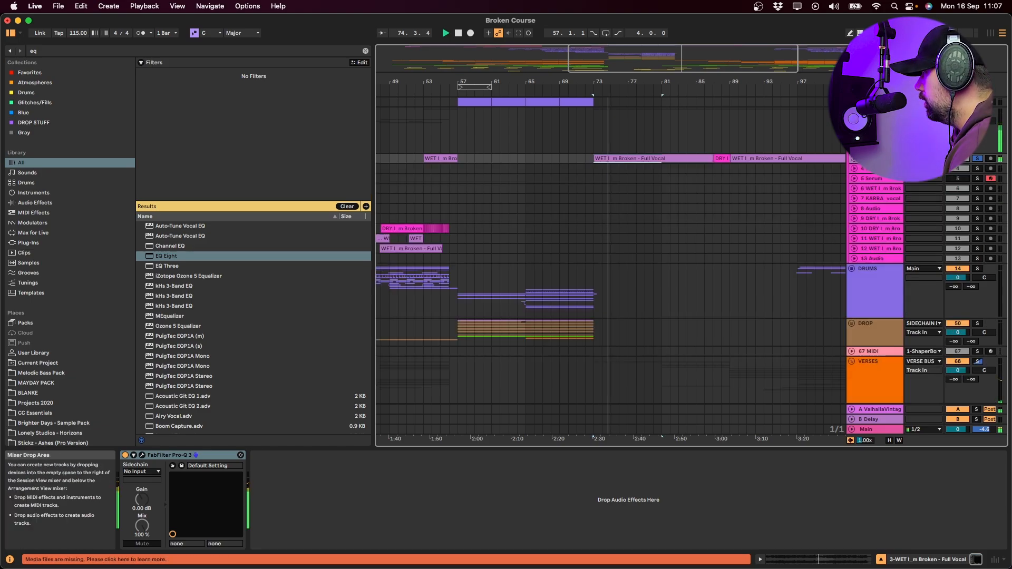
click(852, 112)
click(669, 214)
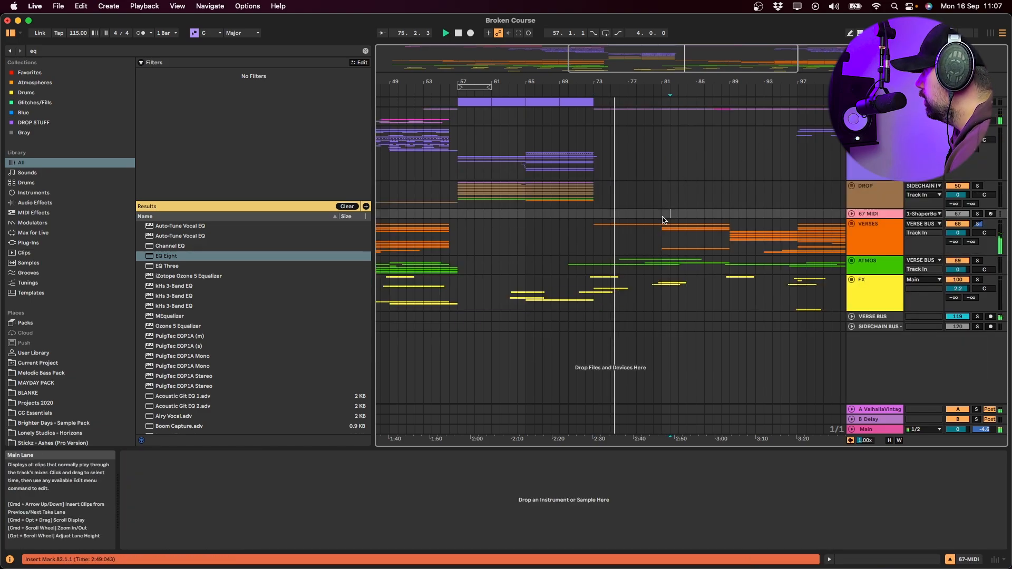
- Solo the ATMOS group alongside the piano and vocal, and continue playback from bar 81
click(883, 261)
key(s)
click(849, 264)
click(850, 264)
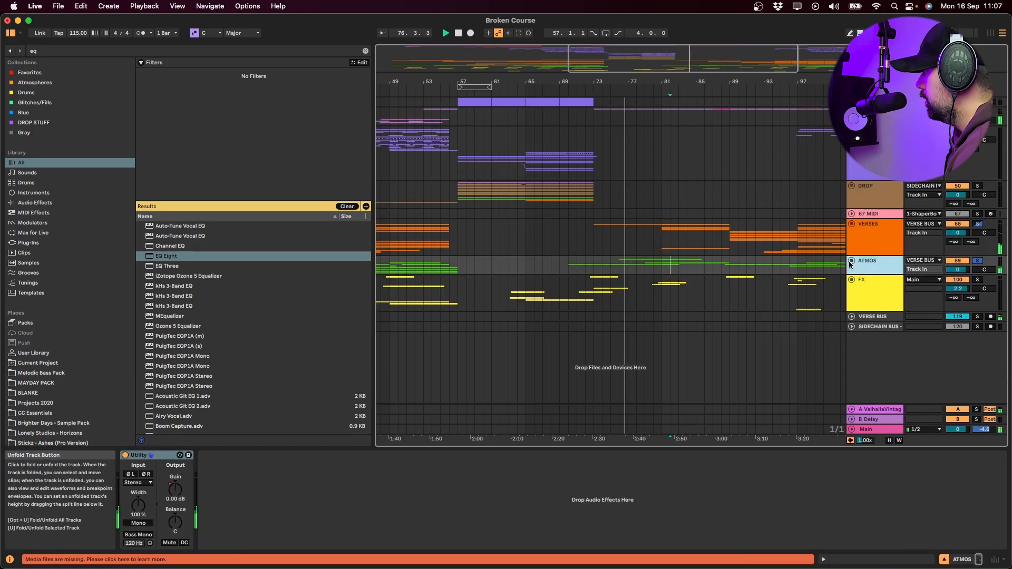
click(875, 283)
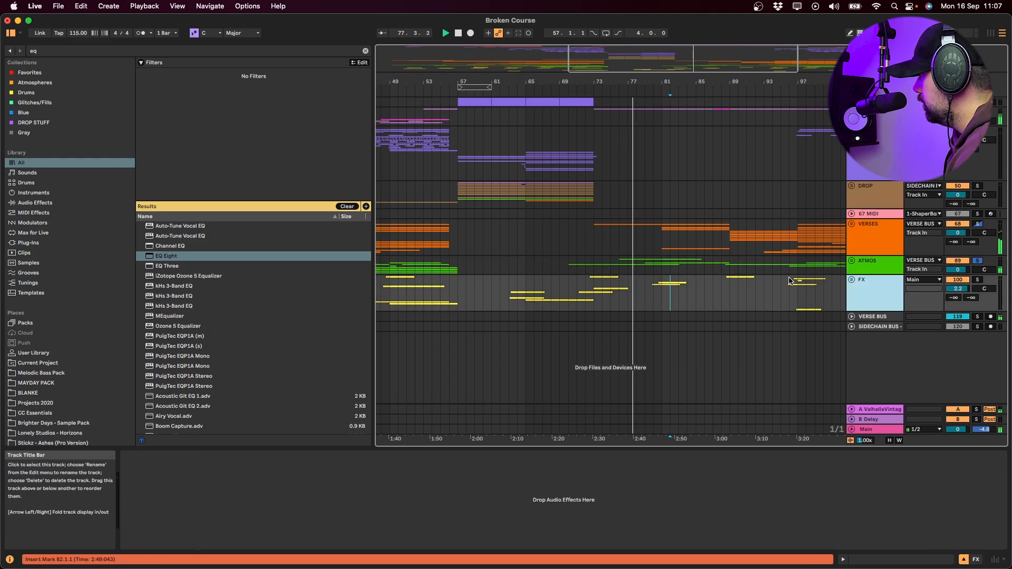
click(659, 241)
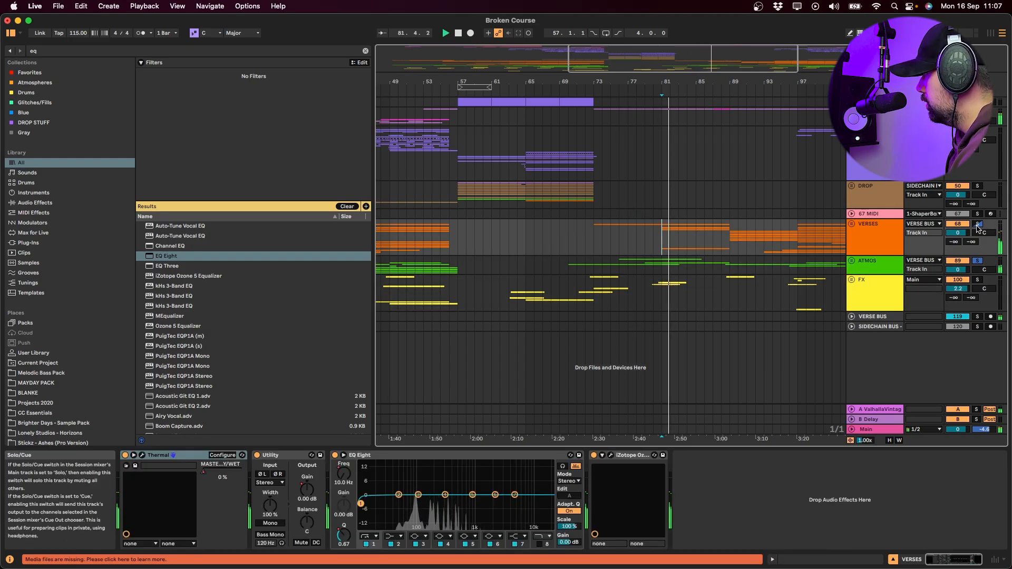
- Unfold the VERSES group, select the track 71 PIANO 2 clips between bars 81 and 89 and open their notes
click(851, 223)
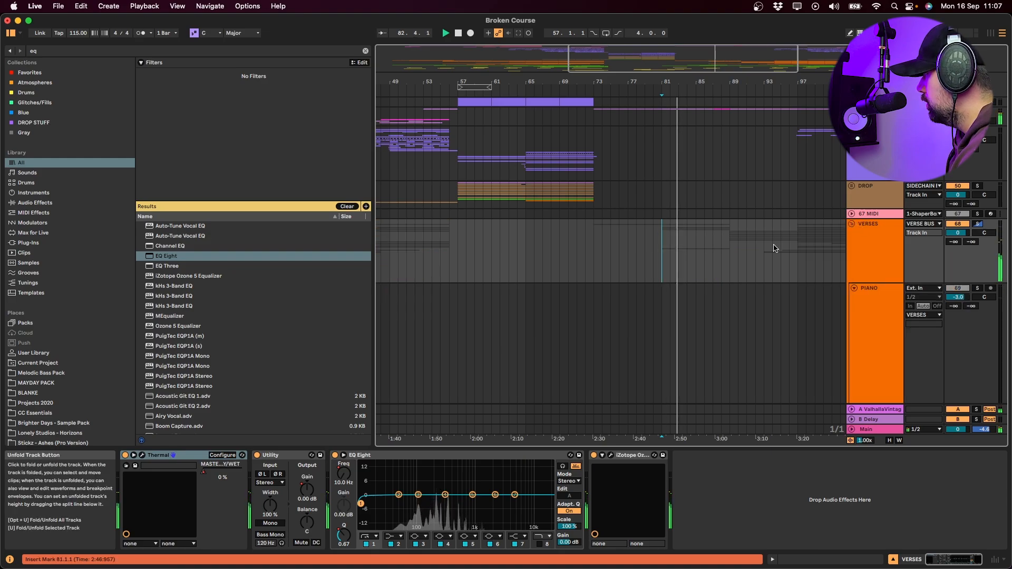
scroll(701, 282, down, 5)
click(682, 224)
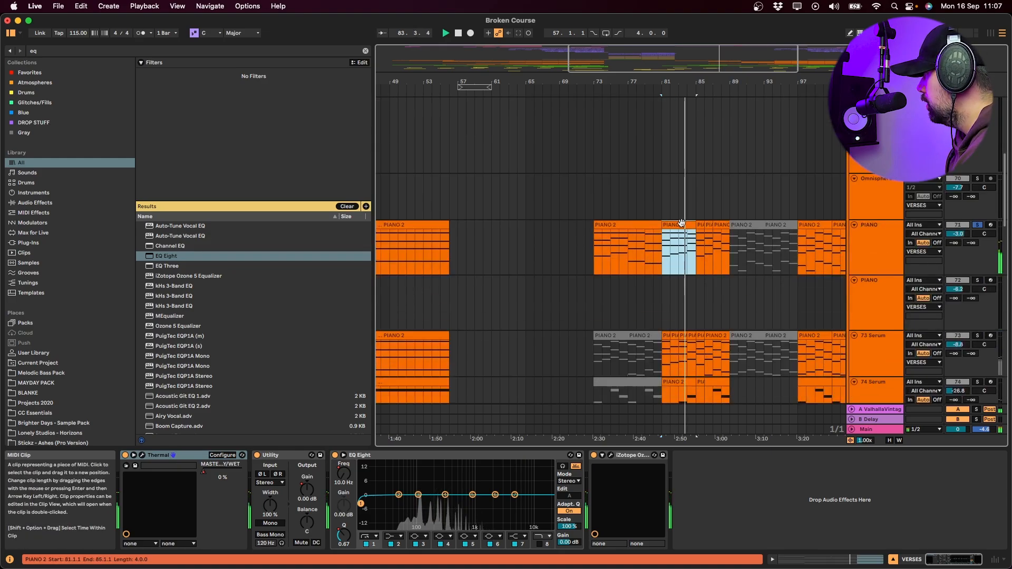
shift+click(721, 225)
key(shift+Tab)
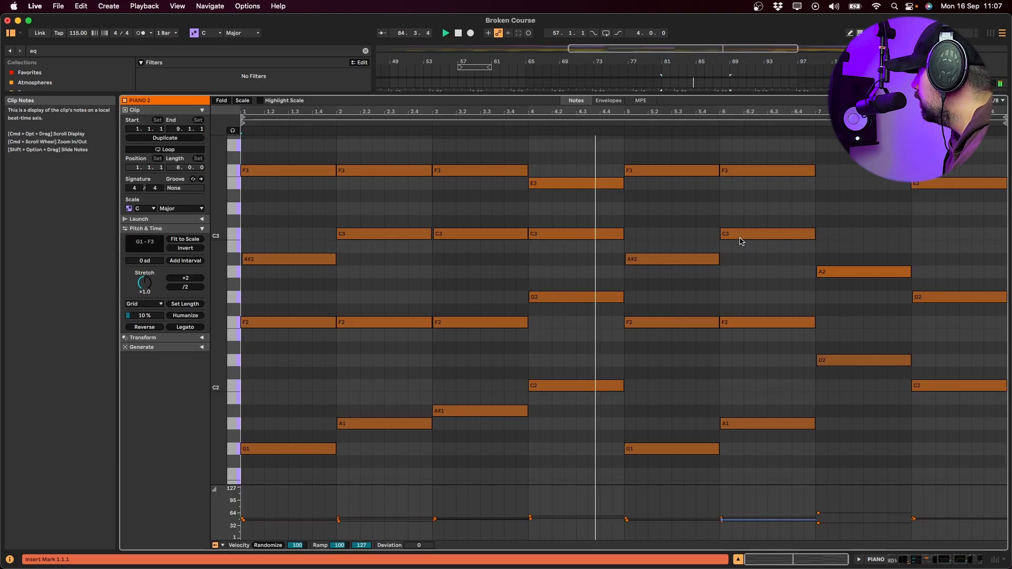
- Examine the chord notes of the four PIANO 2 clips together, then return to the arrangement
scroll(627, 422, up, 2)
scroll(780, 400, down, 2)
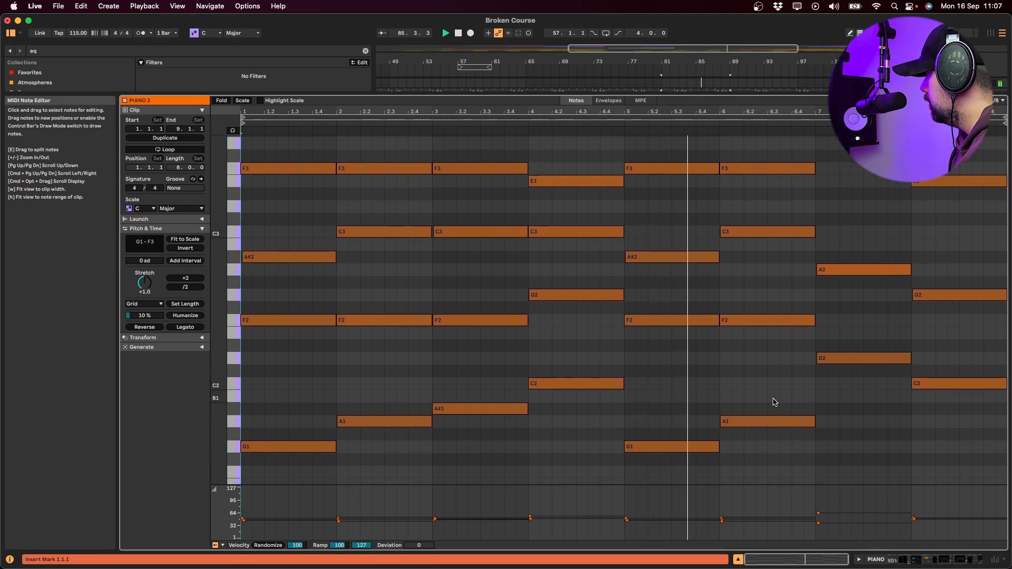
key(super+z)
click(783, 403)
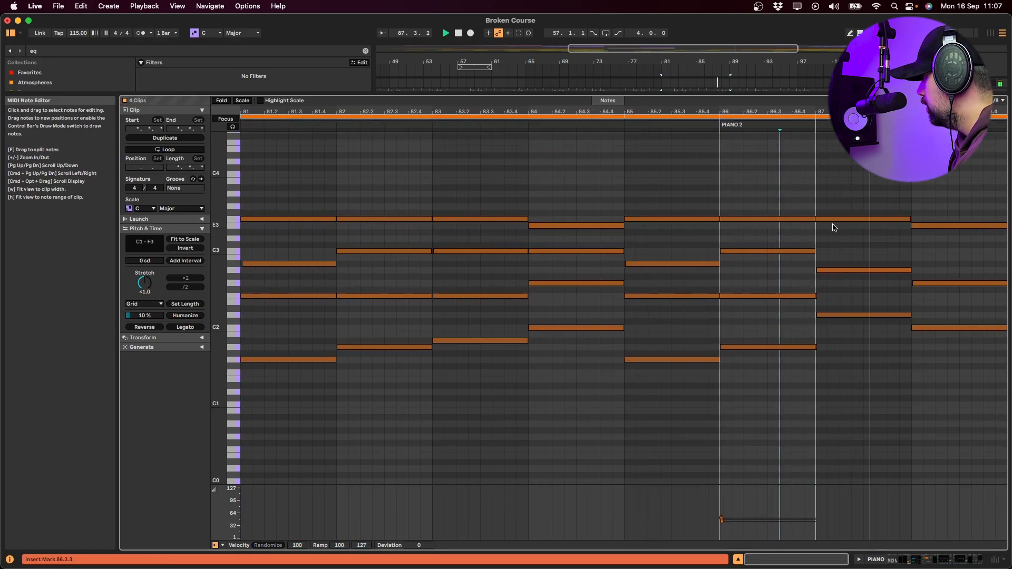
key(shift+Tab)
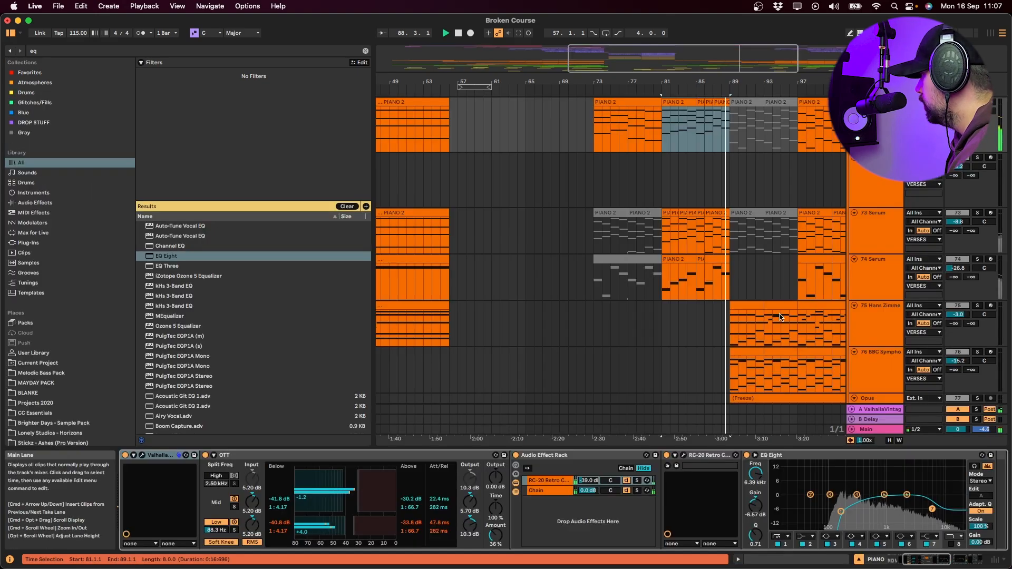
- Solo the 73 Serum track, play it from bar 81 and view its Serum and EQ Eight devices
scroll(667, 271, down, 3)
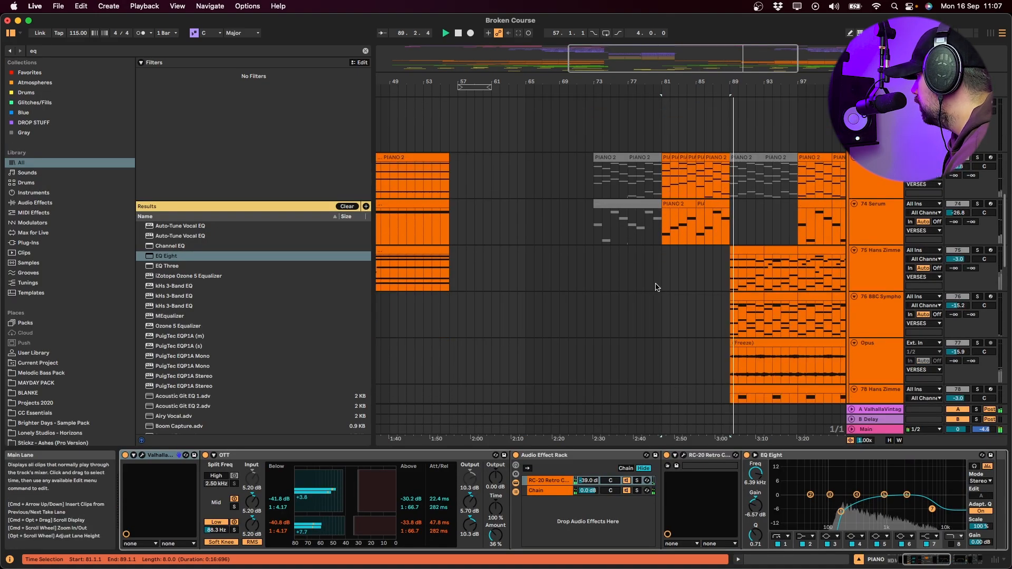
click(655, 283)
key(space)
click(664, 224)
click(977, 204)
key(space)
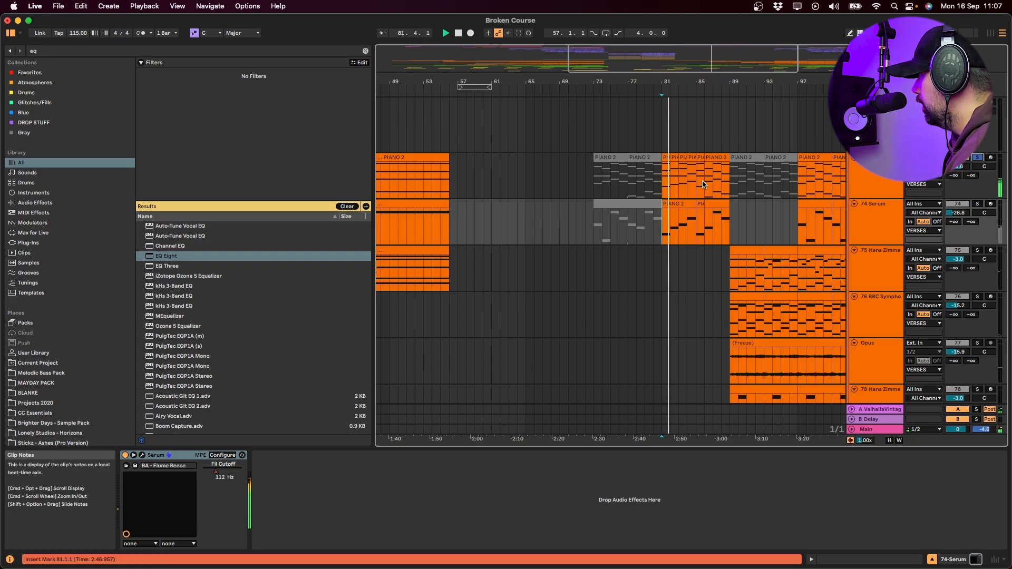
click(699, 185)
- Find the EYES WIDE SHUT LEAD 3 clip starting at bar 81 on track 85, select it and play it from its start
scroll(693, 198, down, 10)
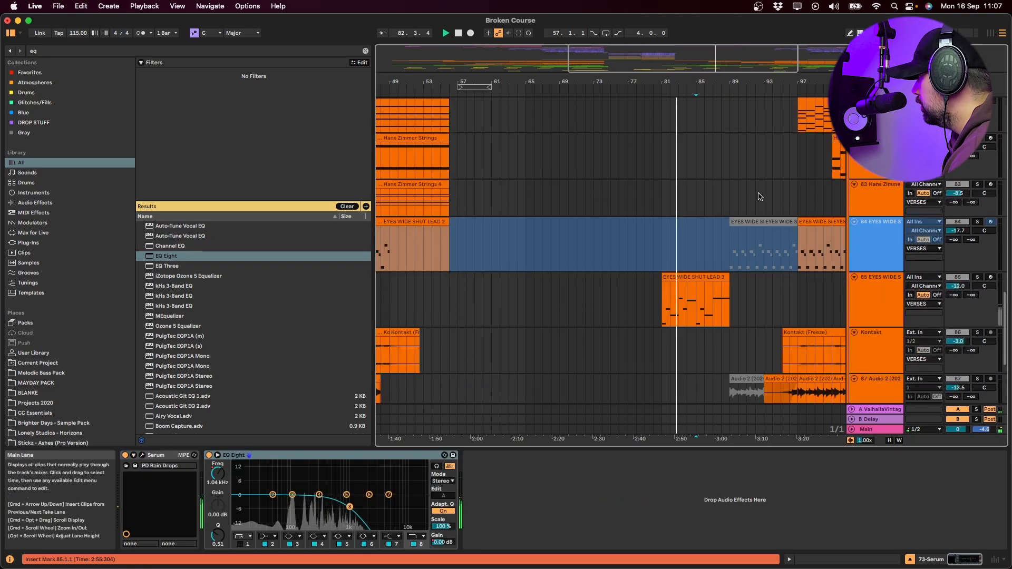
click(670, 183)
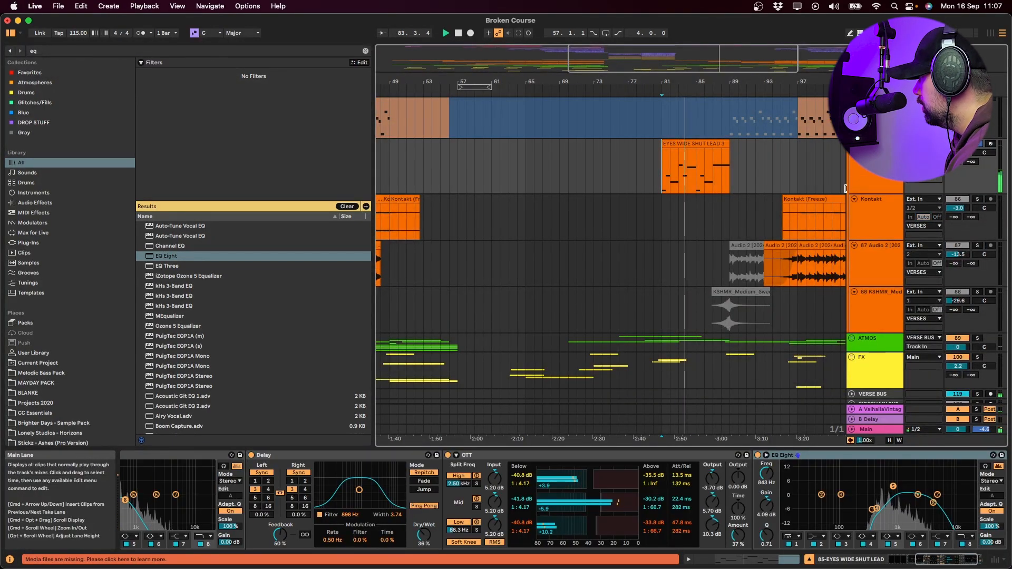
scroll(677, 170, down, 5)
drag(643, 176, 682, 178)
click(682, 178)
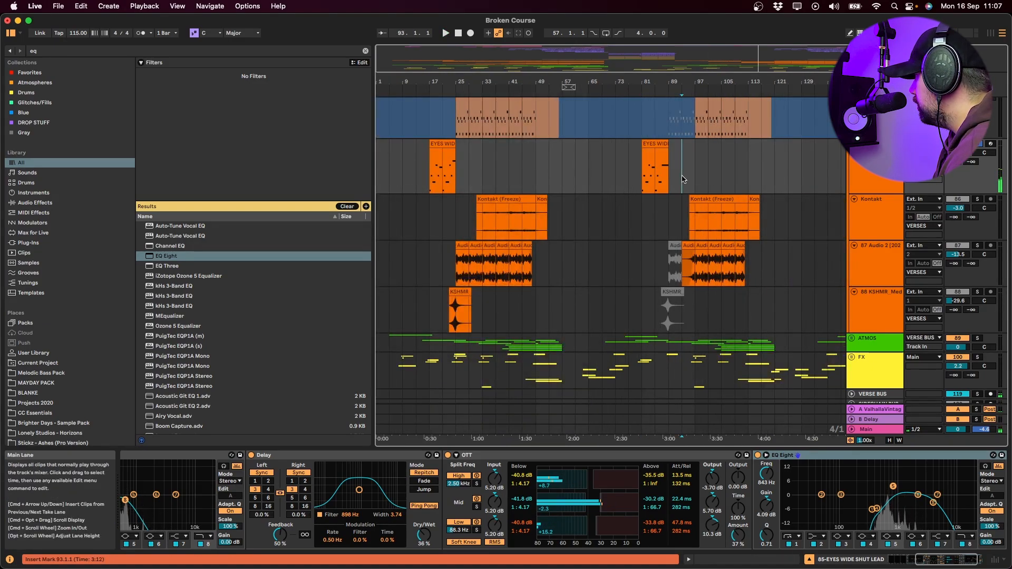
click(655, 166)
scroll(655, 166, up, 5)
key(space)
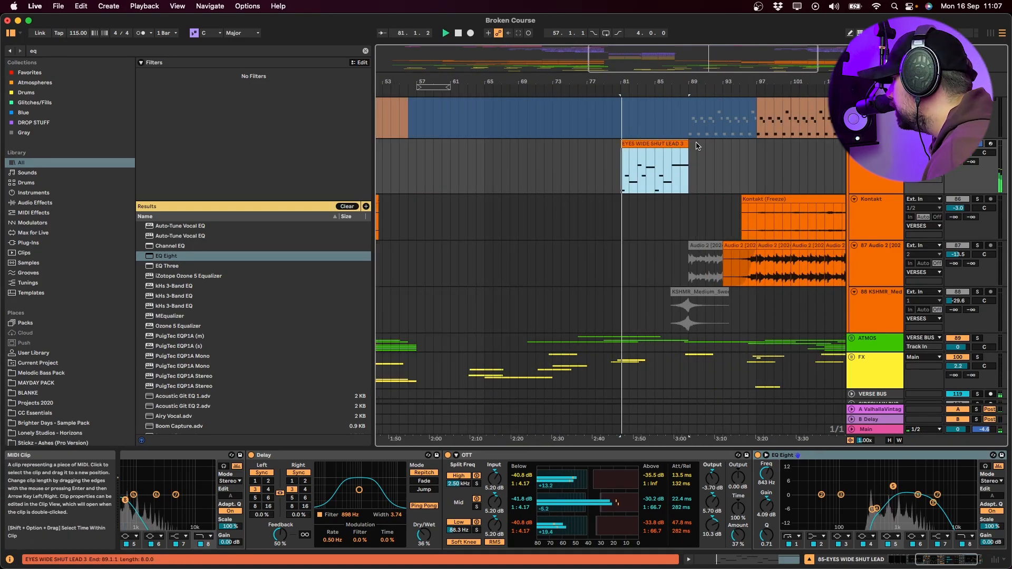
- Solo the PIANO track 71 and the ATMOS group while the verse plays from bar 81
scroll(685, 139, up, 15)
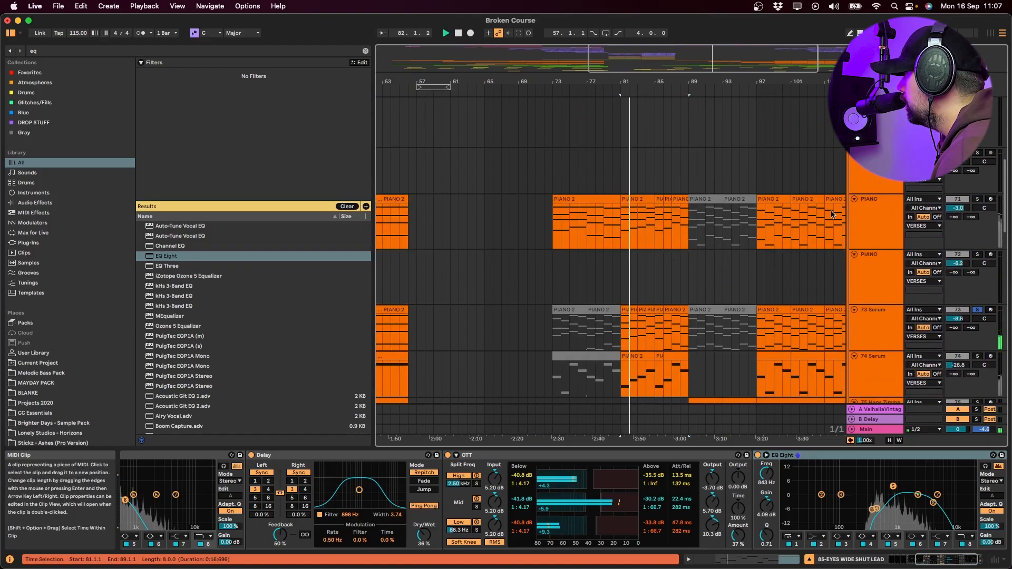
click(863, 213)
scroll(679, 217, down, 10)
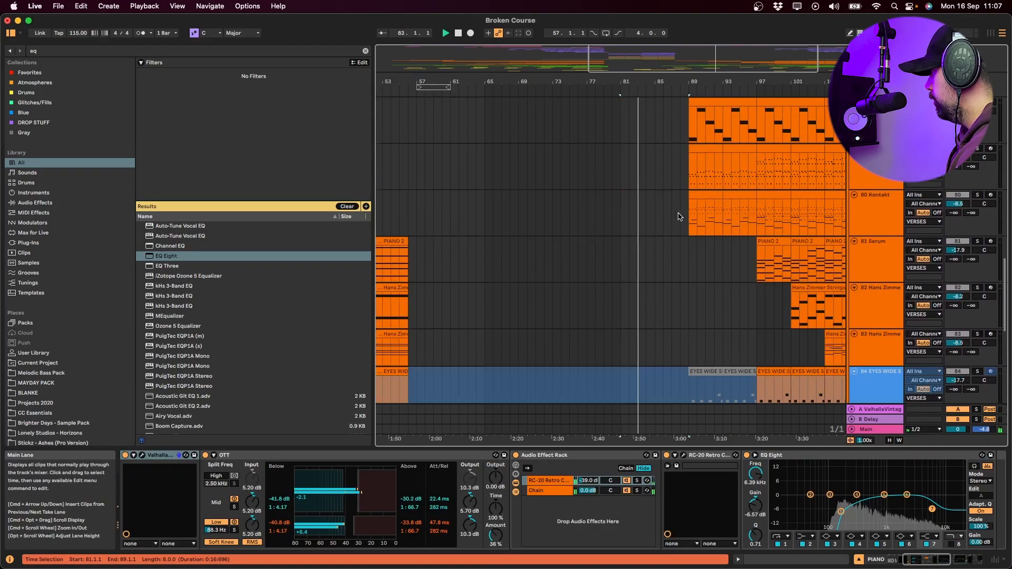
scroll(679, 217, down, 8)
click(864, 320)
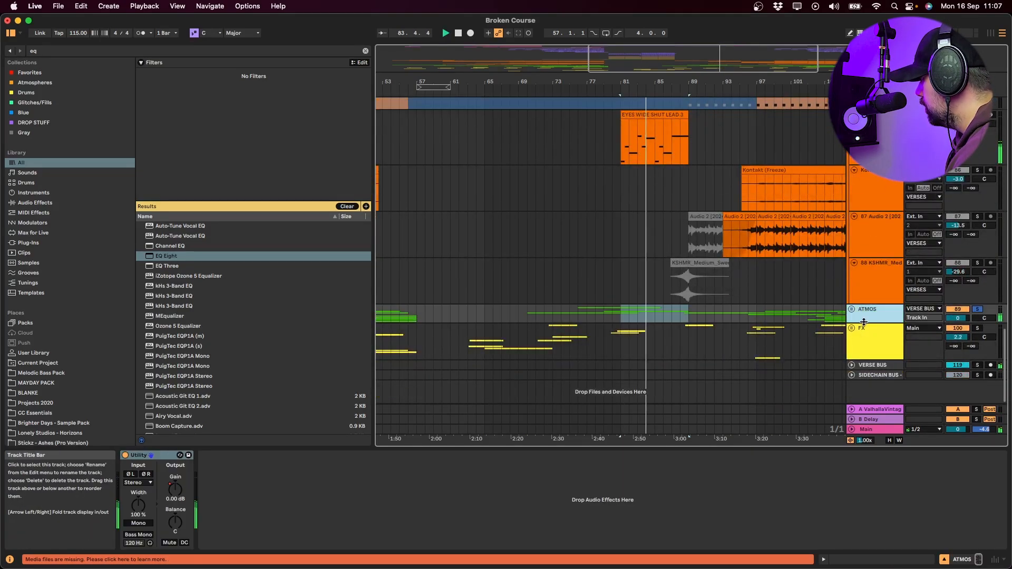
scroll(782, 295, up, 5)
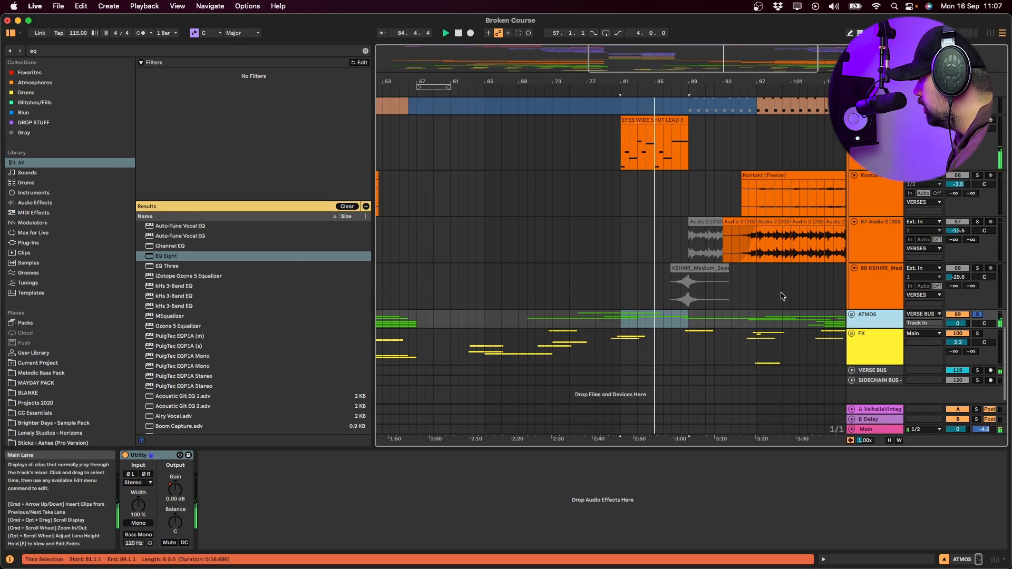
scroll(786, 298, down, 5)
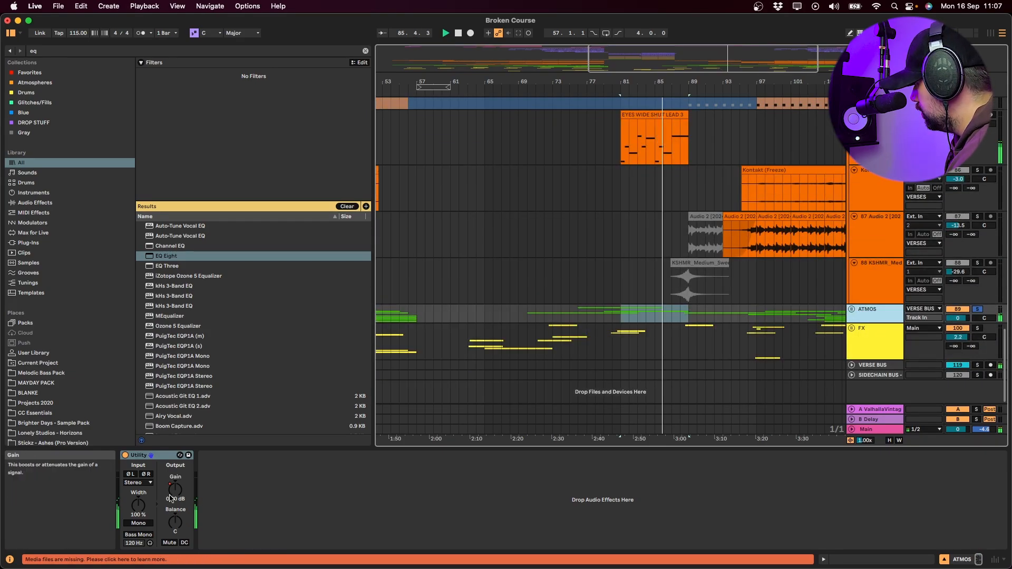
- Unfold the ATMOS group, show its Utility gain automation over the pad clips, and hide the automation again
click(170, 496)
click(852, 310)
key(a)
scroll(742, 376, down, 5)
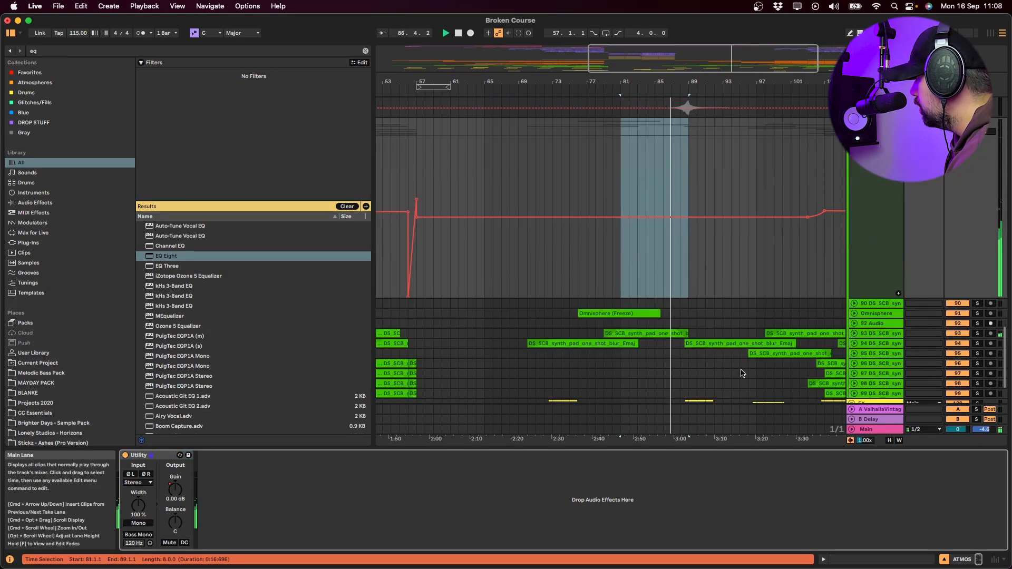
key(a)
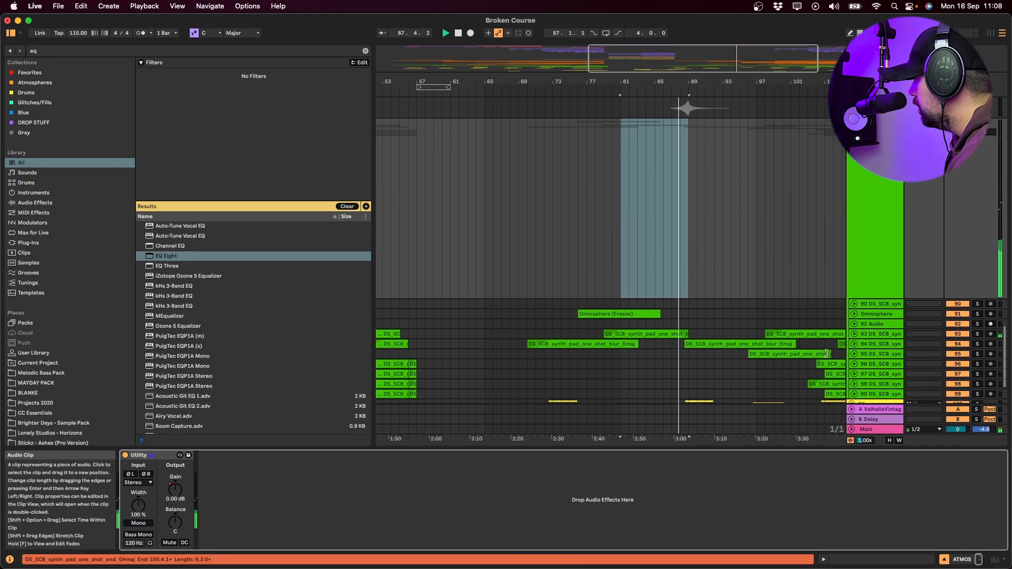
- Fold the ATMOS group, solo the VERSES group and unfold it to view the layers starting at bar 89
click(852, 122)
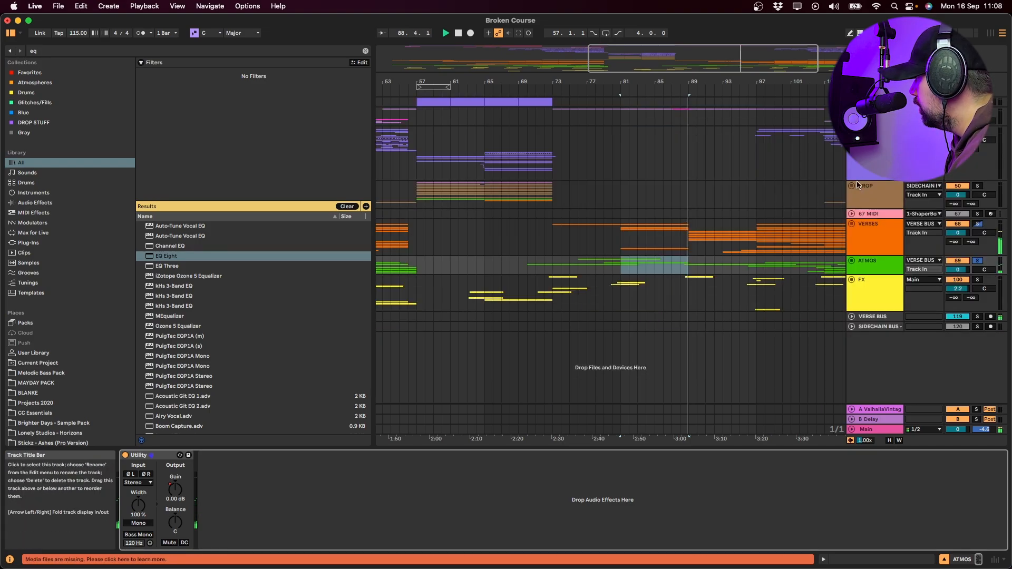
click(869, 255)
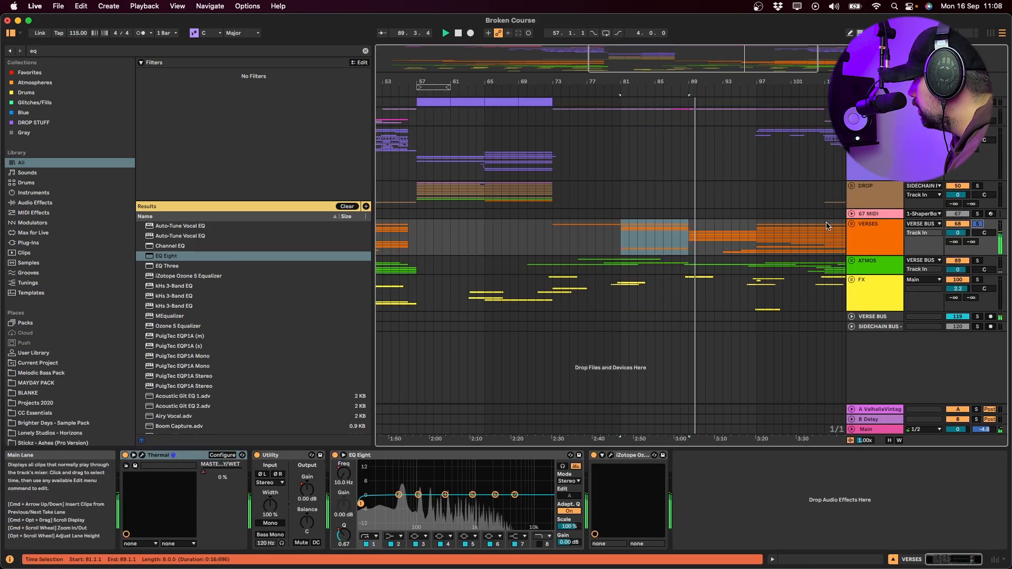
click(852, 225)
scroll(790, 264, down, 5)
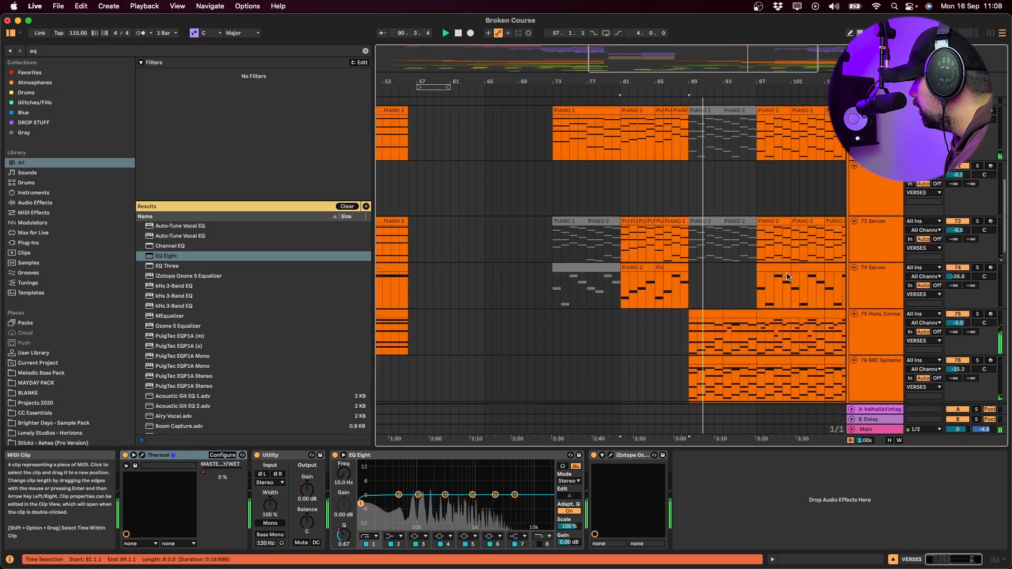
scroll(789, 263, down, 4)
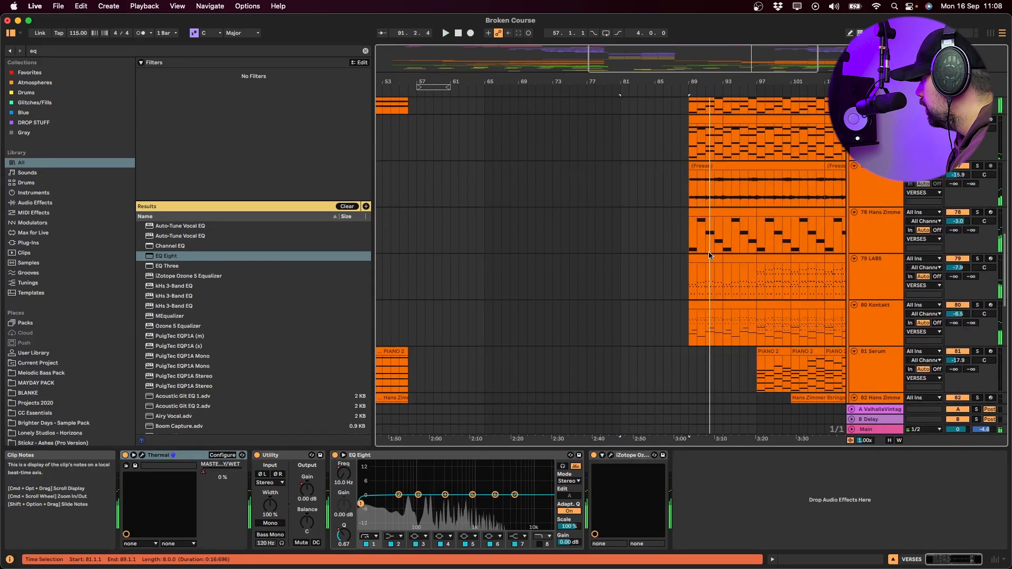
- Select the 79 LABS clip at bar 89, zoom in on it, solo the track and play it
click(716, 249)
click(717, 261)
key(plus)
key(plus)
key(plus)
key(s)
key(space)
key(space)
click(978, 259)
key(space)
click(701, 259)
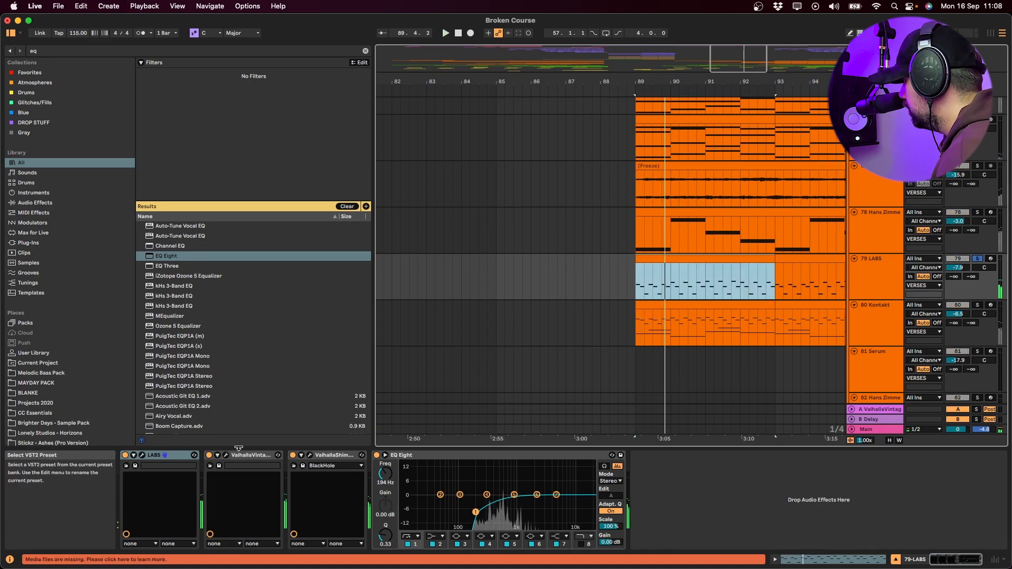
- Open the LABS instrument on track 79 to view its Soft Piano preset, and close its window
click(141, 458)
click(140, 456)
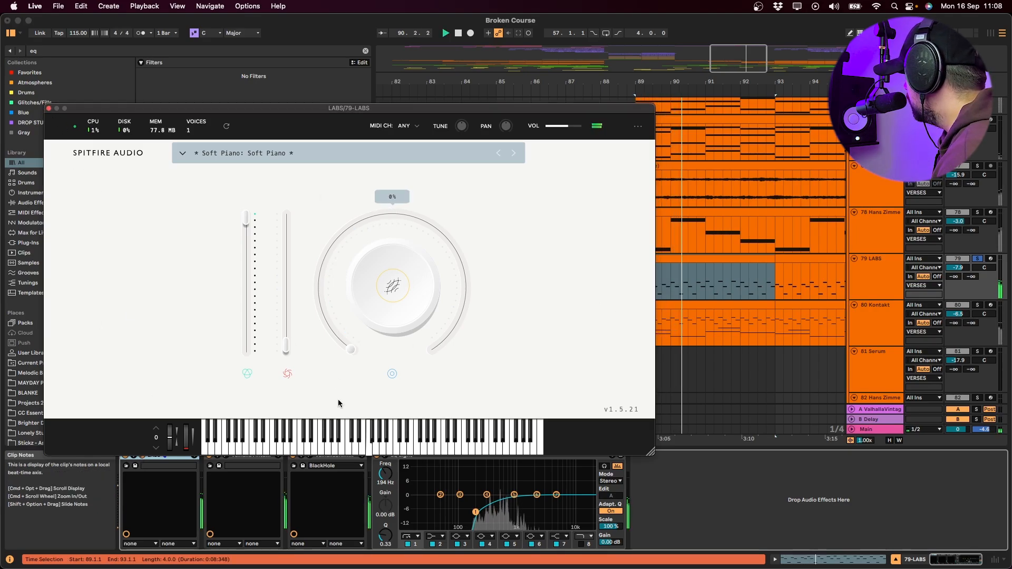
click(48, 108)
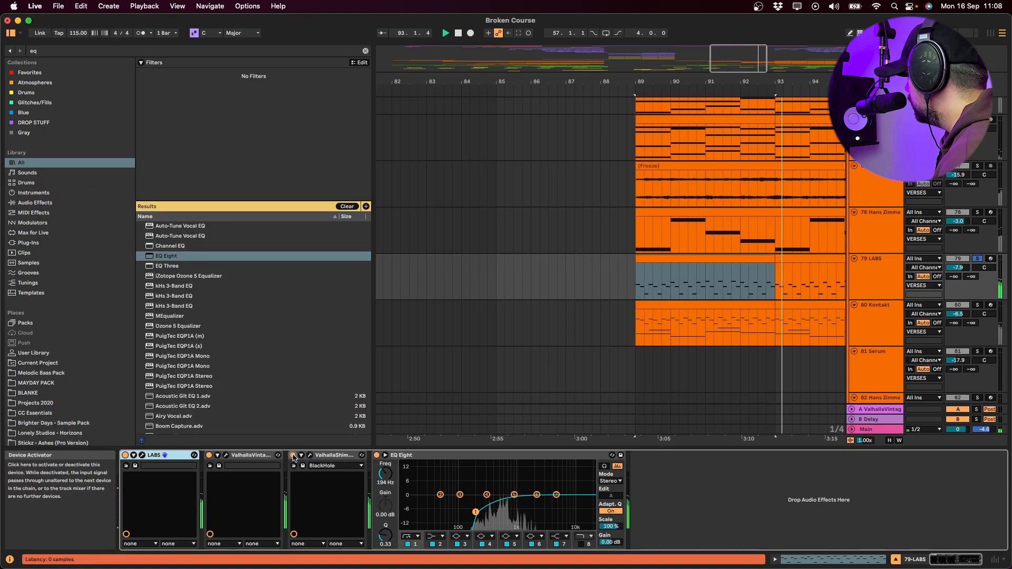
- Solo the 80 Kontakt track, play its clip from bar 89 and select the matching LABS clip for comparison
click(680, 289)
click(978, 305)
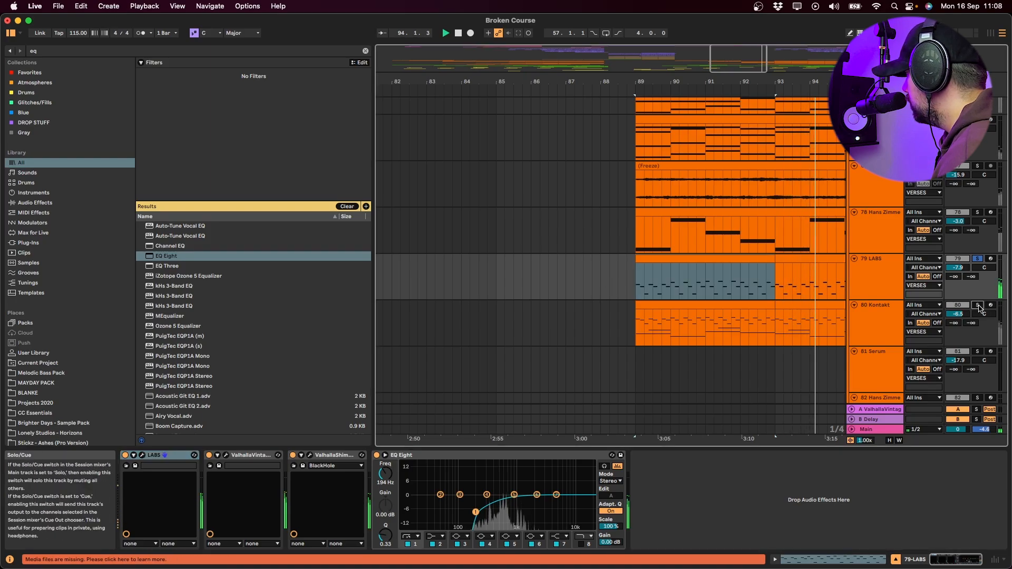
click(978, 306)
click(704, 309)
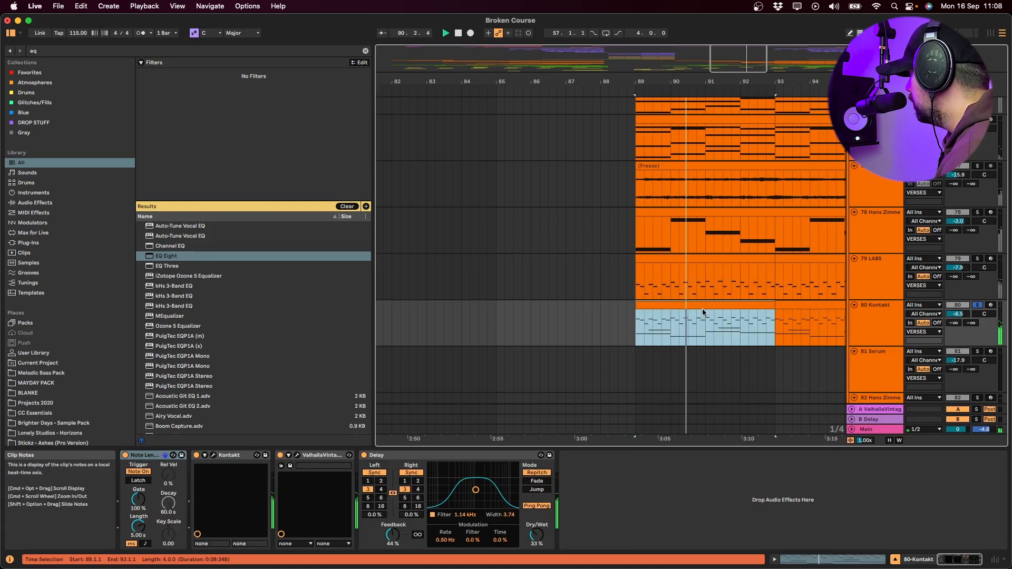
click(672, 274)
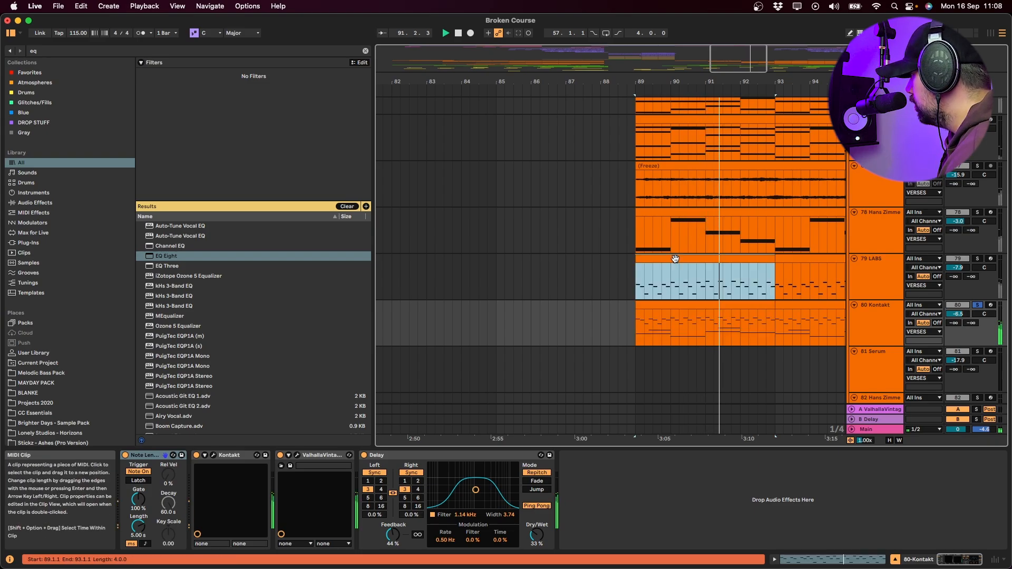
- Solo the 75 Hans Zimmer, 76 BBC Symphony and 77 Opus tracks during playback from bar 89
scroll(672, 274, up, 5)
scroll(830, 245, up, 5)
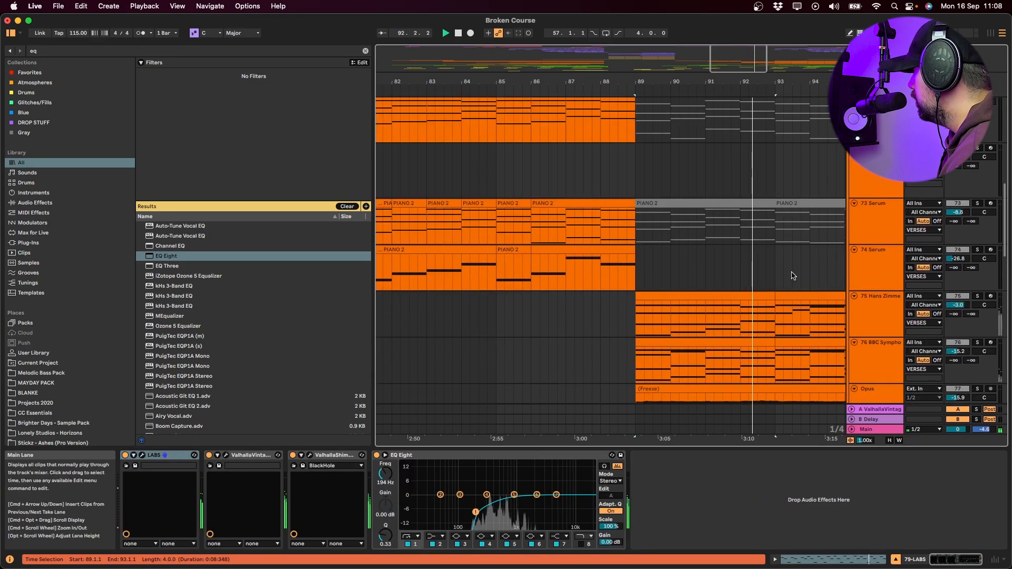
scroll(793, 275, down, 5)
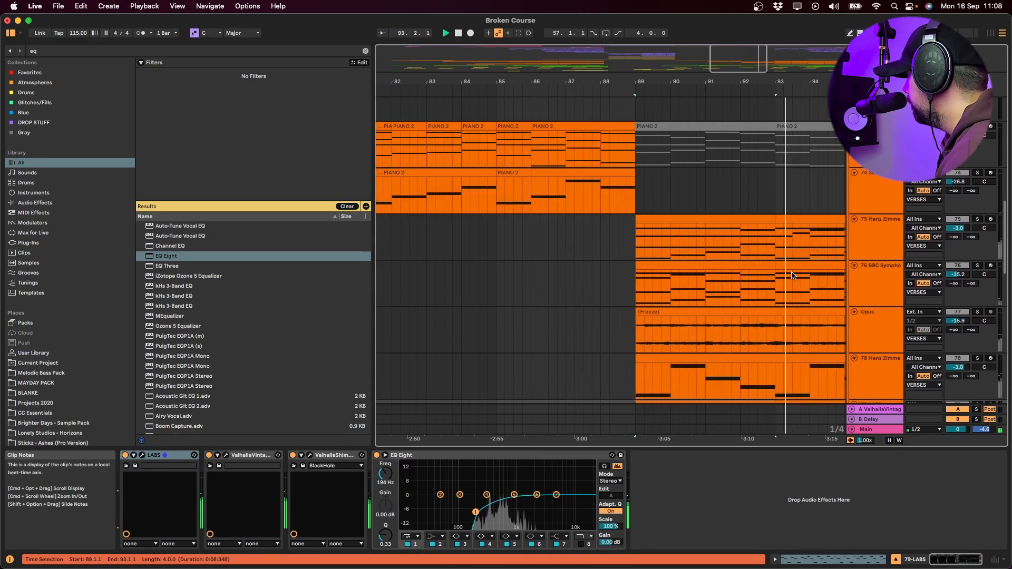
click(863, 230)
click(869, 293)
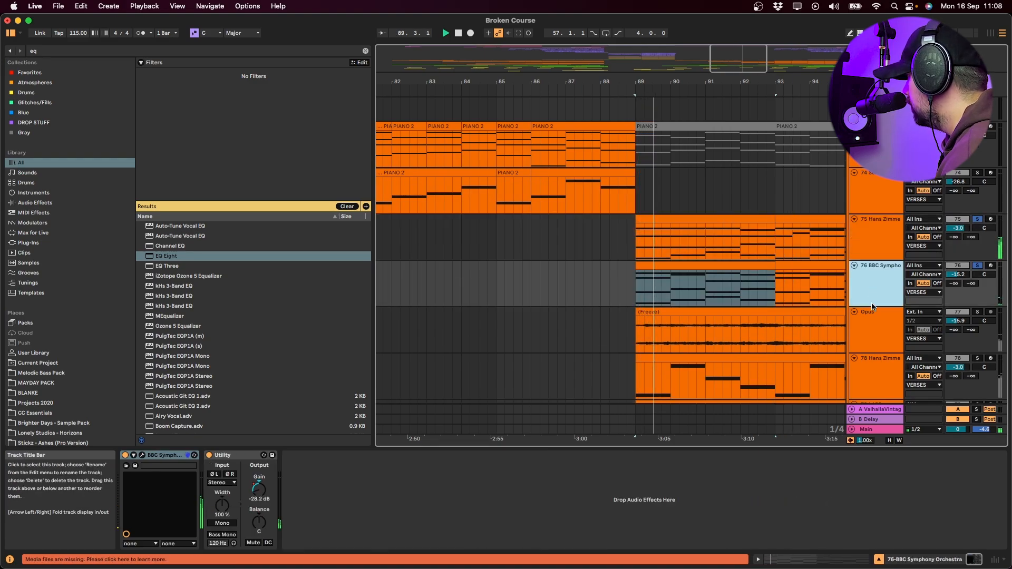
click(877, 325)
scroll(949, 273, down, 3)
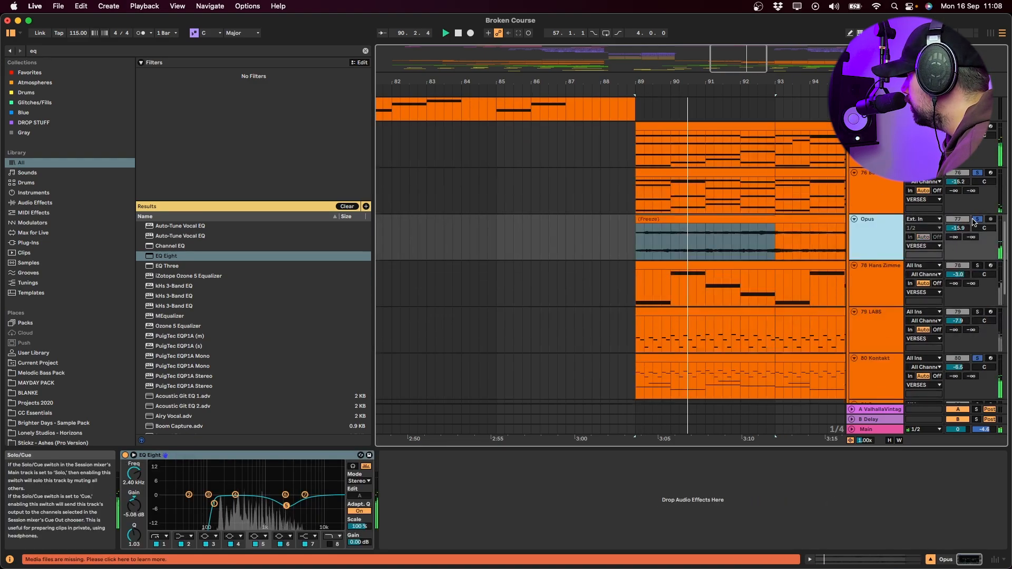
- Select the frozen Opus clip, zoom out, and solo the 78 Hans Zimmer Strings track with the LABS and Kontakt parts
click(696, 217)
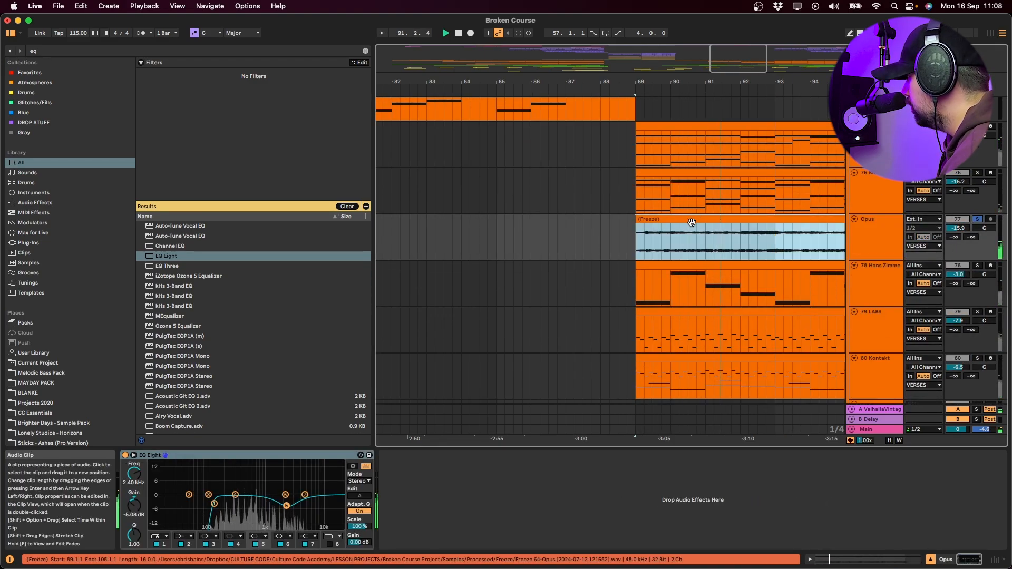
key(minus)
key(minus)
scroll(722, 215, down, 1)
scroll(722, 216, down, 2)
click(871, 265)
click(864, 203)
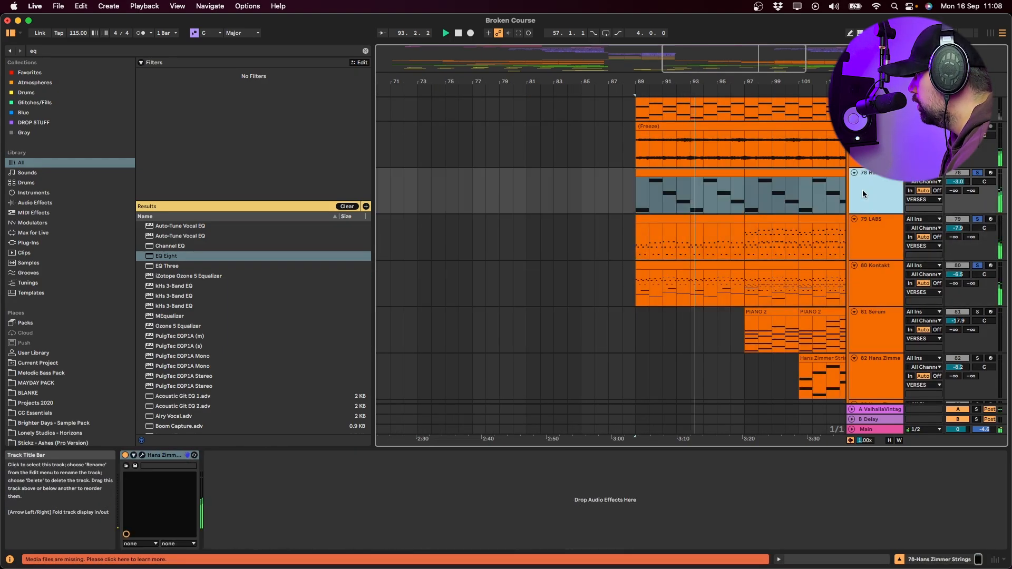
- Find the frozen 87 Audio 2 clip at bar 93, select it and solo its track during playback
click(660, 176)
scroll(718, 251, down, 1)
scroll(720, 264, down, 5)
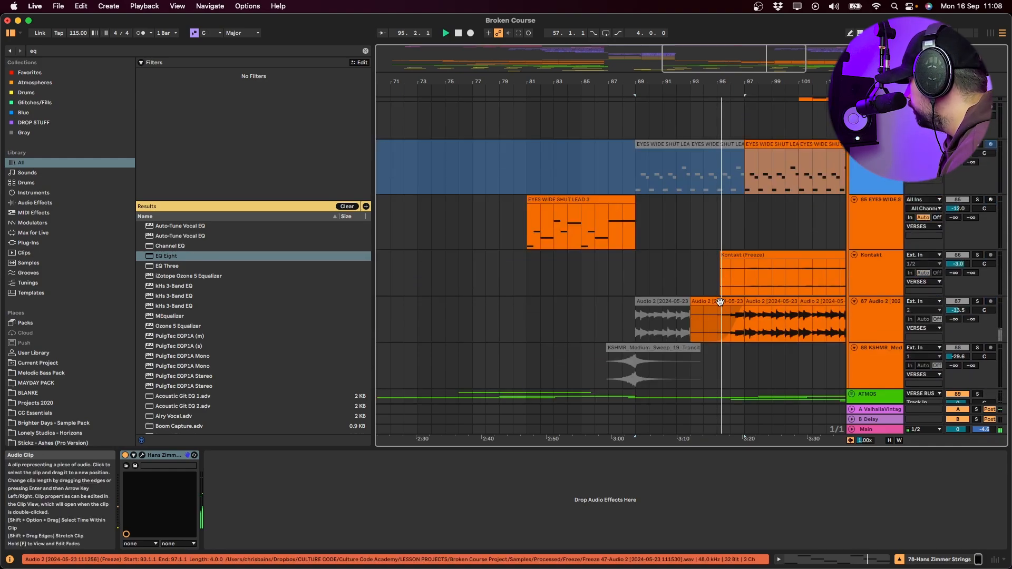
click(698, 305)
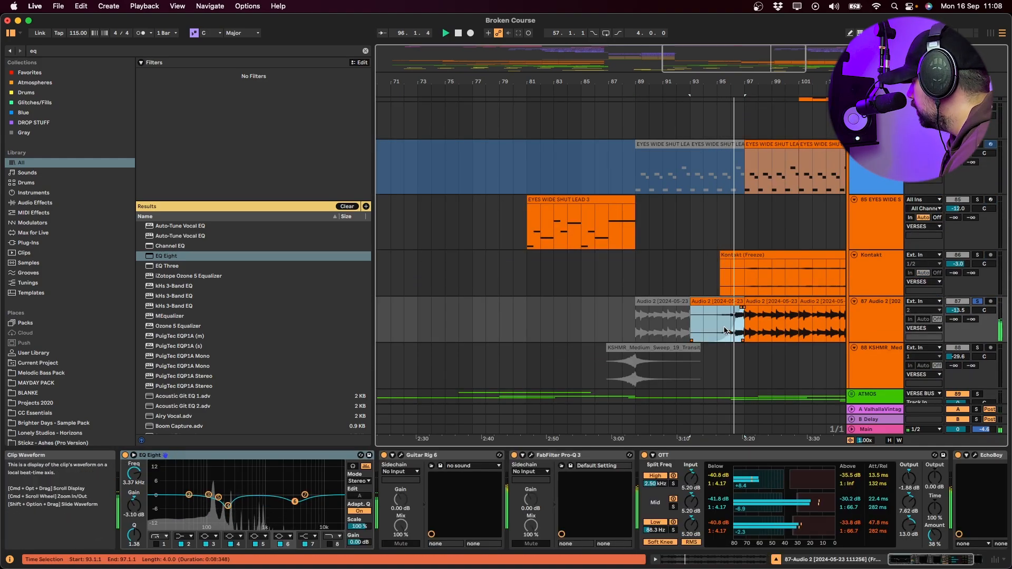
- Set the insert mark at bar 97 and briefly solo the 84 EYES WIDE SHUT lead track
click(745, 329)
scroll(745, 328, up, 4)
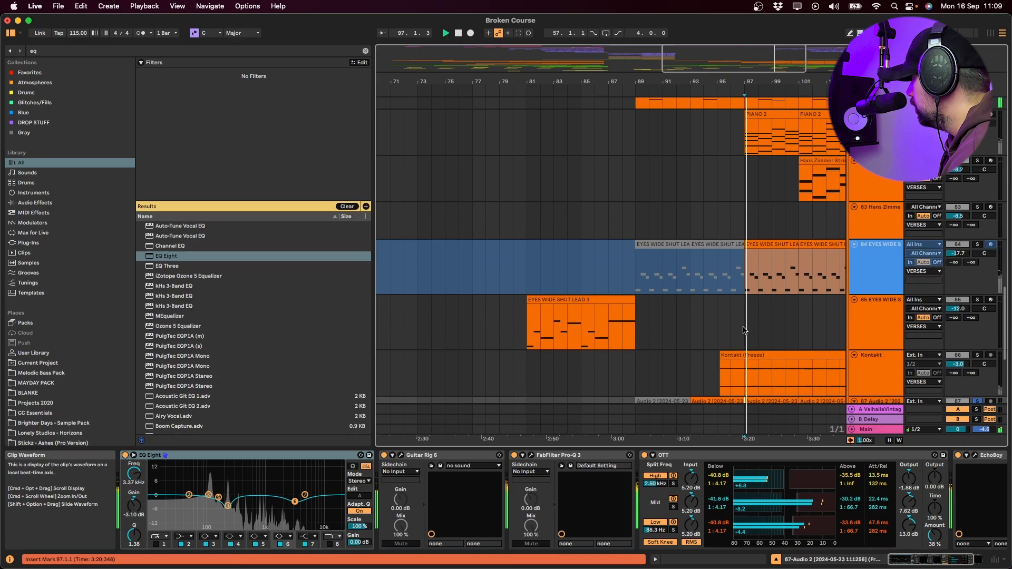
click(871, 355)
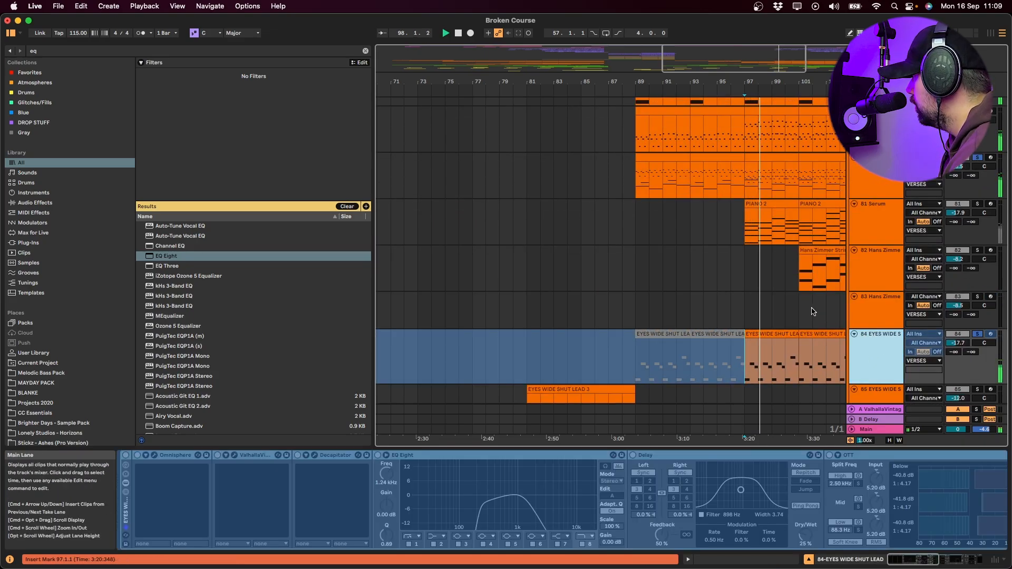
click(977, 333)
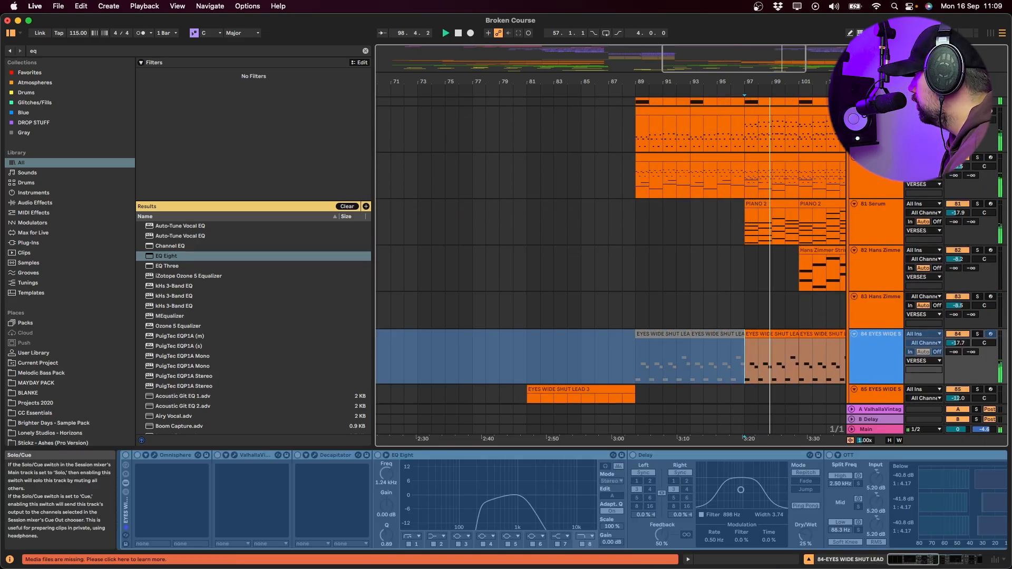
- View the notes of the 79 LABS clip at bar 97, then select and play the 80 Kontakt clip there
click(771, 111)
double_click(771, 110)
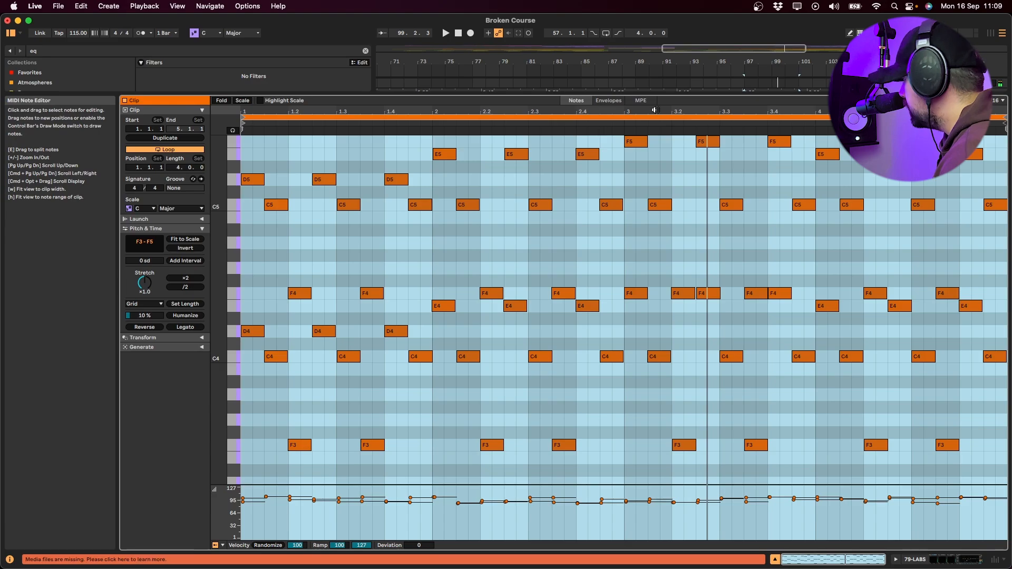
key(shift+Tab)
click(764, 163)
key(space)
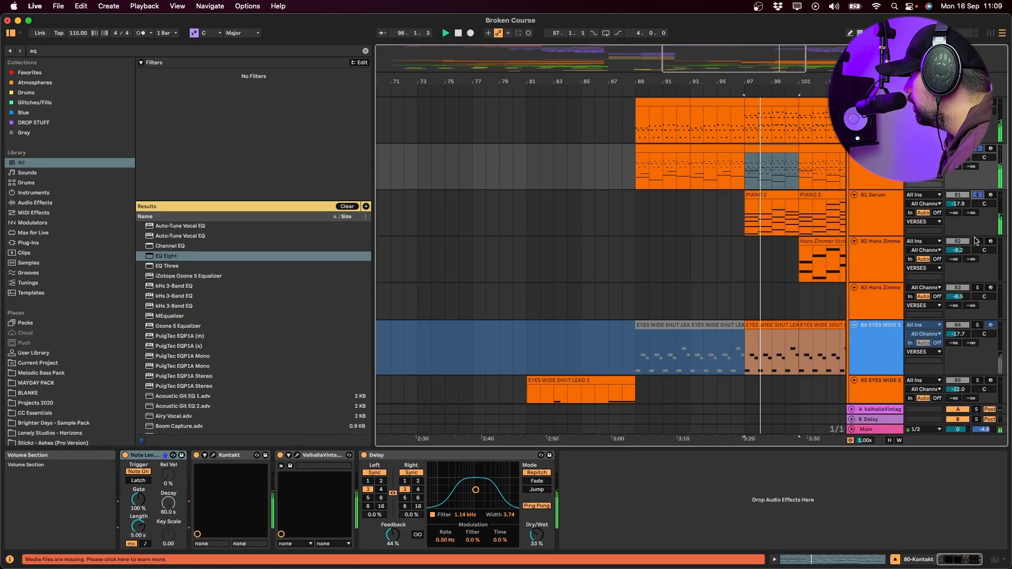
- Solo the VERSES group and play all its layers from bar 89 while viewing the tracks
scroll(747, 273, up, 3)
scroll(747, 272, up, 15)
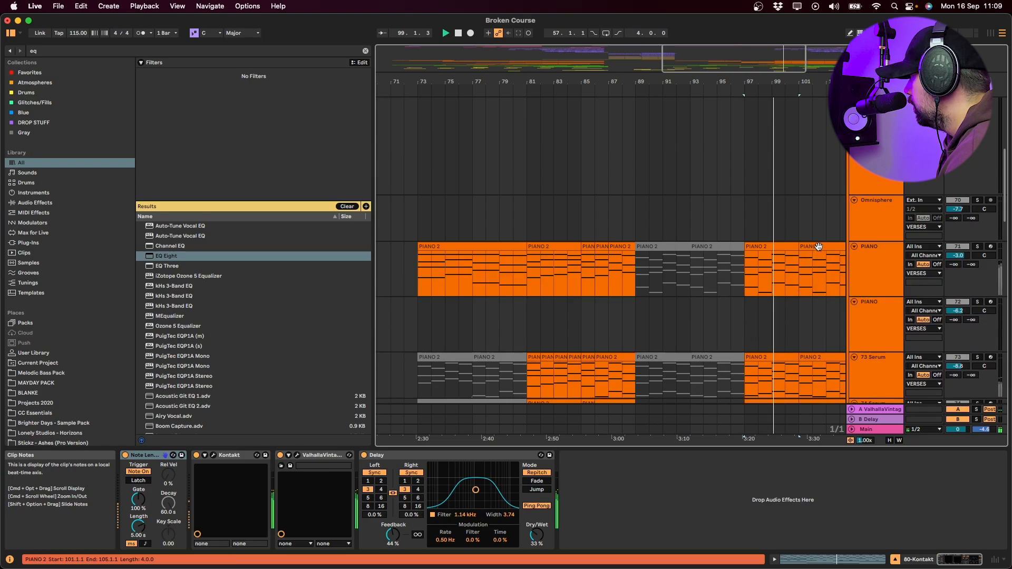
scroll(886, 168, up, 2)
click(875, 161)
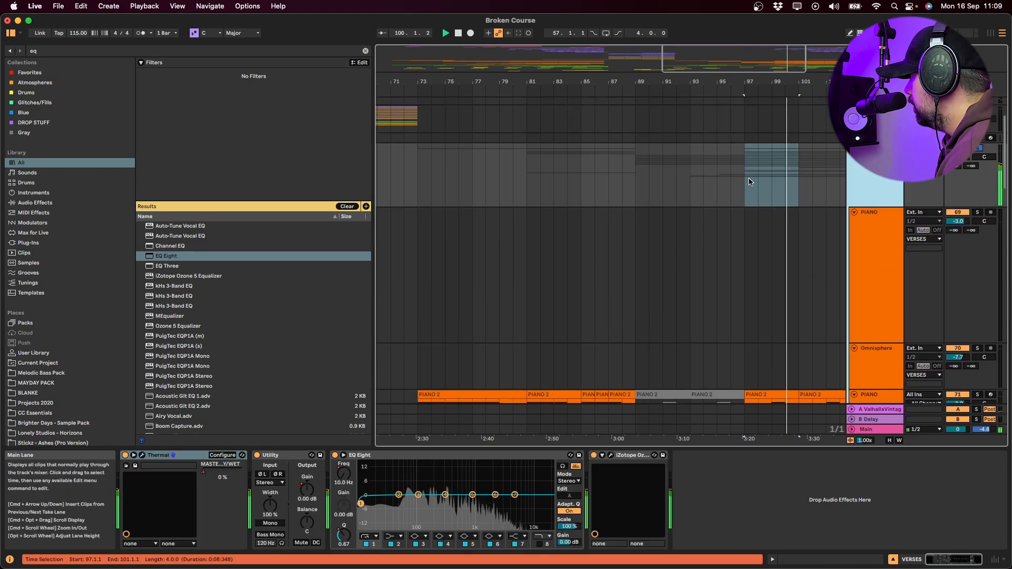
click(717, 186)
scroll(662, 233, down, 12)
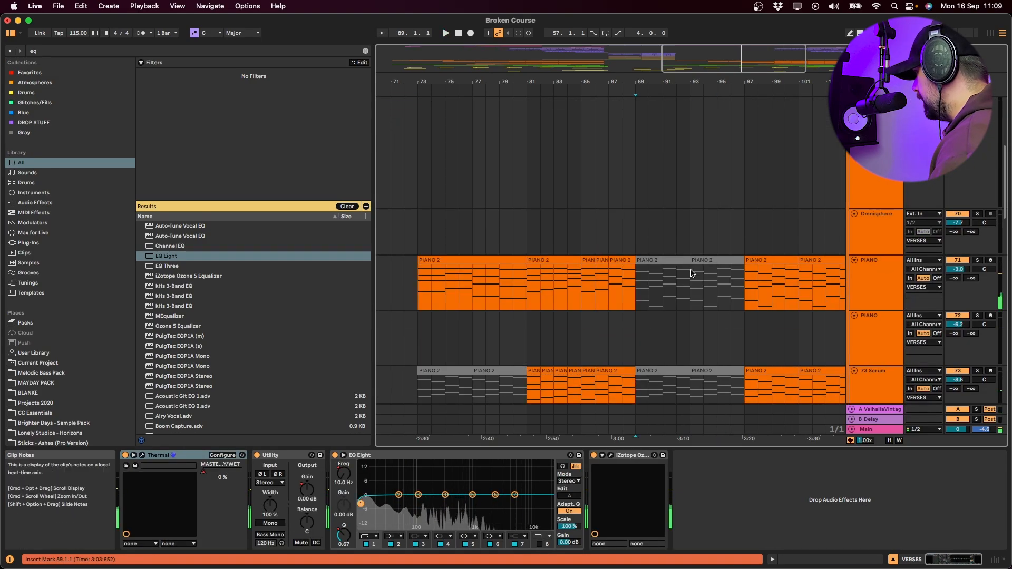
key(space)
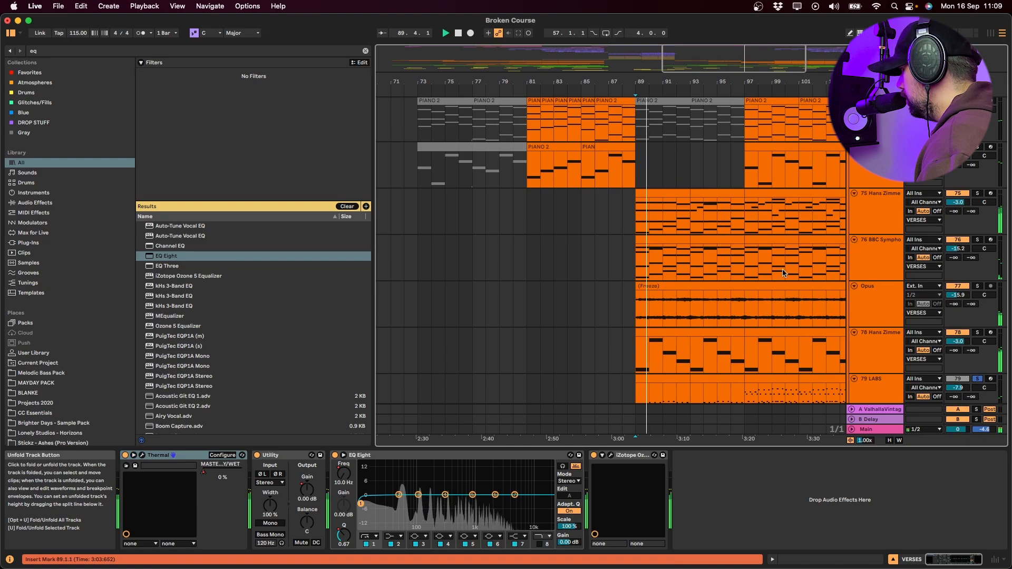
scroll(775, 276, down, 5)
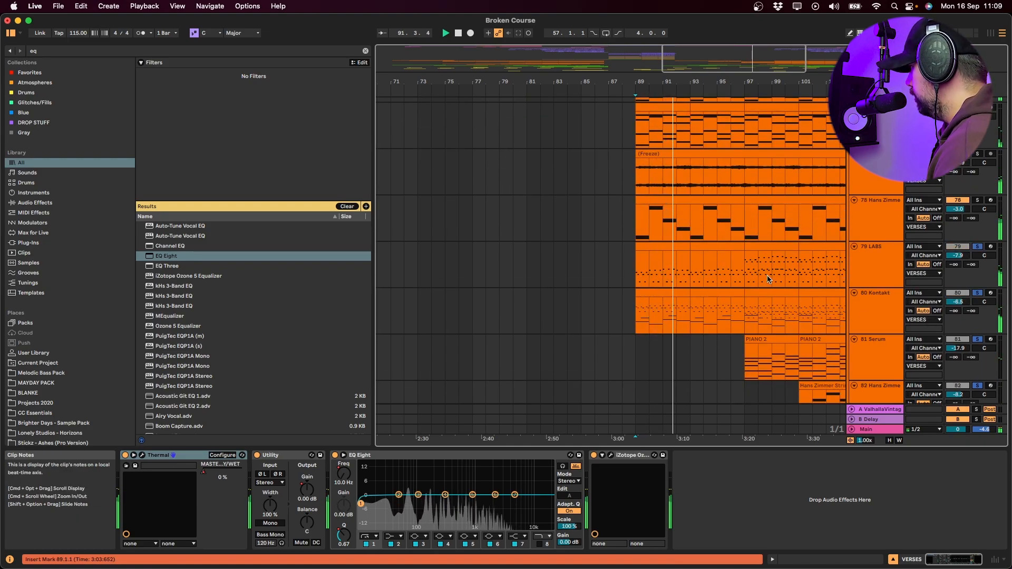
- Add the FX and ATMOS groups to the soloed VERSES playback
scroll(768, 279, down, 4)
scroll(820, 273, down, 2)
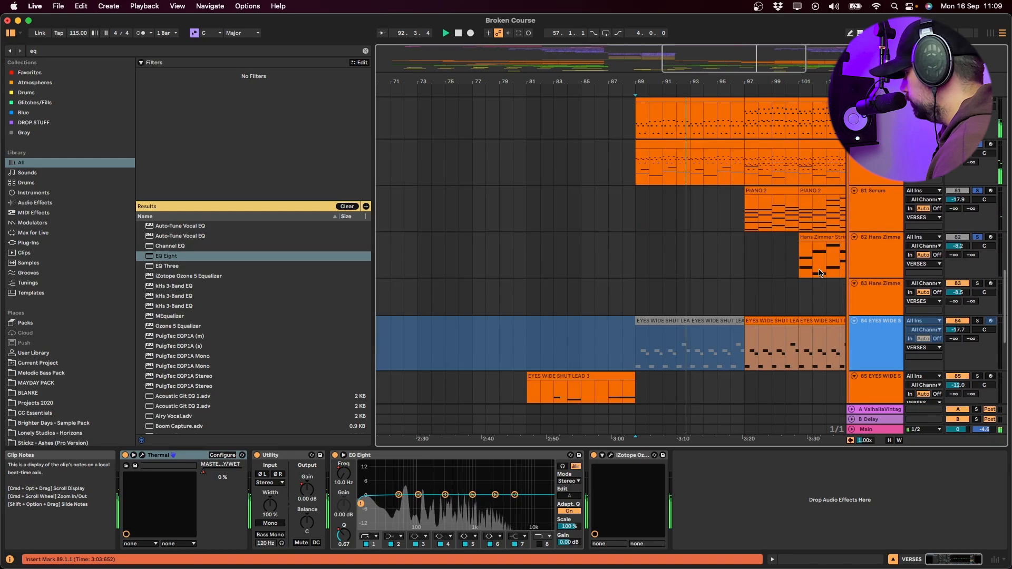
scroll(820, 273, down, 6)
click(878, 338)
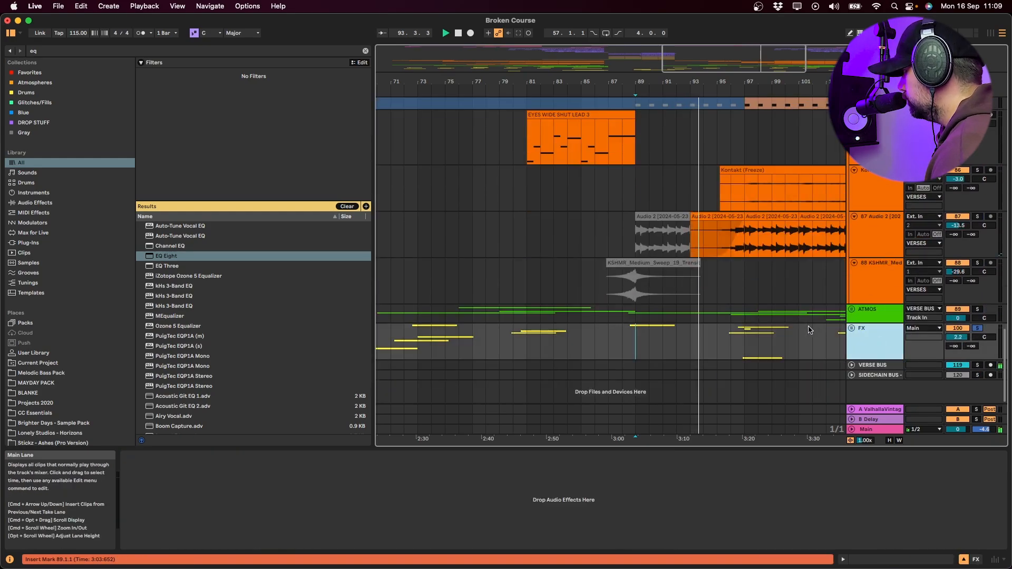
click(885, 316)
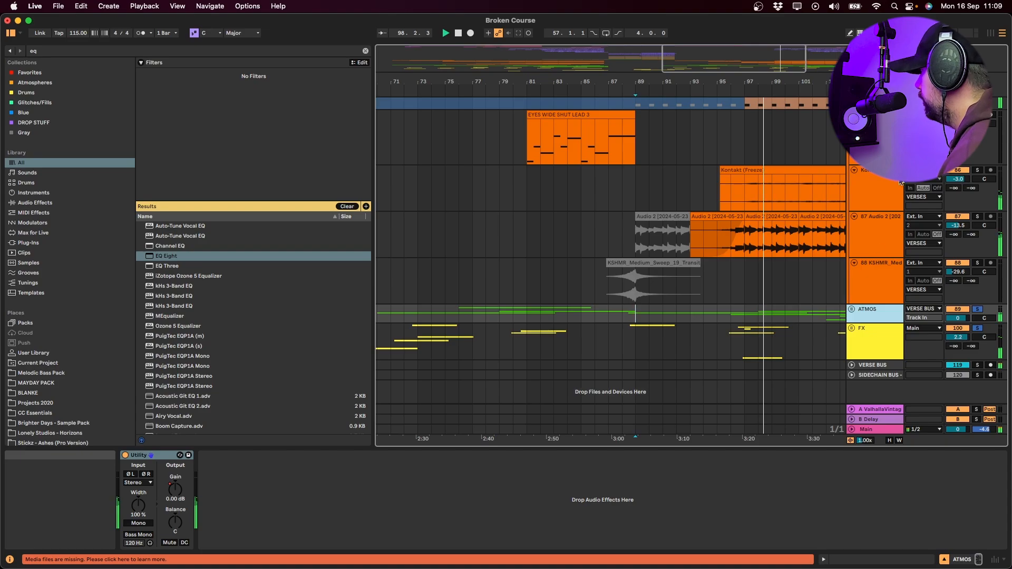
- Fold all the individual tracks inside the VERSES group while playback continues
scroll(830, 306, up, 10)
scroll(841, 214, up, 2)
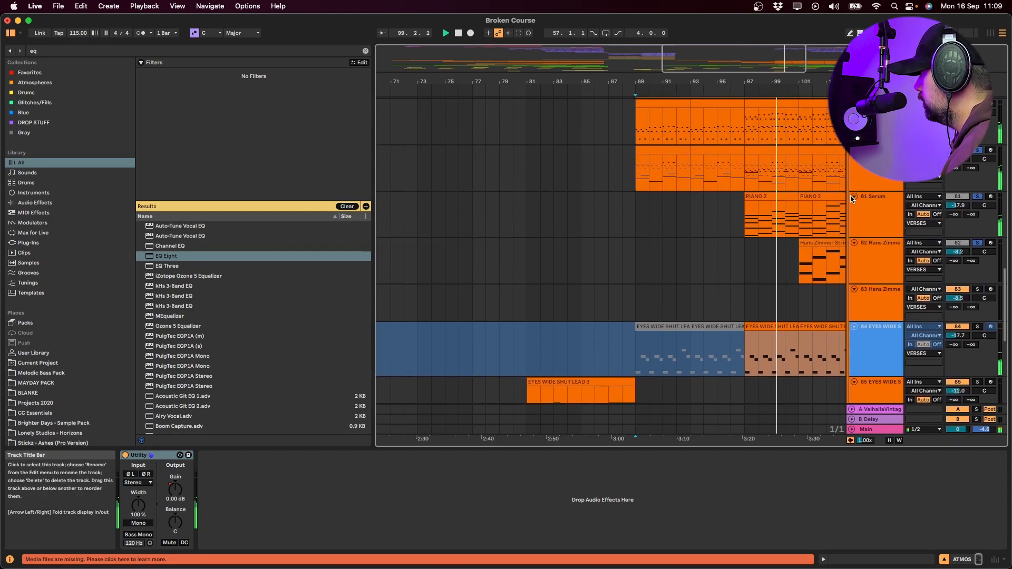
alt+click(853, 194)
scroll(844, 222, left, 4)
scroll(844, 221, right, 10)
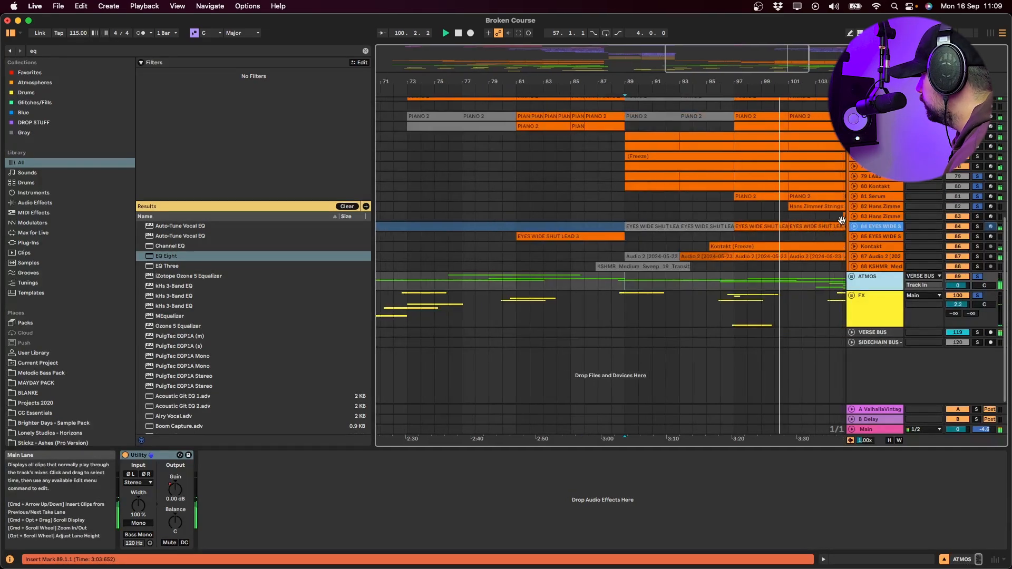
scroll(787, 264, up, 4)
scroll(786, 264, up, 5)
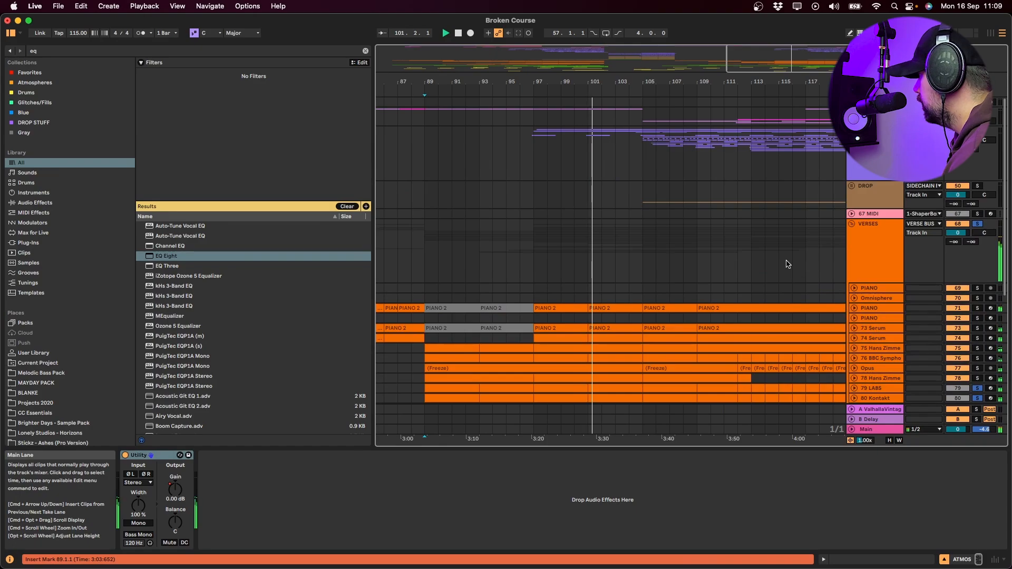
- Clear the solos, fold the VERSES group and play the full build-up from bar 103, then bar 111
click(855, 161)
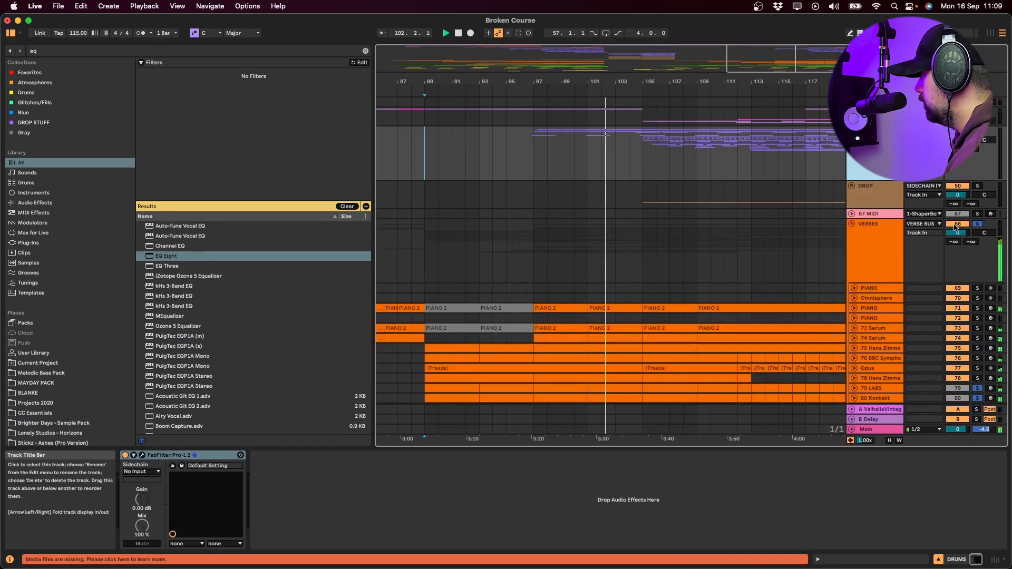
scroll(789, 267, down, 2)
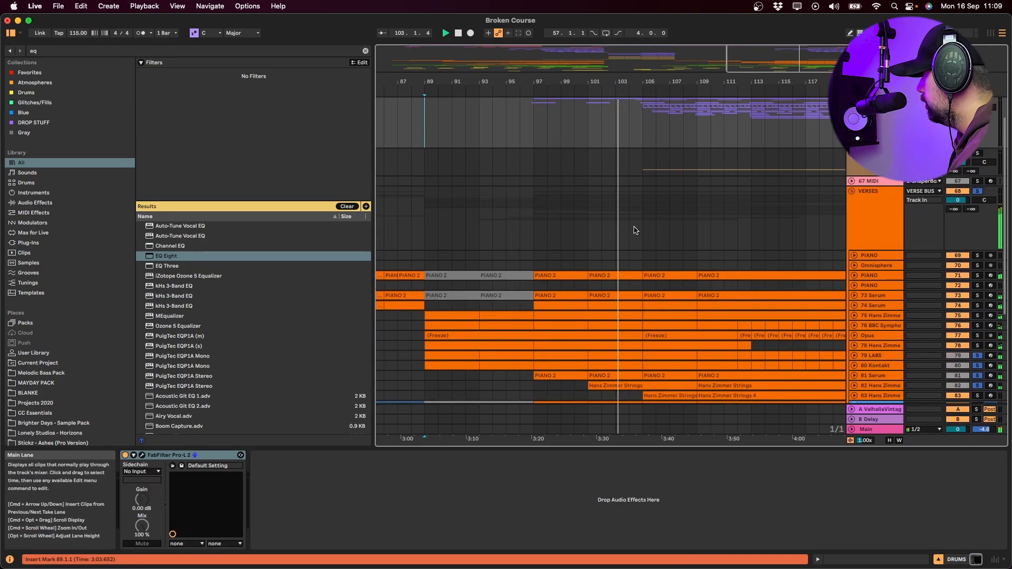
click(618, 224)
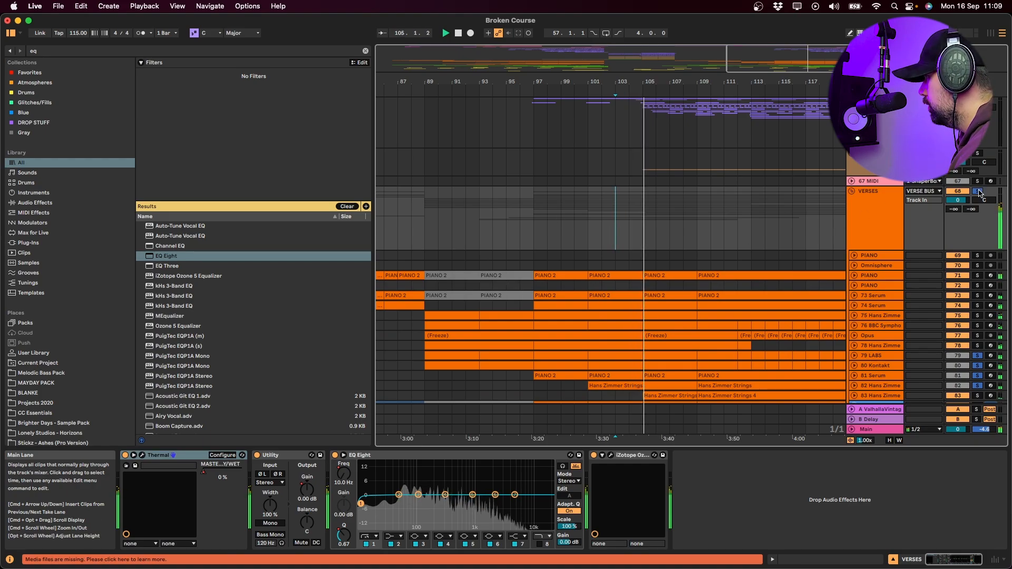
click(852, 192)
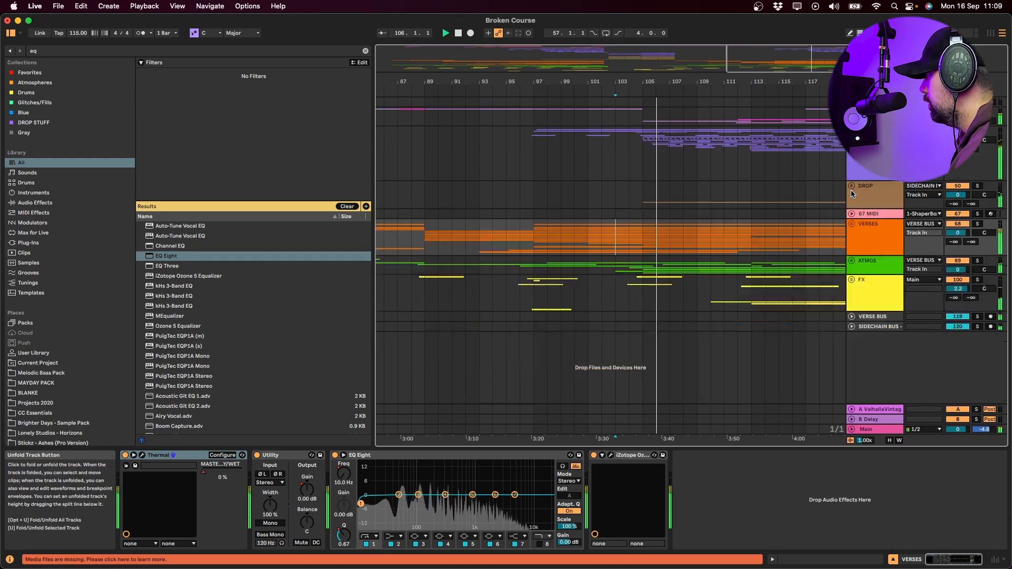
click(697, 245)
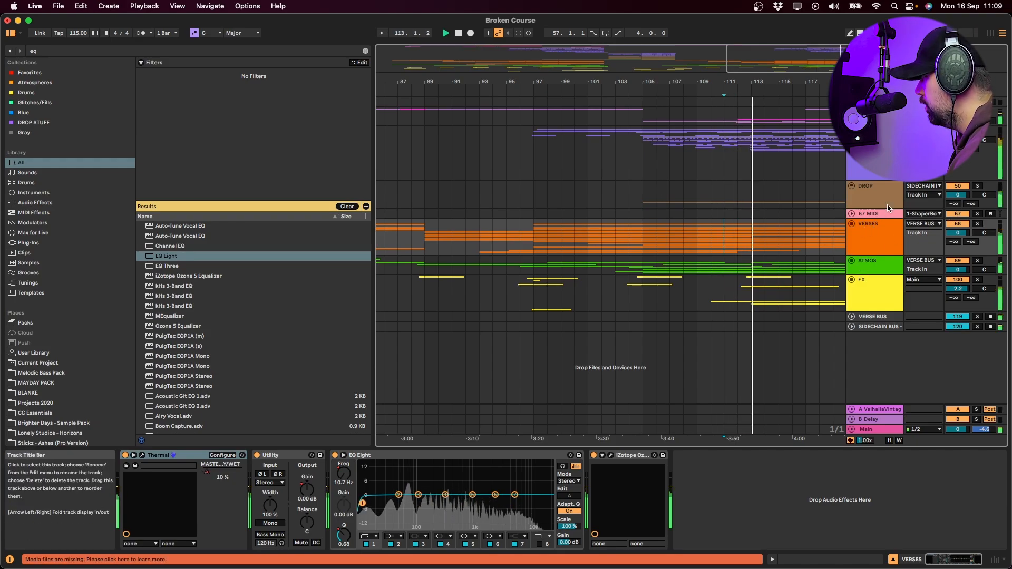
- Play the transition into the drop from bar 119 and briefly unfold the vocal group
scroll(653, 238, right, 5)
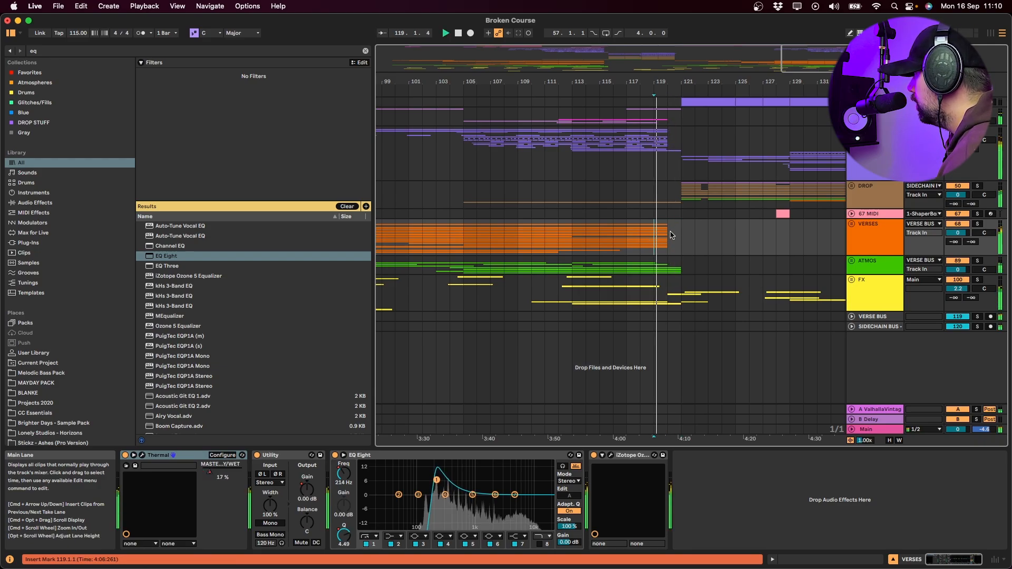
click(852, 112)
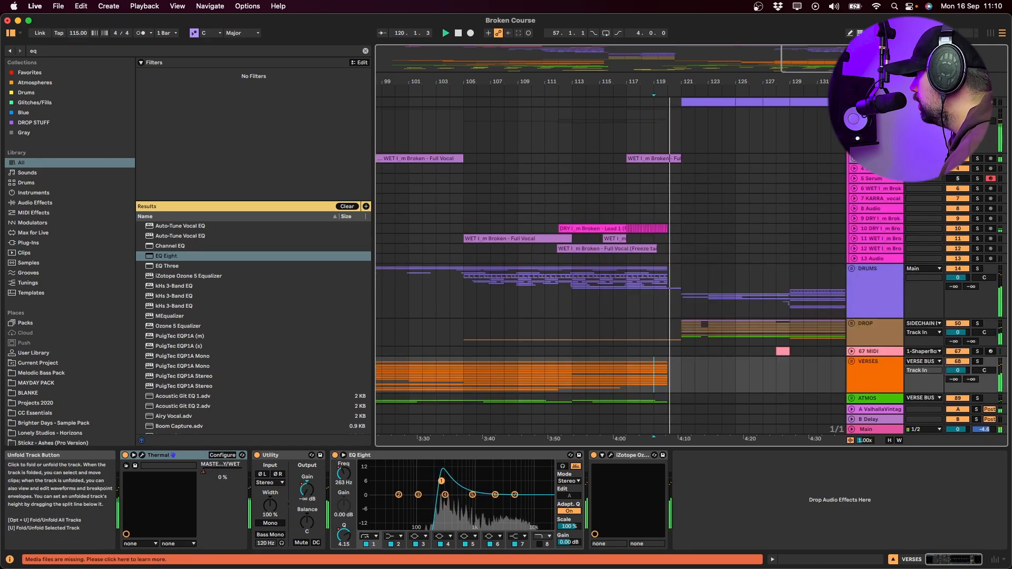
click(851, 112)
- Unfold the DROP group, solo it and play its opening from bar 121
click(862, 187)
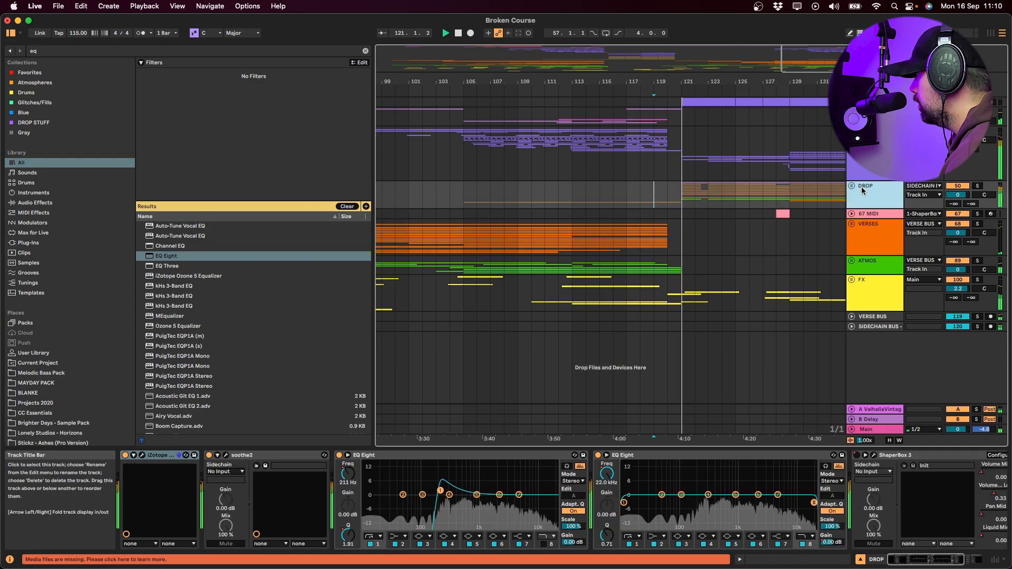
click(852, 187)
click(683, 211)
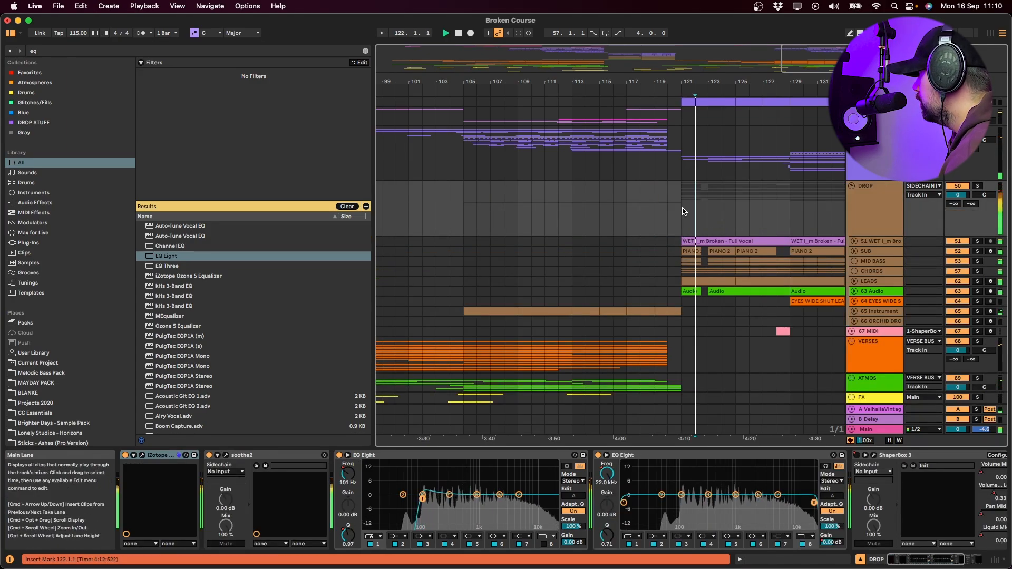
key(s)
key(space)
key(space)
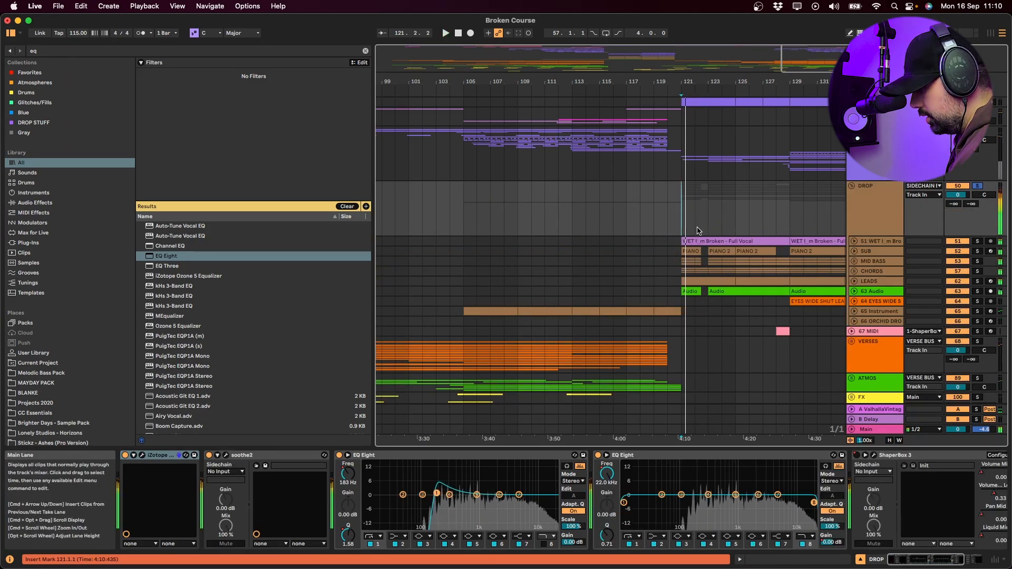
key(space)
- Solo the 33 Group of drums, play it from bar 121 and unfold its subgroups
key(plus)
key(plus)
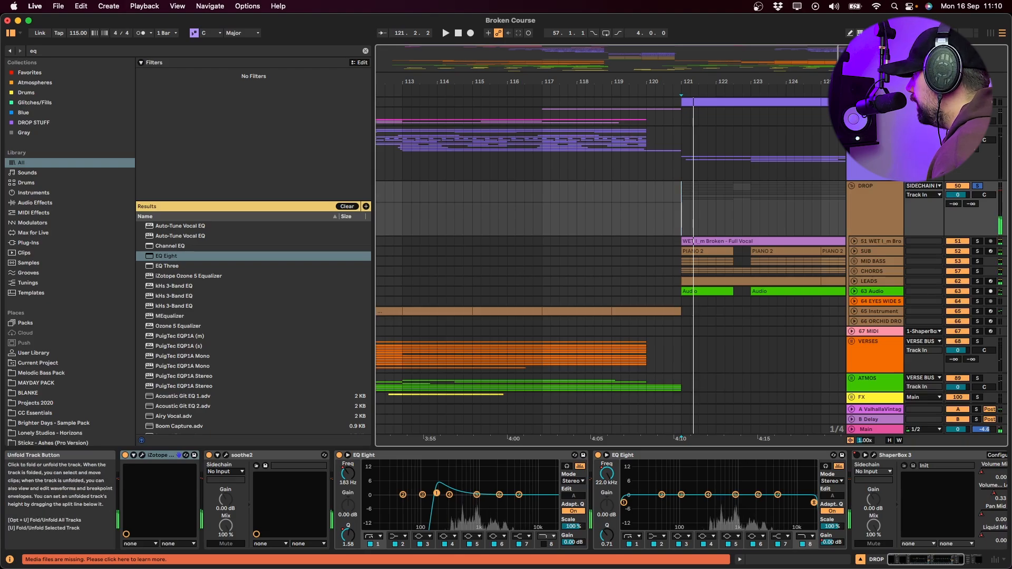
scroll(985, 199, up, 3)
click(984, 199)
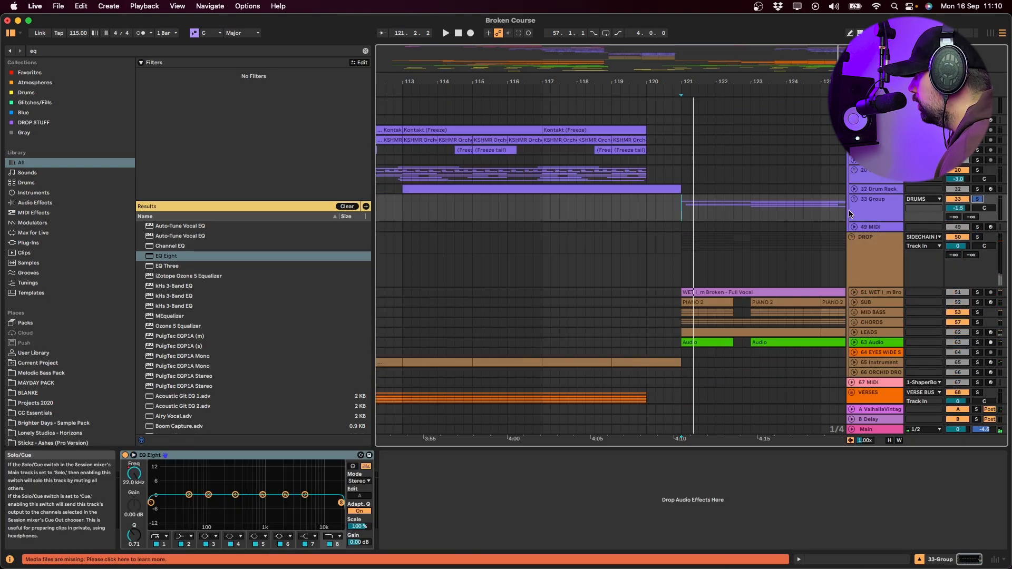
key(space)
click(854, 199)
scroll(853, 224, down, 2)
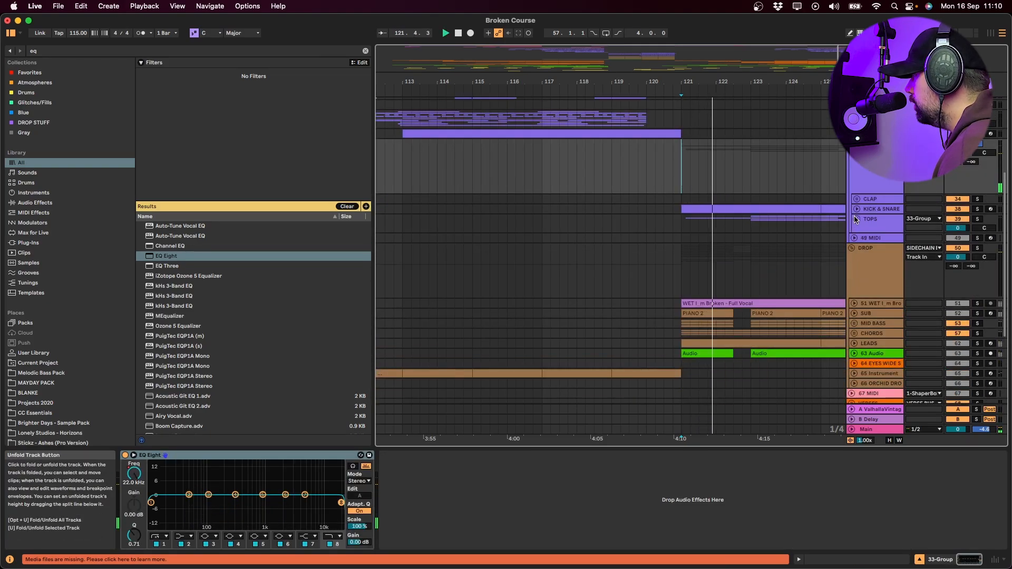
- Unfold the tracks of the 33 Group to view its TOPS, KICK & SNARE and CLAP parts during playback
click(854, 220)
scroll(843, 235, down, 3)
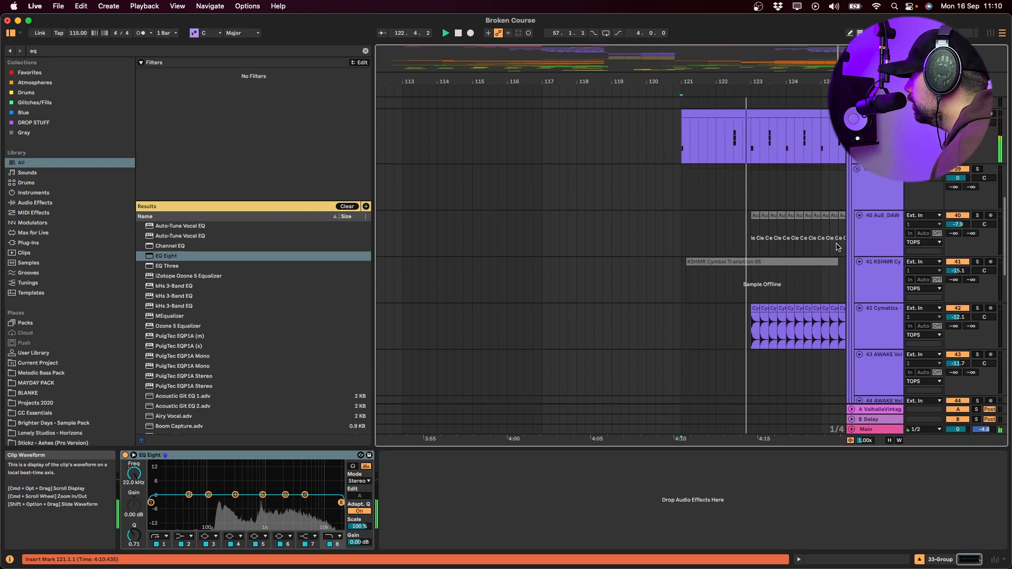
scroll(839, 246, up, 4)
key(space)
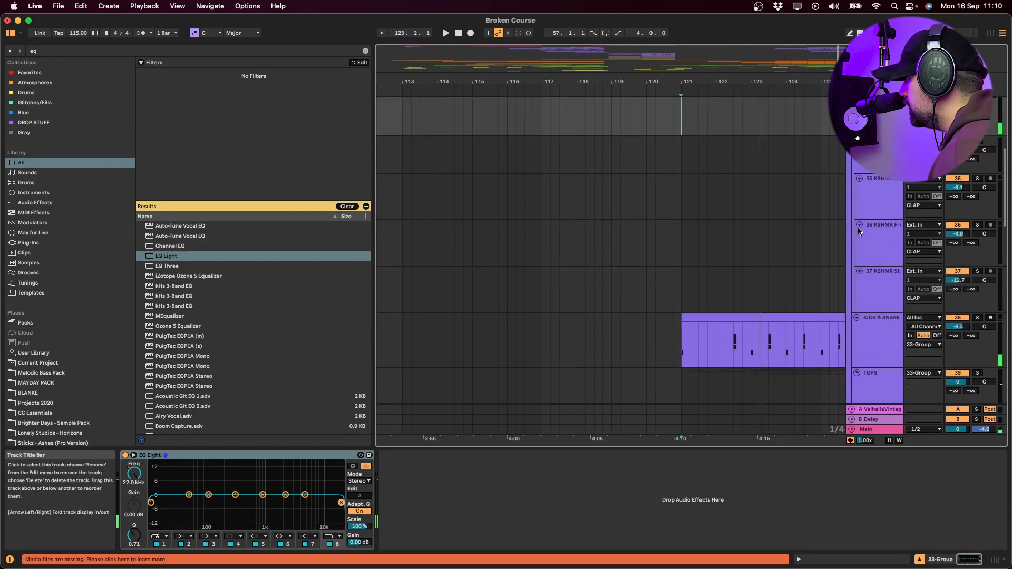
- Return to the DROP group, solo it and play it again from bar 121
scroll(822, 274, down, 4)
scroll(815, 294, down, 5)
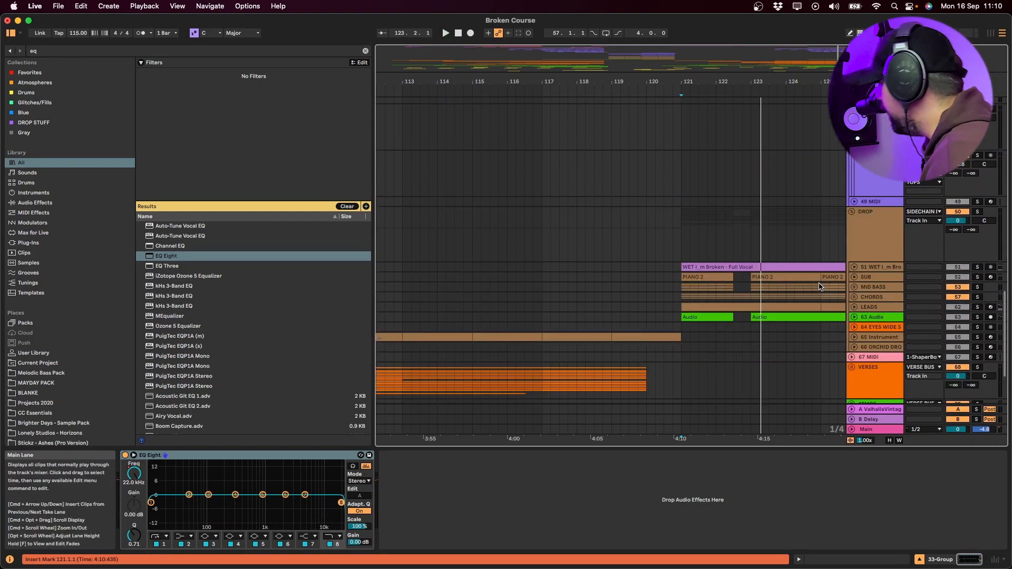
click(875, 131)
click(689, 158)
key(space)
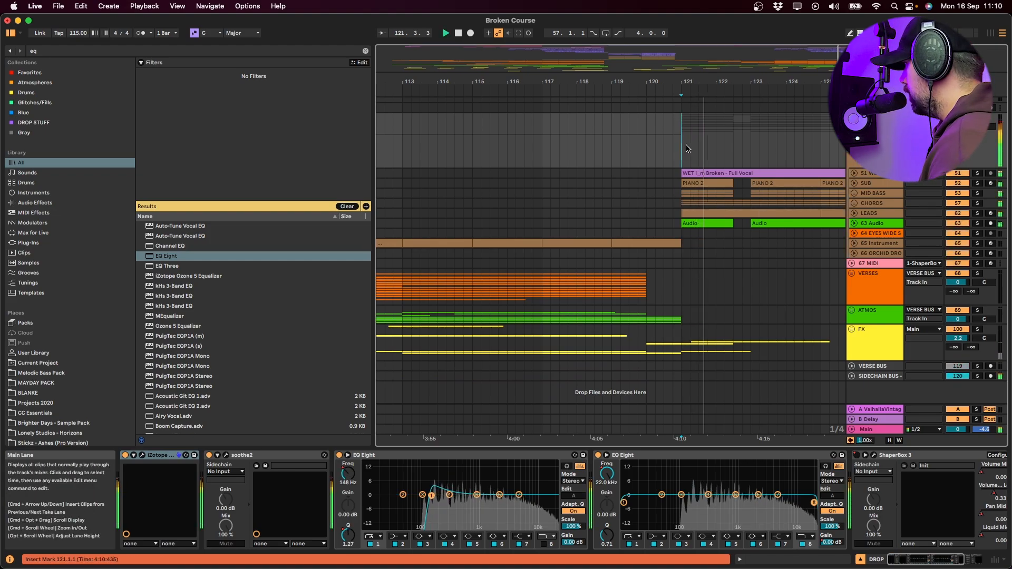
- Show the filter frequency automation of the DROP group's first EQ Eight and set the insert mark at bar 121
click(348, 474)
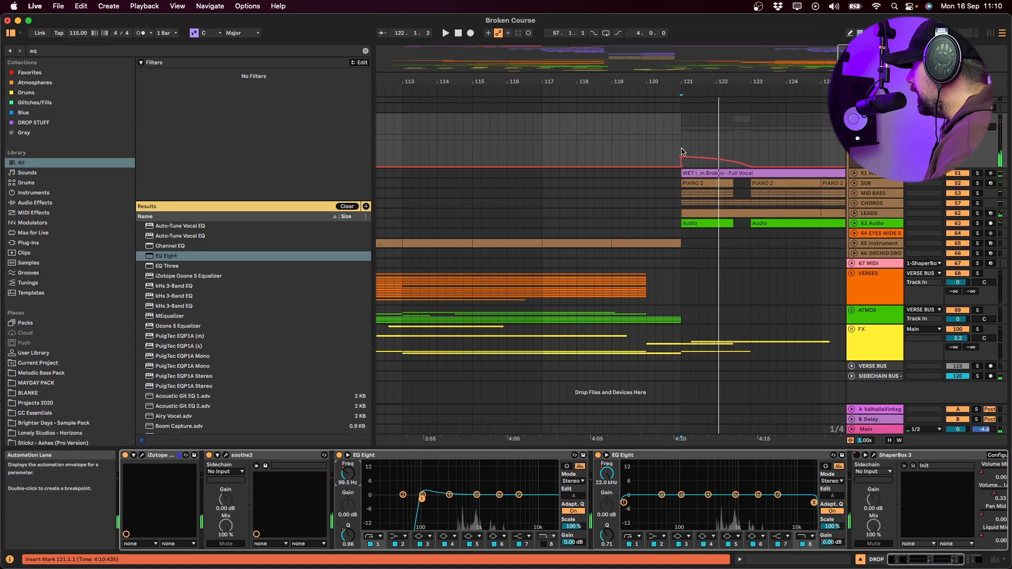
click(683, 151)
key(space)
- Play the drop with the first EQ Eight bypassed, then reactivate it and lower its first filter to 10 Hz
click(339, 456)
key(space)
key(space)
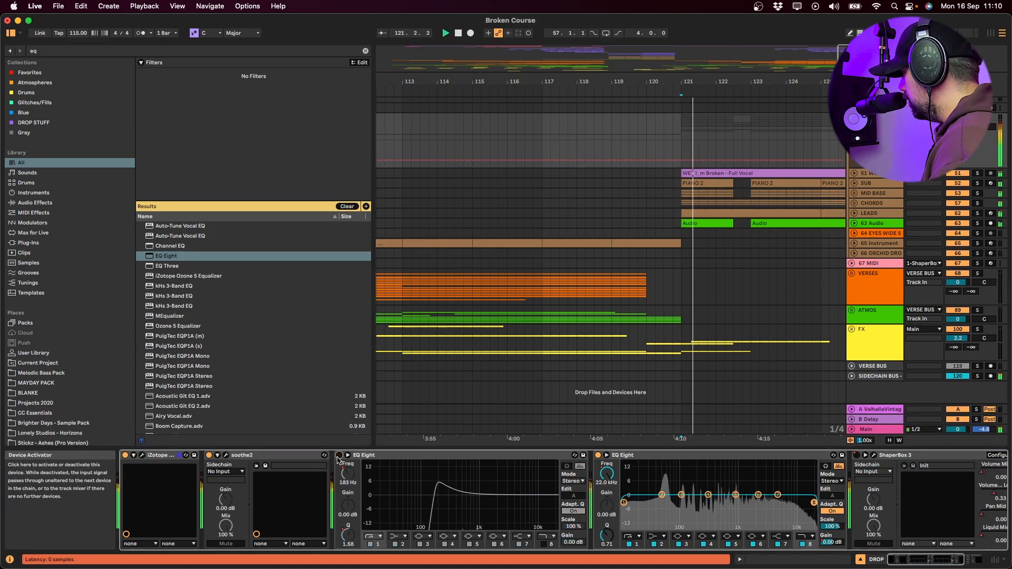
click(339, 456)
drag(435, 495, 365, 503)
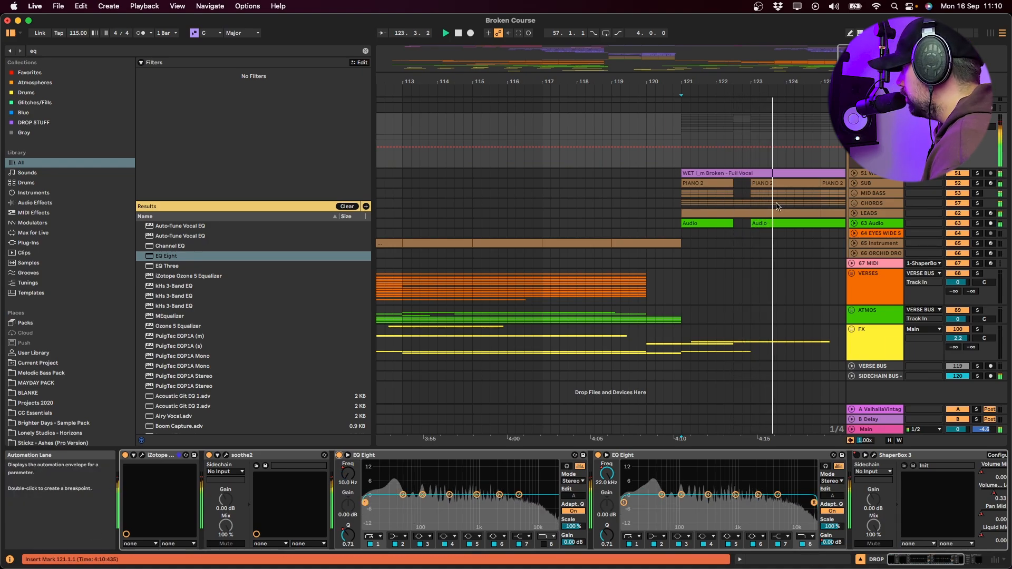
- Mark the gap from 122.3.1 to 123.1.1 in the DROP group and its SUB and MID BASS tracks, and clear the solo
drag(732, 161, 749, 164)
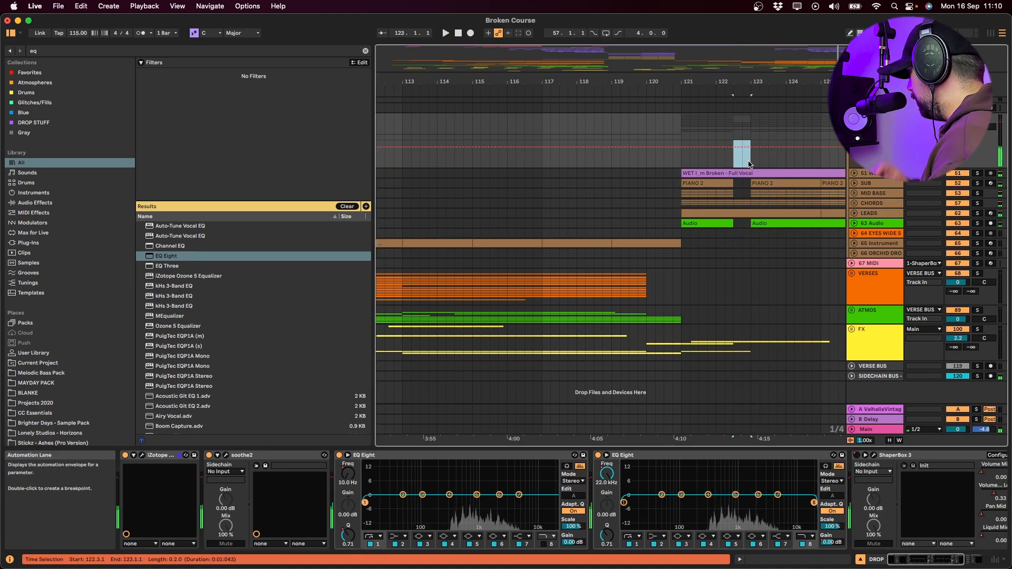
click(958, 365)
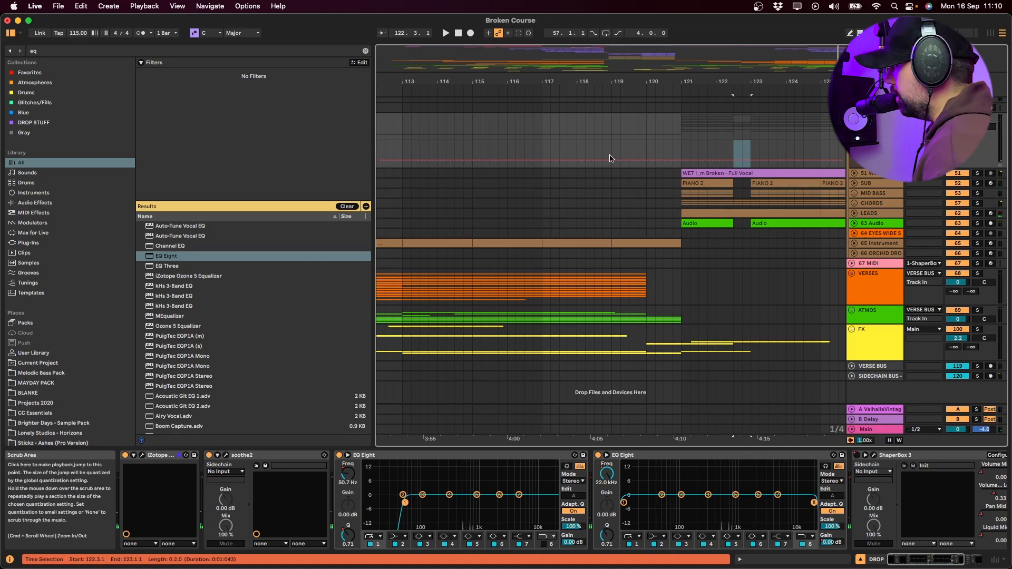
drag(737, 186, 748, 193)
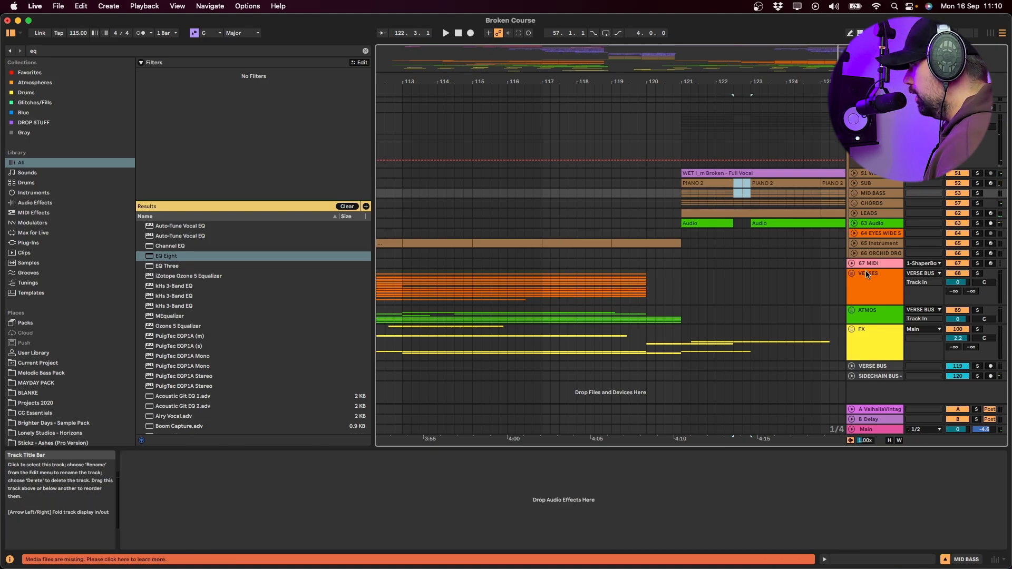
drag(682, 148, 744, 167)
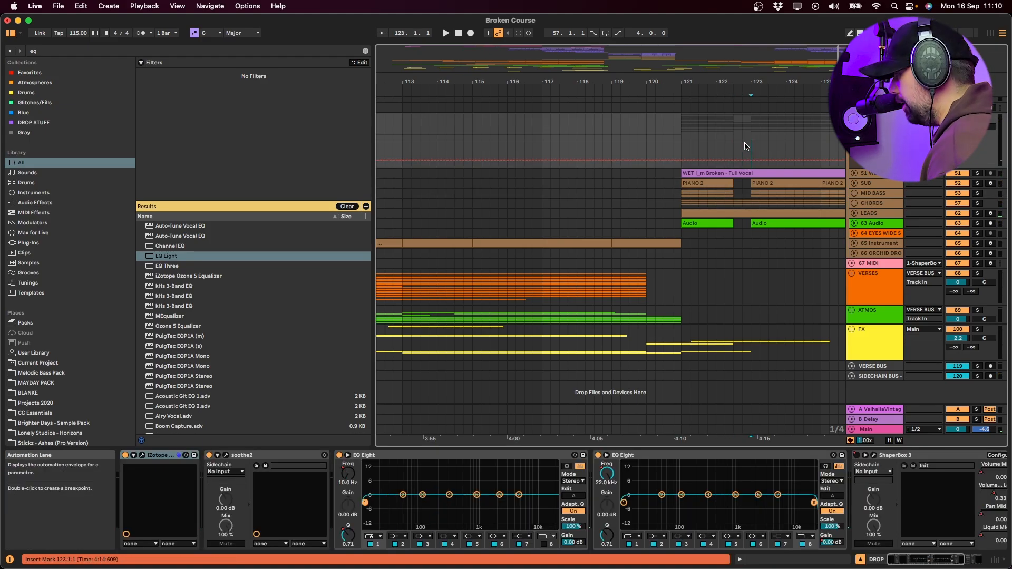
- Solo the FX group, play it from bar 121 and unfold its tracks
click(751, 342)
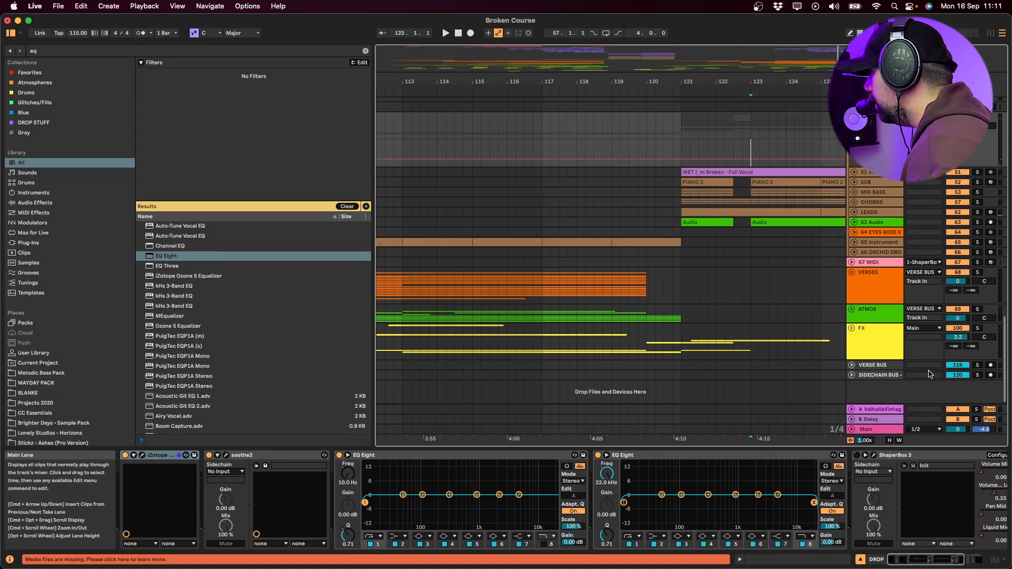
click(977, 328)
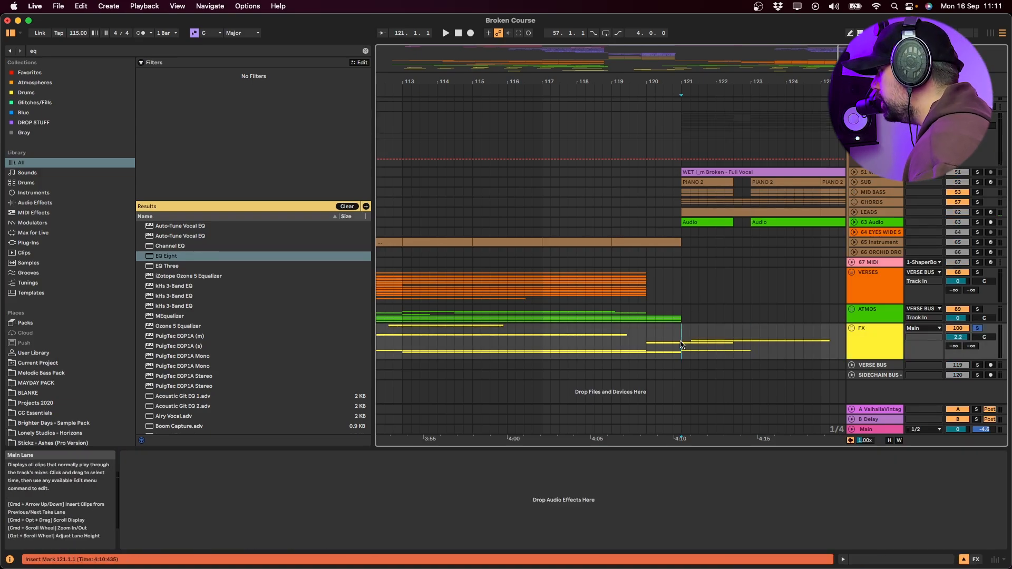
key(space)
click(852, 328)
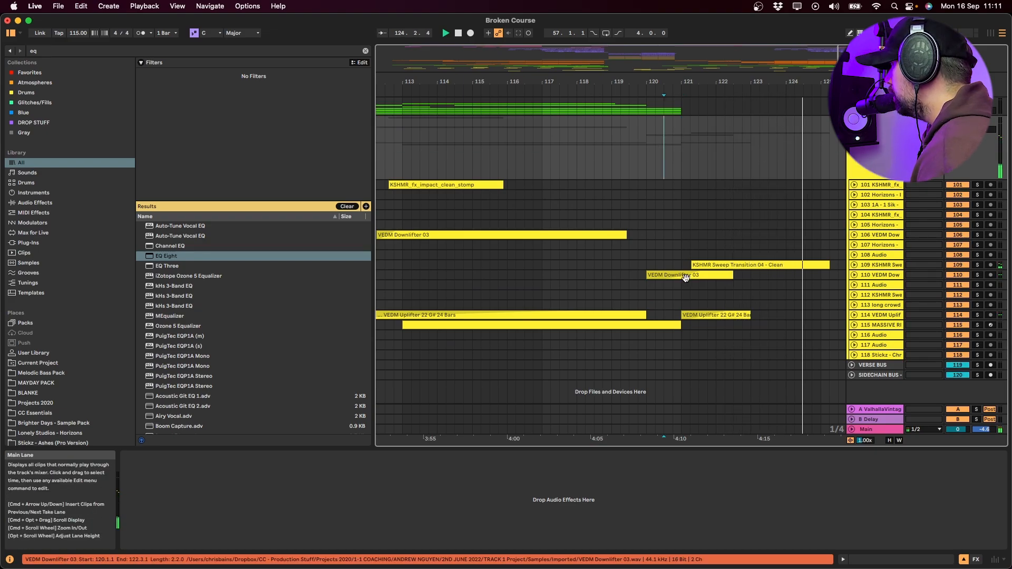
- Fold the open groups, clear the FX solo and set the insert mark at bar 122
scroll(735, 276, up, 15)
scroll(735, 276, up, 15)
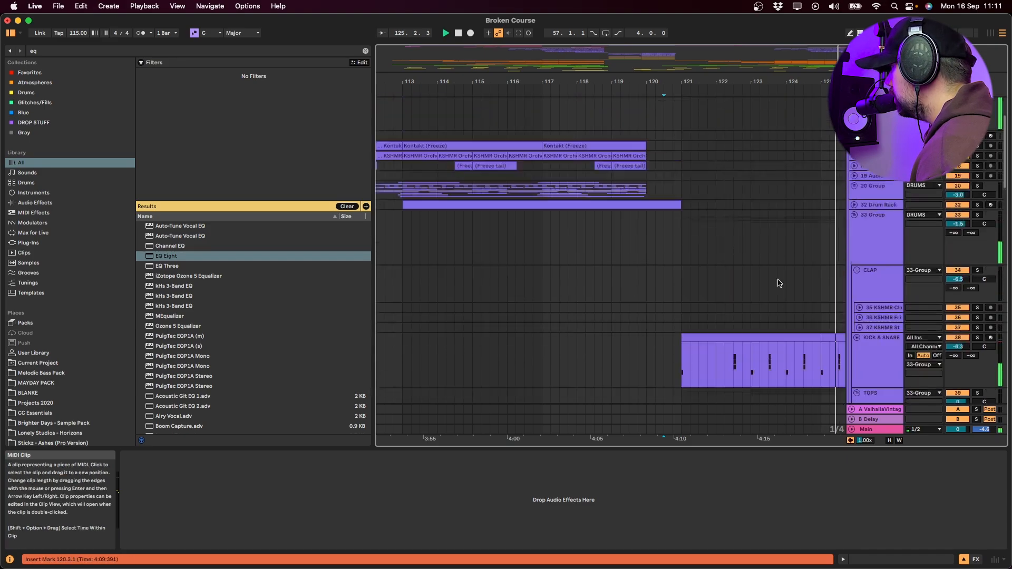
click(714, 206)
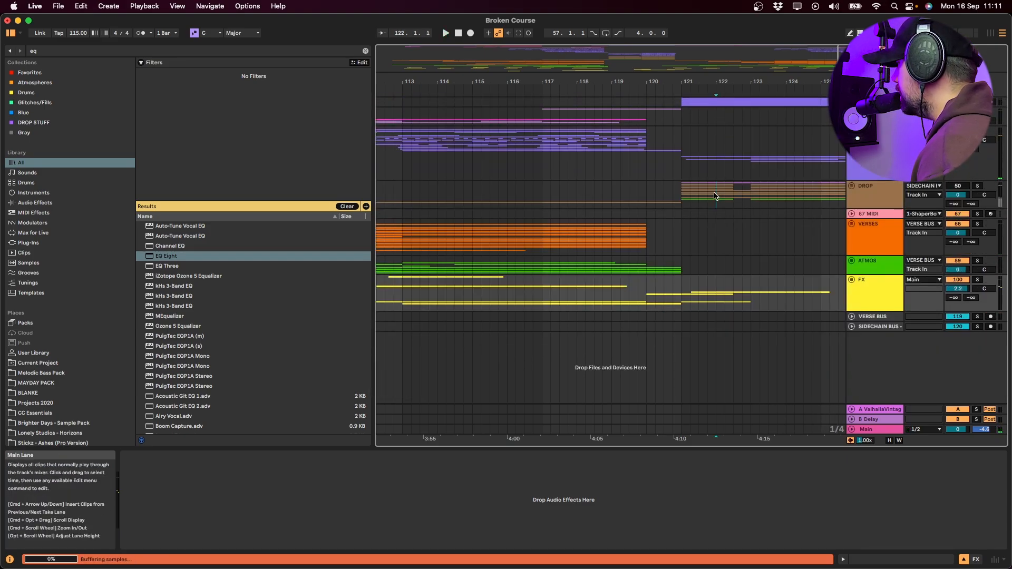
- Play the end of the drop from bar 136 in the DROP group
scroll(714, 207, down, 5)
scroll(714, 206, right, 3)
click(710, 206)
key(space)
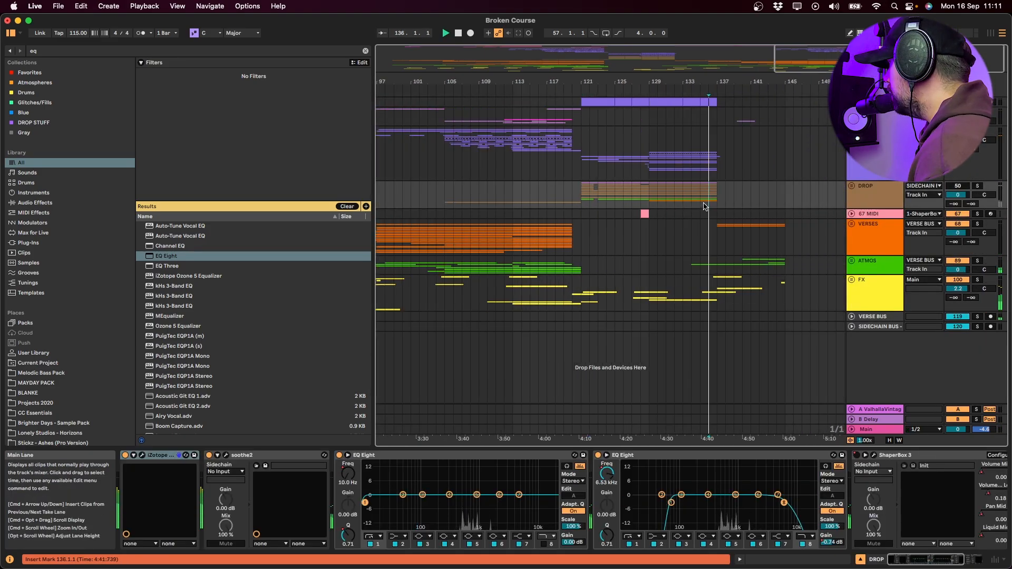
- Play the 67 MIDI clip at bar 128 in solo, switch the solo to the DROP group and reselect the clip
click(644, 214)
key(s)
key(space)
key(space)
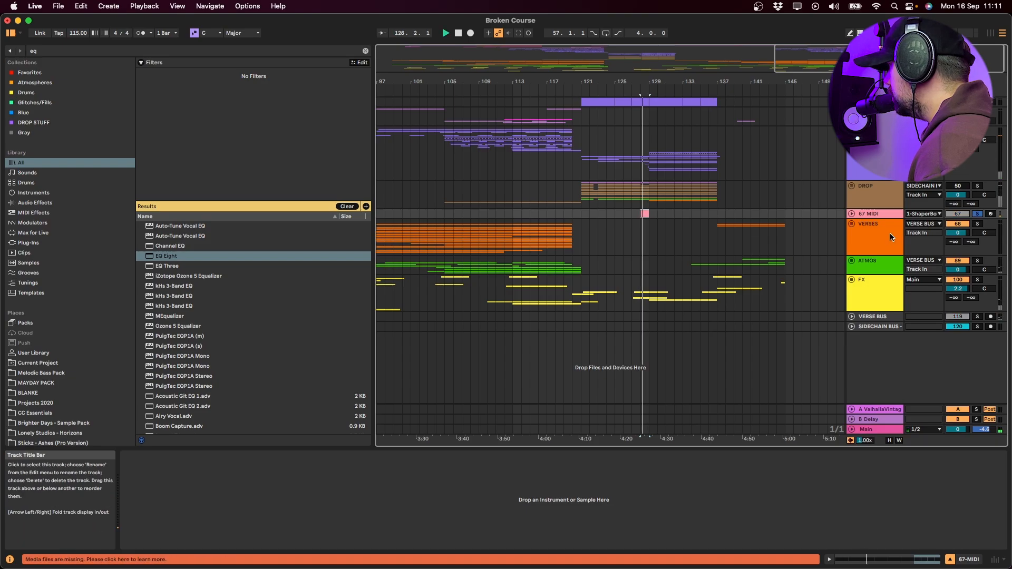
click(977, 186)
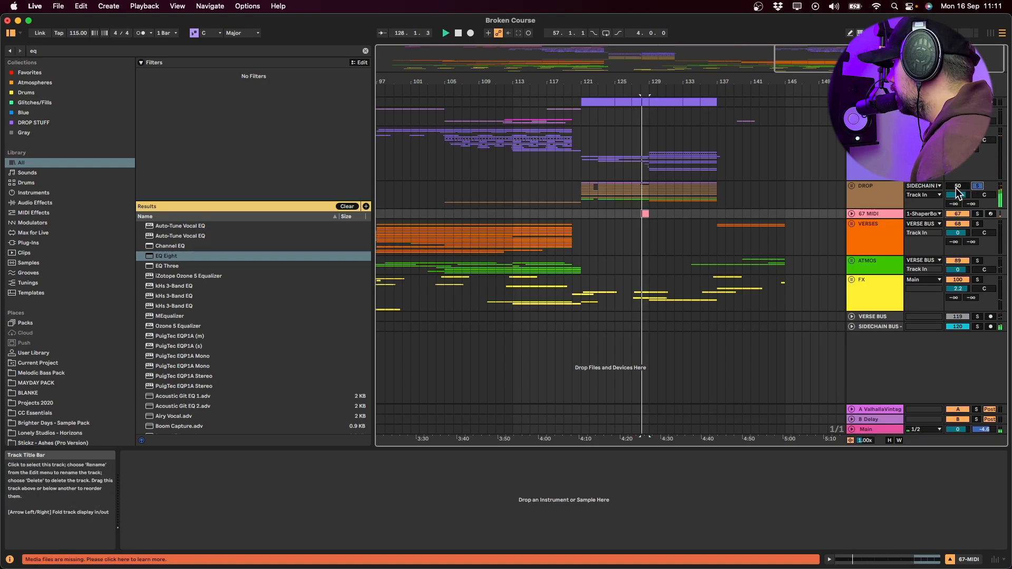
click(644, 210)
click(645, 214)
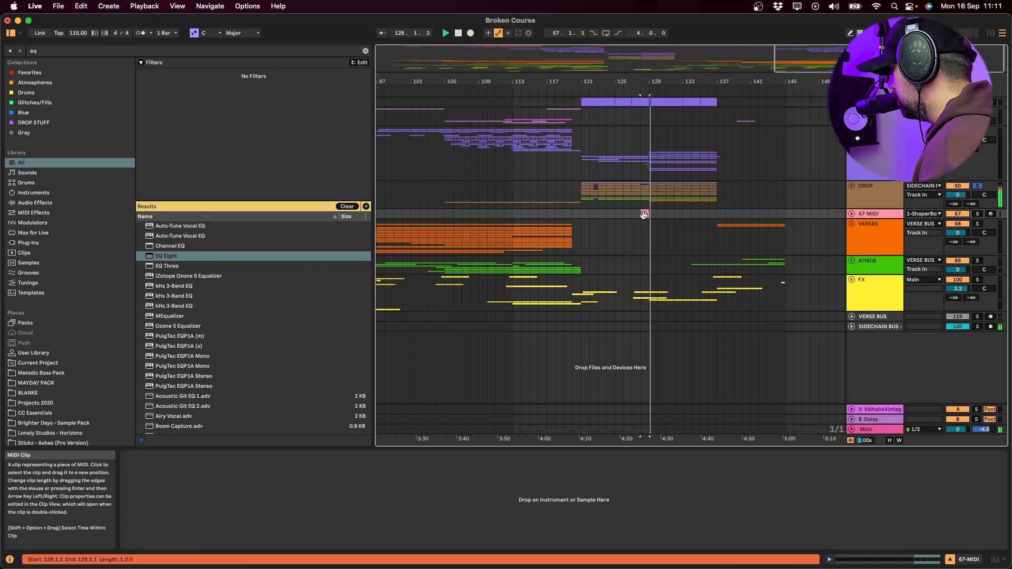
- Show the DROP group's devices, mark 128.1.1 to 128.4.1 in the group and play that spot
scroll(638, 227, up, 5)
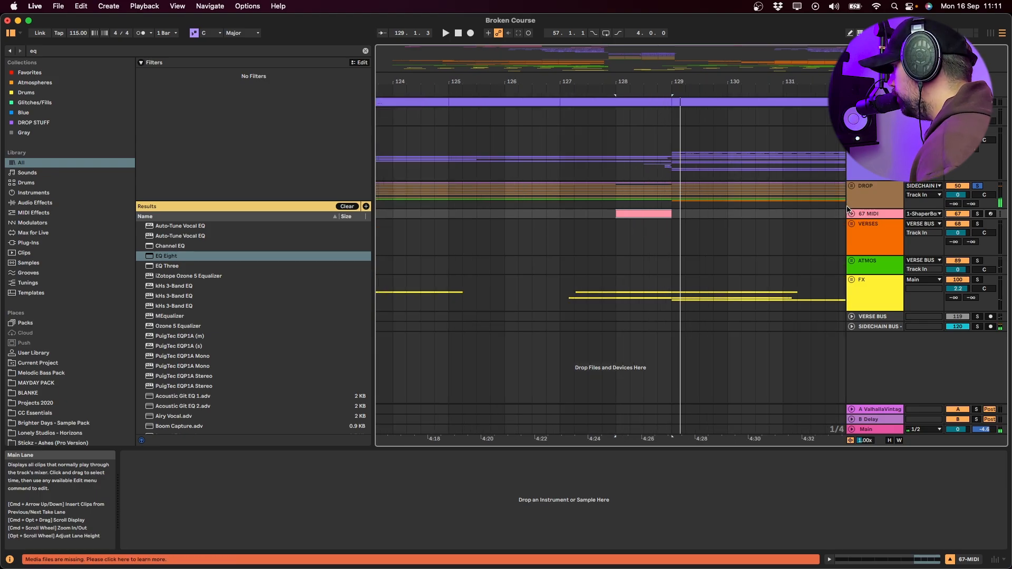
click(847, 208)
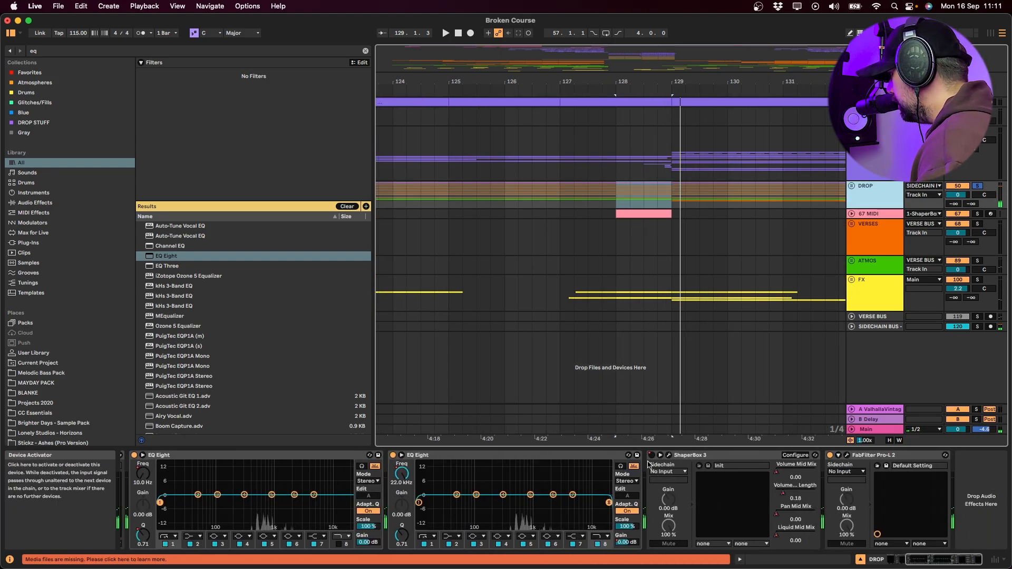
drag(617, 190, 657, 193)
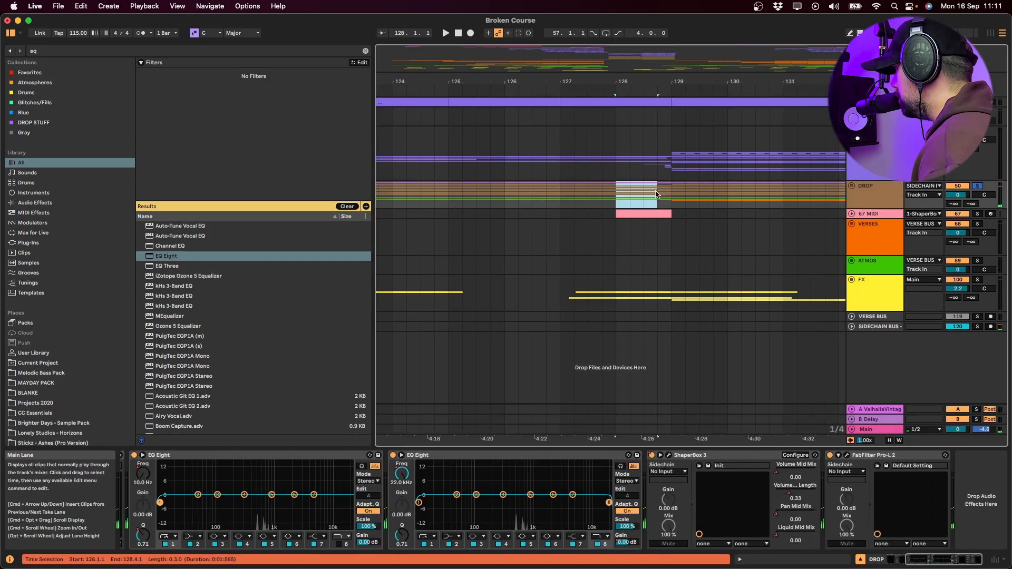
key(space)
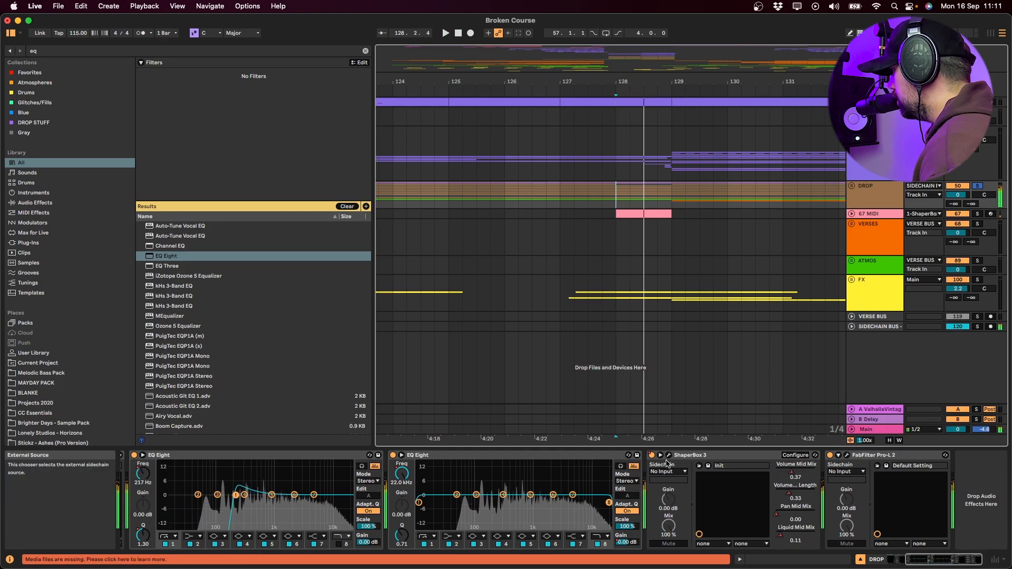
- Inspect the Volume, Pan and Liquid shapers of the DROP group's ShaperBox 3 while replaying bar 128, and close the plug-in window
click(669, 455)
click(267, 228)
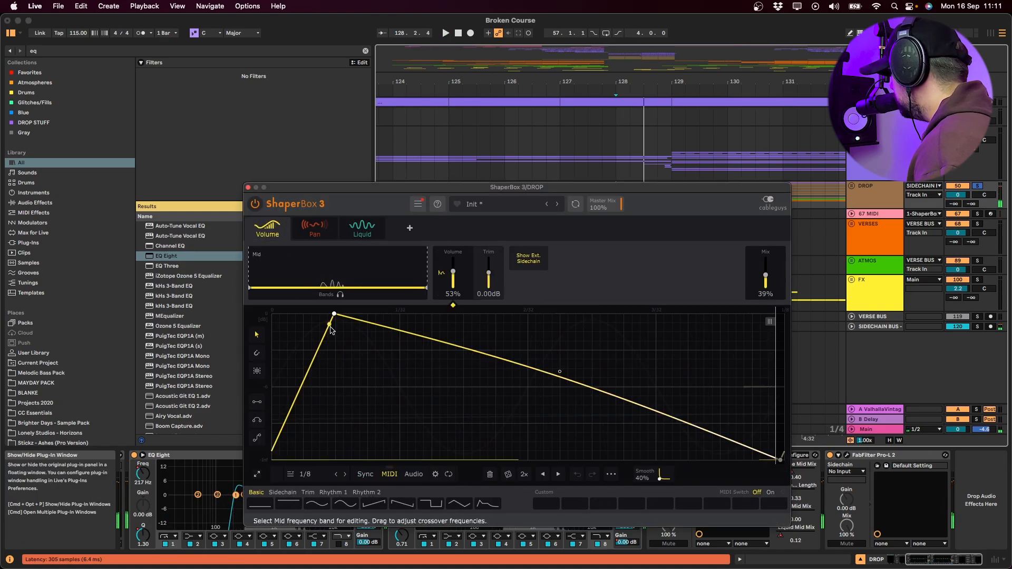
key(space)
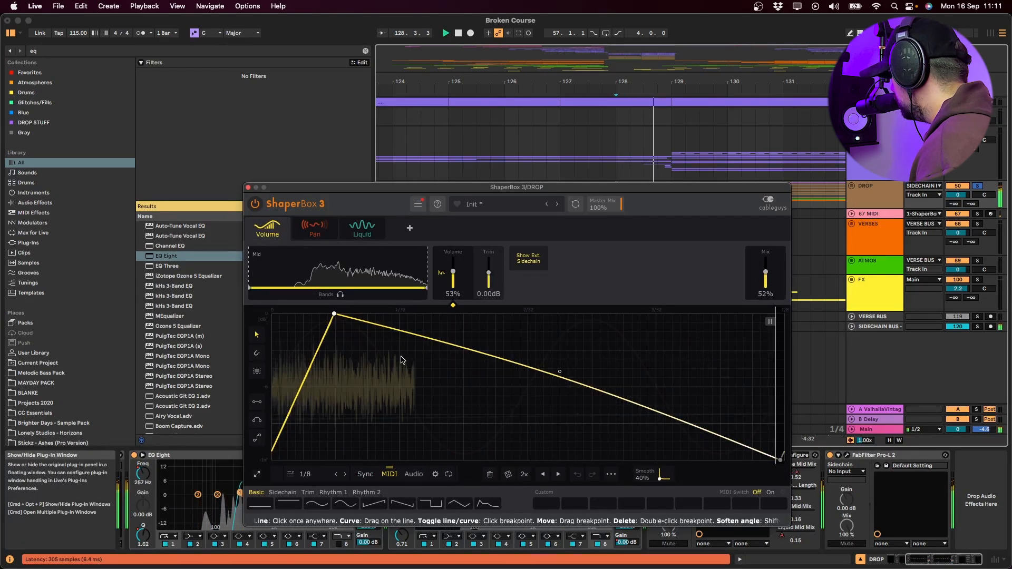
click(315, 230)
click(369, 235)
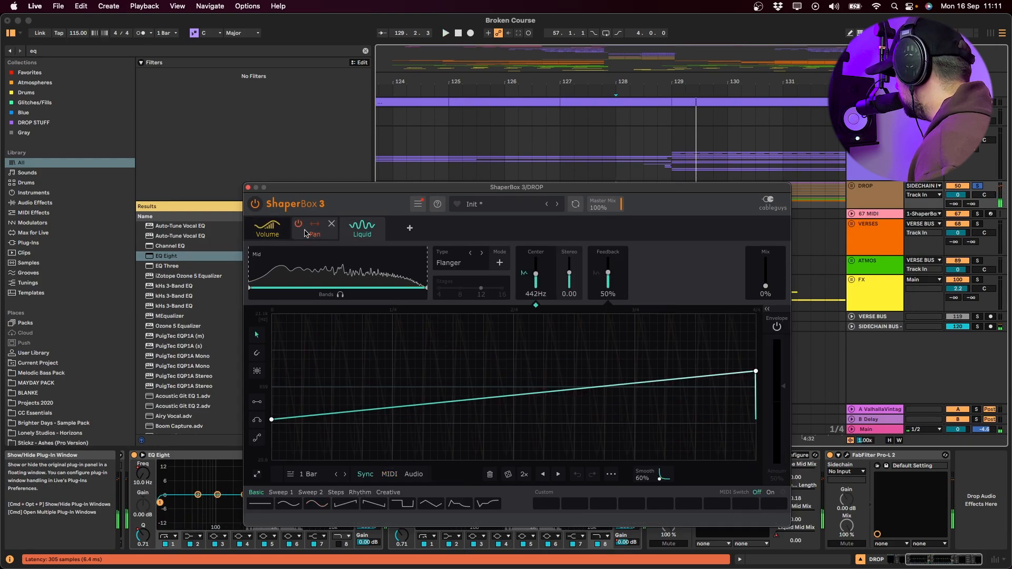
key(space)
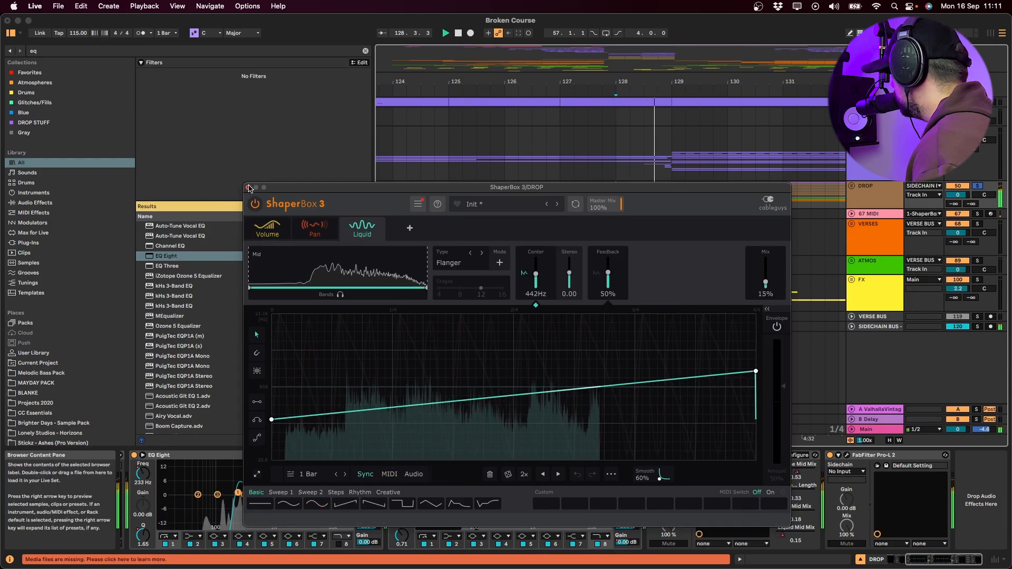
click(250, 188)
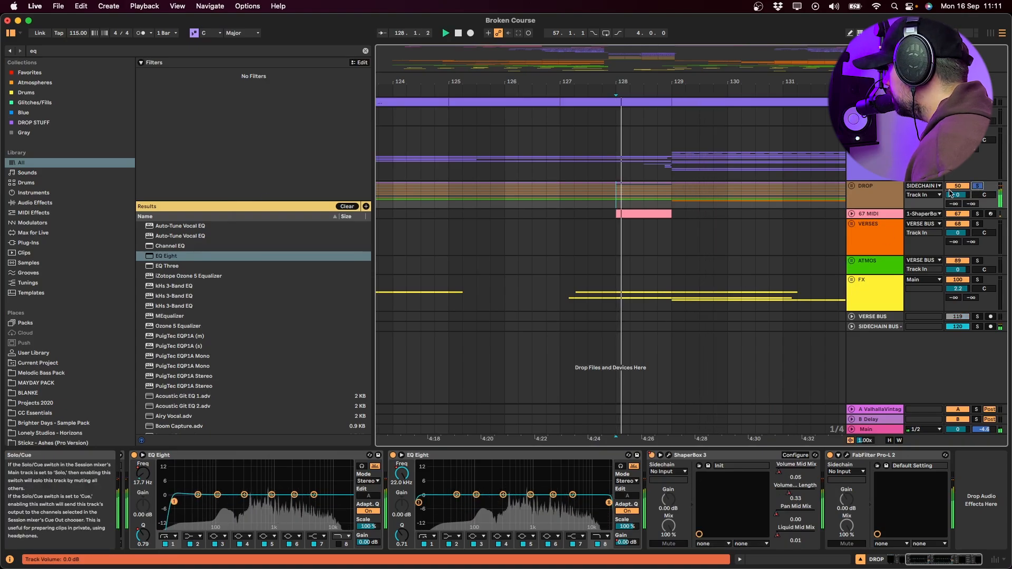
- Clear the DROP solo and play the full arrangement from bar 136 into the outro
click(972, 187)
click(777, 196)
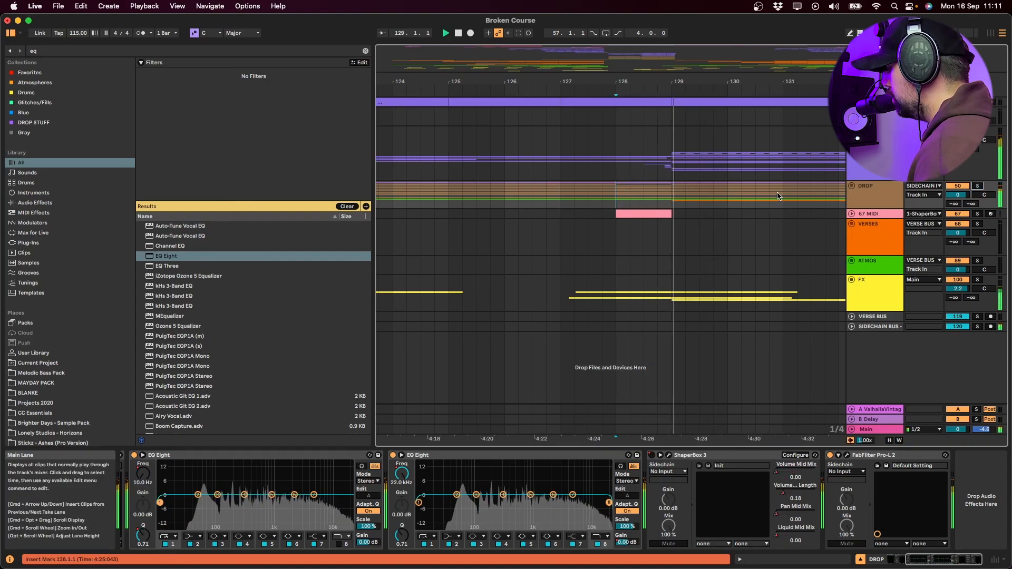
scroll(777, 196, down, 5)
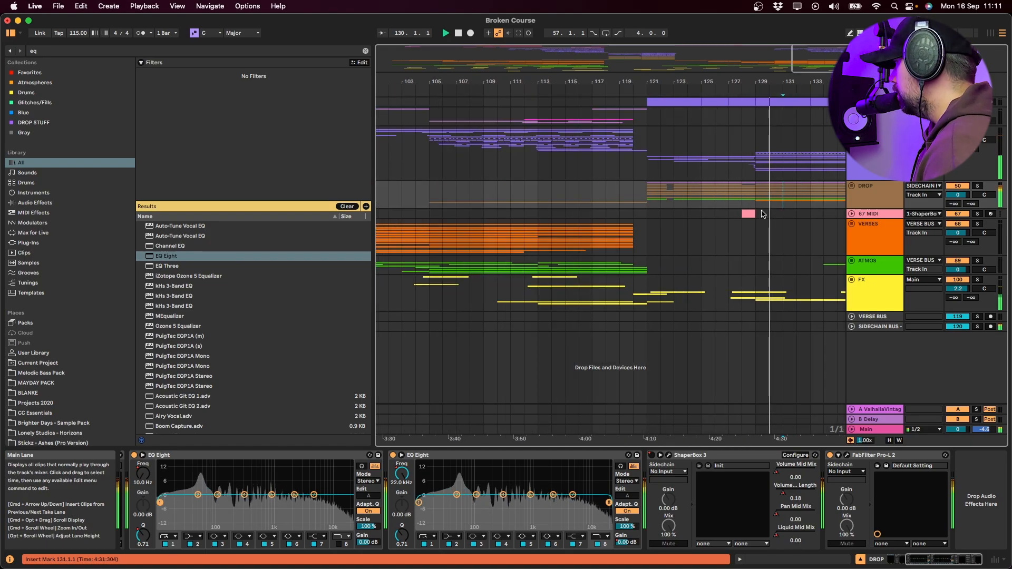
scroll(766, 213, right, 5)
click(704, 193)
key(space)
key(space)
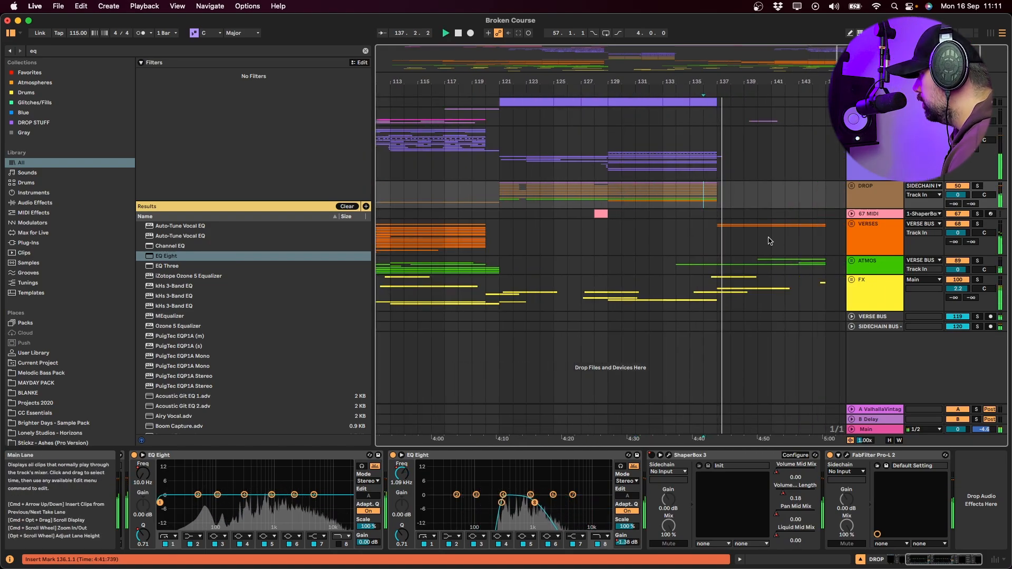
- Solo the VERSES group from bar 137, unfold it and expand all of its tracks
click(727, 246)
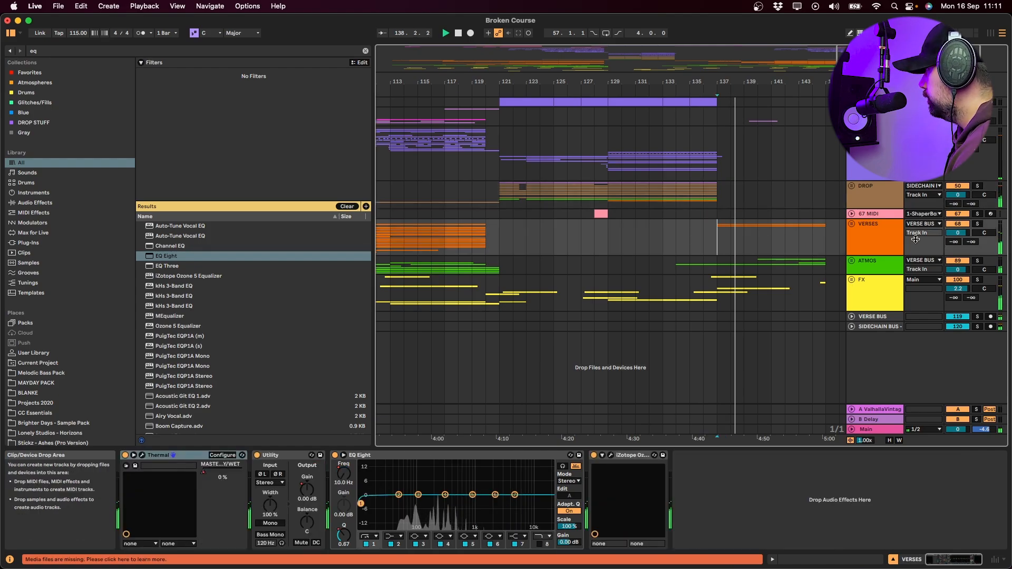
click(855, 234)
click(851, 224)
scroll(843, 298, down, 3)
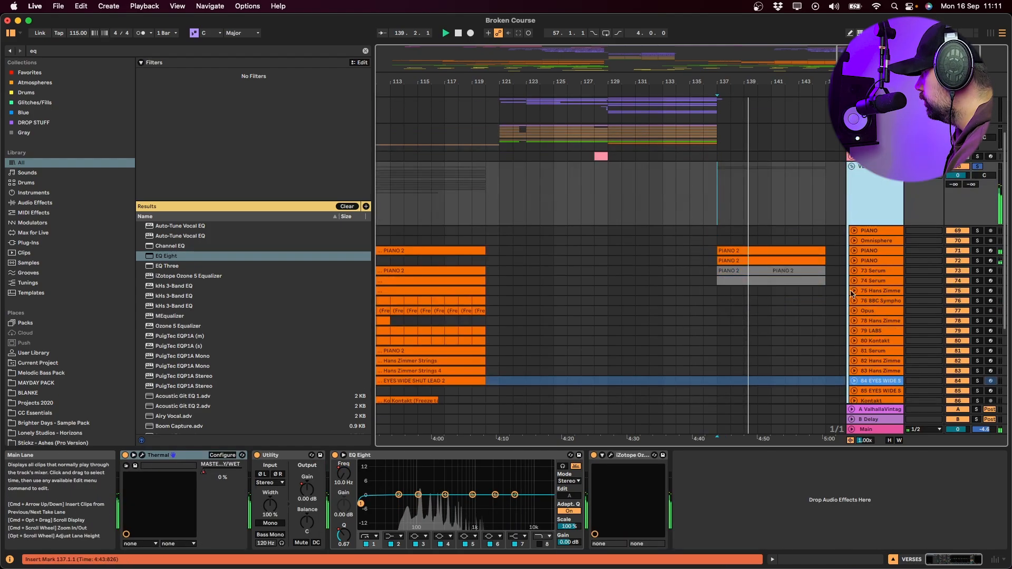
click(858, 251)
alt+click(854, 251)
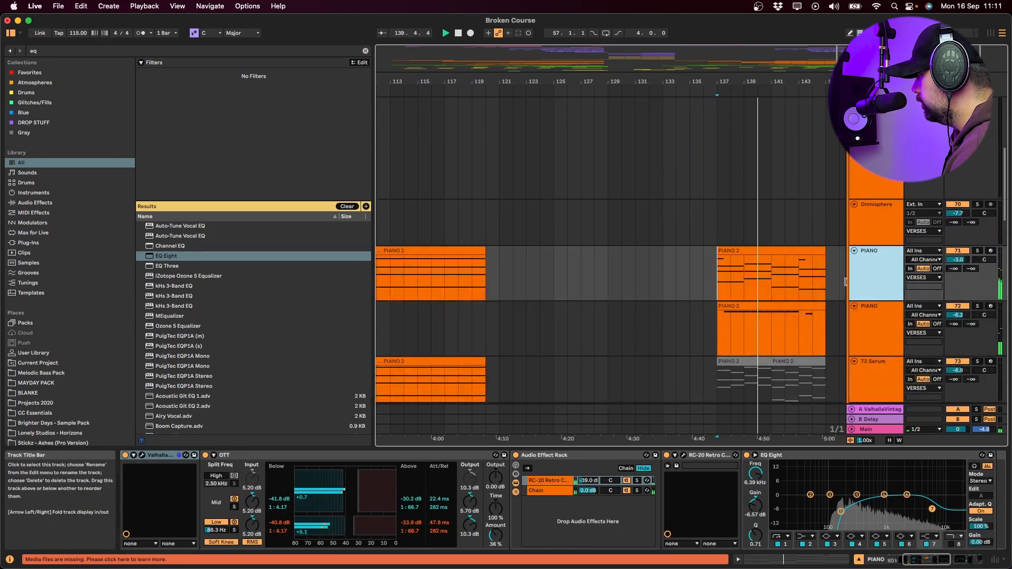
- Audition the two outro PIANO clips and mark 143.1.1 to 143.3.1 in the upper one
click(785, 314)
click(979, 306)
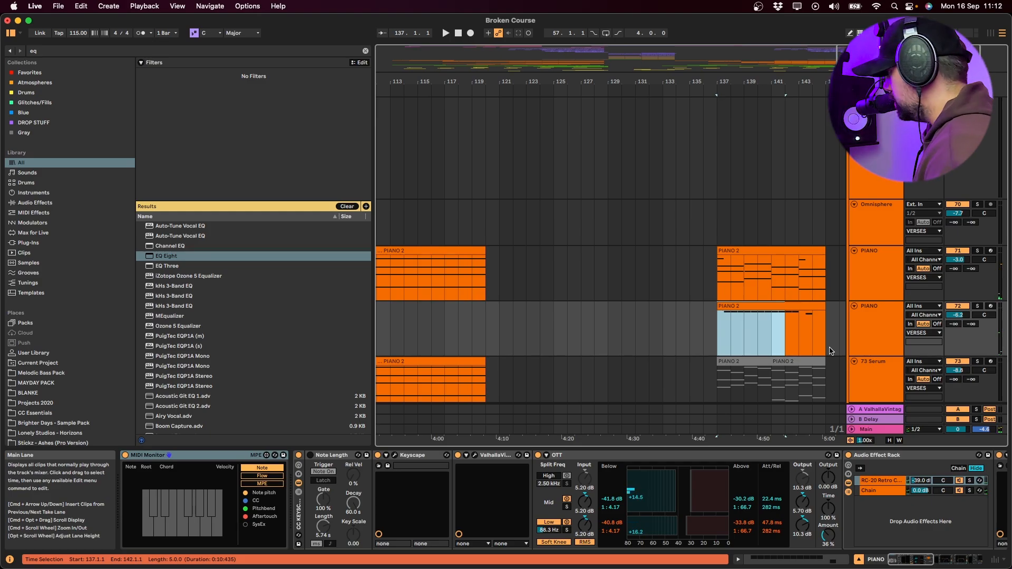
click(792, 279)
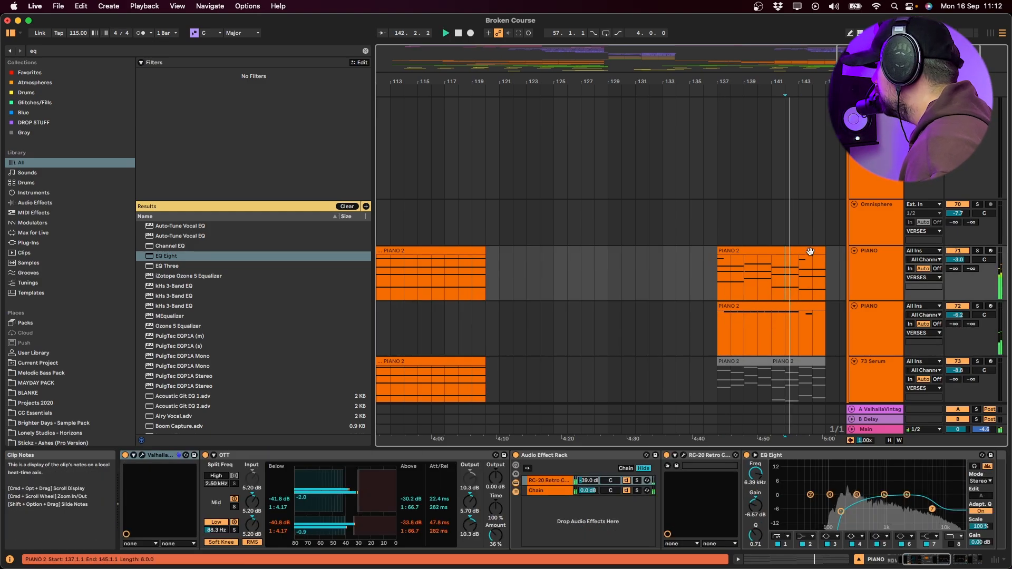
double_click(800, 261)
click(848, 269)
key(shift+Tab)
scroll(786, 279, right, 3)
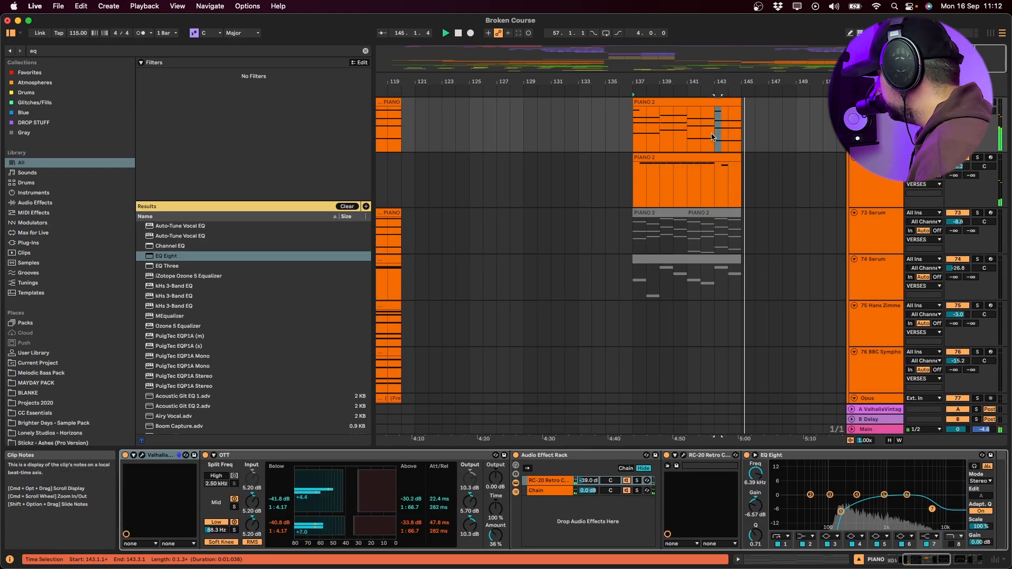
- Solo and play the ATMOS group from bar 144, add the FX group to the solo and unfold it
scroll(747, 236, down, 15)
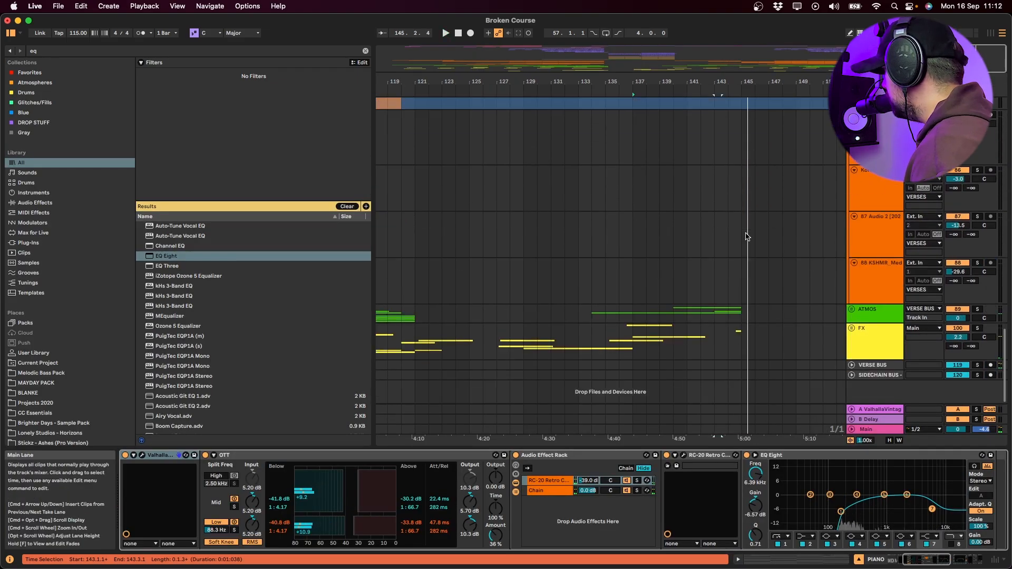
click(718, 311)
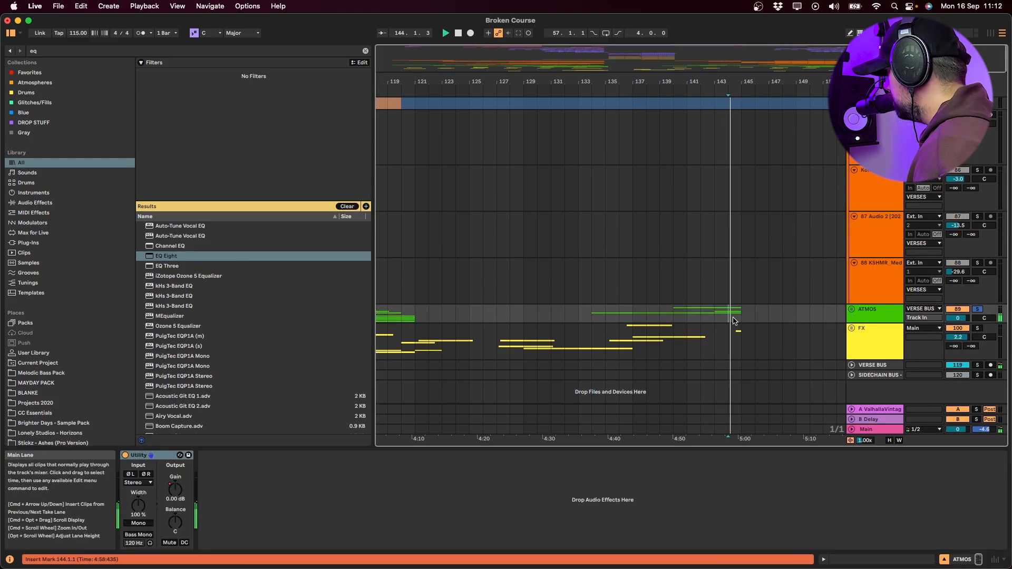
click(738, 338)
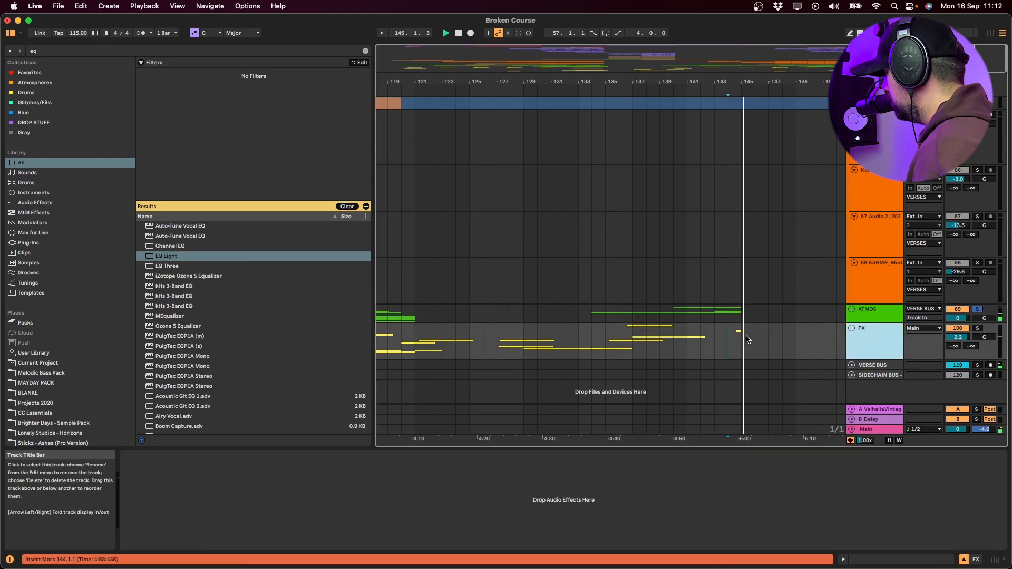
key(u)
click(730, 348)
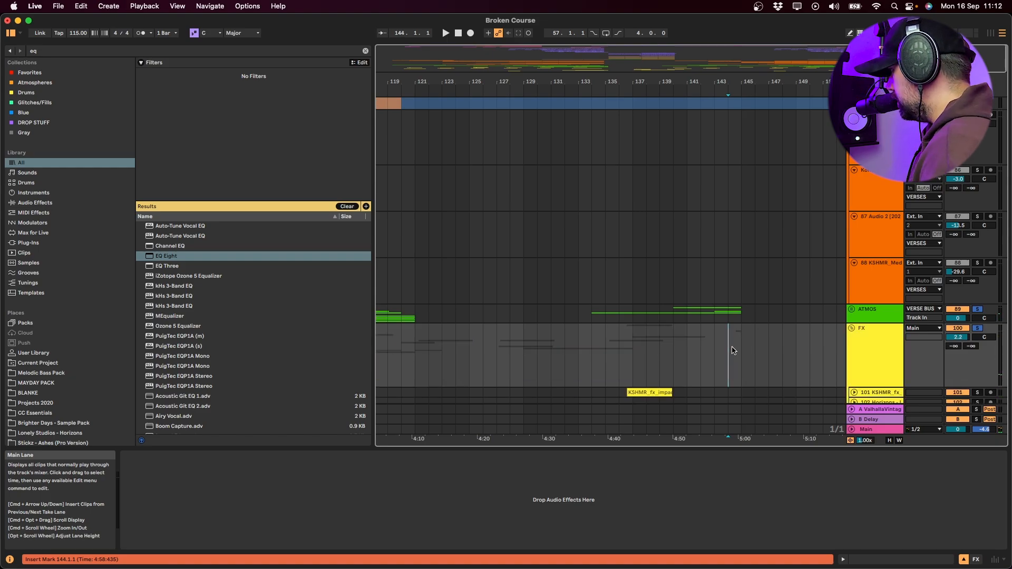
- Zoom in on bar 144 and audition the KSHMR impact clip in the FX group from 144.4.1
key(plus)
key(plus)
key(plus)
key(plus)
scroll(766, 355, down, 5)
scroll(766, 355, down, 2)
key(space)
click(796, 265)
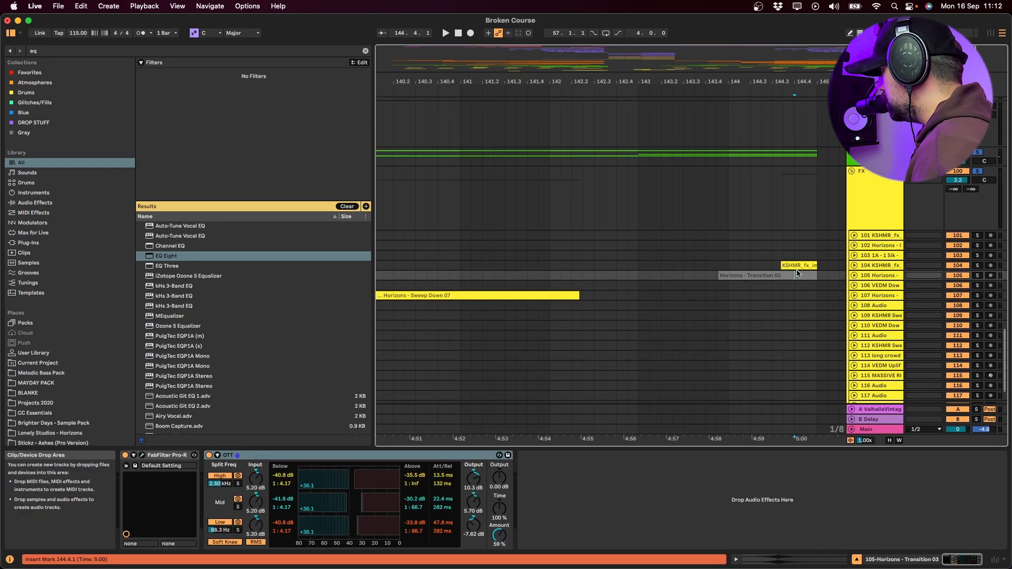
click(979, 266)
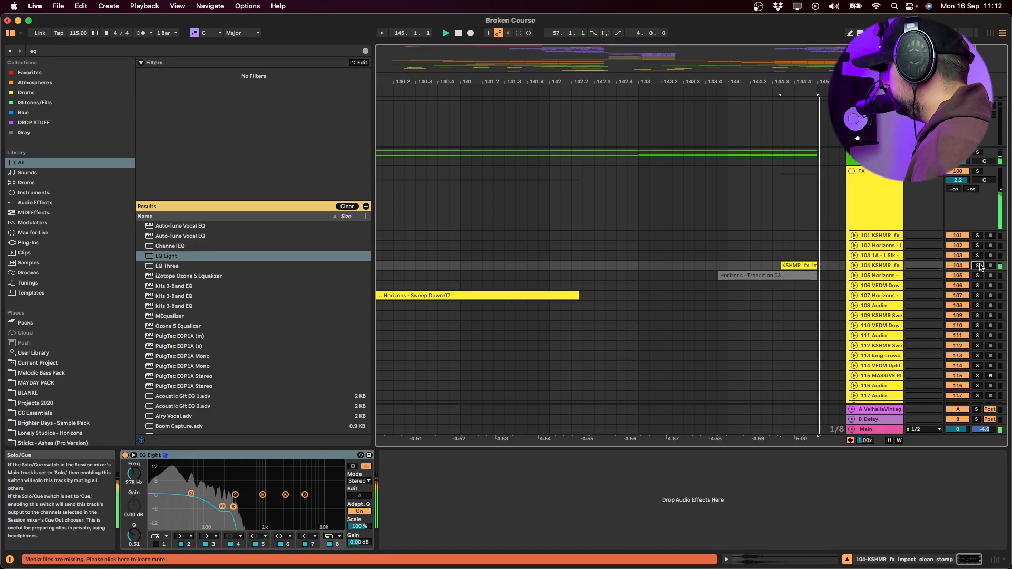
- Play the ending from 142.4.1 and bring up the upper outro PIANO track in the VERSES group
click(759, 221)
scroll(780, 285, up, 10)
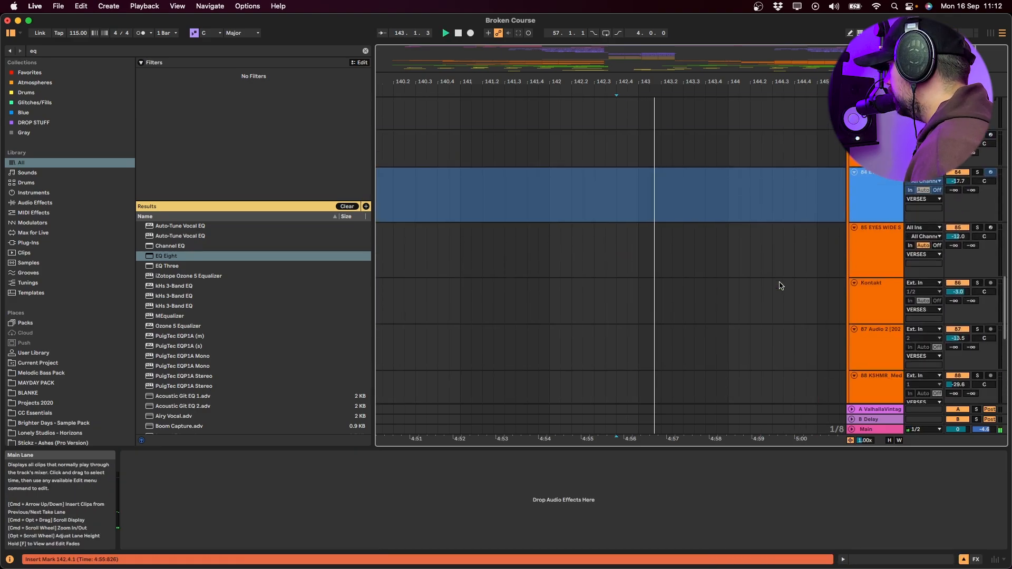
scroll(782, 308, up, 5)
click(865, 330)
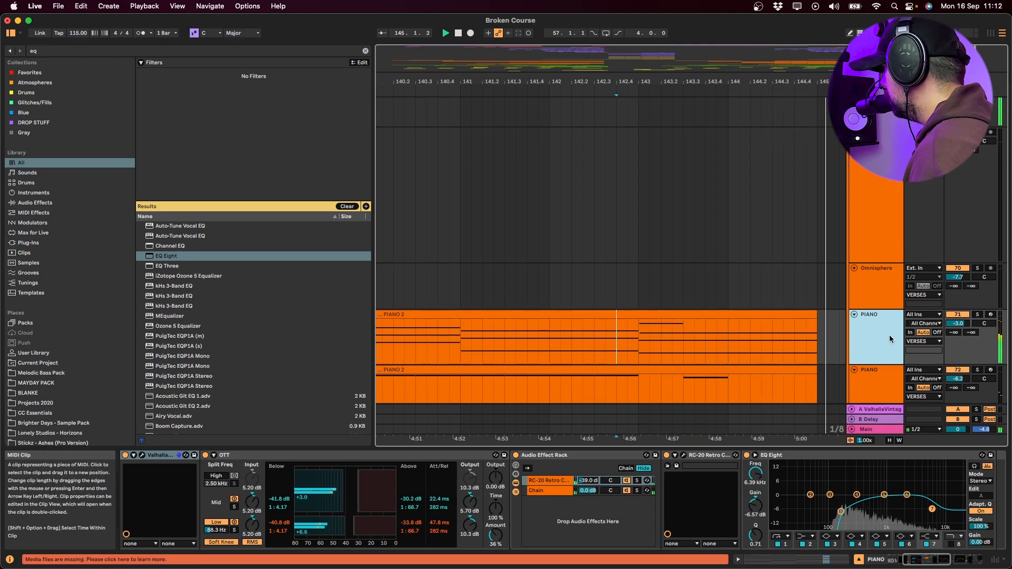
- Collapse all the tracks, zoom the arrangement out and set the insert mark at bar 124 in the VERSES group
alt+click(854, 315)
click(795, 319)
key(space)
key(minus)
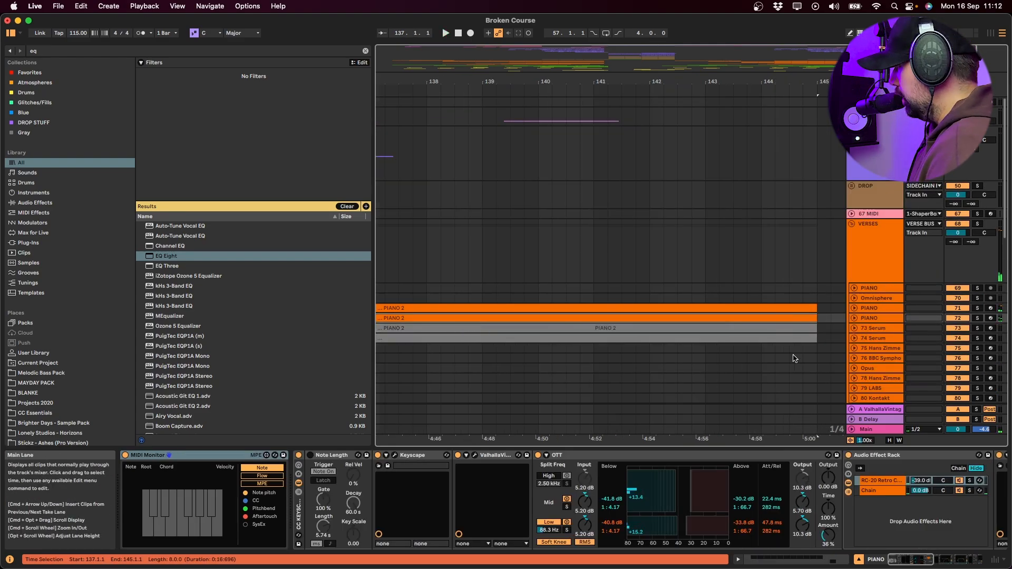
key(minus)
key(minus)
click(450, 251)
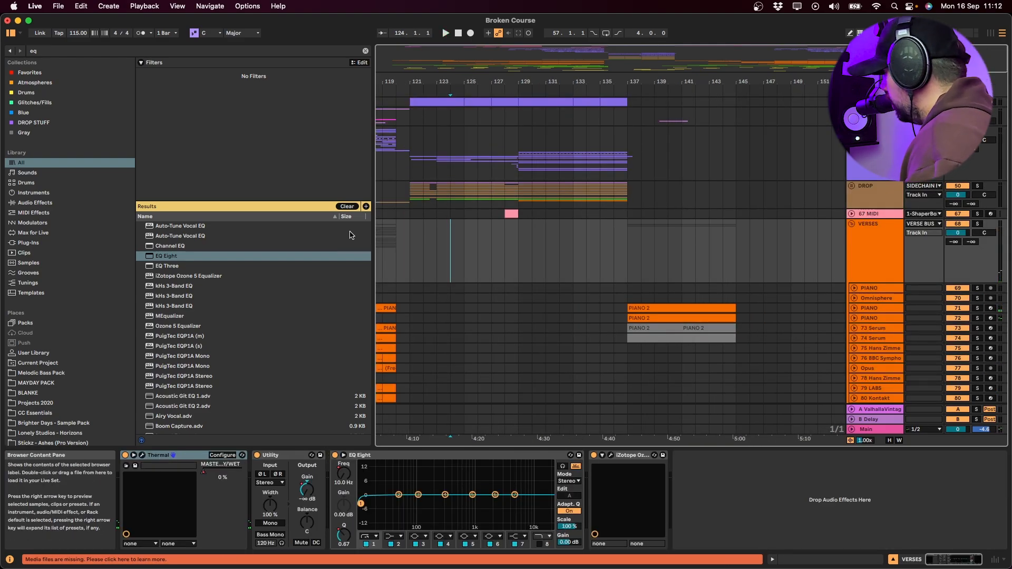
- Switch to Finder and open Master.als from the Broken Course Project folder
key(super+Tab)
key(super+Tab)
key(super+Tab)
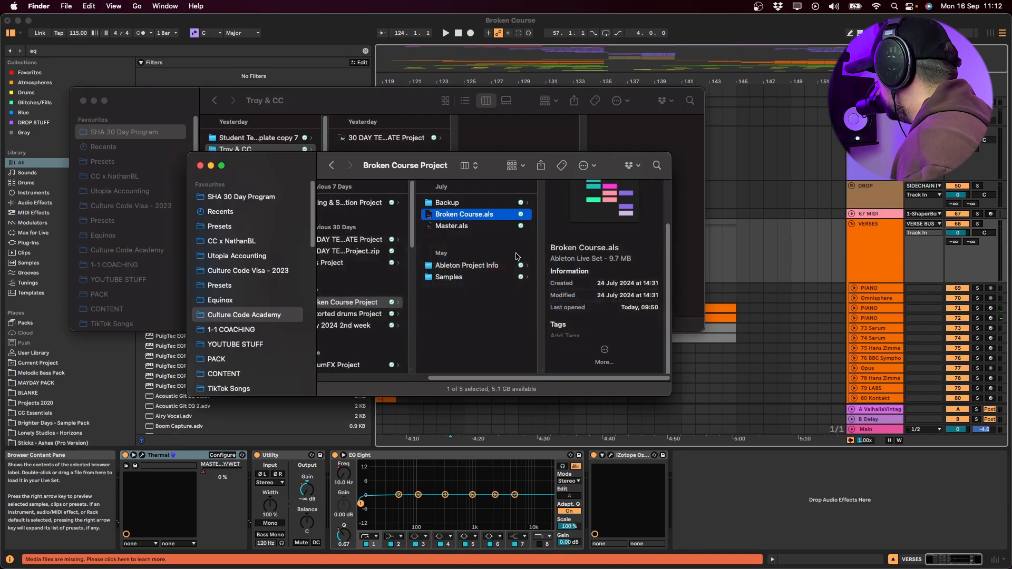
double_click(445, 225)
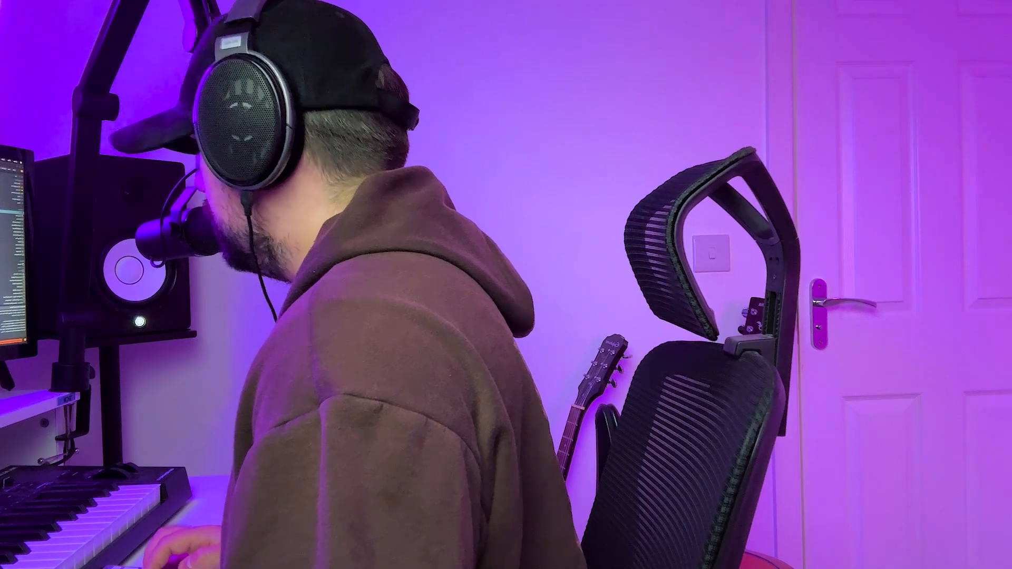
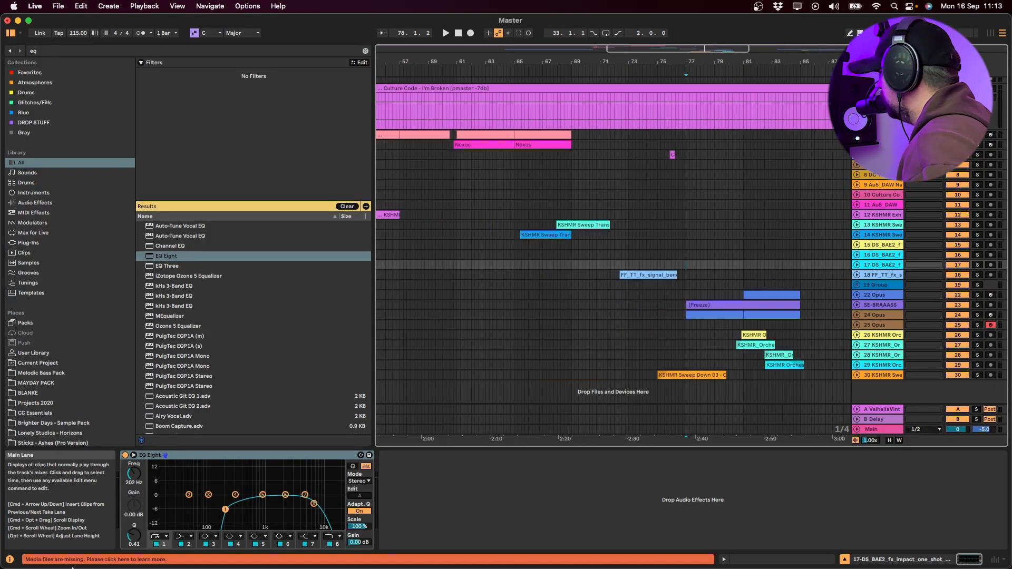
- Relink the missing sample DS_BAE2_fx_impact_one_shot_gigachad.wav to its library match, close the missing-files list and clear the browser search
click(316, 559)
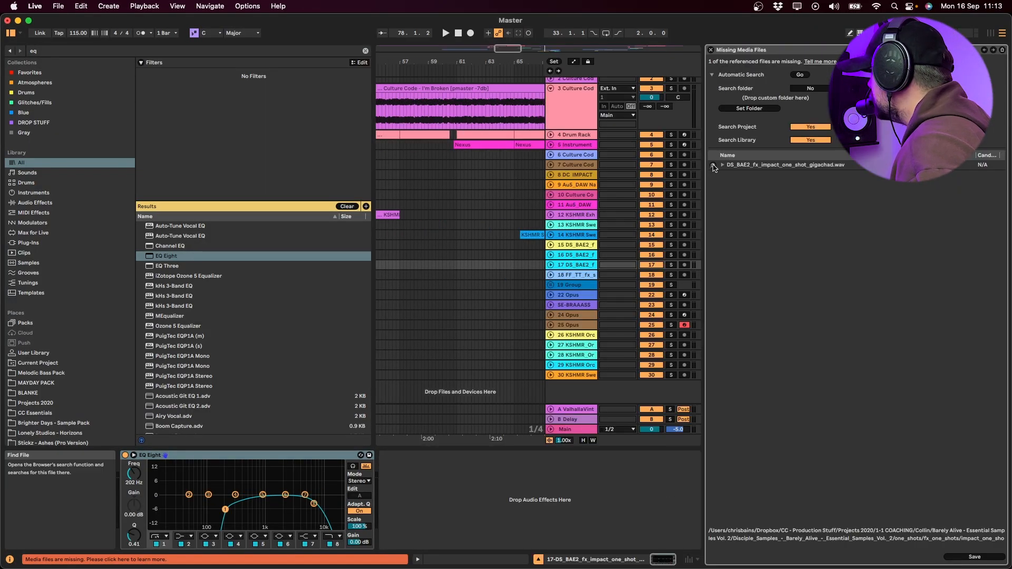
click(713, 165)
click(238, 256)
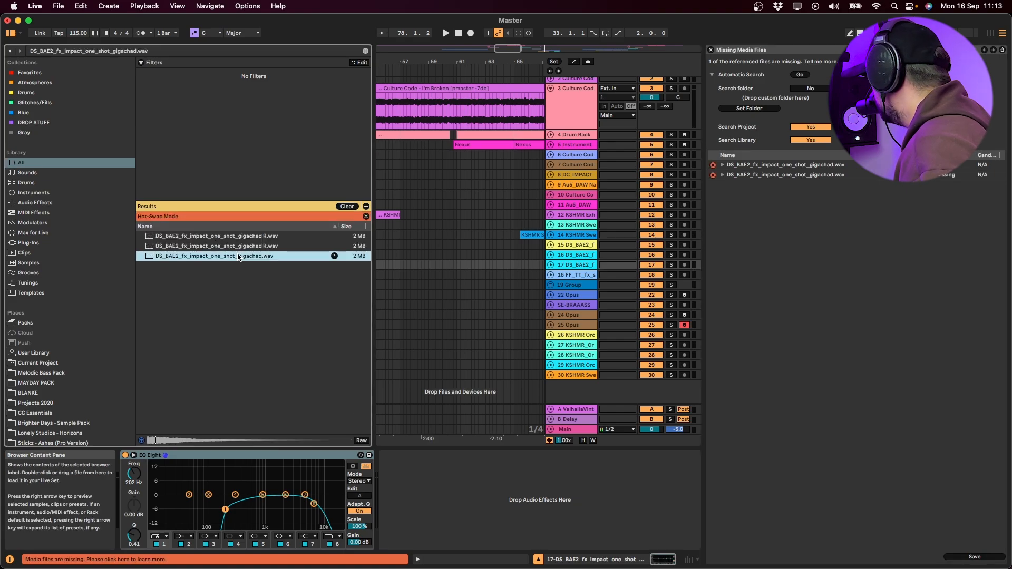
double_click(238, 257)
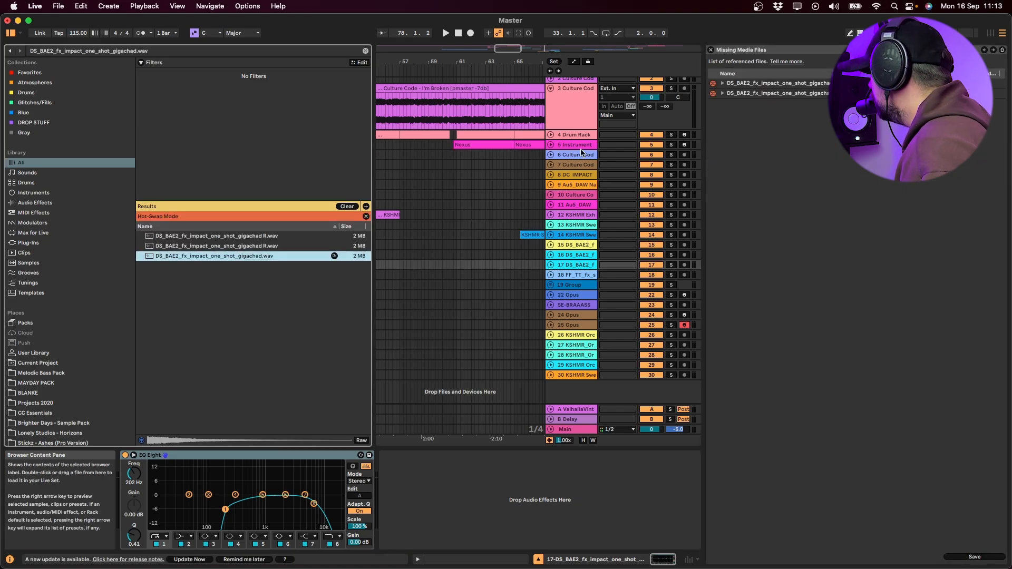
click(710, 51)
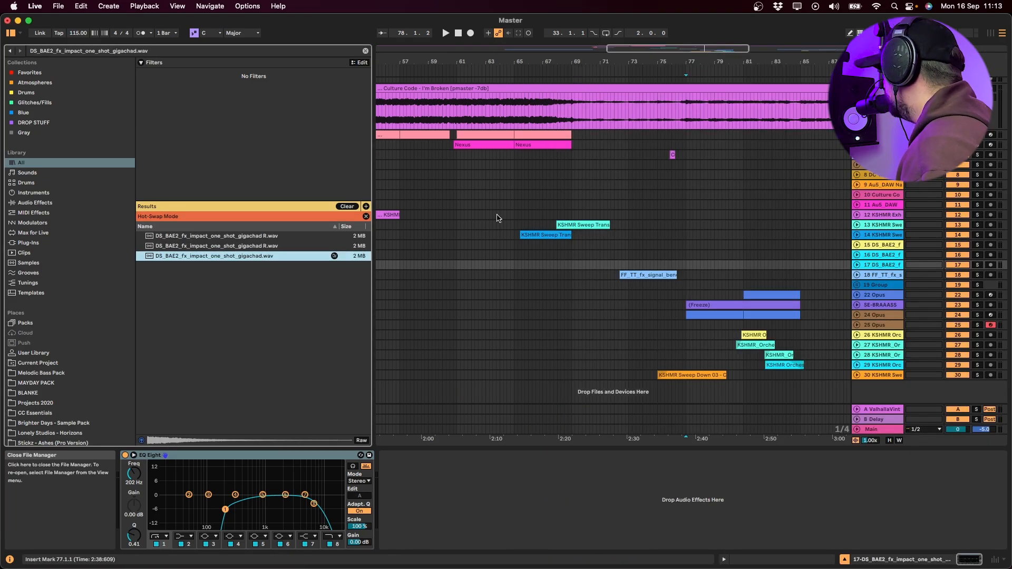
click(353, 206)
- Play the arrangement's first section from around 34.1.1
scroll(427, 198, left, 10)
click(523, 166)
key(space)
scroll(521, 171, left, 1)
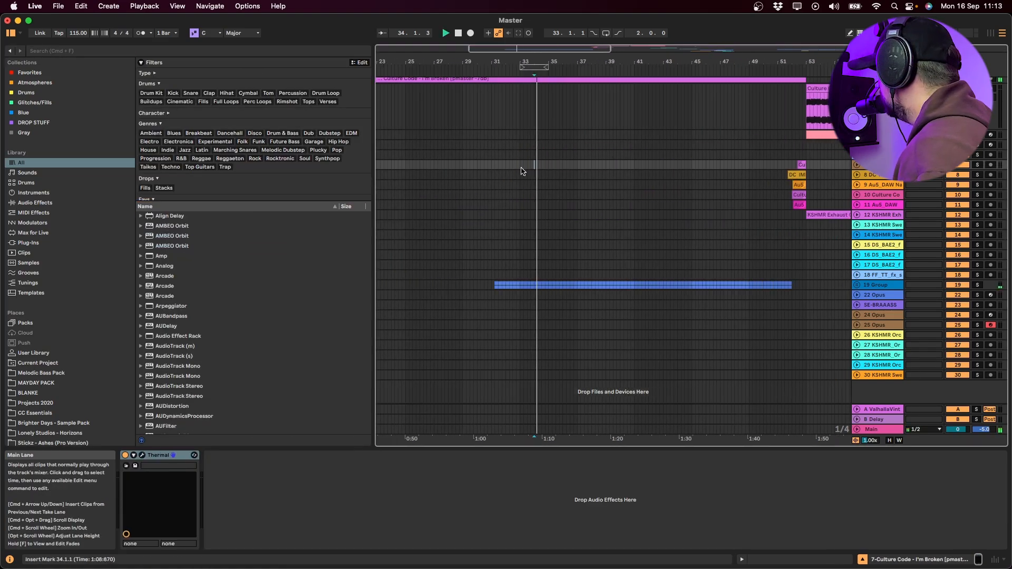
- Find the first blue clips of track 19 Group, play the group soloed from 31.1.1 and unfold its tracks
scroll(543, 190, left, 5)
scroll(710, 219, down, 3)
scroll(710, 219, left, 5)
click(712, 221)
scroll(731, 224, down, 5)
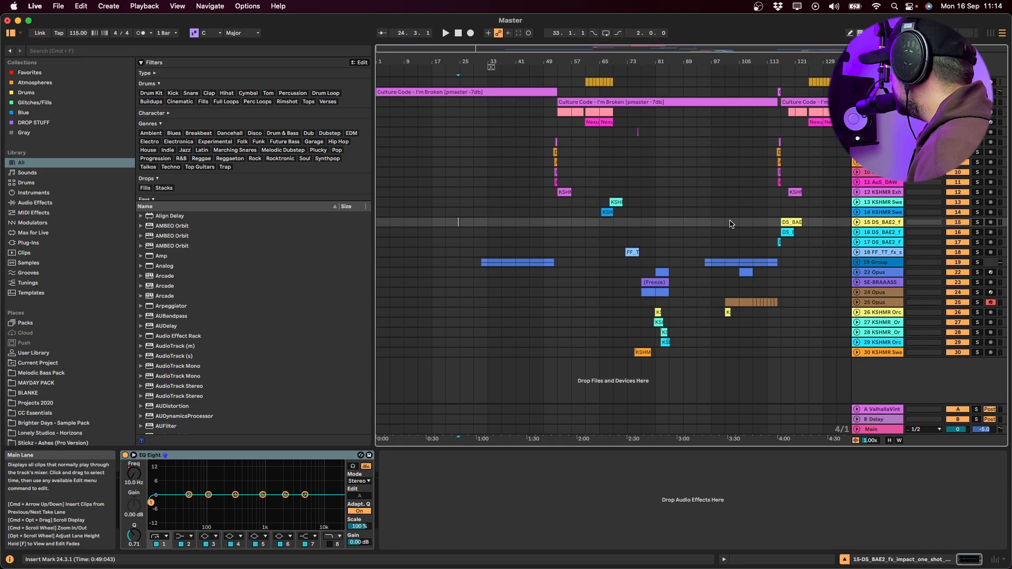
click(465, 232)
scroll(467, 234, up, 5)
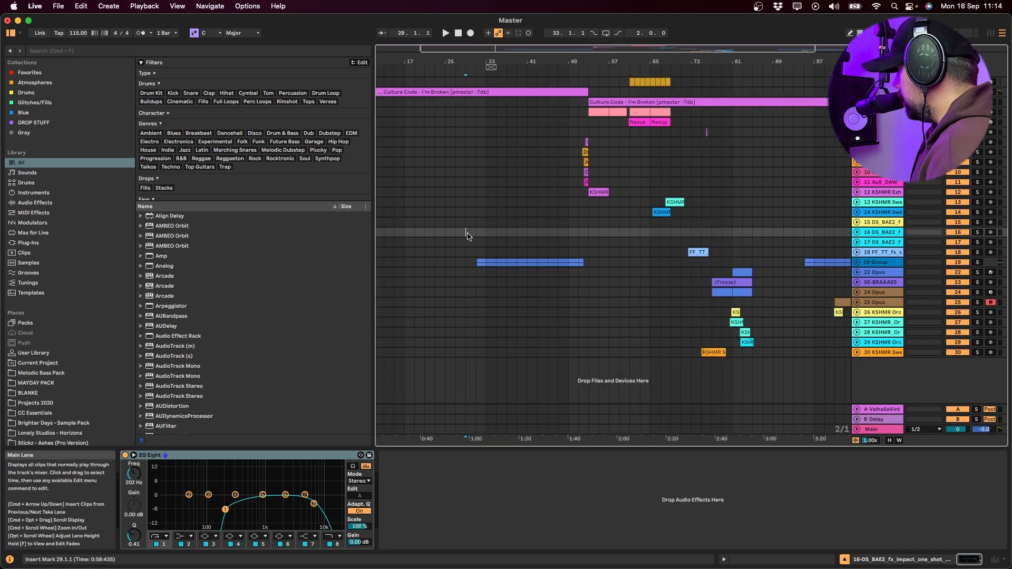
click(495, 262)
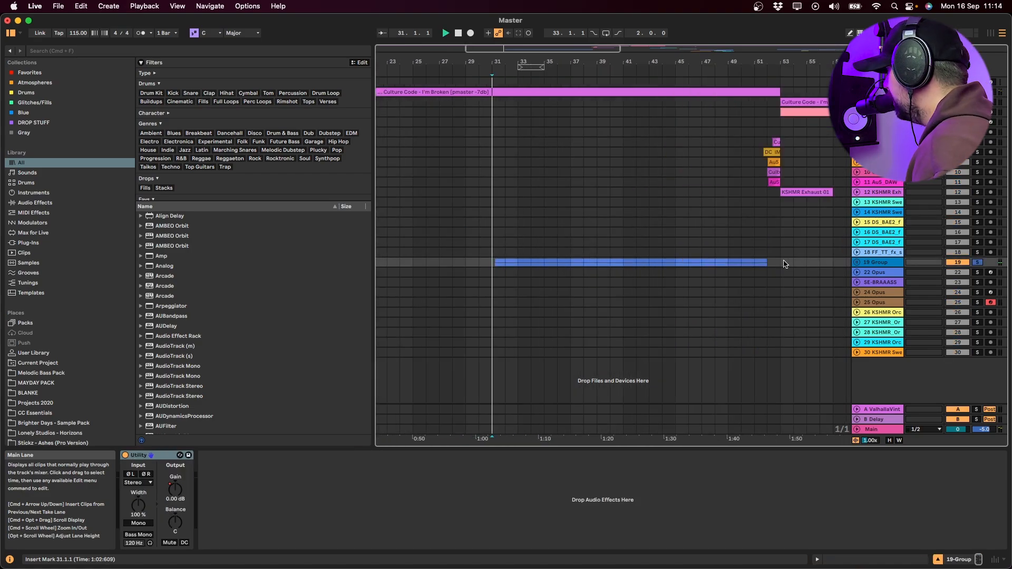
click(857, 262)
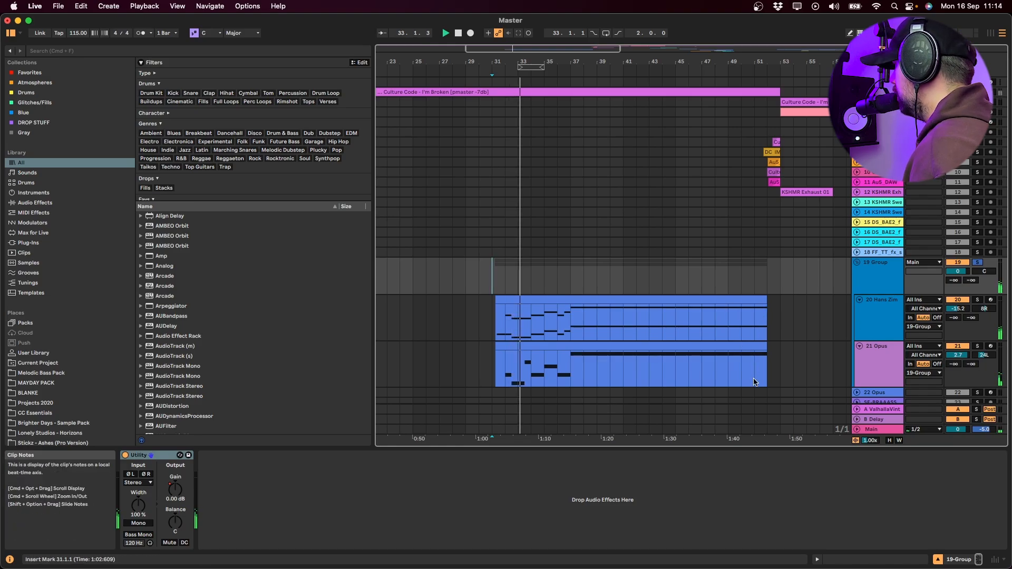
- Listen to the Opus and Hans Zimmer Strings parts with the full mix and bring up the Utility on 19 Group
click(599, 376)
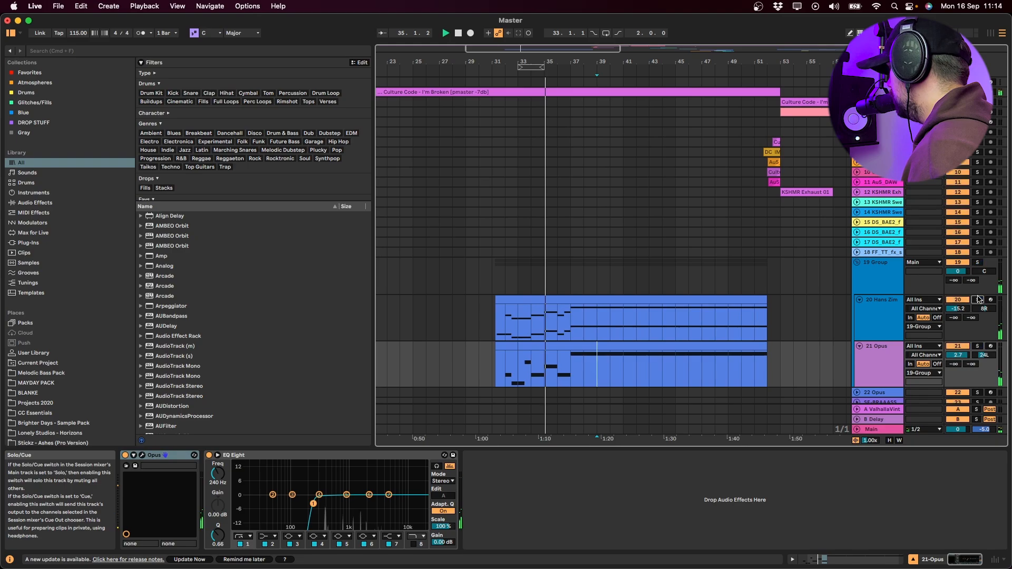
click(546, 319)
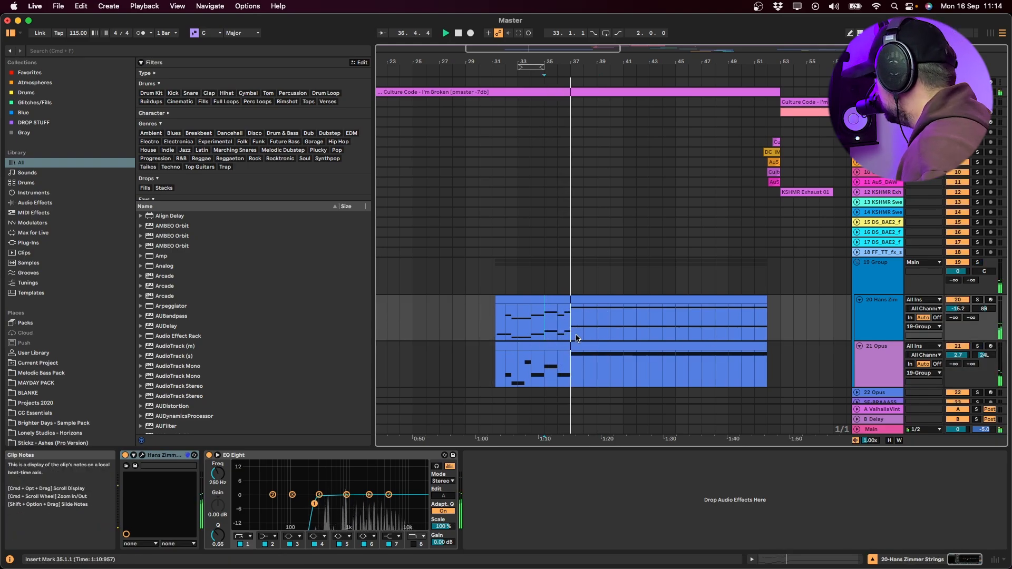
click(891, 279)
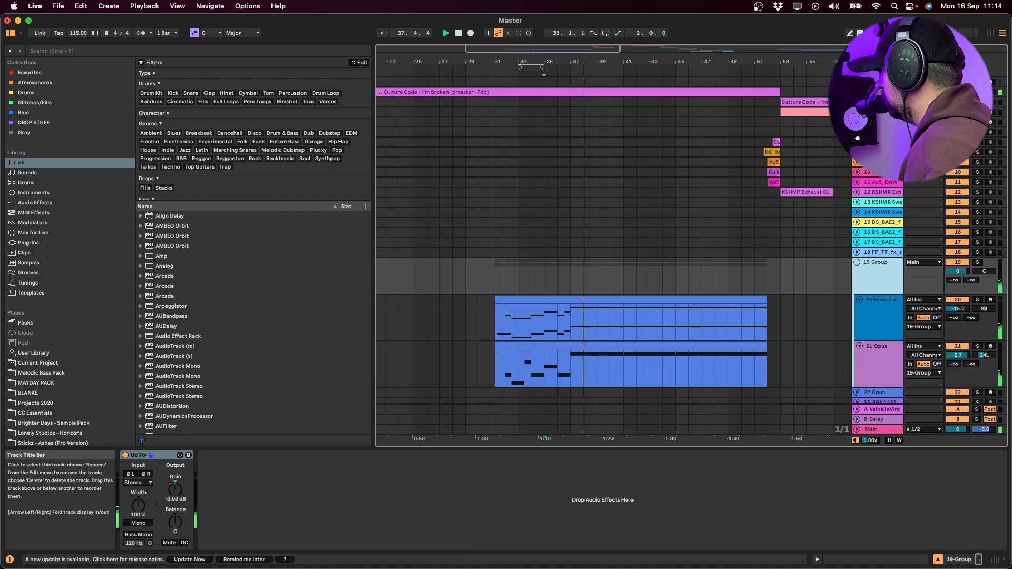
click(962, 264)
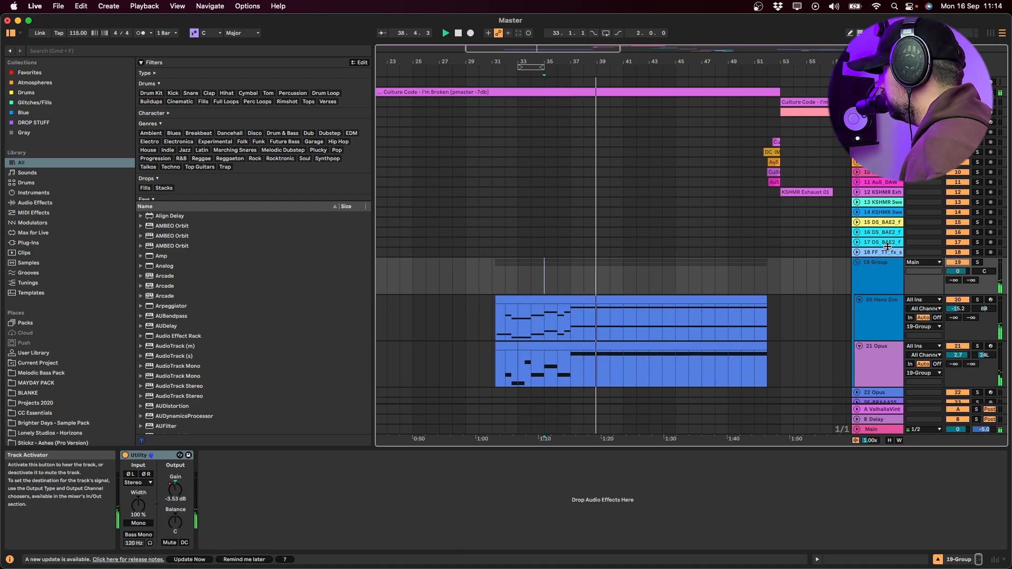
- Solo the Hans Zimmer Strings track from 33.1.1 and compare it with the Opus layer in 19 Group
click(735, 191)
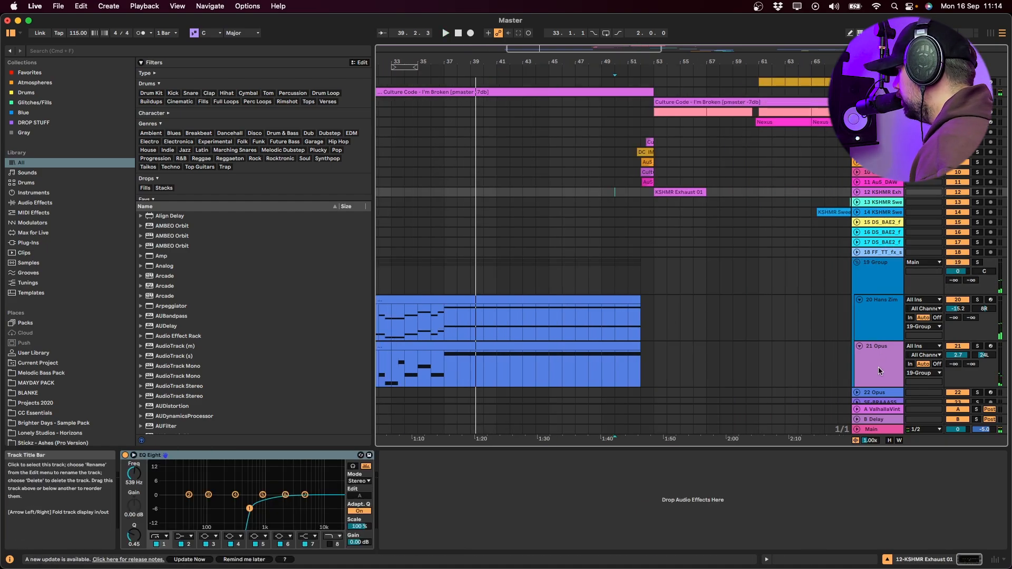
click(421, 318)
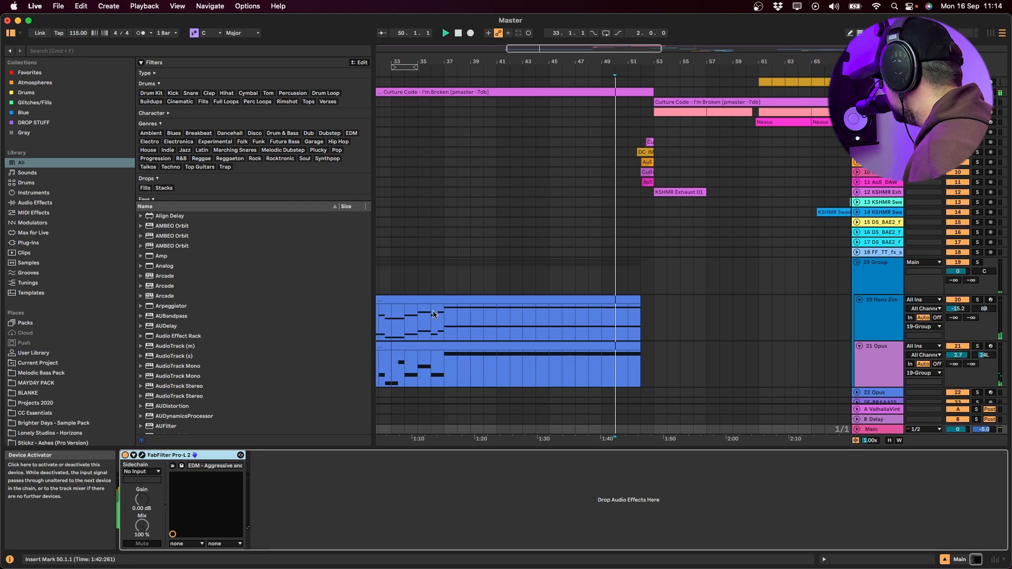
key(space)
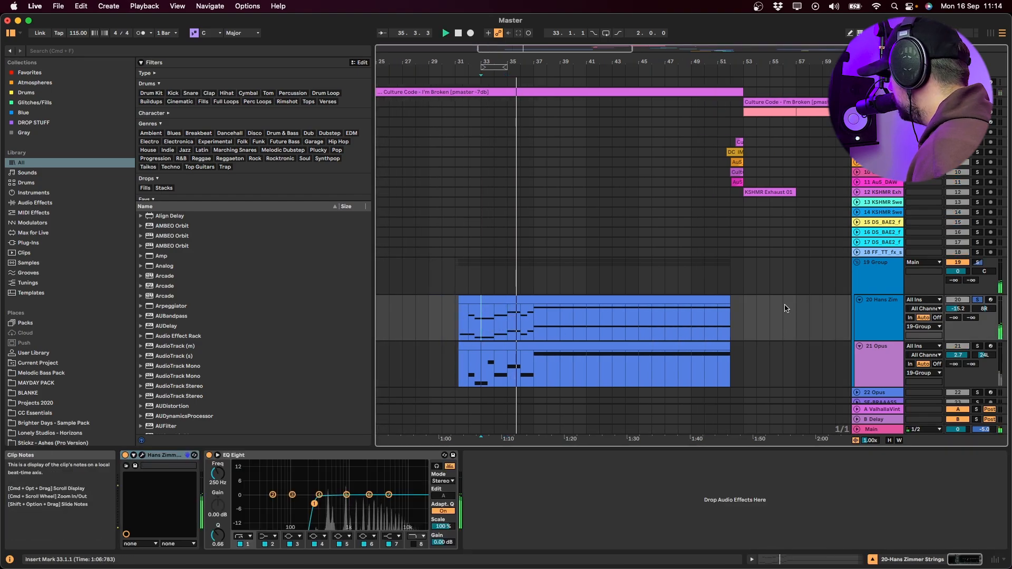
click(863, 287)
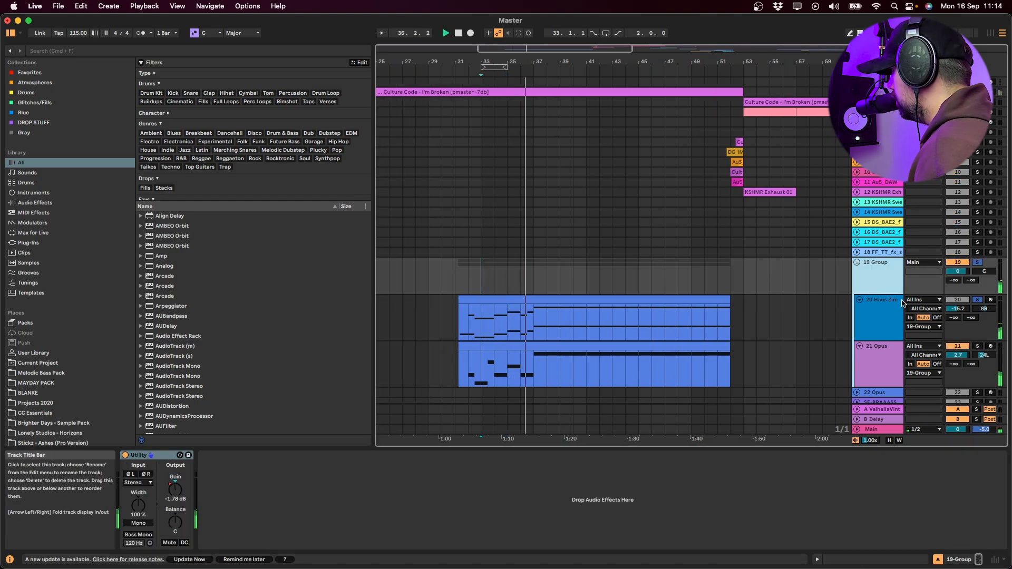
click(586, 354)
click(981, 301)
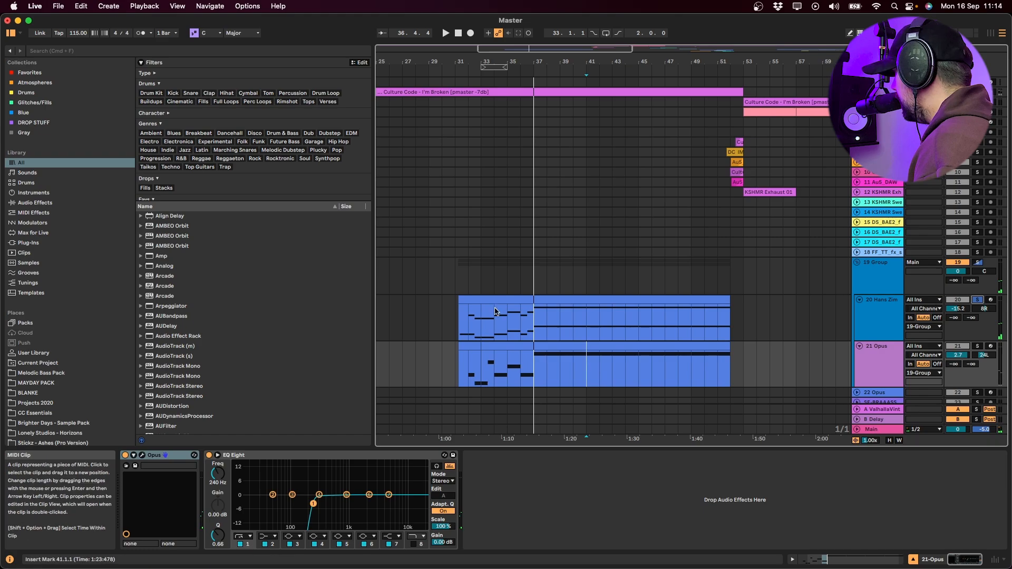
- Replay the soloed Hans Zimmer Strings from 34.1.1 and 33.1.1, and select its notes from bar 34 to 35
click(494, 333)
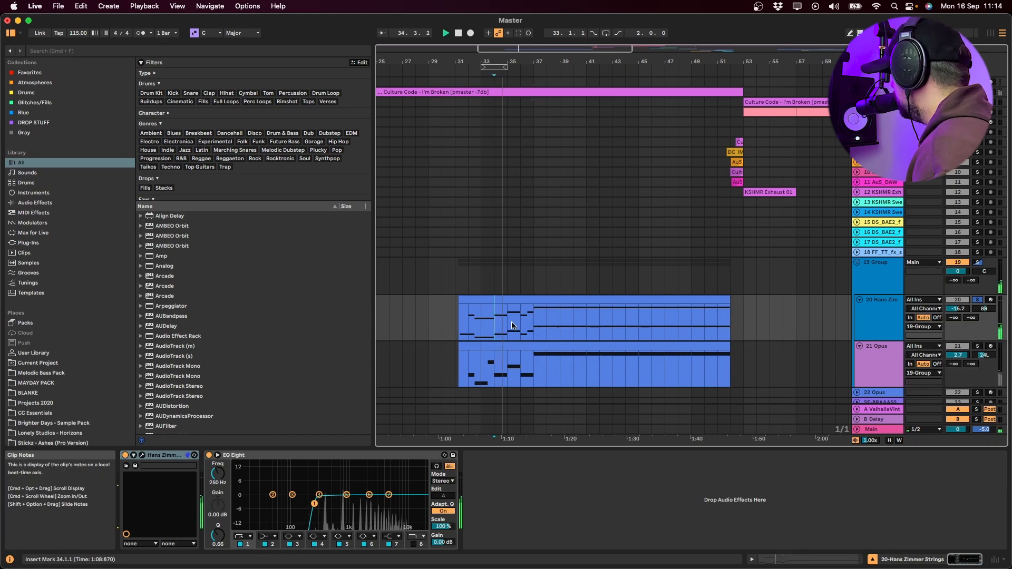
click(878, 92)
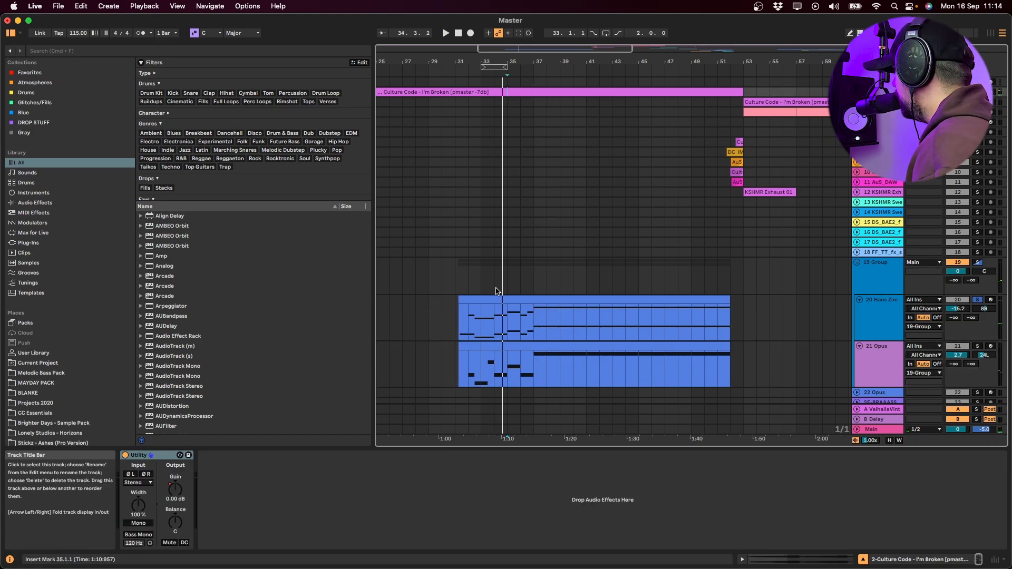
click(467, 315)
key(space)
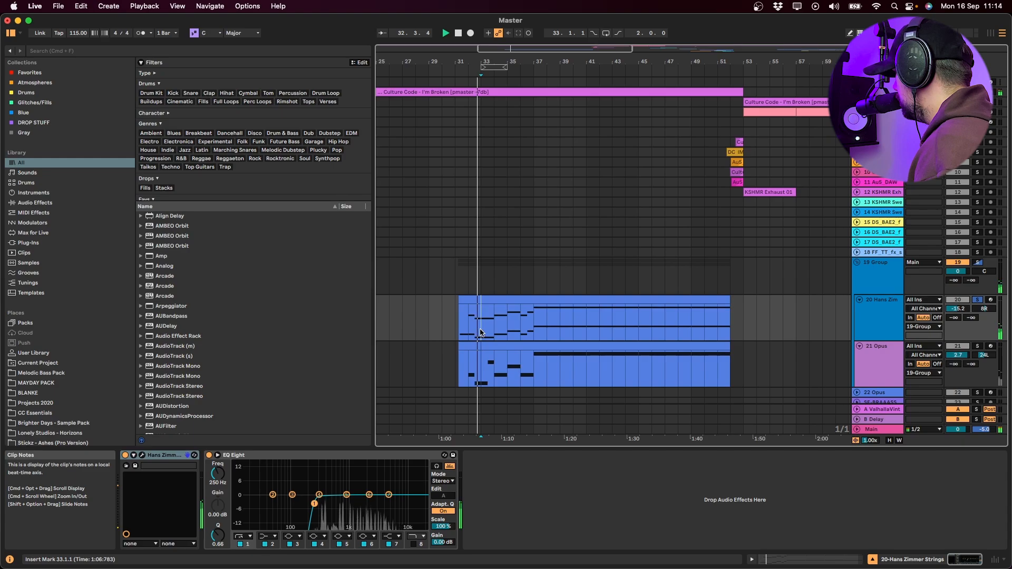
drag(483, 332, 506, 331)
- Solo track 21 Opus, play it from 34.1.1, and view its Solo Cello Flautando patch in the plug-in window before closing it
click(977, 300)
click(978, 346)
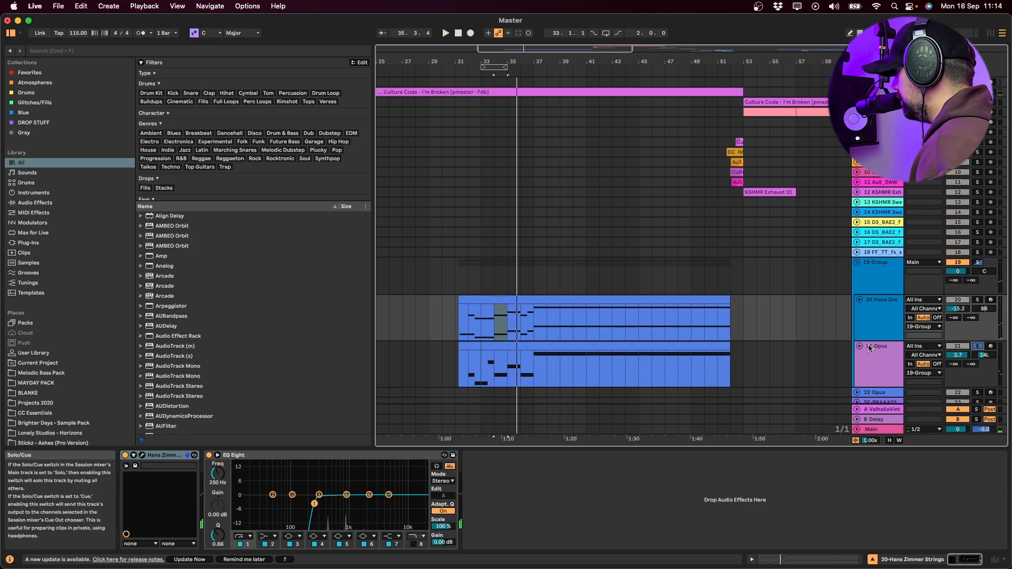
key(space)
click(480, 374)
key(space)
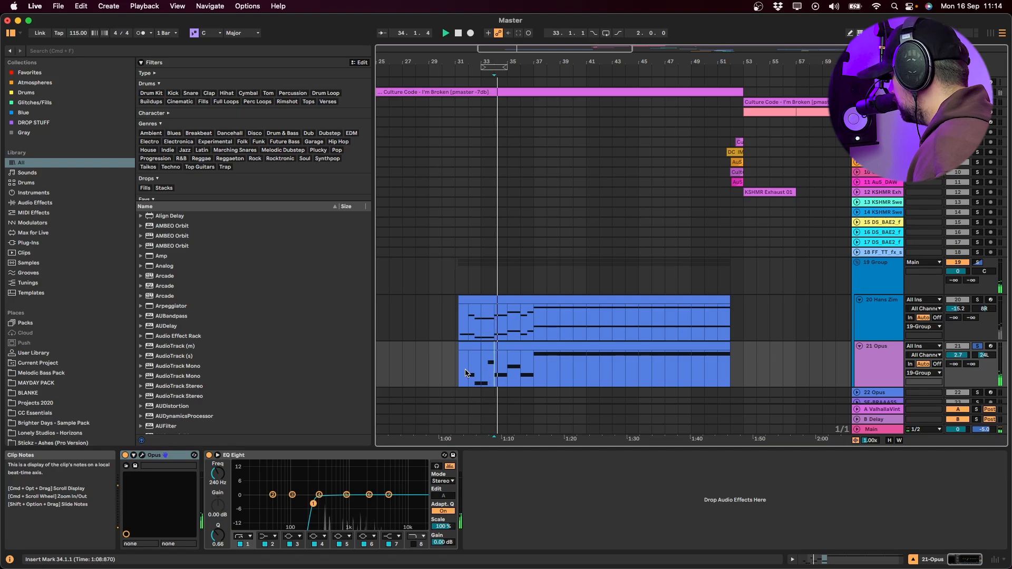
click(150, 461)
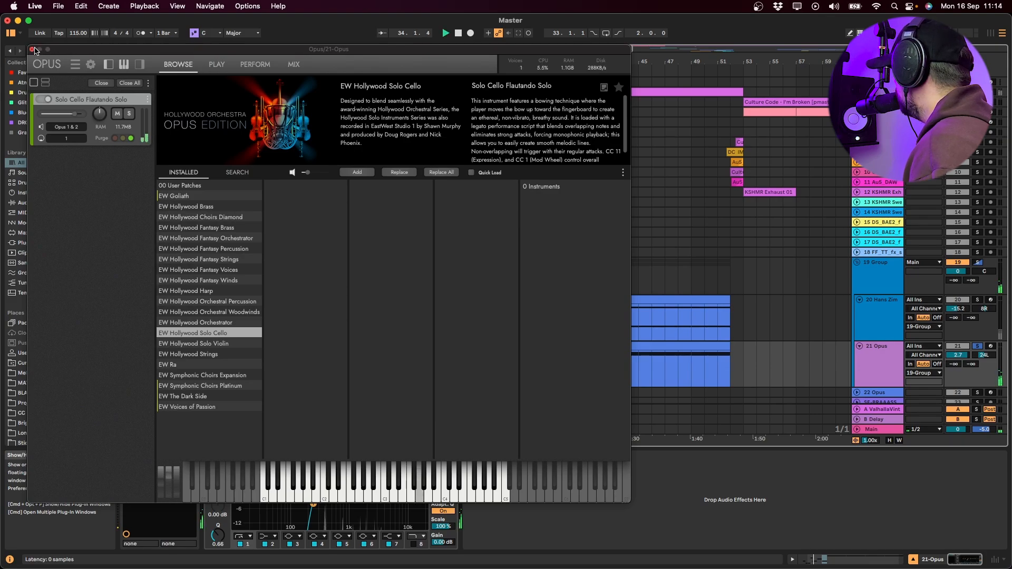
click(33, 49)
- Play both string layers from 35.1.1, return to the full mix and fold 19 Group
click(531, 327)
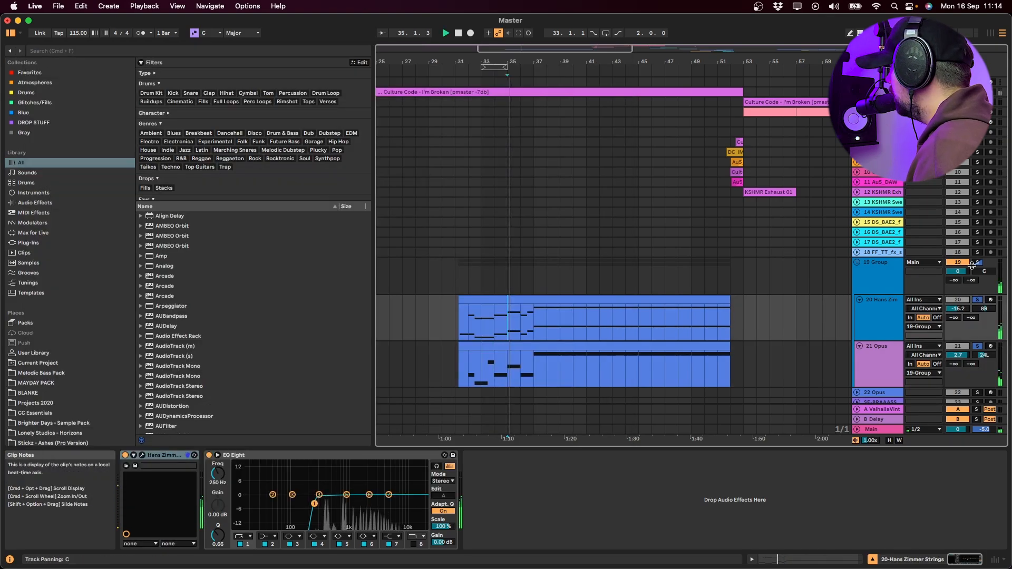
scroll(855, 172, down, 4)
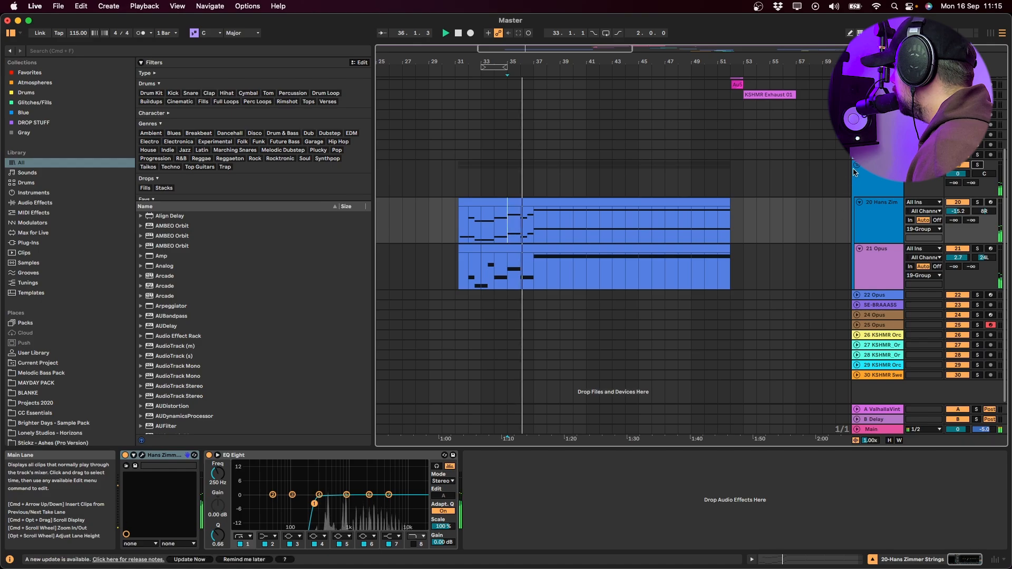
click(856, 169)
- Play the transition into bar 53 from 50.1.1 and 52.1.1, then select the DC IMPACT 07 clip
click(705, 181)
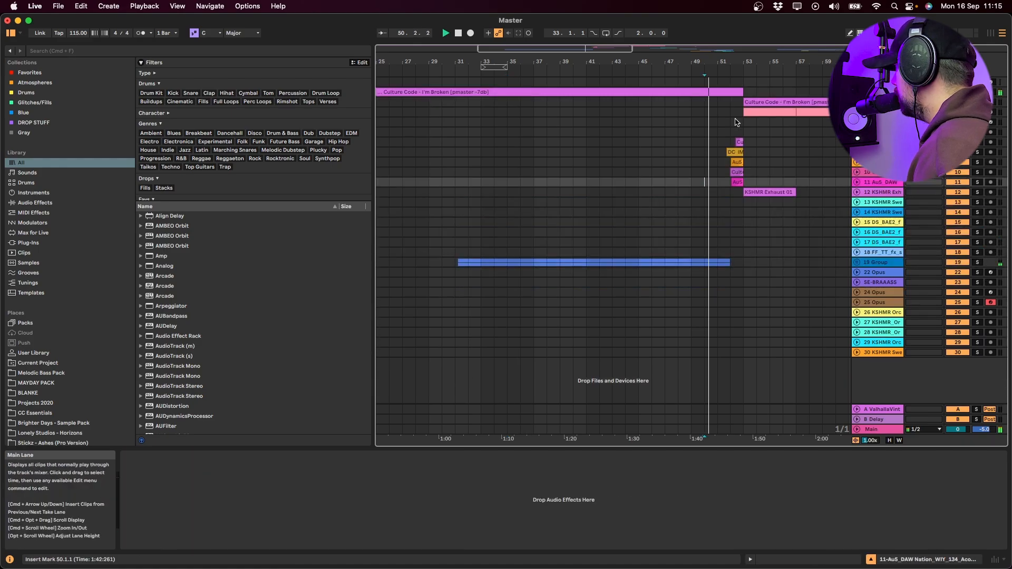
click(730, 120)
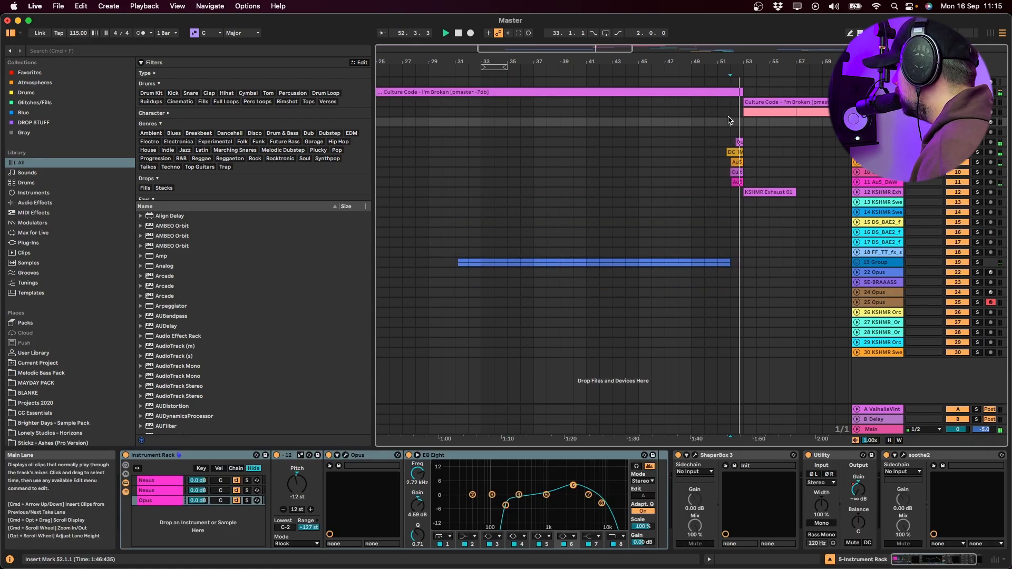
click(735, 152)
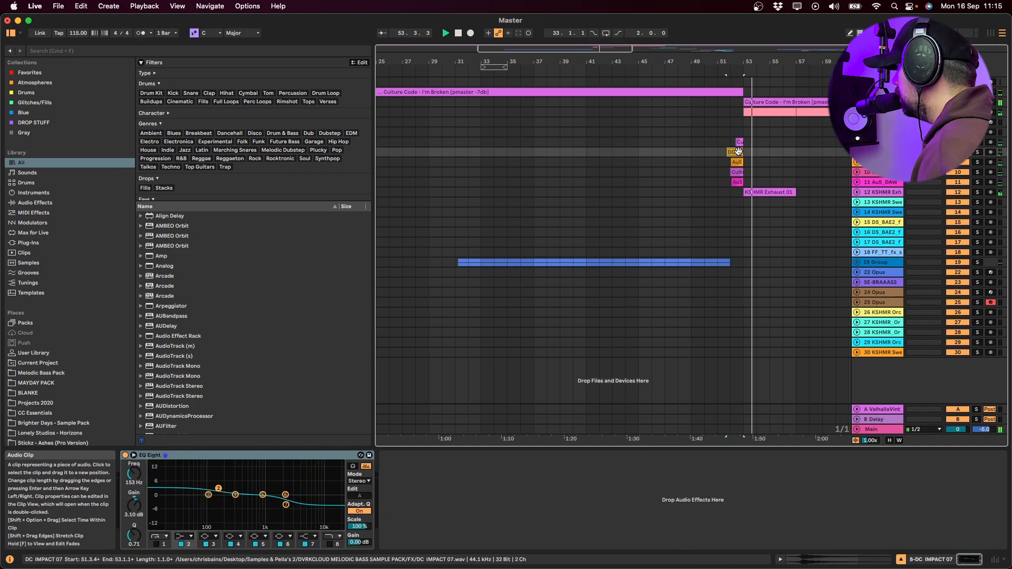
key(space)
- Zoom in on the impact and reverse clips leading into bar 53 and unfold all the tracks
click(705, 164)
key(plus)
key(plus)
key(plus)
key(plus)
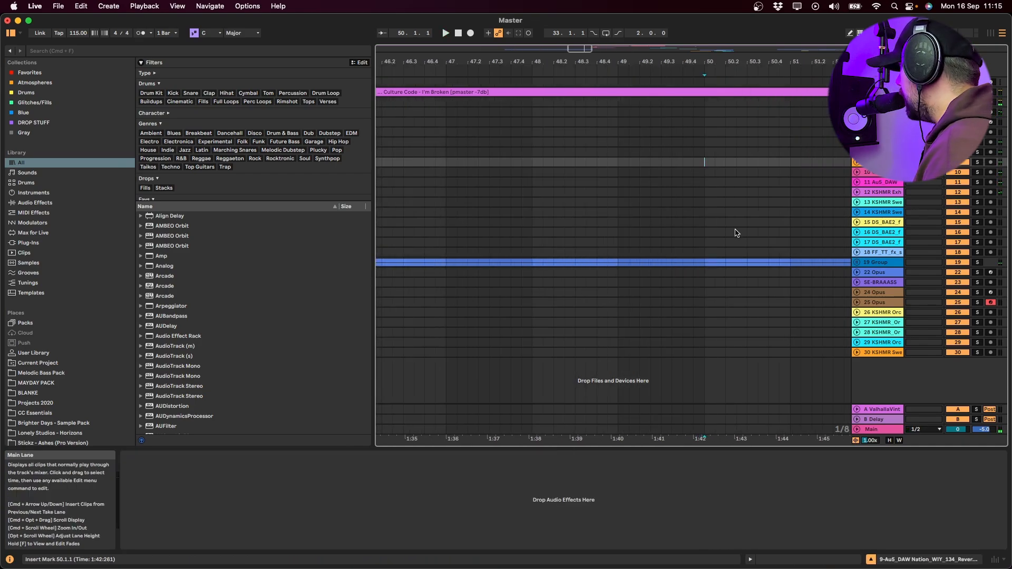
scroll(738, 232, right, 5)
alt+click(856, 153)
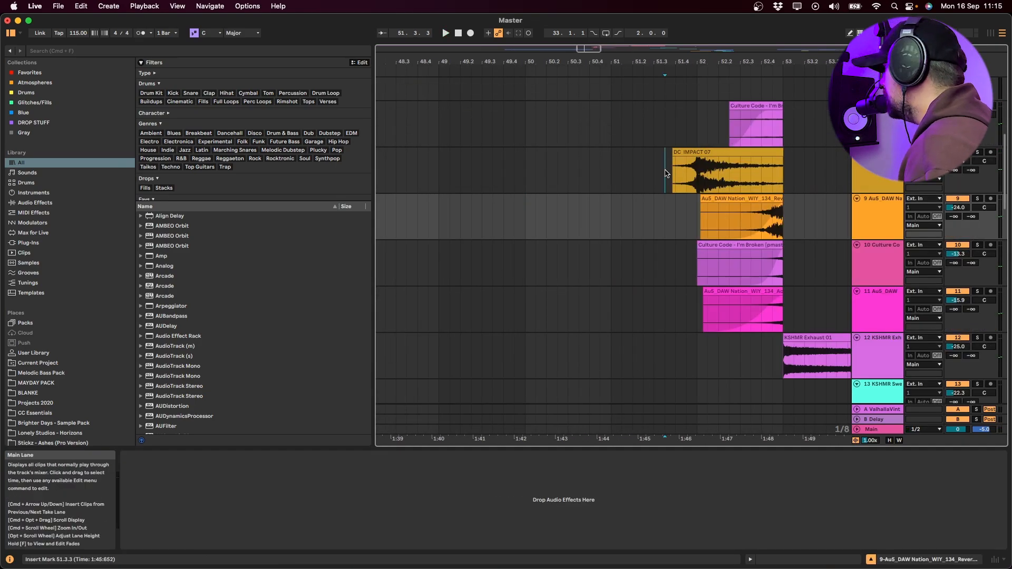
- Play the transition layers from 51.3.3, select tracks 7 through 12 and deactivate them
click(665, 173)
key(space)
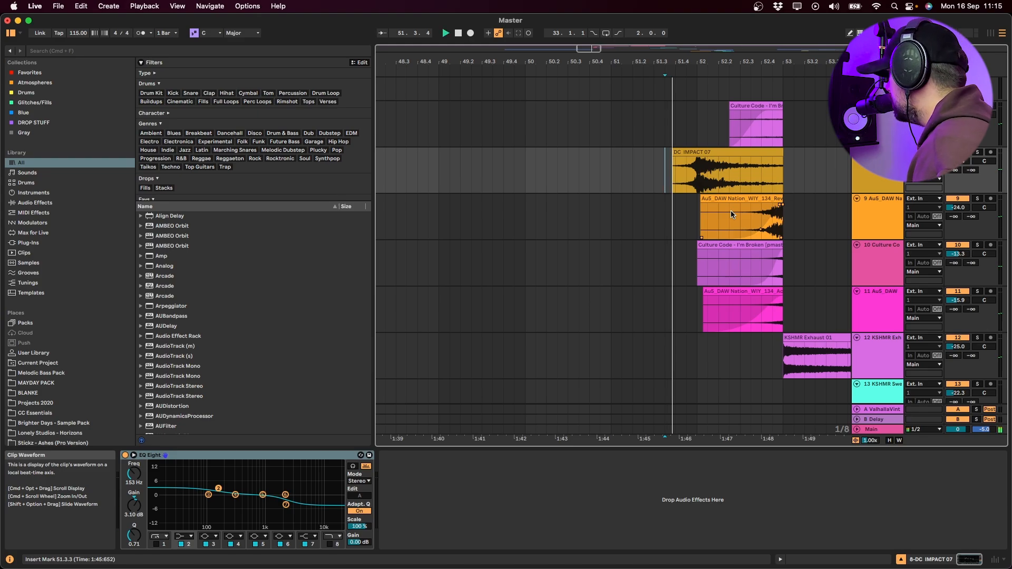
click(876, 120)
shift+click(875, 309)
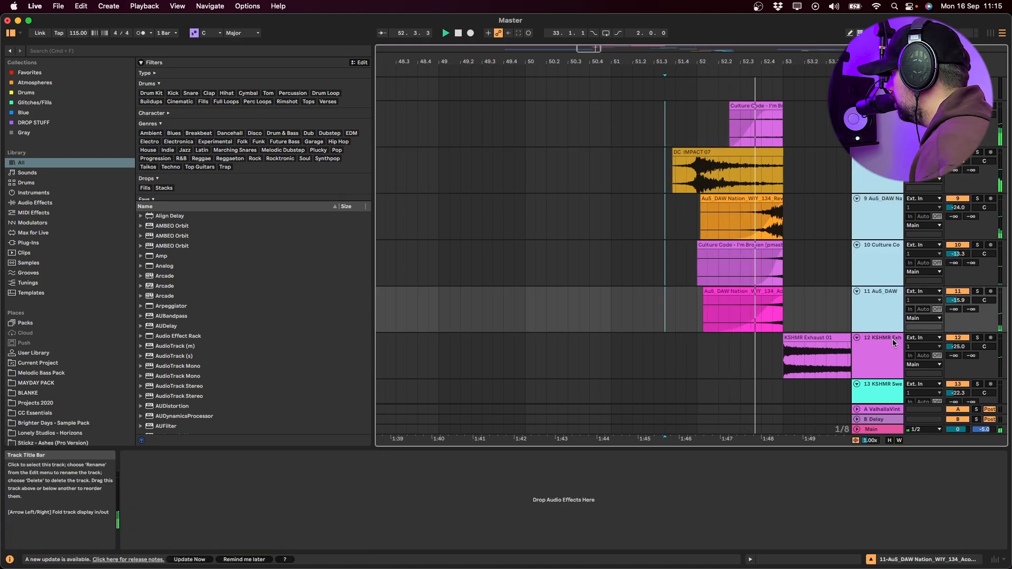
shift+click(893, 339)
click(960, 339)
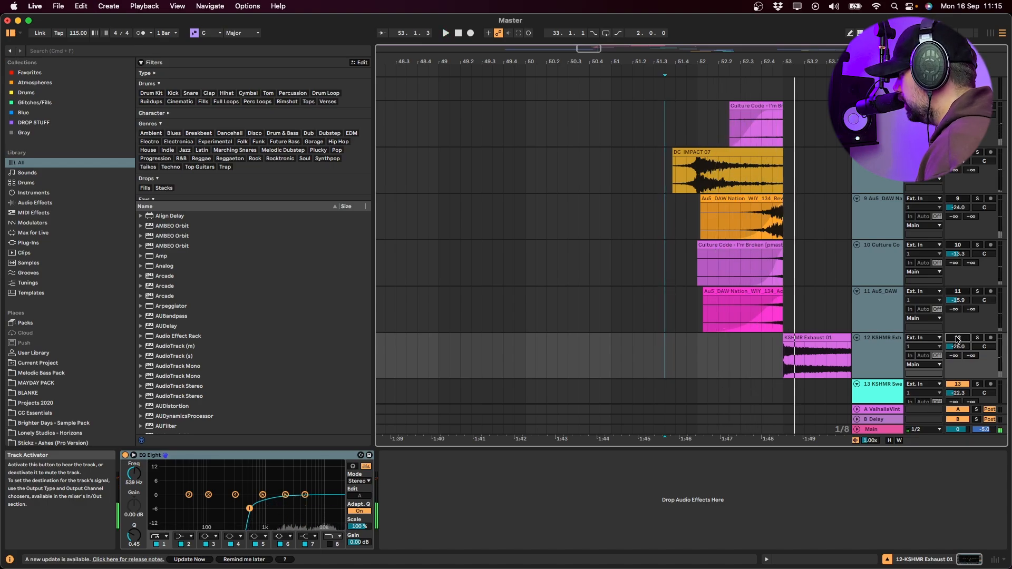
click(958, 337)
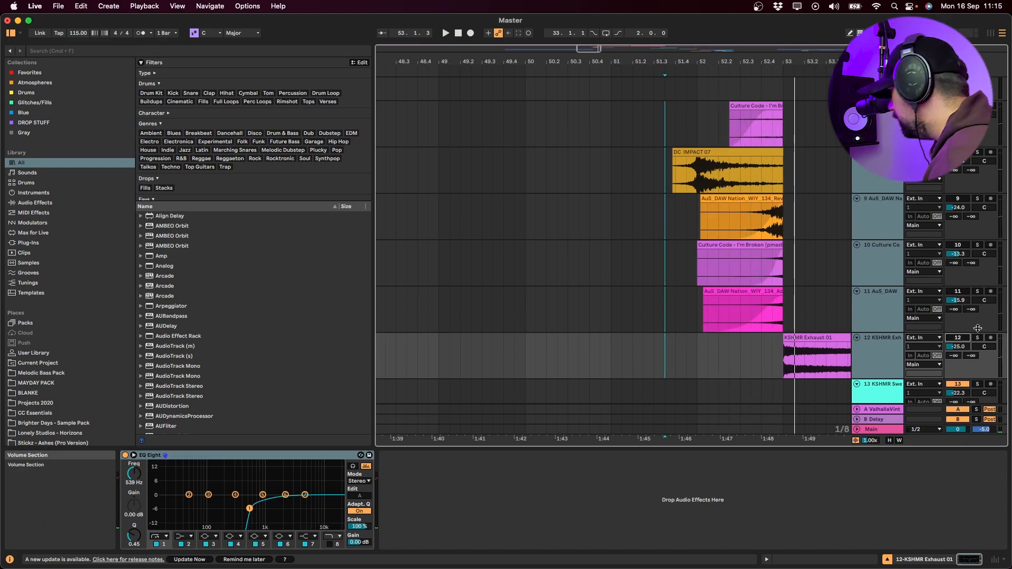
- Play the transition from 51.3.3 with tracks 7 through 12 active
key(space)
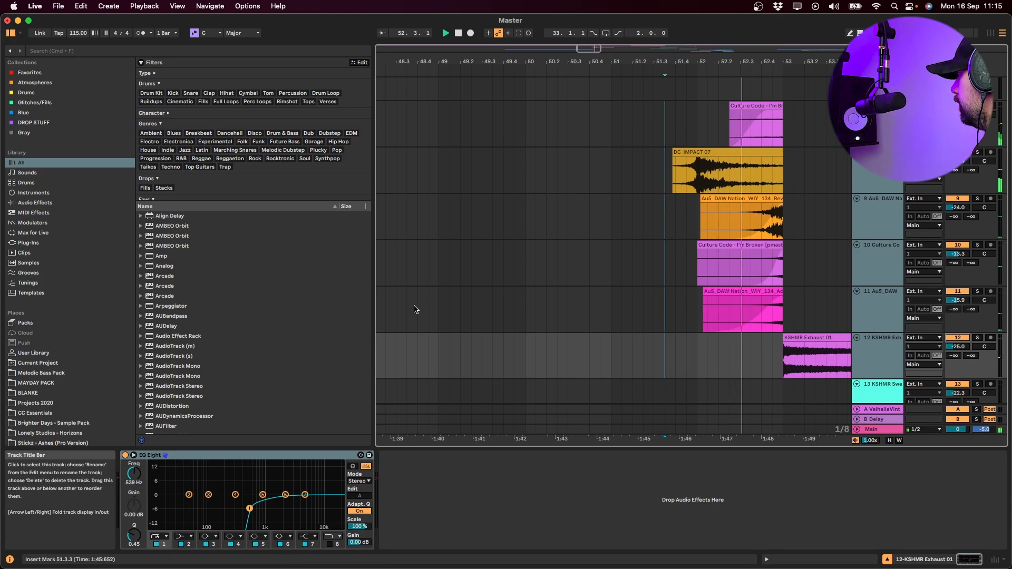
scroll(714, 217, up, 3)
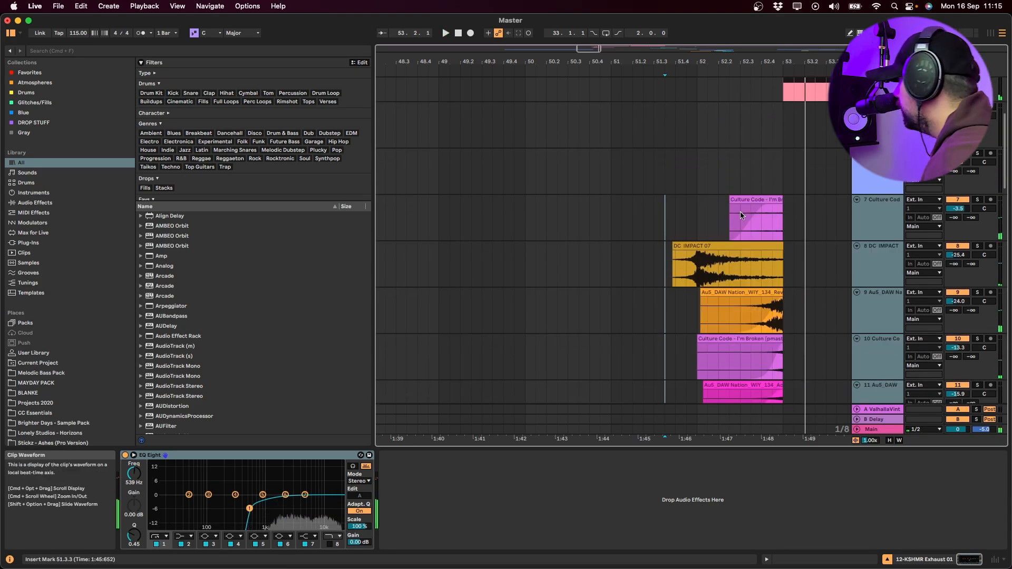
key(space)
- Select the DC IMPACT 07 clip and play it with track 8 soloed
click(733, 201)
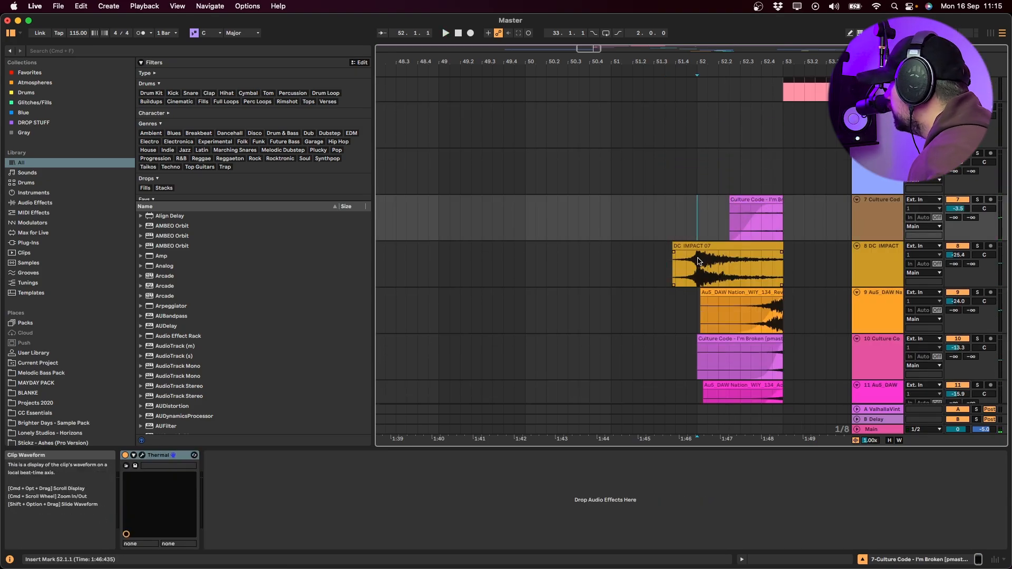
click(678, 273)
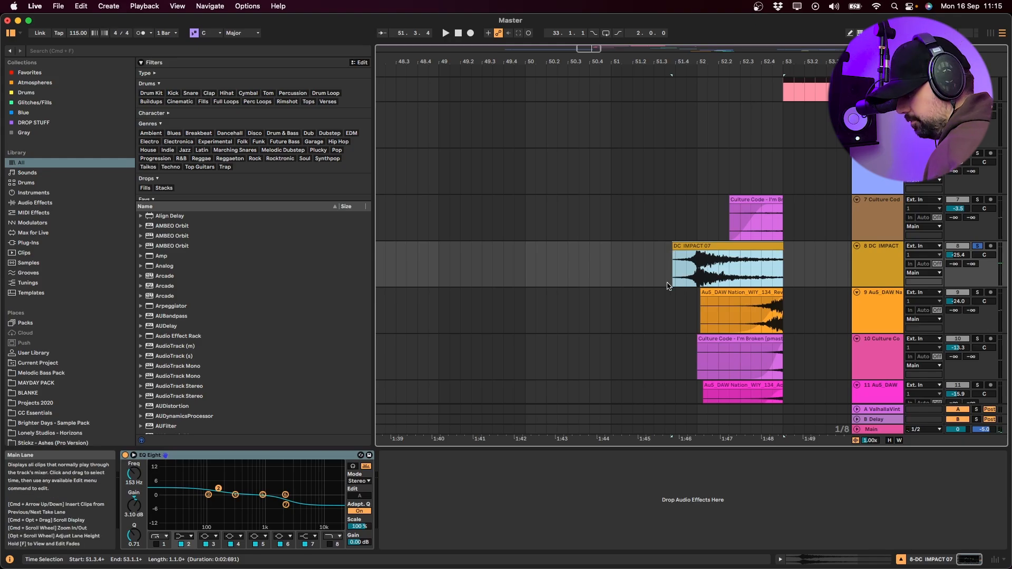
key(space)
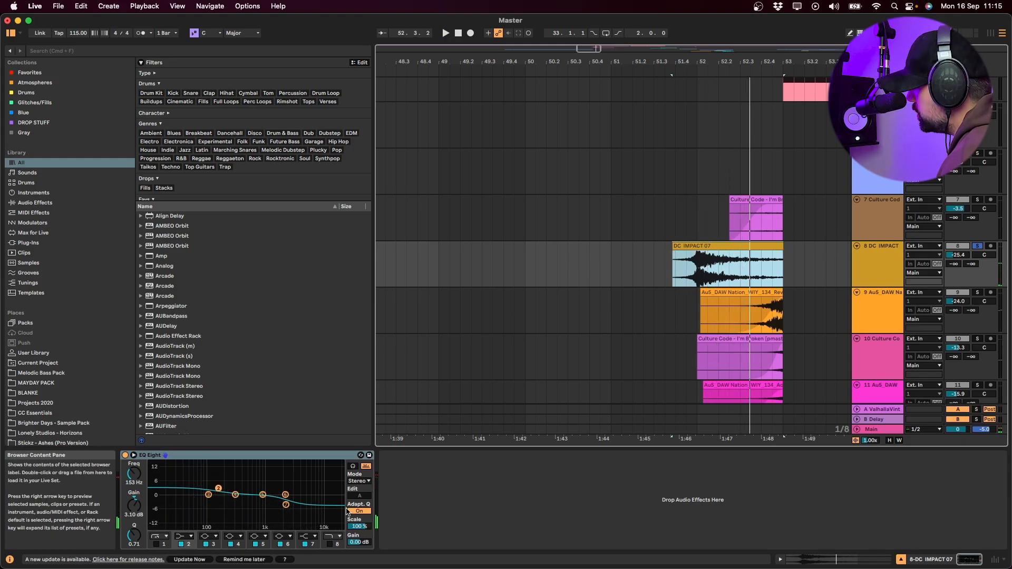
- Solo track 9 and play its reversed Au5_DAW Nation clip, including from 52.3.1
click(978, 293)
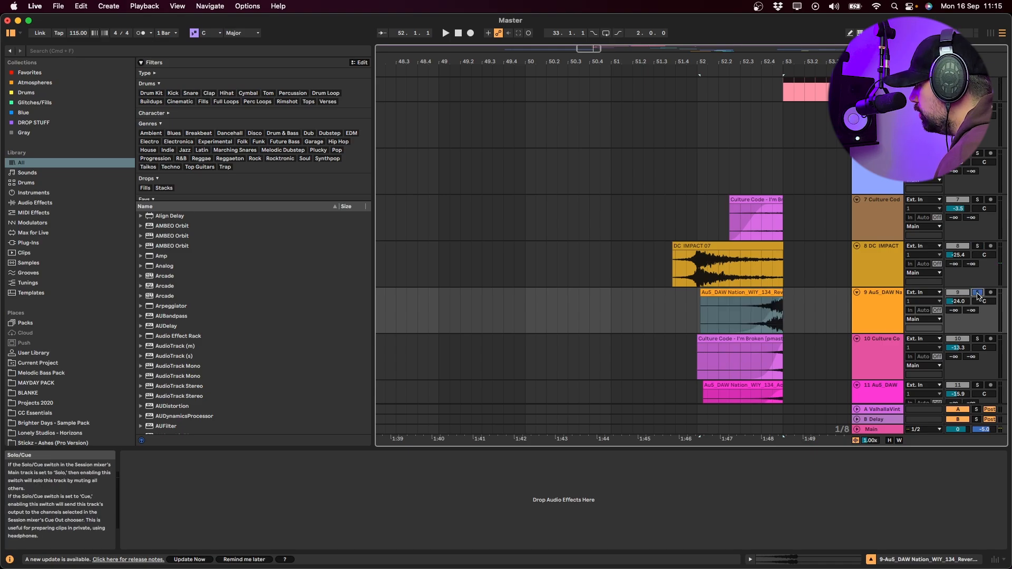
click(735, 320)
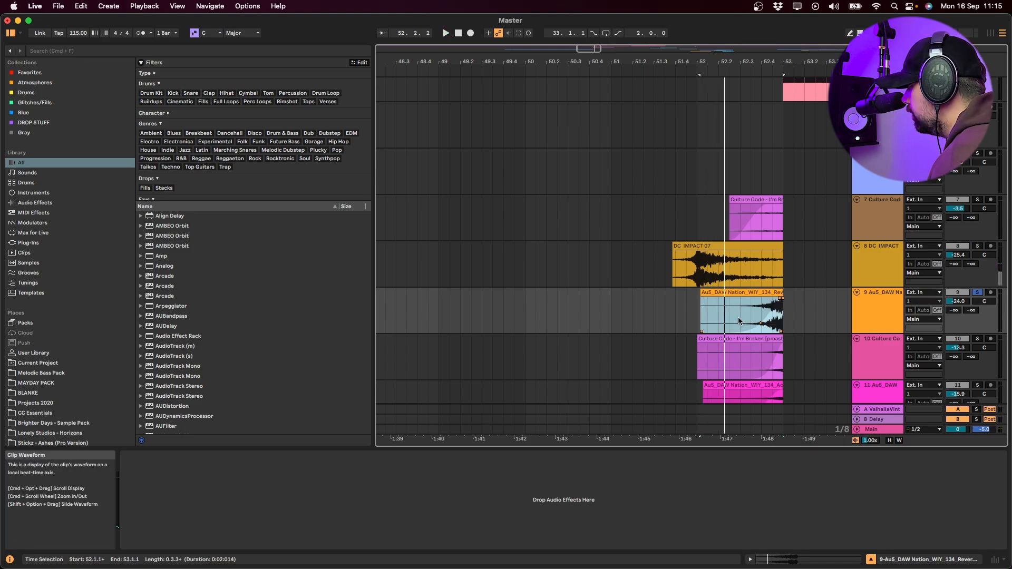
click(738, 317)
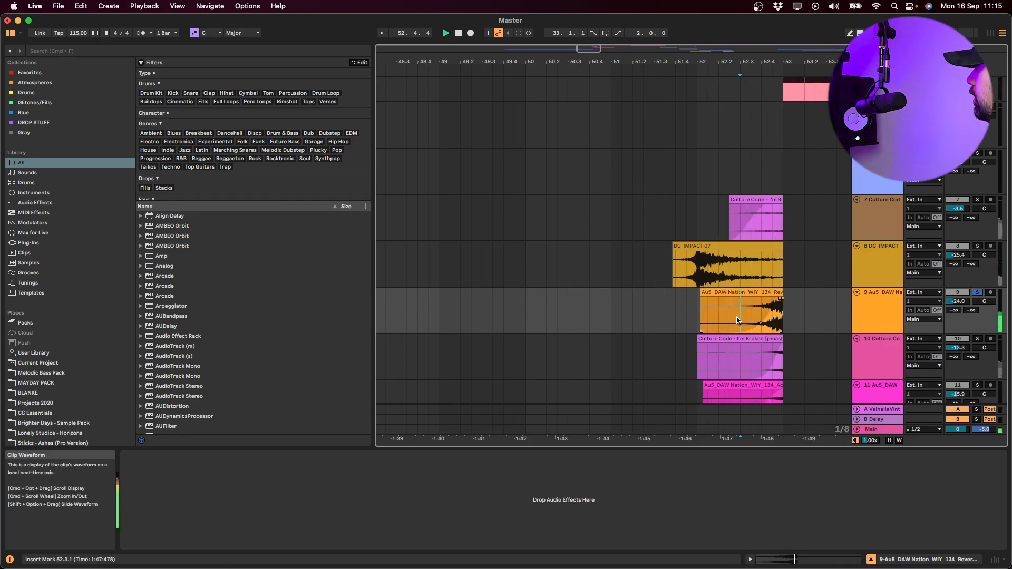
scroll(736, 317, down, 3)
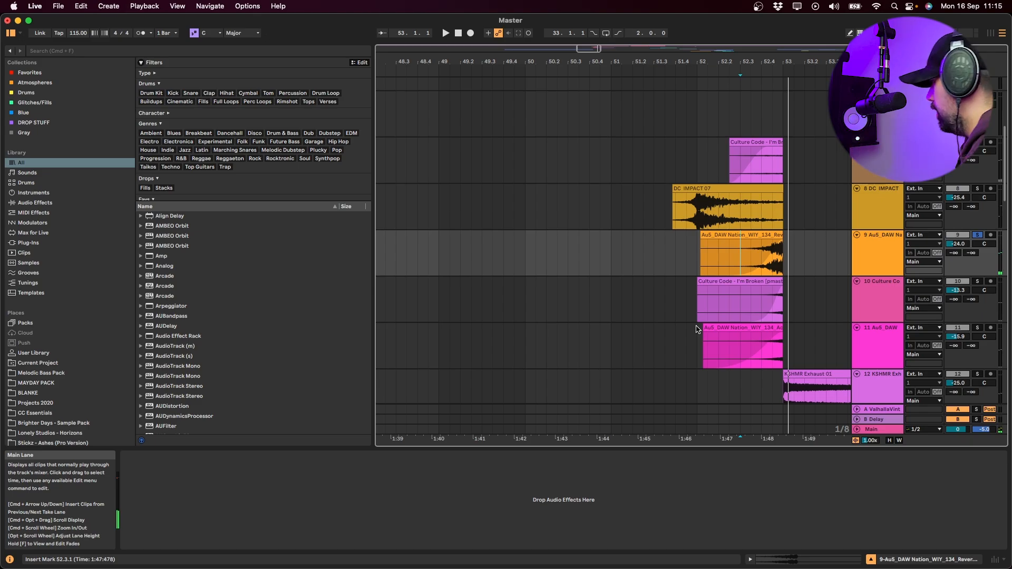
- Solo track 10, play its Culture Code clip from 52.2.3 and select the clip
click(730, 313)
click(978, 282)
key(space)
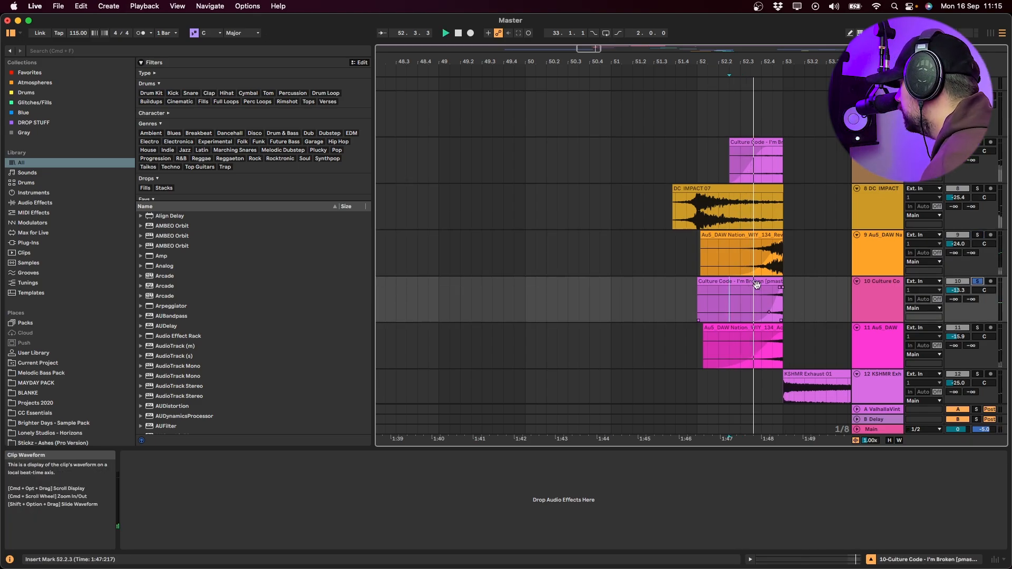
click(759, 282)
key(space)
scroll(739, 279, up, 2)
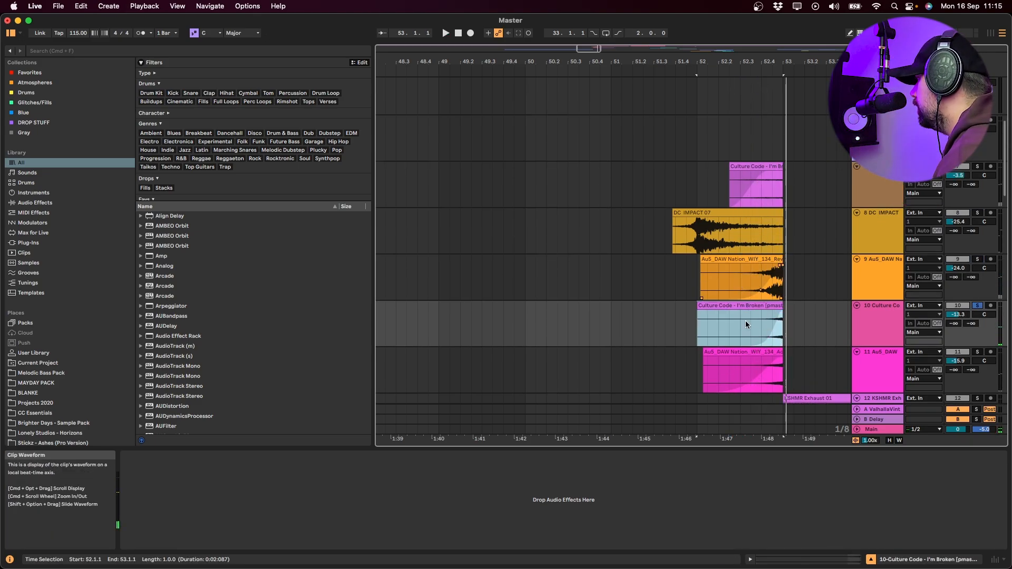
- Play the Acoustic Ride clip on track 11 from 52.1.3 with its track soloed, and select the clip
scroll(712, 322, up, 10)
scroll(714, 342, down, 9)
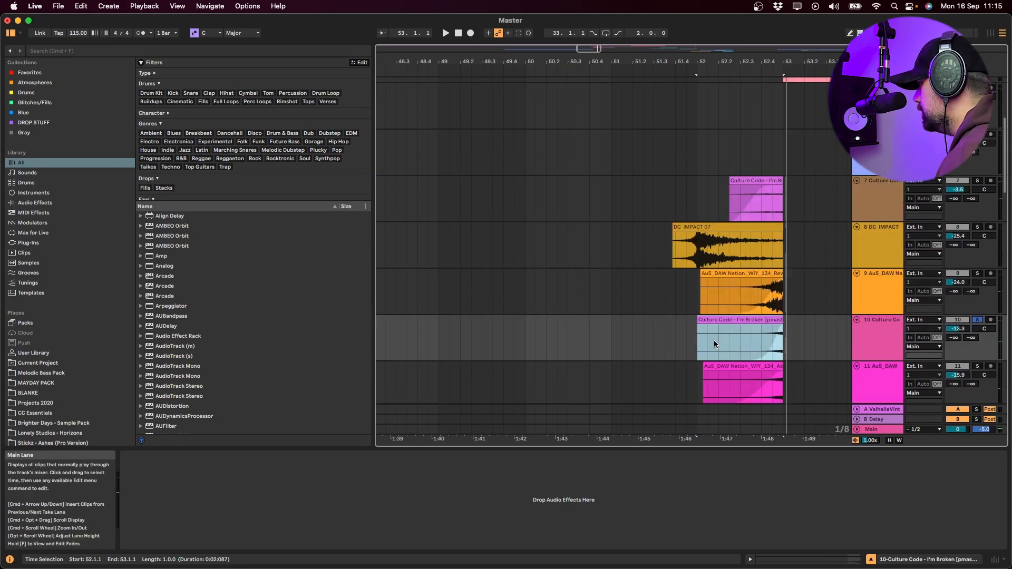
scroll(730, 294, down, 10)
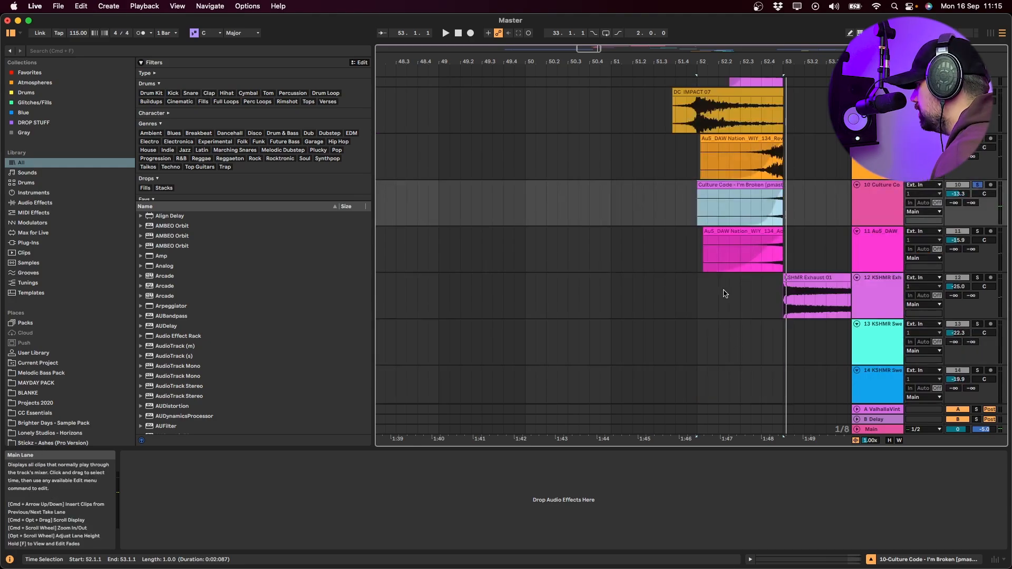
click(729, 261)
key(space)
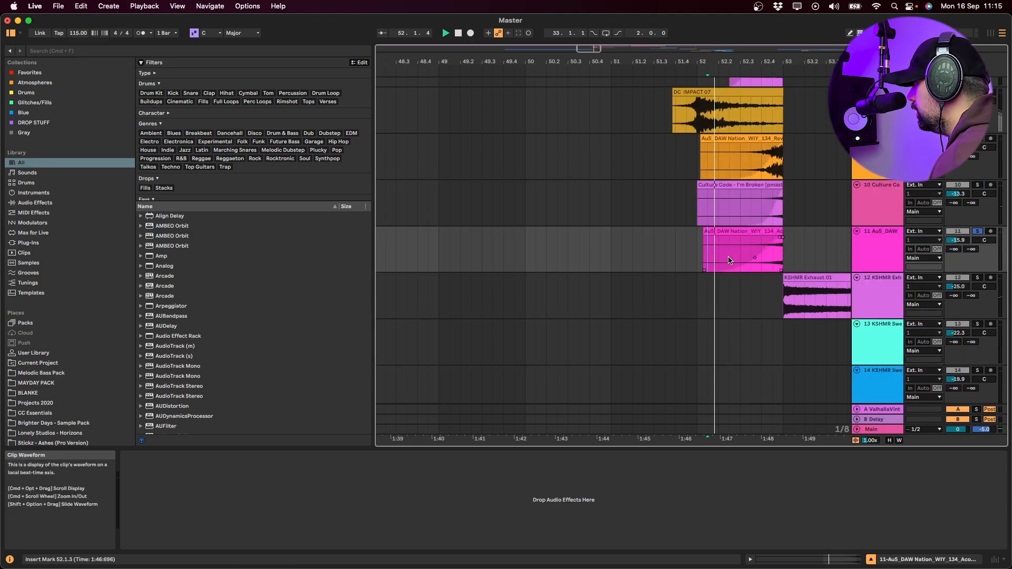
click(748, 233)
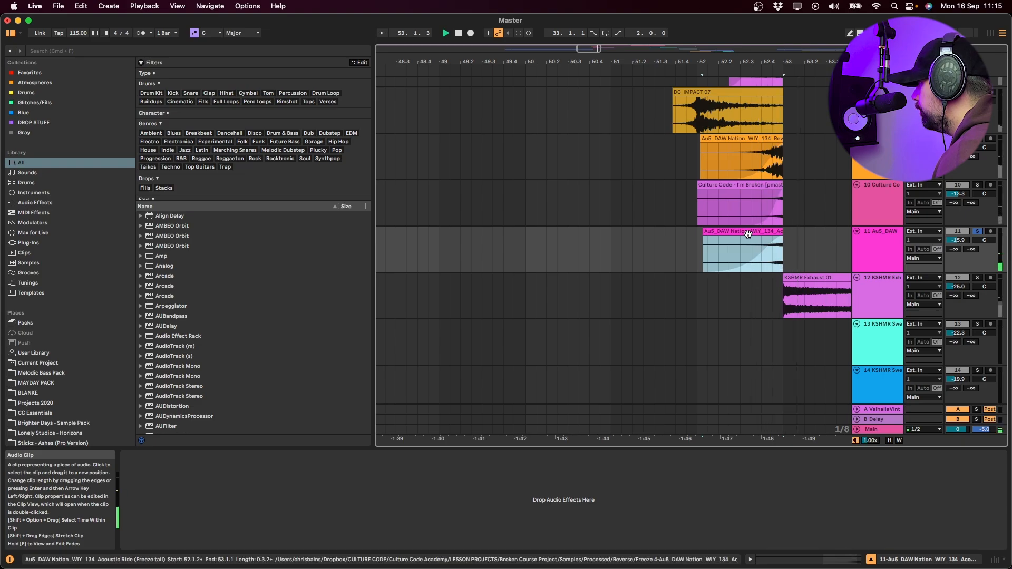
scroll(749, 341, up, 5)
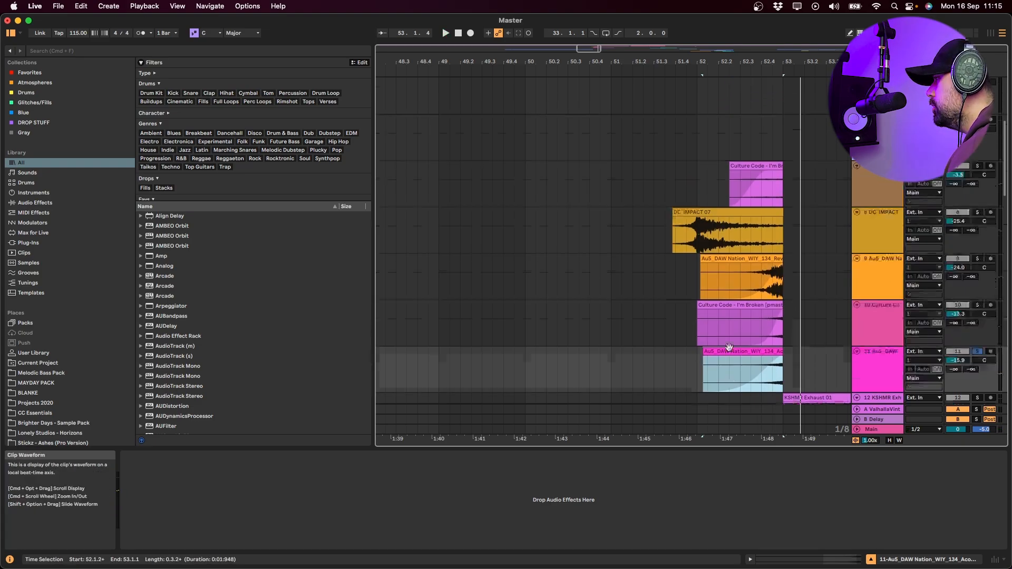
- Solo track 7 and play its Culture Code clip from 52.2.3
click(899, 249)
click(977, 232)
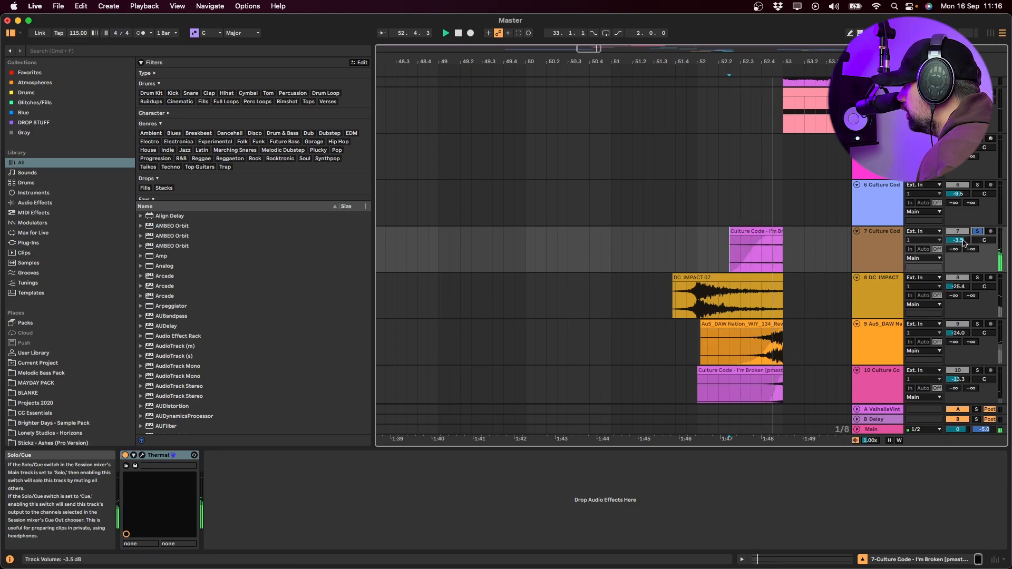
scroll(560, 308, up, 3)
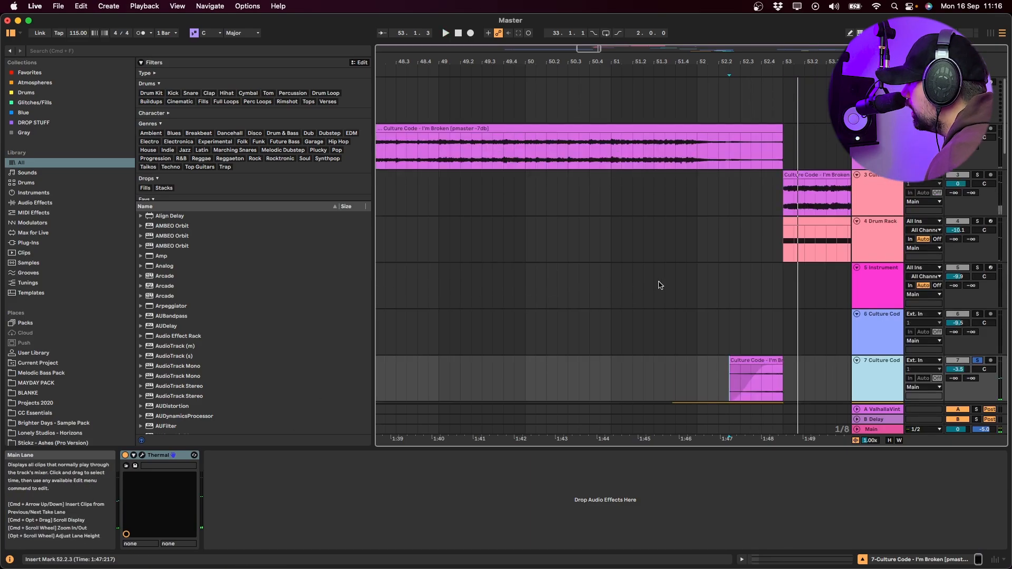
- Highlight the source clip's tail on track 2 from 52.1.3 to 53.1.3, and compare the soloed track 7 clip with Thermal off and on
drag(707, 163, 793, 161)
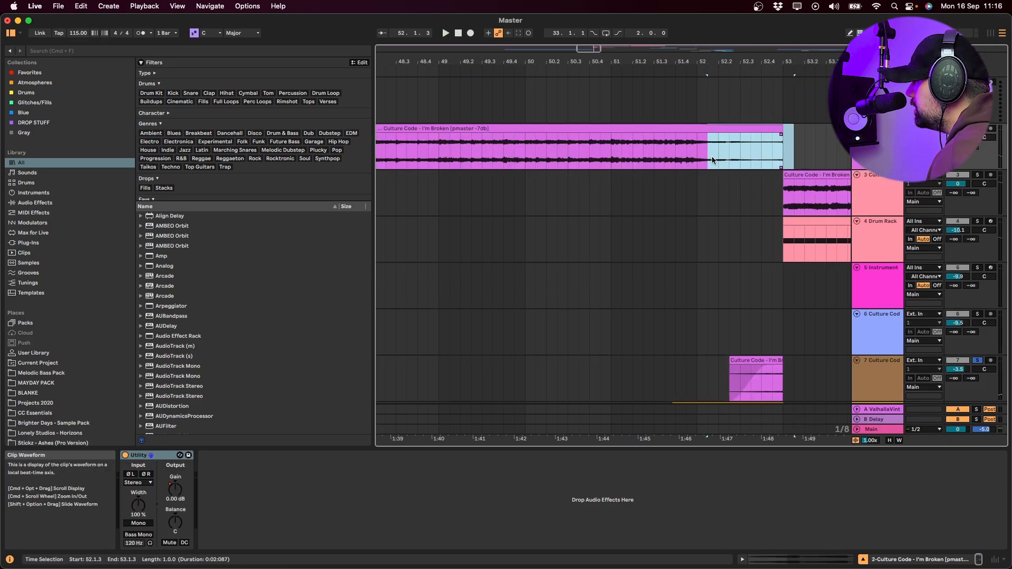
scroll(715, 159, down, 2)
click(757, 288)
key(space)
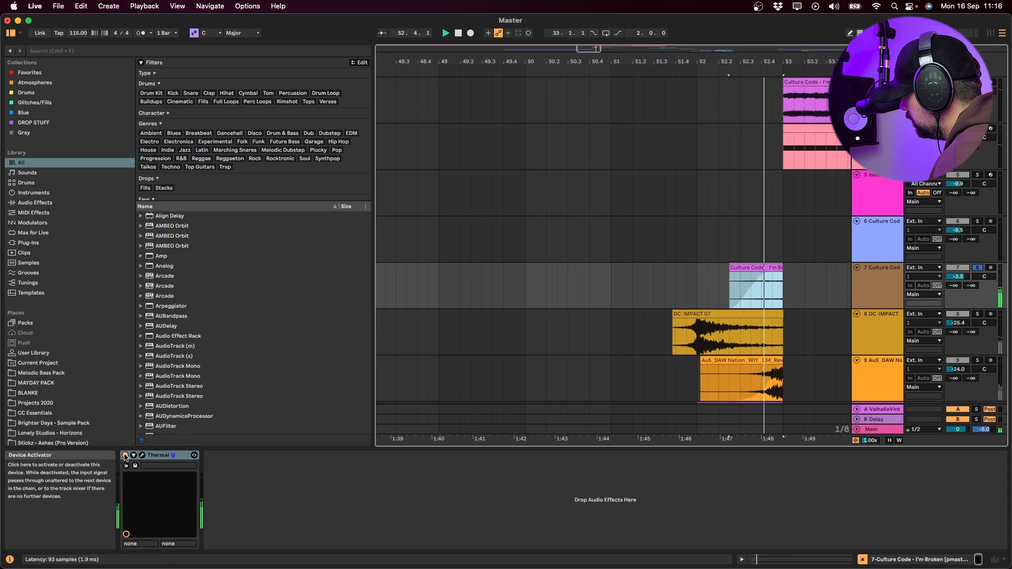
click(125, 456)
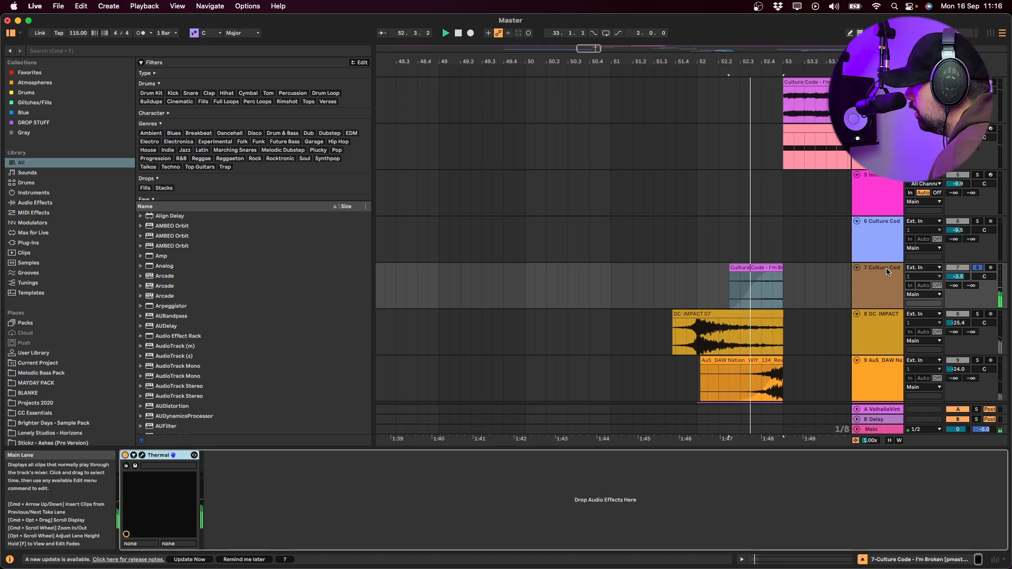
click(981, 267)
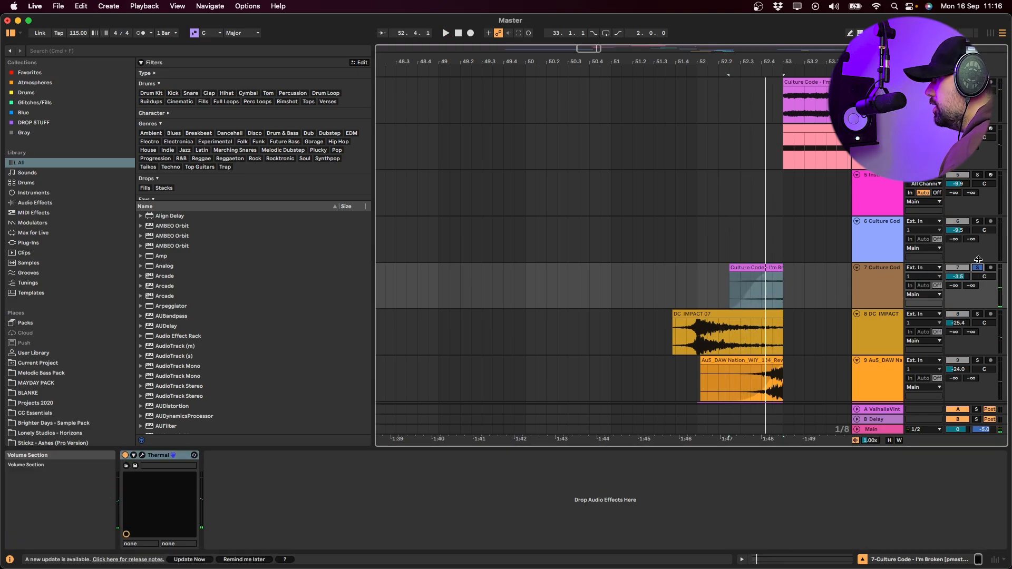
- Play the transition into bar 53 in the full mix, select the track 7 clip and fold all the tracks
drag(697, 279, 690, 278)
key(space)
click(752, 280)
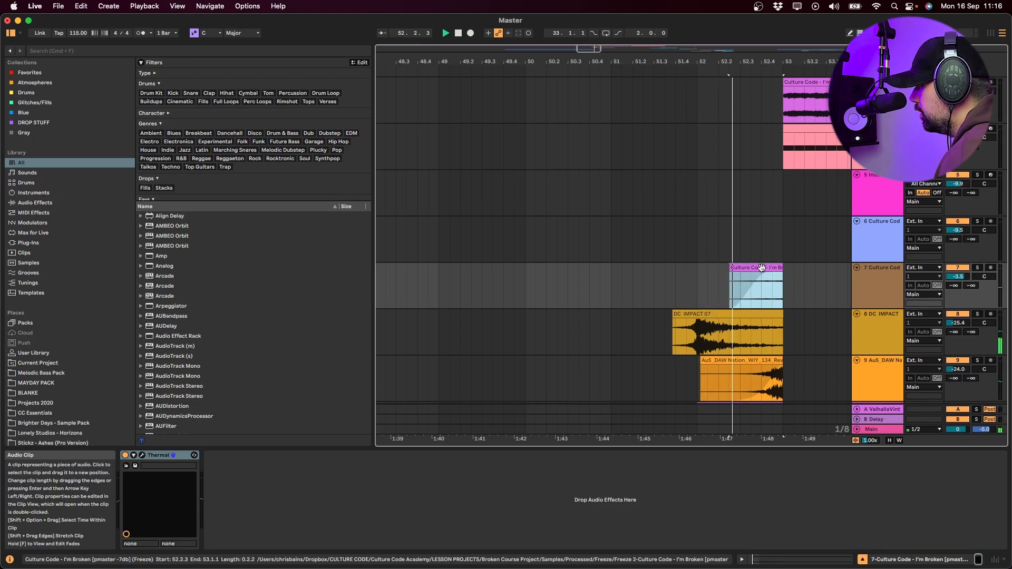
alt+click(858, 268)
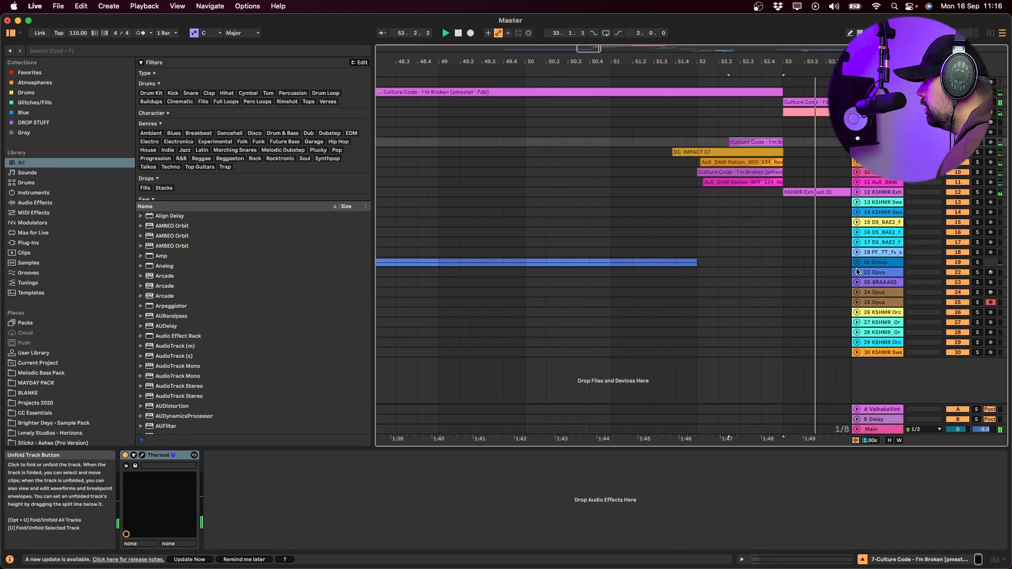
- Zoom out the arrangement, select the KSHMR Exhaust 01 clip on track 12 and play it from 53.1.1
click(794, 293)
key(minus)
key(minus)
key(space)
click(814, 192)
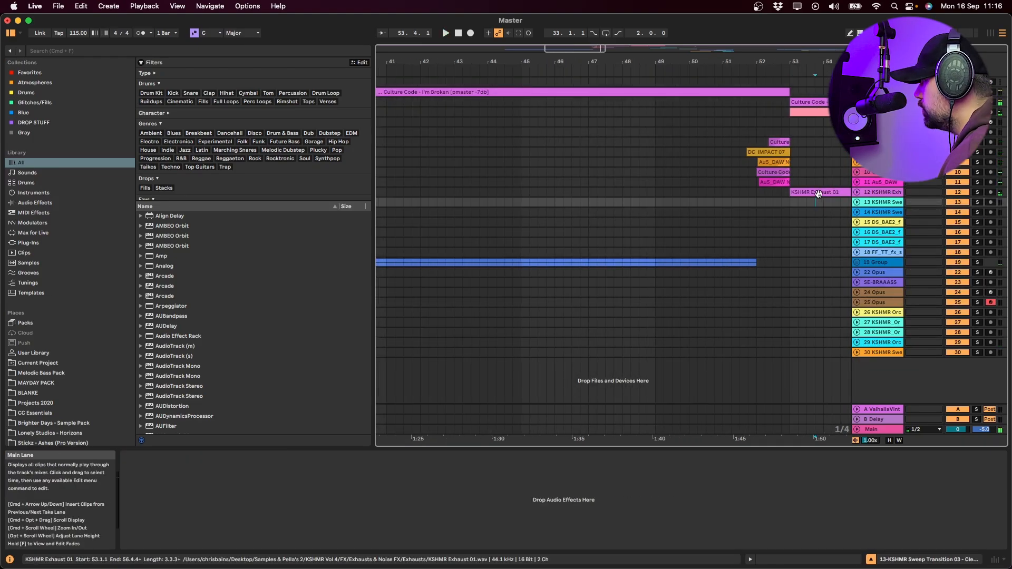
key(space)
key(s)
key(space)
key(space)
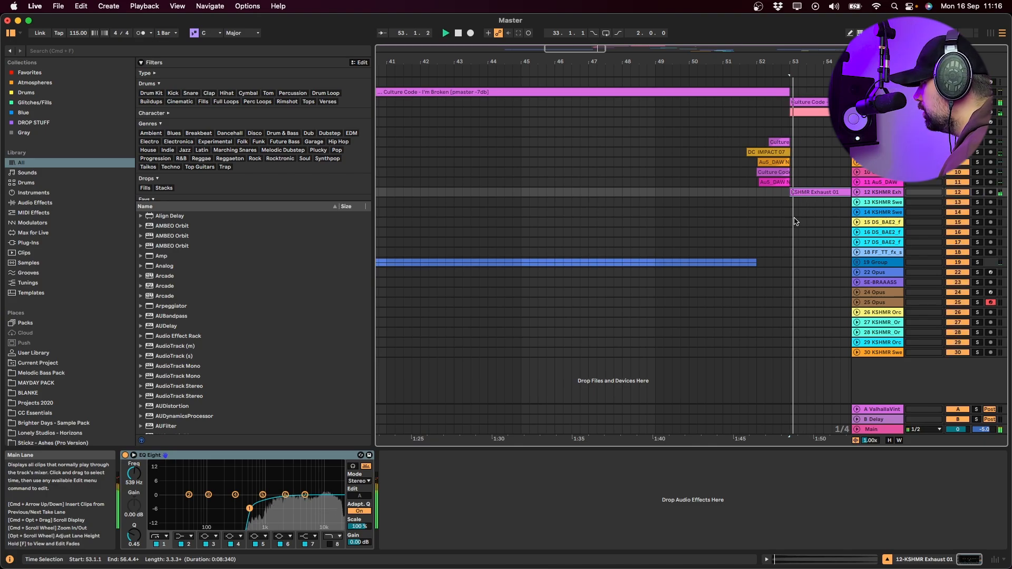
key(space)
- Play the full mix from just after bar 60
scroll(628, 241, right, 10)
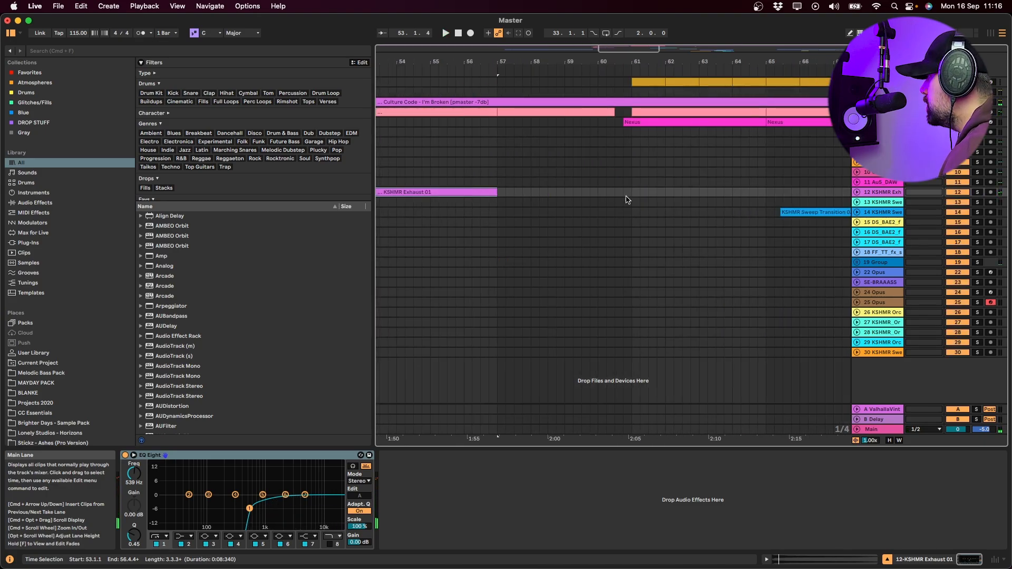
click(607, 162)
key(space)
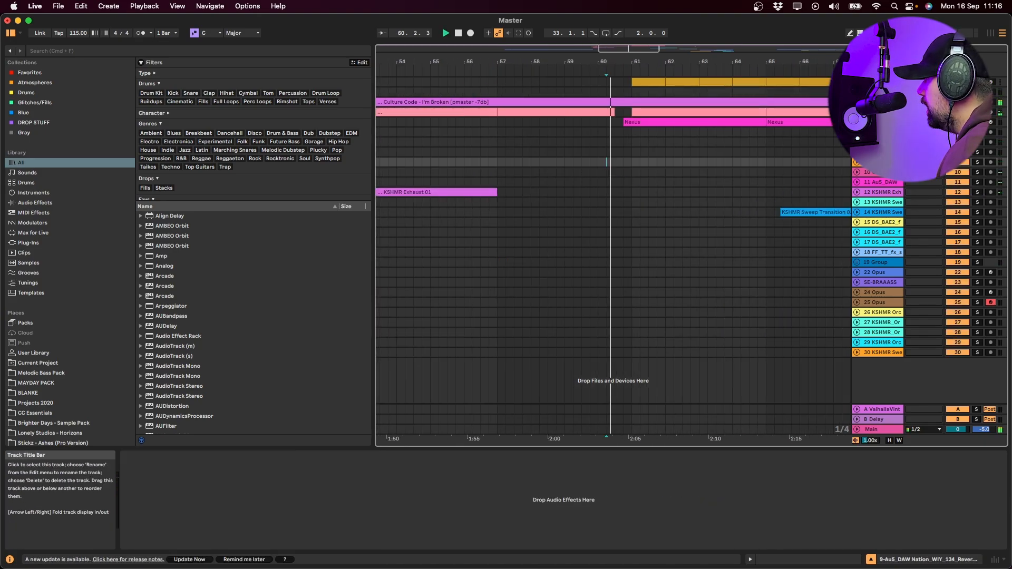
- Unfold all the tracks and play track 5's Nexus line from 60.4.1, first soloed and then in the full mix
click(878, 122)
alt+click(858, 123)
click(628, 149)
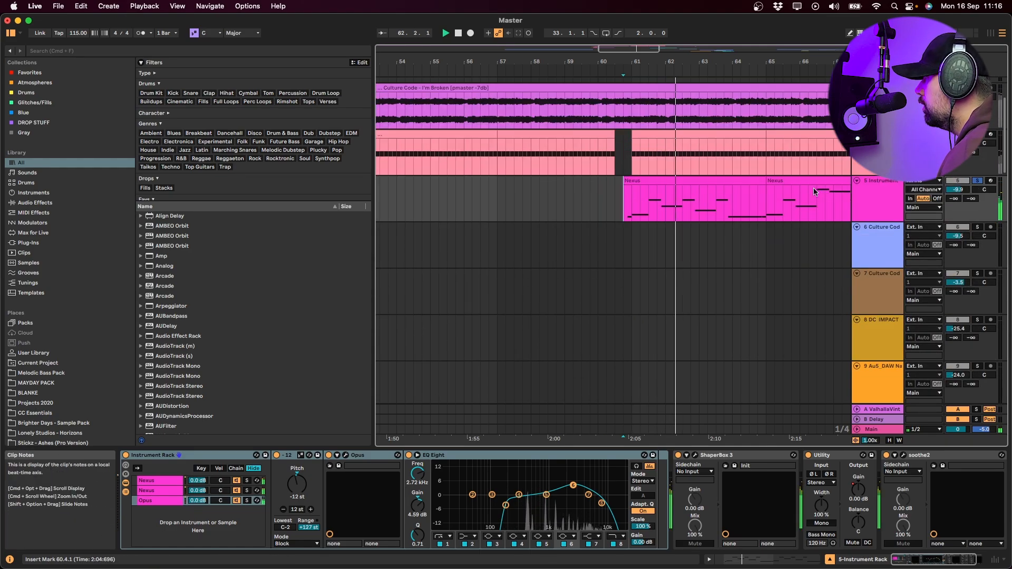
scroll(810, 241, up, 3)
click(879, 255)
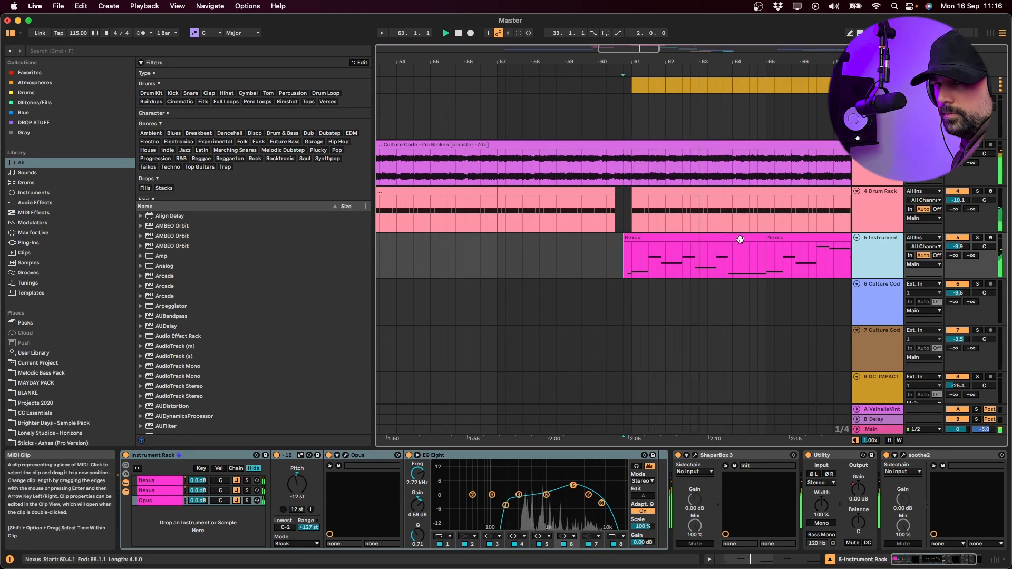
- Play the second Nexus clip on track 5 from 65.1.1 and select it
scroll(726, 248, right, 5)
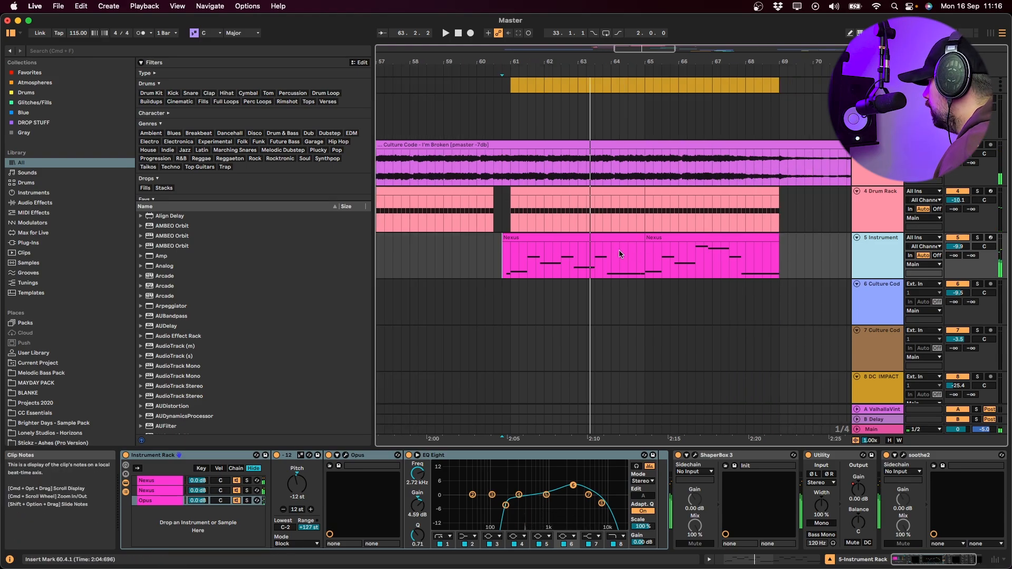
click(648, 269)
key(space)
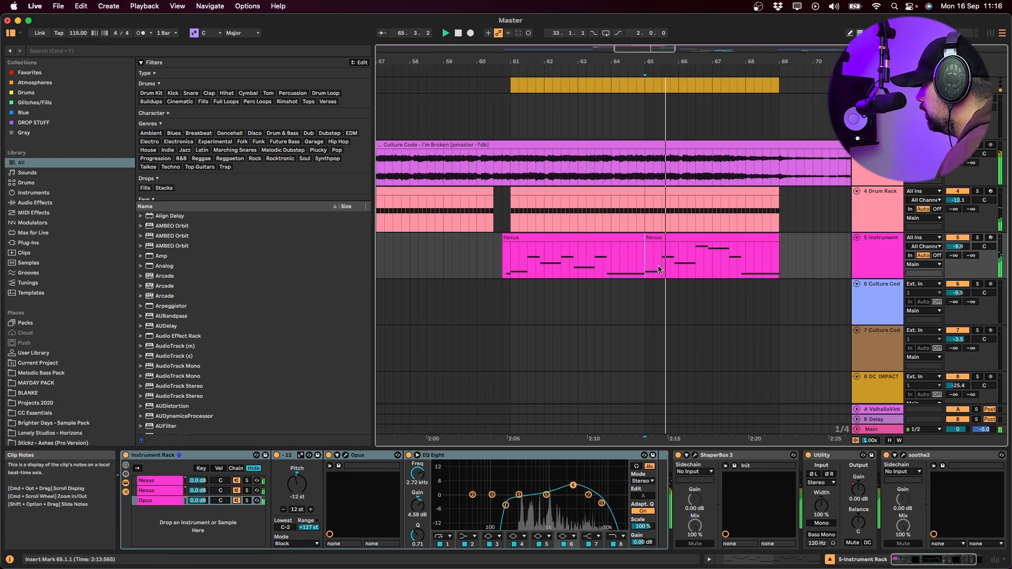
click(696, 238)
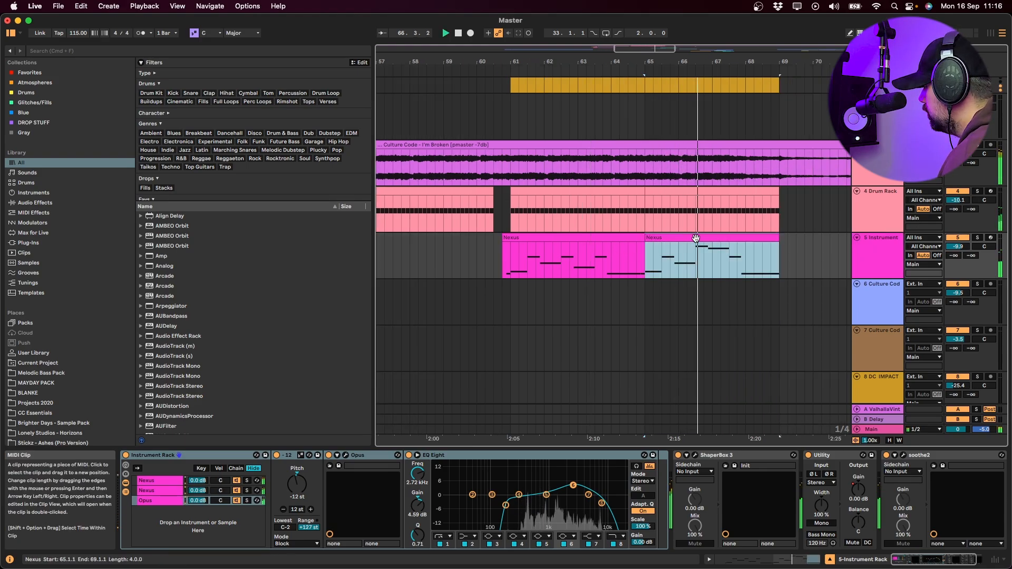
- Play the second Nexus clip's higher notes from 66.2.1 in the full mix
click(687, 262)
key(space)
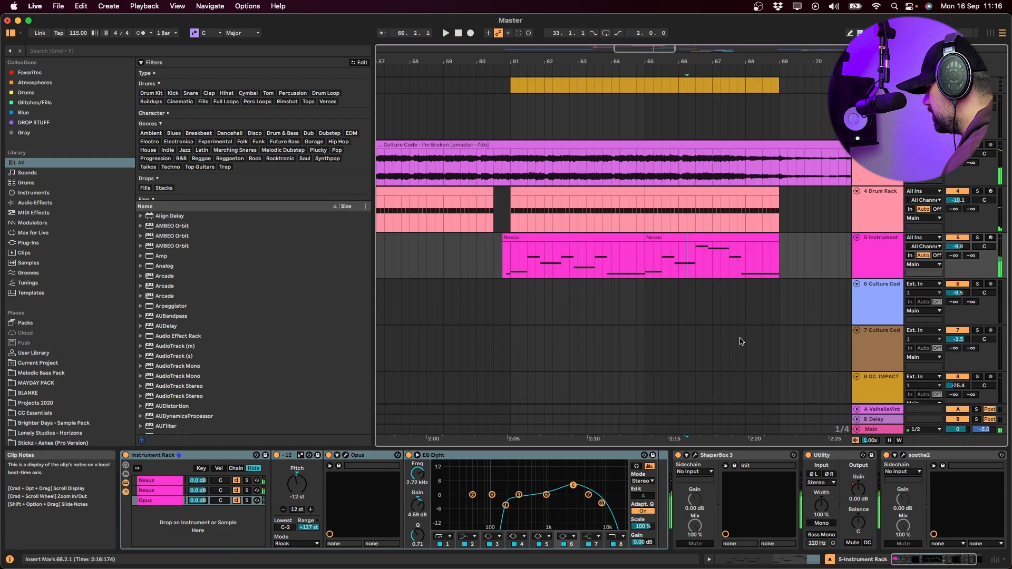
click(701, 238)
click(688, 230)
key(s)
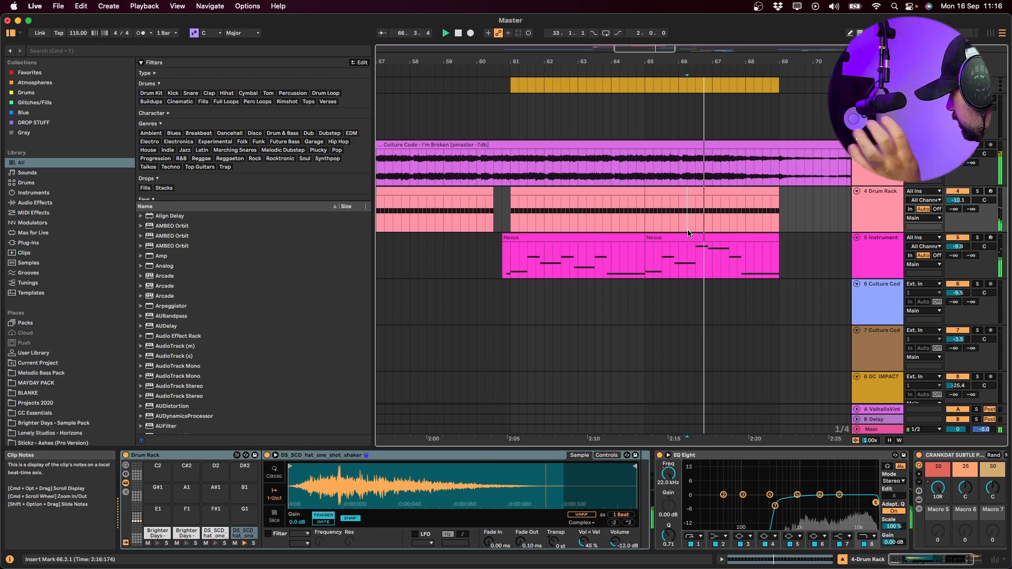
- Play the end of the second Nexus clip in the full mix past 67.4.1 and fold all tracks
click(737, 267)
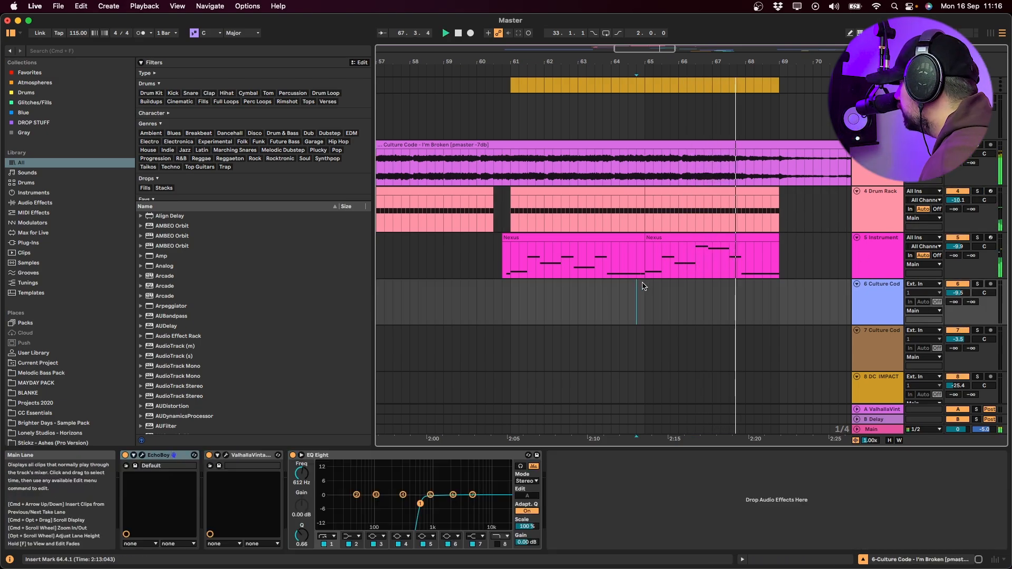
key(s)
key(s)
scroll(784, 286, right, 4)
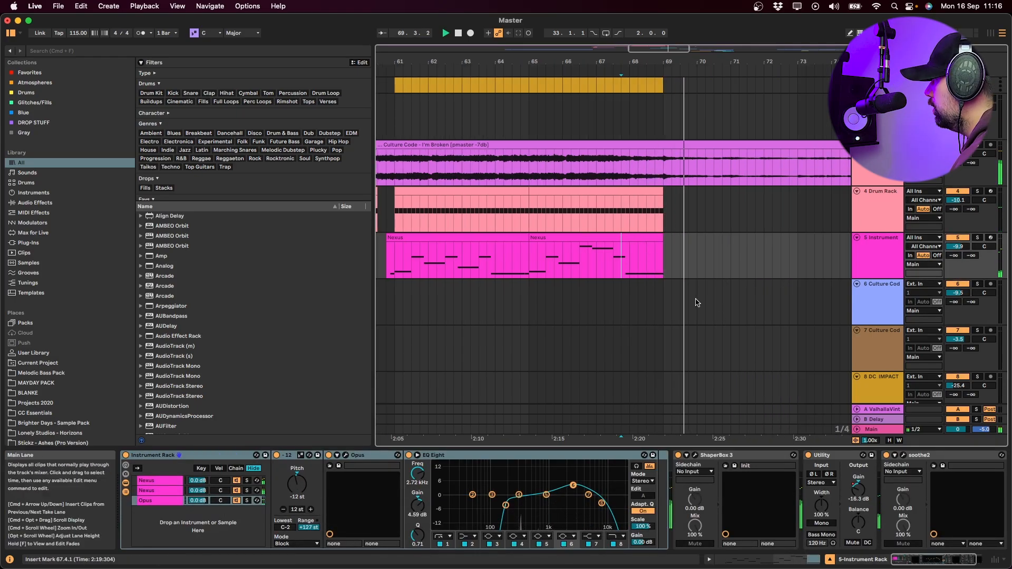
scroll(697, 301, down, 6)
click(697, 280)
alt+click(857, 341)
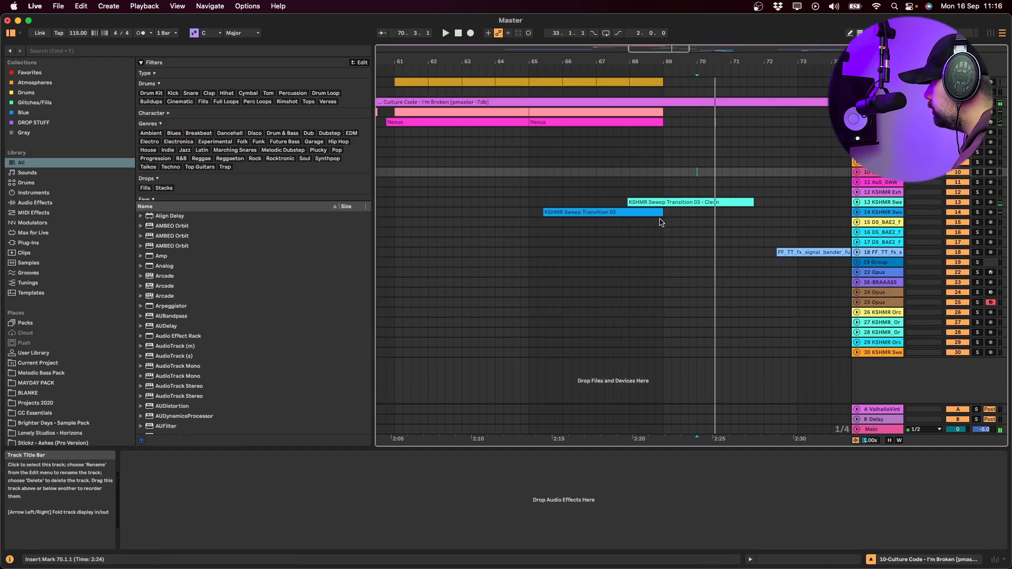
- Unfold all tracks and play the KSHMR Sweep Transition 03 clips on tracks 13 and 14, soloed and unsoloed, from 68.3.1
alt+click(858, 212)
click(613, 240)
key(s)
key(space)
click(977, 167)
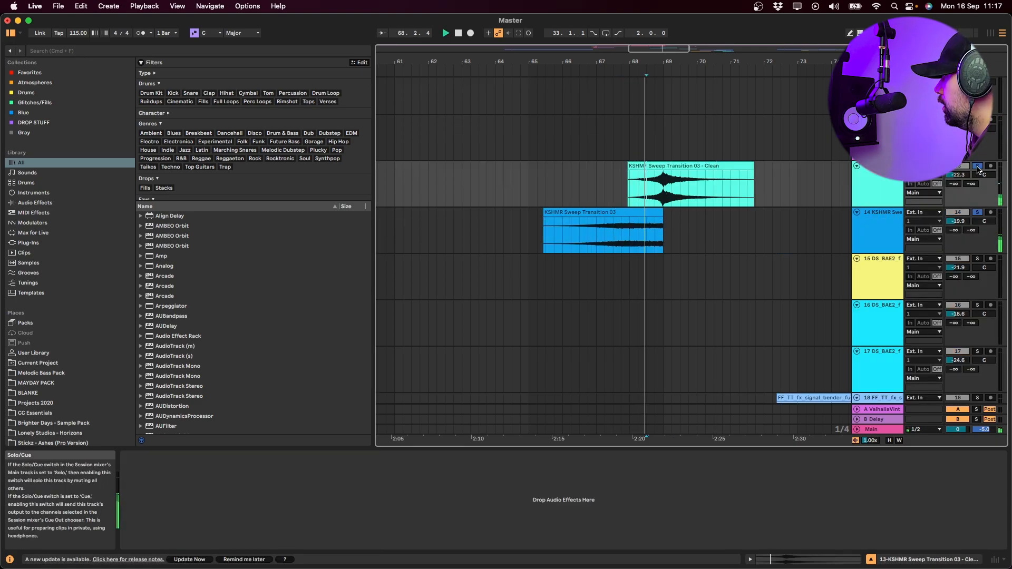
click(977, 167)
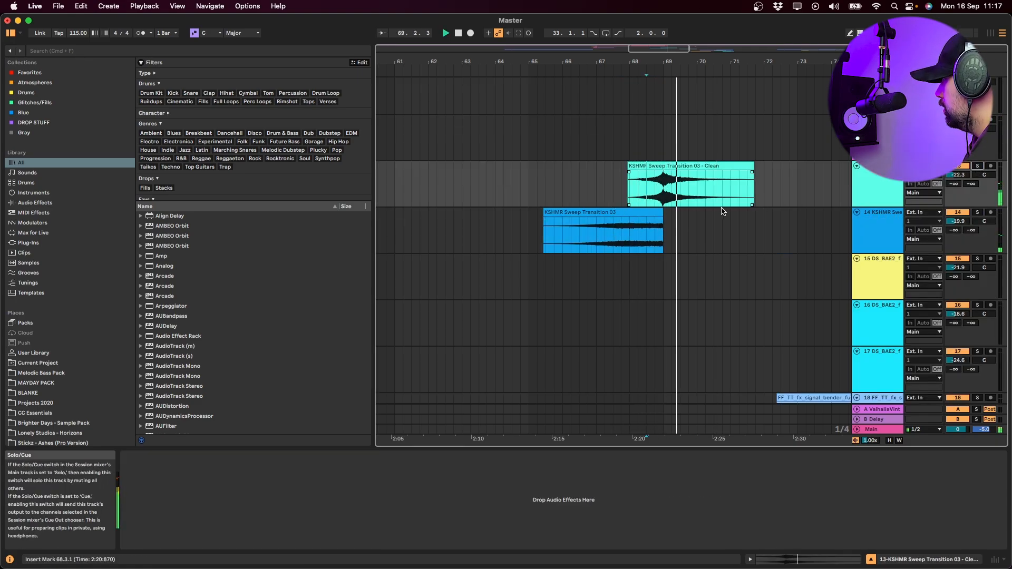
- Replay the transition into bar 69 to compare the mix with and without tracks 13 and 14, and fold all tracks
key(space)
key(space)
click(869, 197)
shift+click(897, 213)
click(955, 167)
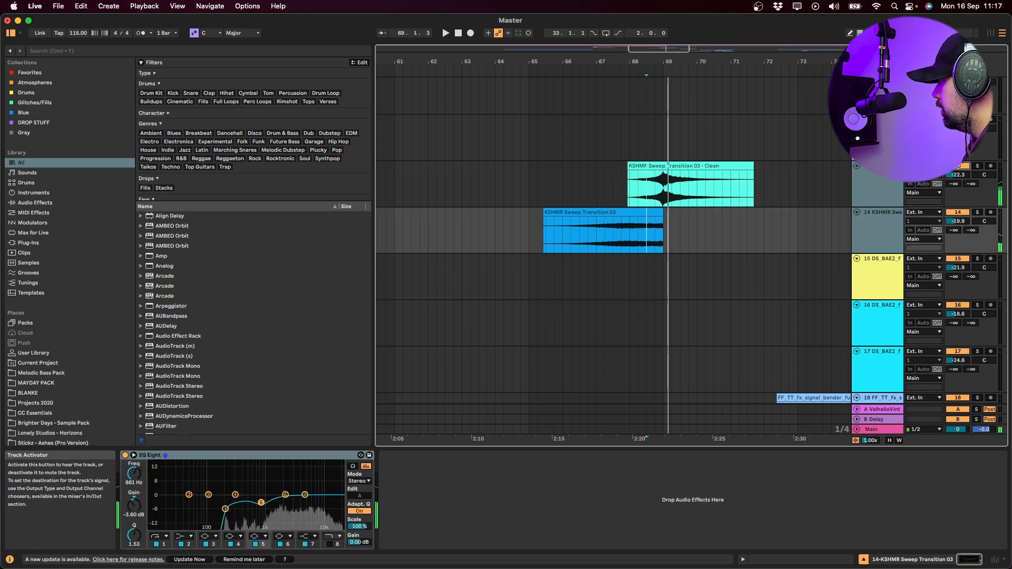
click(953, 167)
key(space)
key(space)
alt+click(857, 167)
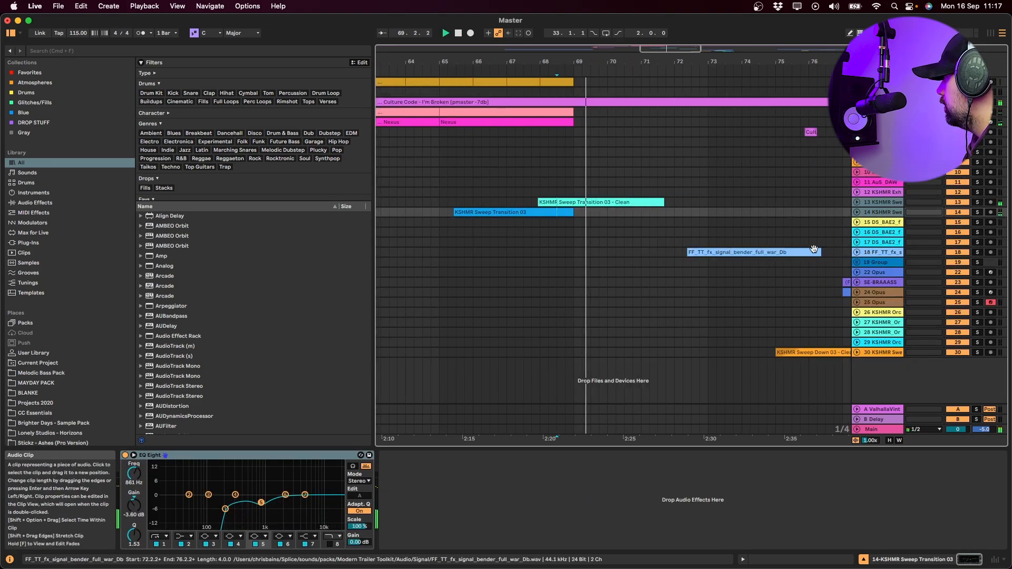
- Unfold track 18 and play its FF_TT_fx_signal_bender_full_war_Db clip soloed
click(734, 252)
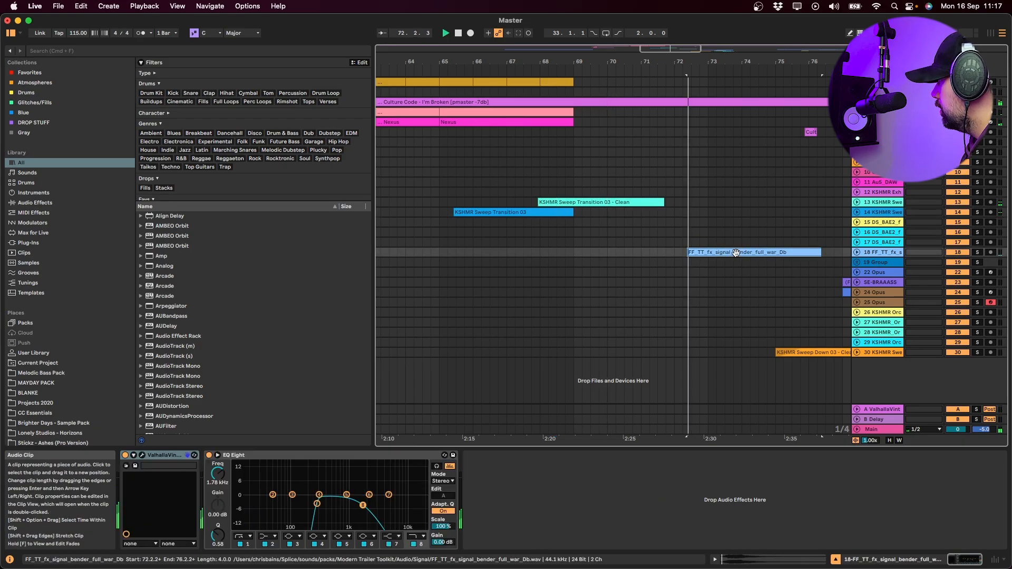
click(858, 252)
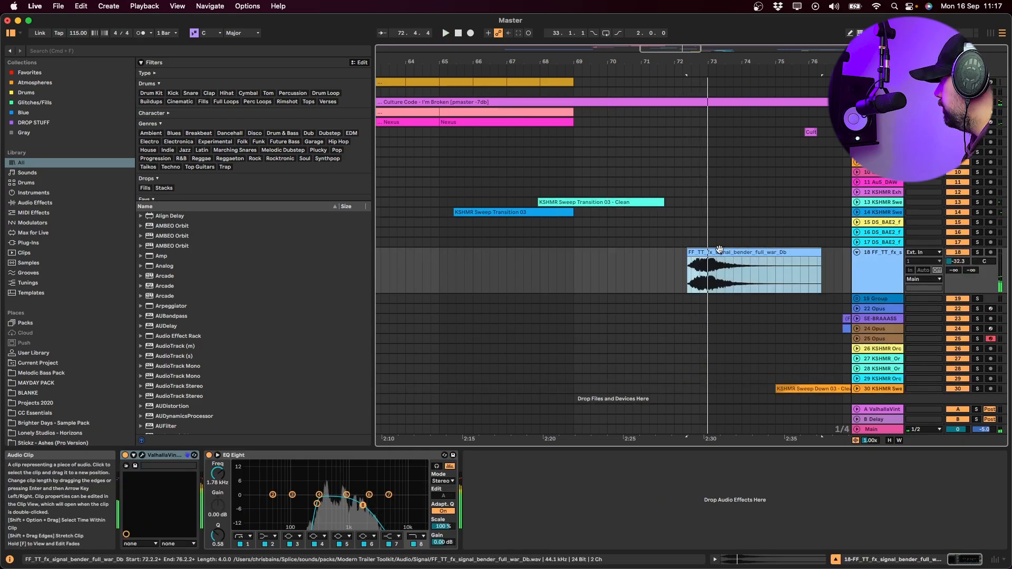
key(s)
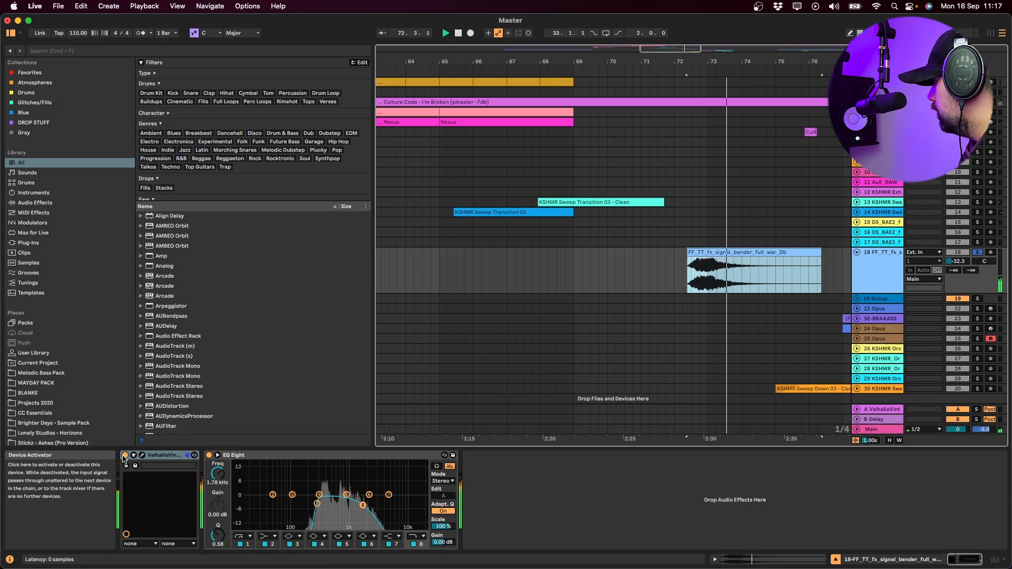
- Compare the signal-bender clip with its Valhalla reverb and EQ Eight bypassed and restored, and play it in the full mix
click(125, 455)
click(209, 456)
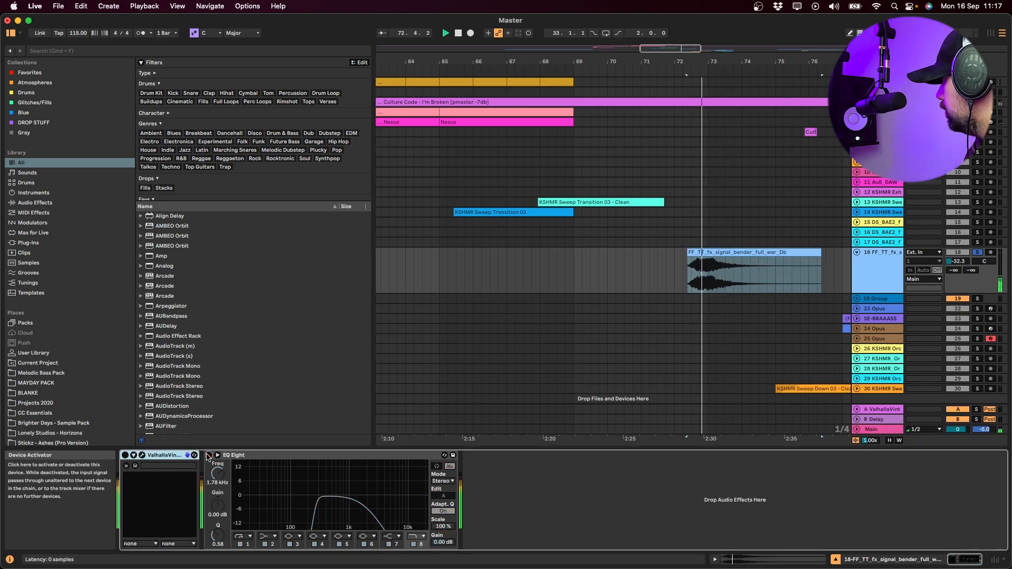
click(209, 455)
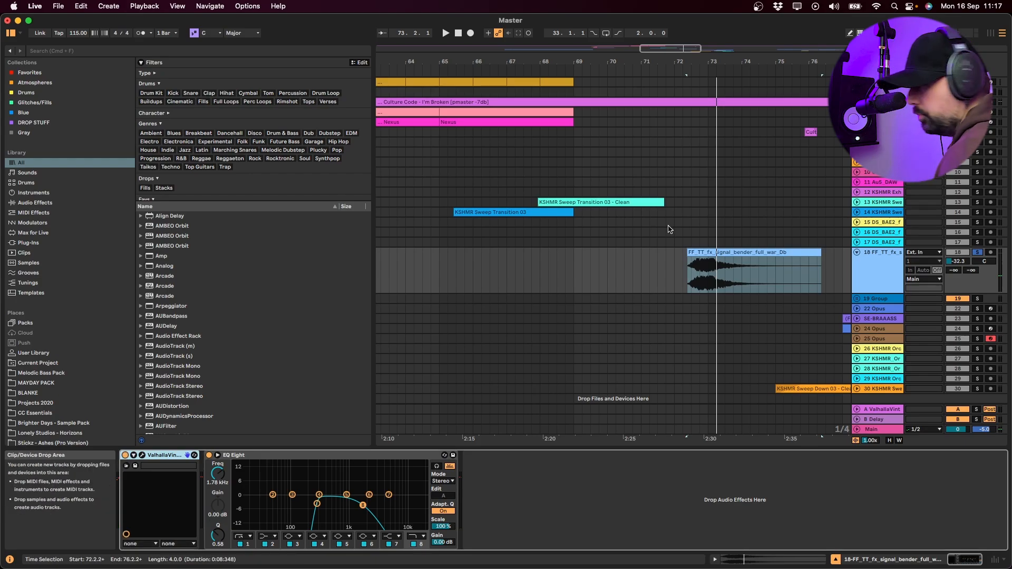
click(696, 280)
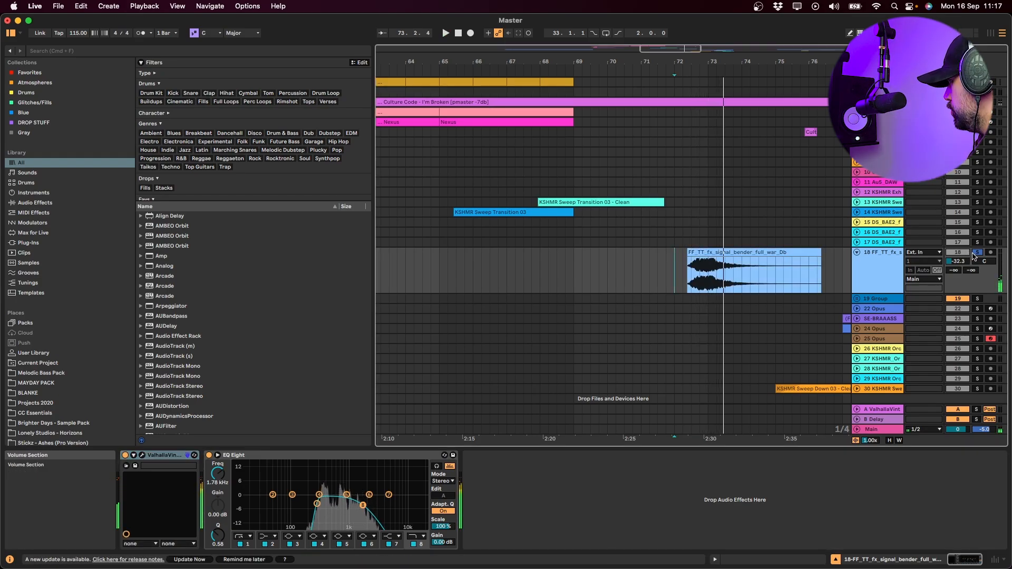
click(632, 282)
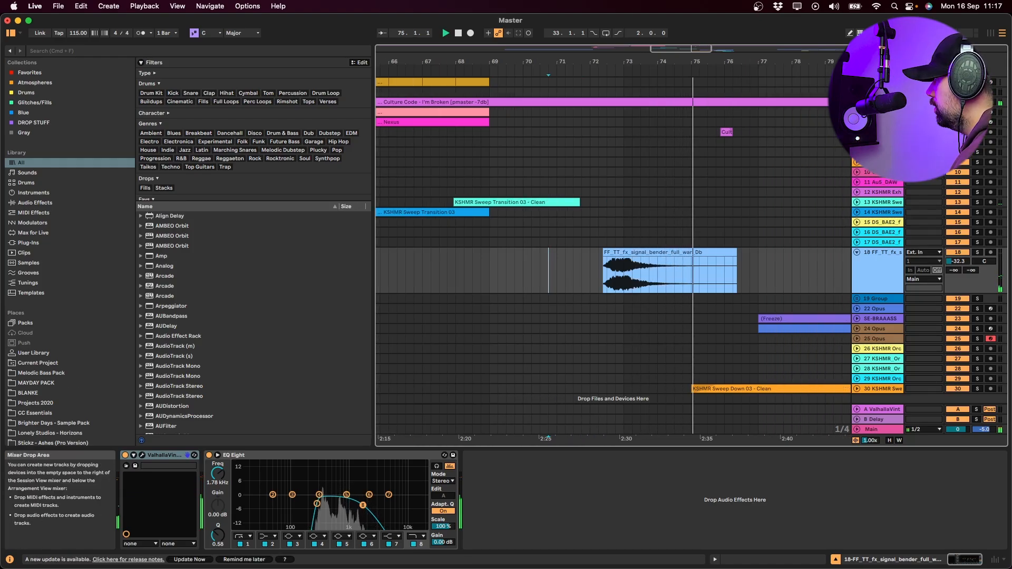
- Unfold track 6 and play its short Culture Code clip before bar 76 in the full mix from 74.2.1
click(723, 133)
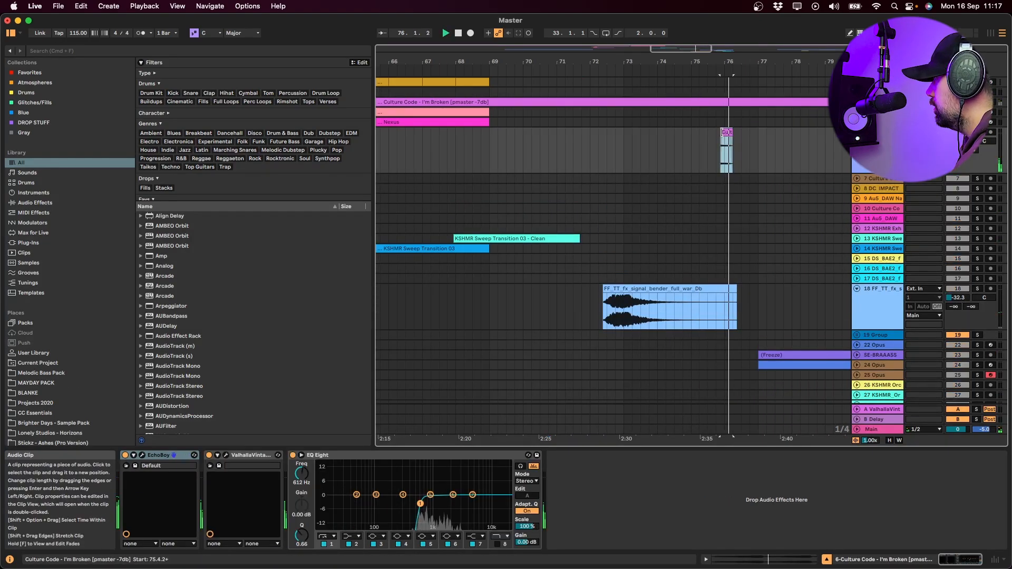
click(707, 152)
click(726, 133)
click(667, 152)
key(space)
- Unfold track 30 and play its KSHMR Sweep Down 03 - Clean clip soloed from the clip's start
scroll(690, 160, down, 3)
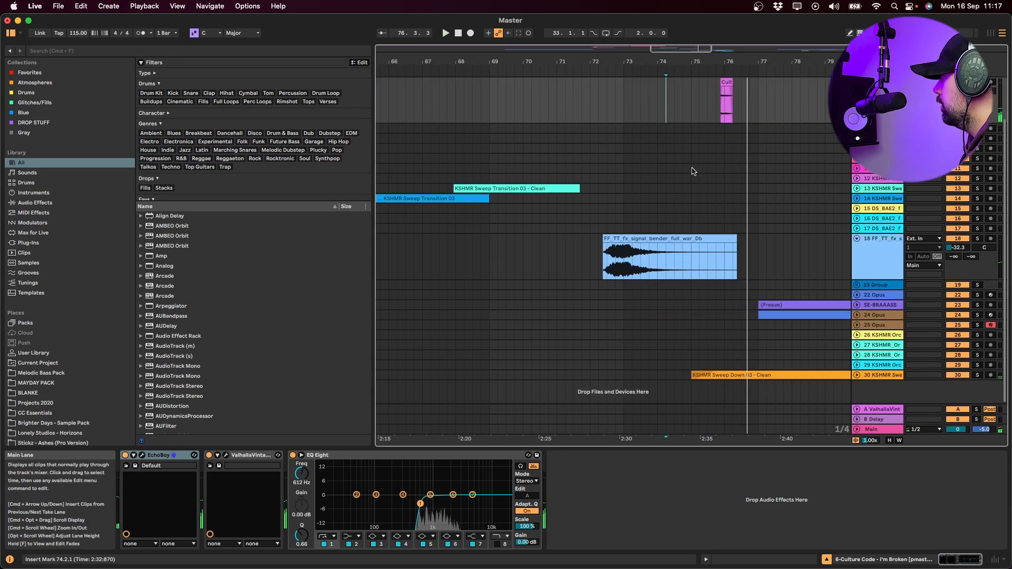
click(878, 375)
click(857, 375)
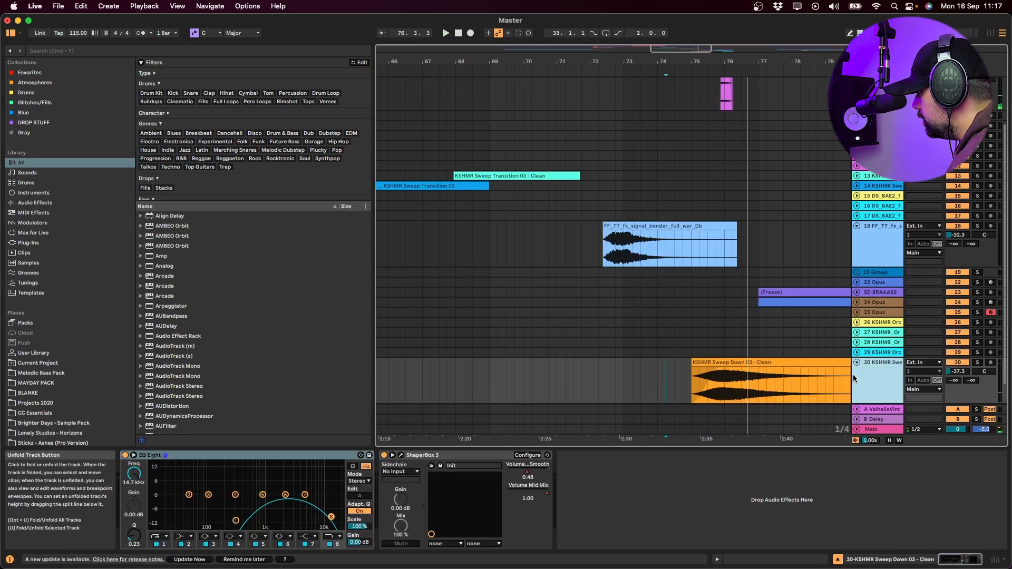
click(739, 362)
key(space)
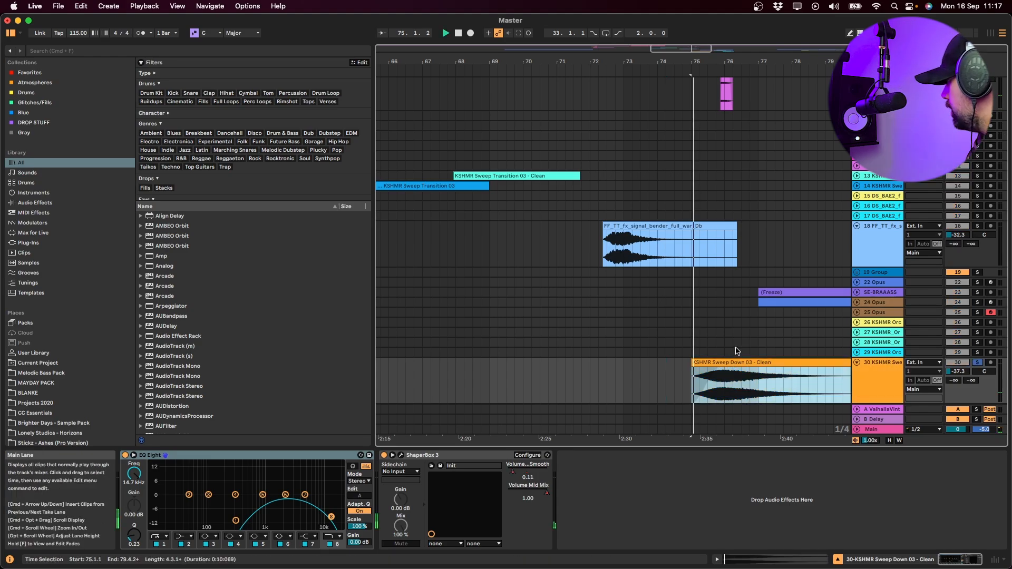
- Compare the soloed Sweep Down clip with ShaperBox 3 and EQ Eight bypassed, and reactivate both devices
click(383, 456)
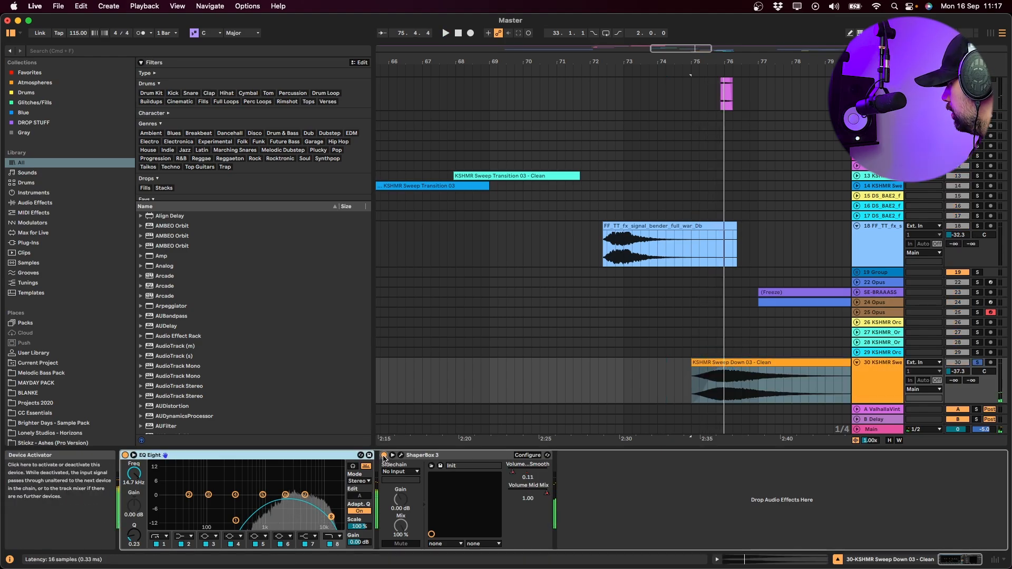
click(125, 455)
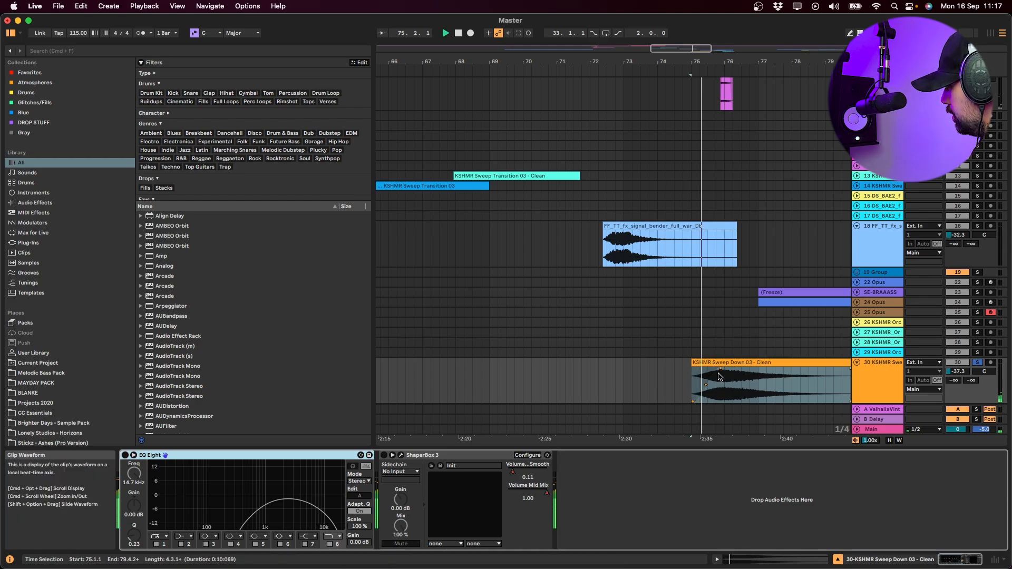
click(125, 456)
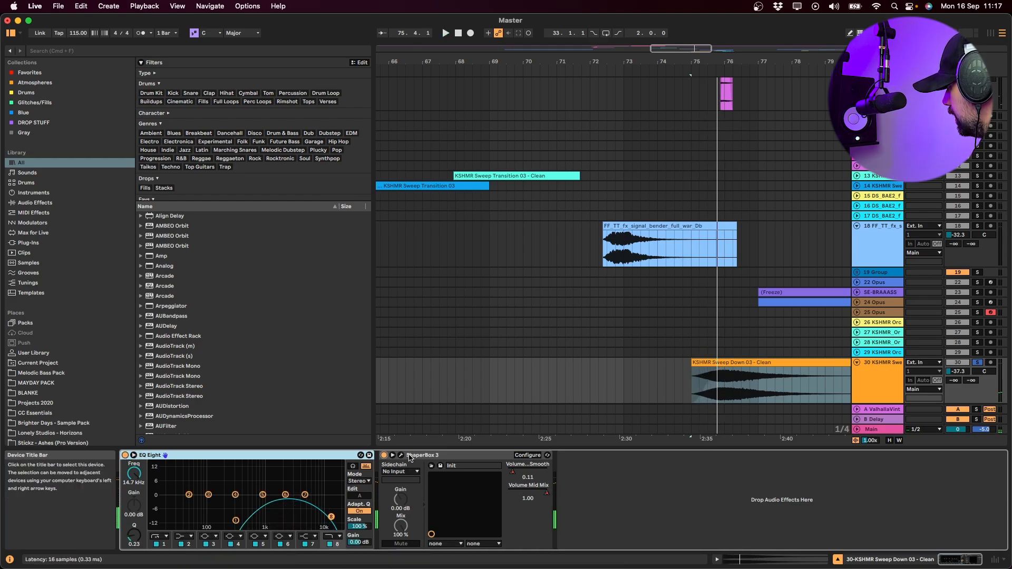
- Show ShaperBox 3's Pan shape on the Sweep Down track during playback and close the plug-in window
click(401, 455)
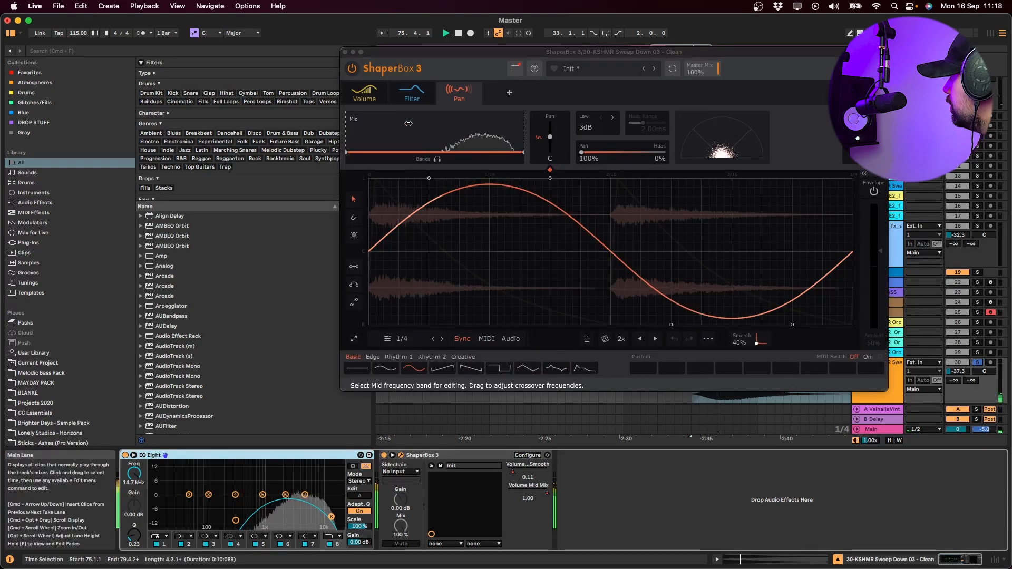
click(344, 52)
key(space)
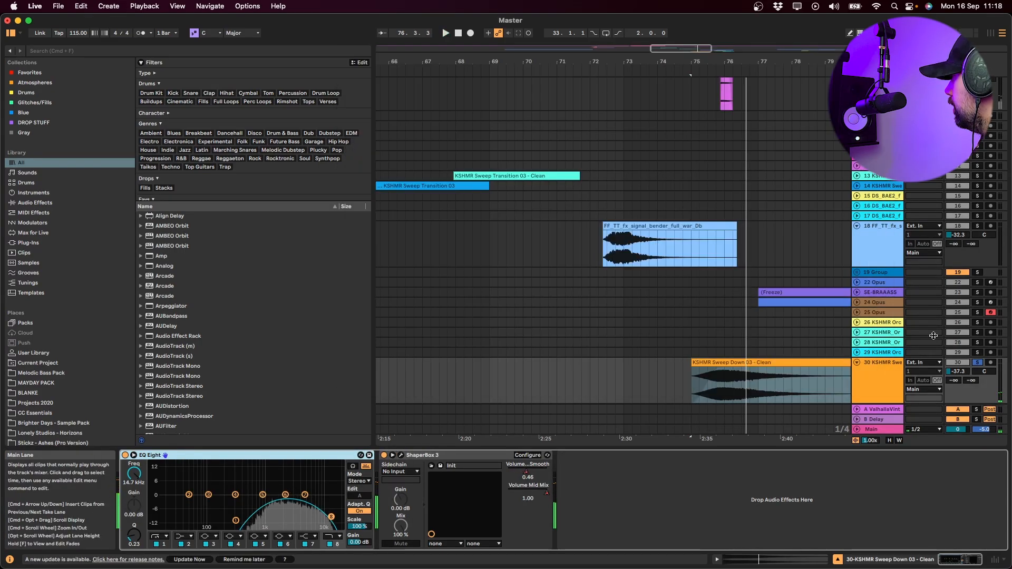
- Play the Sweep Down clip unsoloed in the full mix from 75.1.1
click(708, 363)
key(space)
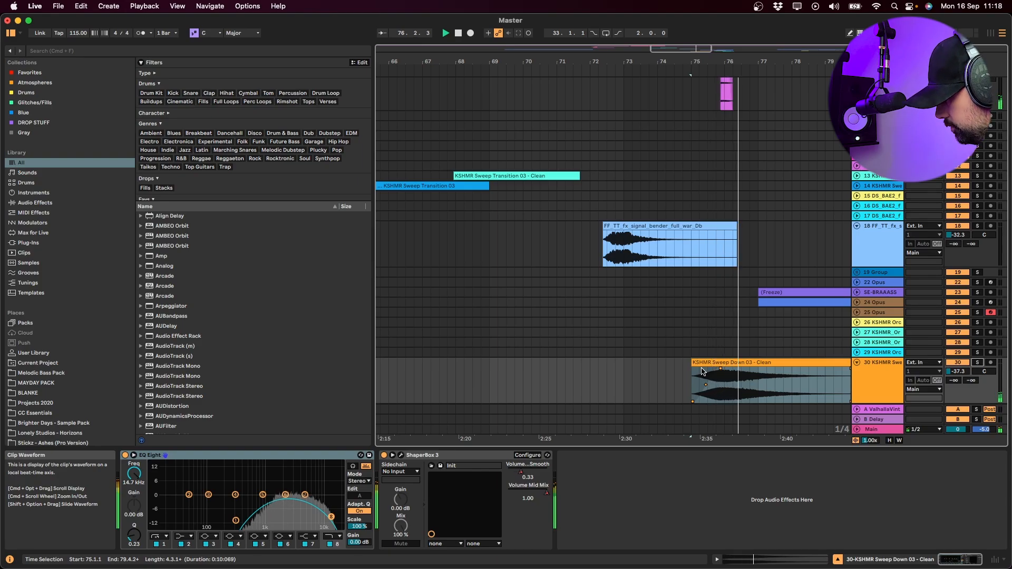
scroll(702, 372, right, 2)
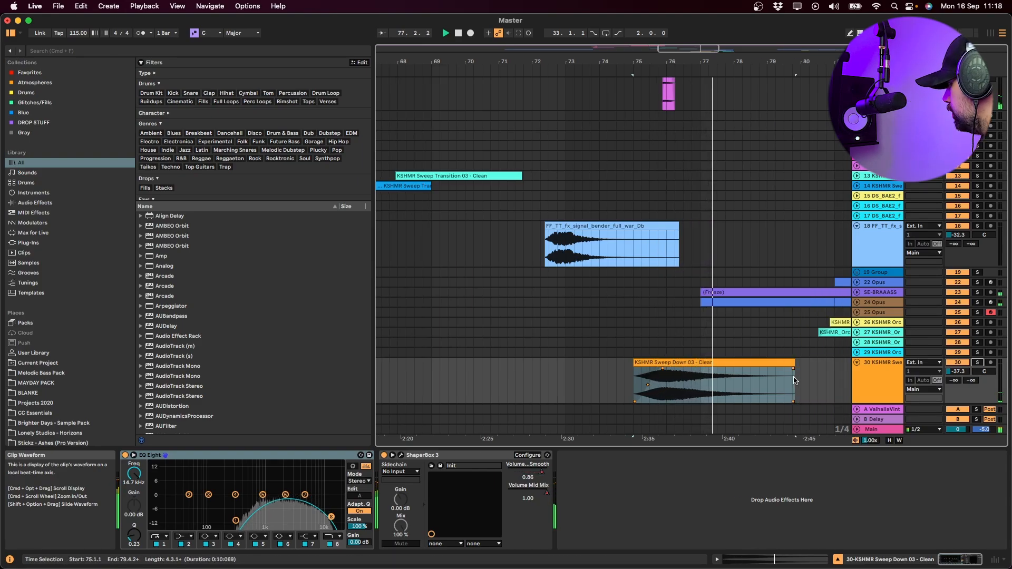
- Unfold all tracks and play the SE-BRAAASS and track 24 Opus clips soloed together from 77.1.1
click(862, 293)
key(s)
key(alt+u)
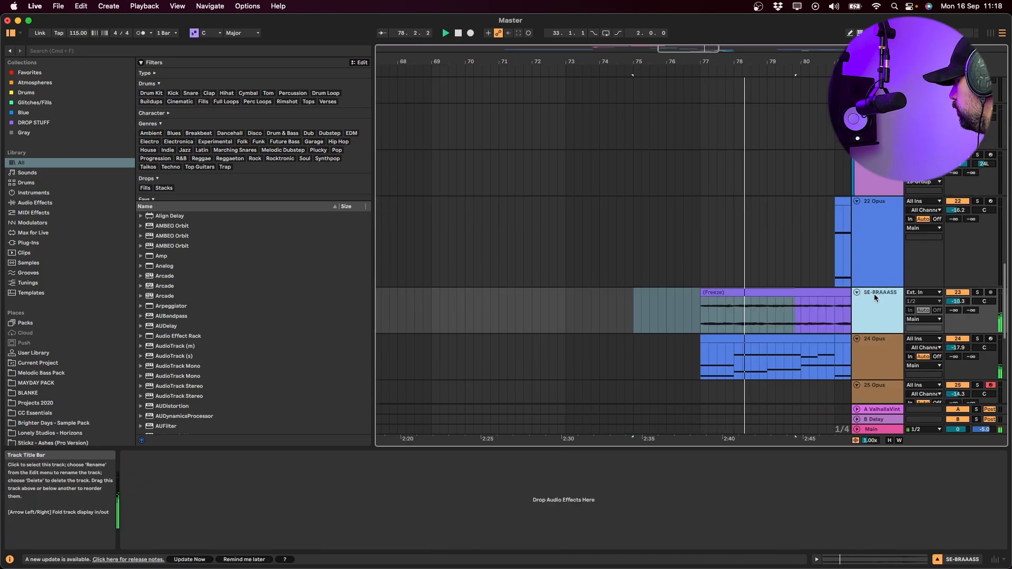
click(754, 293)
click(740, 339)
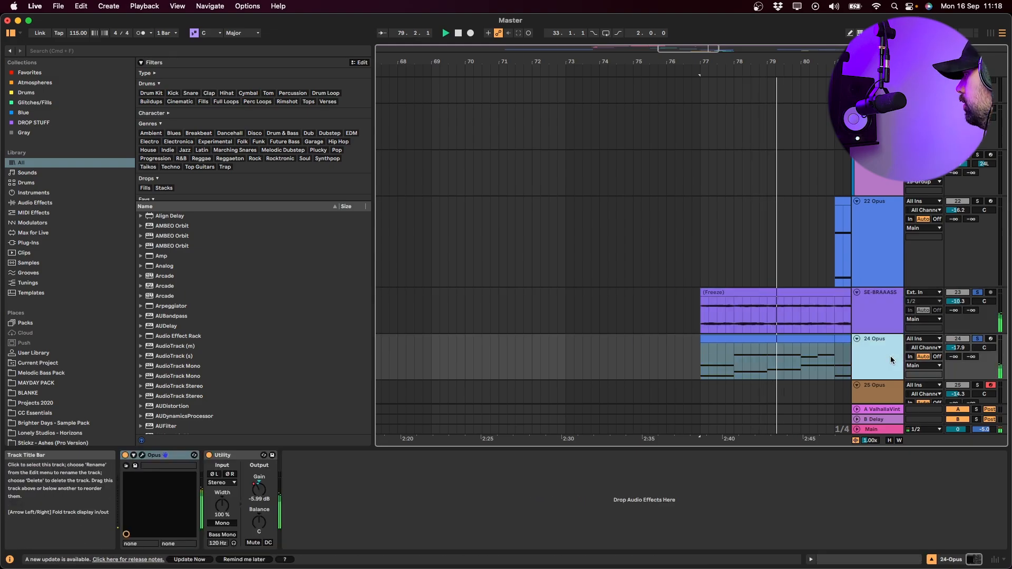
scroll(759, 358, right, 5)
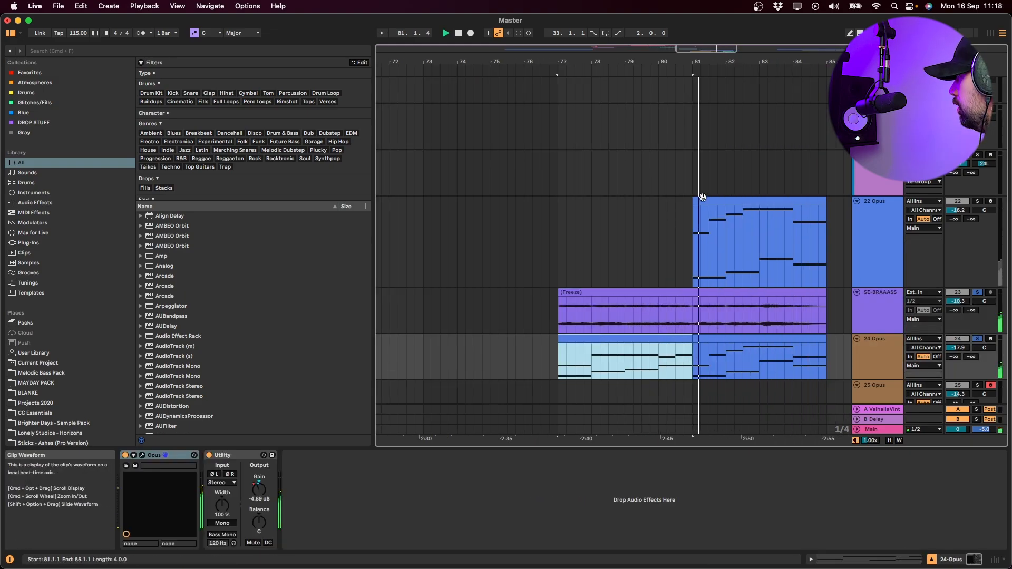
- Add track 22 Opus and the KSHMR orchestral tracks 26 to 29 to the solo group and play from 77.1.1
click(874, 262)
click(612, 264)
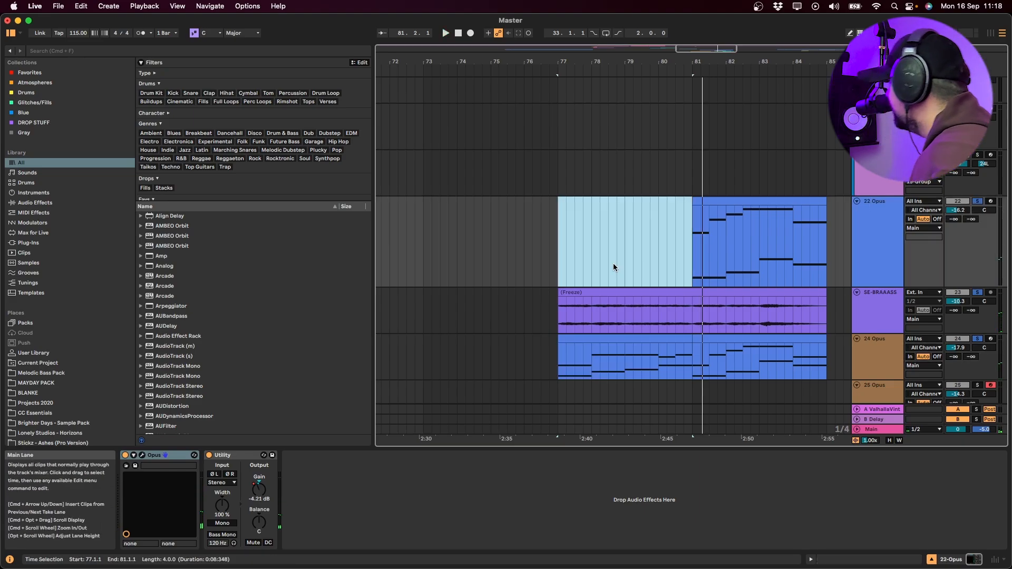
scroll(768, 310, up, 3)
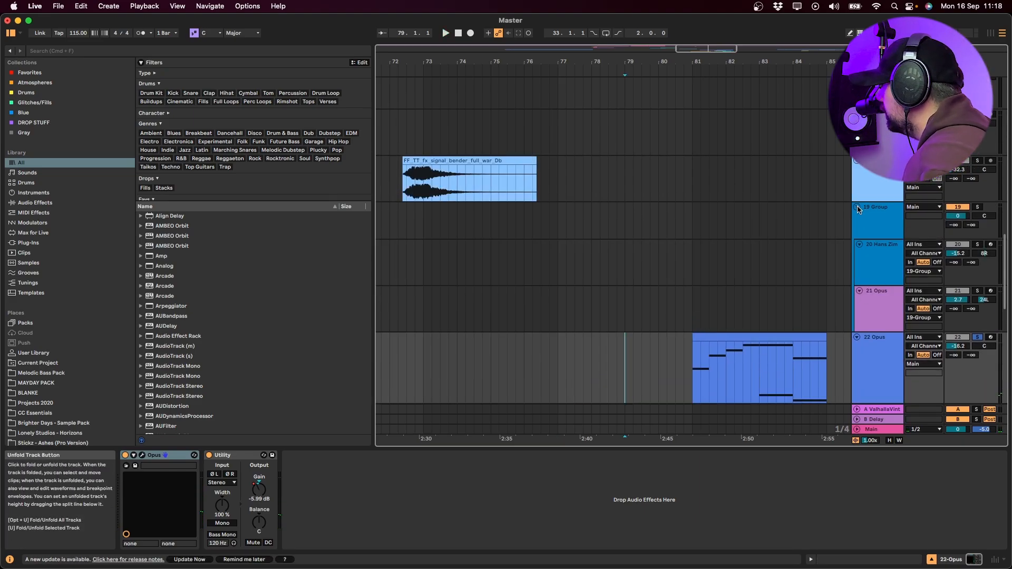
key(h)
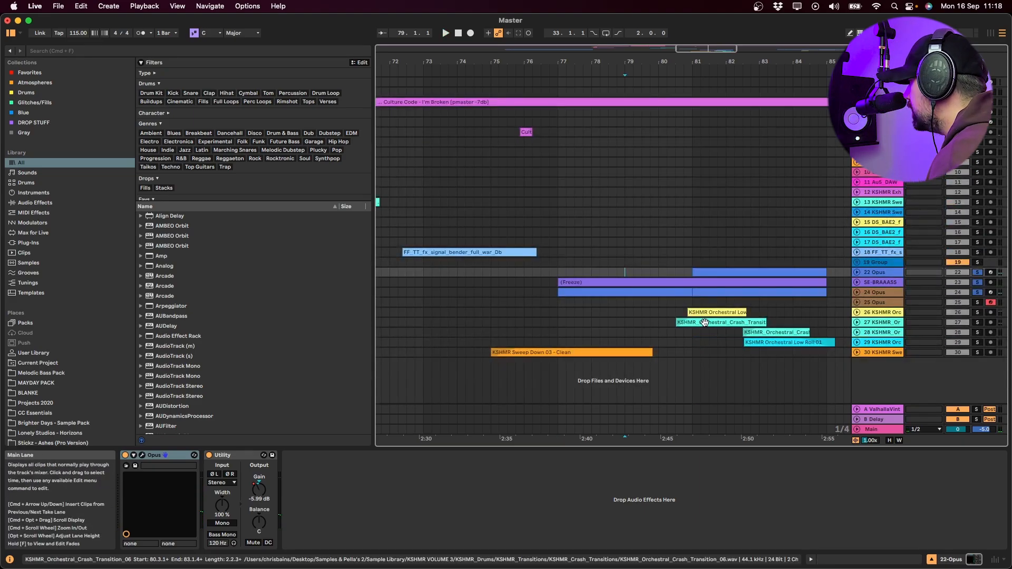
click(880, 322)
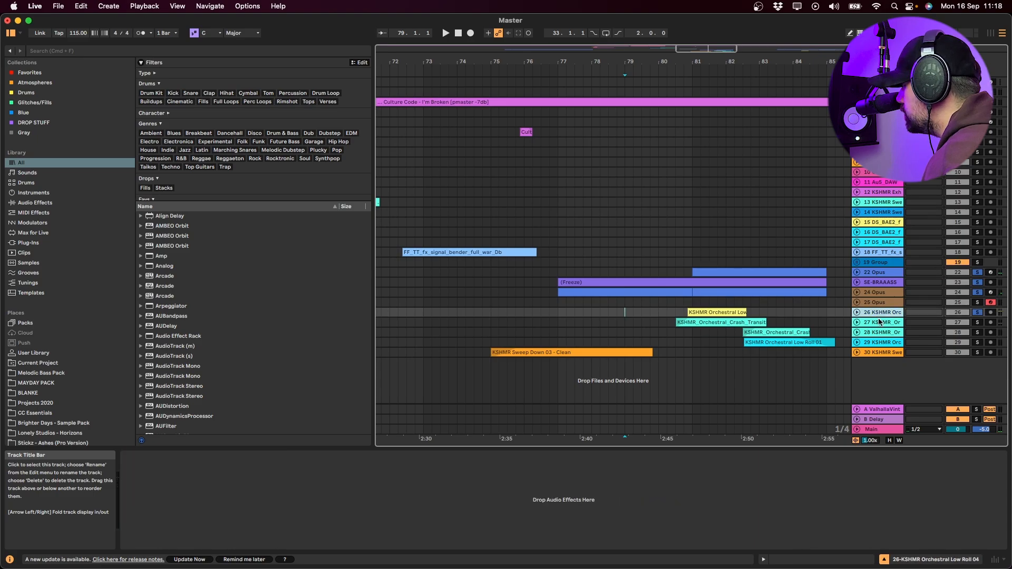
click(679, 272)
click(582, 285)
key(space)
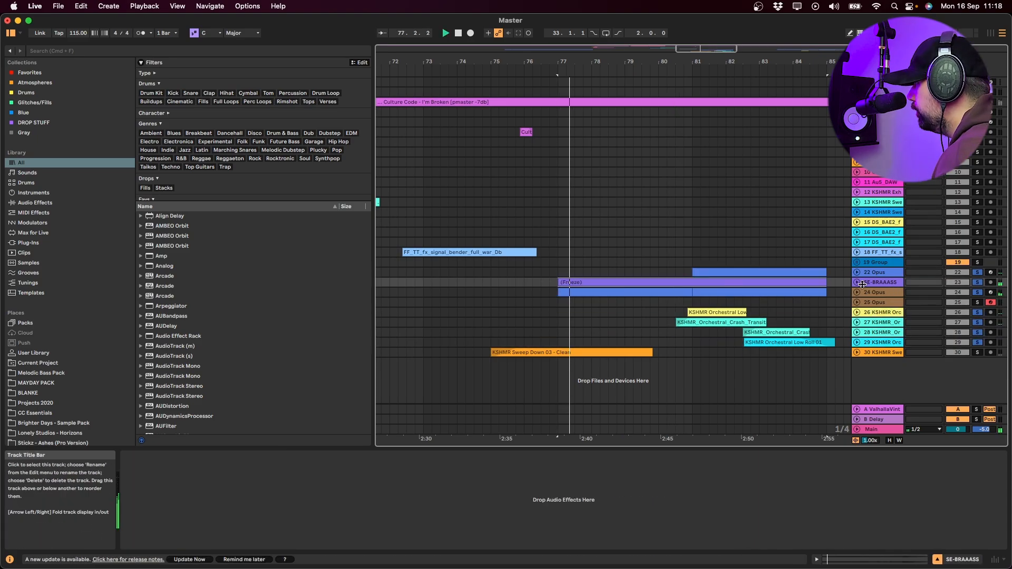
- Unfold all tracks and play the frozen SE-BRAAASS clip soloed on its own from 77.1.1
click(879, 283)
click(857, 283)
click(618, 328)
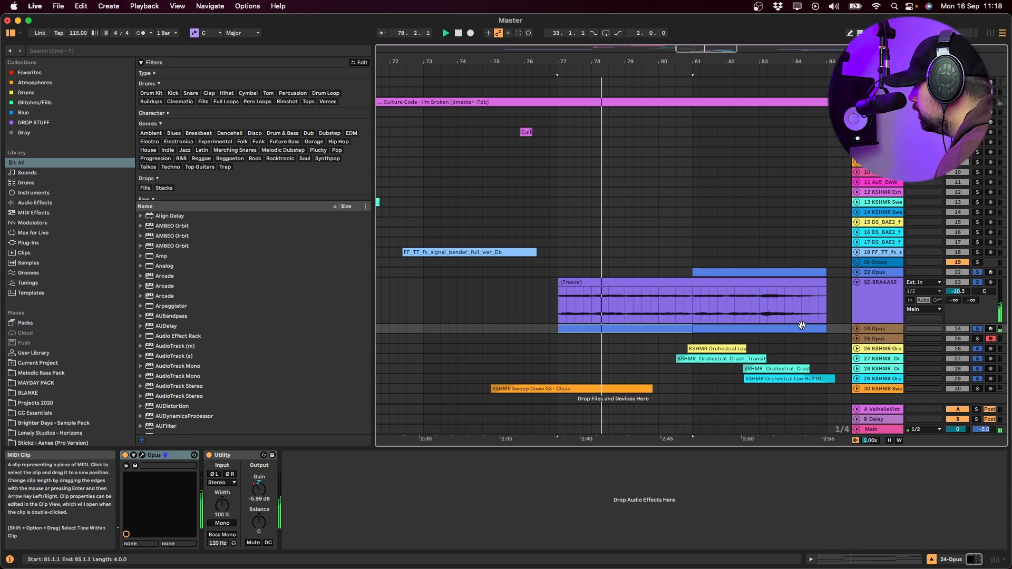
alt+click(859, 330)
key(space)
click(629, 283)
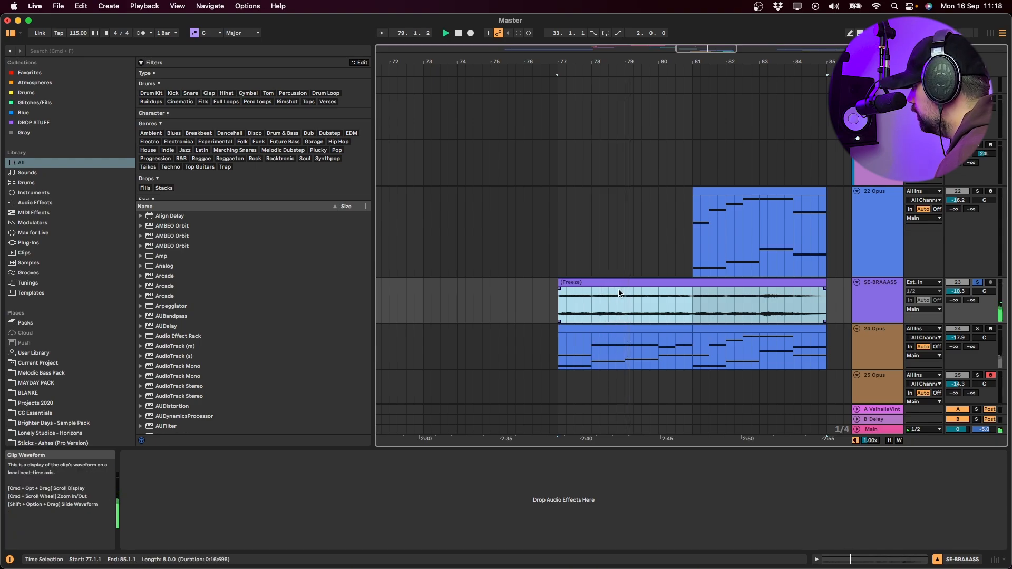
- Select bar 80 of the frozen SE-BRAAASS clip, and play the two track 24 Opus clips soloed from 77.1.1
drag(667, 303, 692, 303)
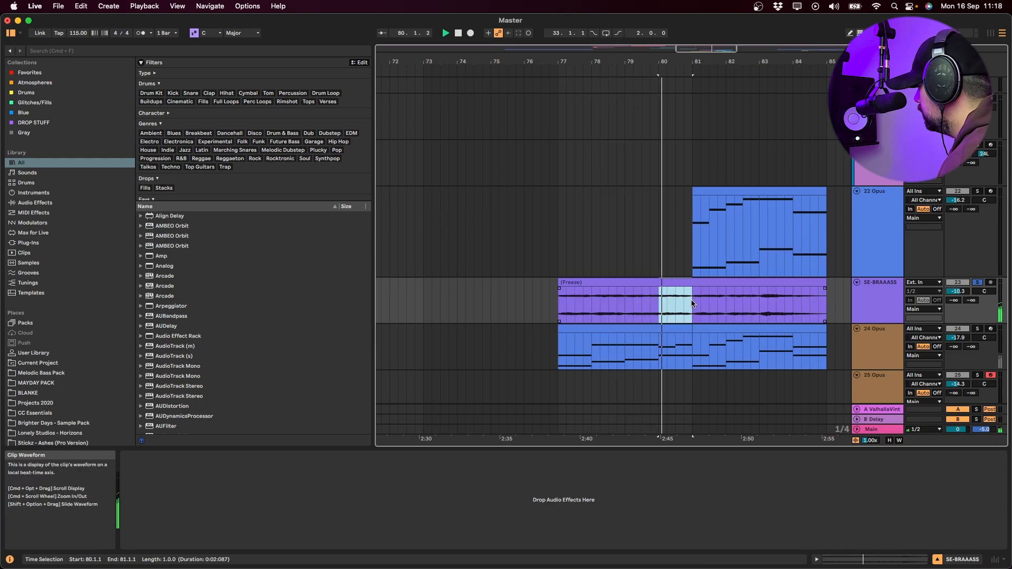
click(678, 331)
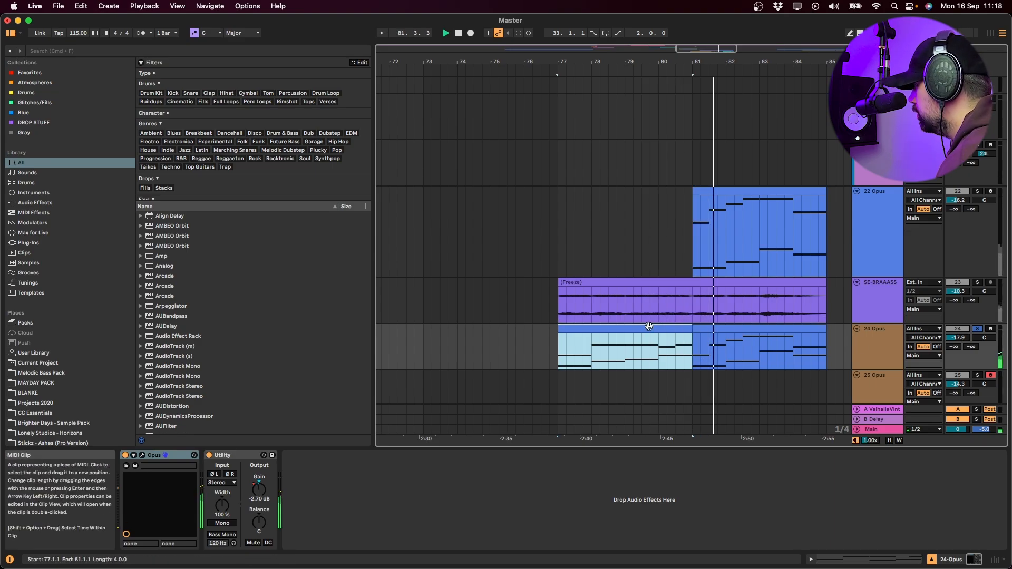
click(737, 330)
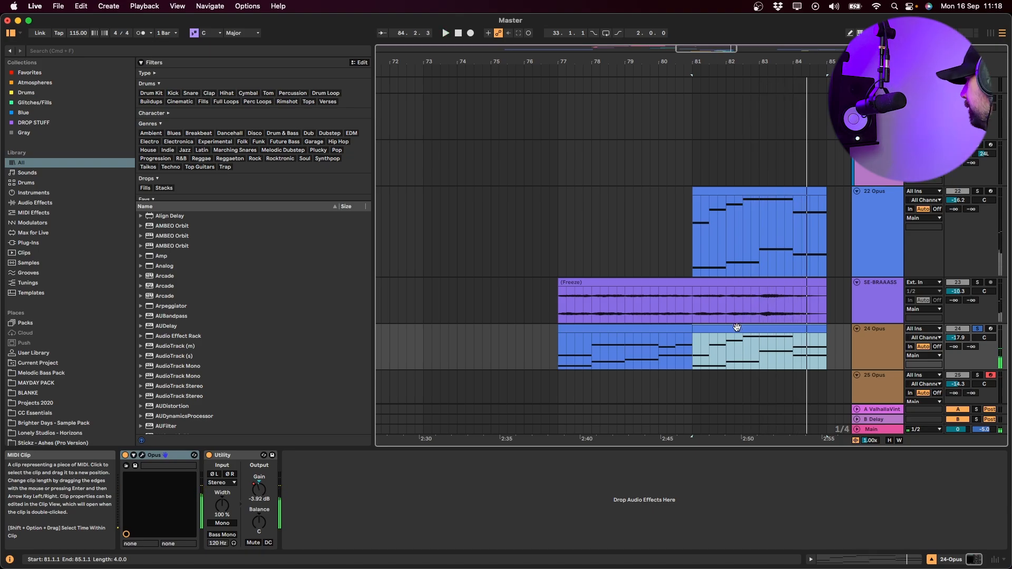
- Open the second track 24 Opus clip and view its MIDI Ctrl envelope for 1: Modulation Wheel
double_click(737, 328)
click(608, 100)
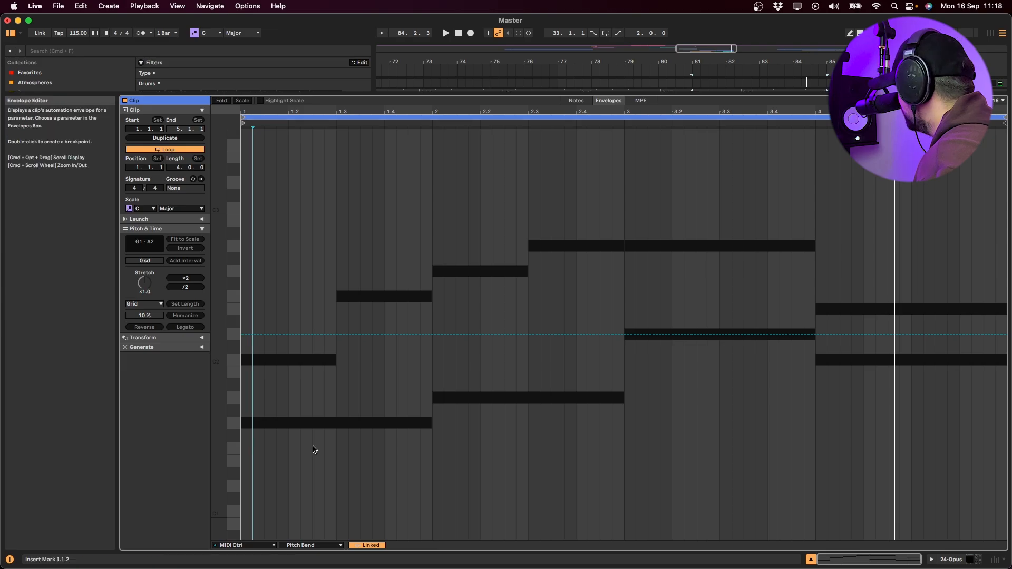
click(245, 545)
click(231, 512)
click(313, 545)
click(349, 41)
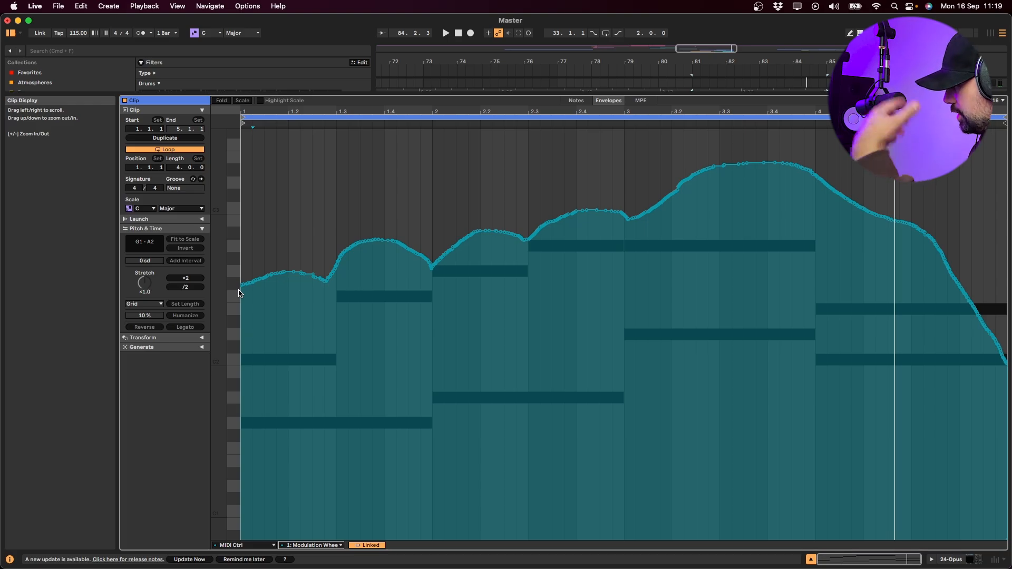
click(325, 545)
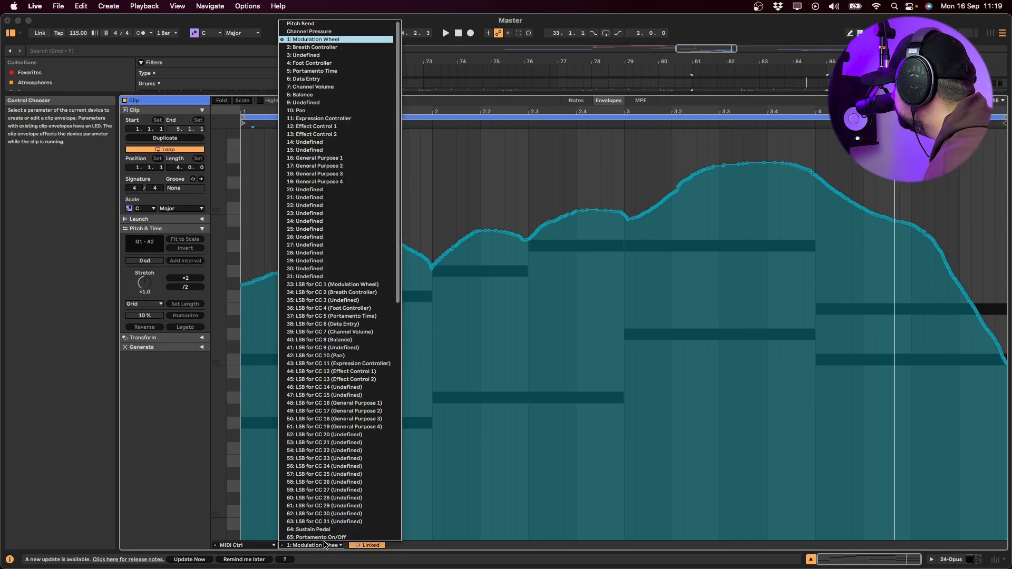
click(324, 545)
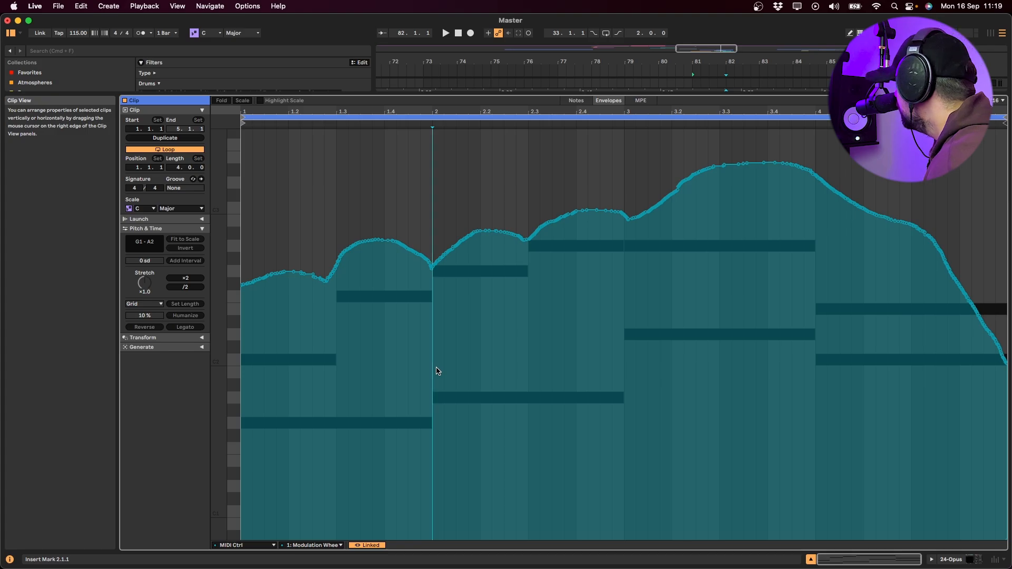
- Return to the track devices view and play the track 22 Opus clip soloed from 81.1.1
key(shift+Tab)
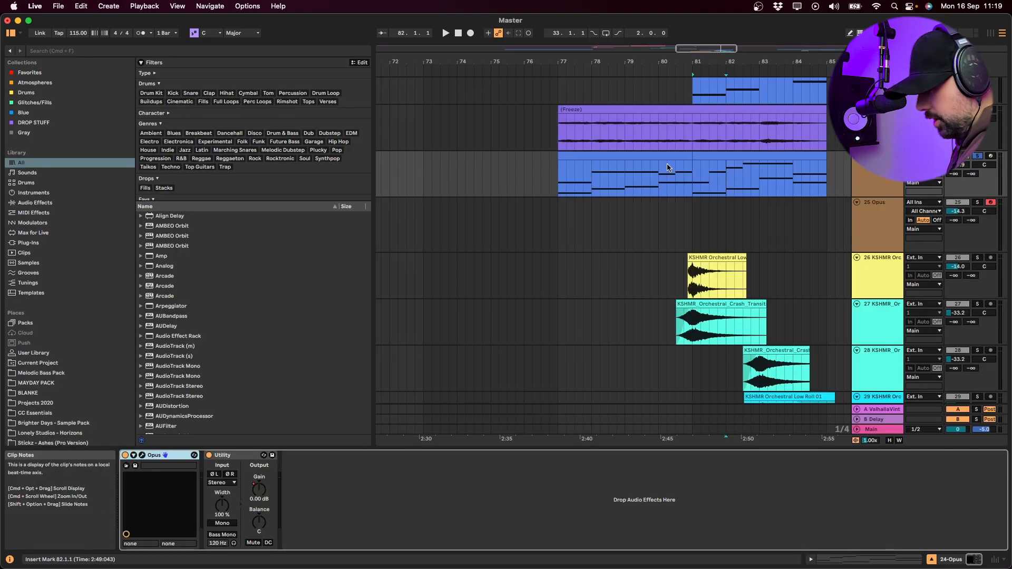
drag(760, 174, 836, 178)
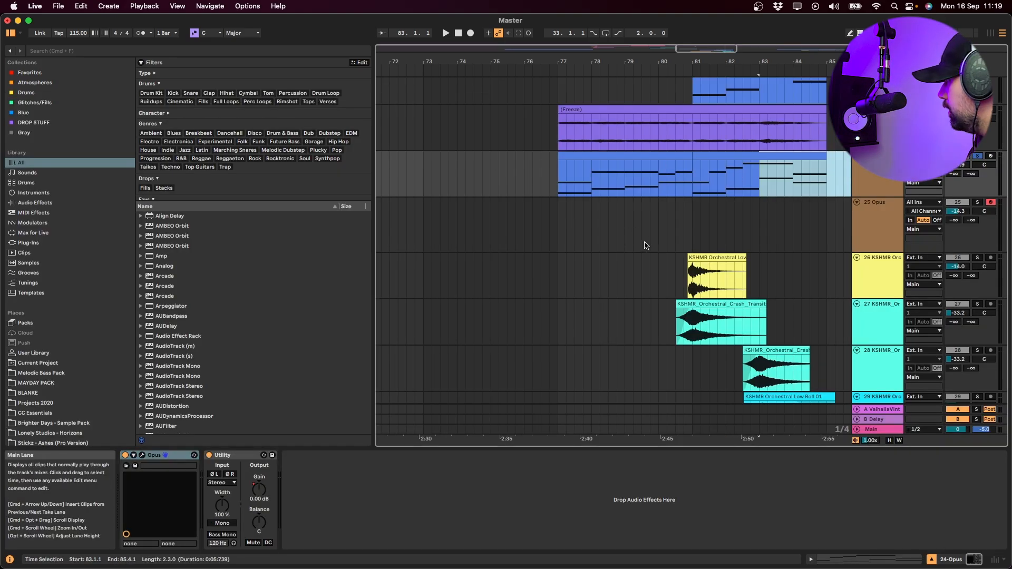
click(588, 166)
key(Up)
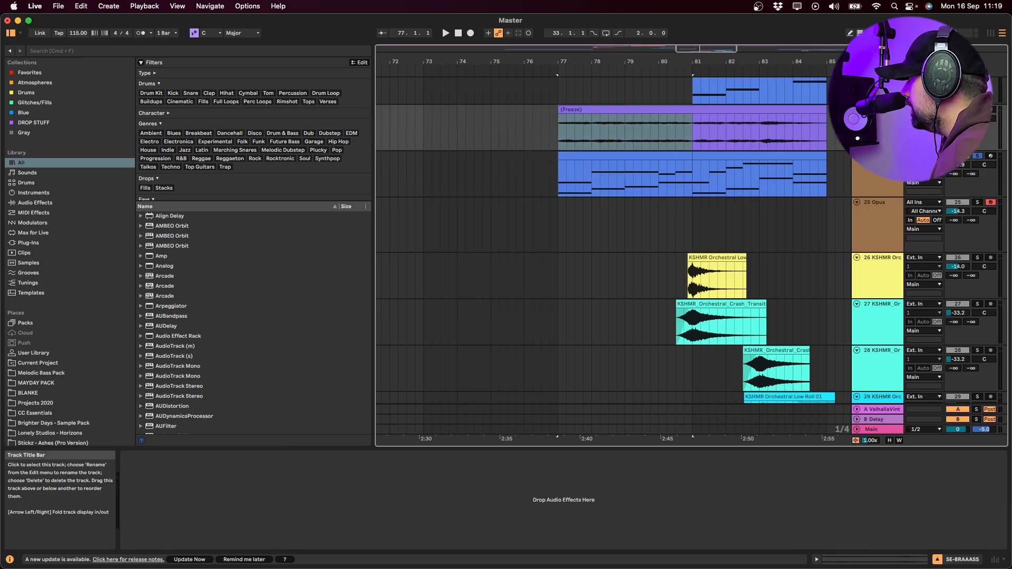
scroll(854, 232, up, 4)
click(864, 183)
click(704, 113)
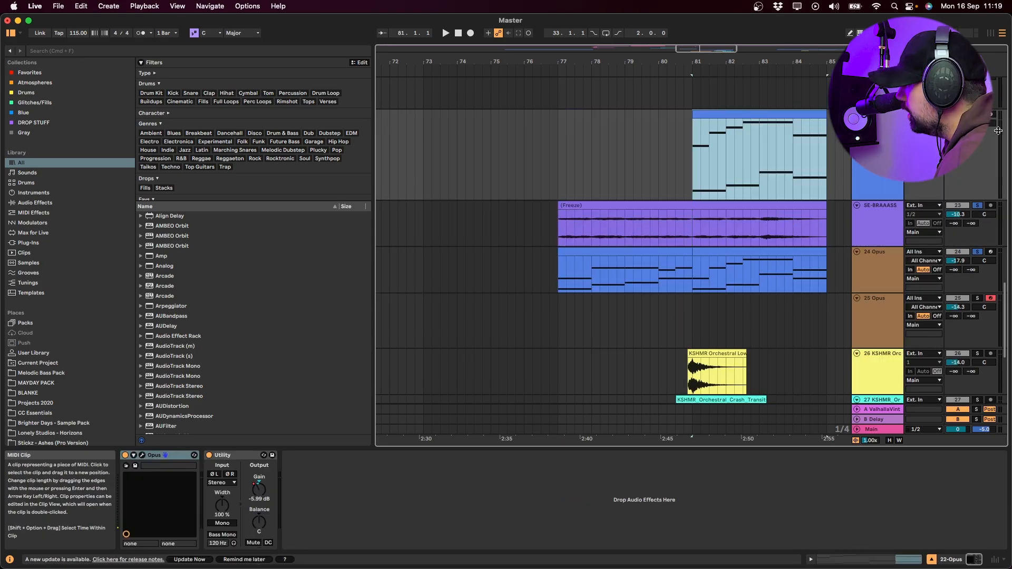
key(space)
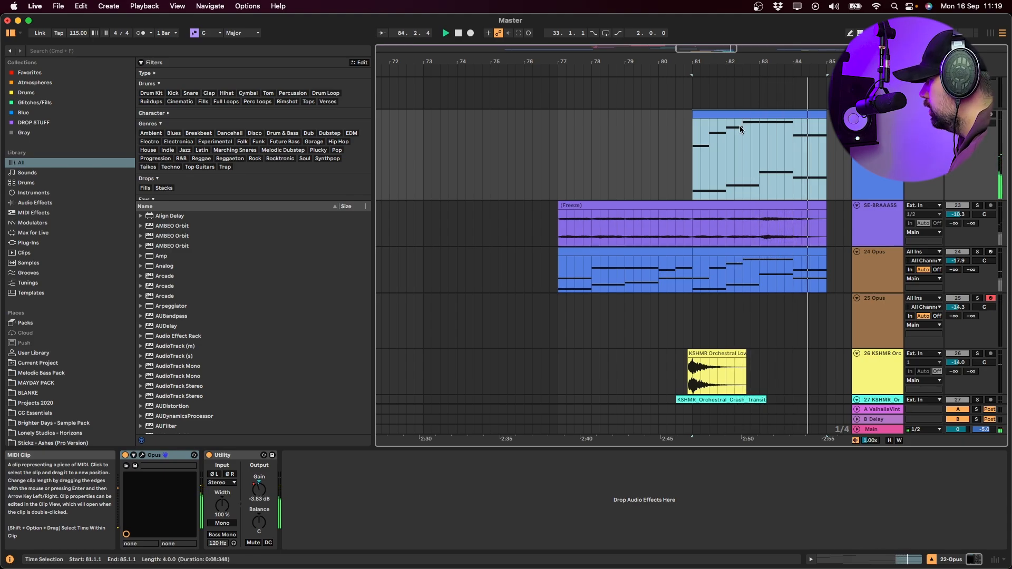
- Add track 24 Opus and KSHMR orchestral tracks 26 to 29 to the solo group and play from 79.4.1
click(856, 228)
click(884, 277)
scroll(884, 277, down, 3)
click(884, 277)
key(s)
click(888, 333)
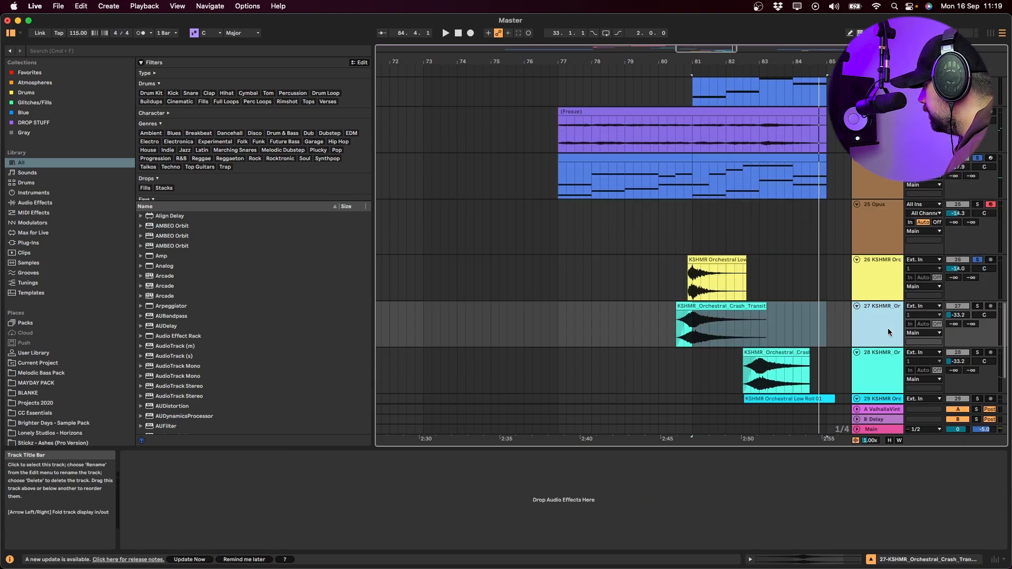
key(s)
scroll(881, 319, down, 3)
click(871, 290)
key(s)
click(878, 316)
key(s)
click(650, 174)
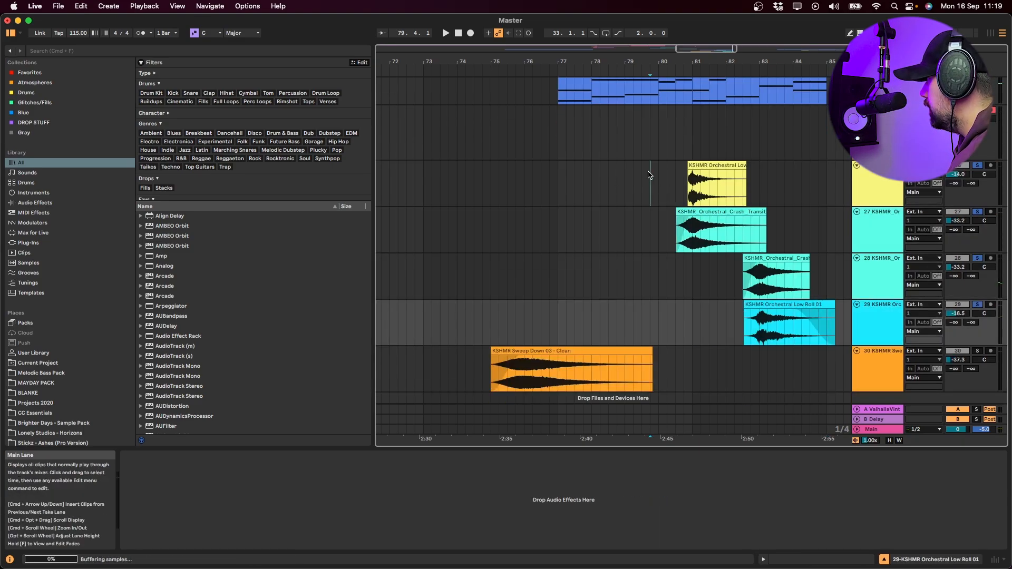
key(space)
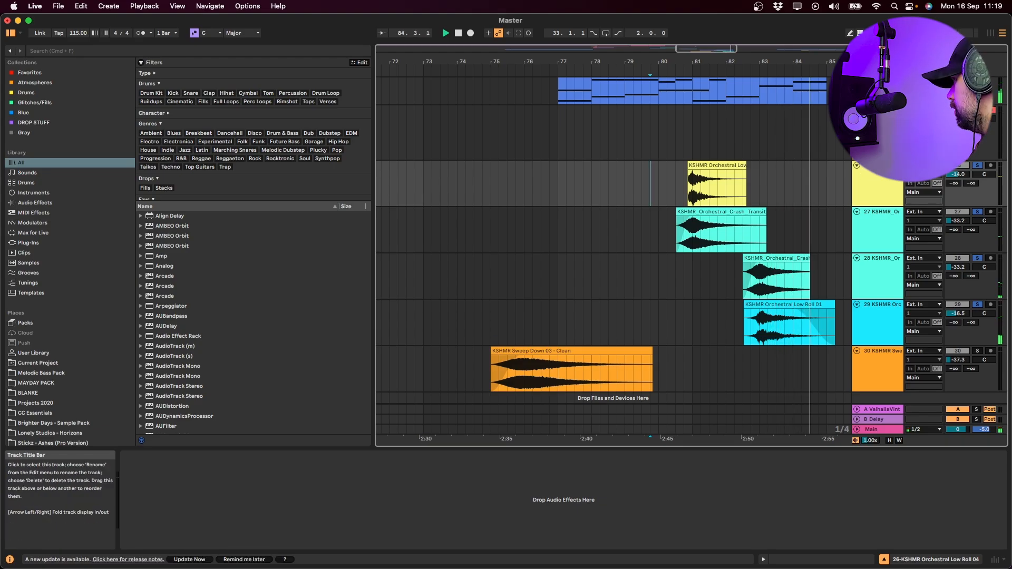
- Fold all tracks and play the orchestral section unsoloed in the full mix from 79.1.1
alt+click(857, 165)
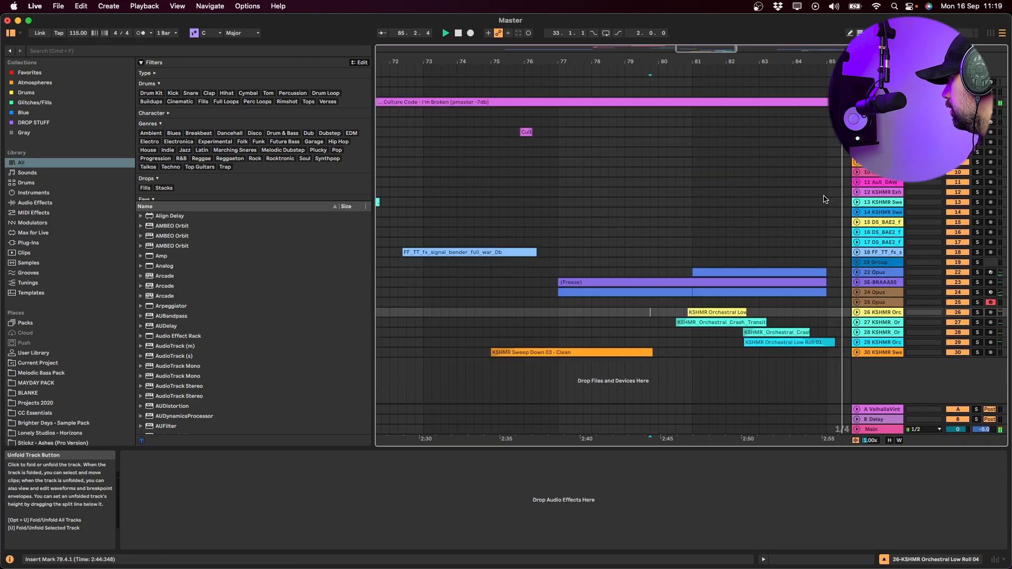
scroll(628, 206, down, 3)
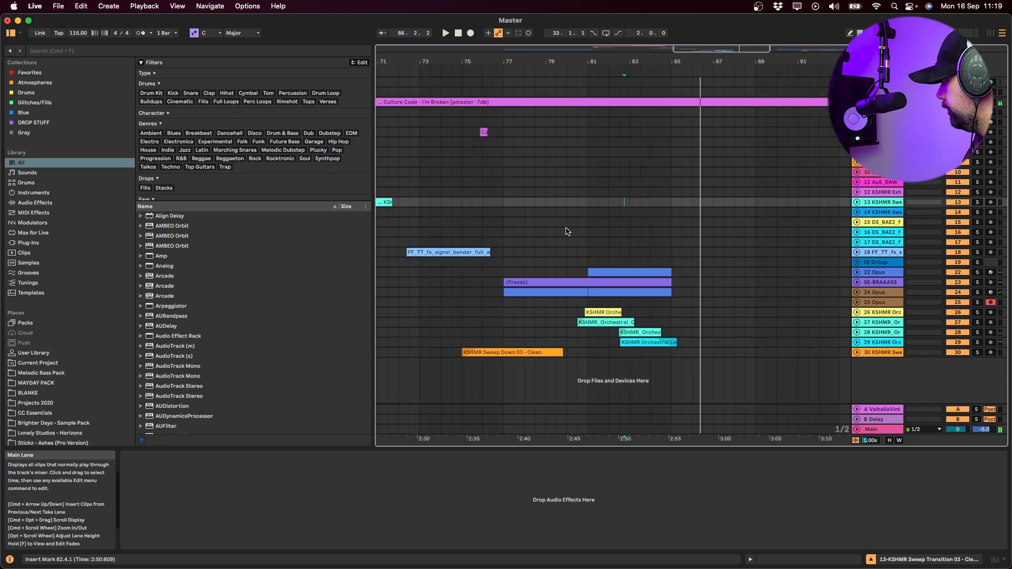
click(547, 252)
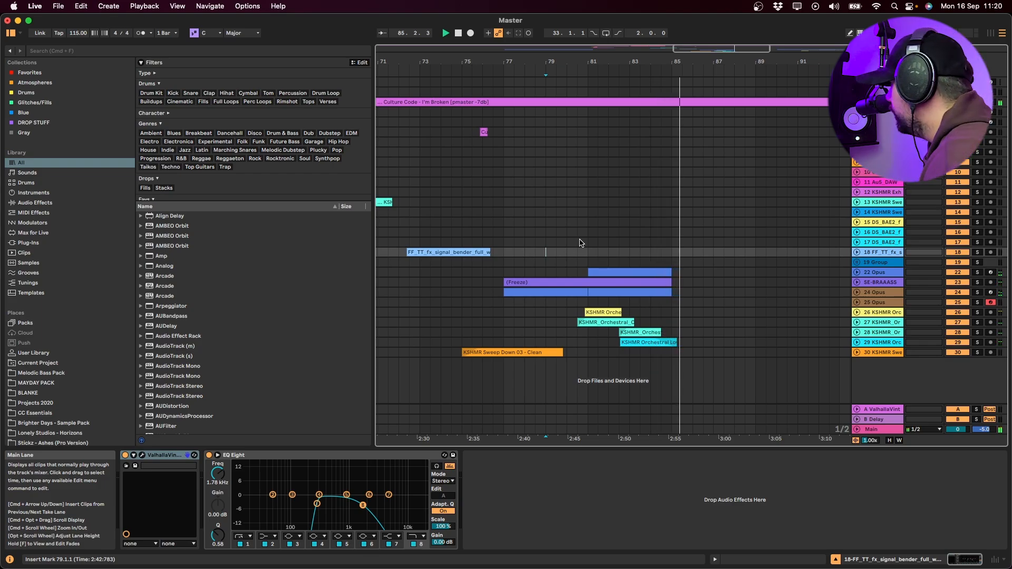
key(space)
- Unfold group 19 with its Hans Zim and Opus tracks and play it soloed from 95.1.1
click(582, 243)
scroll(600, 255, right, 10)
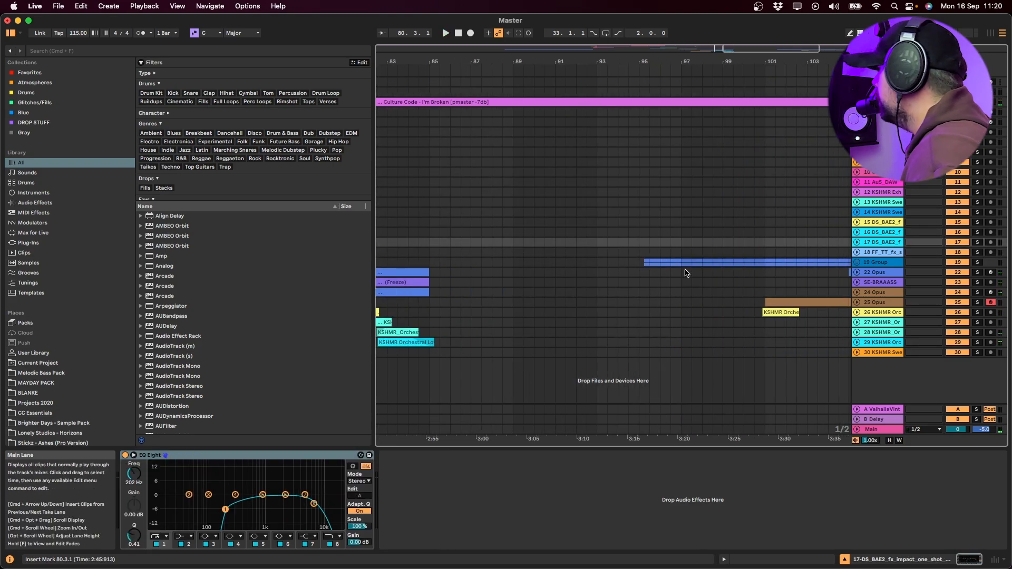
key(space)
key(Right)
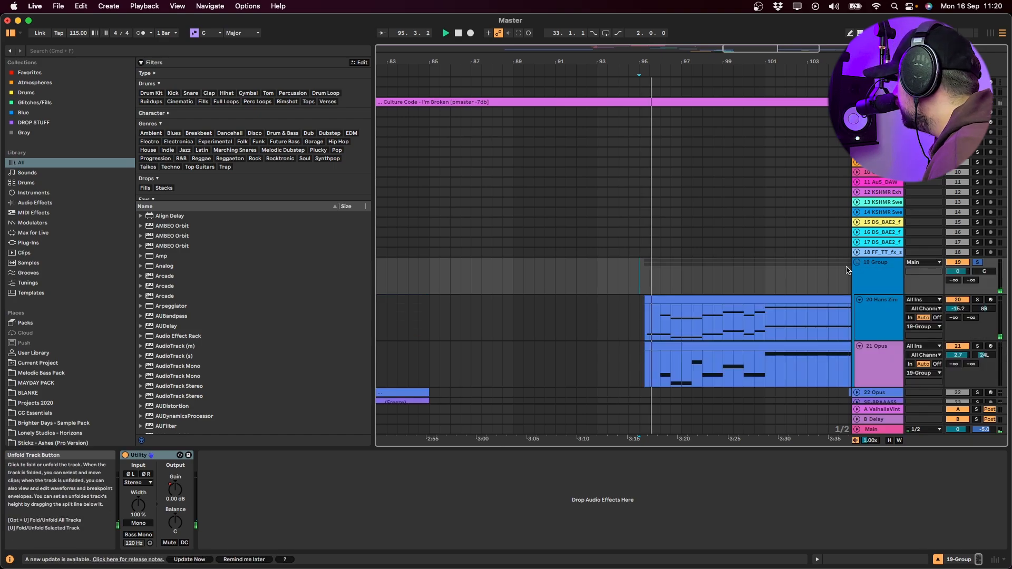
scroll(685, 344, right, 4)
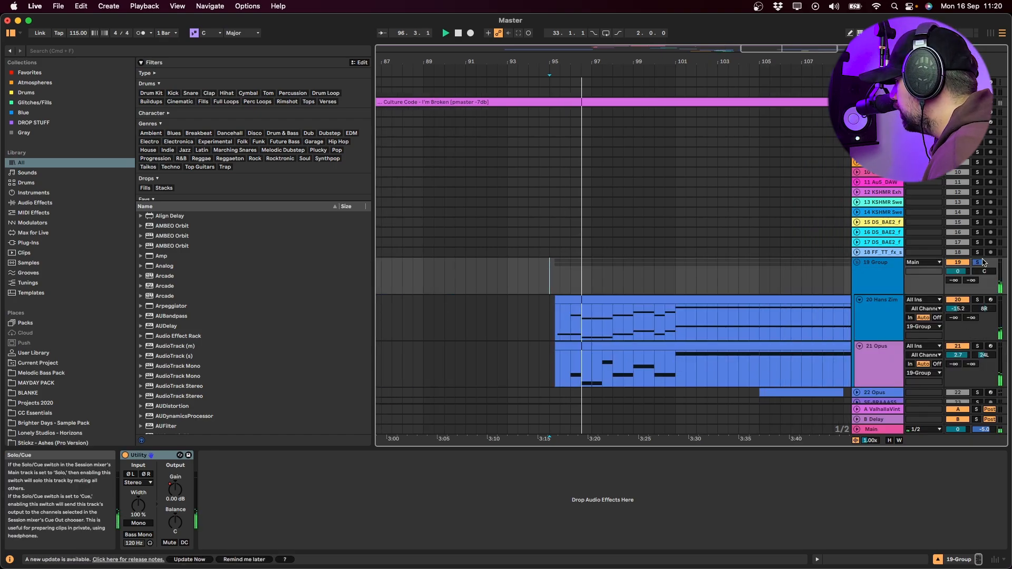
- Play track 25 Opus from 101.1.1, first soloed and unsoloed in the full mix, and unfold the track
scroll(666, 345, down, 5)
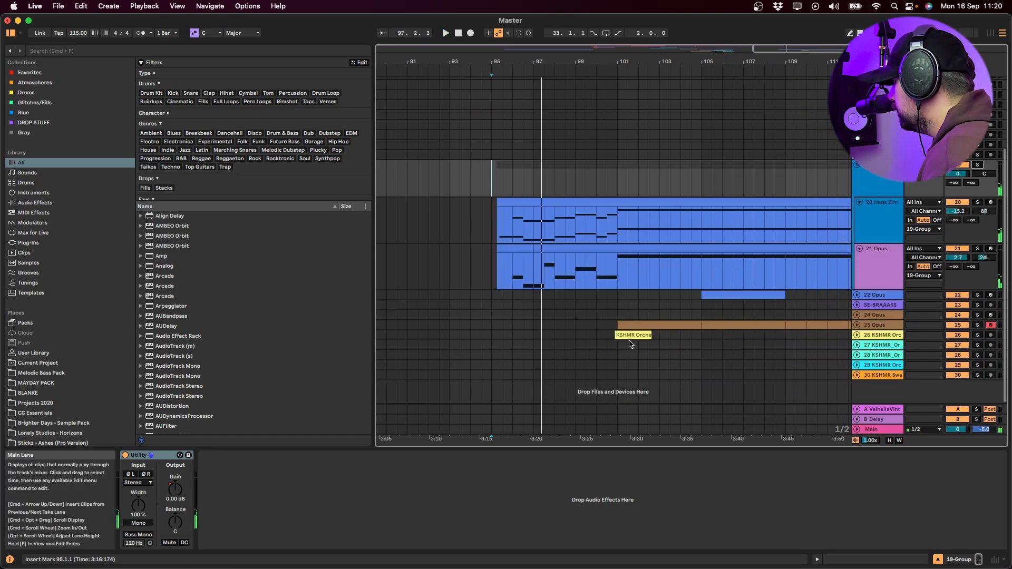
scroll(631, 344, down, 5)
click(625, 327)
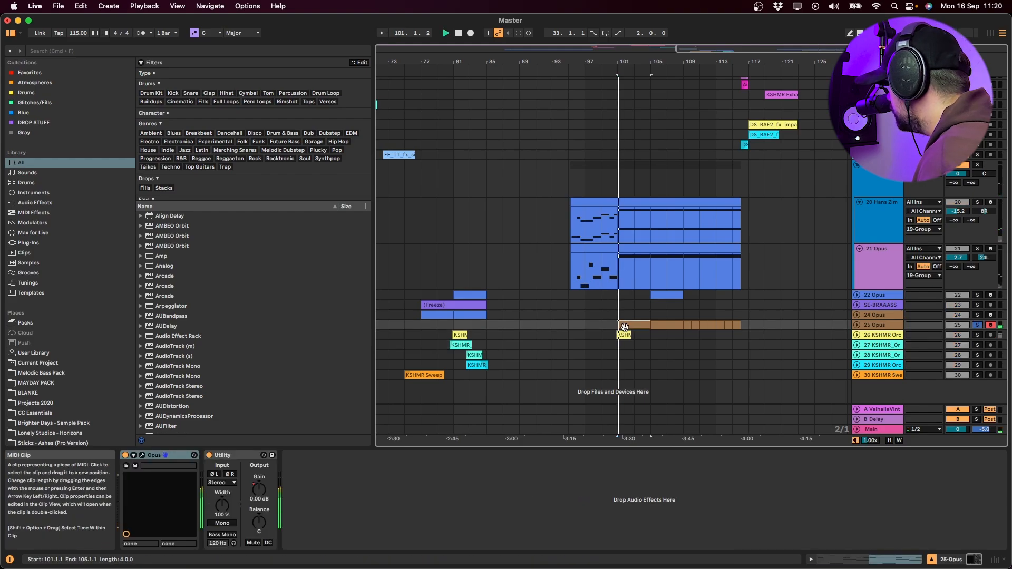
click(858, 325)
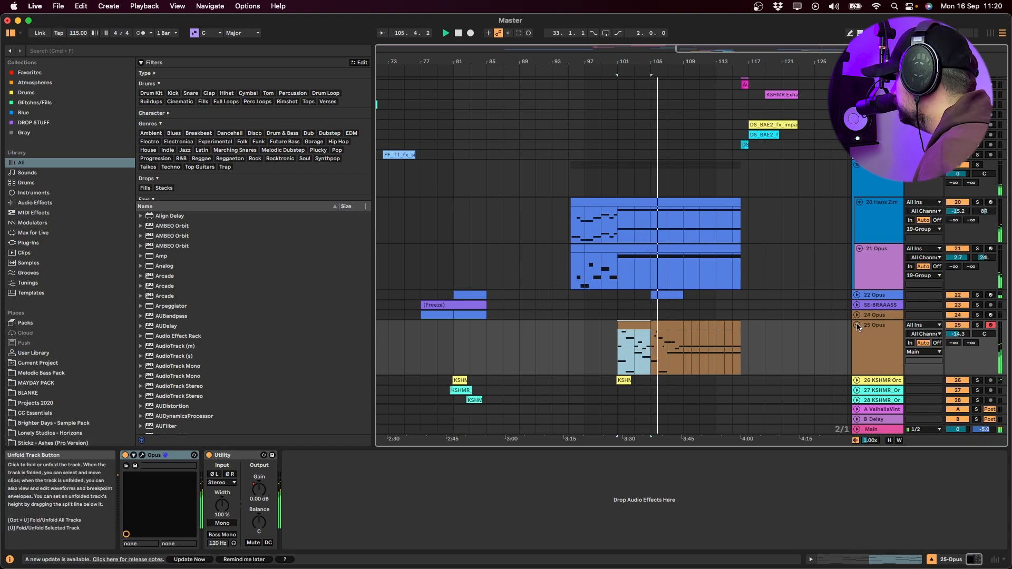
- Unfold track 22 Opus and play its clip at 105.1.1 soloed together with track 25 Opus
click(858, 296)
click(661, 297)
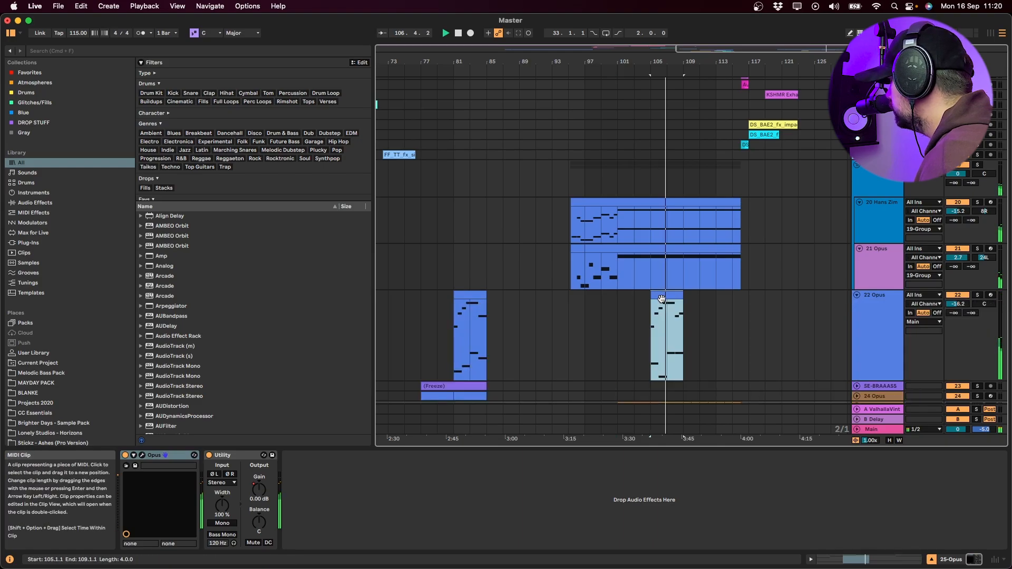
key(s)
scroll(865, 320, down, 2)
click(869, 366)
key(s)
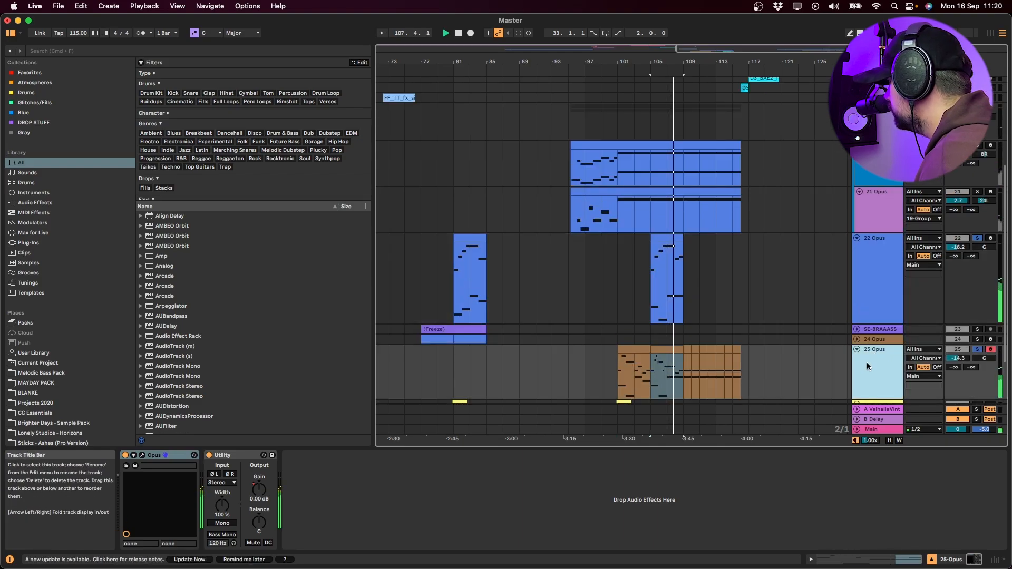
click(679, 371)
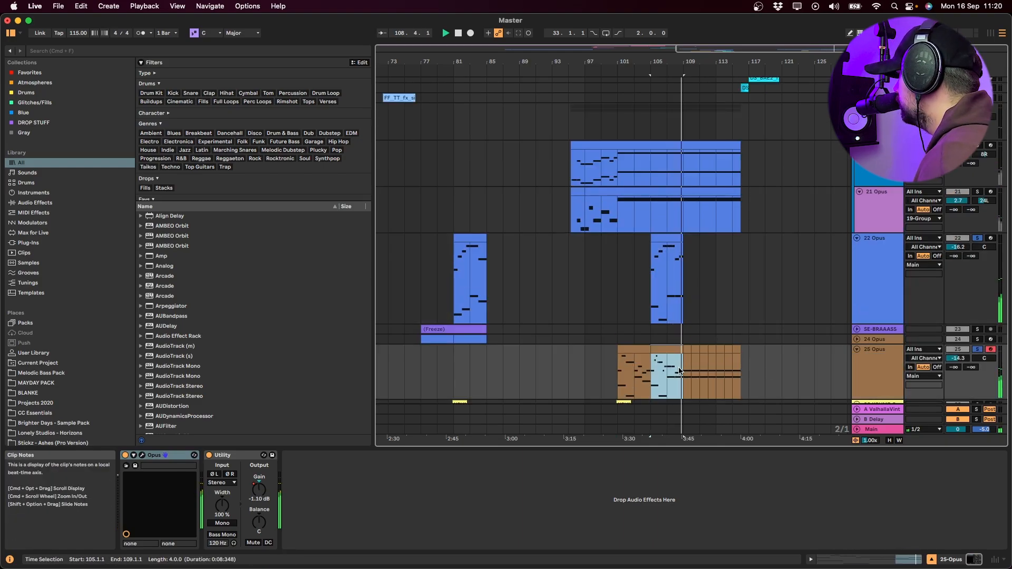
click(682, 371)
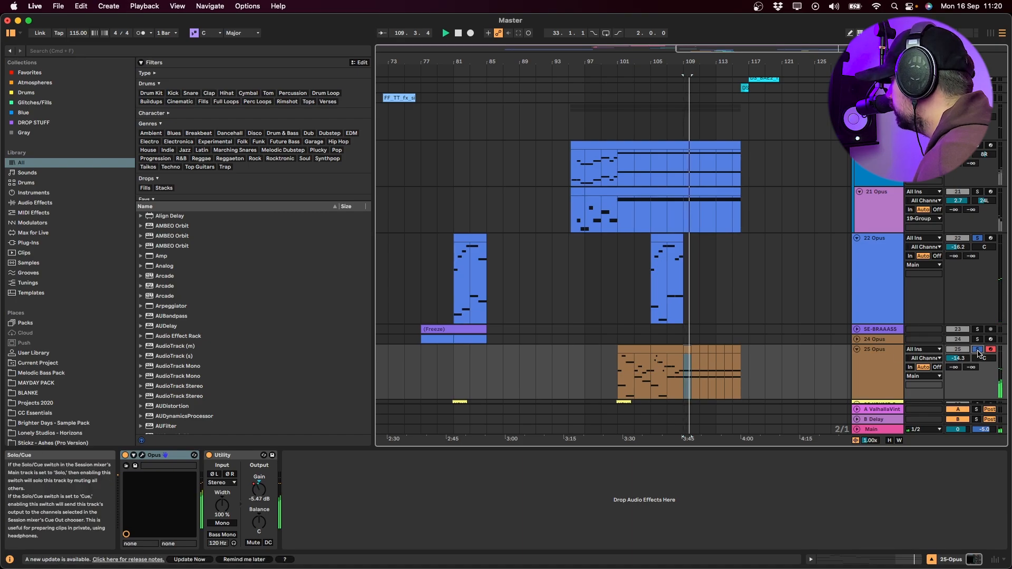
- Fold group 19 and play the full mix from 115.1.1 into the transition before bar 117
scroll(814, 343, up, 5)
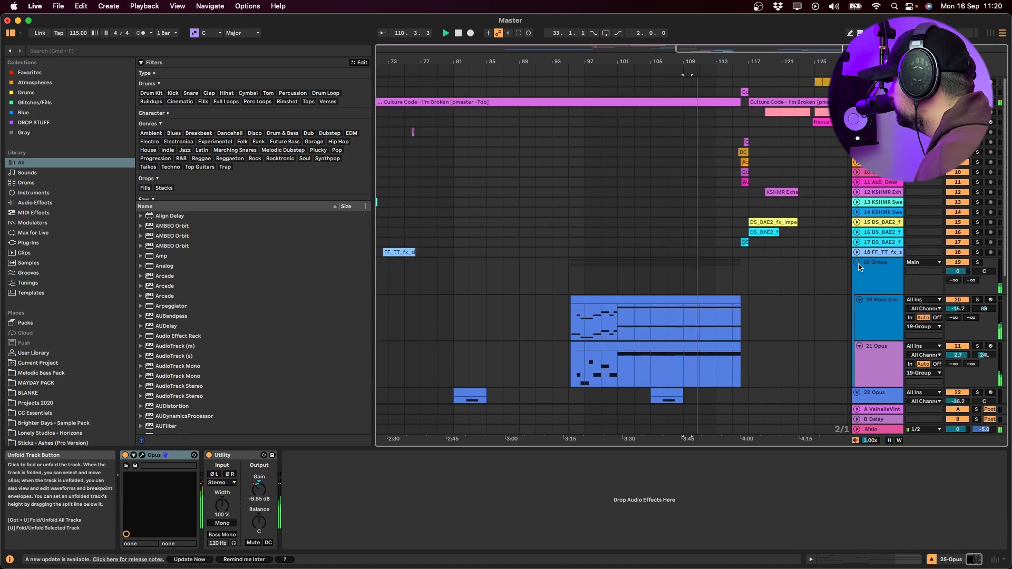
click(857, 263)
click(739, 222)
scroll(738, 223, up, 2)
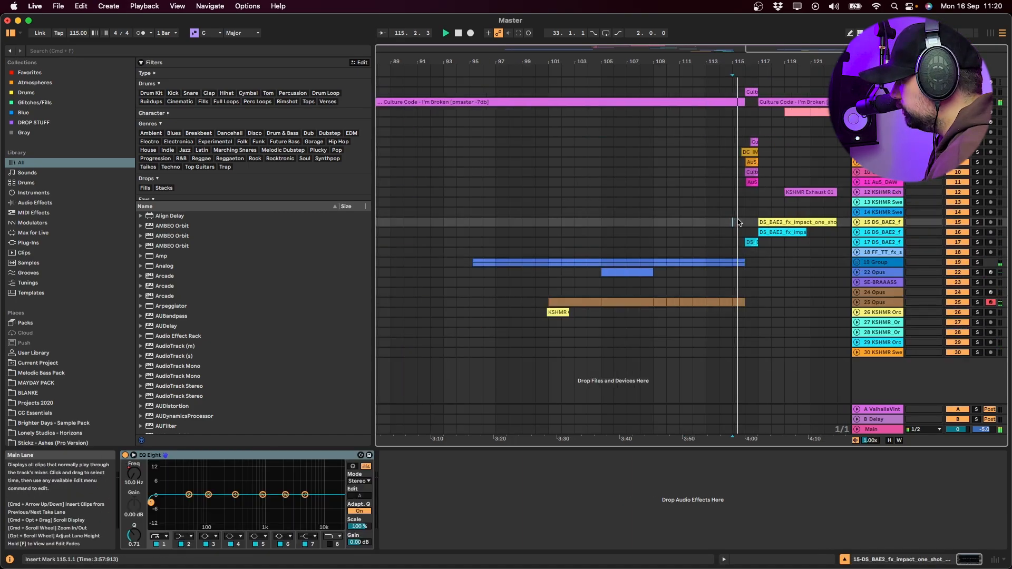
scroll(738, 222, up, 4)
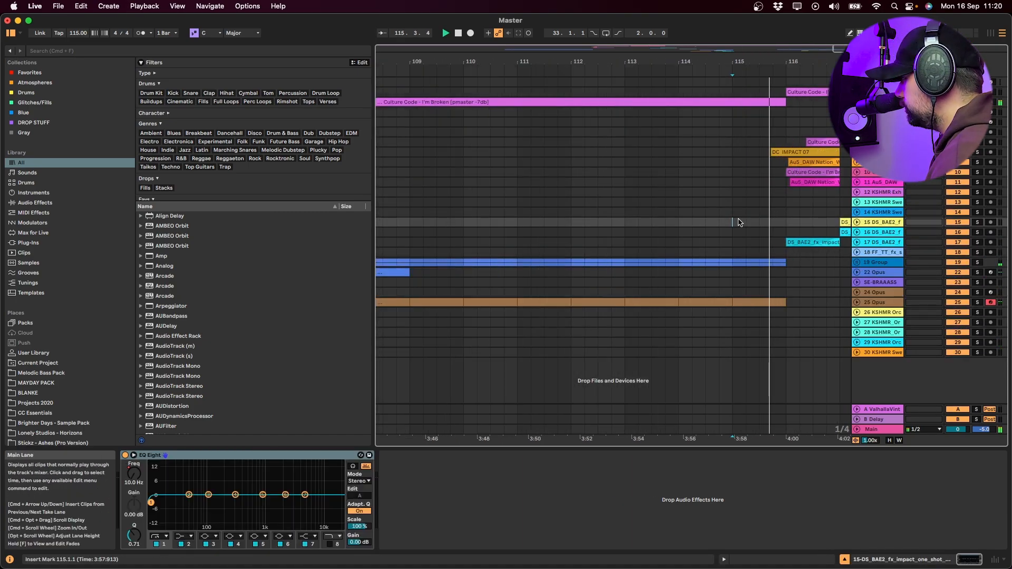
- Unfold track 17 and play its reversed DS_BAE2 impact clip at 116.1.1 in the full mix
click(858, 243)
click(731, 265)
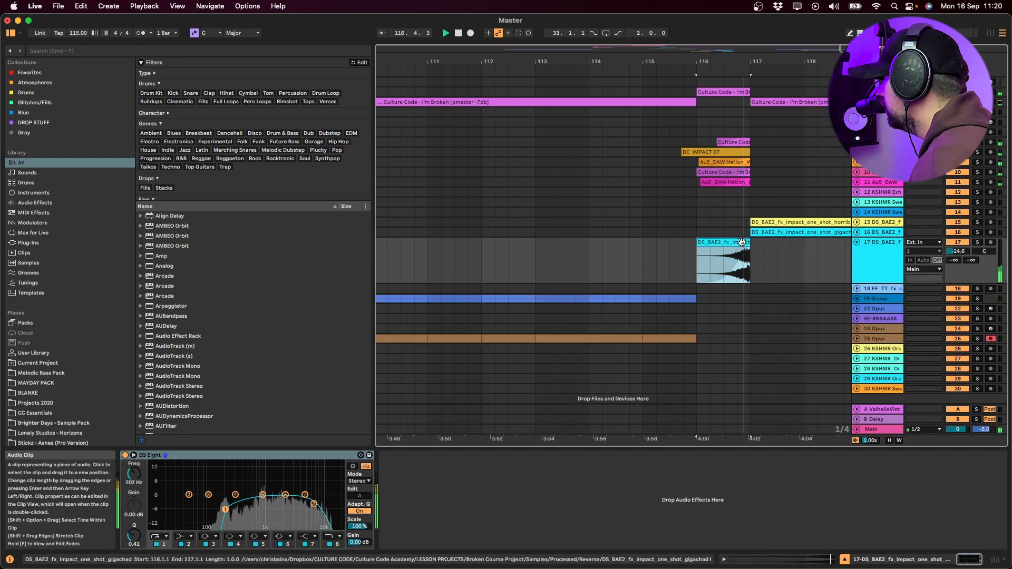
click(727, 272)
key(space)
key(space)
key(space)
- Play the reversed impact on track 17 soloed, add impact tracks 15 and 16, and replay it in the full mix from 116.3.1
click(977, 242)
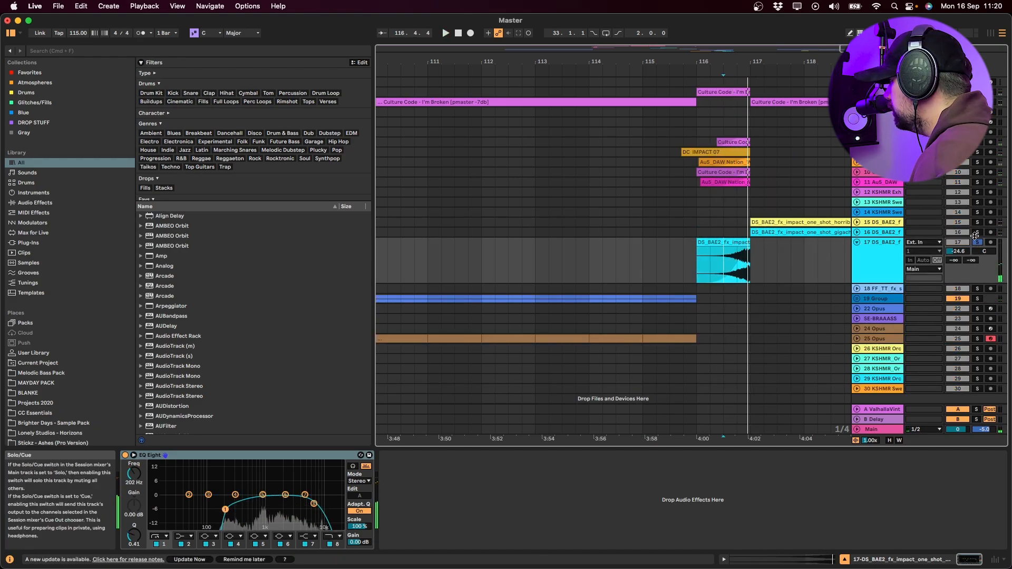
key(space)
super+click(978, 223)
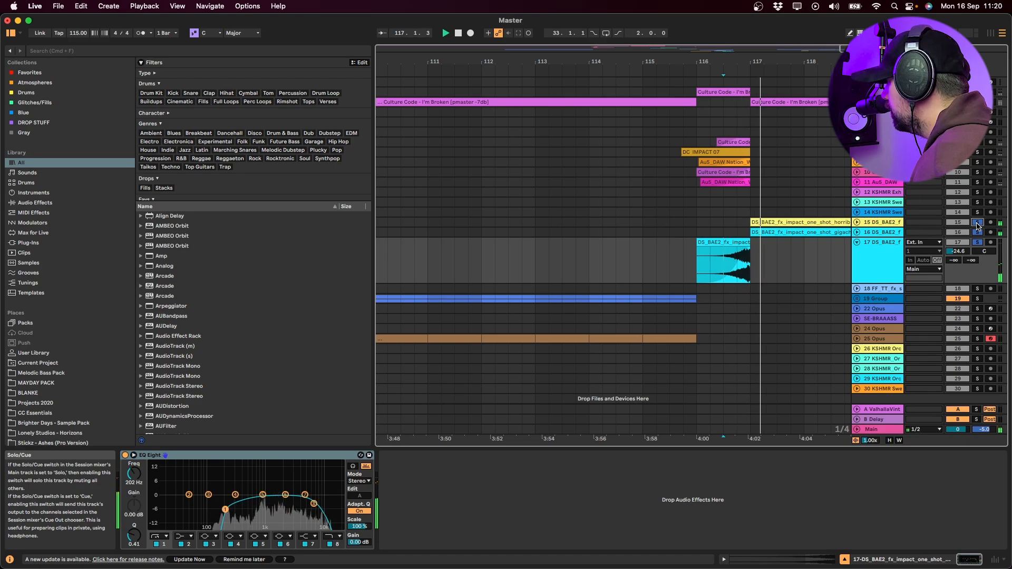
click(978, 223)
click(724, 232)
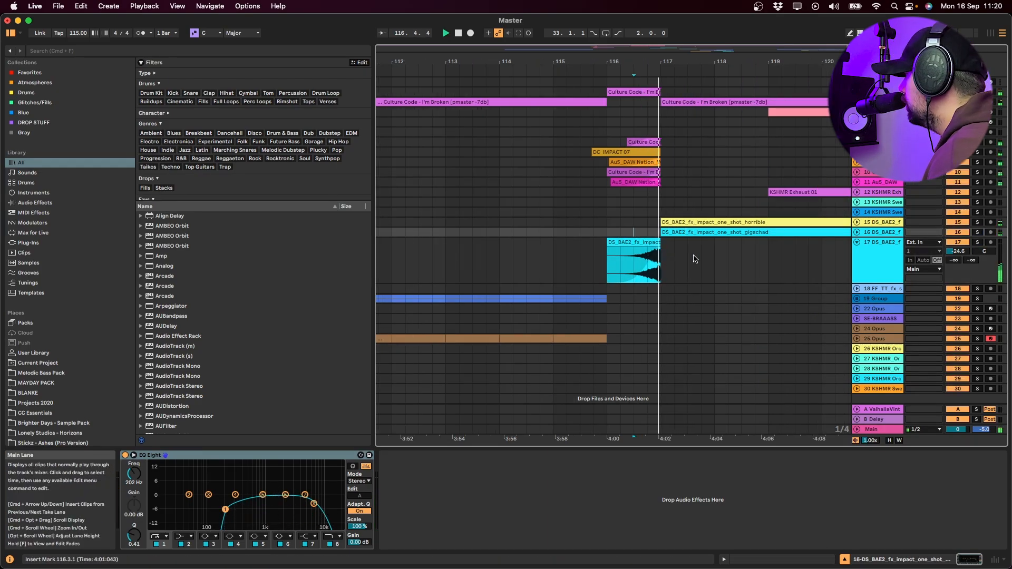
- Follow the full mix past the impacts at bar 117 and set the insert marker at 120.3.1
scroll(695, 258, right, 5)
scroll(695, 259, down, 1)
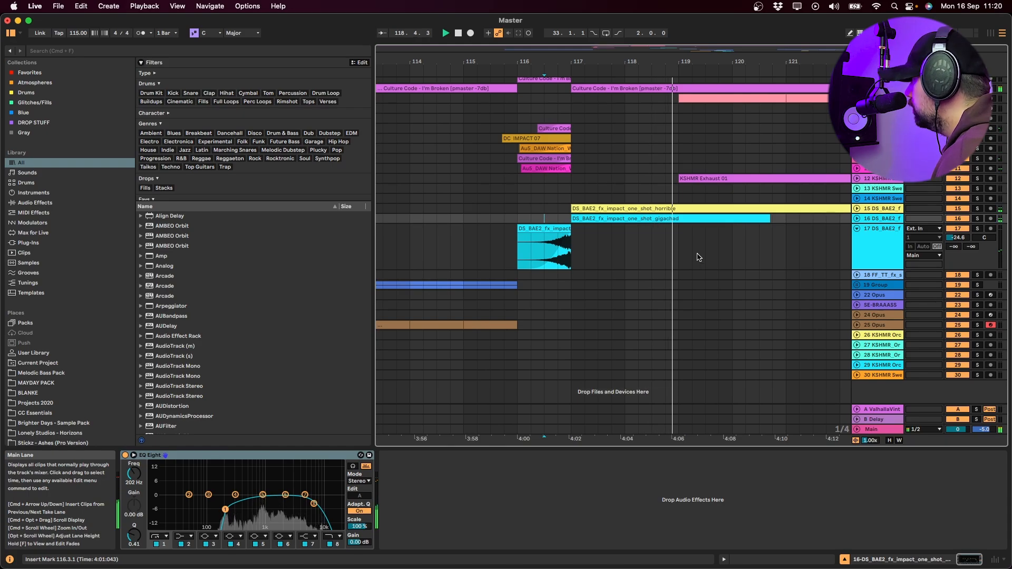
click(758, 159)
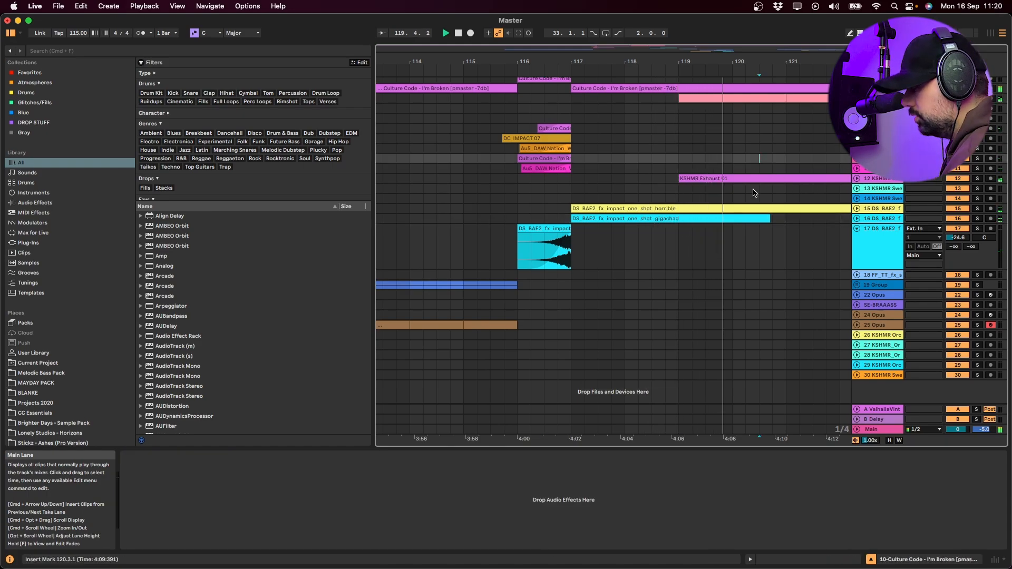
scroll(754, 193, down, 5)
scroll(616, 150, right, 10)
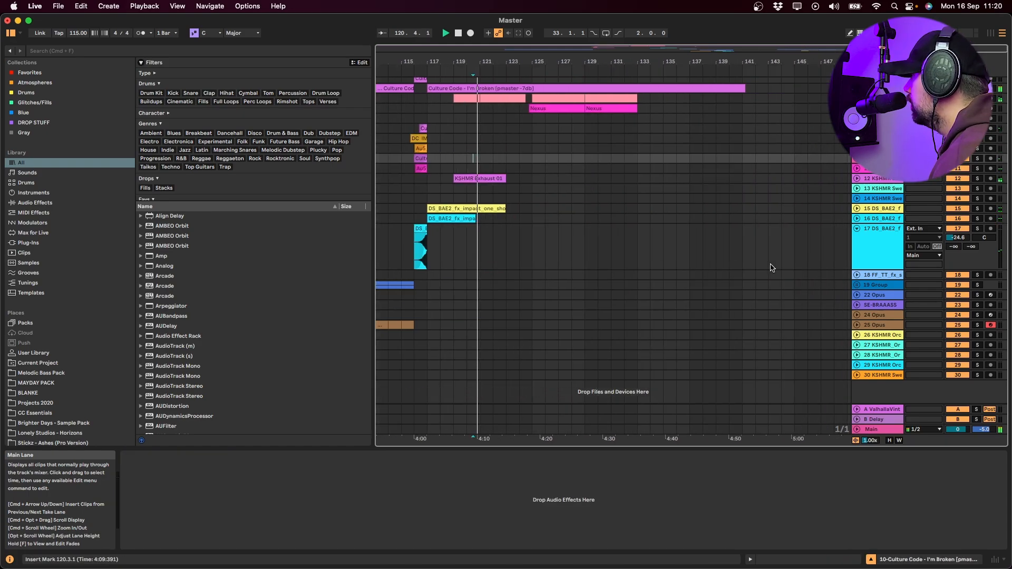
- Play the full mix from the Nexus clip at 124.4.1, then stop with the insert marker at 134.1.1
click(550, 107)
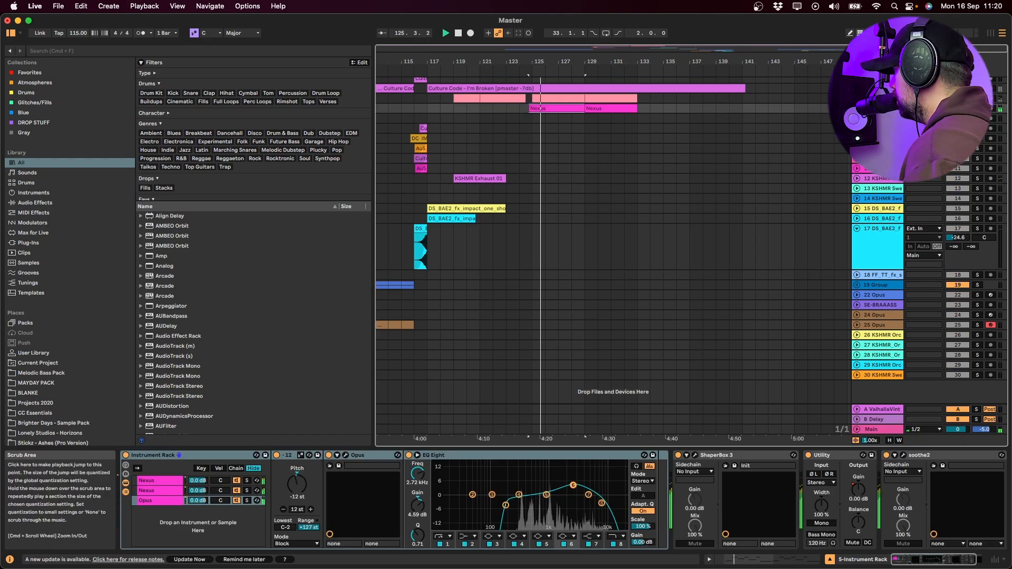
scroll(759, 163, up, 1)
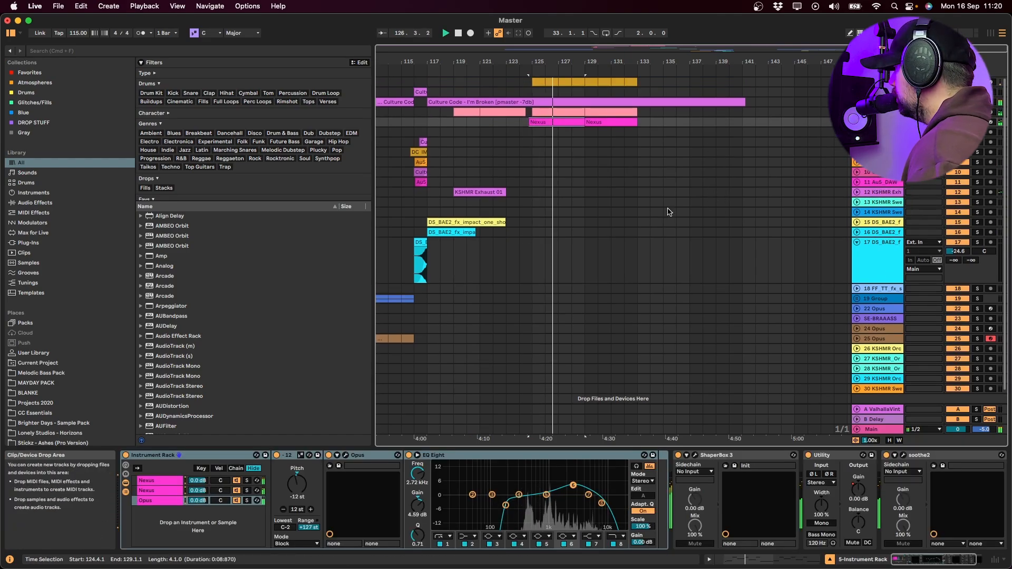
scroll(667, 219, down, 1)
click(705, 165)
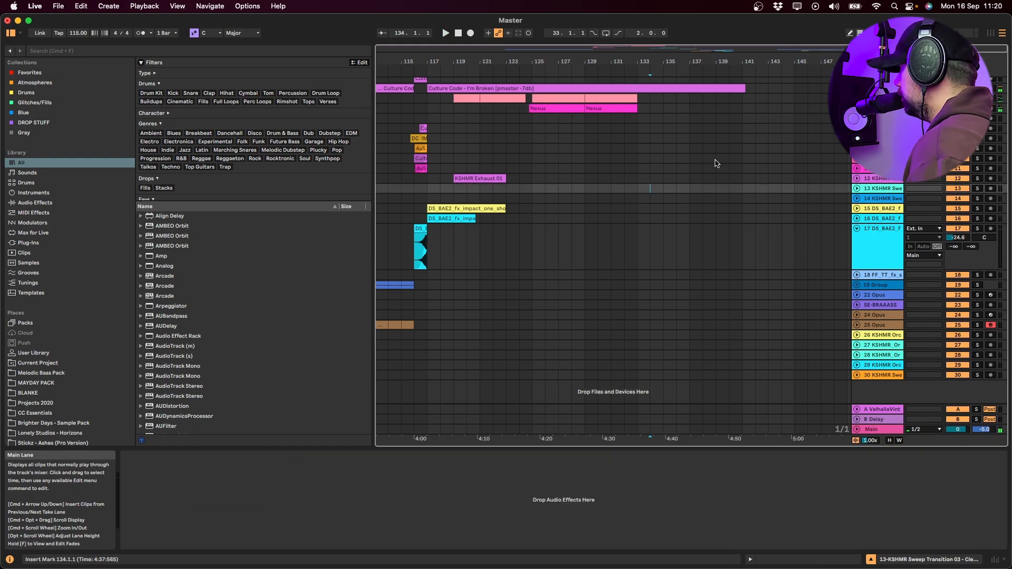